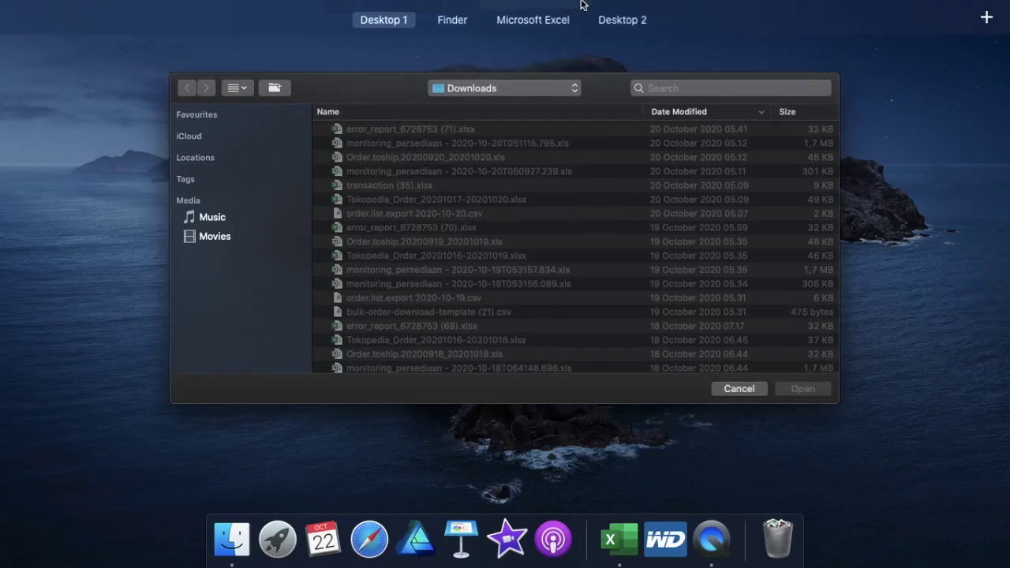
Step: Switch to the full-screen Finder window listing both TEMPLATE folders and the MASTER workbook
left_click(400, 79)
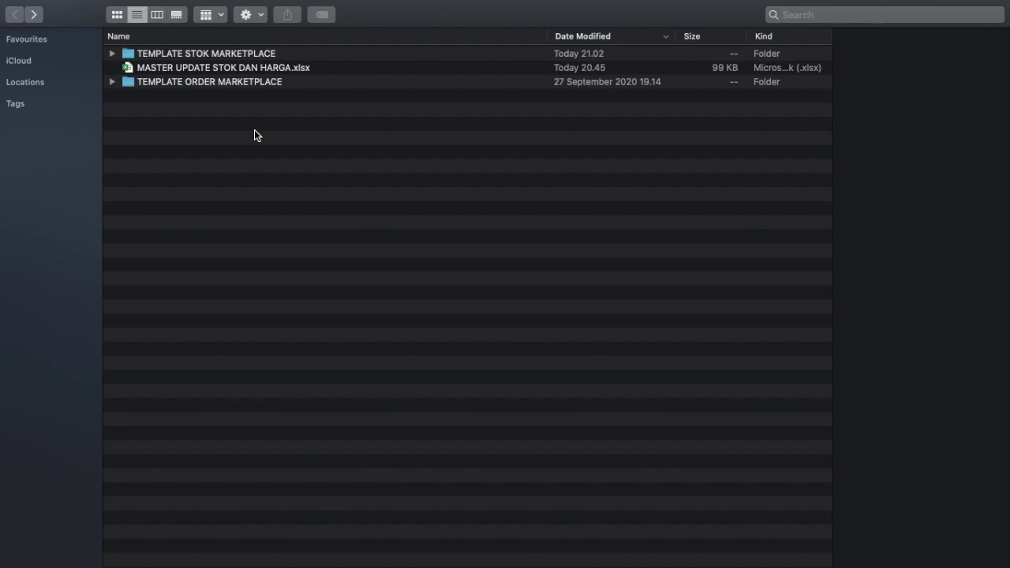
left_click(222, 69)
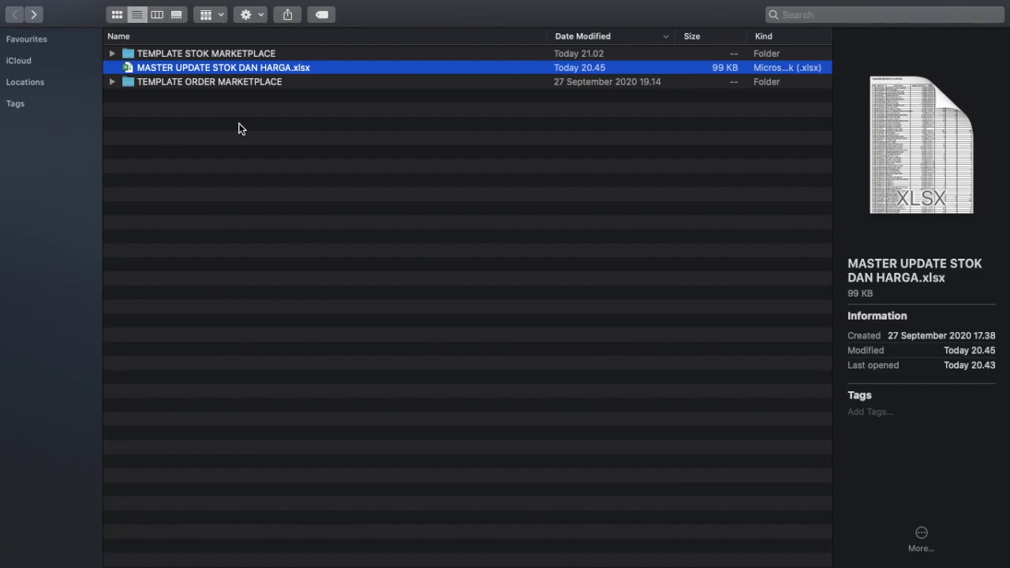
left_click(243, 52)
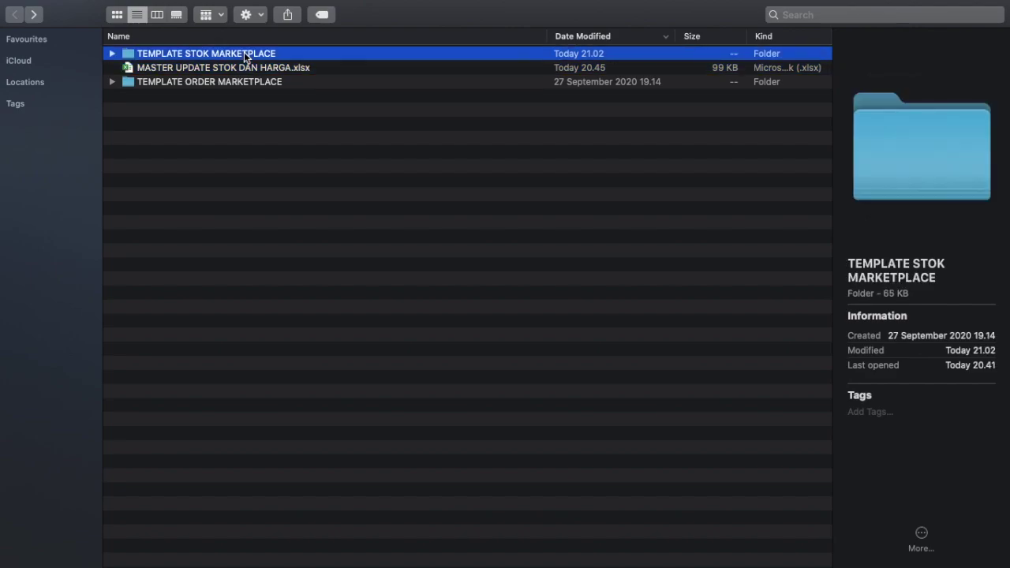
left_click(241, 83)
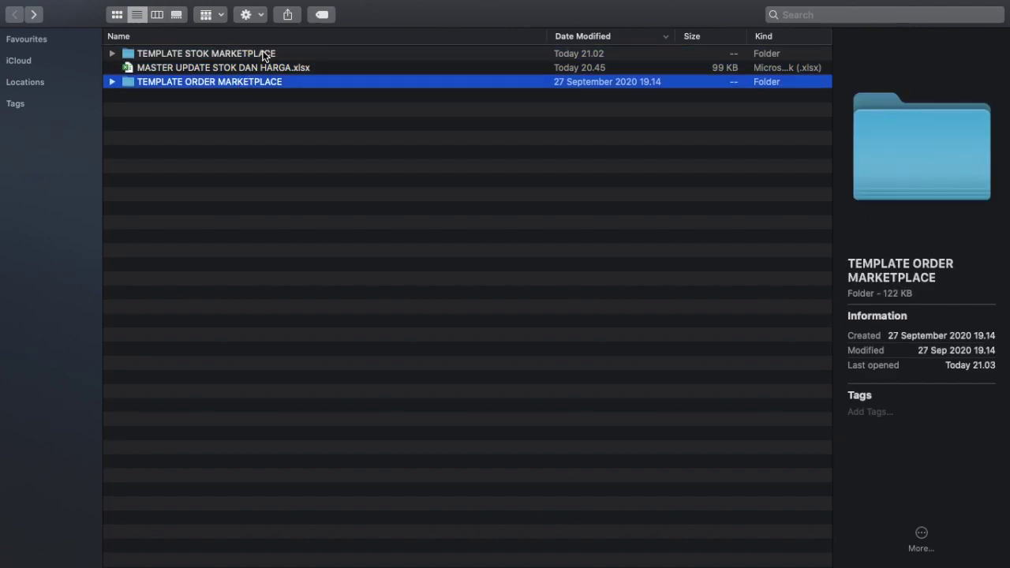
left_click(263, 55)
double_click(263, 56)
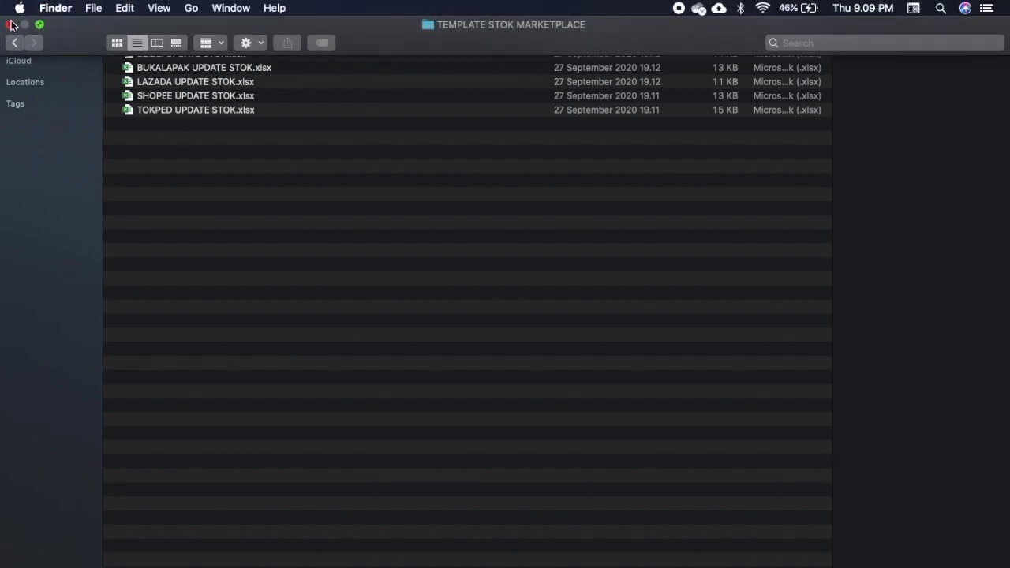
left_click(15, 42)
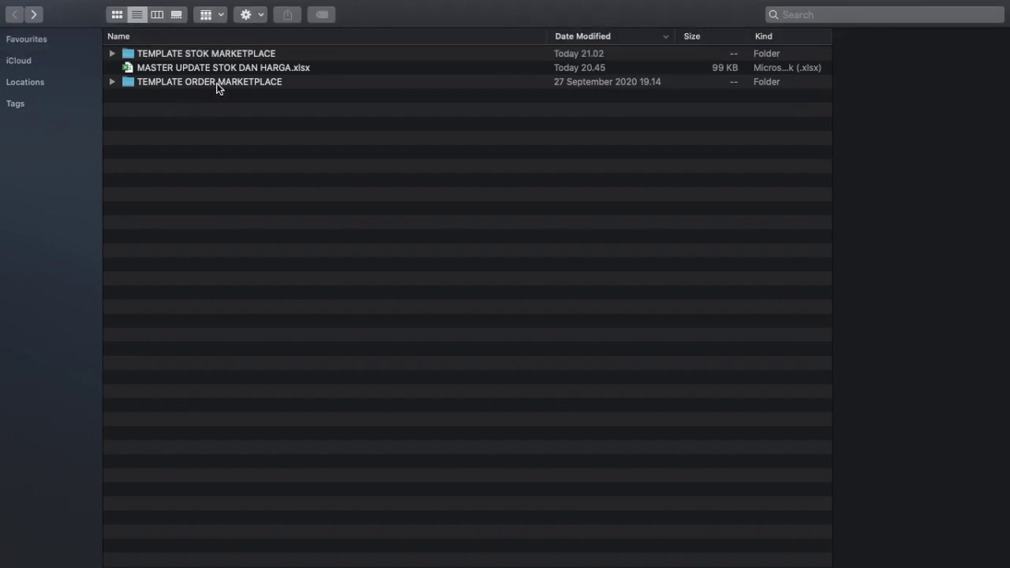
double_click(217, 83)
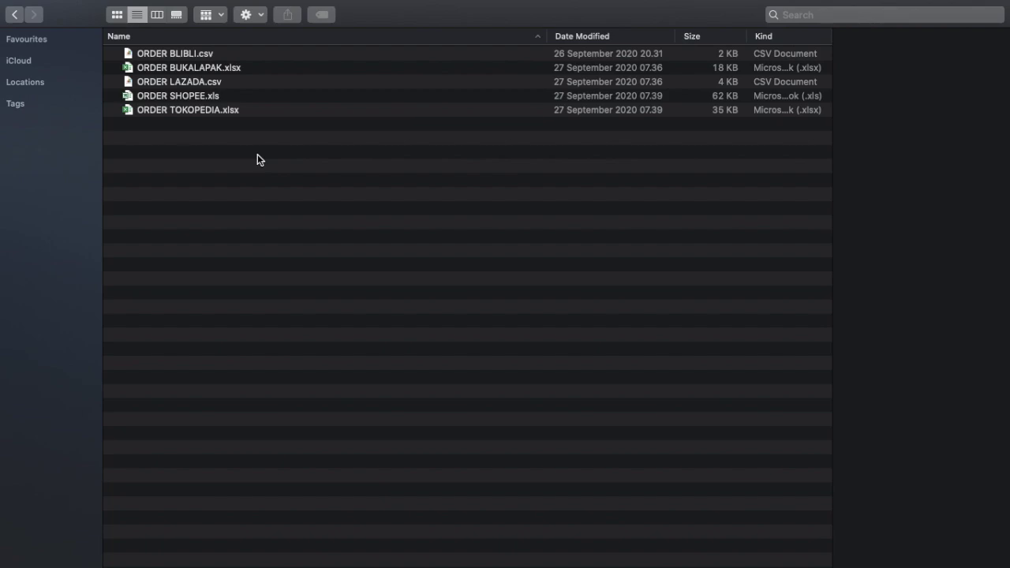
left_click(17, 16)
left_click(248, 55)
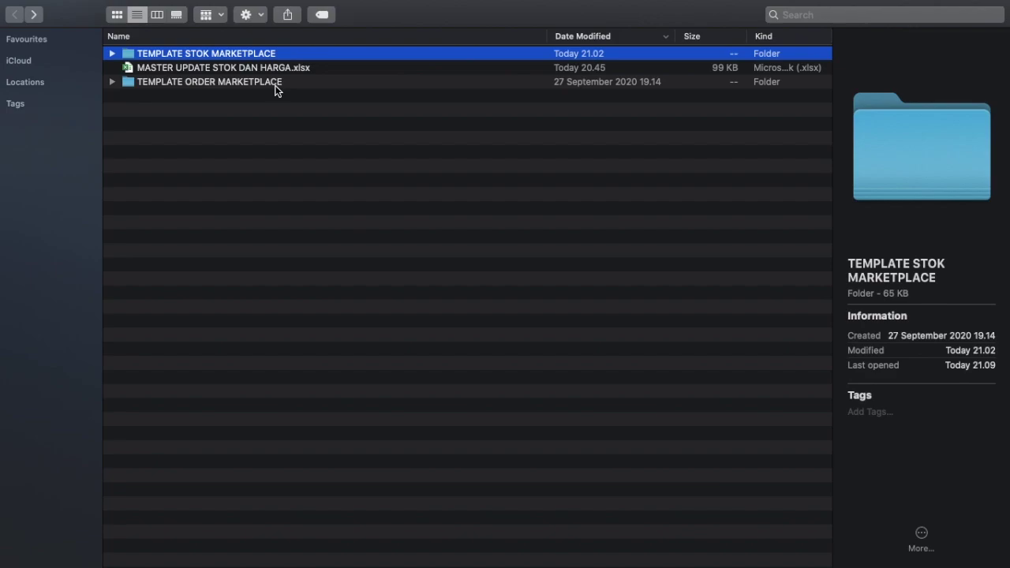
left_click(261, 85)
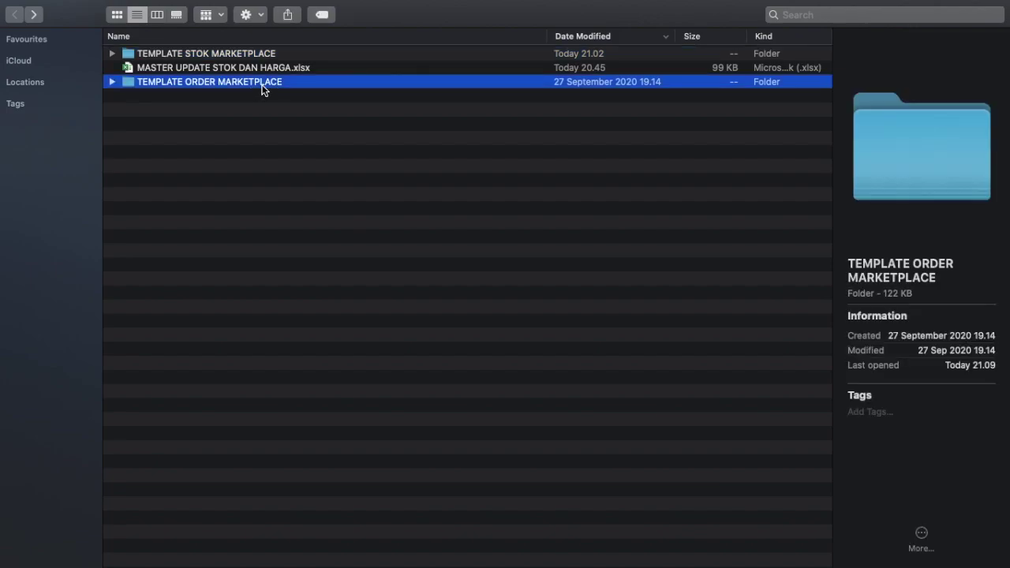
double_click(261, 86)
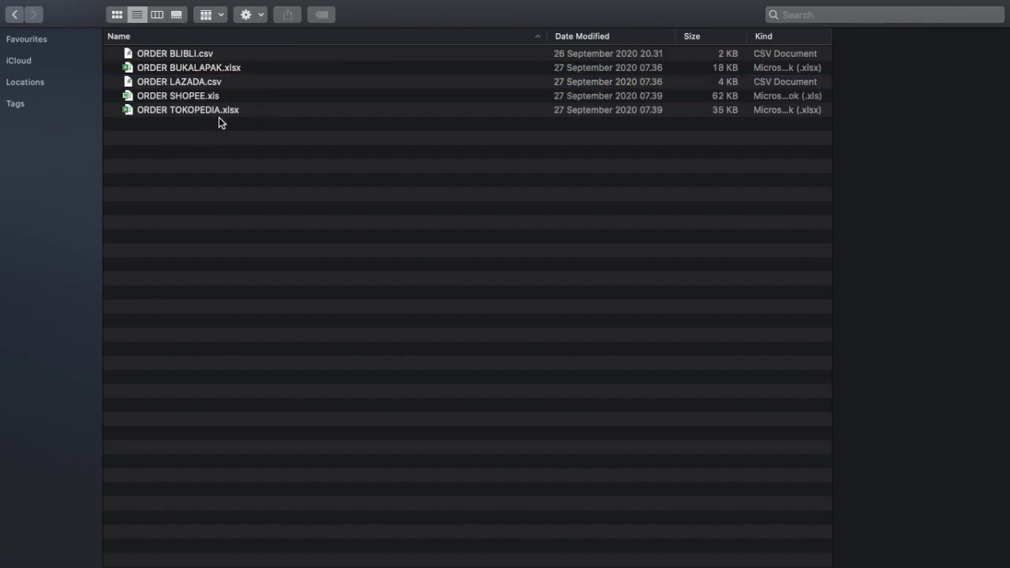
left_click(195, 55)
left_click(199, 70)
left_click(199, 82)
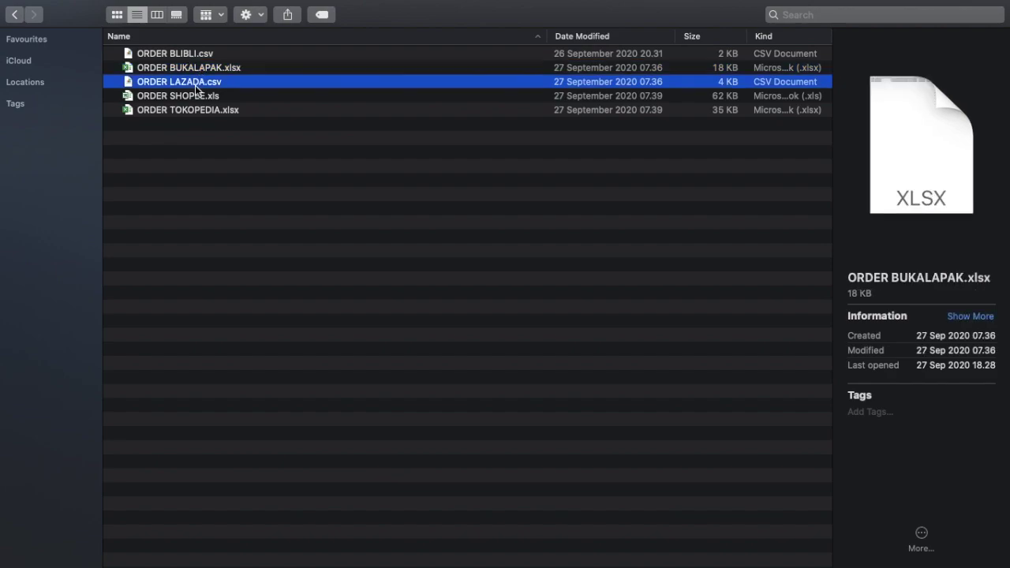
left_click(193, 98)
left_click(197, 110)
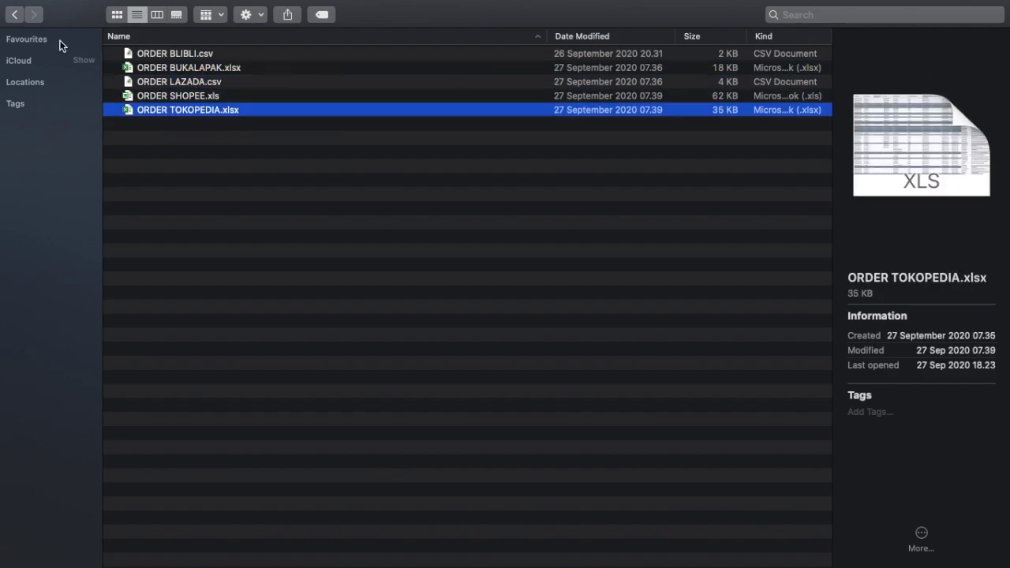
left_click(14, 14)
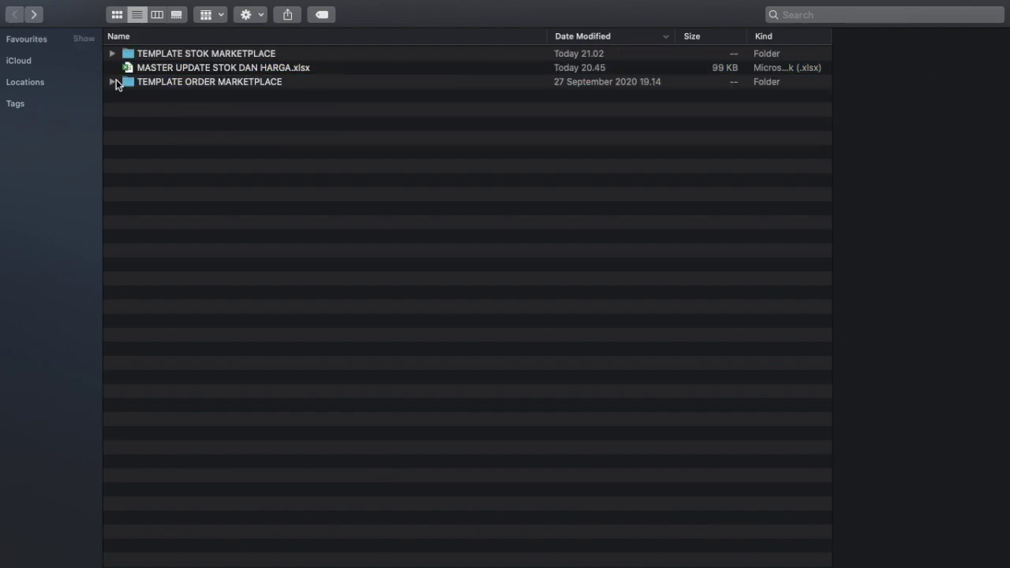
left_click(276, 69)
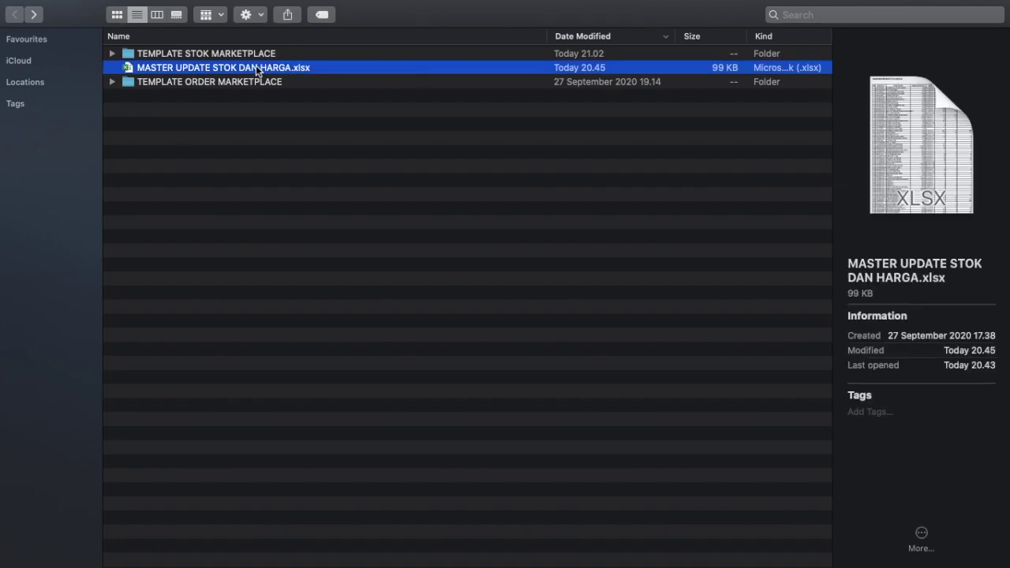
Step: Open MASTER UPDATE STOK DAN HARGA.xlsx in Excel, select B3, then go to the STOK & HARGA sheet
double_click(255, 67)
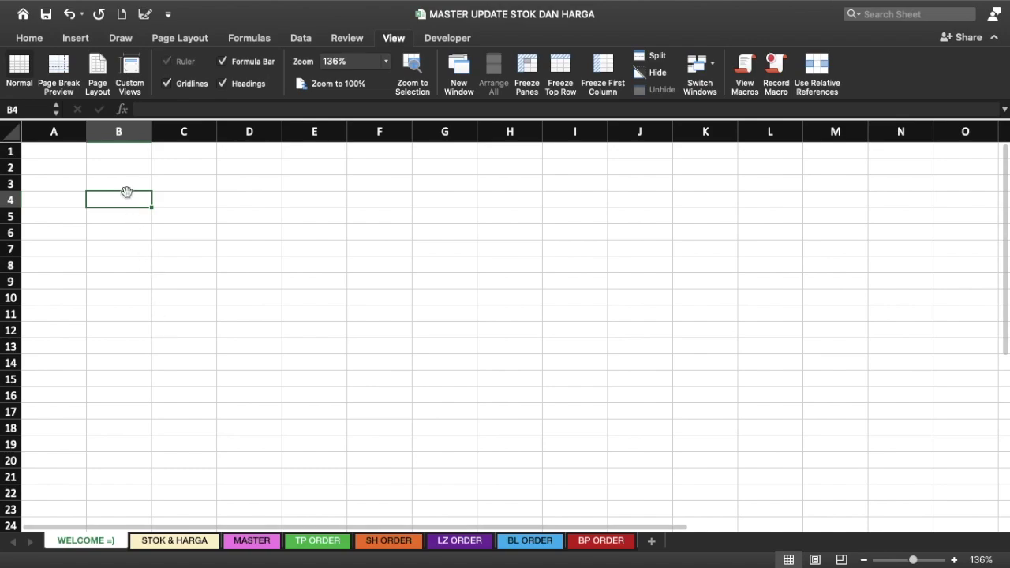
left_click(136, 183)
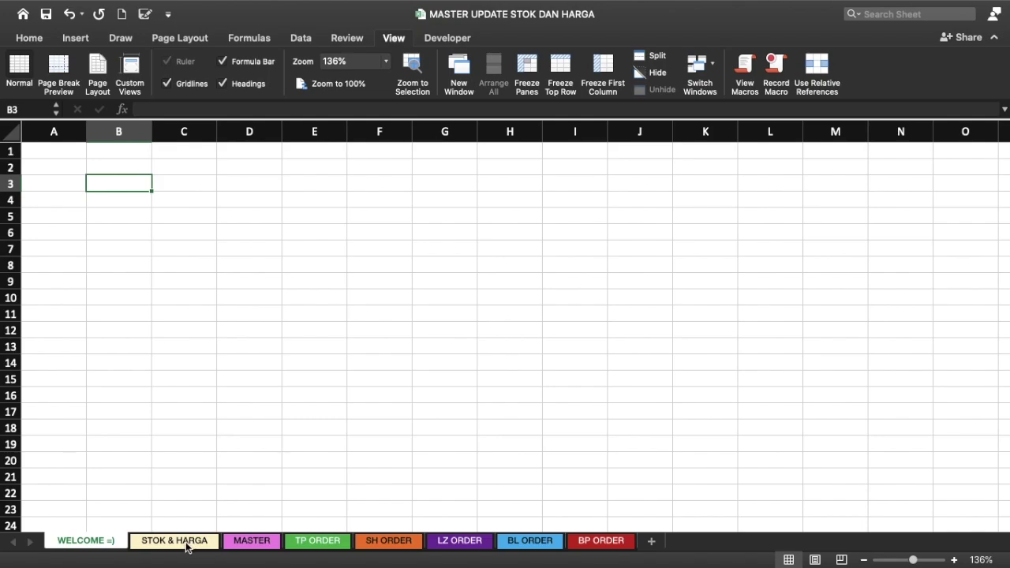
left_click(187, 544)
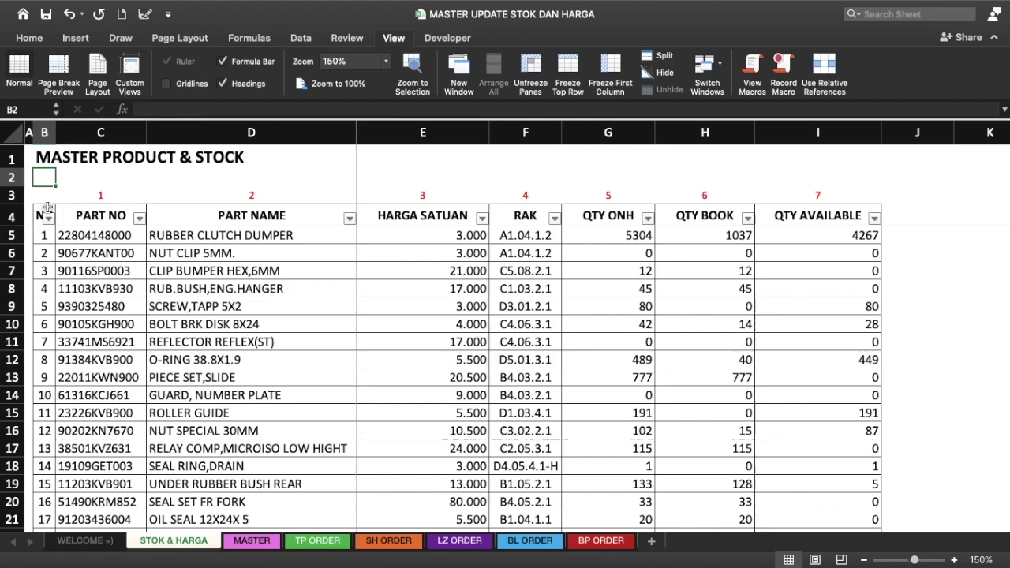
Step: Review the STOK & HARGA headers from PART NO through QTY AVAILABLE, then go to TP ORDER
left_click(93, 210)
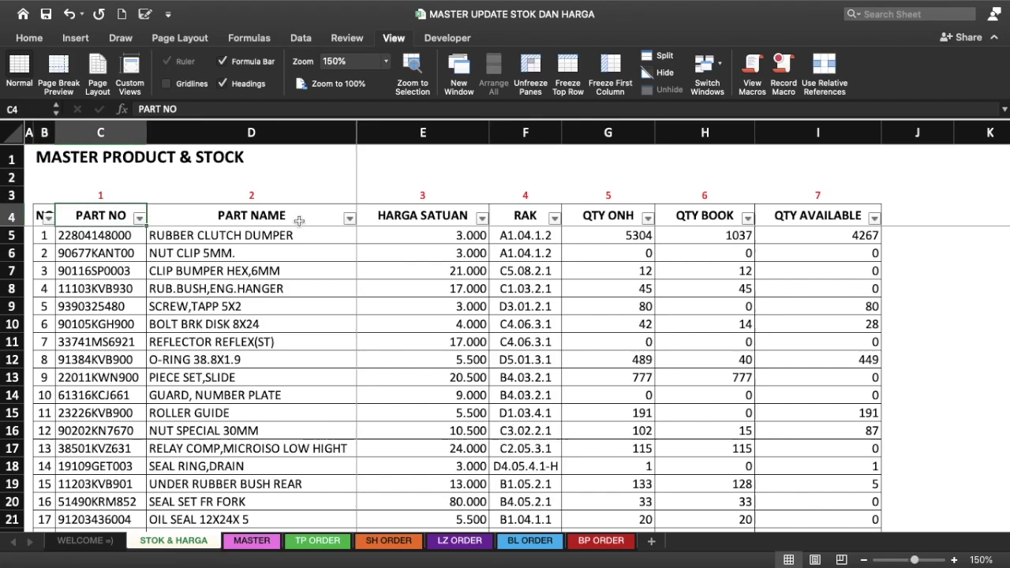
left_click(299, 221)
left_click(412, 221)
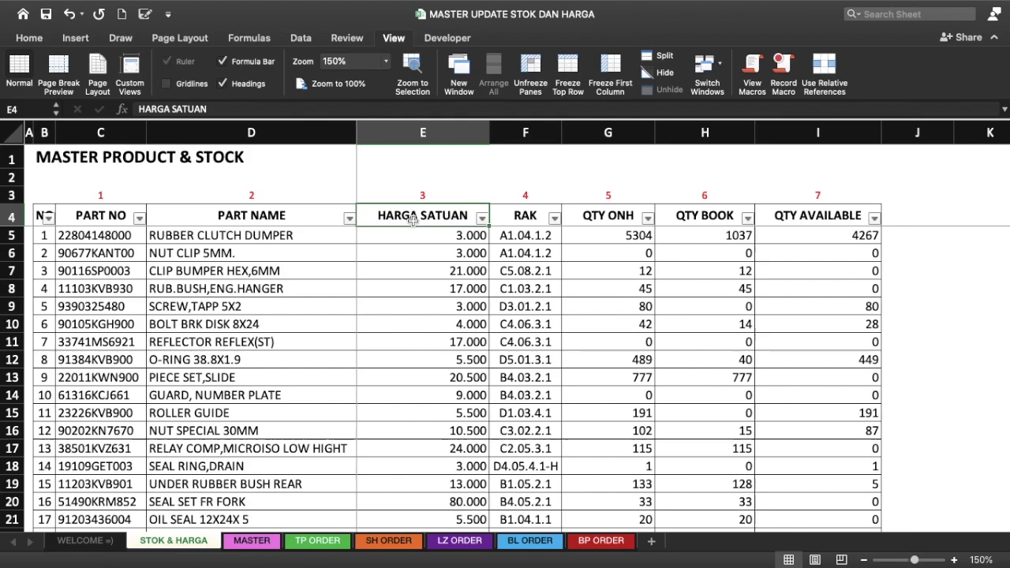
key("Right")
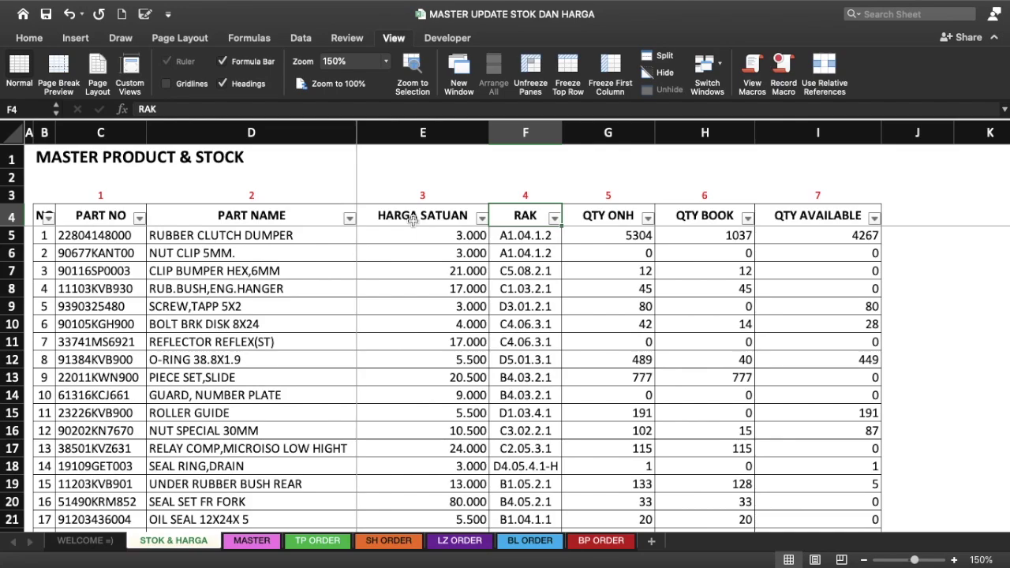
key("Right")
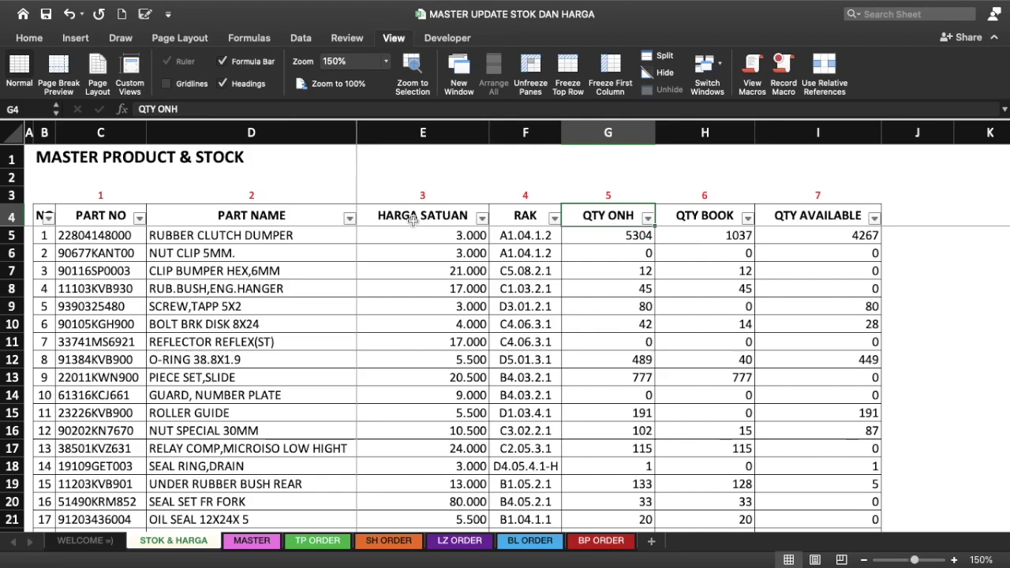
key("Right")
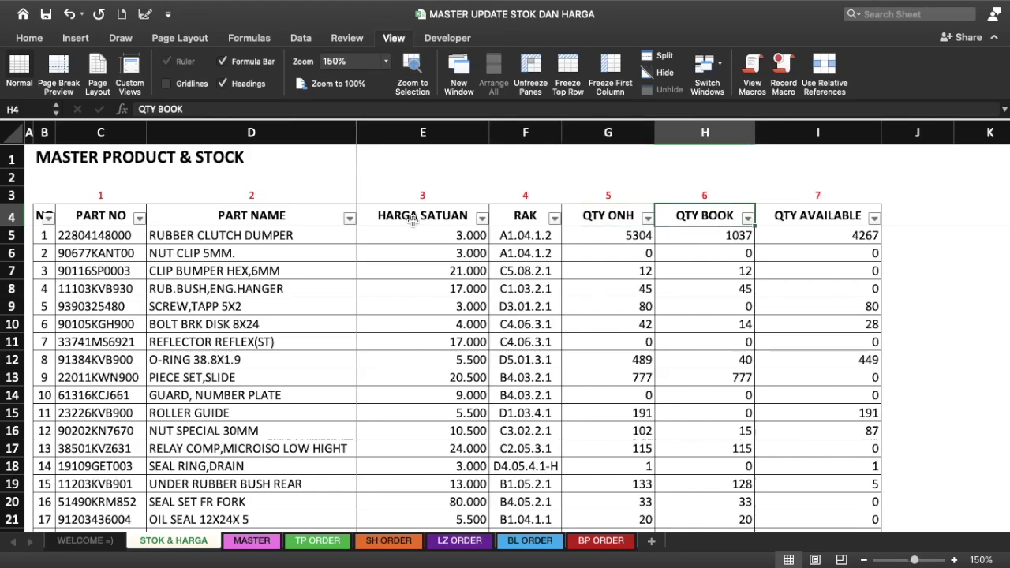
key("Right")
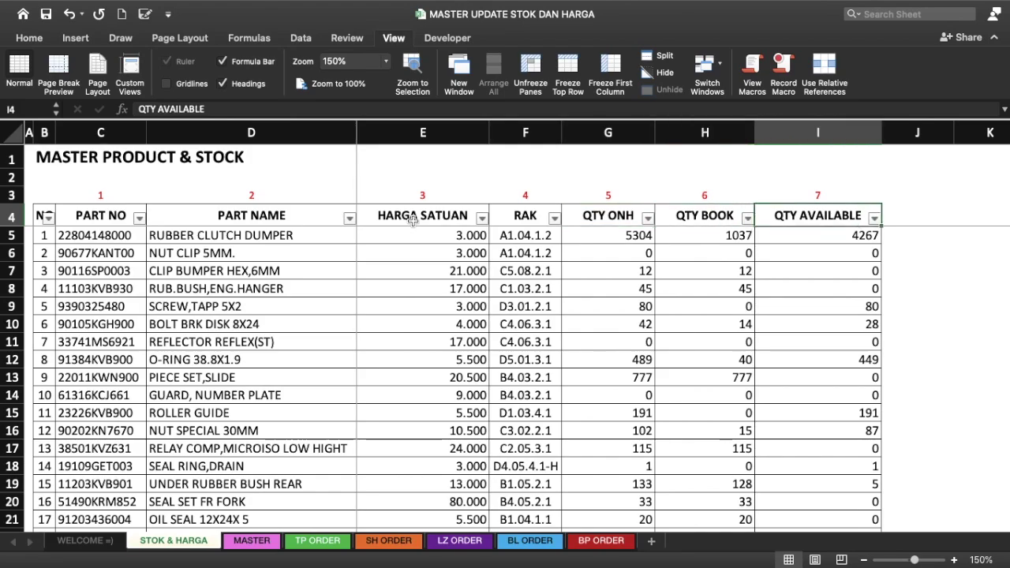
key("Left")
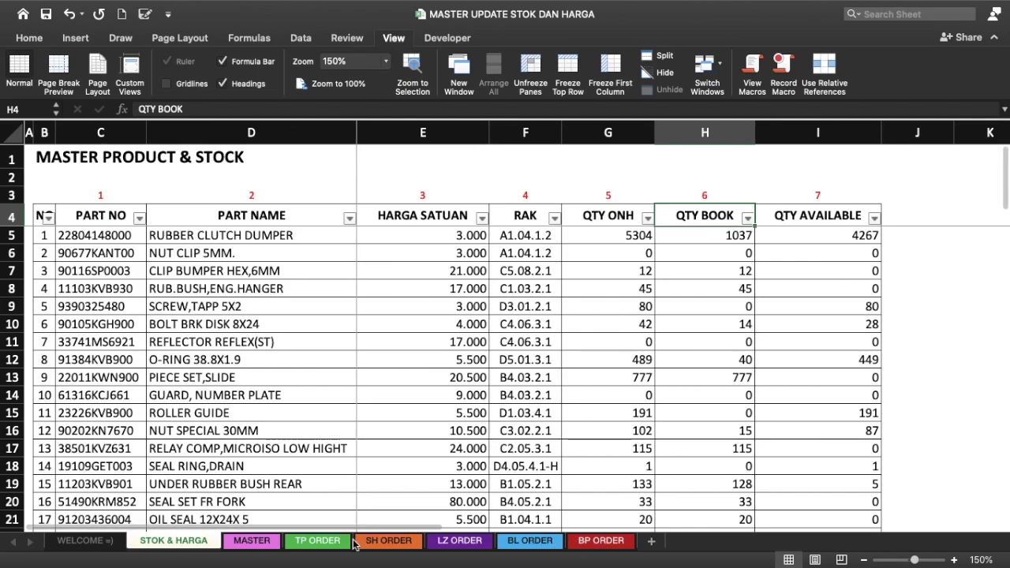
left_click(318, 541)
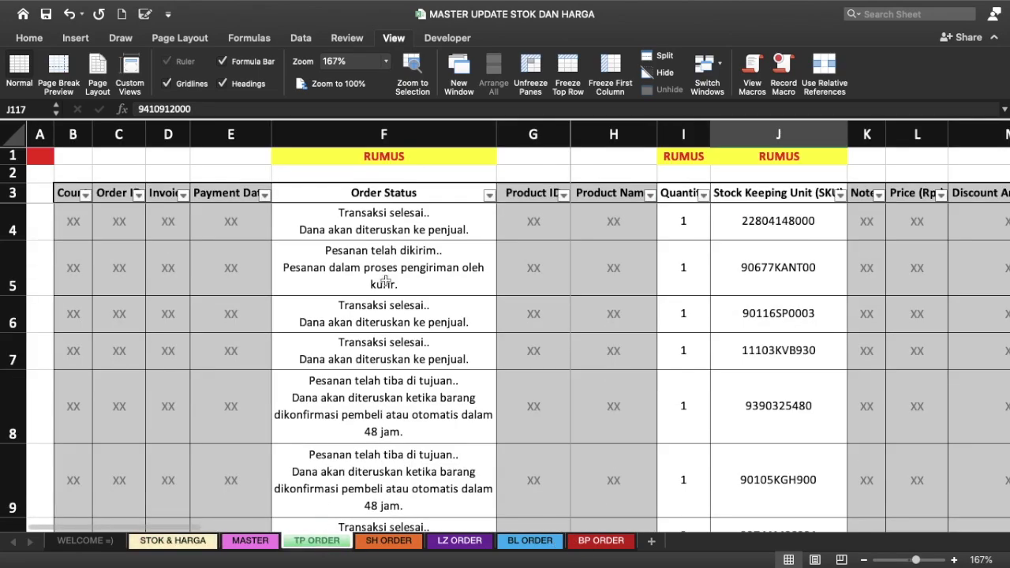
Step: Browse the TP ORDER headers from Count in B3 to Campaign Name, Quantity and Notes
left_click(63, 193)
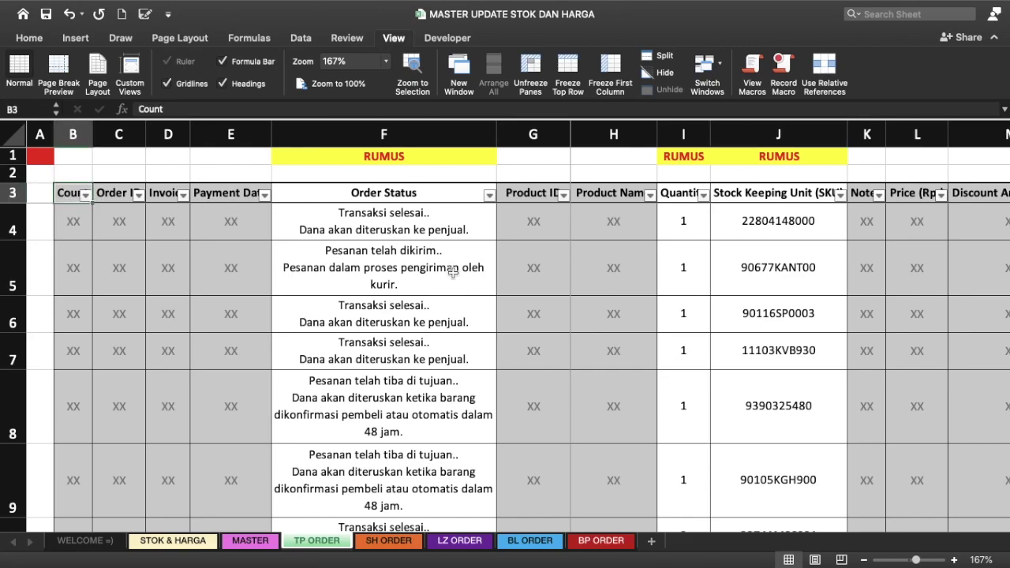
scroll(620, 230, "right", 3)
scroll(620, 230, "right", 5)
scroll(619, 230, "right", 5)
scroll(619, 230, "right", 2)
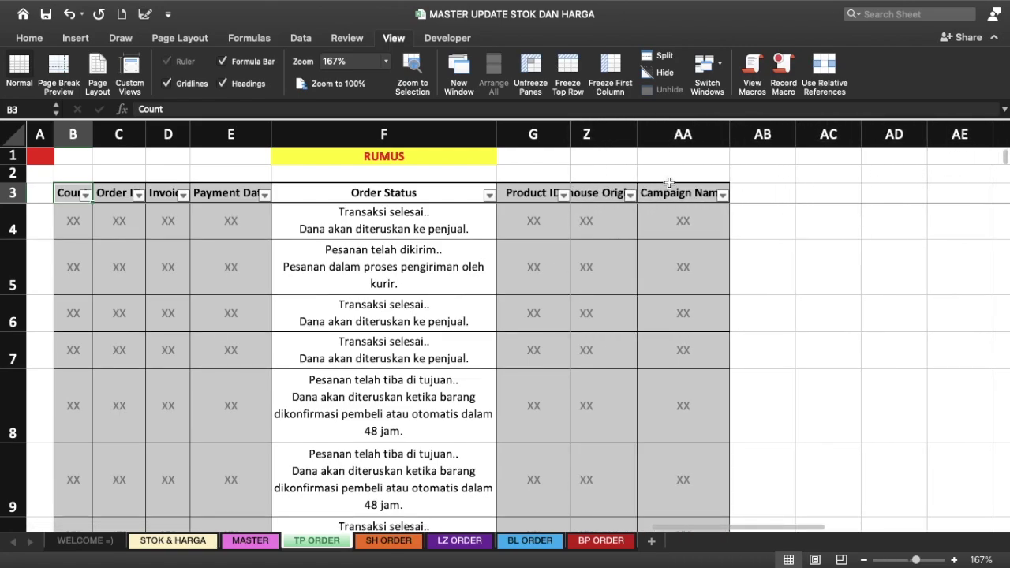
left_click(671, 192)
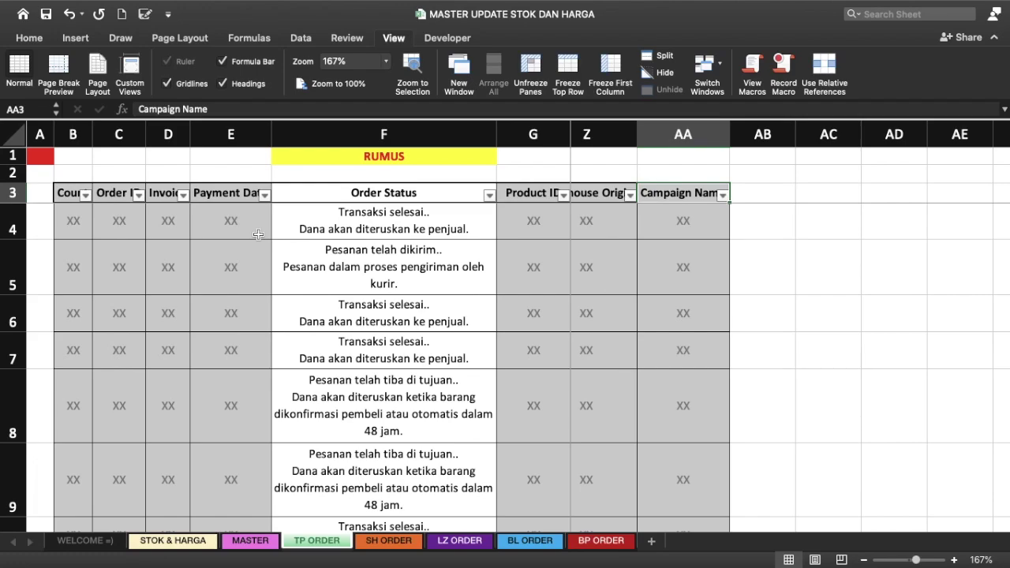
left_click(65, 198)
key("Right")
key("Right")
key("Right")
key("Right")
key("Right")
key("Right")
key("Right")
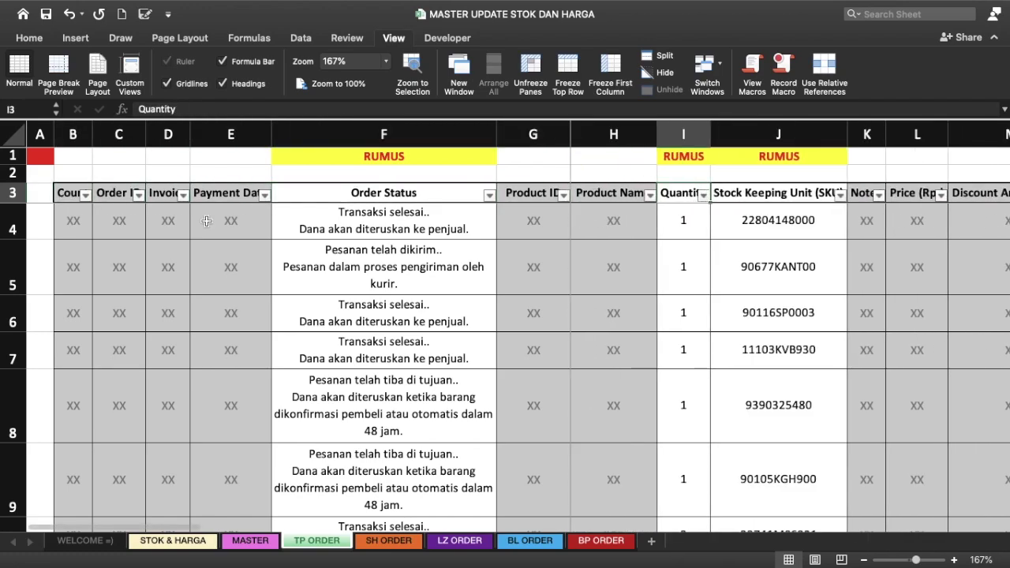
key("Right")
key("Right")
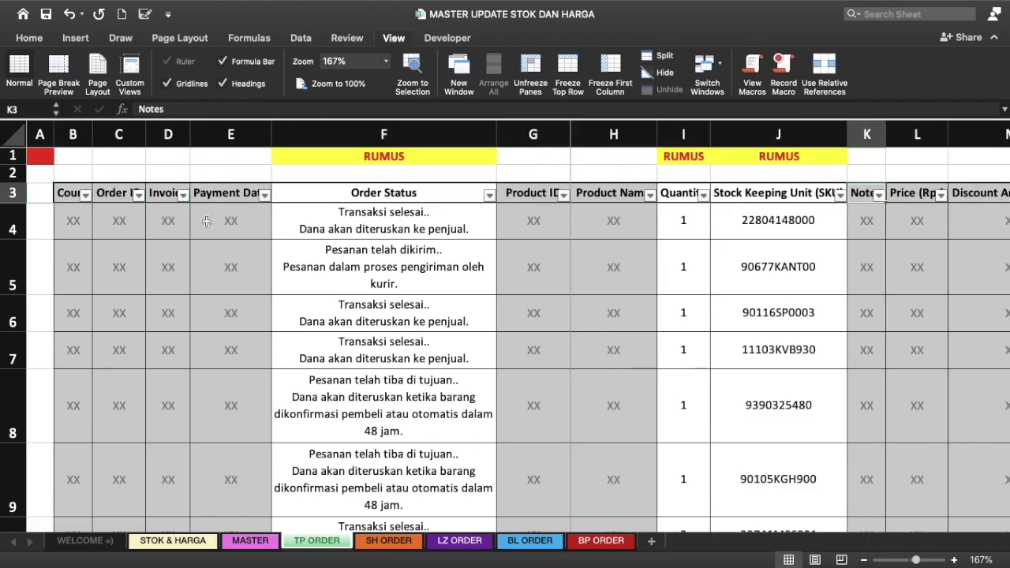
key("Right")
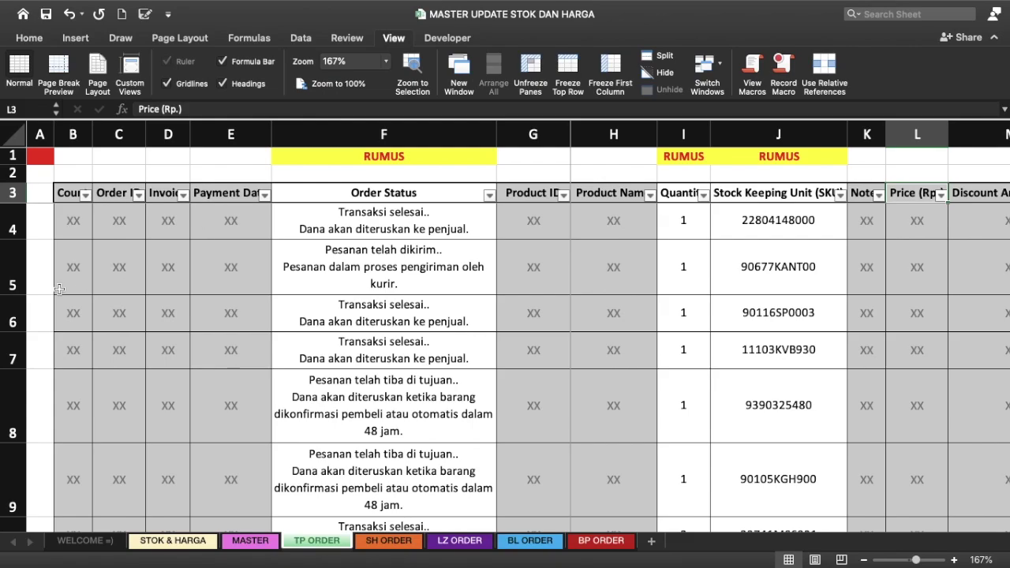
Step: Check the Order Status and Quantity headers and widen the Quantity column slightly
scroll(619, 267, "right", 2)
scroll(619, 267, "right", 1)
scroll(619, 267, "right", 4)
scroll(619, 267, "right", 1)
scroll(619, 267, "right", 3)
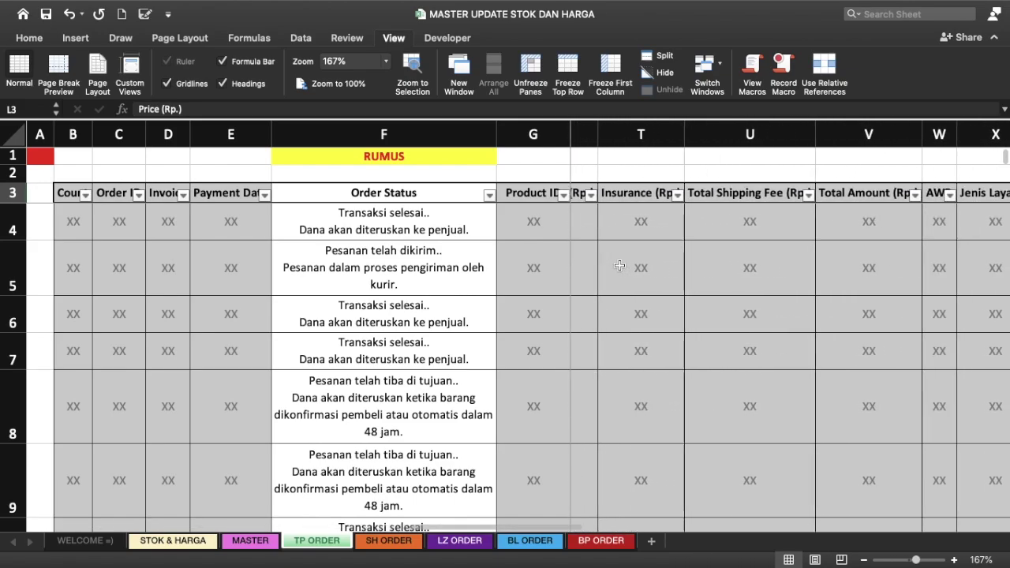
scroll(618, 267, "right", 3)
scroll(619, 267, "right", 2)
scroll(619, 266, "left", 10)
scroll(619, 267, "left", 6)
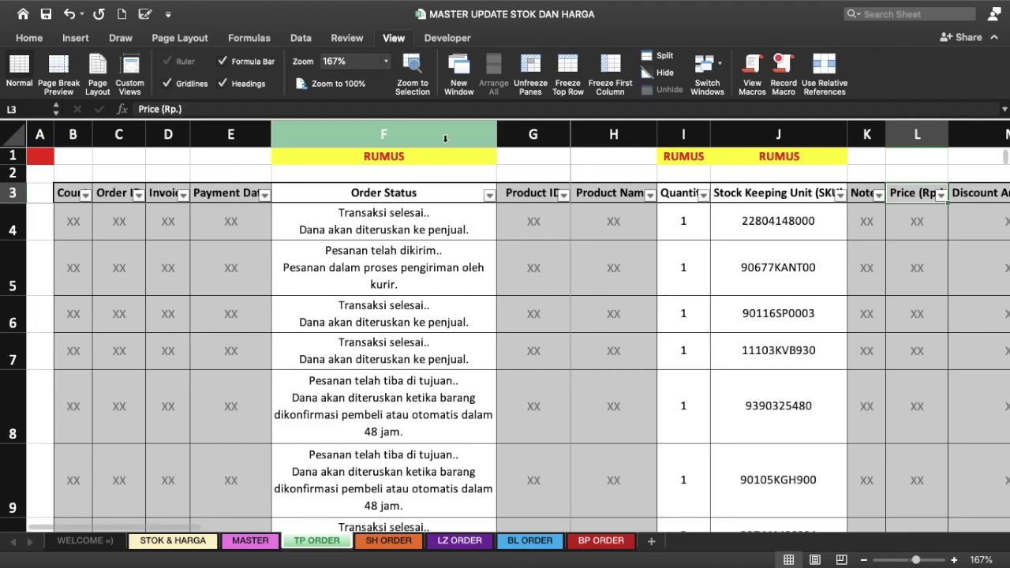
left_click(393, 189)
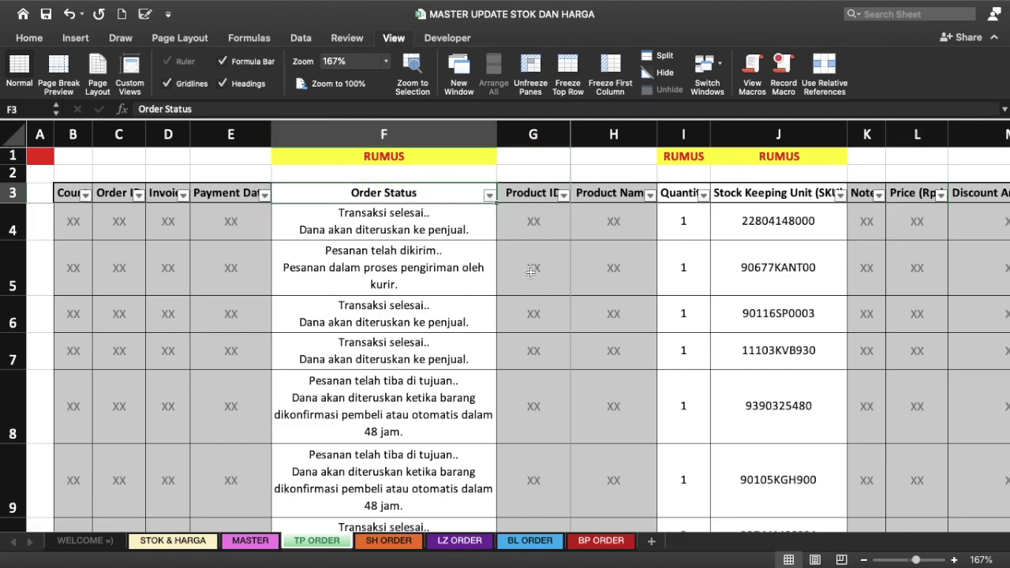
left_click(674, 193)
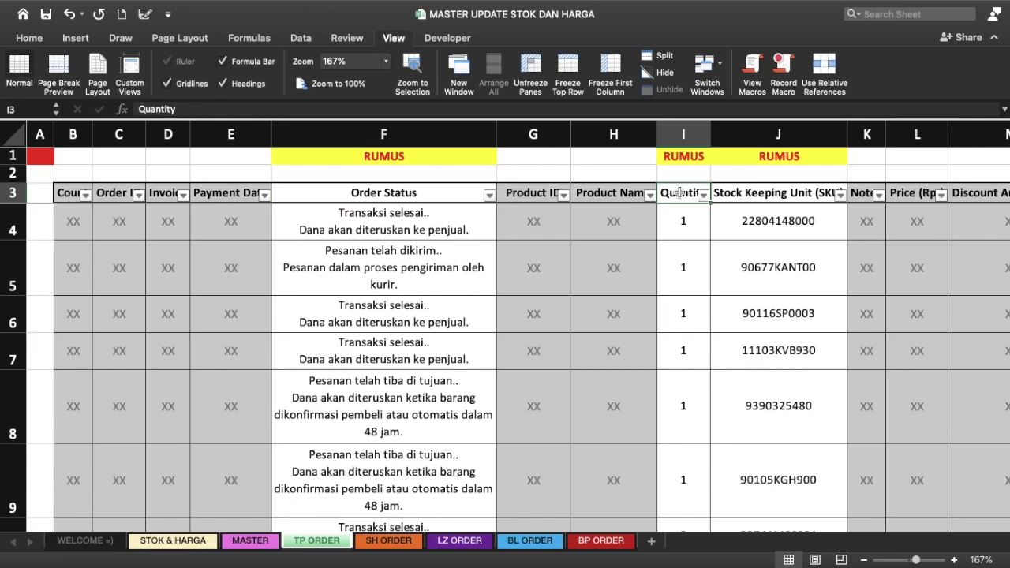
left_click_drag(711, 132, 719, 132)
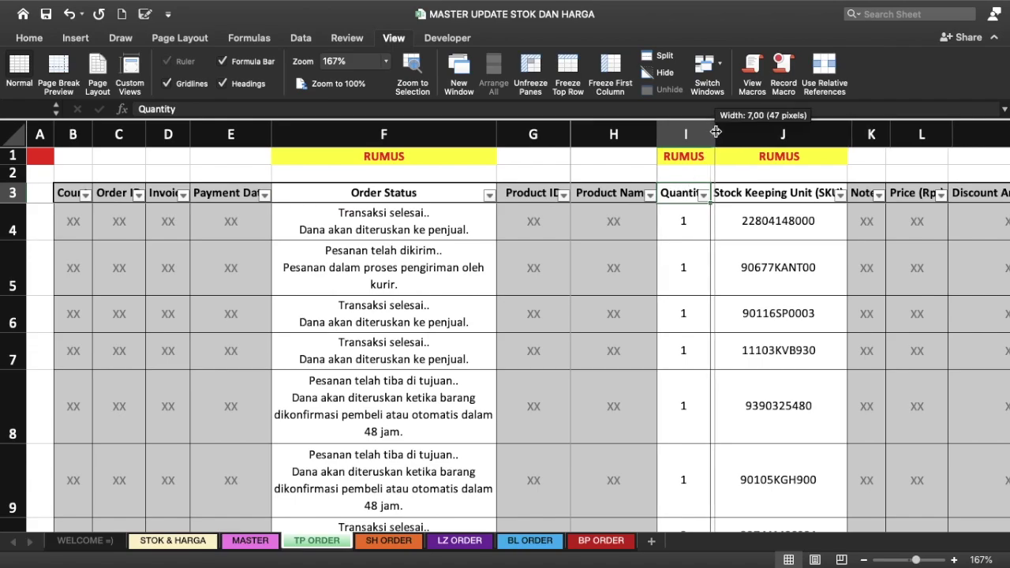
Step: Select the whole SKU column, then move to the SH ORDER sheet
left_click(802, 189)
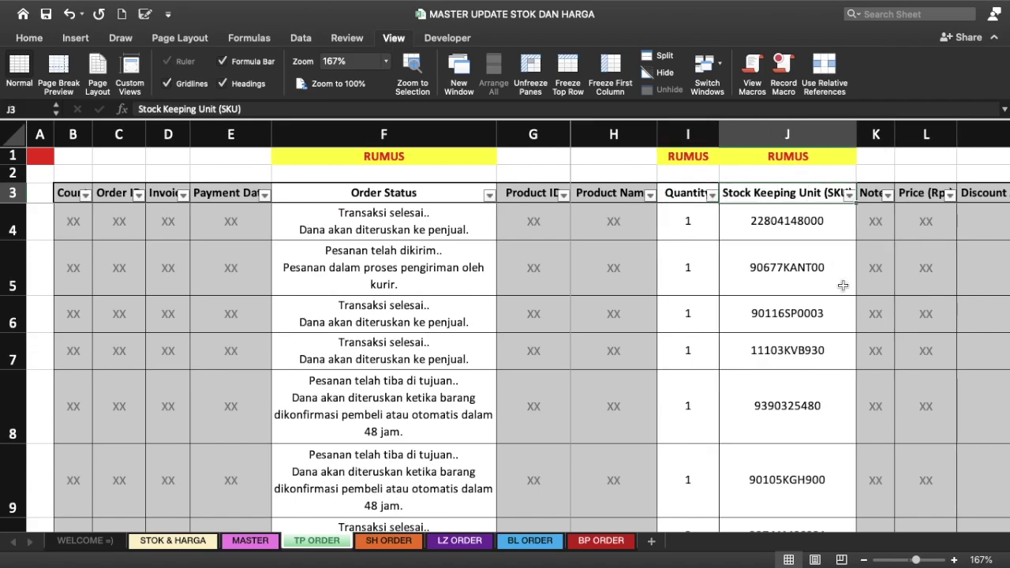
key("ctrl+space")
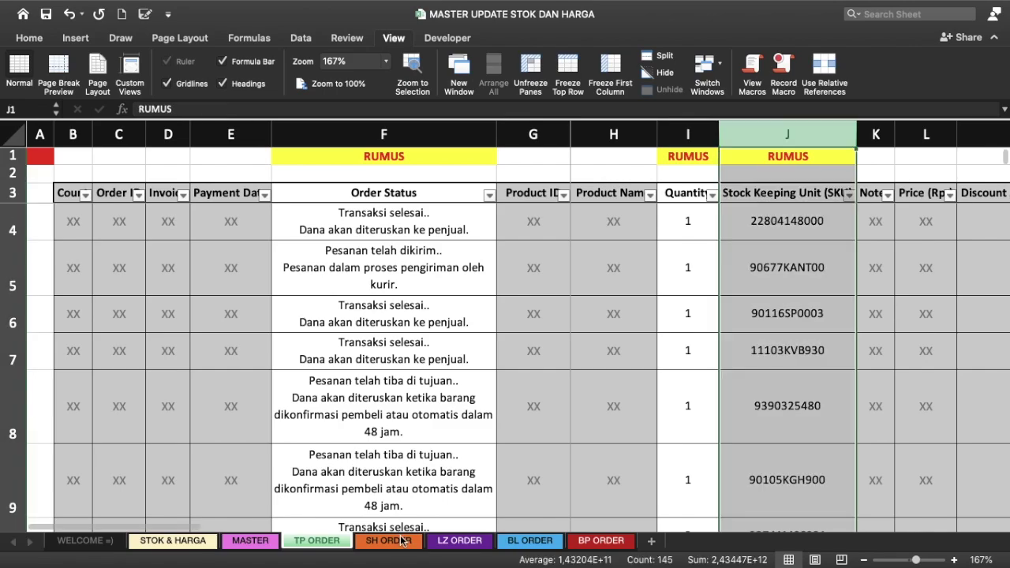
left_click(388, 540)
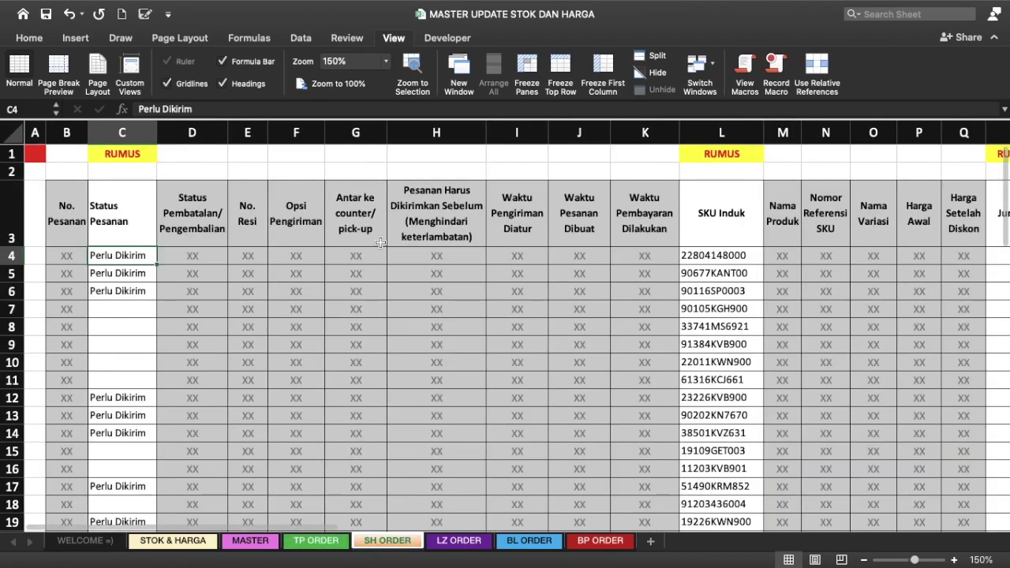
Step: Scroll across the SH ORDER table from the No. Pesanan header to review its columns
left_click(66, 209)
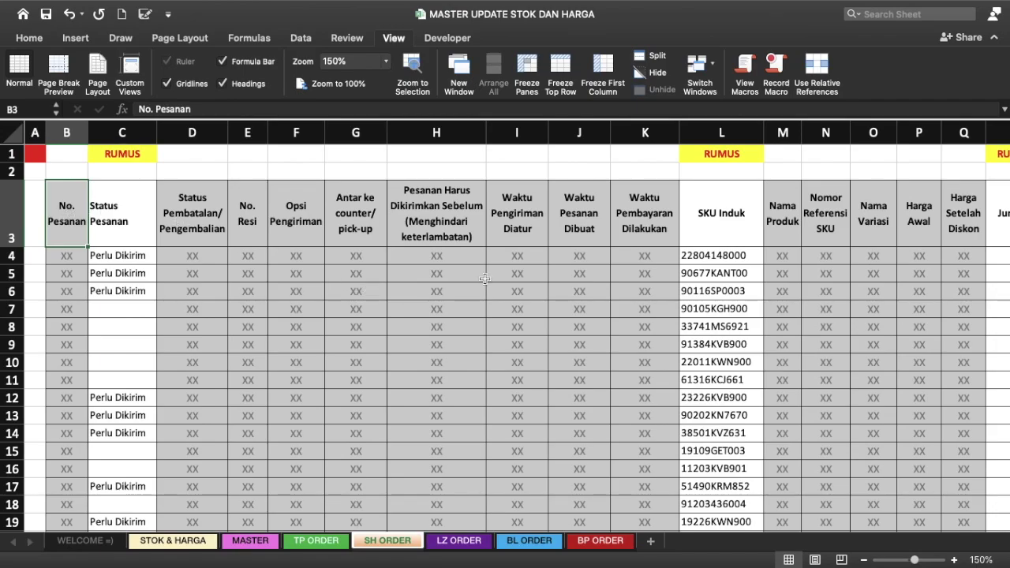
scroll(505, 281, "right", 3)
scroll(505, 282, "right", 2)
scroll(505, 282, "right", 2)
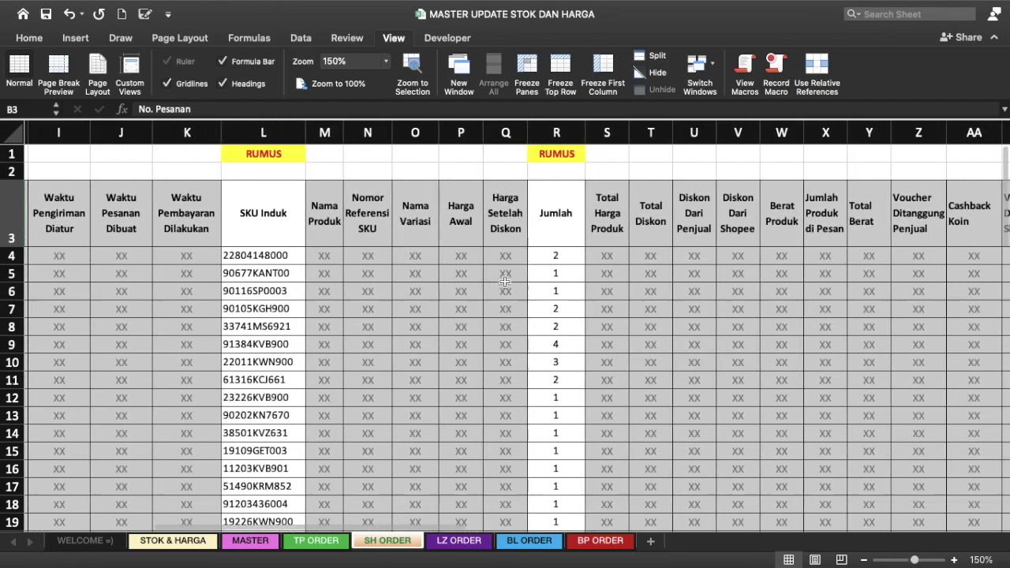
scroll(505, 282, "right", 3)
scroll(505, 281, "right", 1)
scroll(505, 281, "right", 3)
scroll(506, 282, "right", 3)
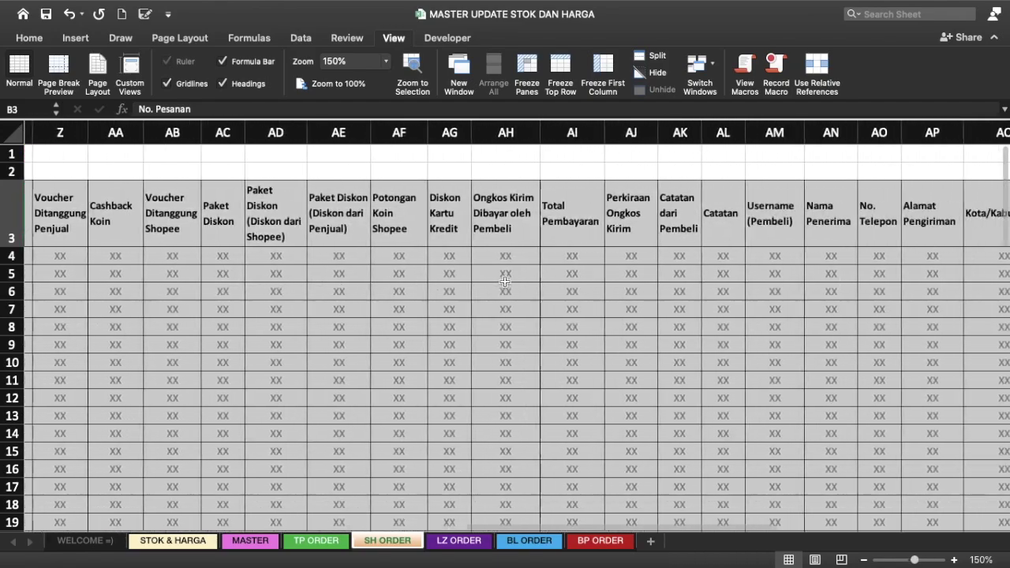
scroll(505, 282, "right", 2)
scroll(505, 282, "right", 1)
scroll(505, 281, "left", 2)
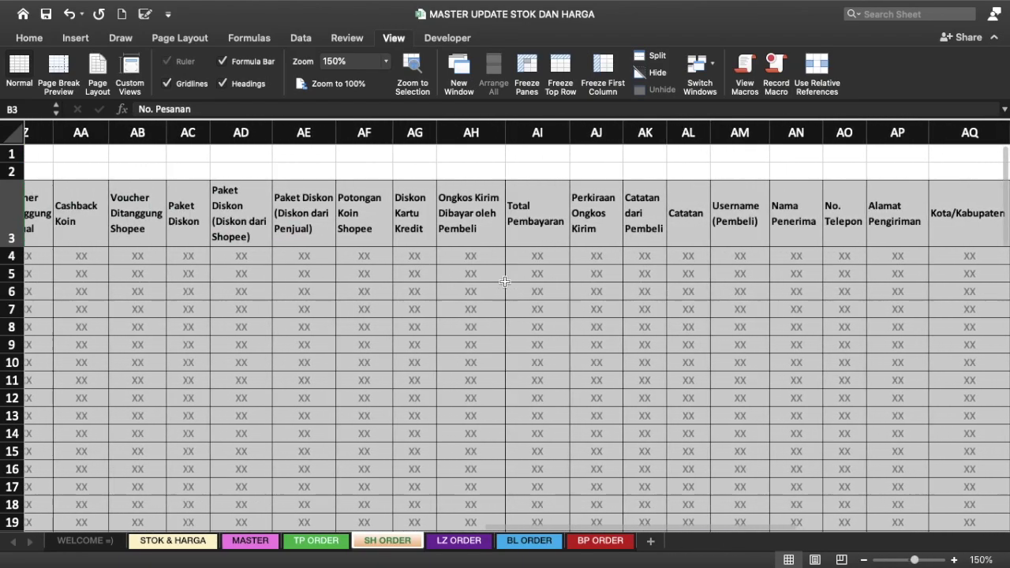
scroll(505, 282, "left", 5)
scroll(505, 282, "left", 3)
scroll(505, 282, "left", 5)
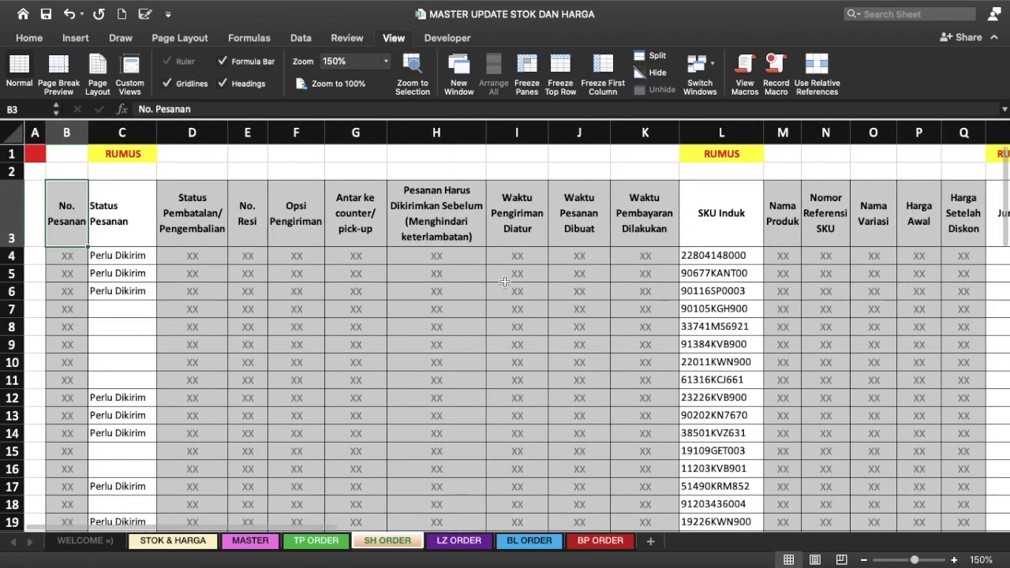
Step: Select the Status Pesanan, SKU Induk and Jumlah columns, then move to LZ ORDER
left_click(122, 133)
scroll(654, 197, "right", 1)
scroll(654, 197, "right", 3)
left_click(538, 133)
scroll(744, 221, "right", 1)
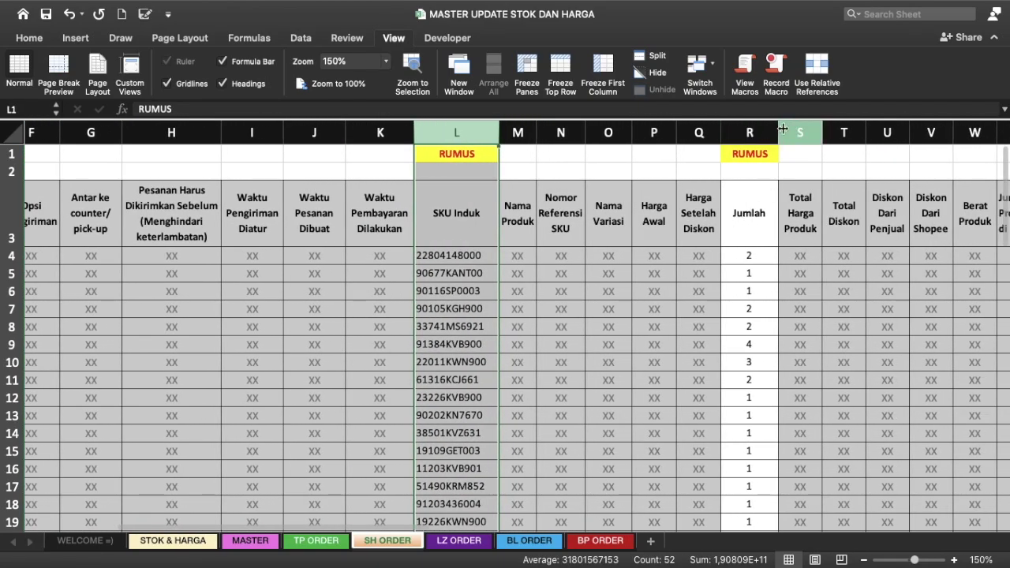
left_click(749, 133)
scroll(295, 177, "left", 5)
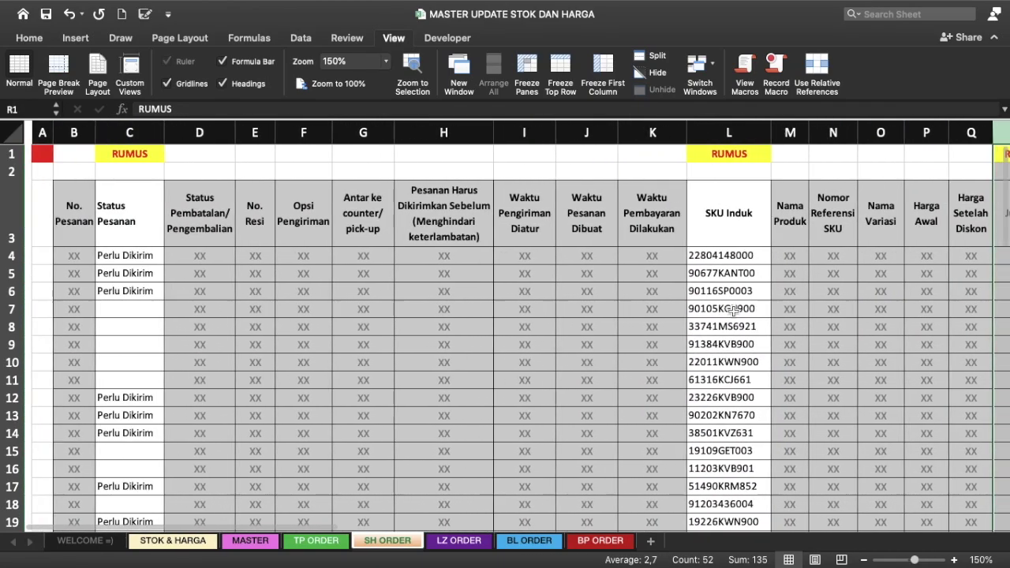
left_click(167, 196)
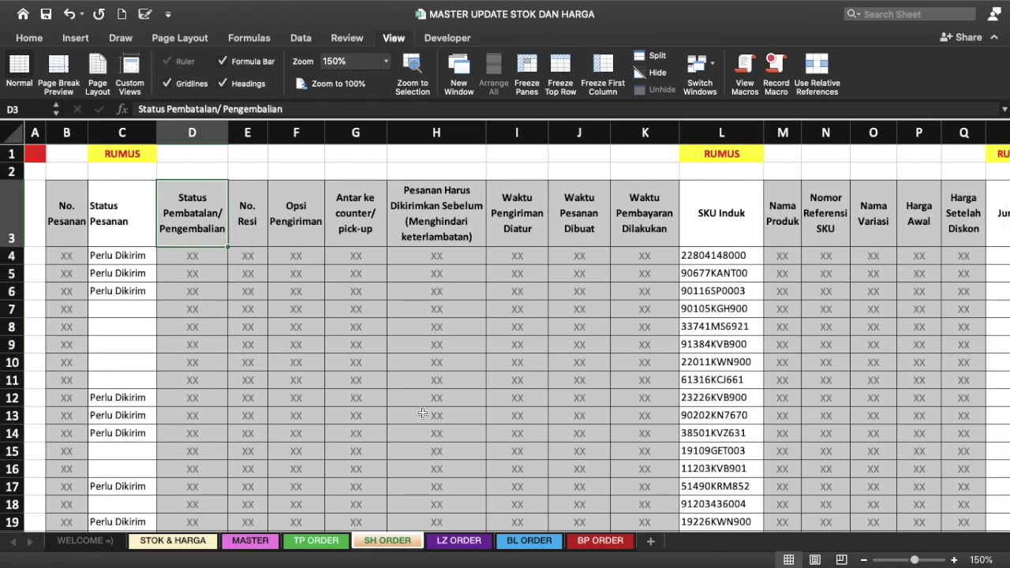
left_click(458, 541)
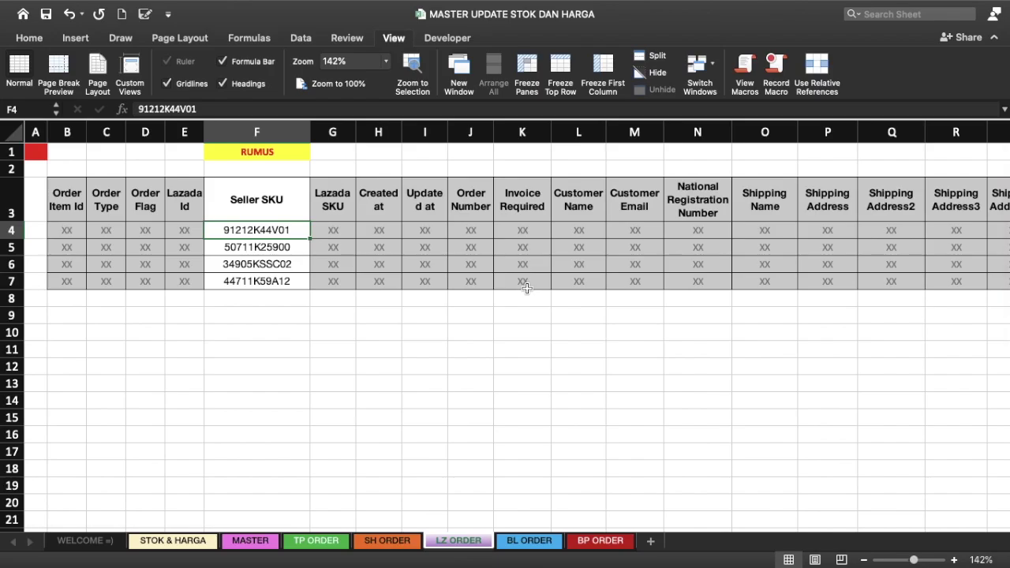
scroll(280, 237, "right", 2)
scroll(280, 236, "right", 5)
scroll(280, 236, "right", 8)
scroll(280, 237, "right", 3)
scroll(280, 237, "right", 4)
scroll(280, 237, "right", 3)
scroll(280, 237, "left", 2)
scroll(280, 236, "left", 10)
scroll(281, 237, "left", 7)
scroll(280, 237, "left", 5)
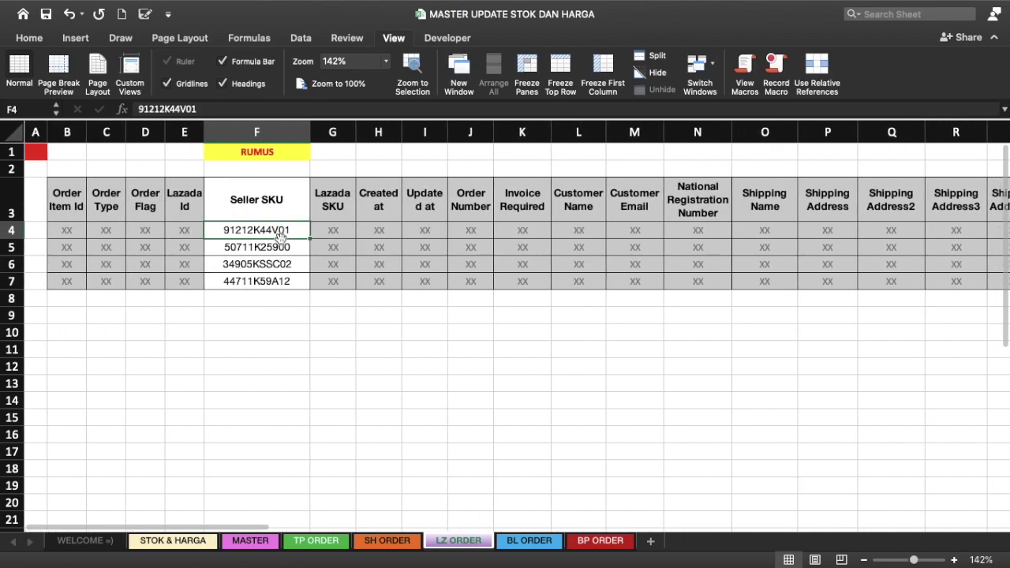
left_click(257, 132)
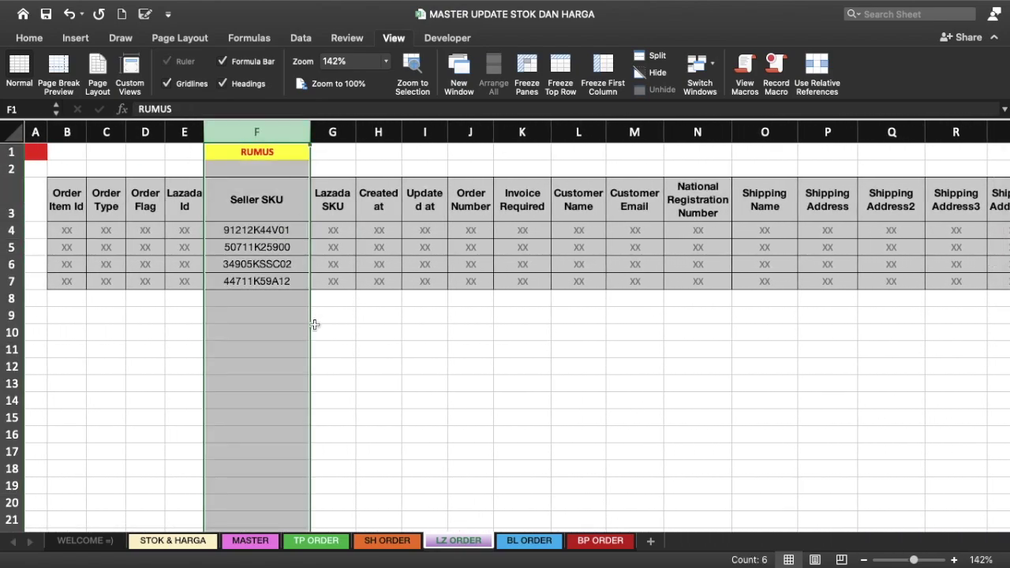
scroll(442, 235, "right", 10)
scroll(473, 235, "right", 2)
scroll(490, 236, "left", 4)
scroll(490, 235, "left", 6)
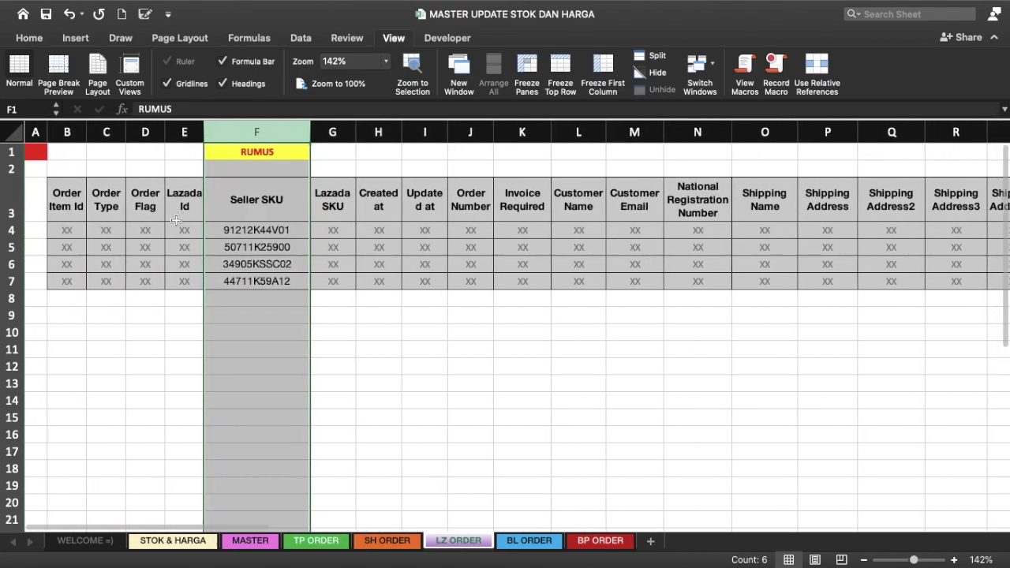
left_click(170, 235)
left_click(11, 228)
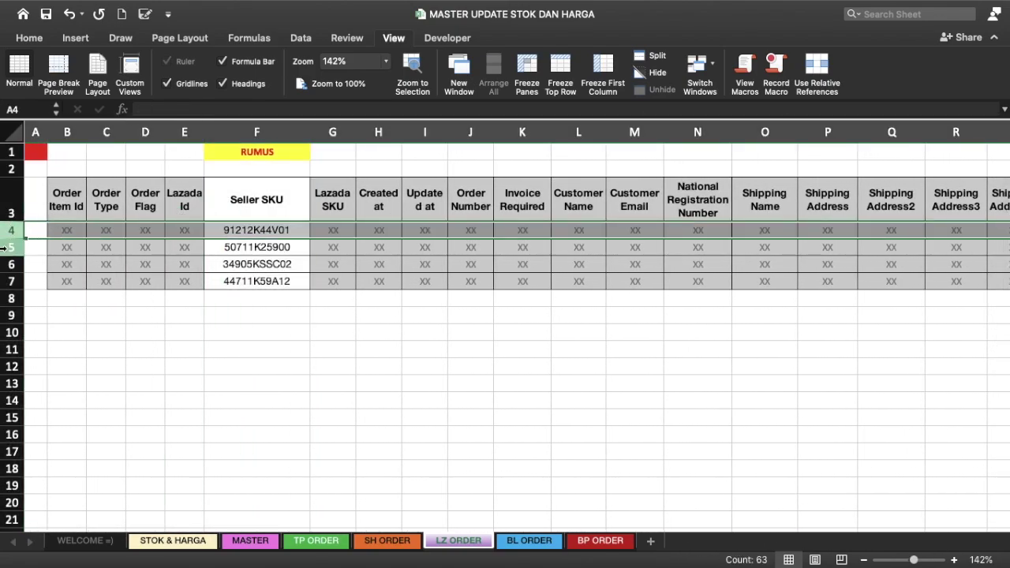
left_click(11, 247)
left_click(11, 264)
left_click(11, 281)
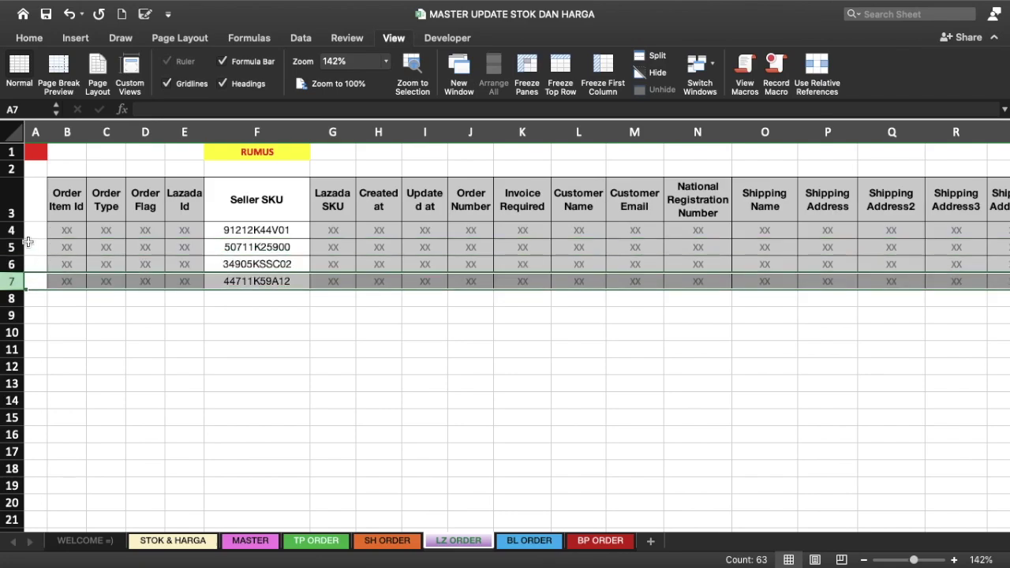
left_click(11, 229)
left_click(11, 247)
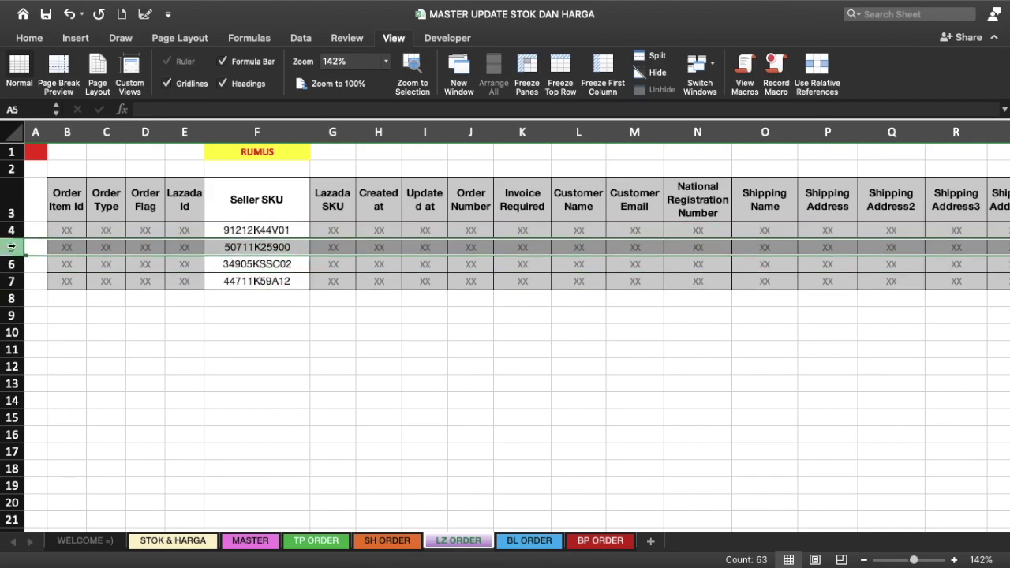
left_click(11, 264)
left_click(11, 280)
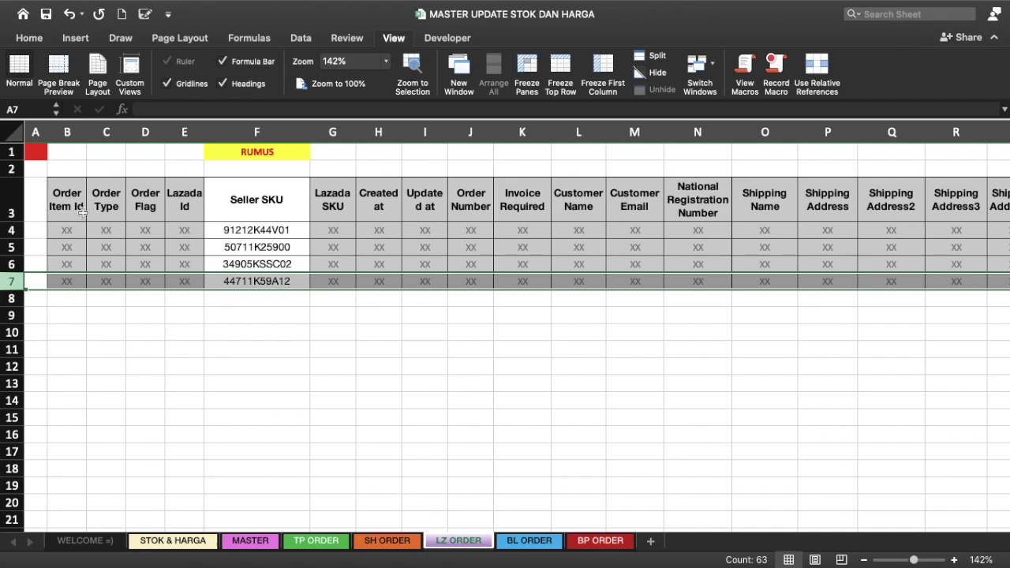
left_click(250, 233)
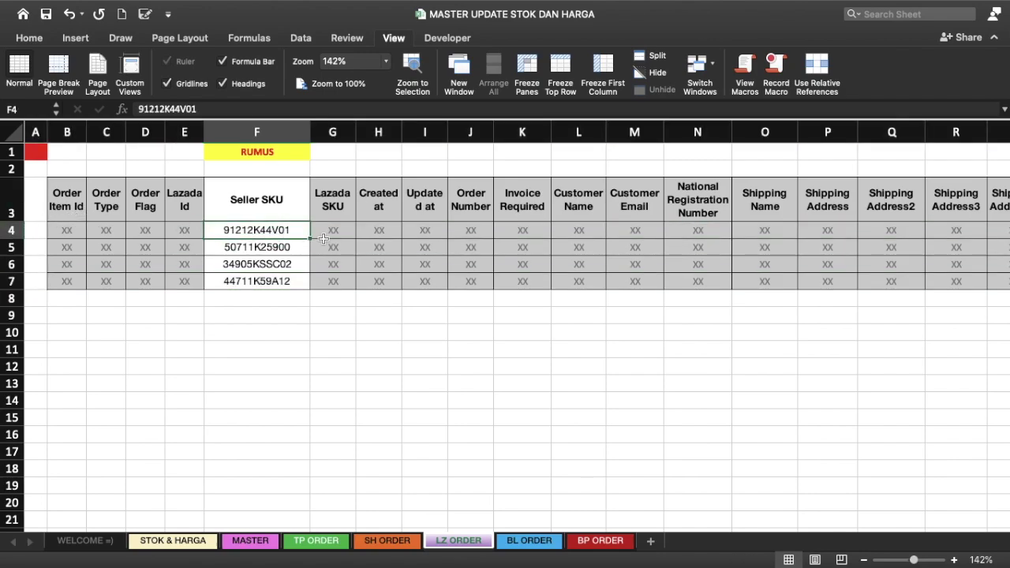
left_click(263, 249)
left_click(265, 267)
left_click(267, 285)
left_click(266, 311)
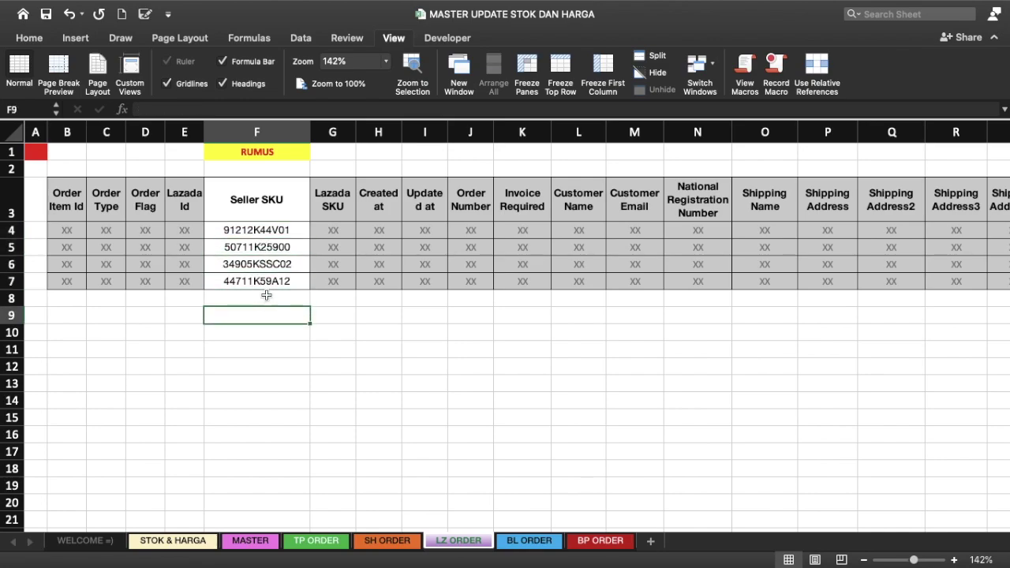
left_click(295, 237)
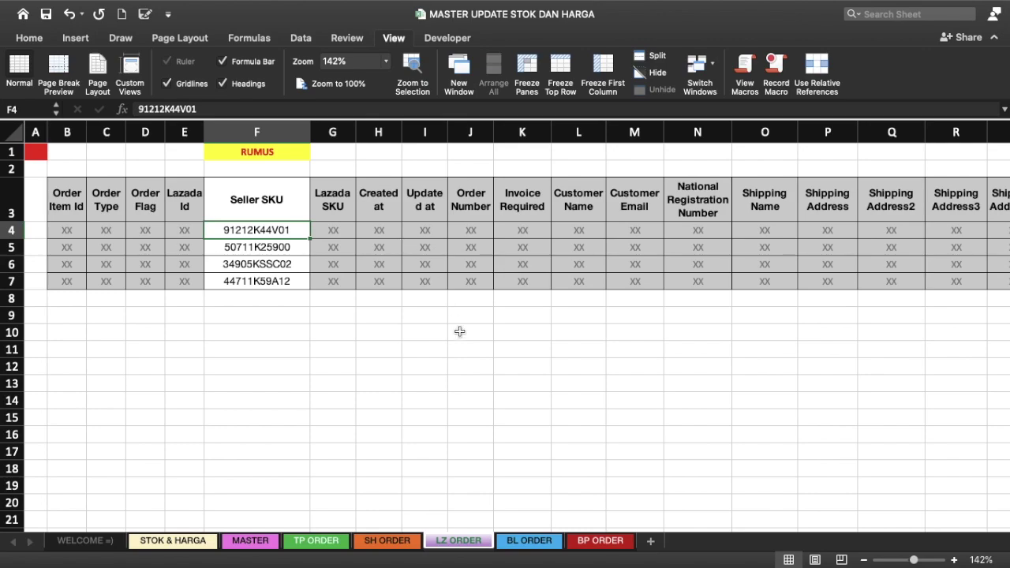
Step: On BL ORDER, select the No. Awb and Merchant SKU columns, then go to BP ORDER
left_click(529, 545)
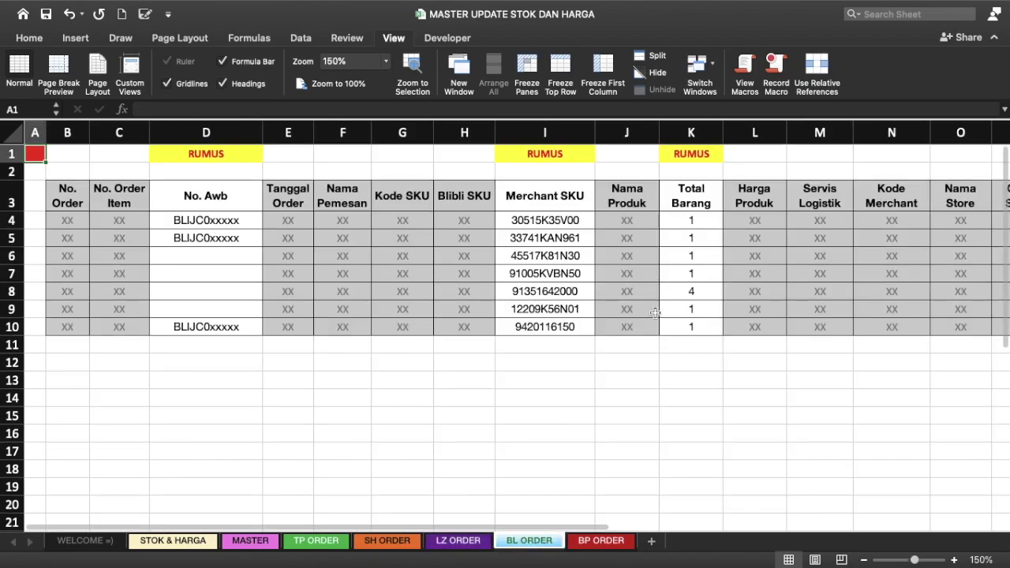
scroll(260, 284, "right", 10)
scroll(259, 283, "right", 2)
scroll(260, 283, "left", 12)
scroll(259, 283, "right", 5)
scroll(260, 284, "right", 2)
scroll(260, 283, "left", 7)
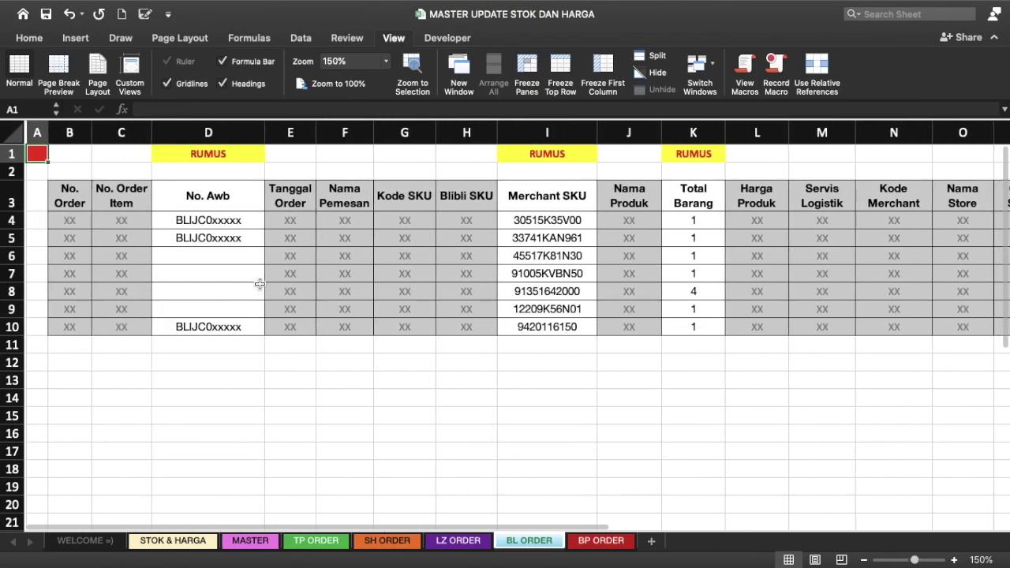
left_click(233, 133)
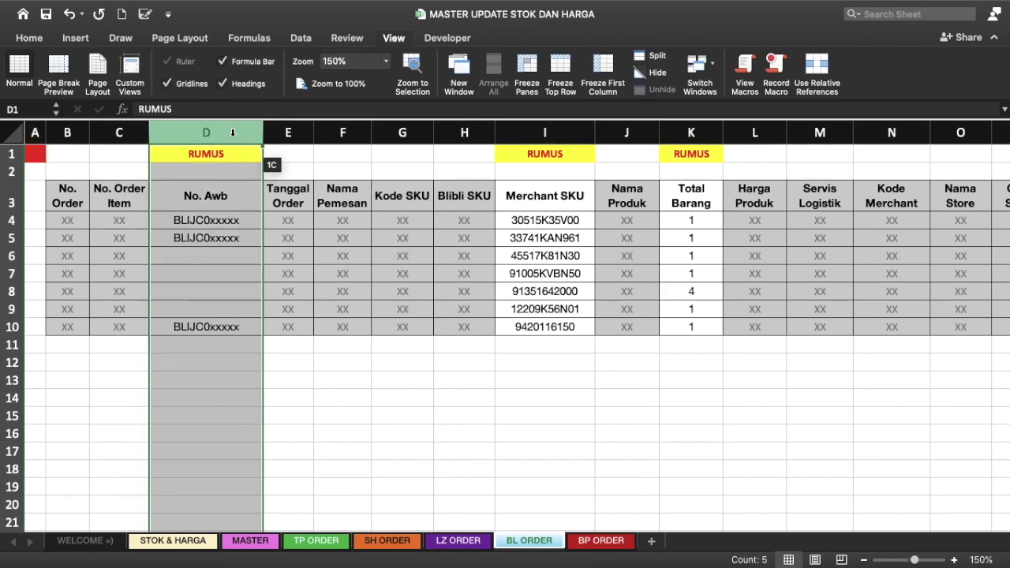
left_click(576, 138)
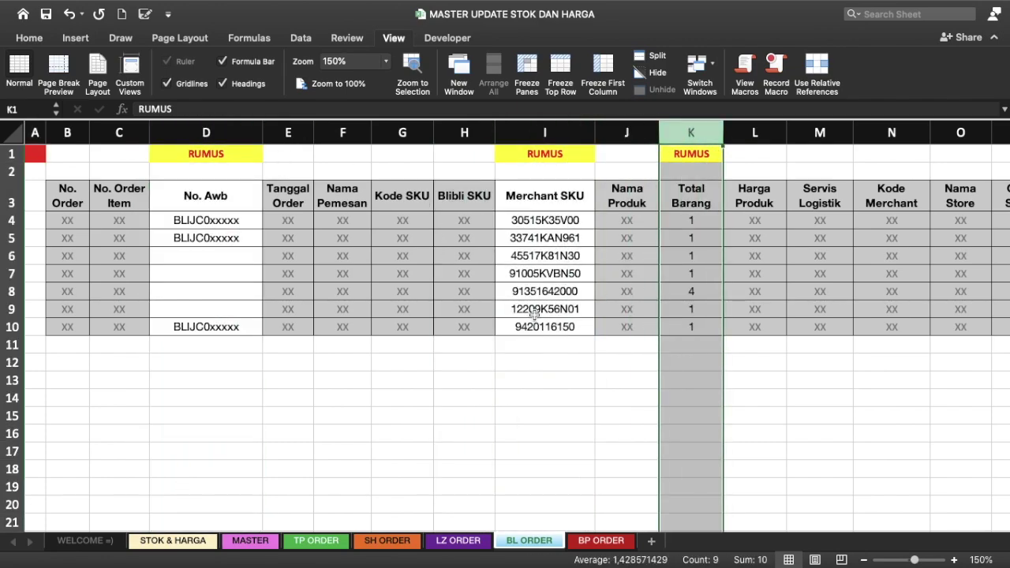
left_click(600, 541)
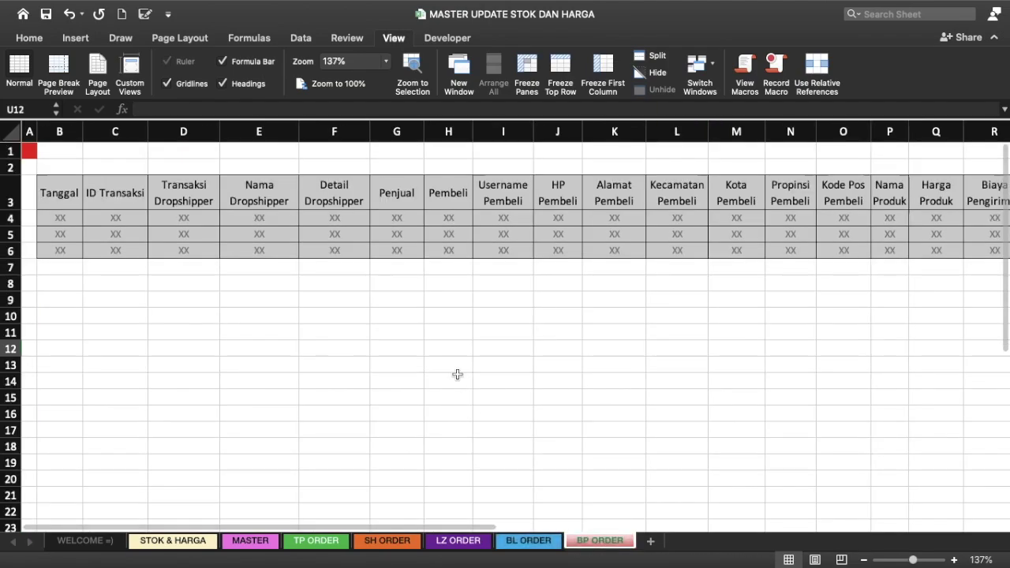
Step: Locate the Jumlah Produk column U and SKU column V on BP ORDER
scroll(457, 374, "right", 5)
scroll(457, 374, "right", 2)
scroll(457, 374, "right", 6)
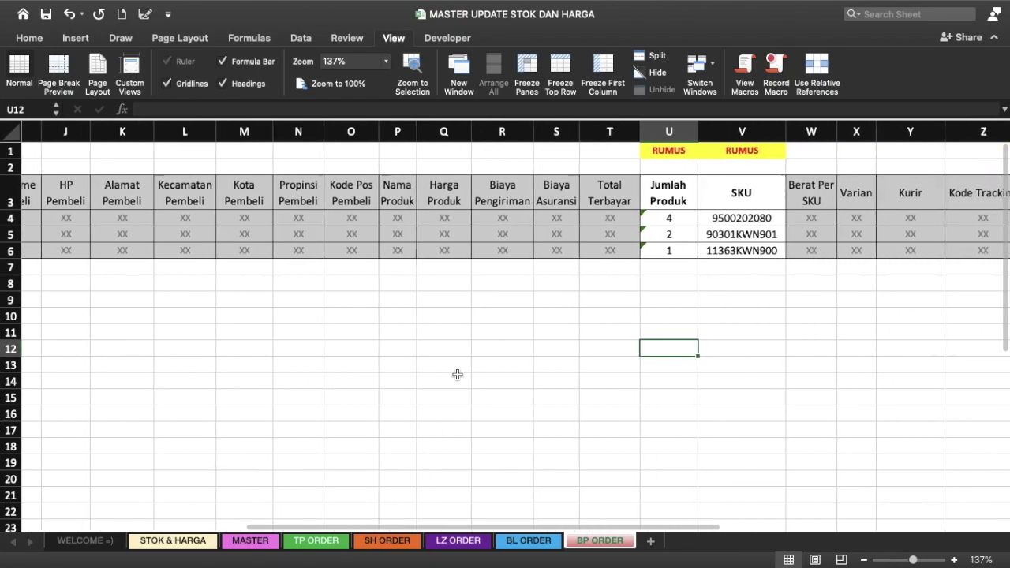
scroll(457, 374, "right", 3)
scroll(457, 374, "right", 2)
left_click(403, 134)
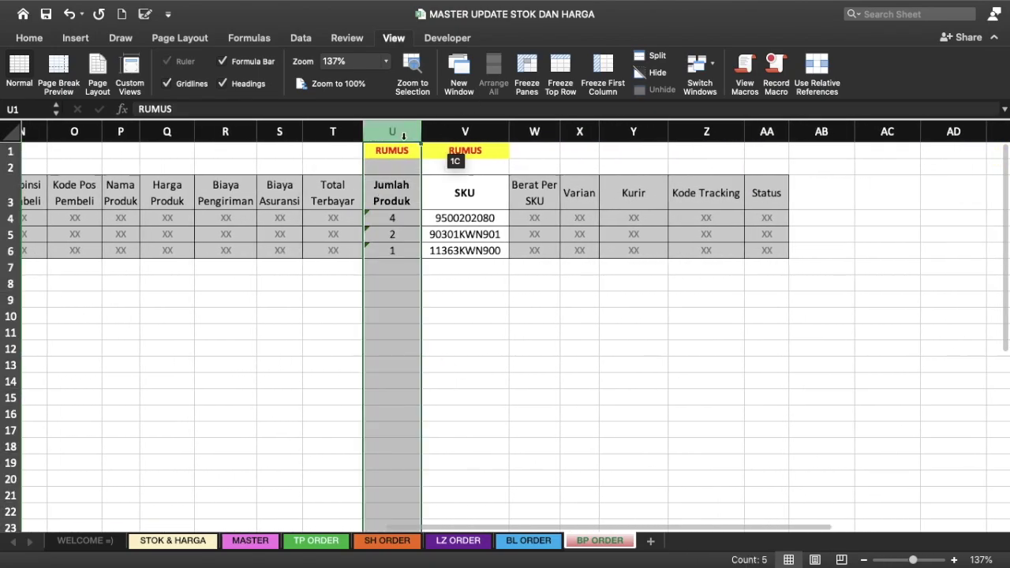
left_click(484, 137)
left_click(392, 267)
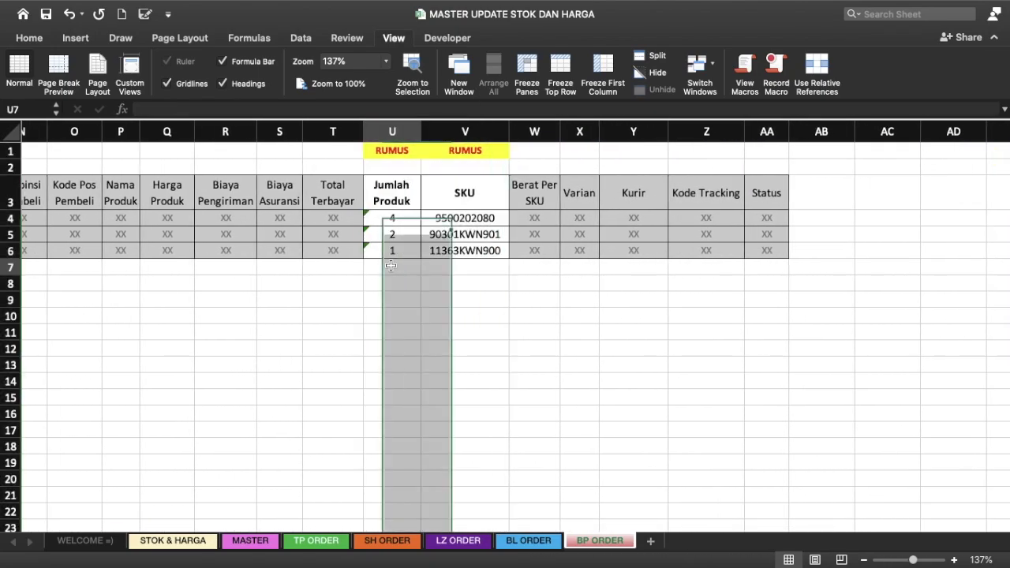
scroll(390, 266, "left", 2)
scroll(390, 266, "left", 8)
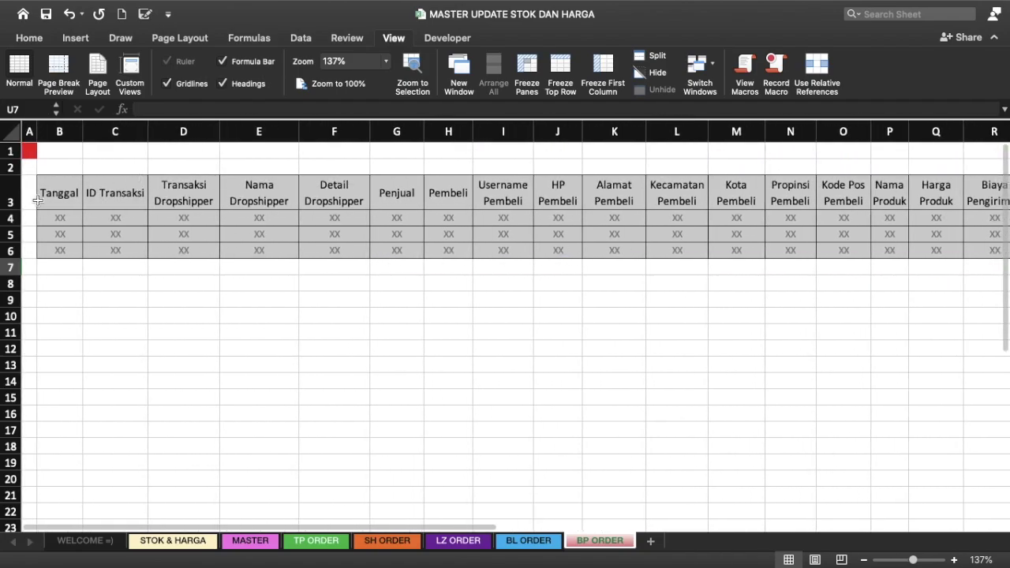
left_click(39, 199)
scroll(179, 217, "right", 5)
scroll(179, 217, "right", 5)
scroll(180, 217, "right", 1)
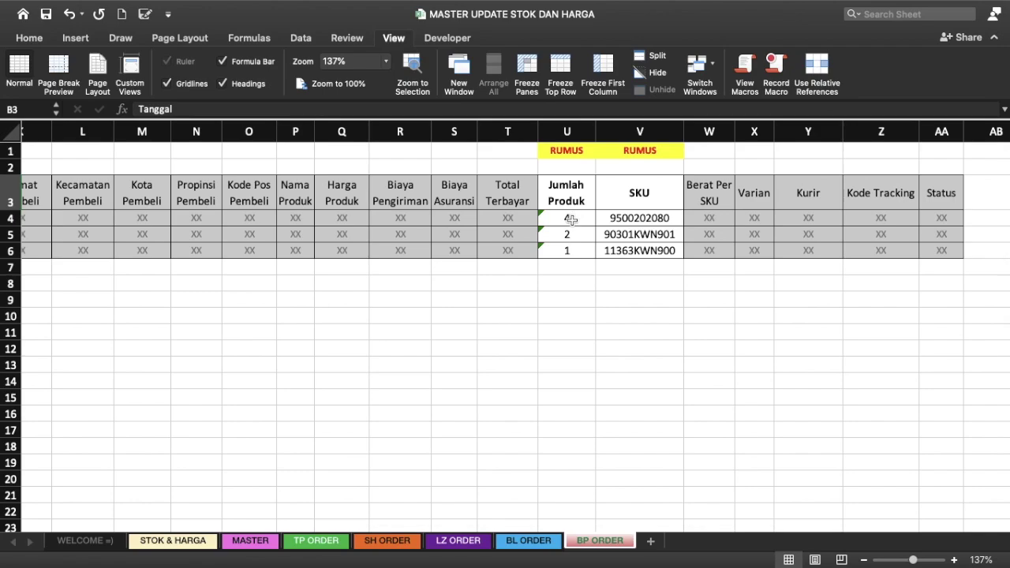
Step: Inspect the Jumlah Produk quantities in U4, U5 and U6
left_click(571, 219)
left_click(574, 235)
left_click(573, 251)
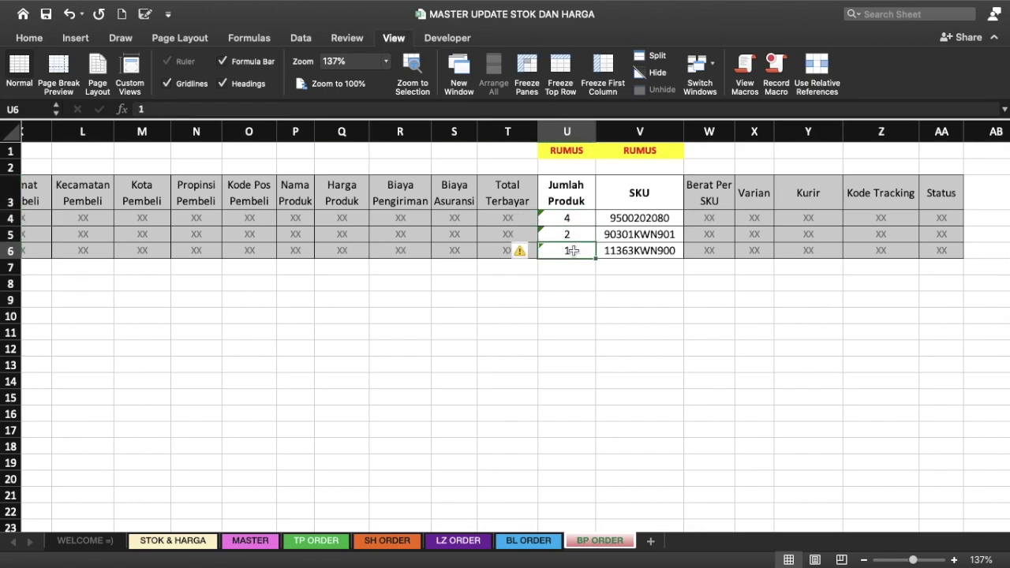
left_click(573, 219)
left_click(572, 235)
left_click(569, 251)
Step: Convert the text quantities in U4:U6 (4, 2, 1) to numbers
left_click(33, 38)
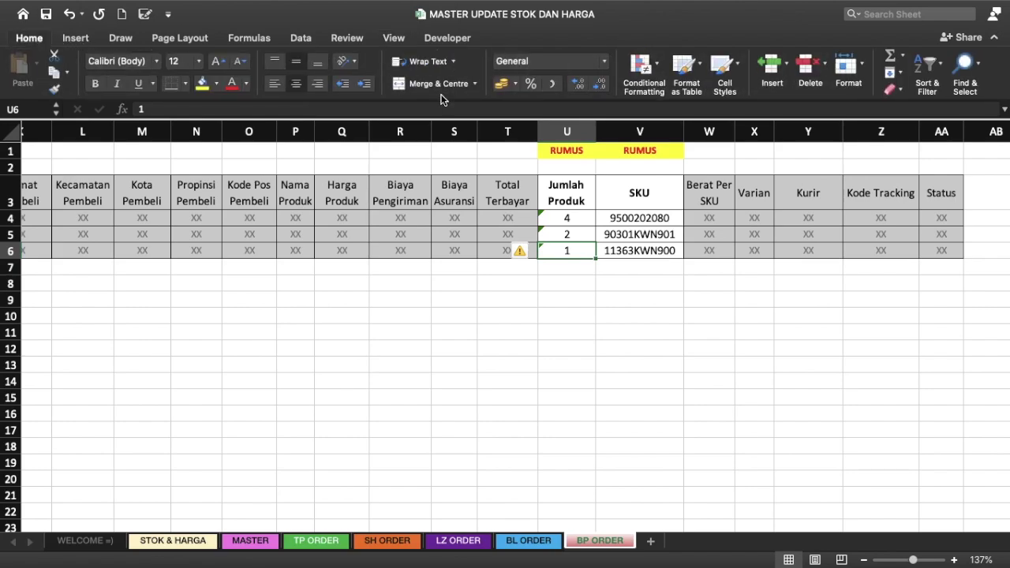
left_click(561, 218)
left_click(581, 251)
left_click(573, 221)
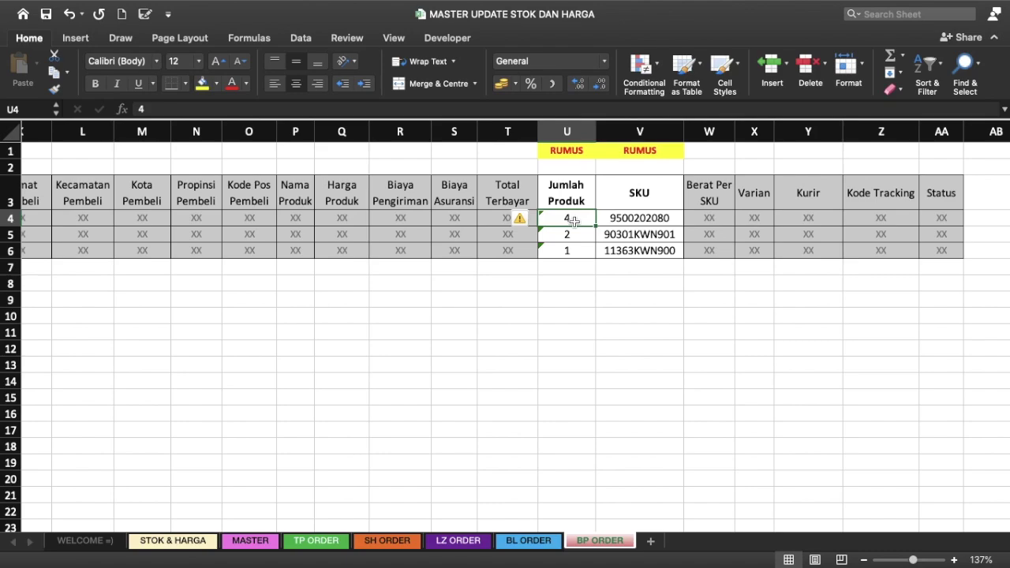
left_click(581, 256, "shift")
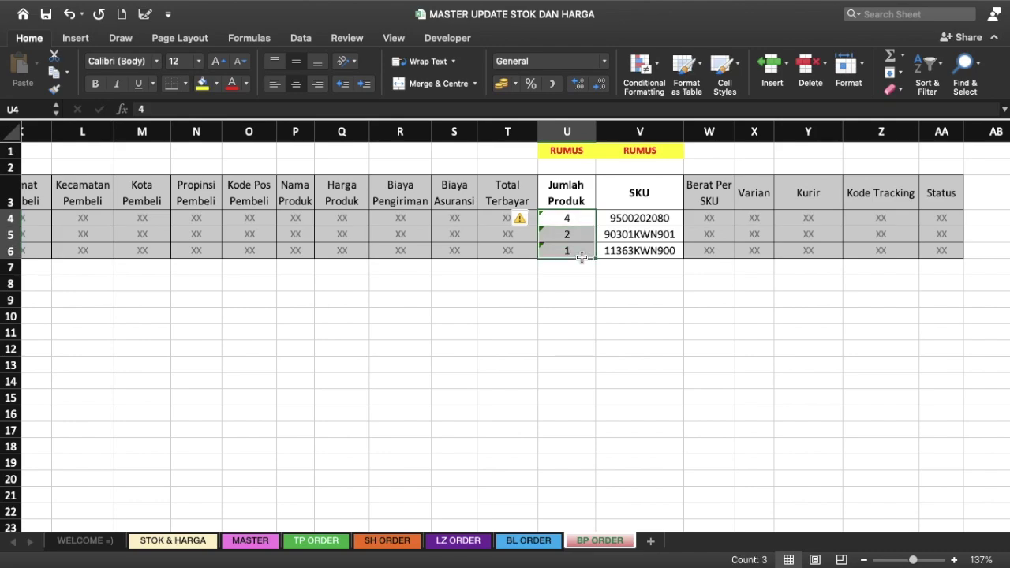
left_click(529, 221)
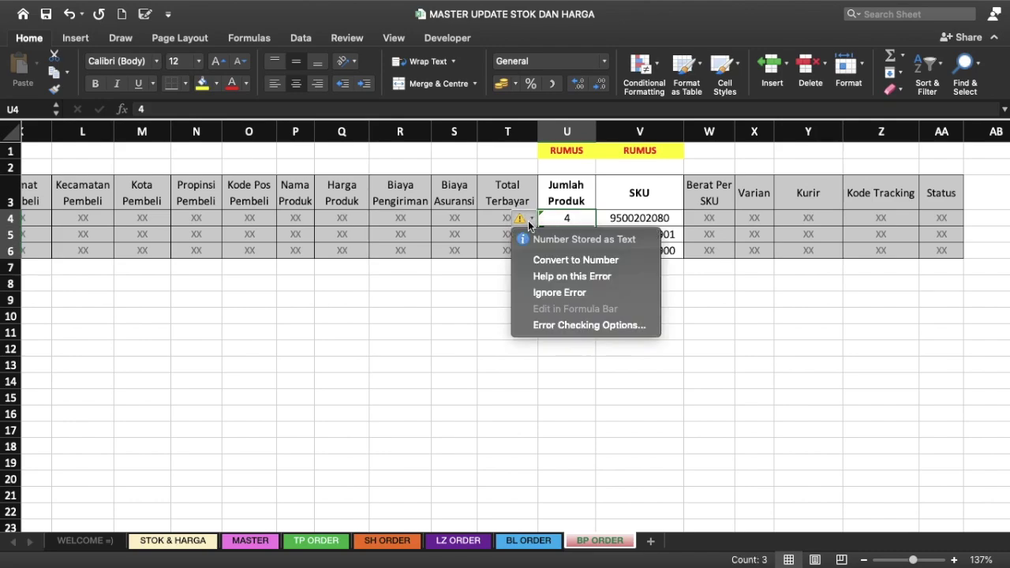
left_click(578, 263)
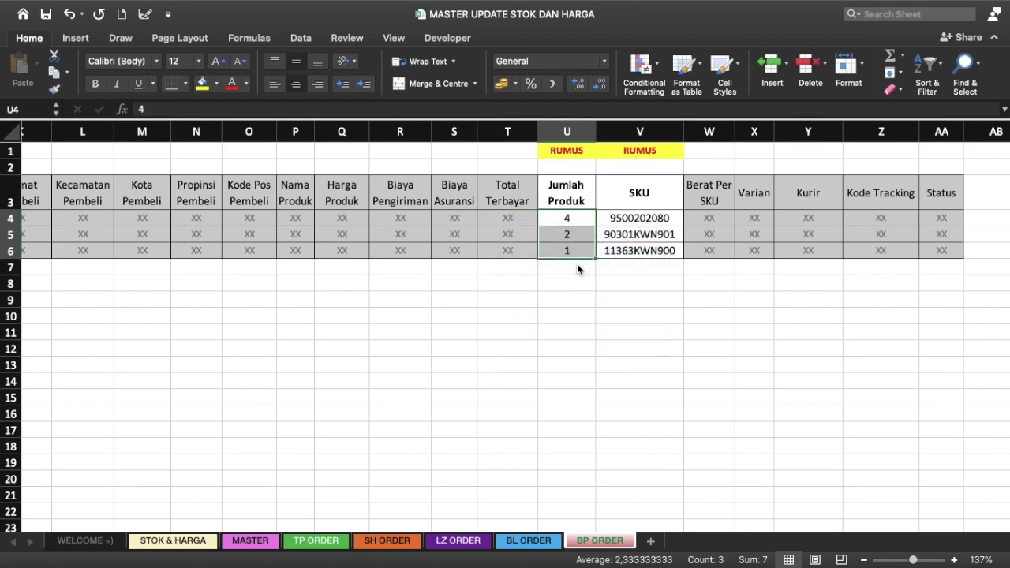
left_click(250, 541)
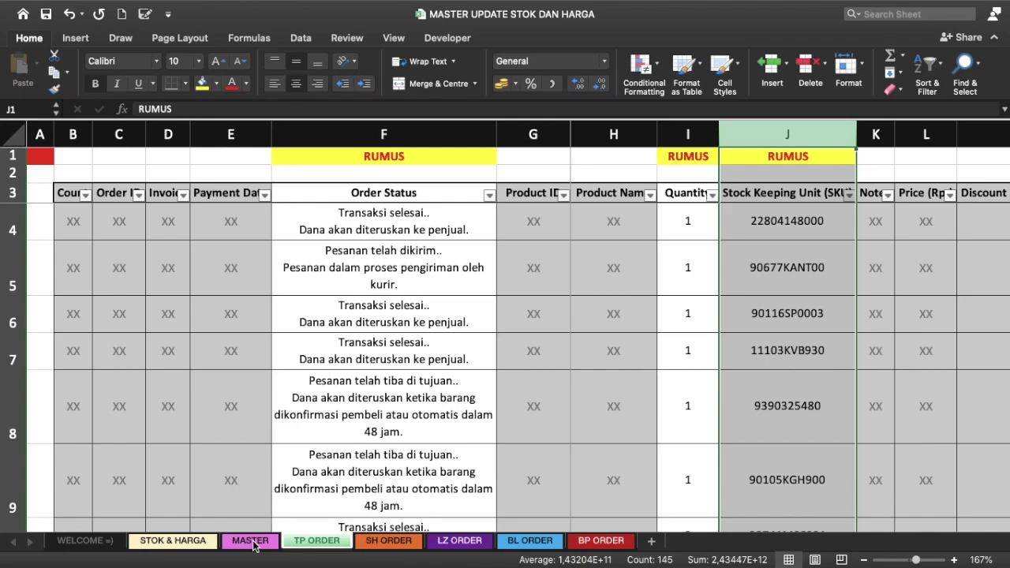
left_click(252, 541)
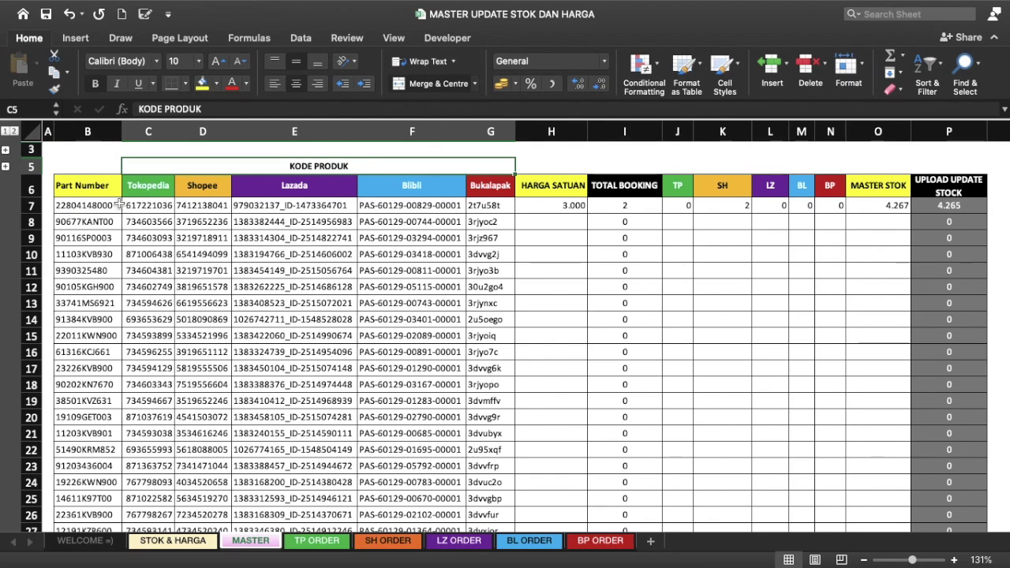
left_click(95, 200)
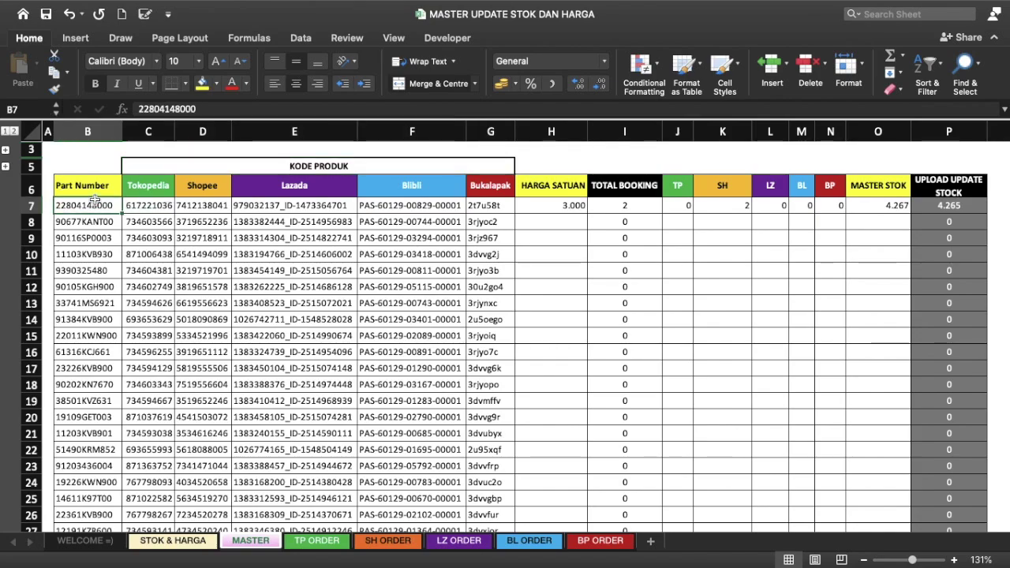
key("ctrl+shift+Down")
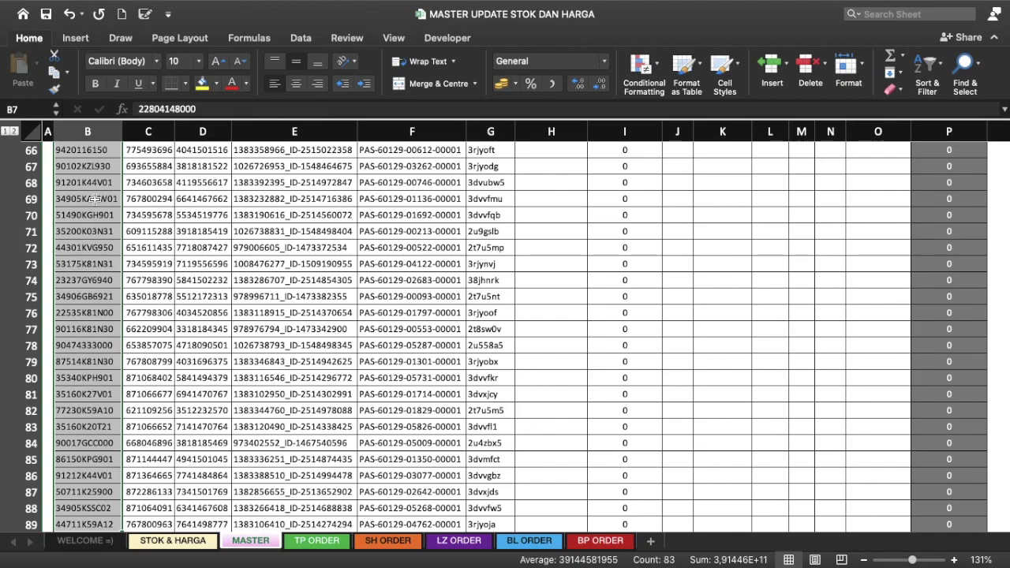
key("ctrl+shift+Up")
key("Up")
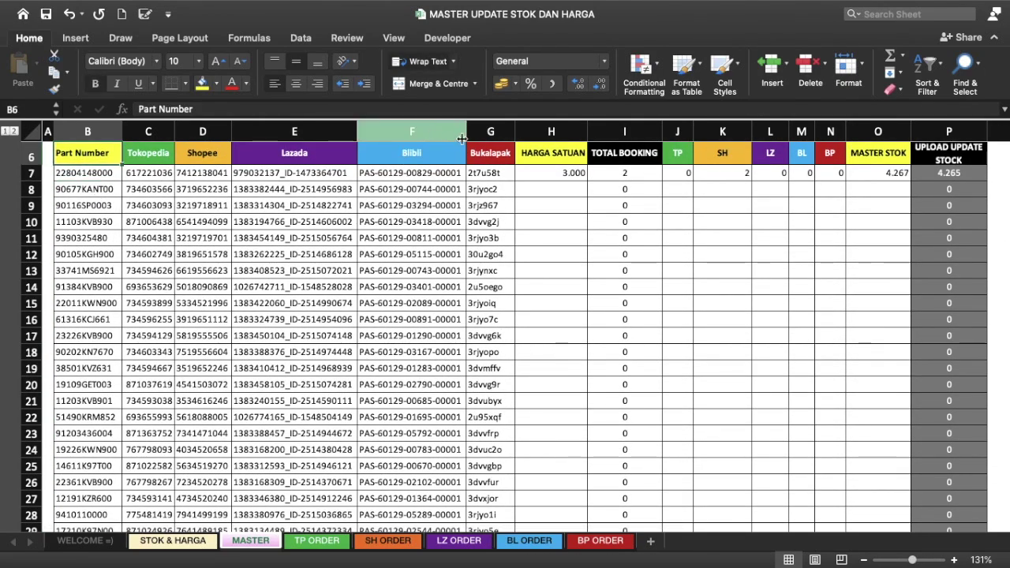
left_click(490, 134)
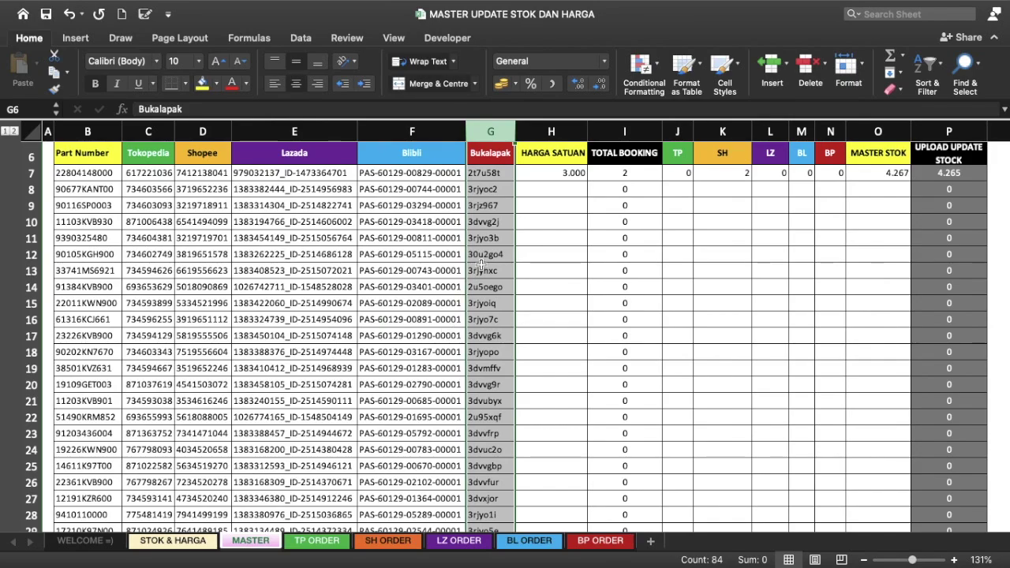
scroll(480, 265, "up", 1)
scroll(480, 265, "down", 1)
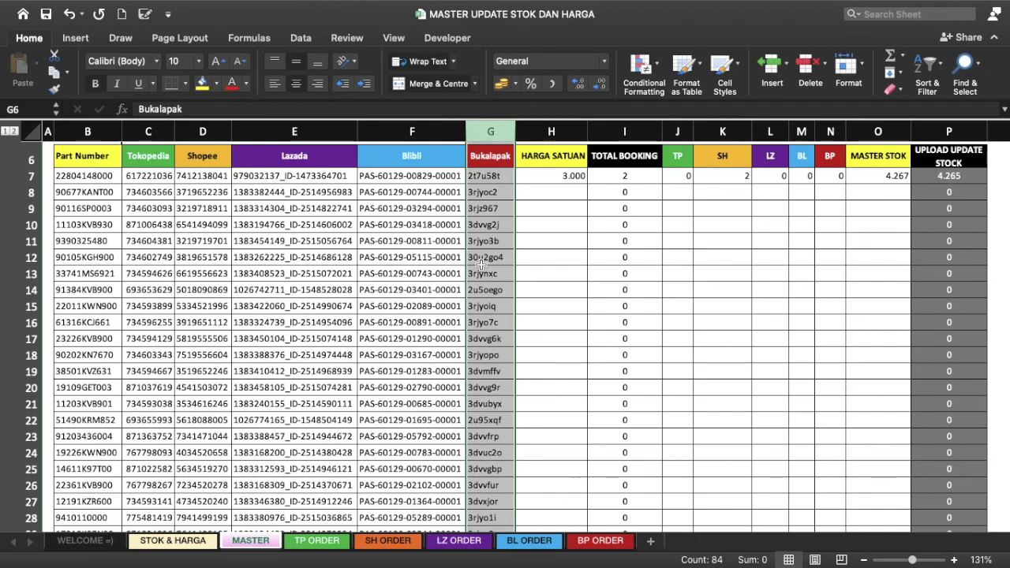
left_click(148, 131)
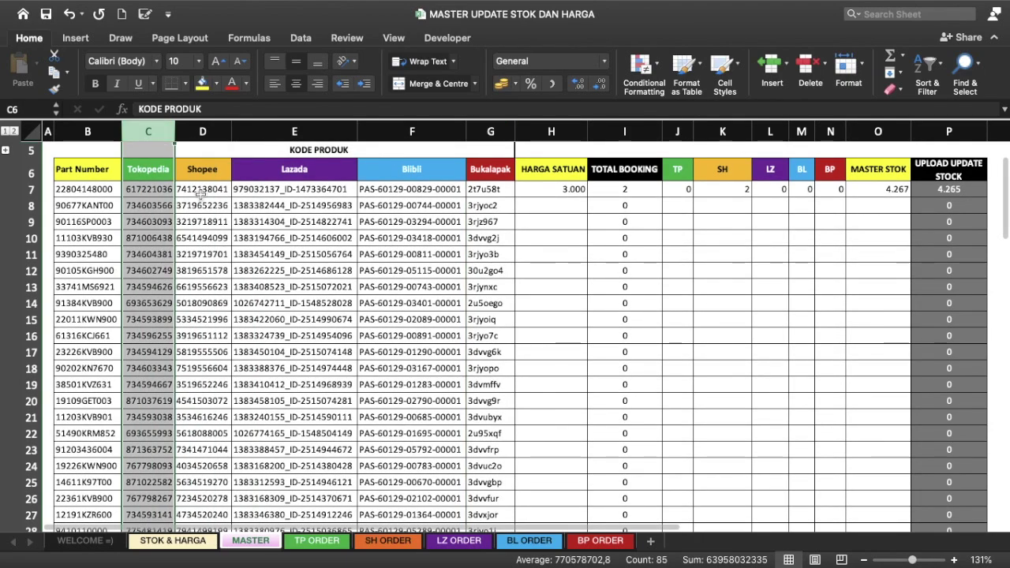
scroll(201, 205, "up", 1)
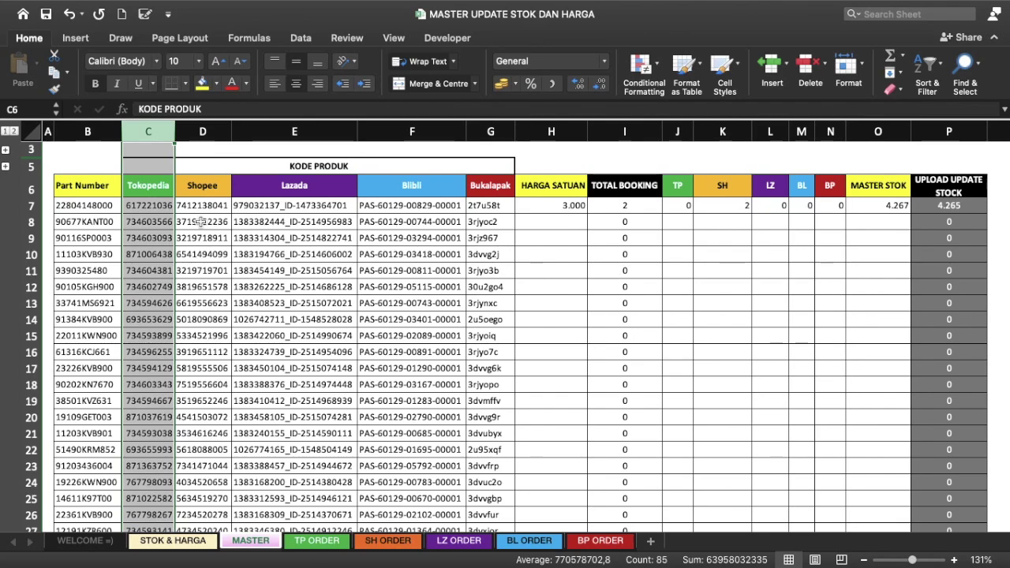
left_click(202, 126)
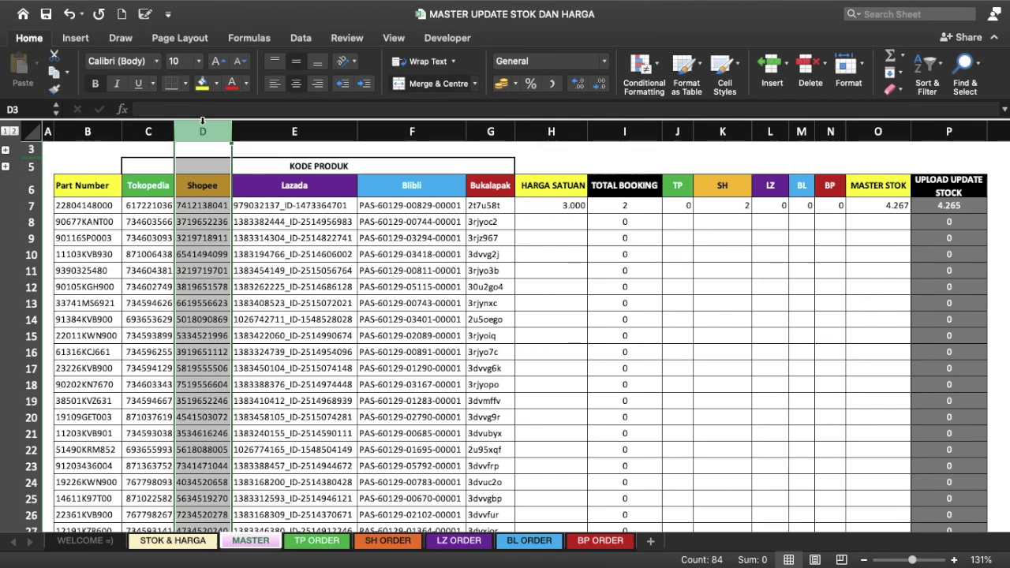
left_click(294, 131)
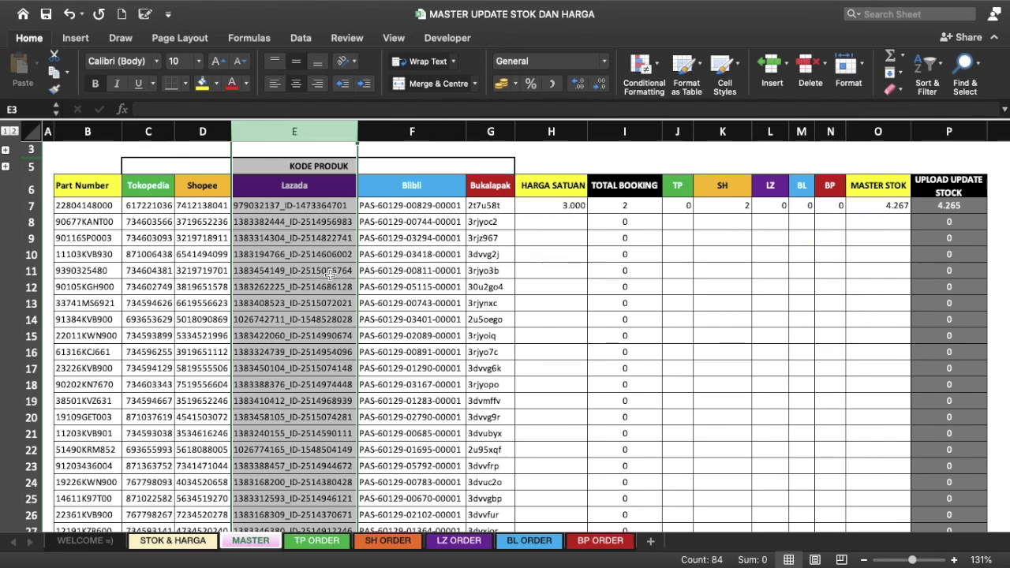
left_click(446, 130)
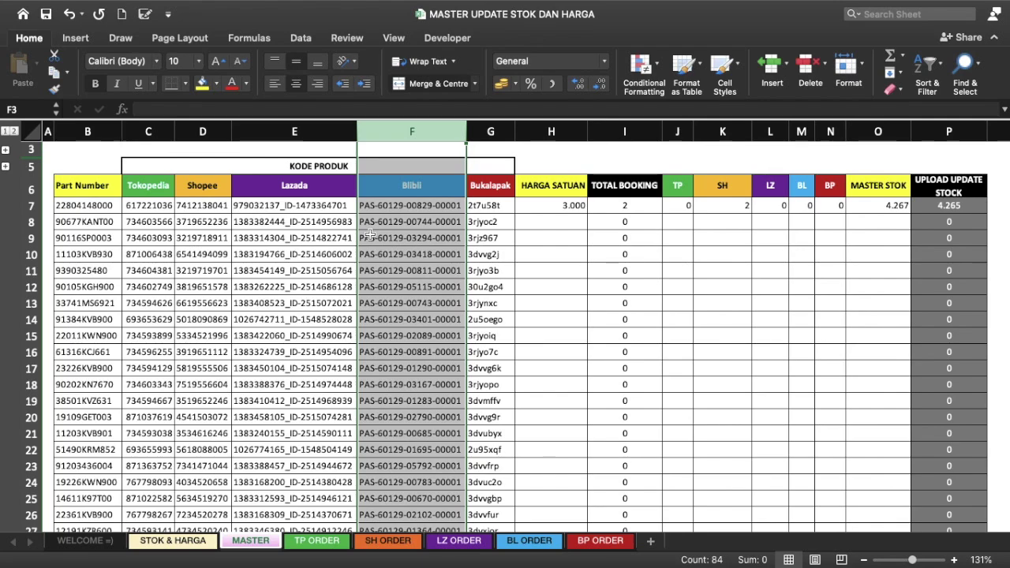
left_click(491, 131)
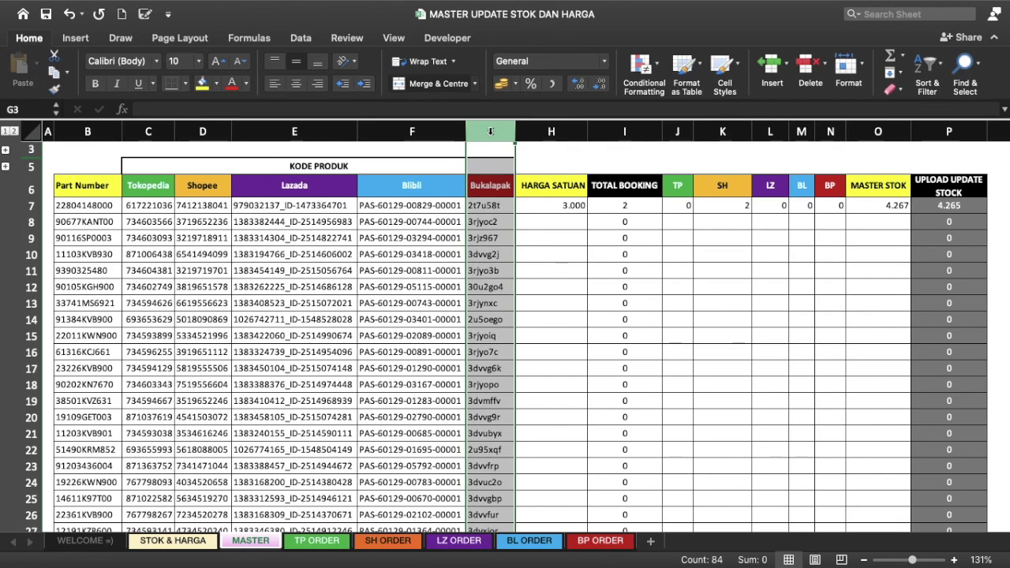
left_click(106, 185)
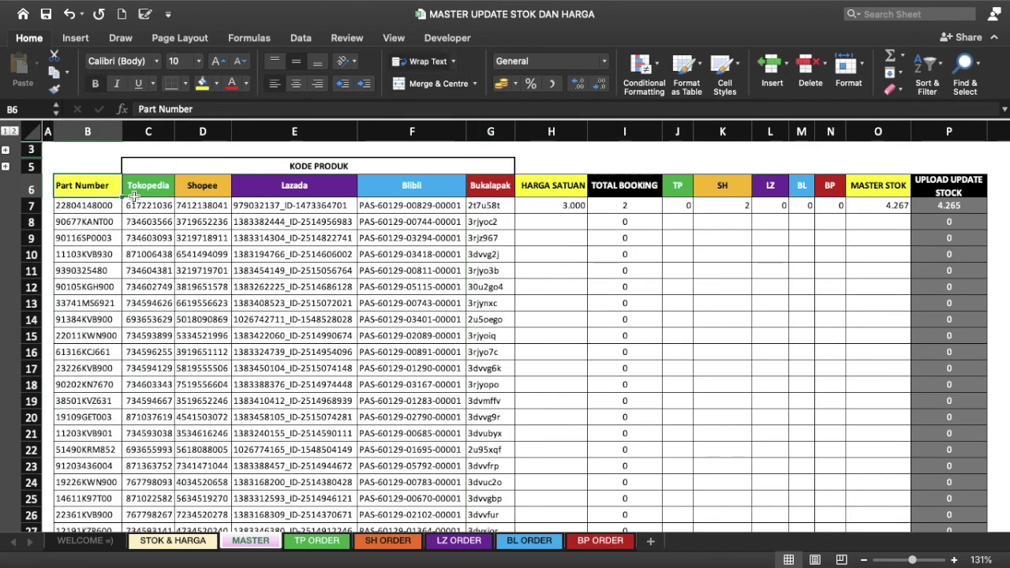
left_click(146, 204)
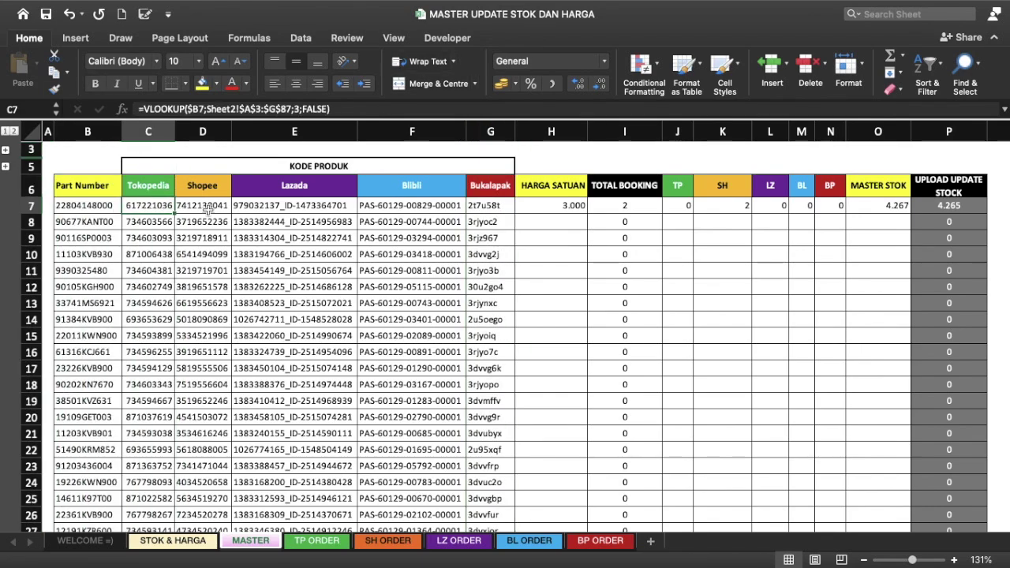
left_click(208, 207)
left_click(321, 207)
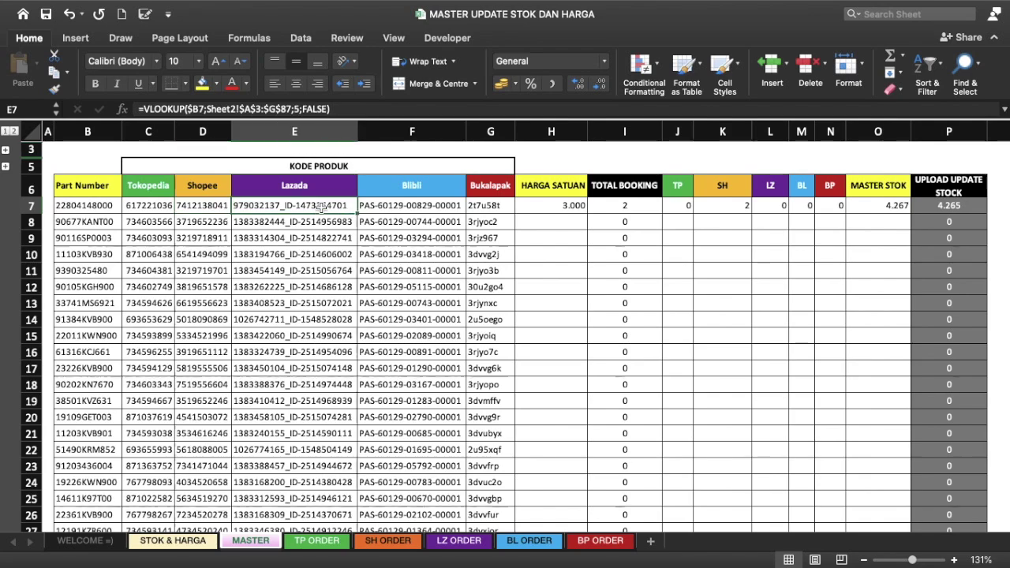
left_click(398, 211)
left_click(495, 204)
left_click(156, 210)
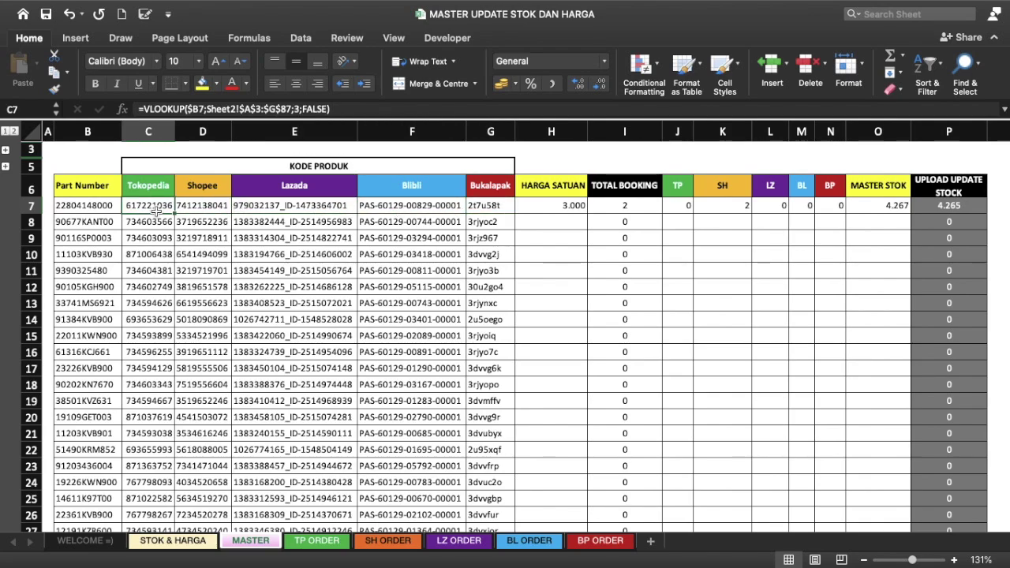
left_click(70, 180)
left_click(87, 270)
scroll(87, 271, "down", 5)
scroll(87, 270, "down", 5)
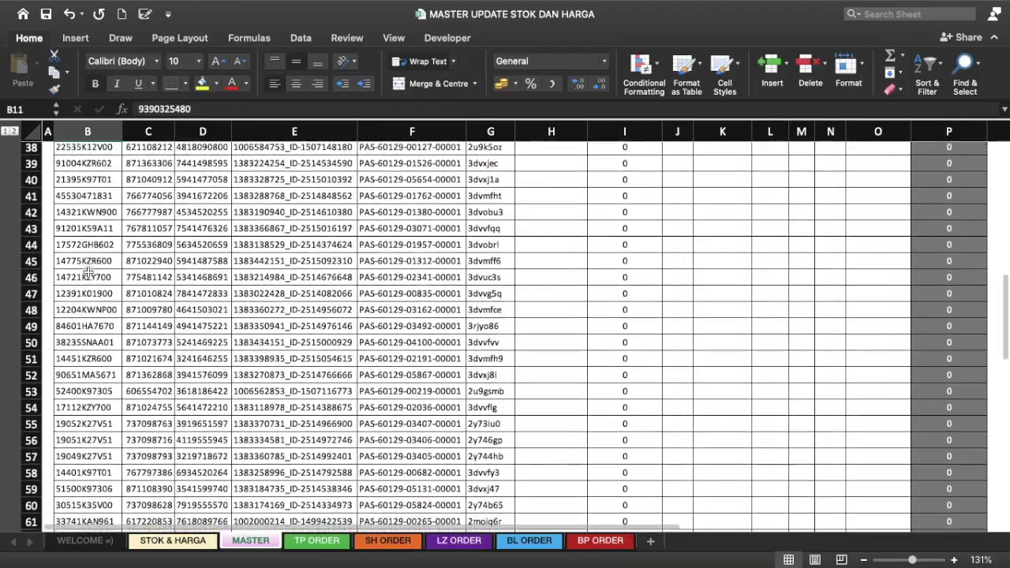
scroll(87, 270, "up", 10)
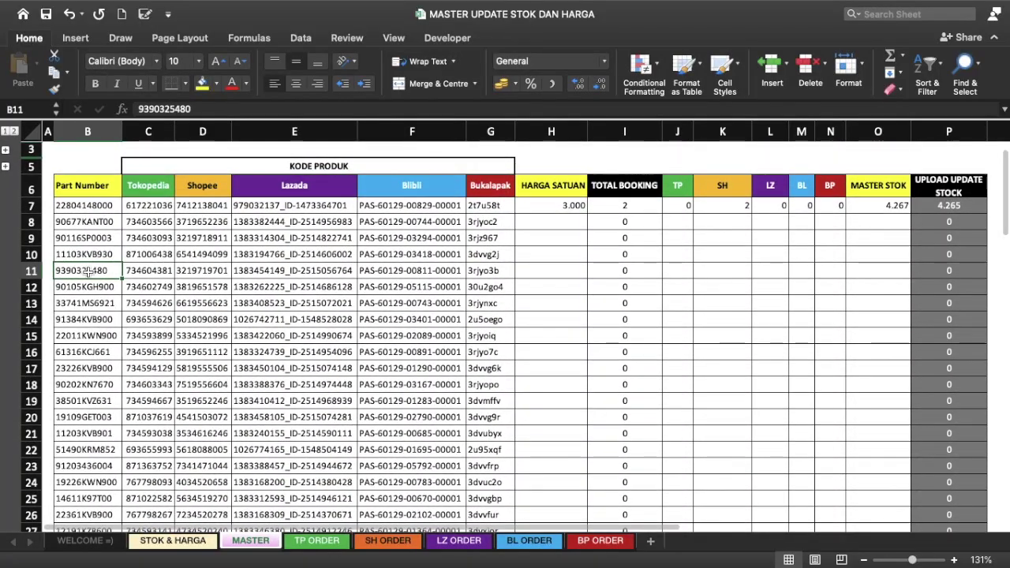
left_click(87, 205)
left_click(145, 202)
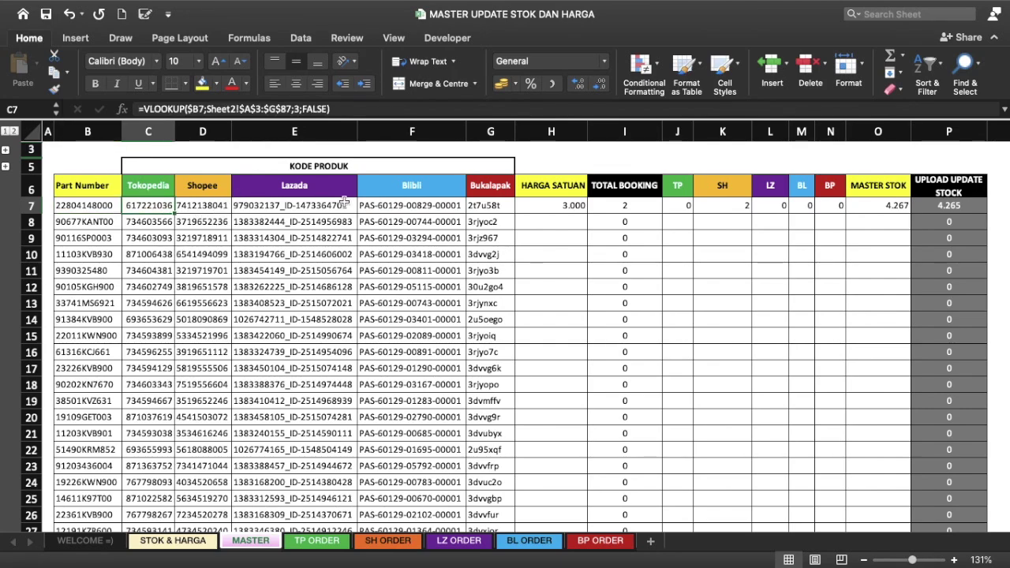
scroll(344, 202, "down", 5)
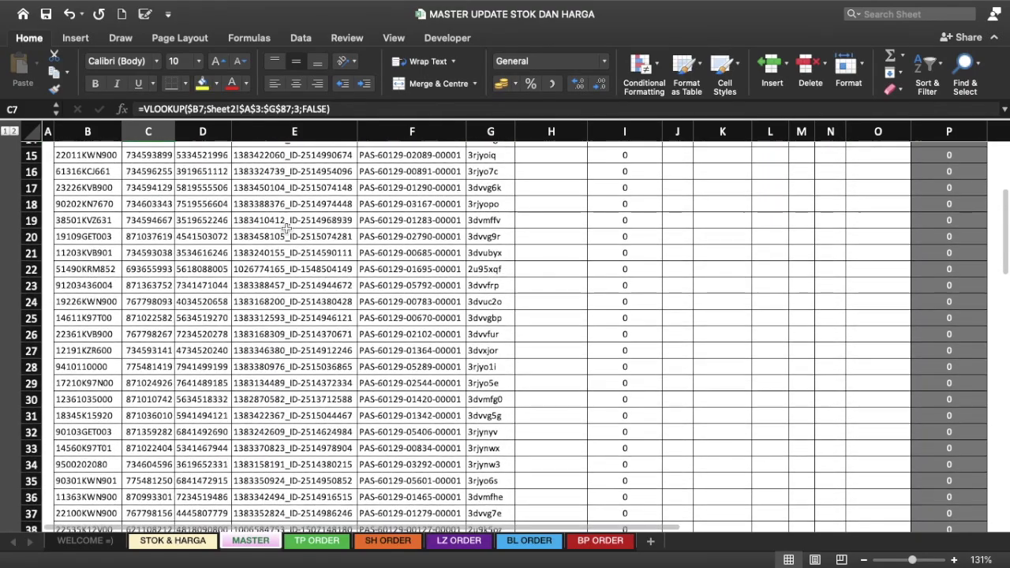
scroll(287, 227, "up", 5)
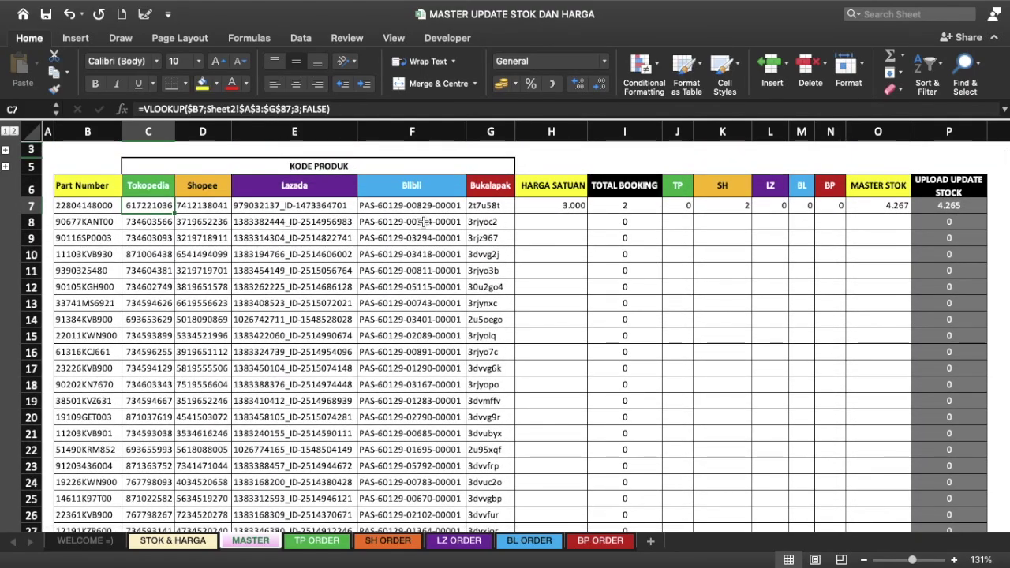
left_click(479, 211)
left_click(521, 204)
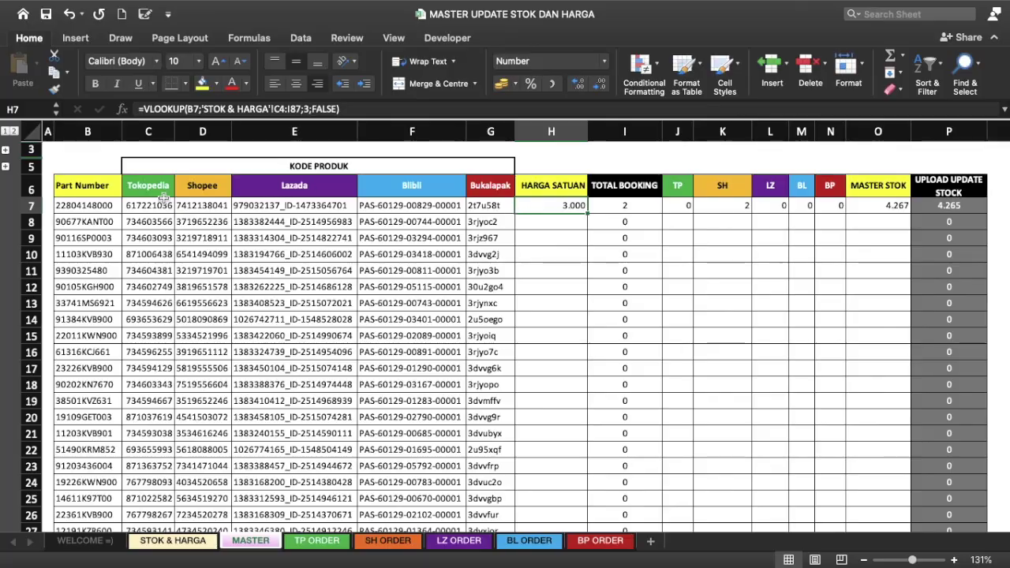
left_click(143, 210)
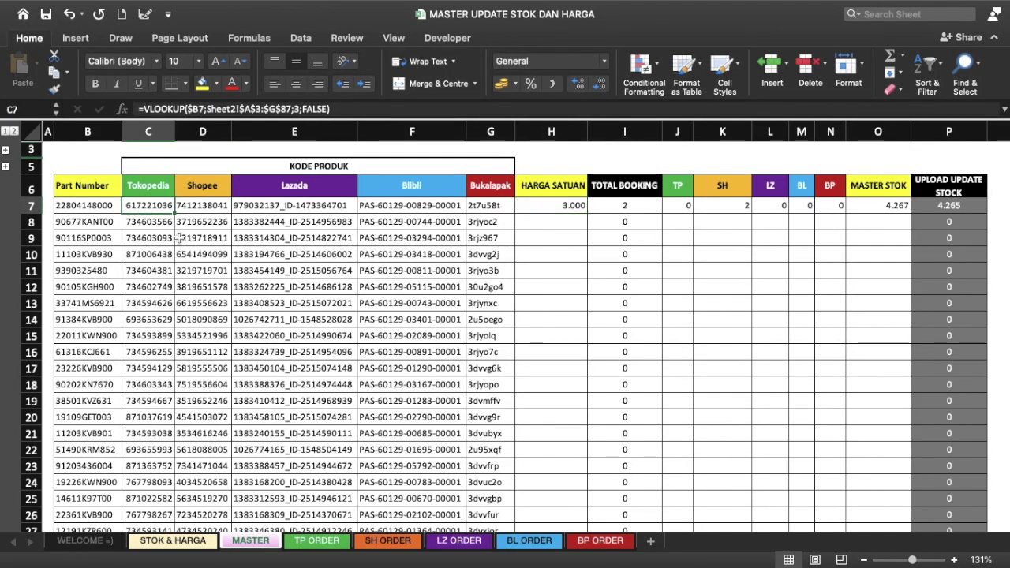
scroll(180, 238, "down", 2)
scroll(180, 237, "down", 10)
scroll(180, 236, "down", 6)
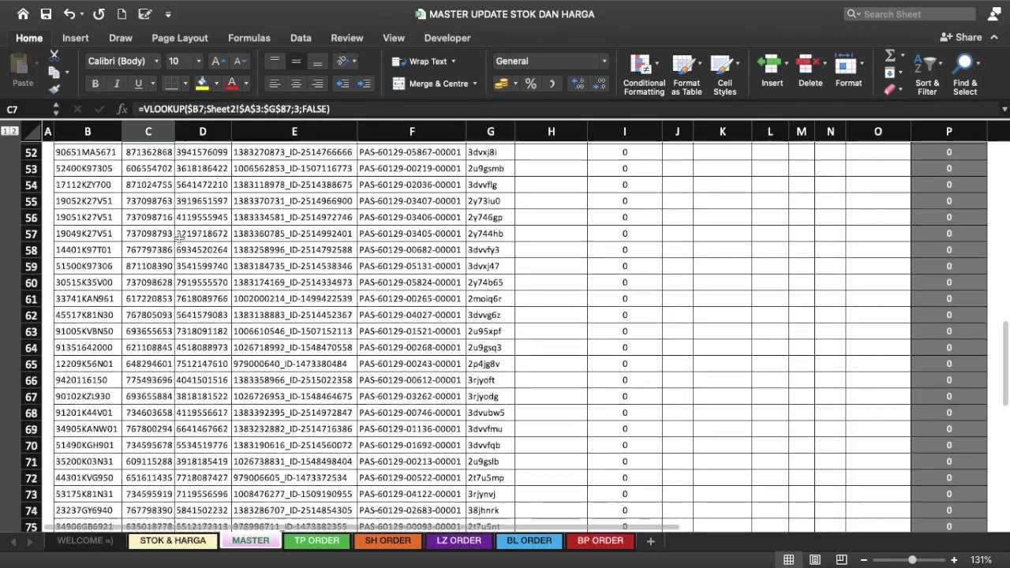
scroll(180, 234, "down", 7)
scroll(180, 237, "up", 4)
scroll(179, 237, "up", 15)
scroll(180, 236, "up", 3)
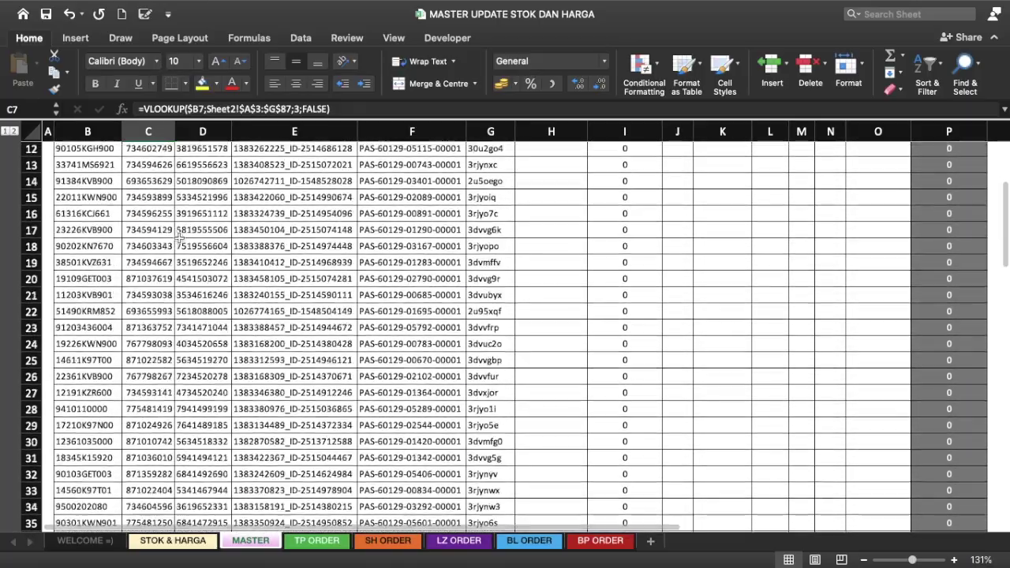
scroll(180, 236, "up", 4)
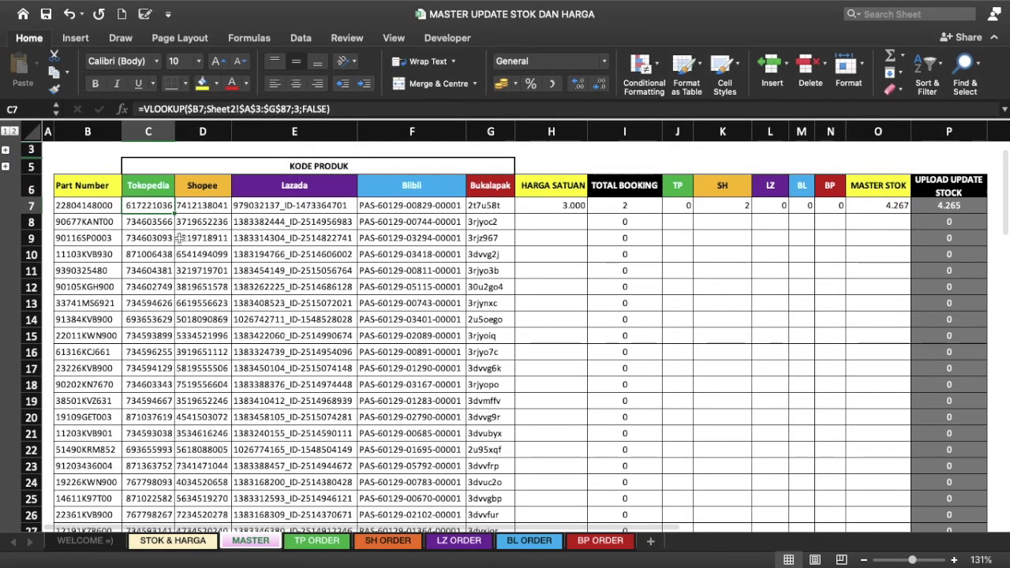
Step: Freeze panes at C7 on MASTER and scroll to confirm headings and Part Number stay fixed
left_click(407, 40)
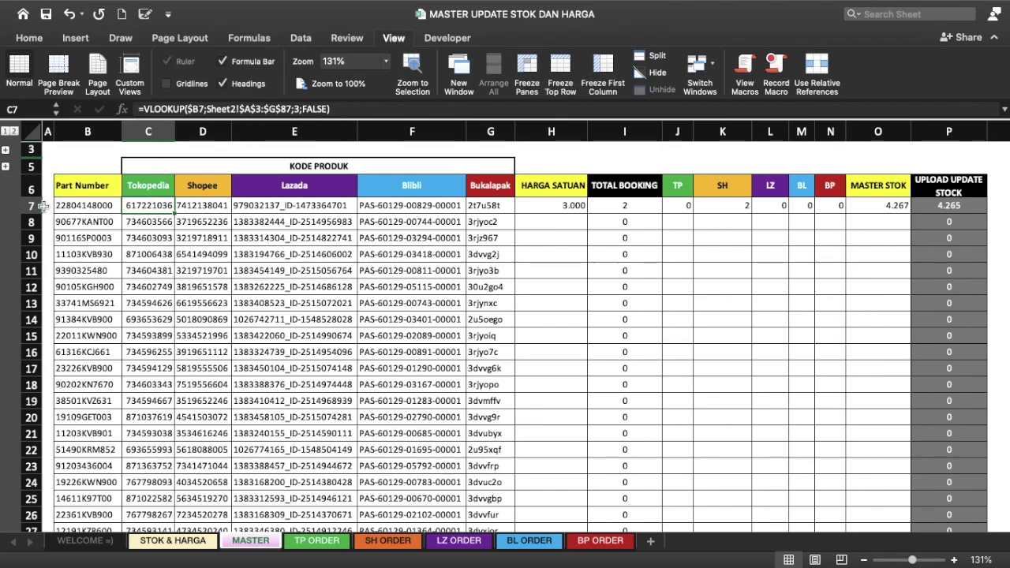
left_click(32, 190)
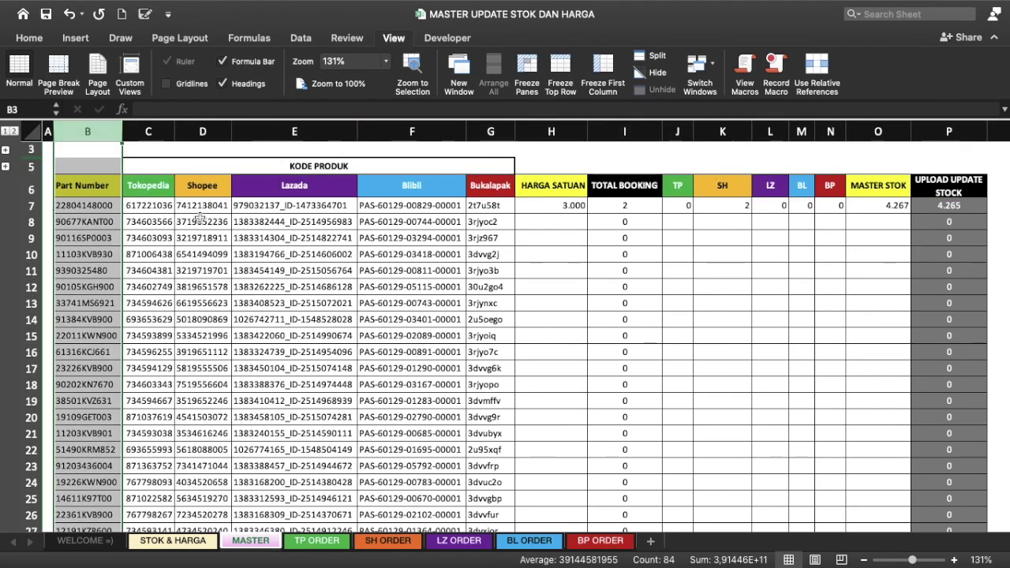
left_click(132, 205)
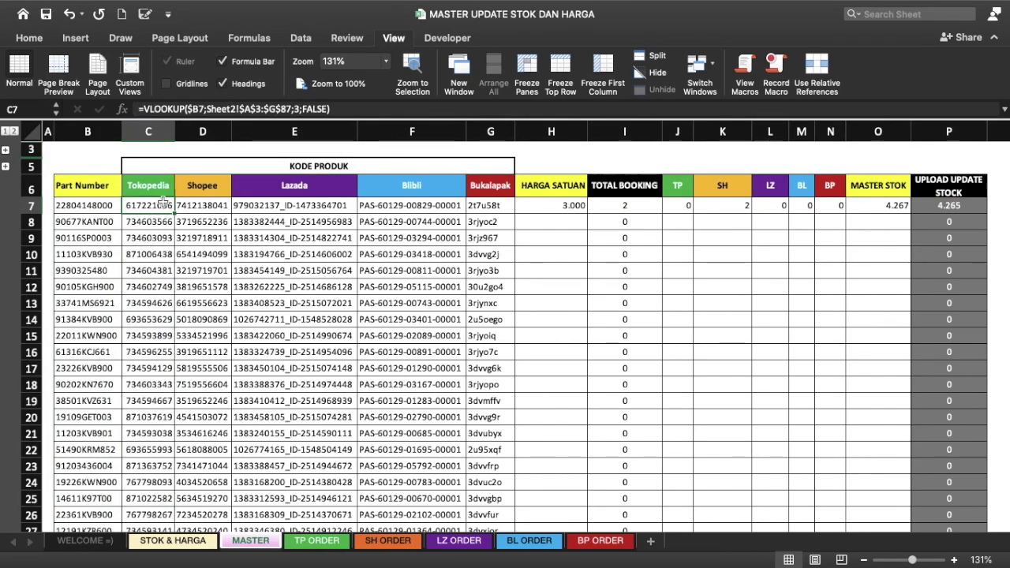
left_click(527, 69)
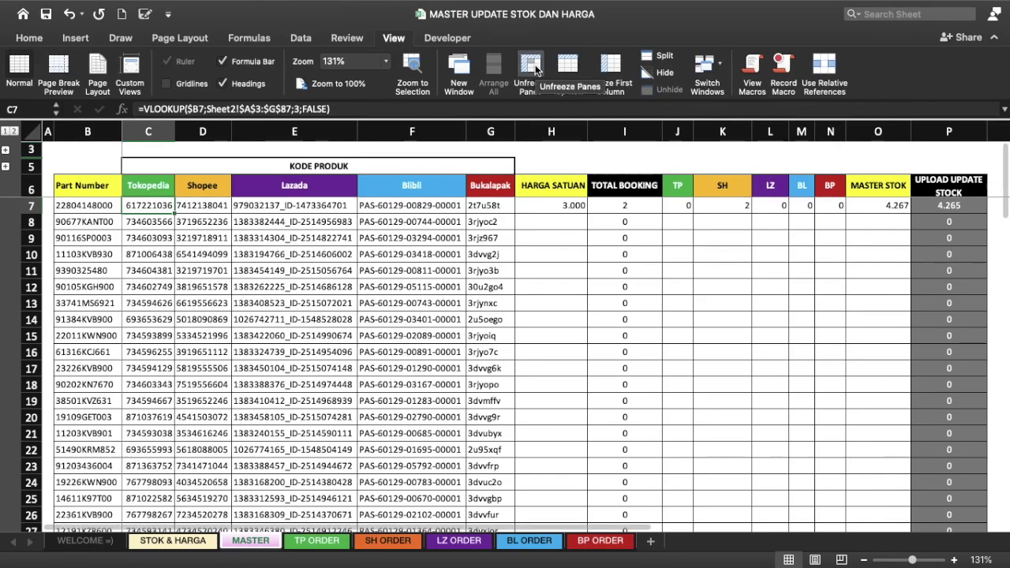
scroll(356, 260, "down", 1)
scroll(351, 268, "down", 4)
scroll(348, 280, "down", 1)
scroll(348, 281, "up", 5)
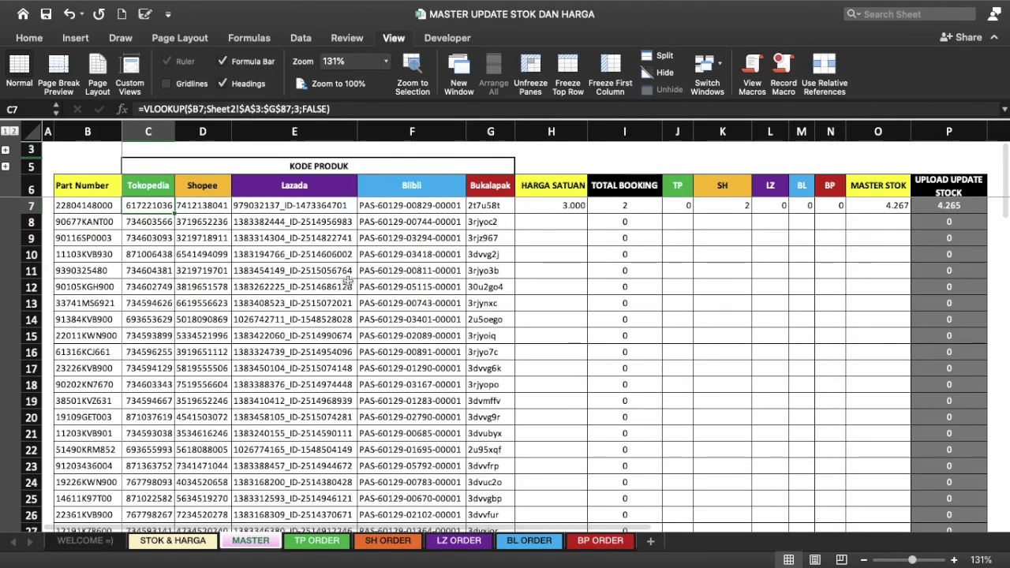
scroll(348, 281, "right", 5)
scroll(348, 281, "right", 1)
scroll(348, 281, "left", 6)
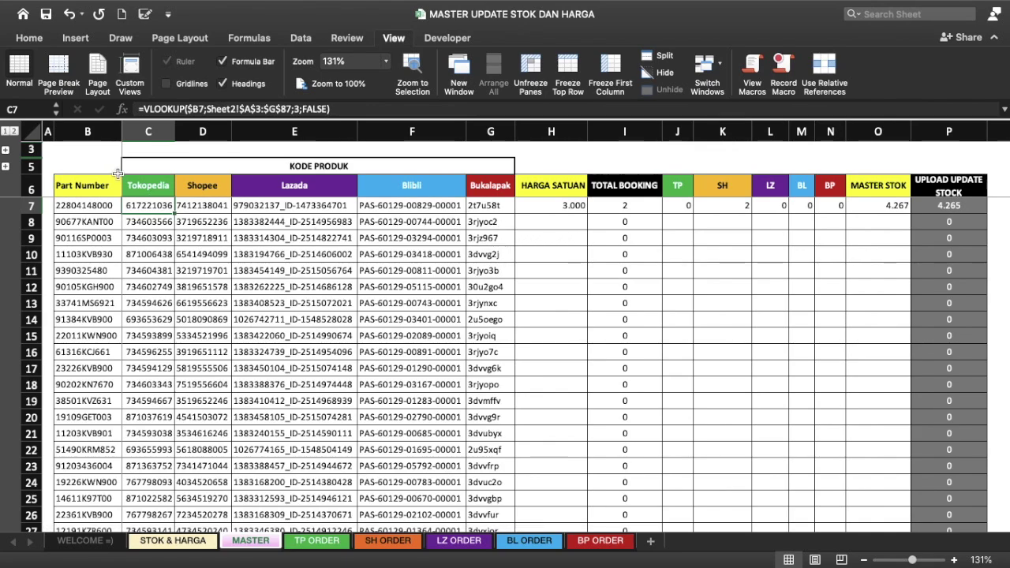
left_click(95, 186)
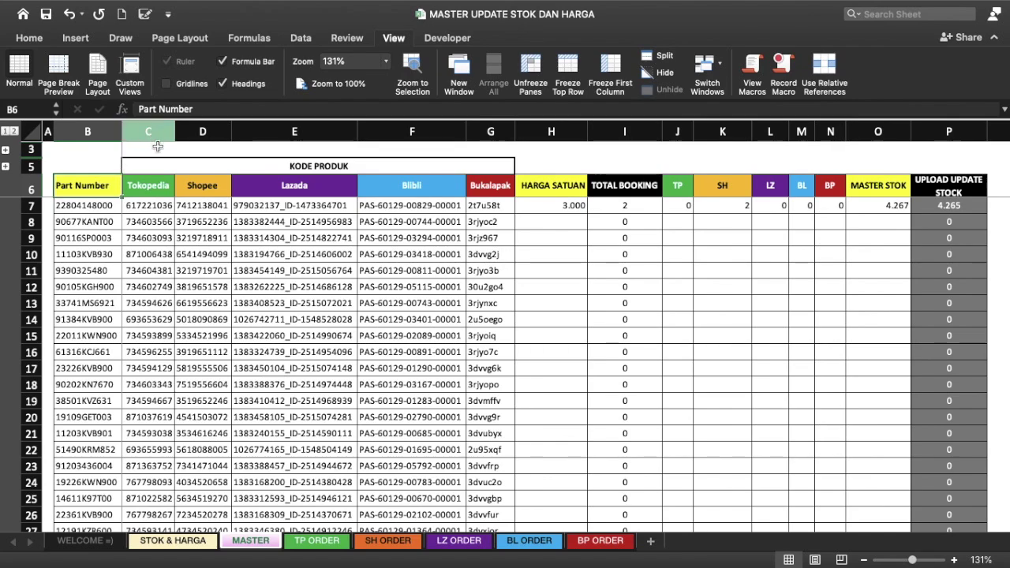
left_click(276, 167)
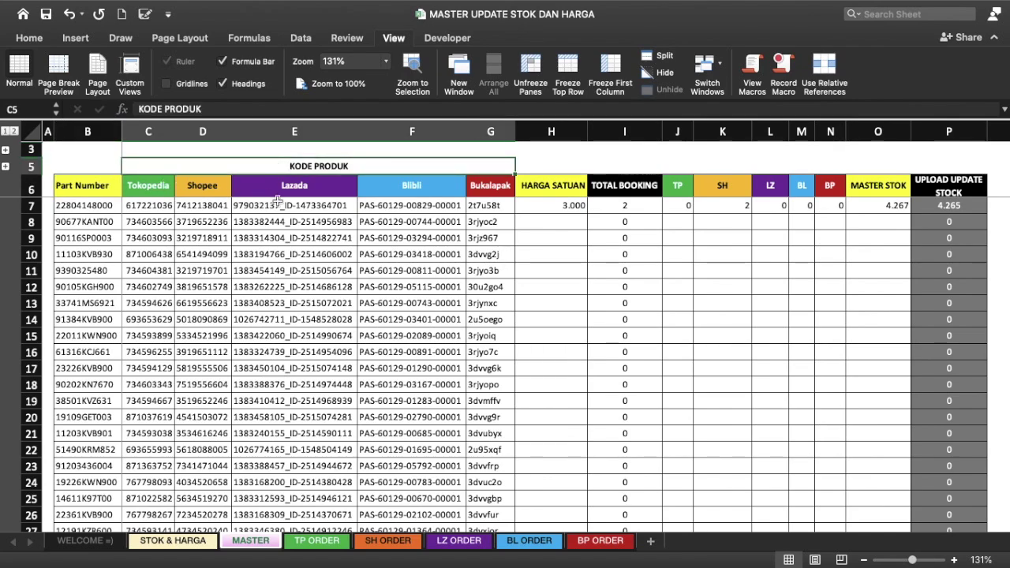
left_click(489, 189)
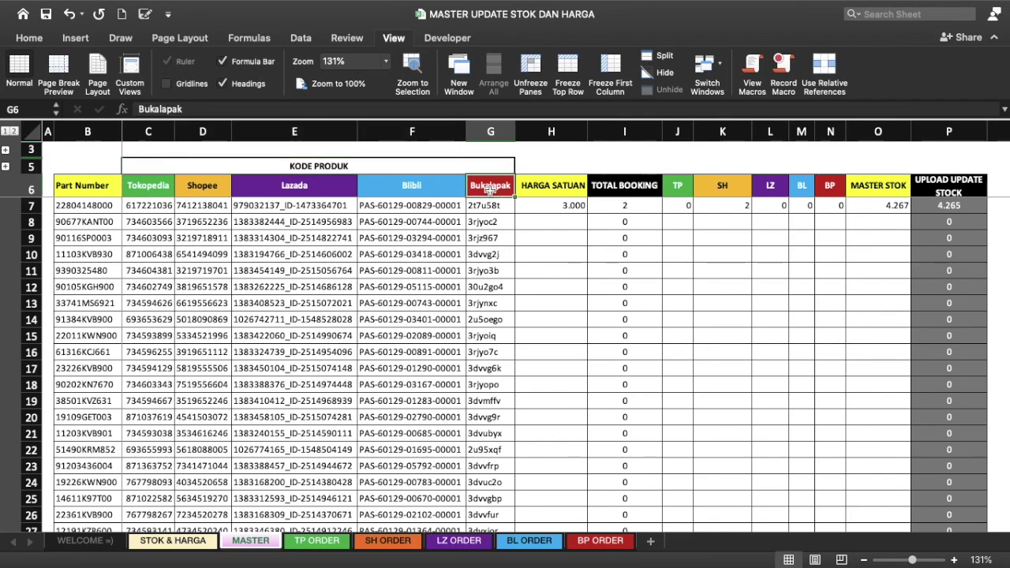
left_click(548, 190)
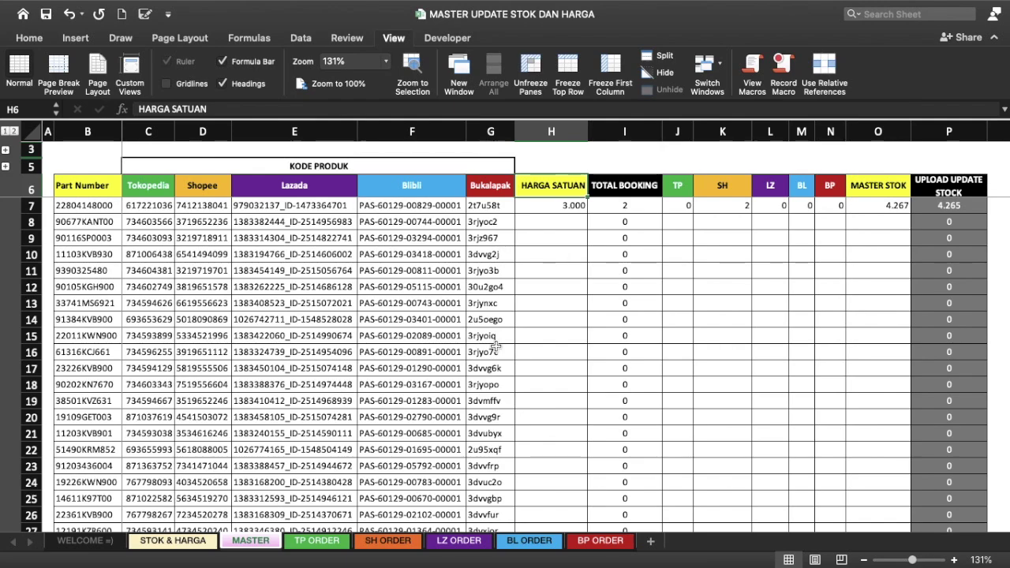
left_click(567, 206)
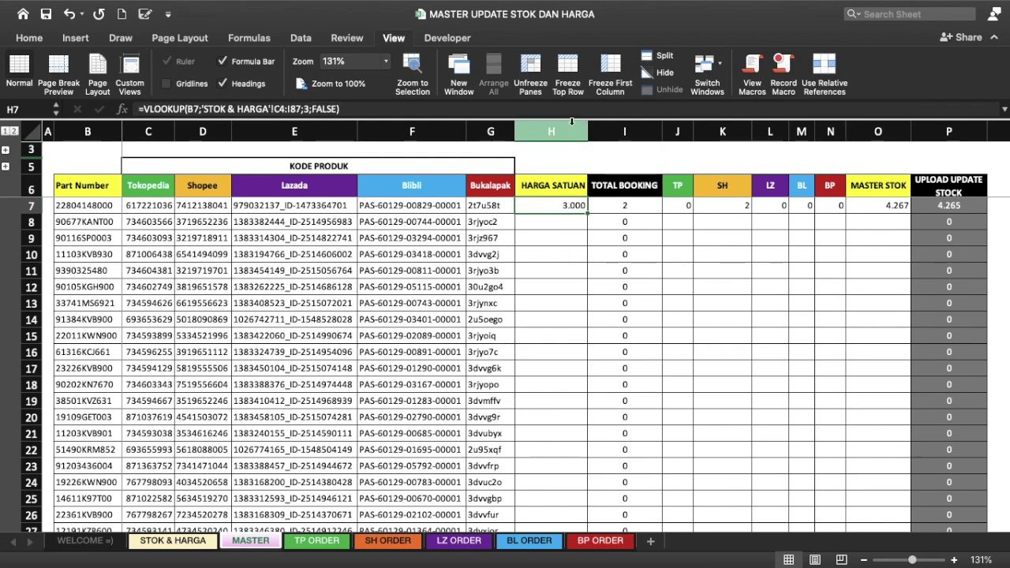
left_click(561, 131)
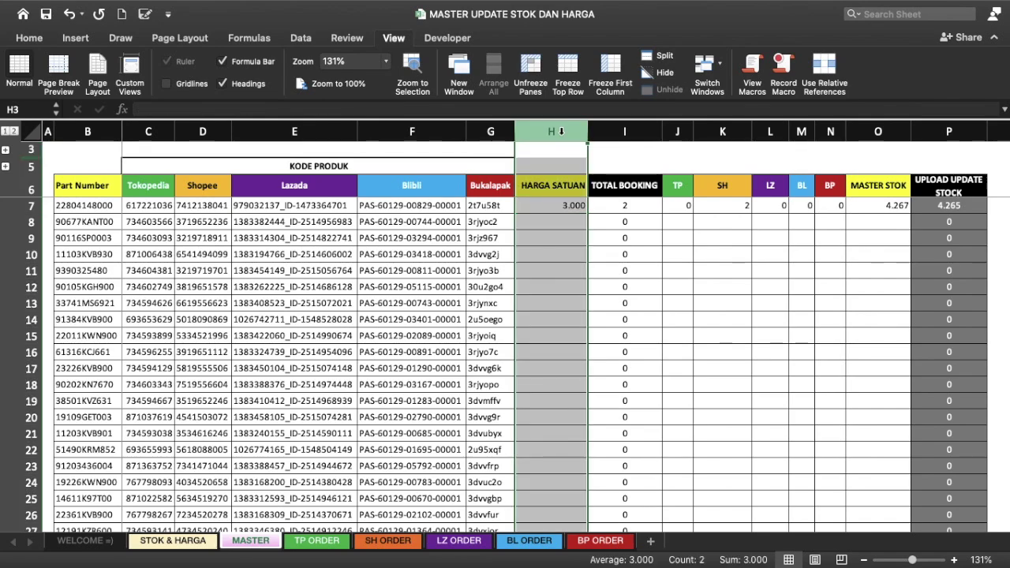
left_click(624, 186)
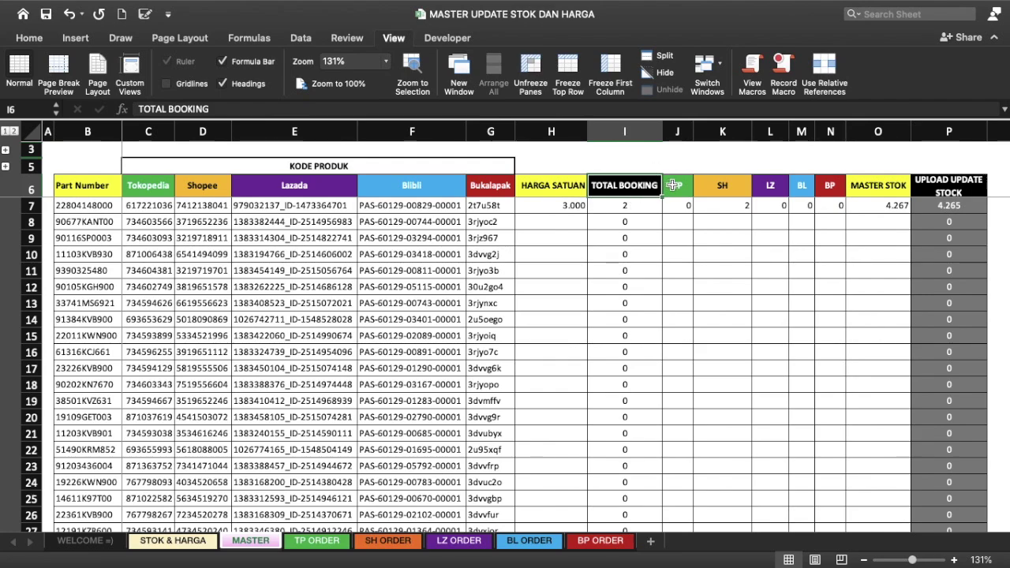
left_click(675, 185)
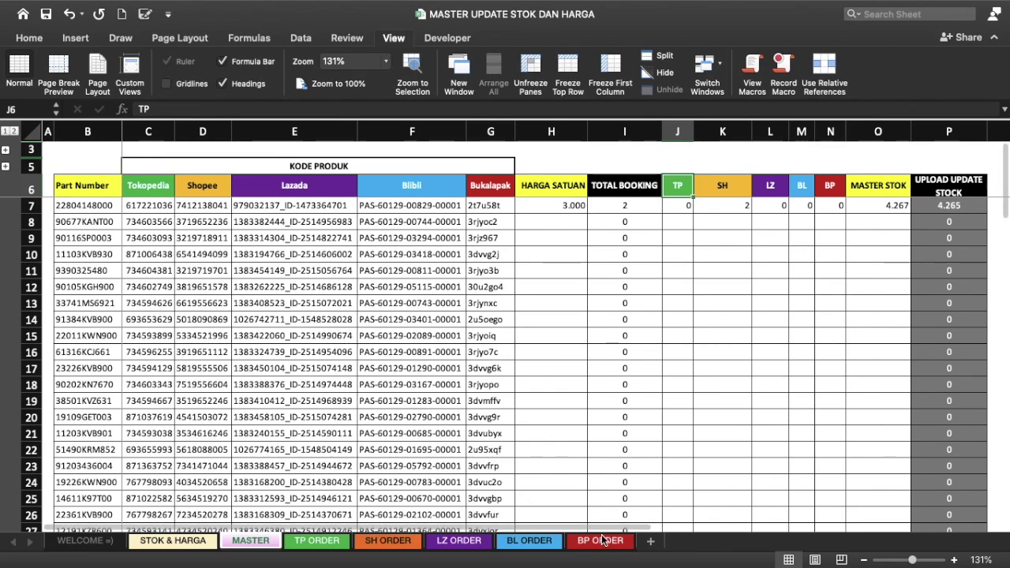
left_click(736, 191)
left_click(777, 188)
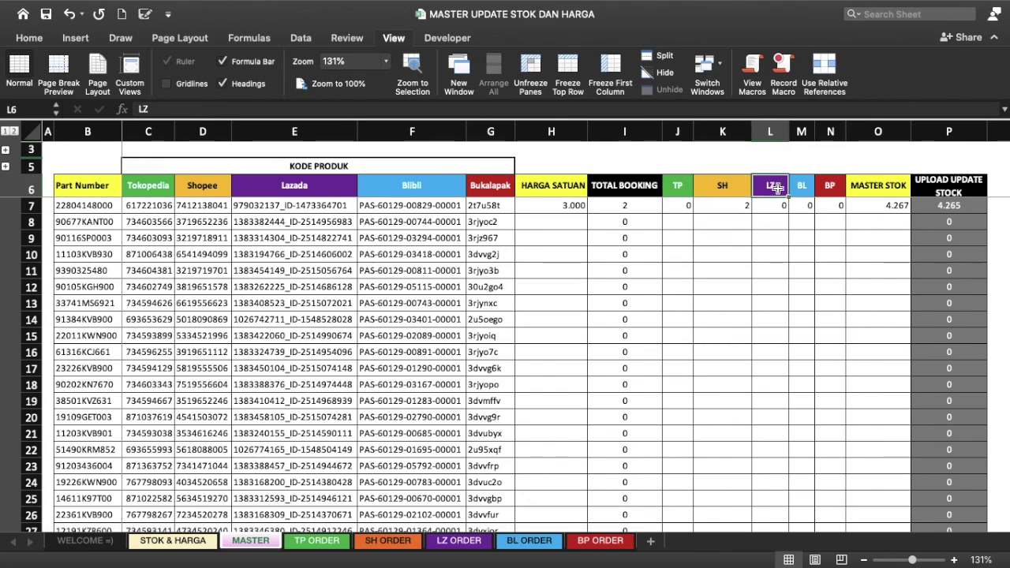
left_click(802, 190)
left_click(842, 190)
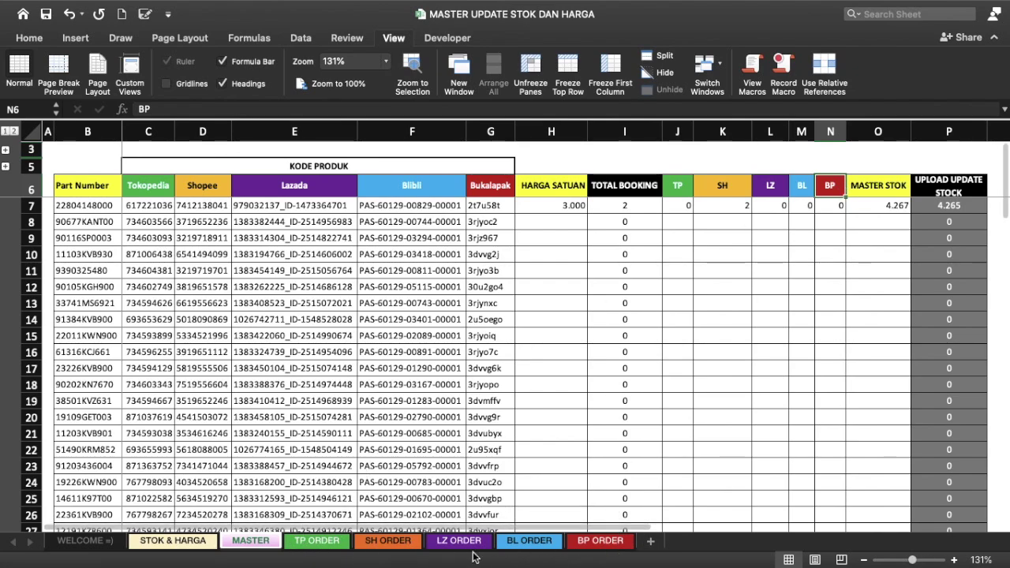
left_click(680, 186)
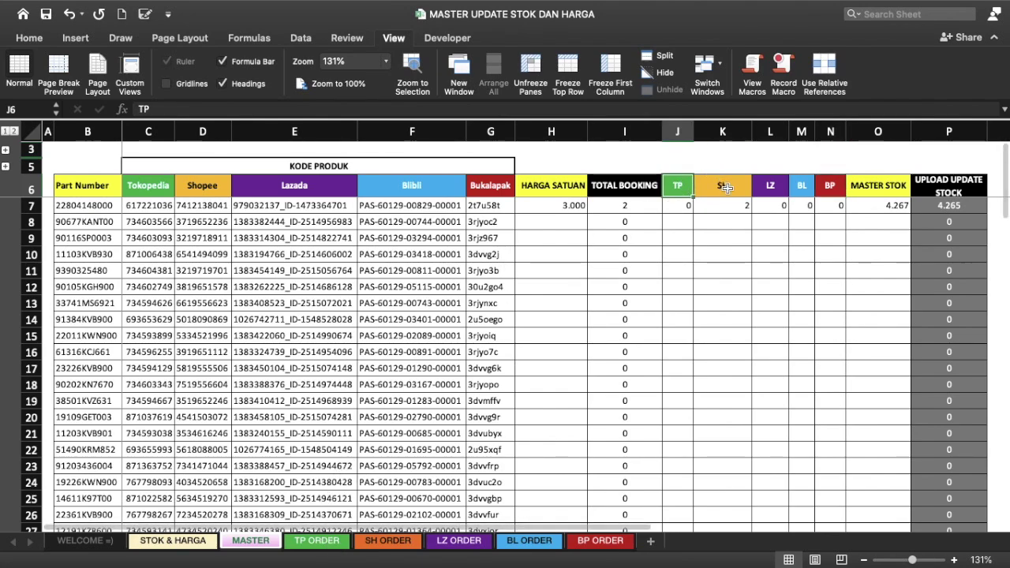
left_click(726, 187)
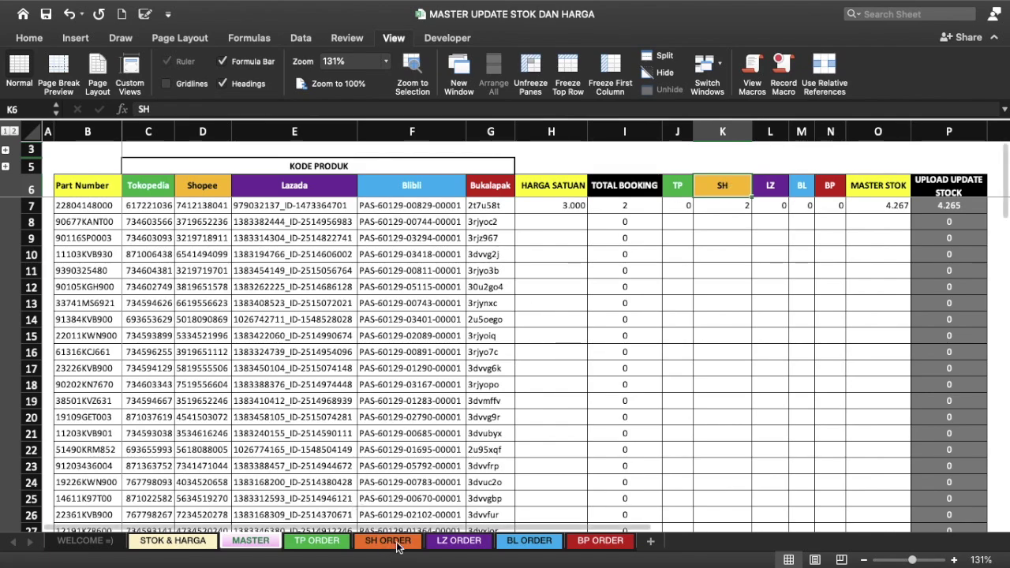
left_click(777, 184)
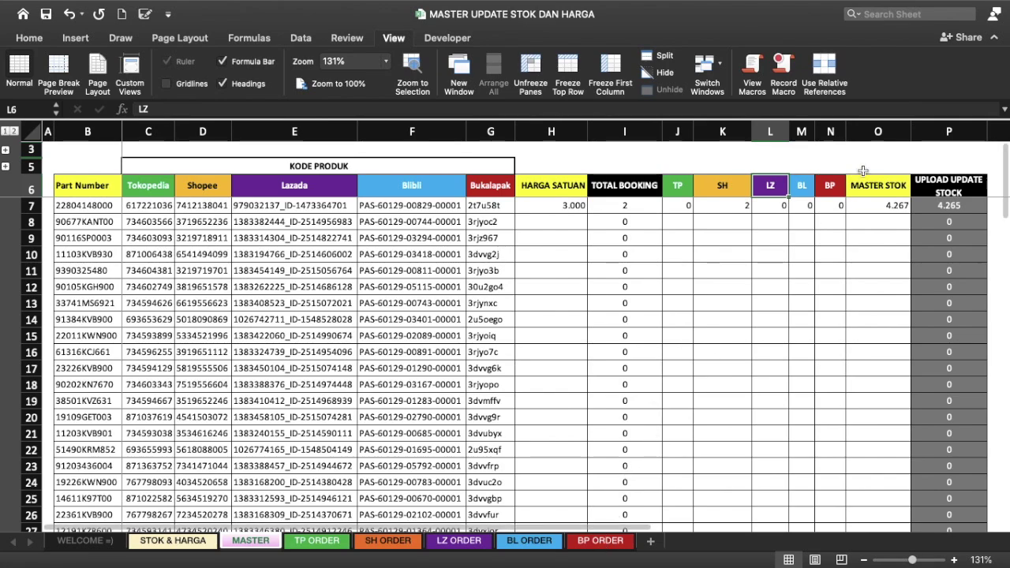
left_click(868, 184)
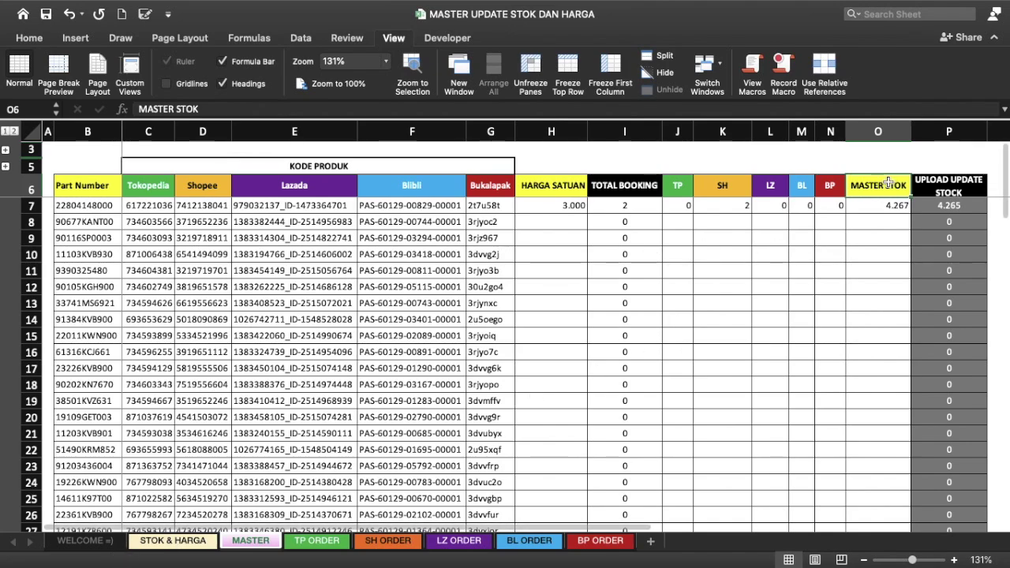
left_click(943, 192)
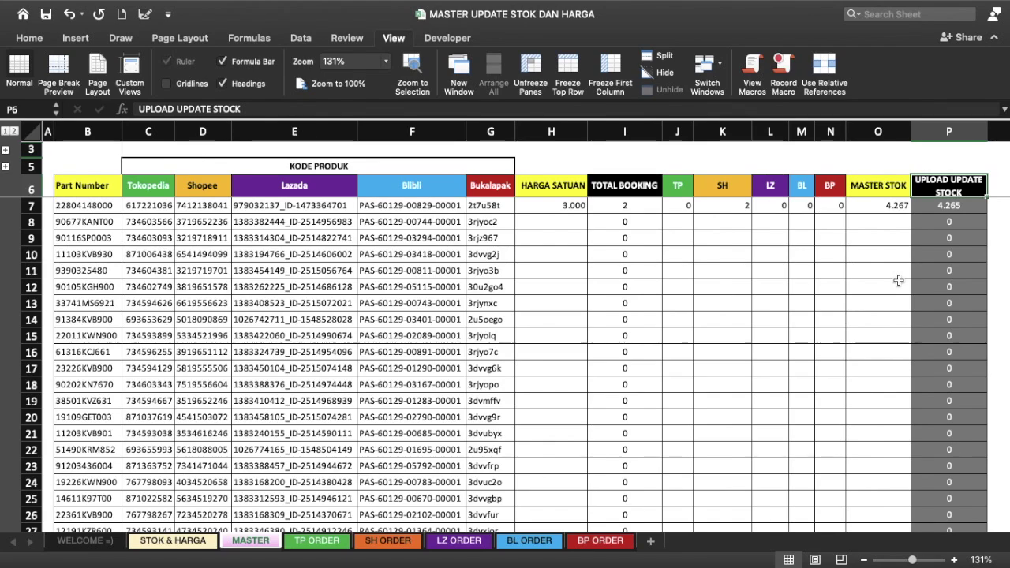
left_click(951, 131)
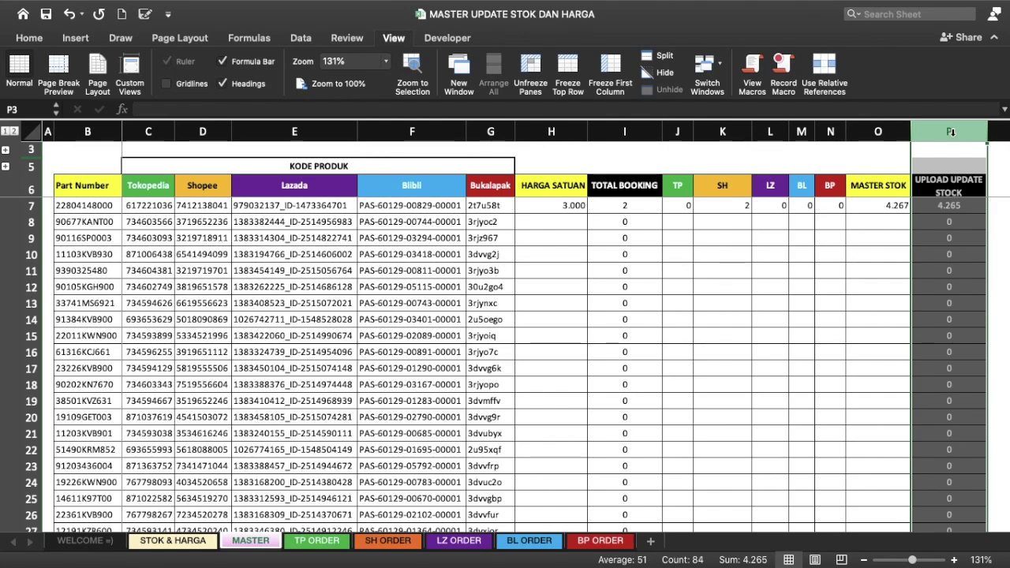
left_click(479, 186)
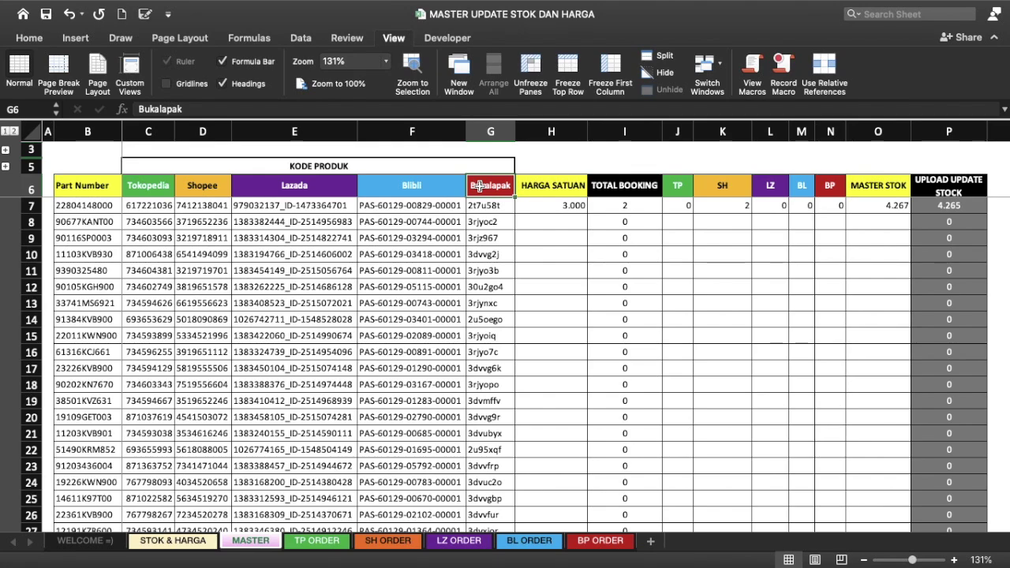
key("Down")
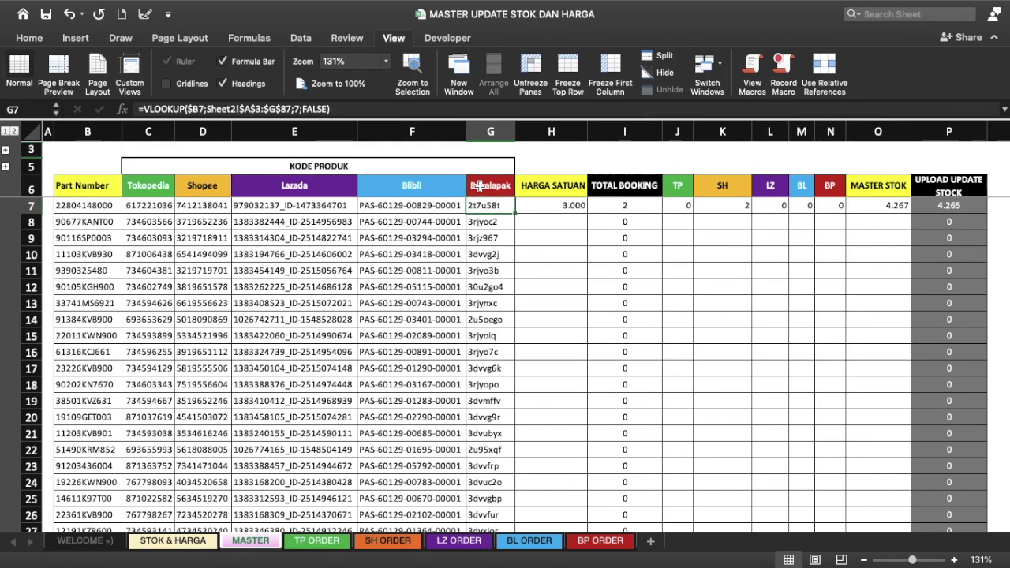
key("Right")
left_click(525, 131)
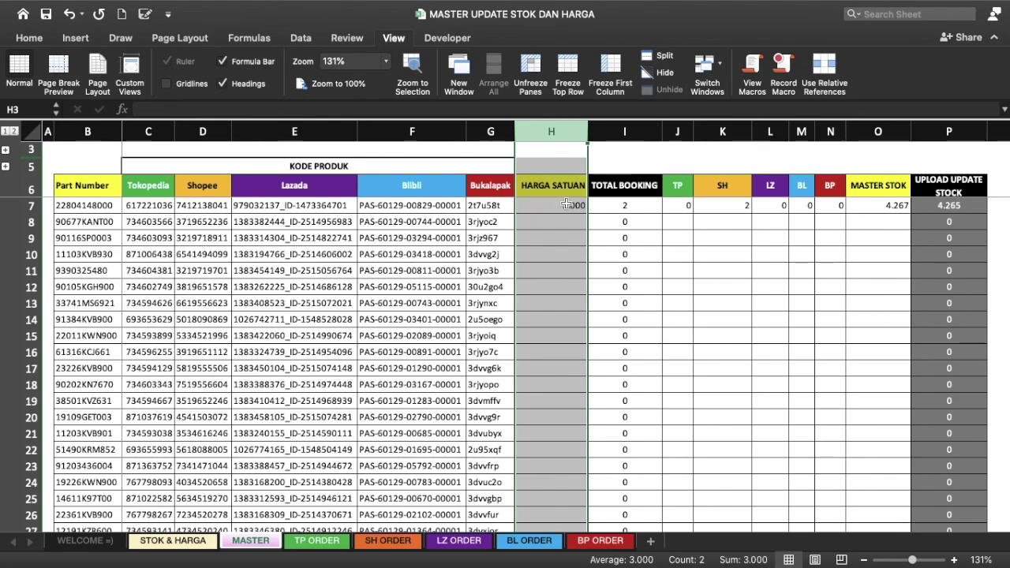
left_click(566, 205)
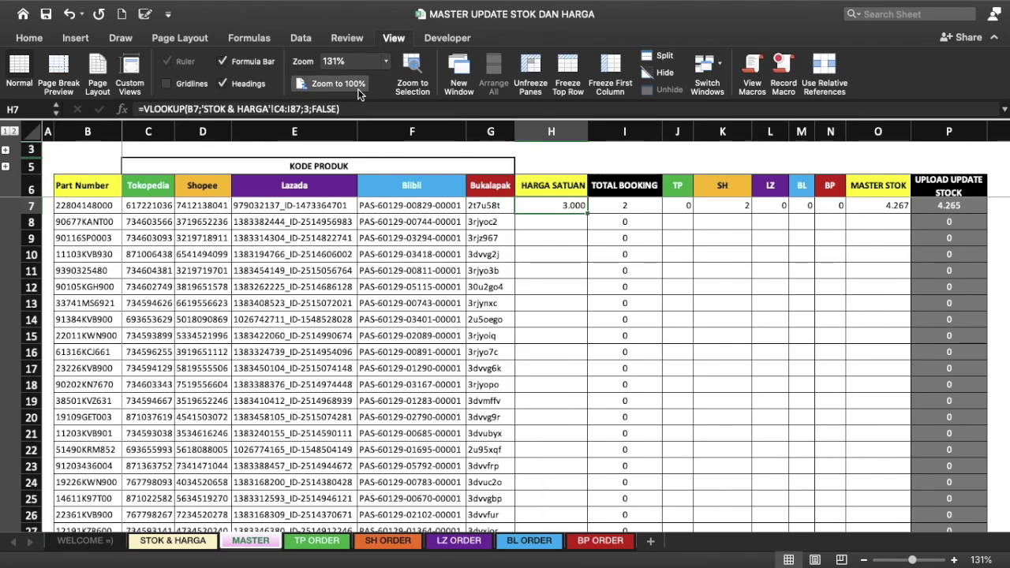
left_click(359, 109)
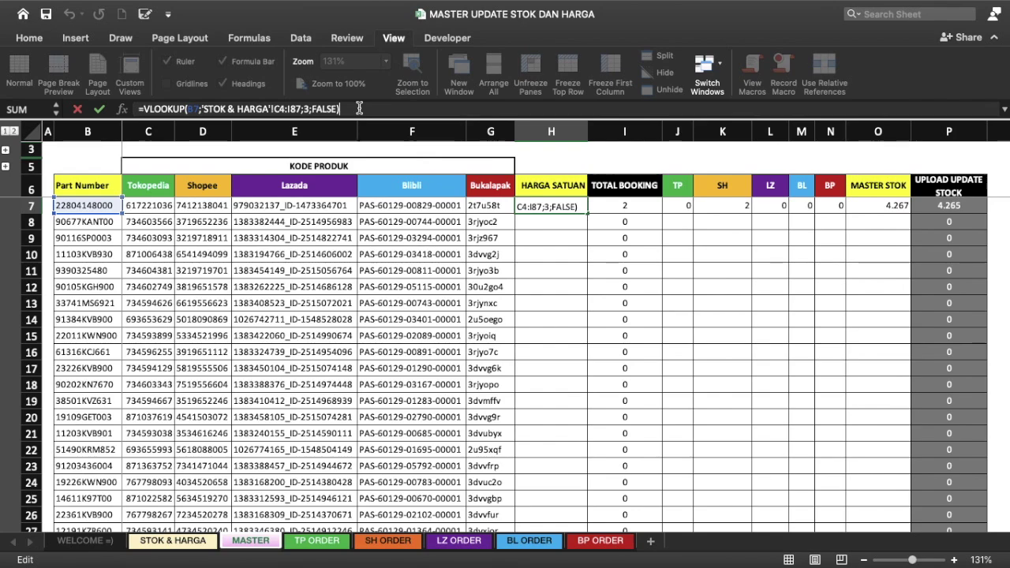
Step: Leave H7's formula unchanged, then start a fresh =VLOOKUP( in H7
left_click(146, 109)
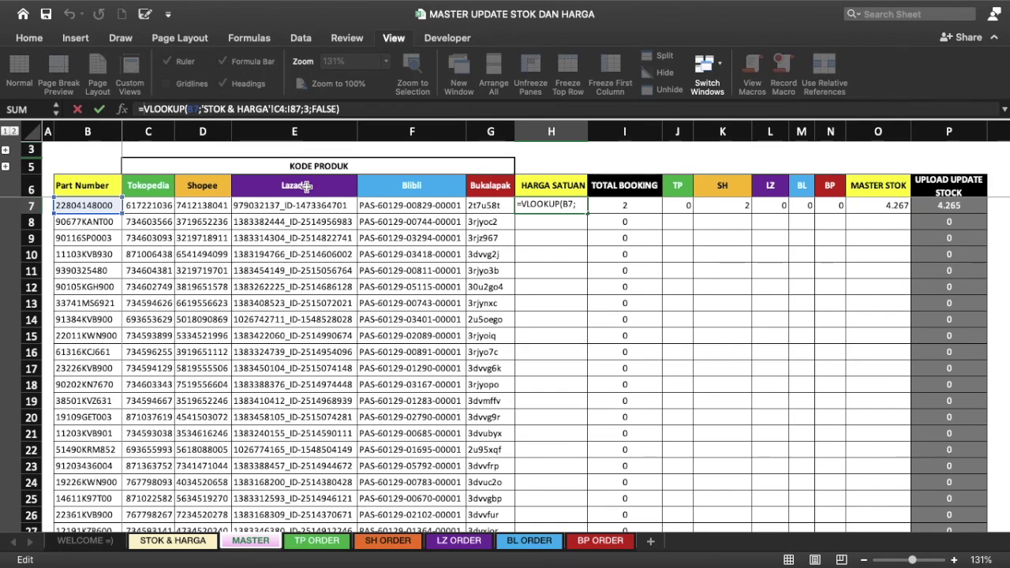
key("Return")
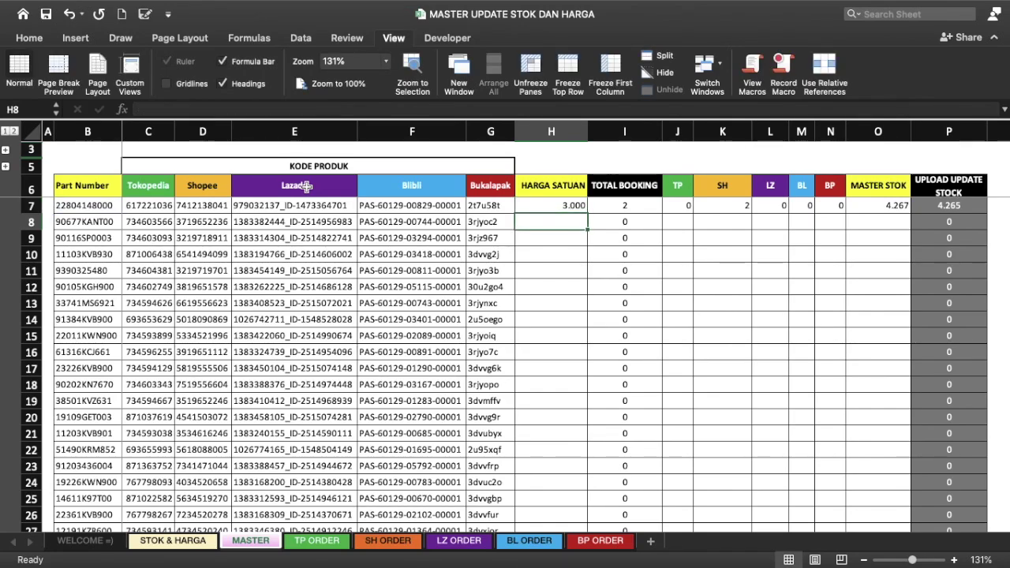
key("Up")
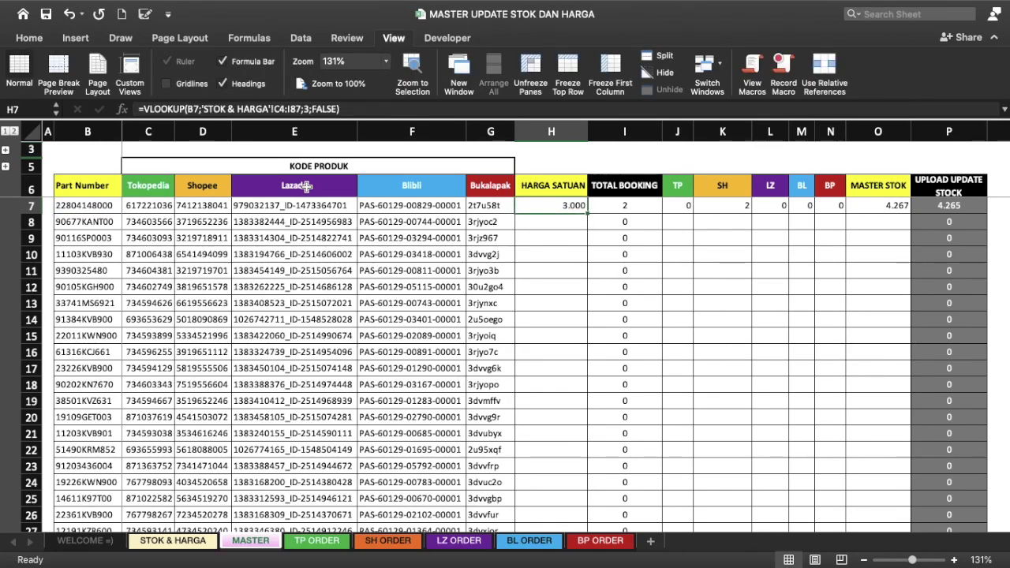
type("=vl")
key("Tab")
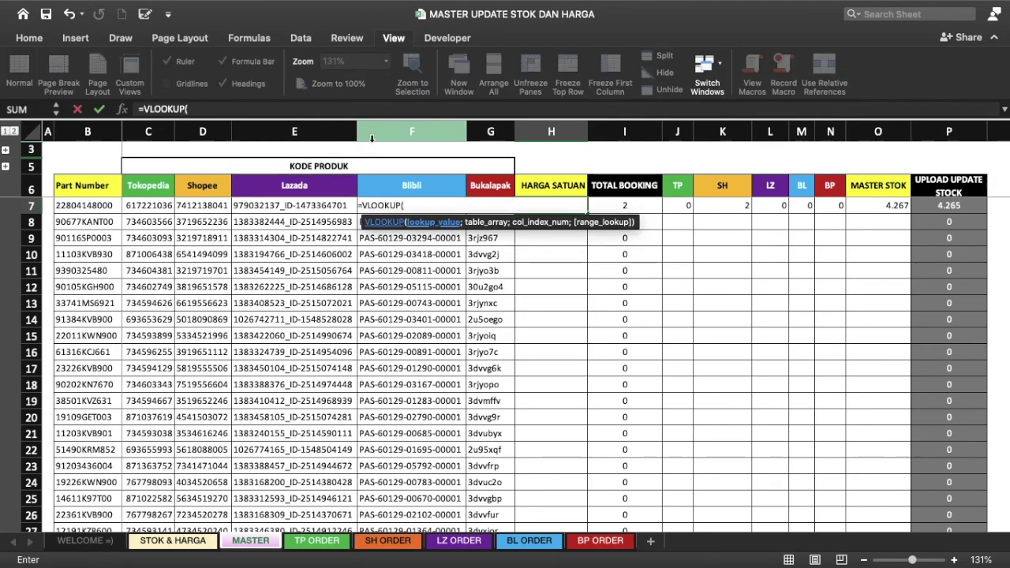
Step: Use part number B7 as H7's lookup value and go to the STOK & HARGA sheet
left_click(87, 206)
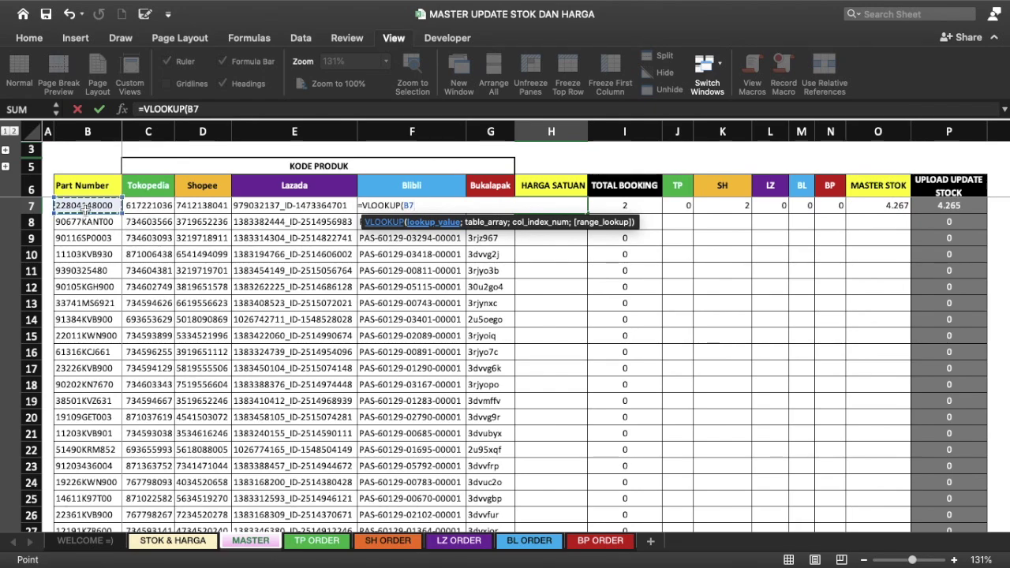
type(";")
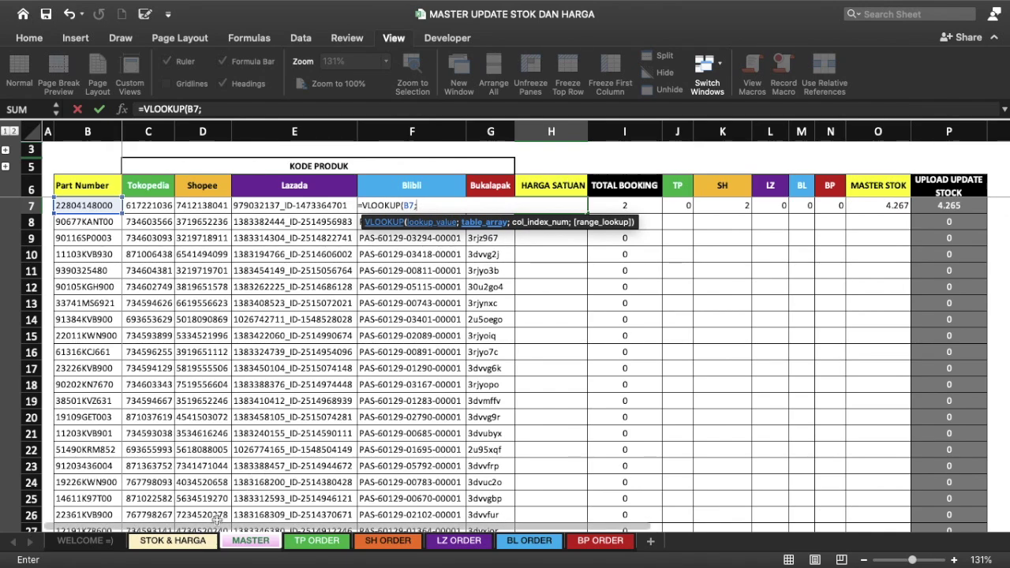
left_click(194, 545)
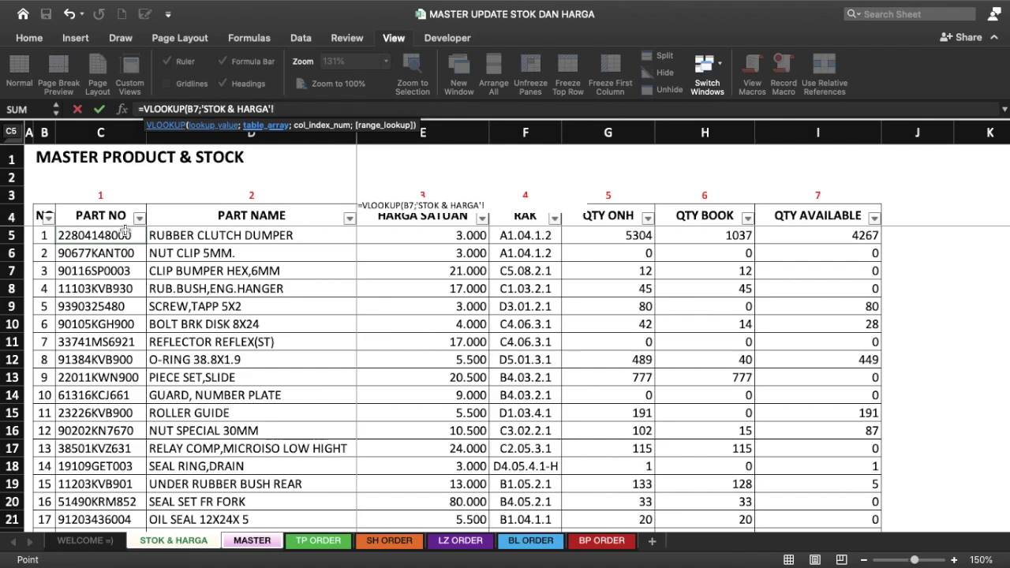
left_click(131, 181)
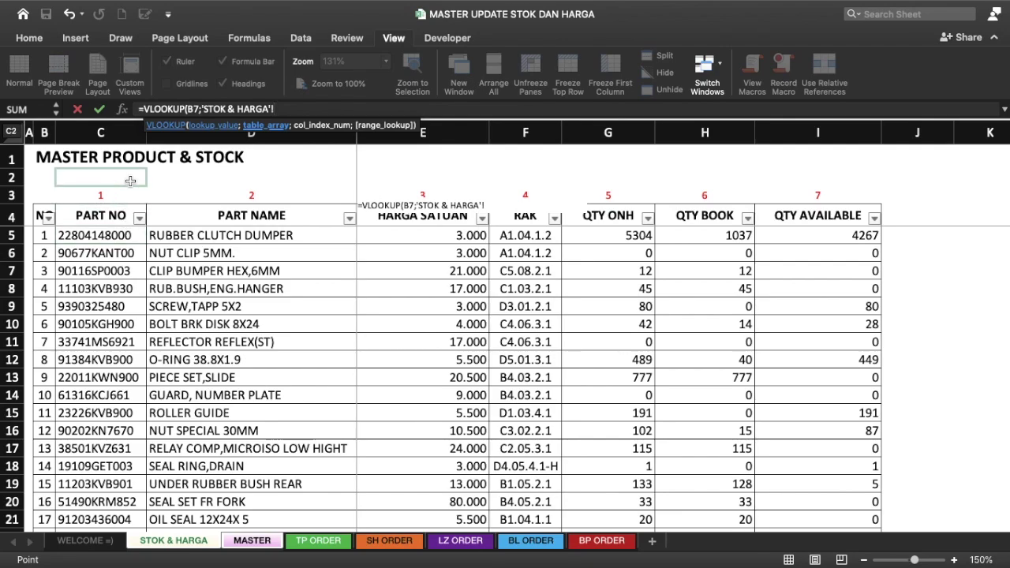
left_click(148, 193)
Step: Select C5:I16 on STOK & HARGA as the lookup table, then trim the row end
left_click(264, 211)
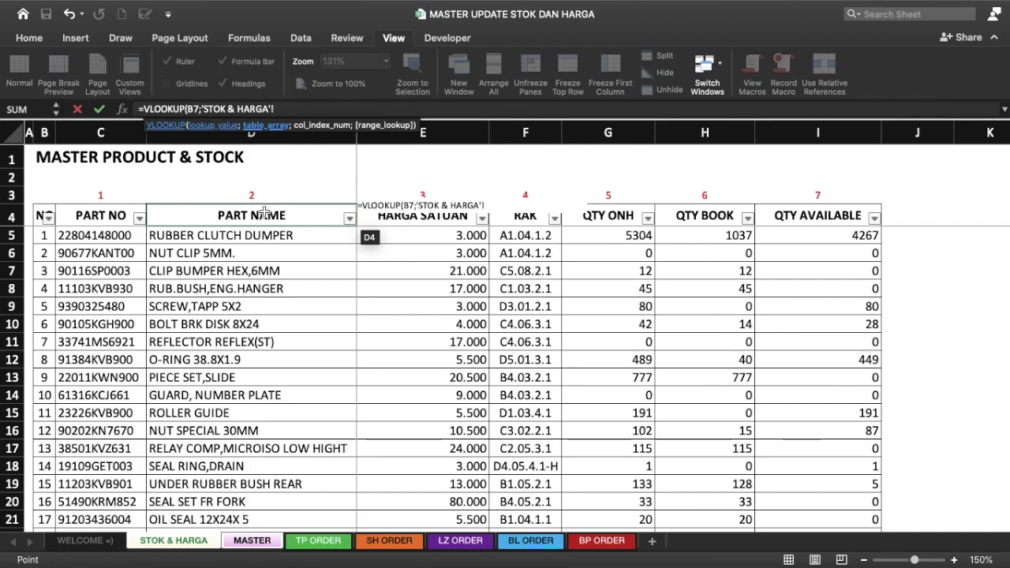
left_click(100, 217)
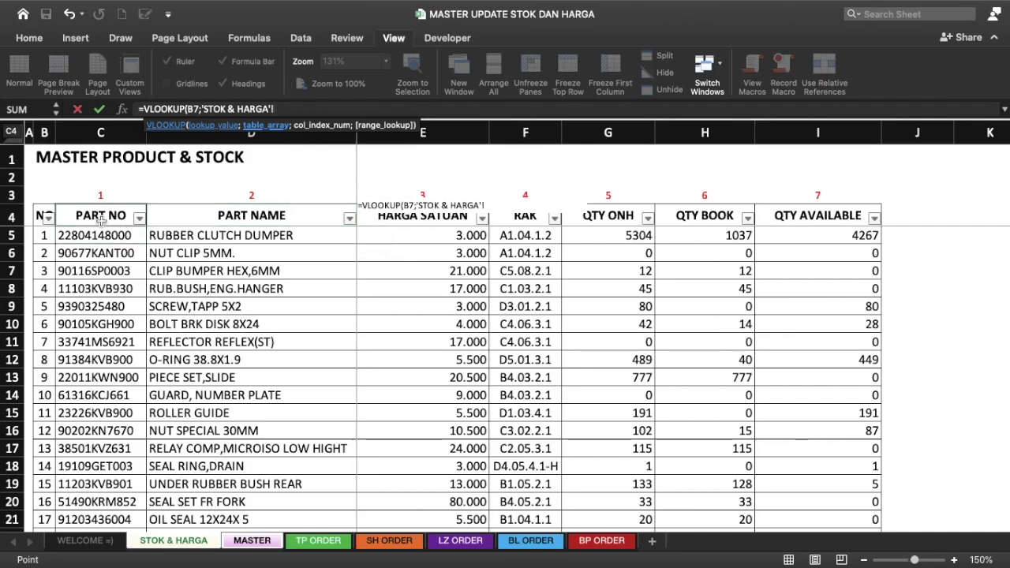
left_click(98, 240)
left_click(97, 241)
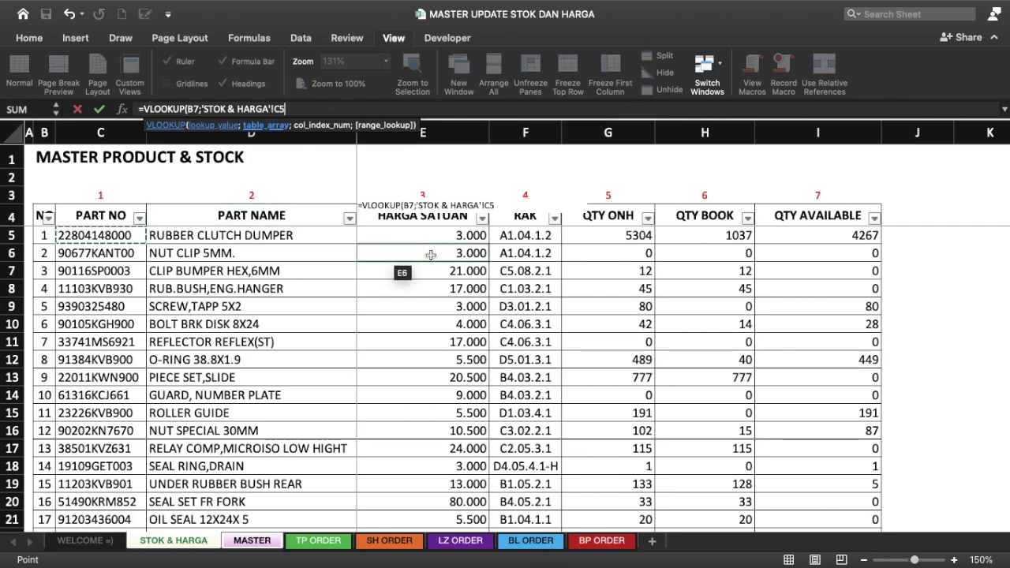
left_click(834, 327, "shift")
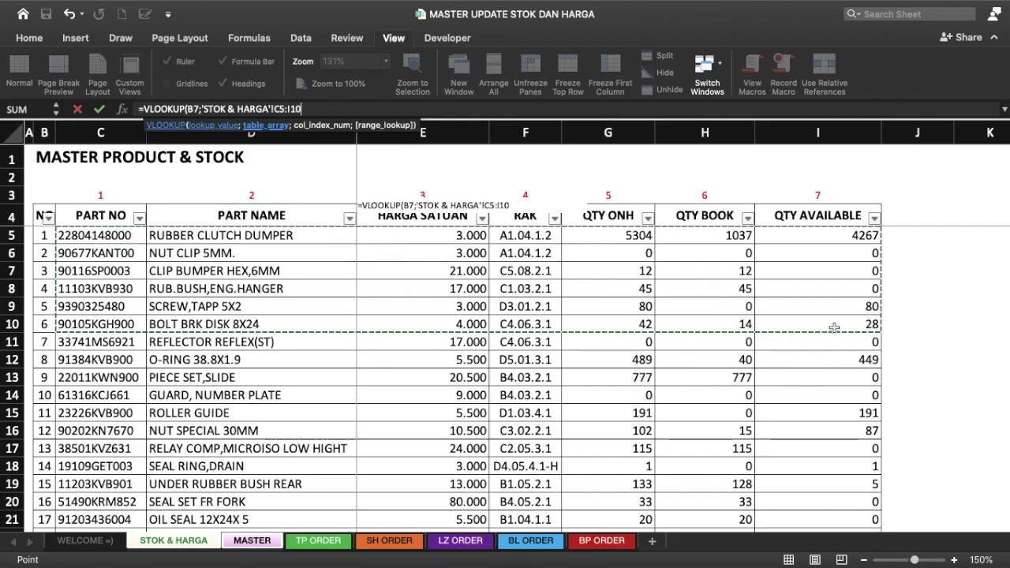
key("shift+Down")
key("shift+Down")
key("shift+Down")
key("shift+Down")
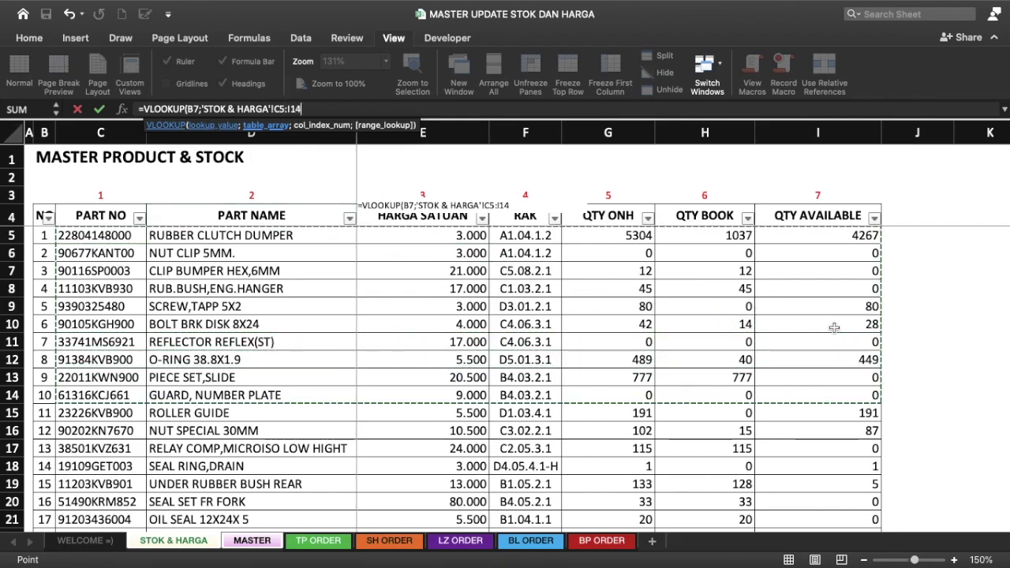
key("shift+Down")
key("shift+Down")
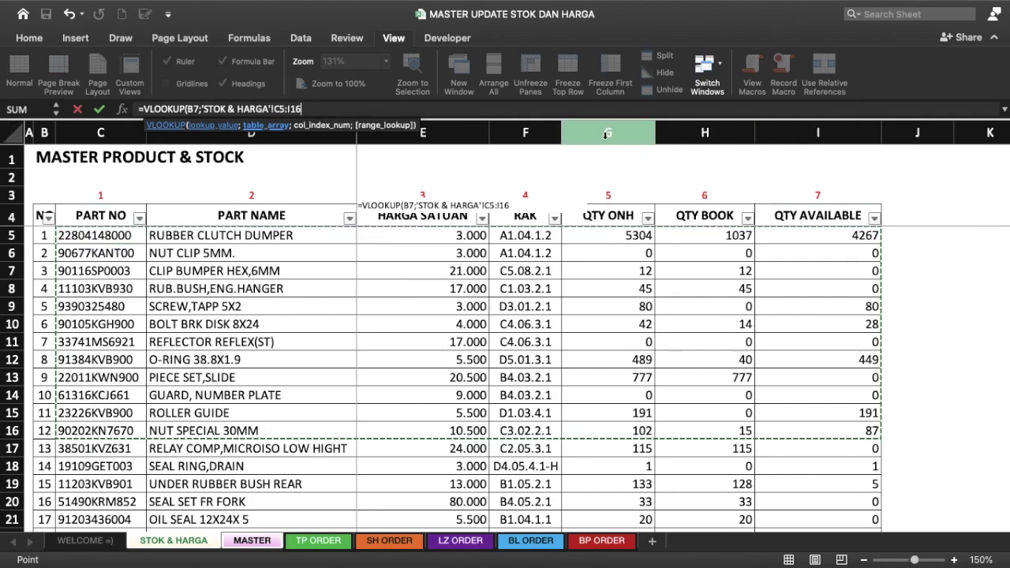
key("BackSpace")
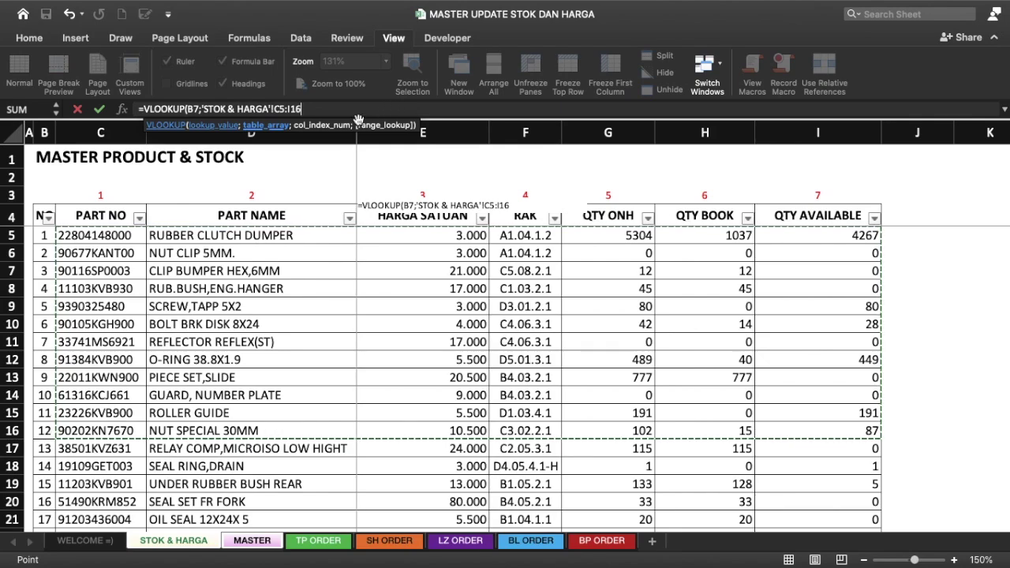
Step: Complete H7 as =VLOOKUP(B7;'STOK & HARGA'!C5:I10000;3;FALSE), returning 3.000
type("10000")
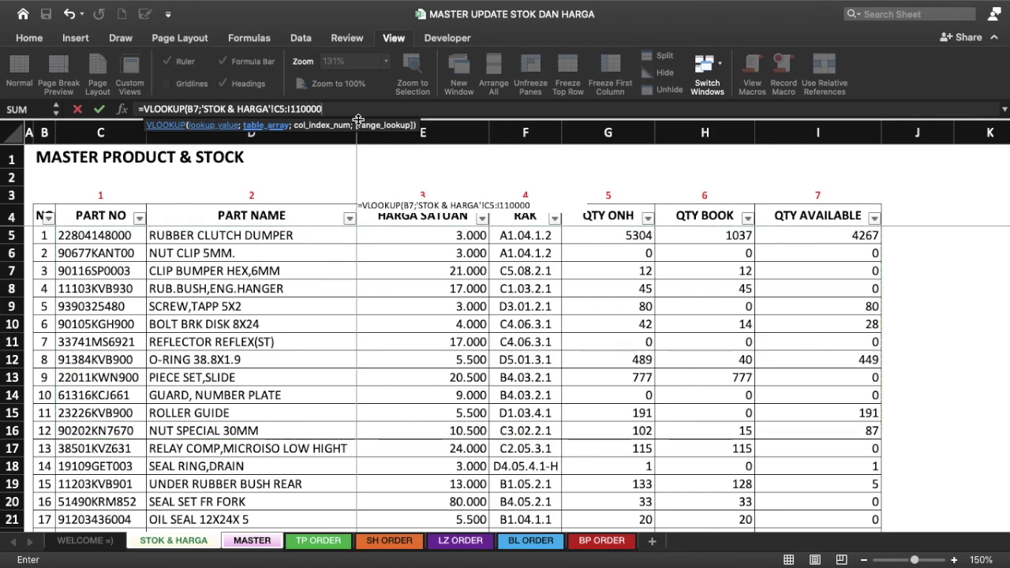
key("Left")
key("Left")
key("Left")
key("BackSpace")
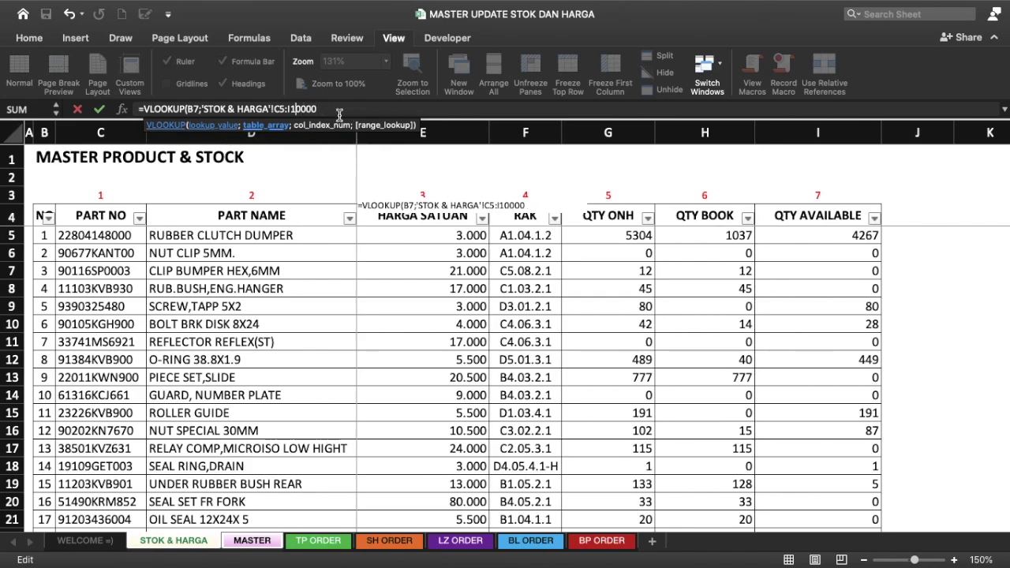
type(";")
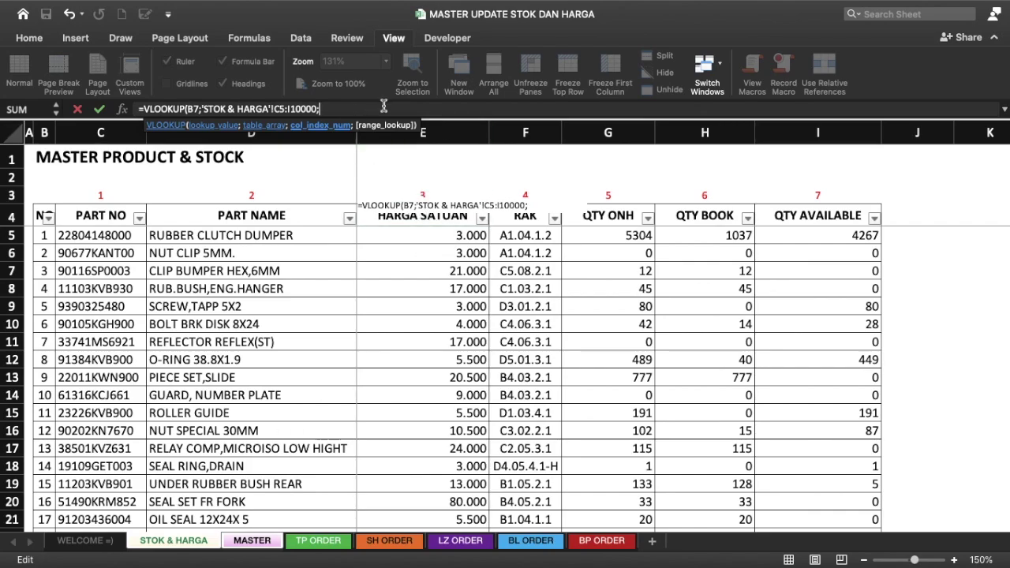
type(";")
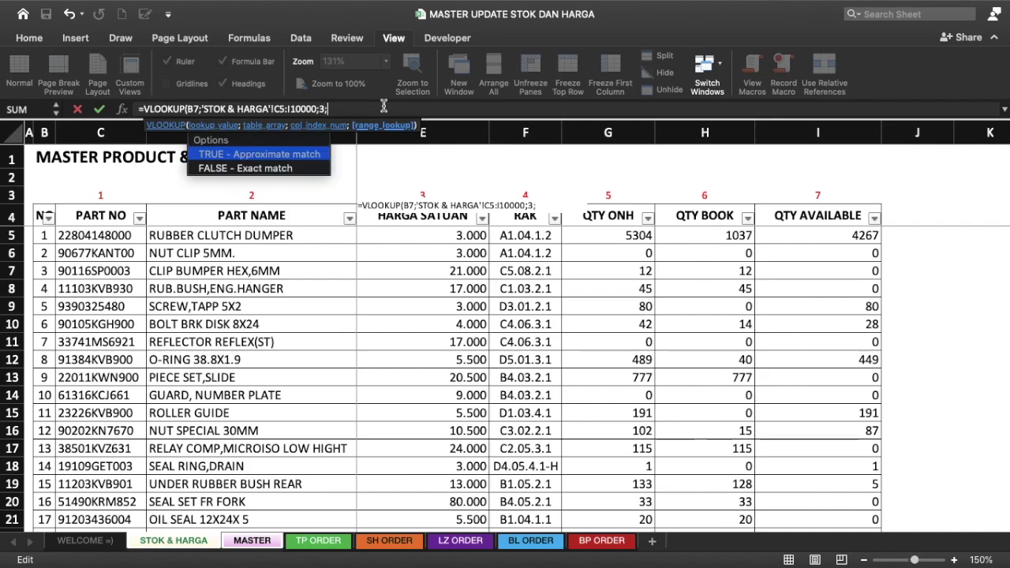
type("FALSE")
type(")")
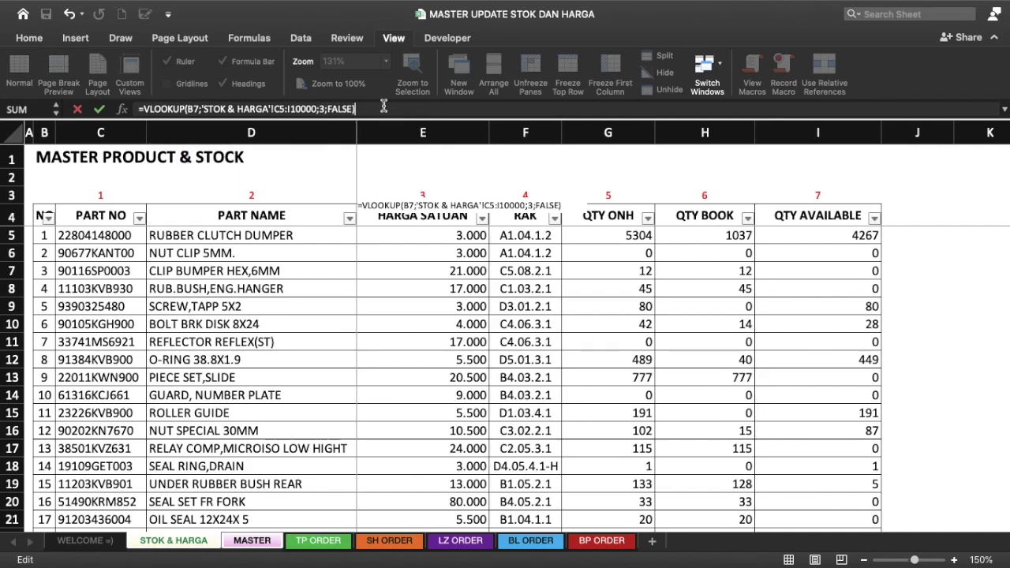
key("Return")
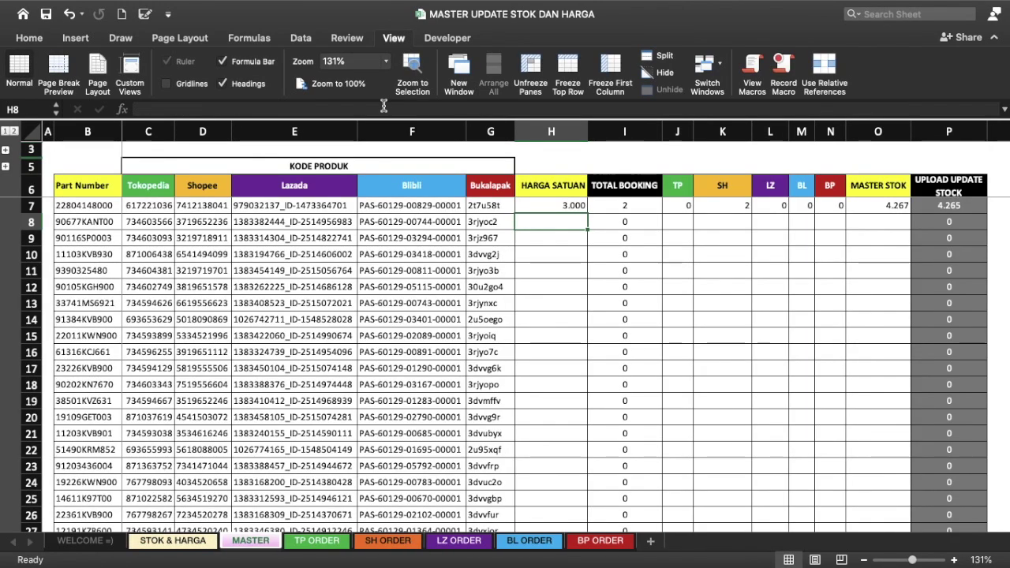
Step: Fill H7's VLOOKUP price formula down column H and scroll through the results
left_click(562, 204)
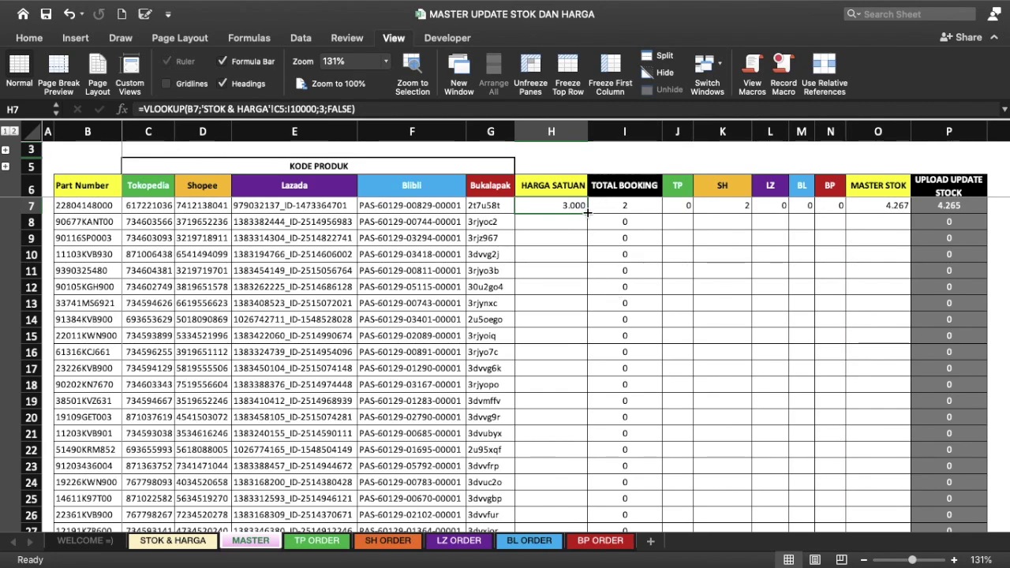
double_click(587, 212)
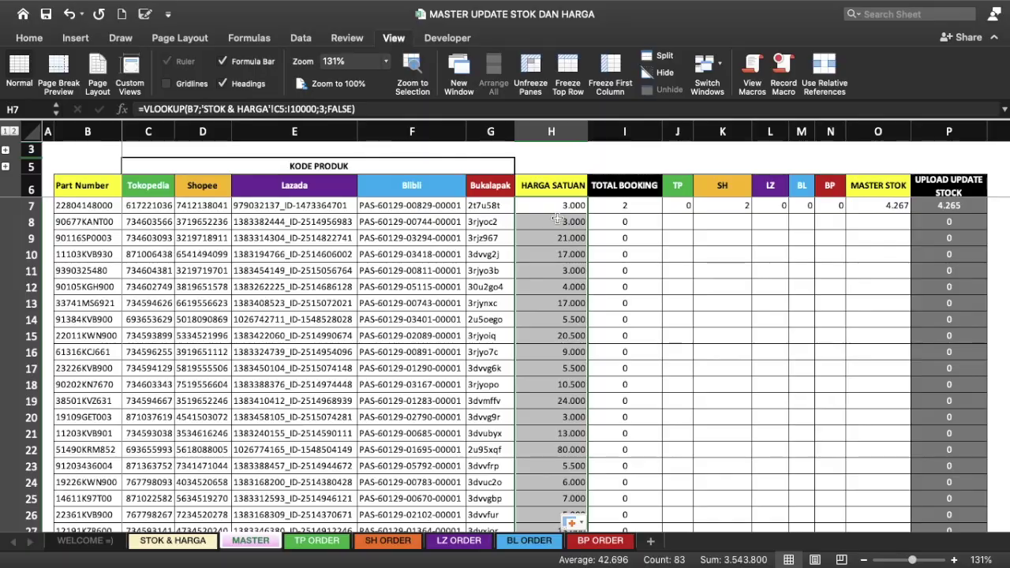
scroll(557, 218, "down", 5)
scroll(558, 219, "down", 6)
scroll(558, 219, "down", 10)
scroll(557, 218, "down", 5)
scroll(557, 219, "up", 20)
Step: Compare the lookup ranges in the H7 and H8 formulas without changing them
left_click(560, 205)
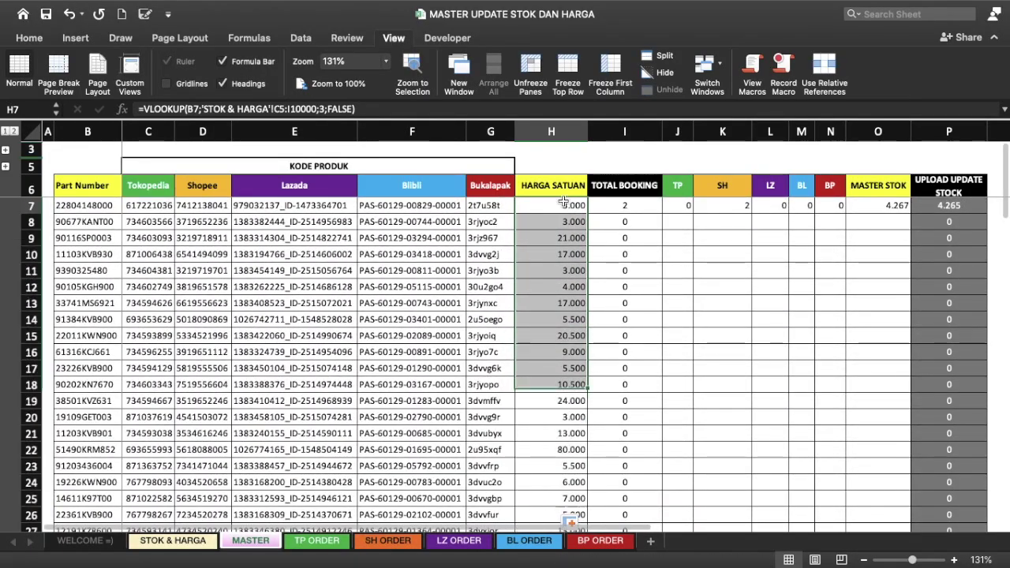
left_click(281, 109)
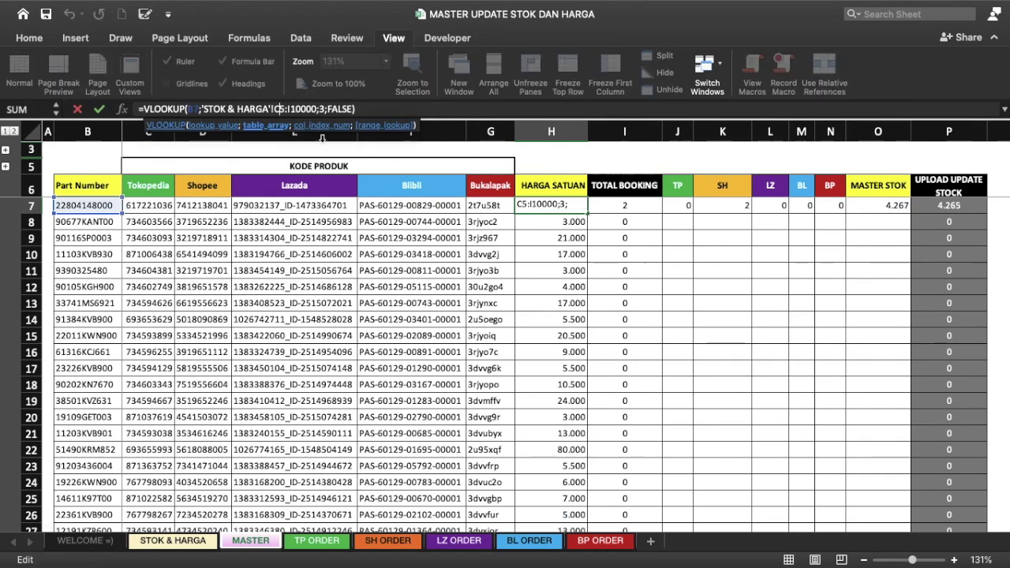
key("Escape")
key("Return")
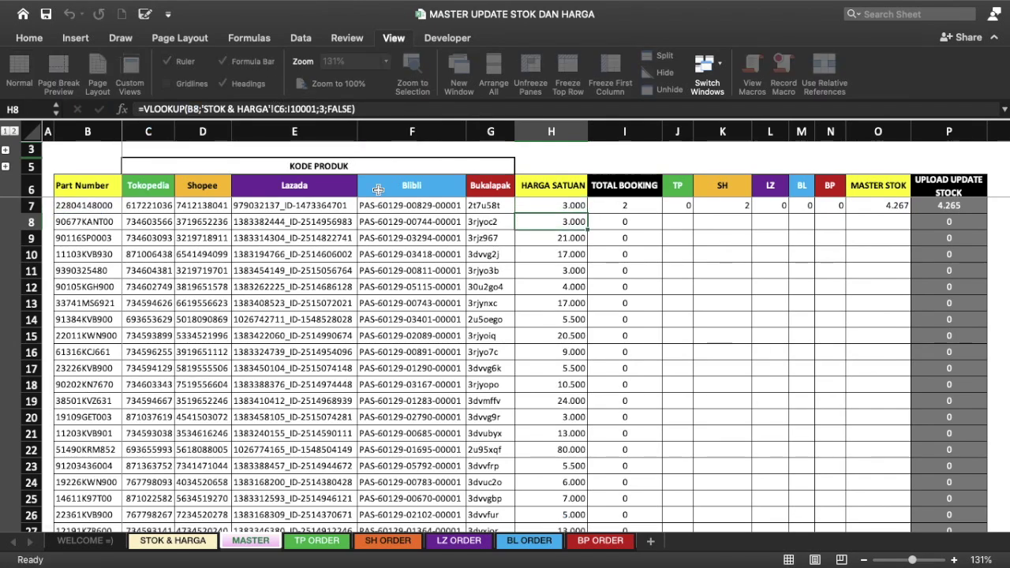
left_click(280, 109)
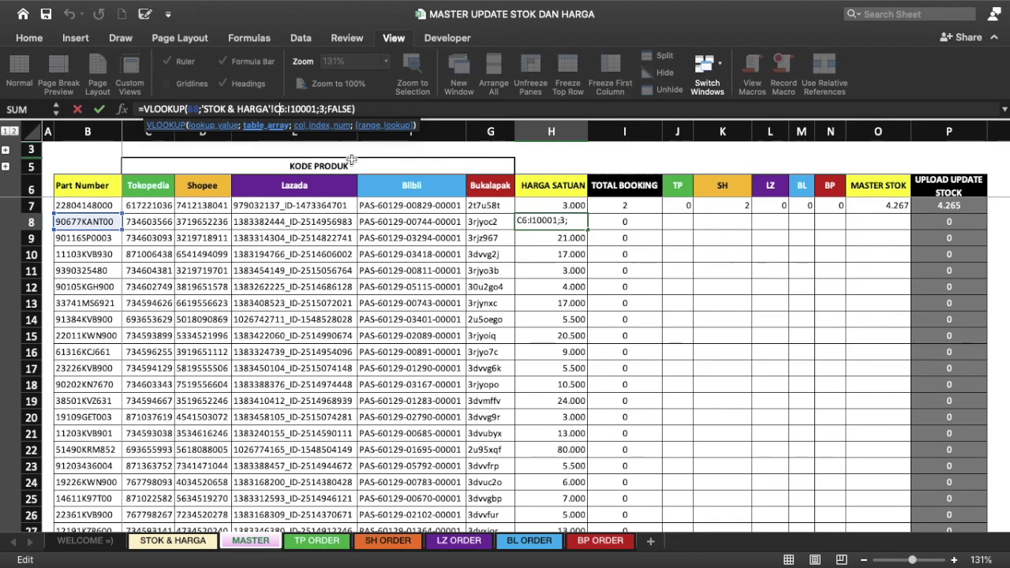
key("Escape")
left_click(554, 202)
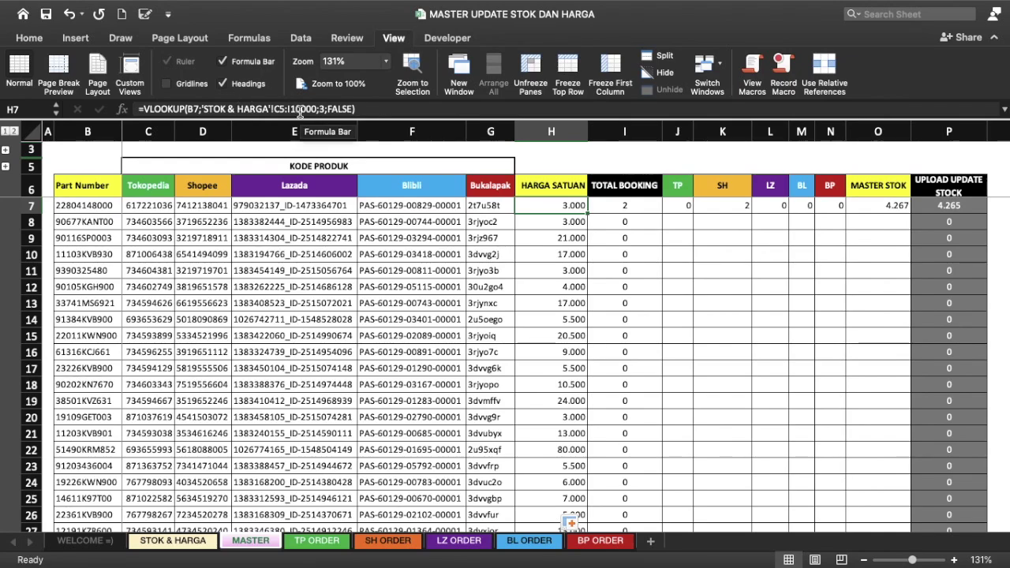
Step: Lock H7's lookup range as 'STOK & HARGA'!$C$5:$I$10000, keeping the 3.000 result
left_click(276, 108)
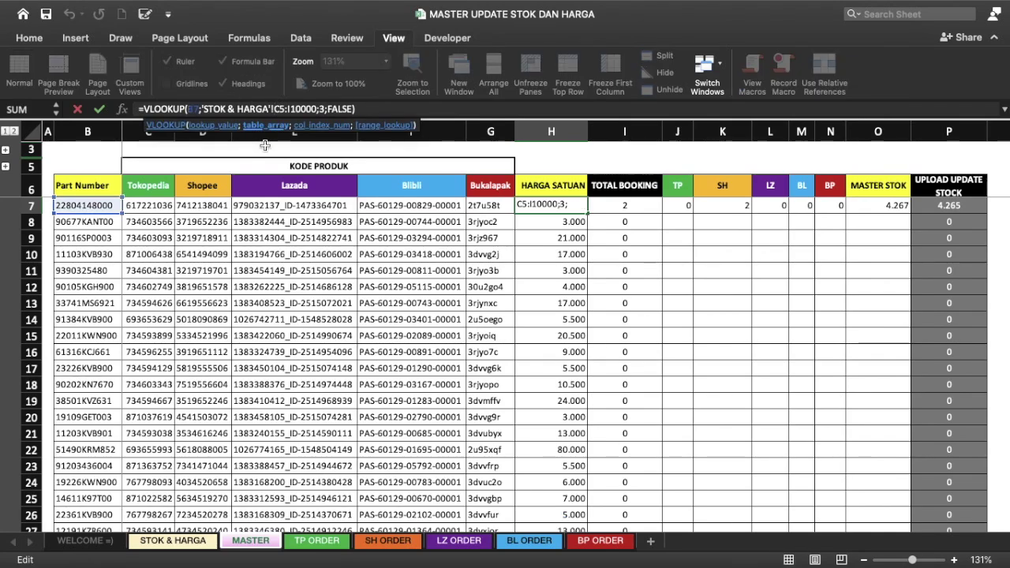
type("$C")
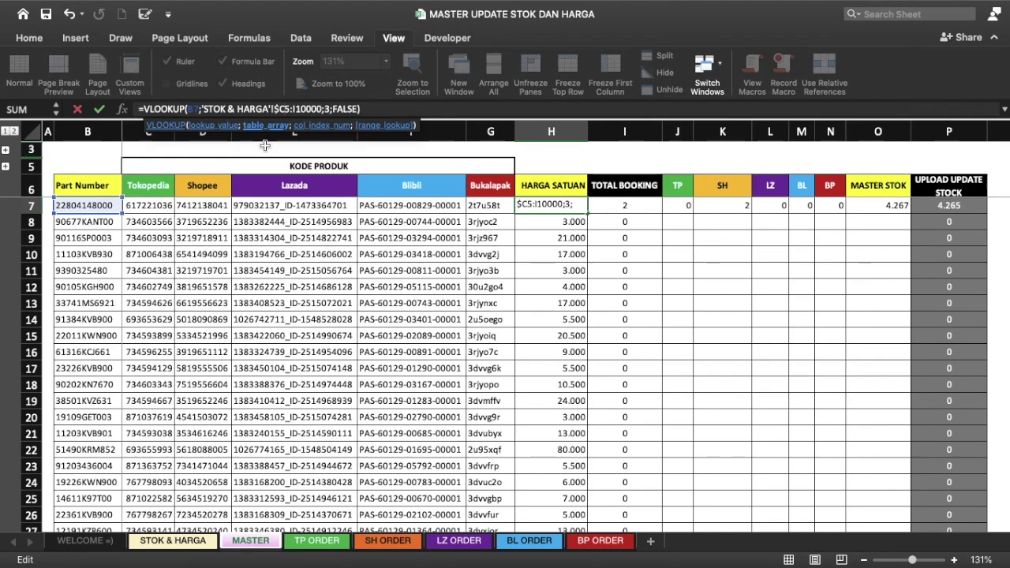
type("$5:")
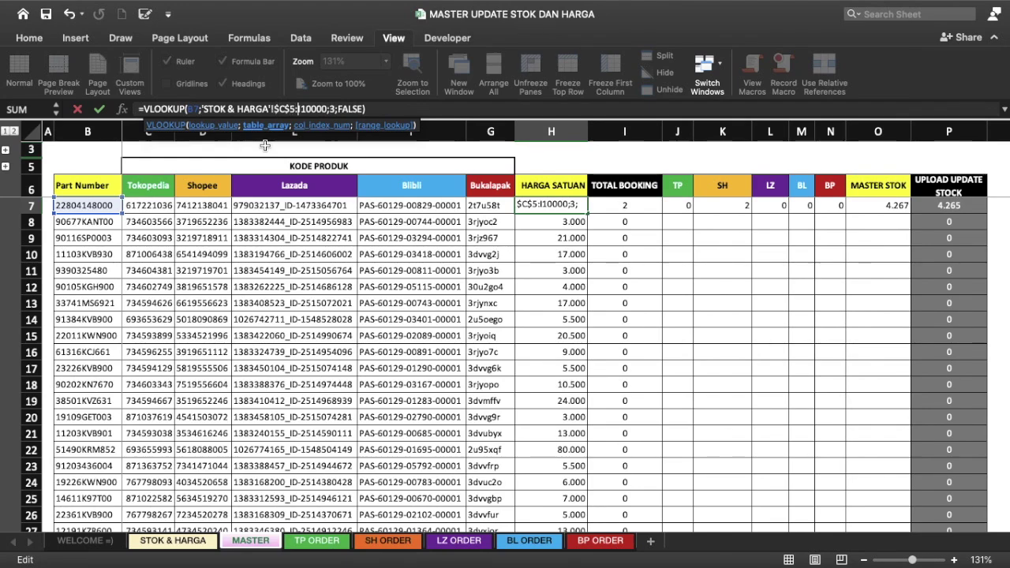
type("$I")
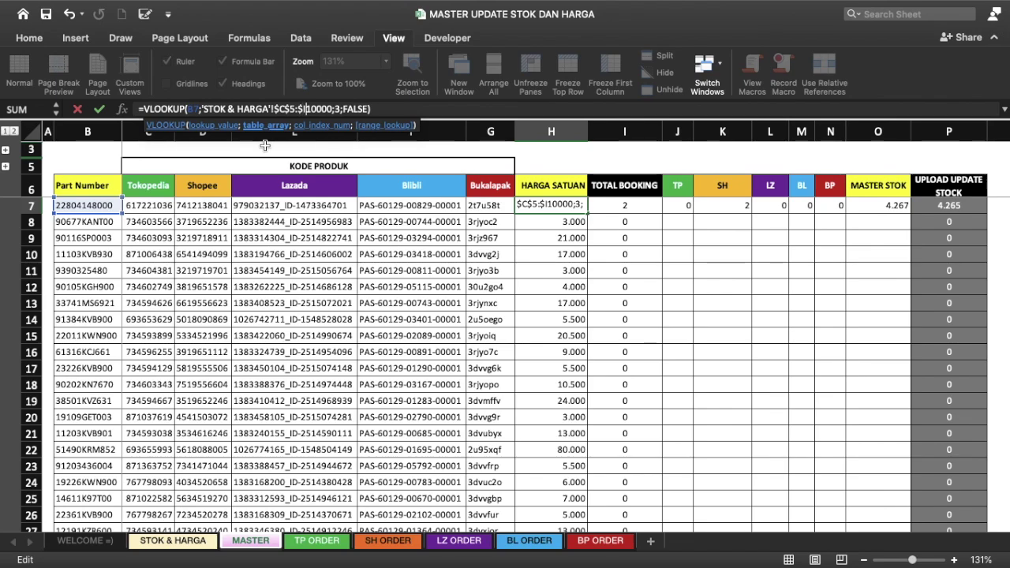
type("$")
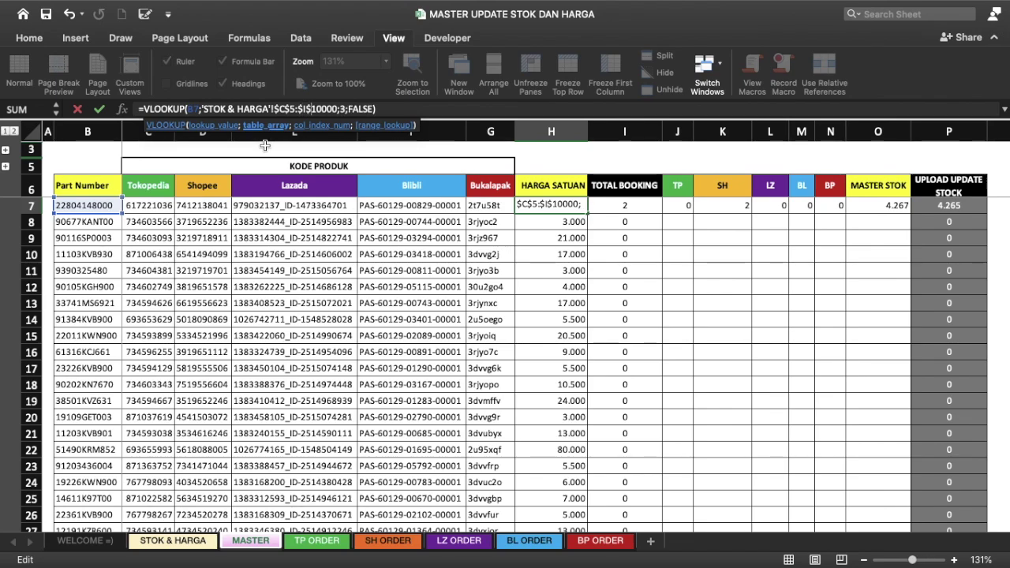
key("Return")
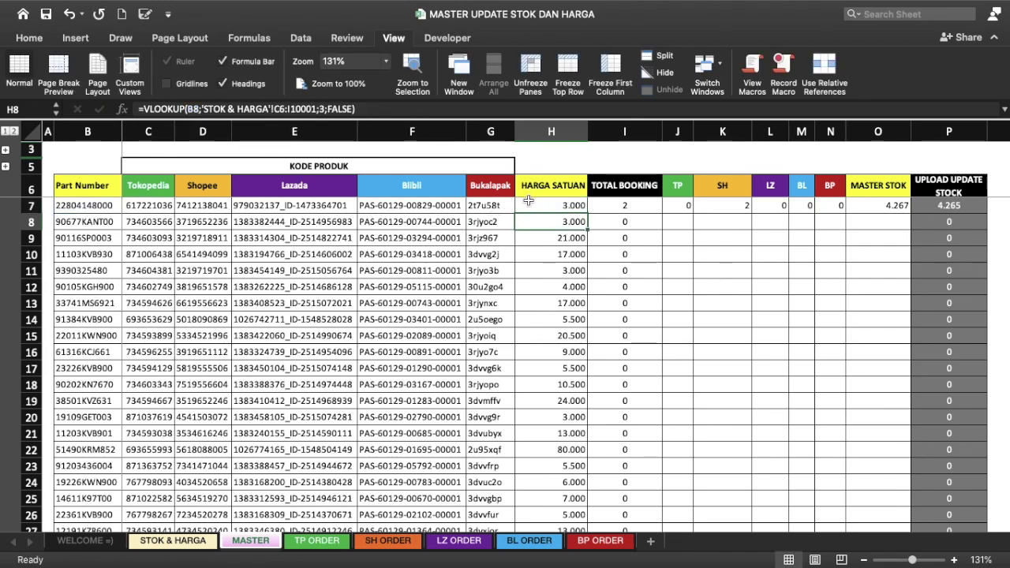
left_click(529, 204)
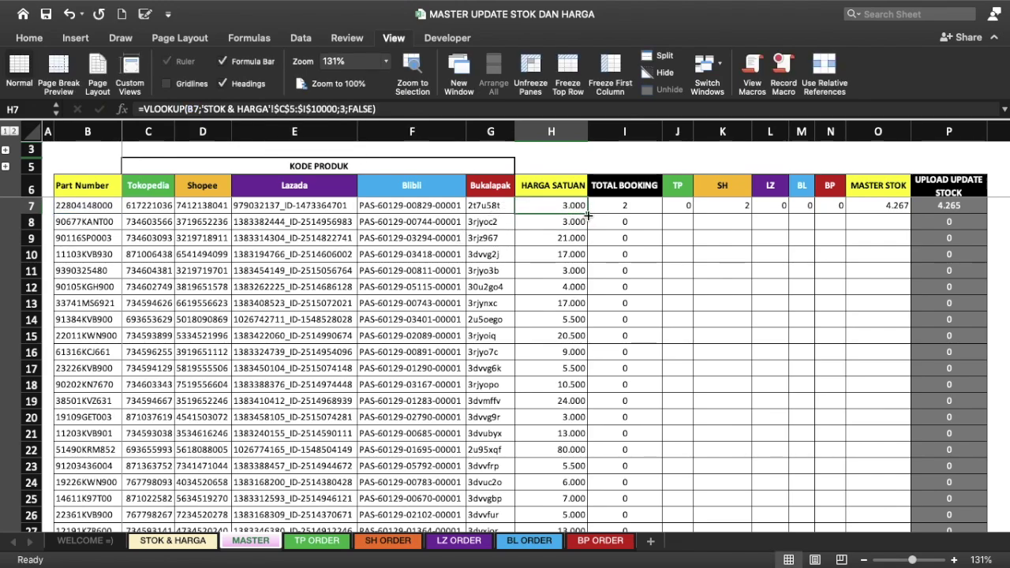
Step: Refill column H with the locked-range VLOOKUP and check prices down through row 88
double_click(588, 213)
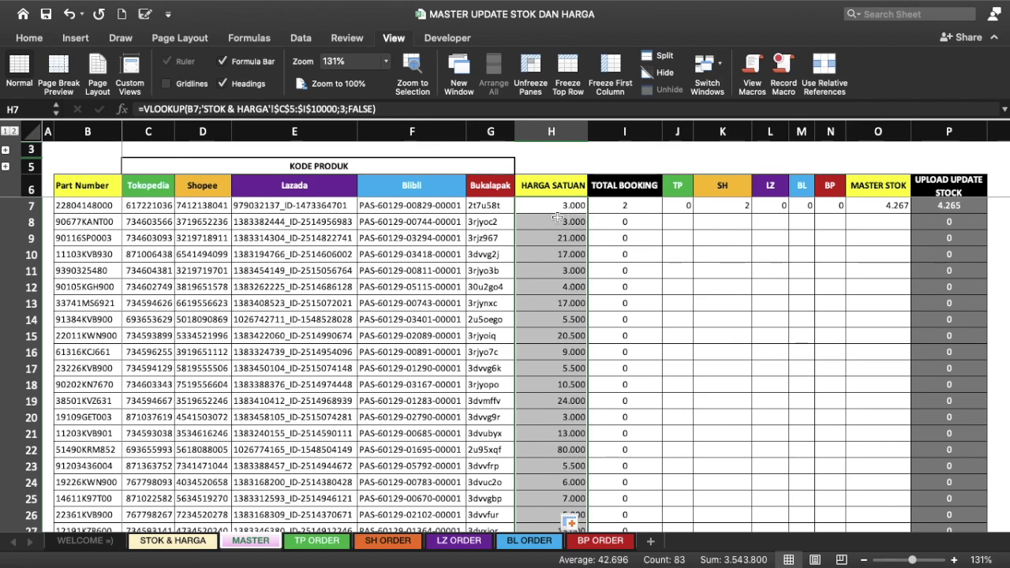
key("Down")
key("Down")
key("Down")
key("Down")
key("Down")
key("Down")
key("Down")
key("Down")
key("Down")
key("Down")
key("Down")
key("Down")
key("Down")
scroll(595, 249, "down", 5)
scroll(596, 248, "down", 5)
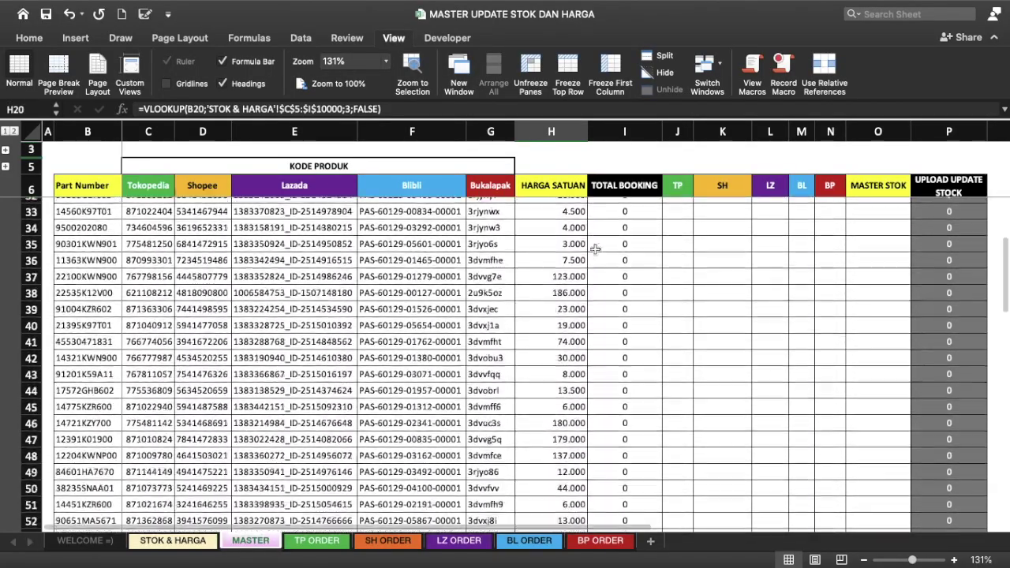
scroll(595, 249, "down", 3)
scroll(595, 249, "down", 5)
scroll(595, 249, "down", 5)
scroll(595, 249, "down", 2)
scroll(595, 249, "up", 10)
scroll(596, 250, "up", 13)
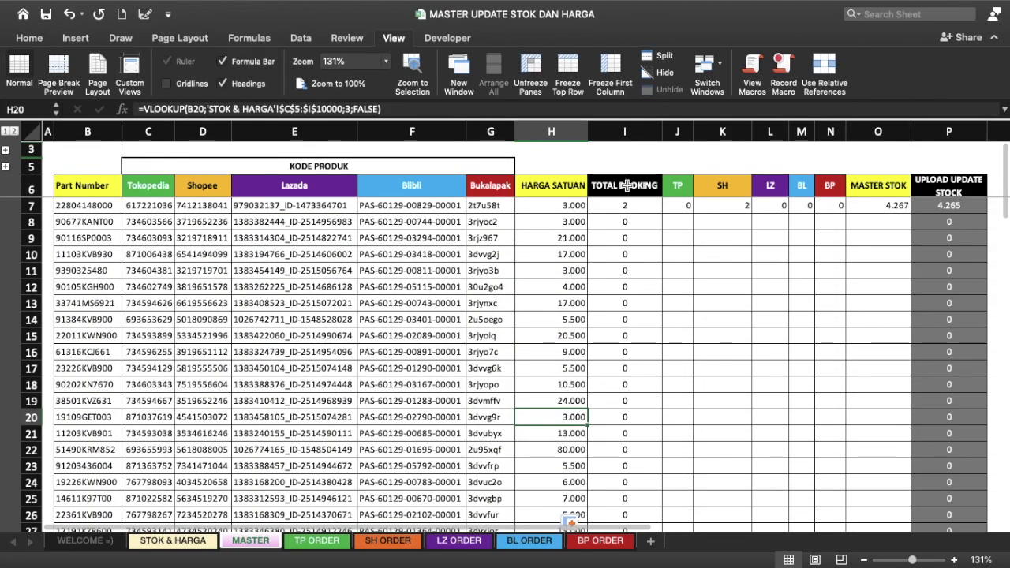
left_click(536, 193)
left_click(637, 194)
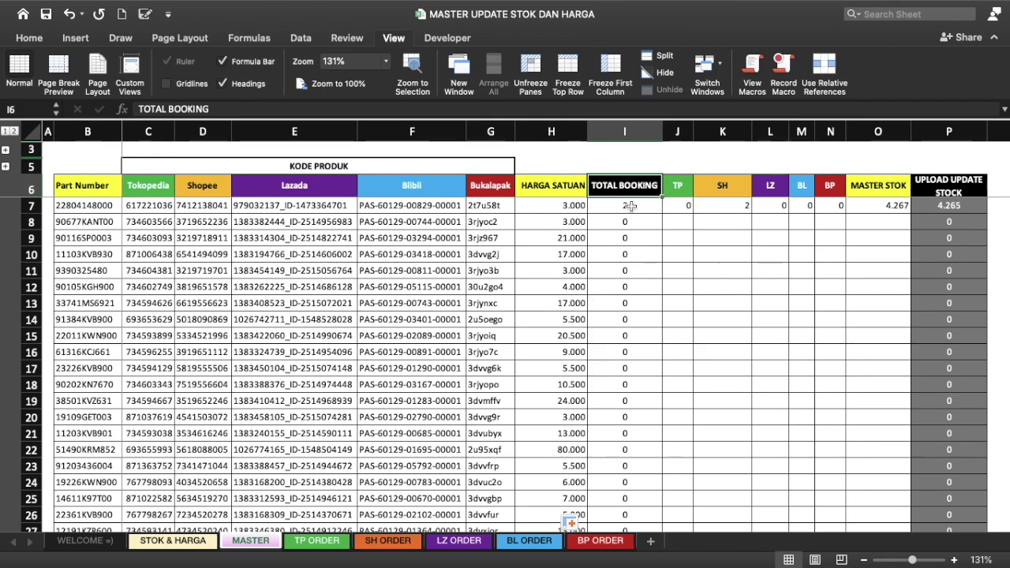
left_click(632, 206)
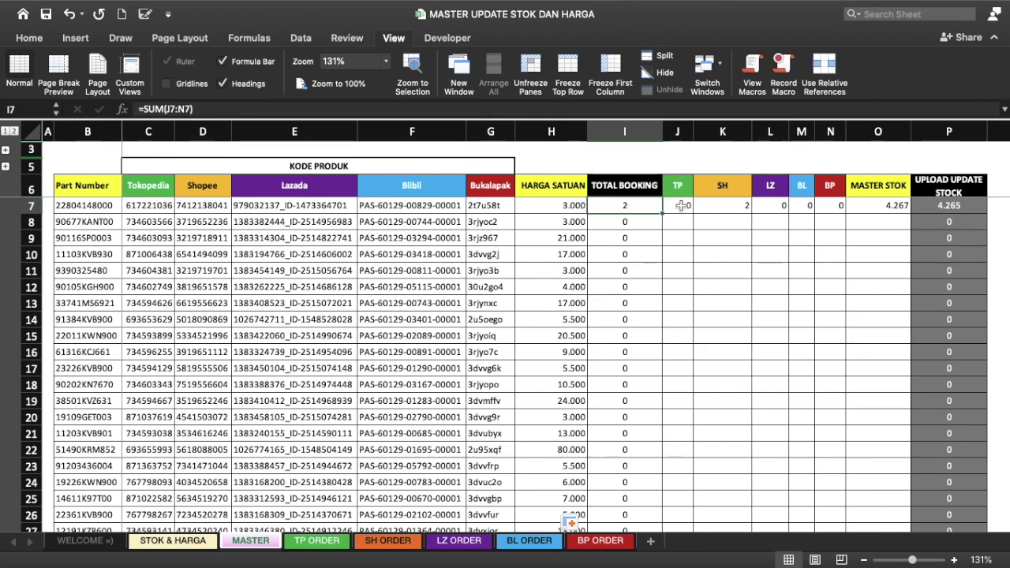
double_click(627, 205)
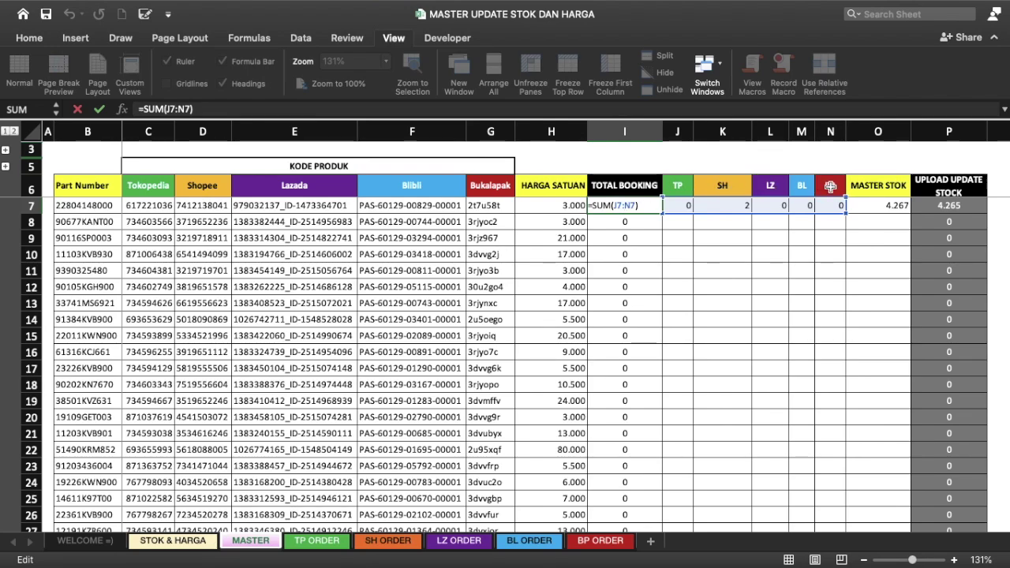
key("Return")
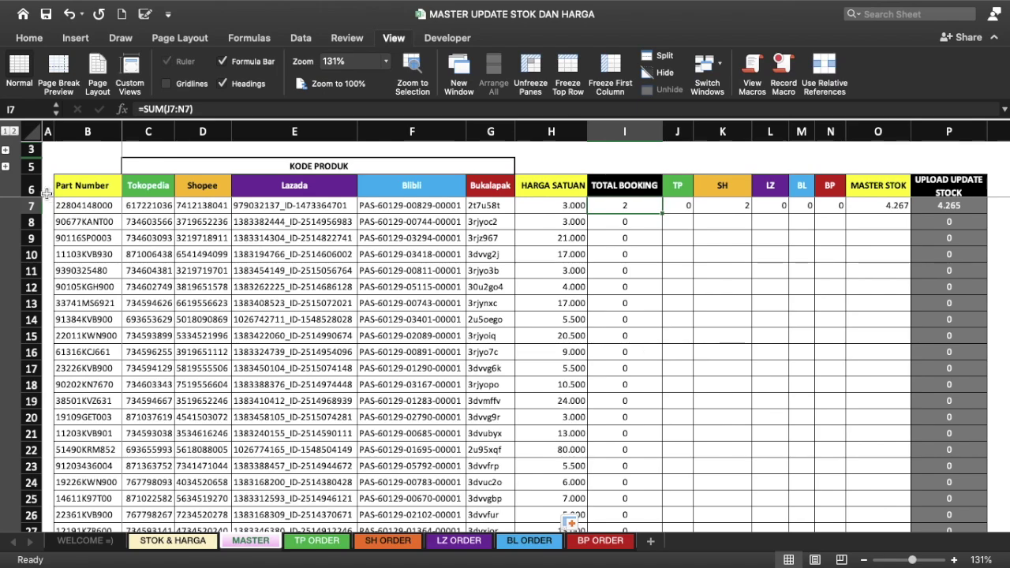
left_click(14, 131)
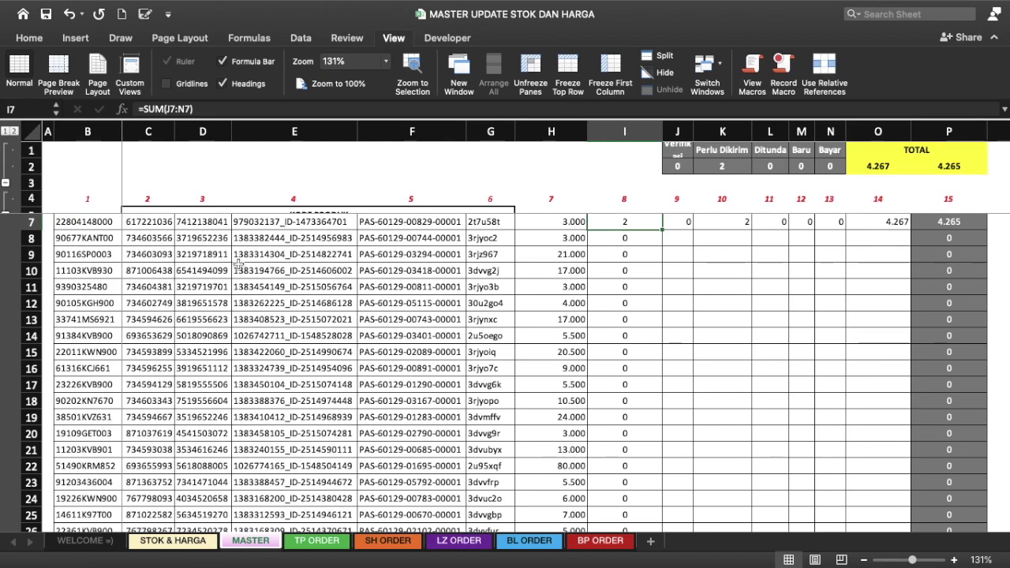
Step: Select cells in the Part Number column B, ending on B4
left_click(99, 196)
left_click(99, 196)
left_click(100, 167)
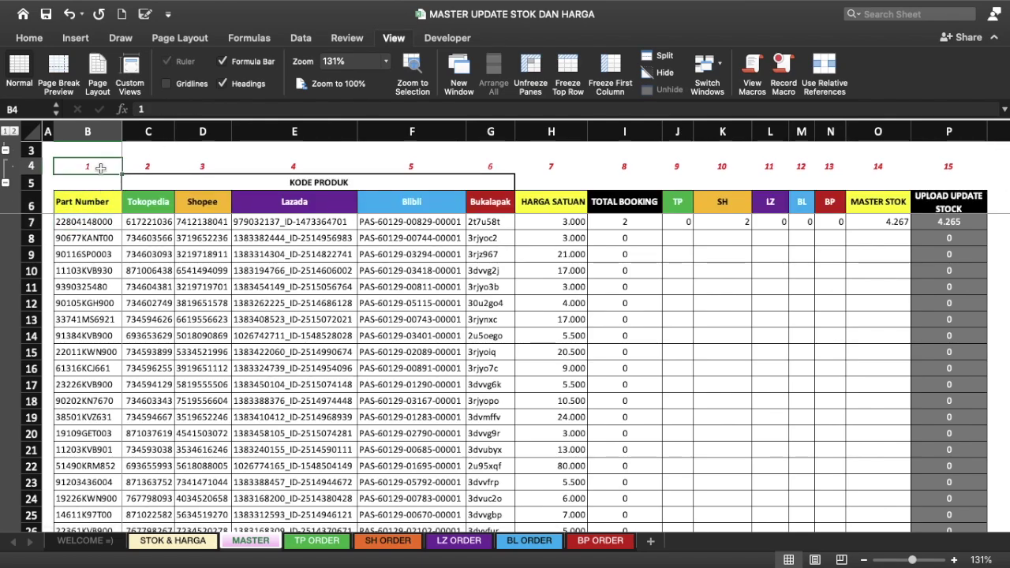
left_click(96, 136)
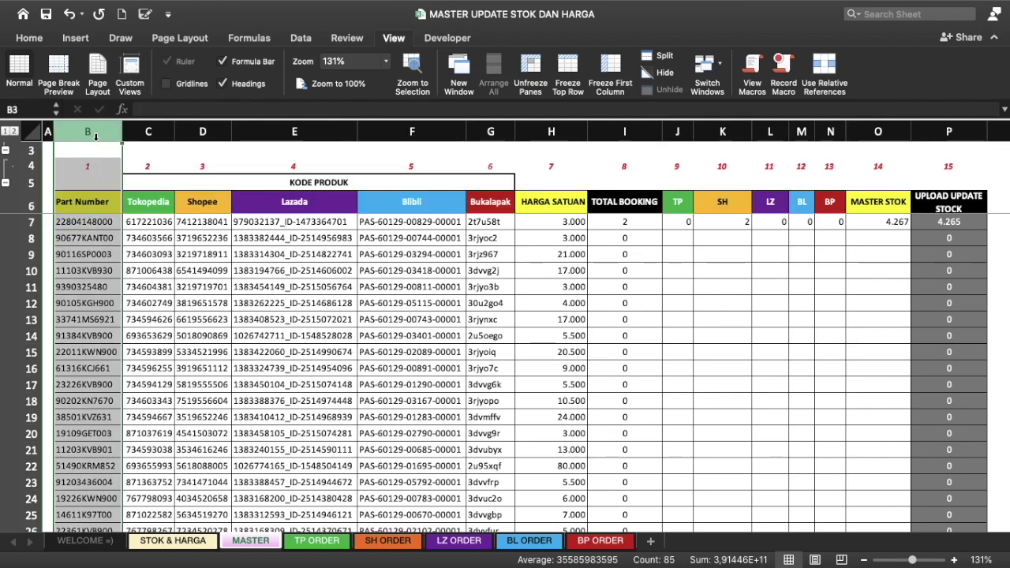
left_click(94, 166)
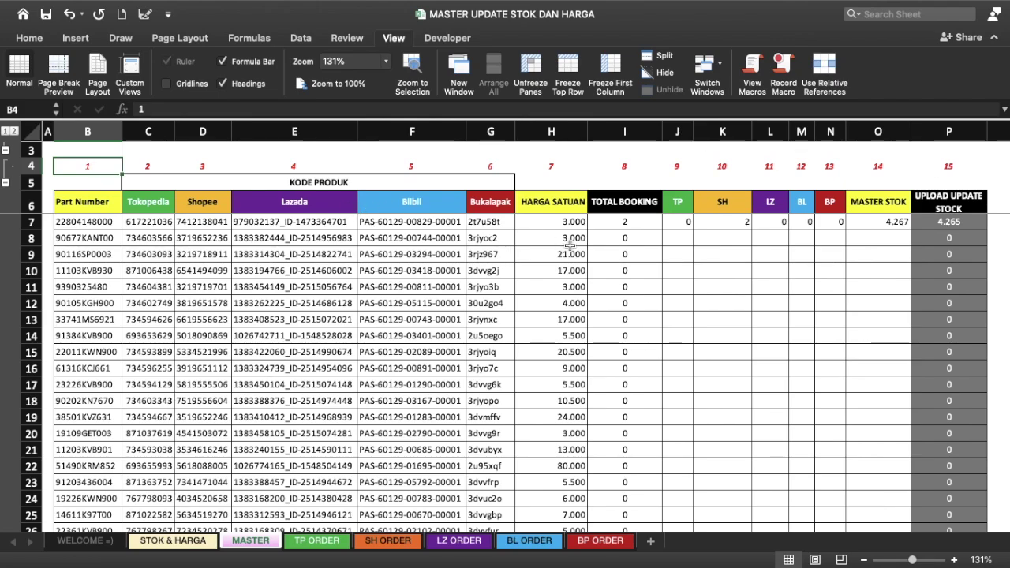
Step: Inspect the TP, SH, LZ, BL and BP formulas in J7 through N7
left_click(688, 225)
left_click(743, 223)
left_click(778, 223)
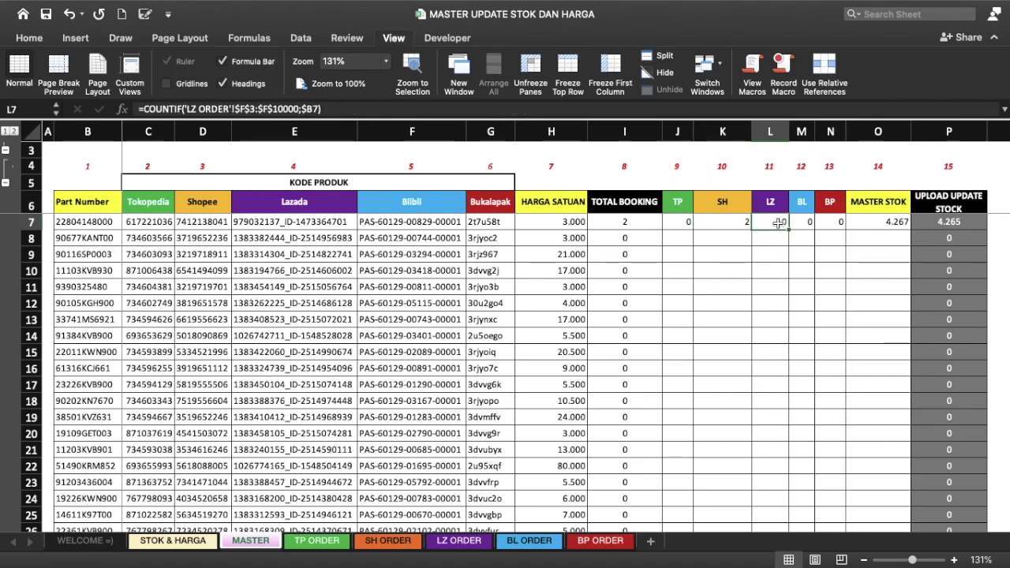
left_click(809, 225)
left_click(833, 224)
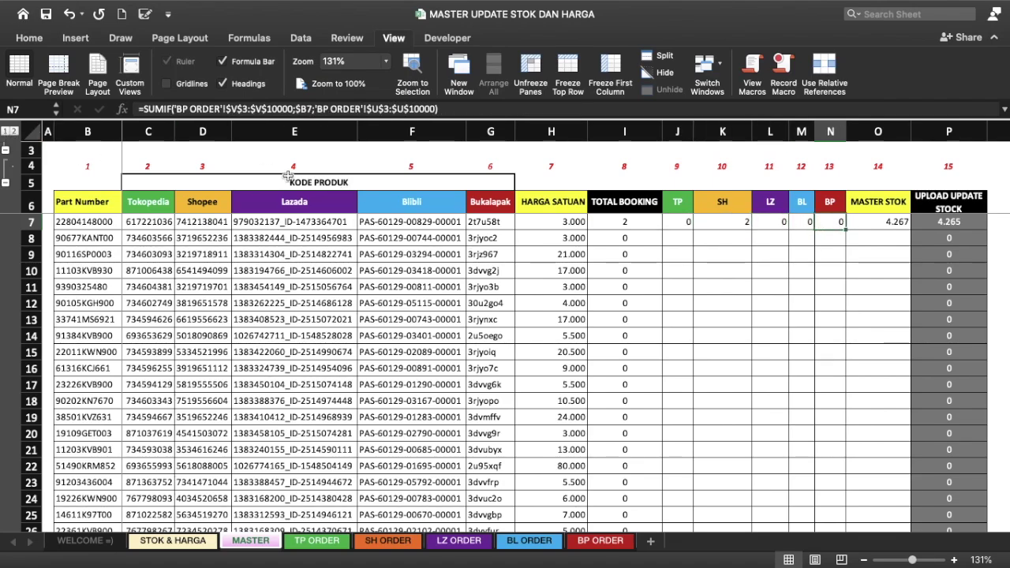
Step: Expand the grouped header rows and unfreeze the sheet's panes
left_click(7, 131)
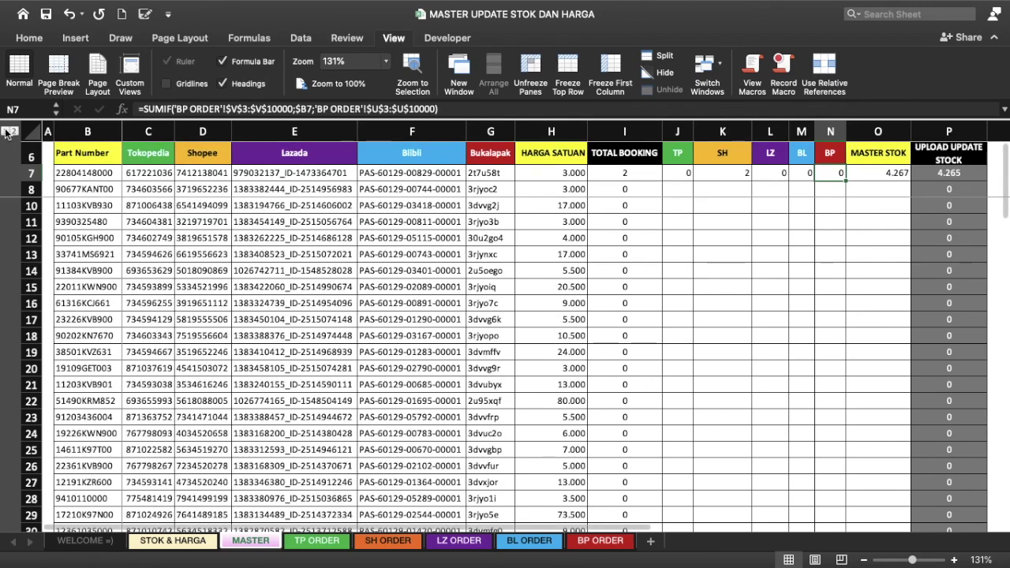
left_click(16, 131)
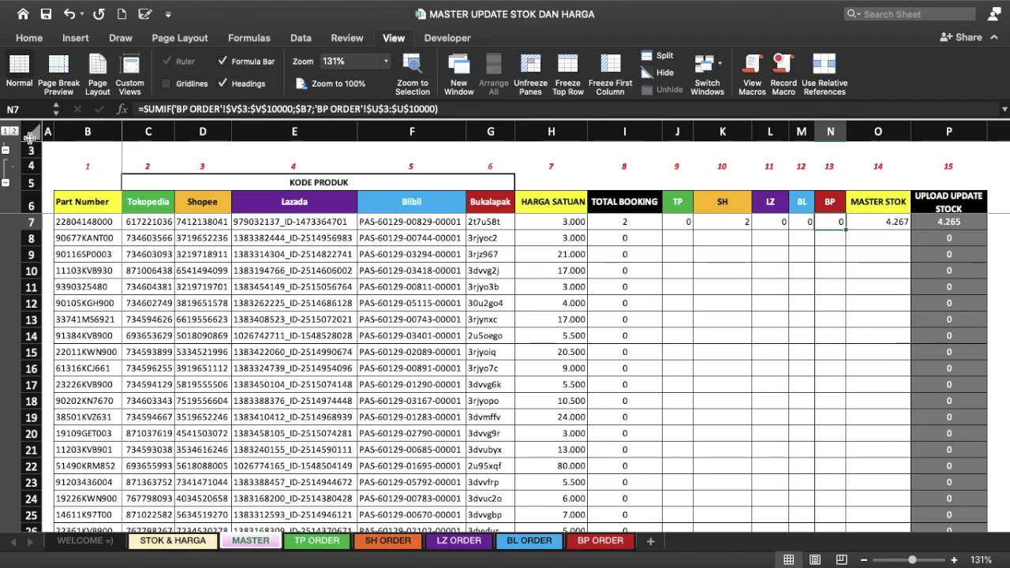
left_click(63, 149)
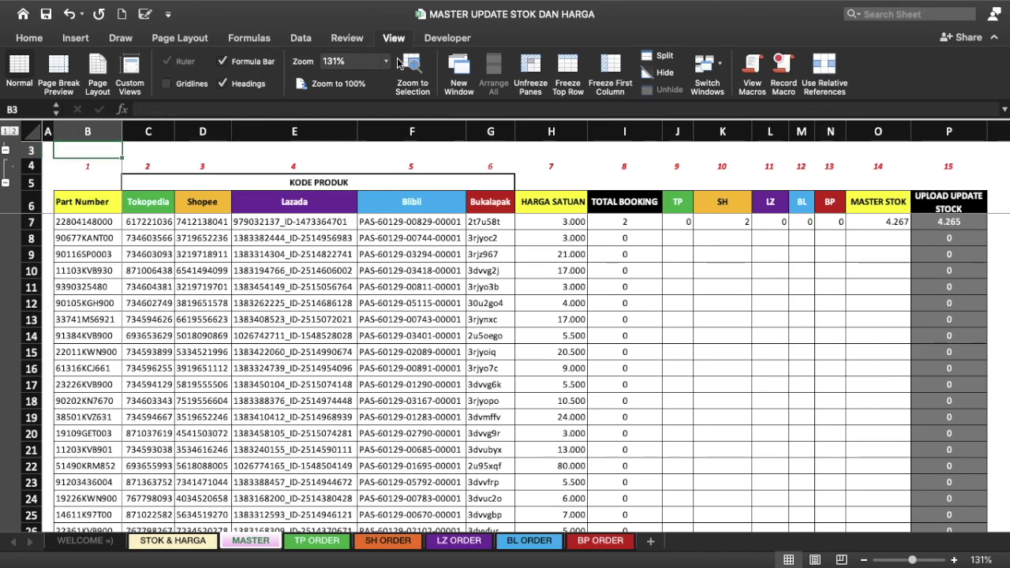
left_click(530, 71)
Step: Make row 1 taller and column J wider to fit the payment-verification heading
scroll(479, 179, "up", 2)
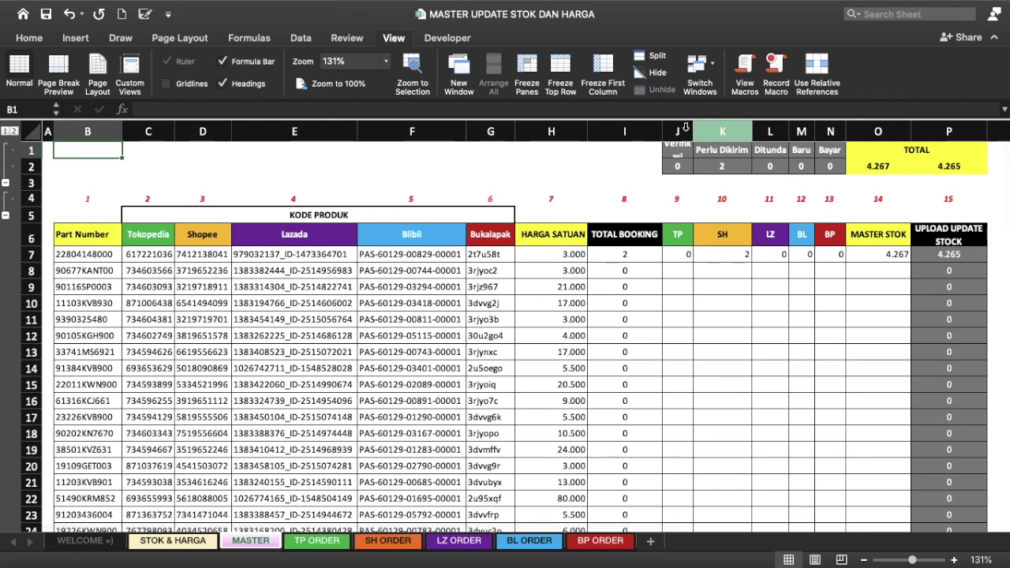
left_click(676, 155)
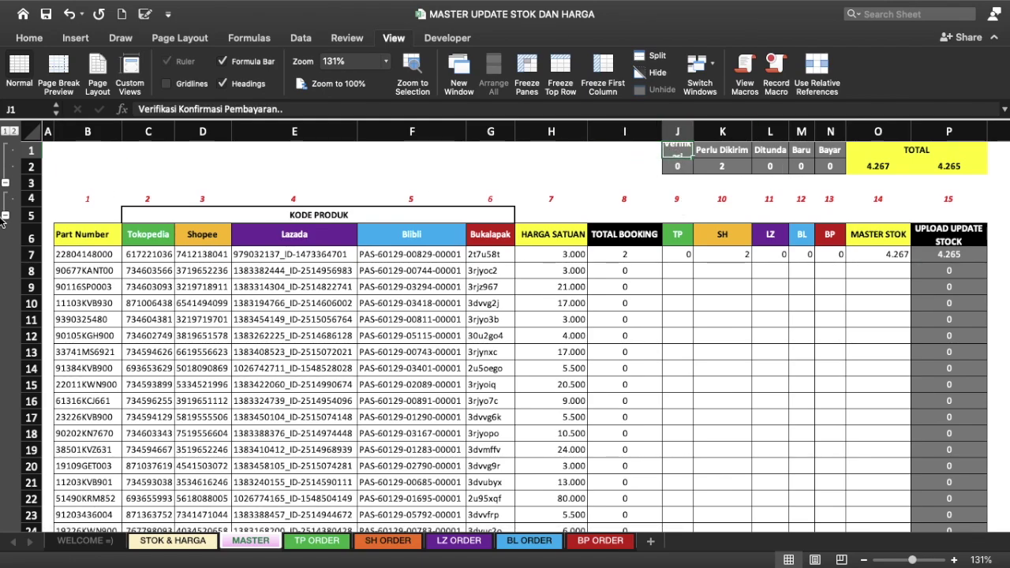
left_click_drag(27, 160, 27, 209)
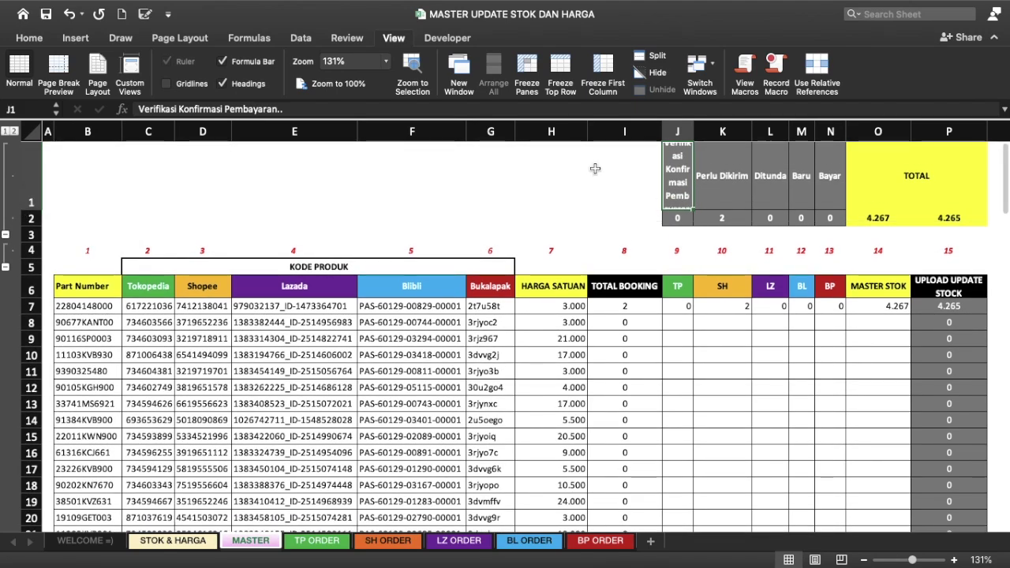
left_click_drag(694, 132, 774, 130)
left_click_drag(804, 129, 804, 128)
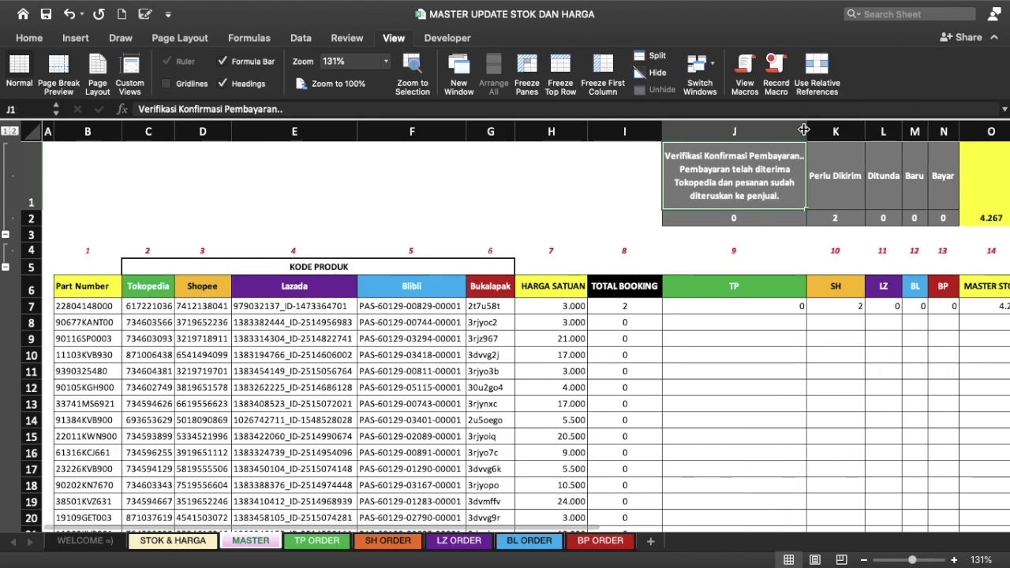
Step: Review the status headings and counts in J1:N2, including the Bayar sum formula
scroll(791, 190, "right", 2)
scroll(792, 189, "right", 1)
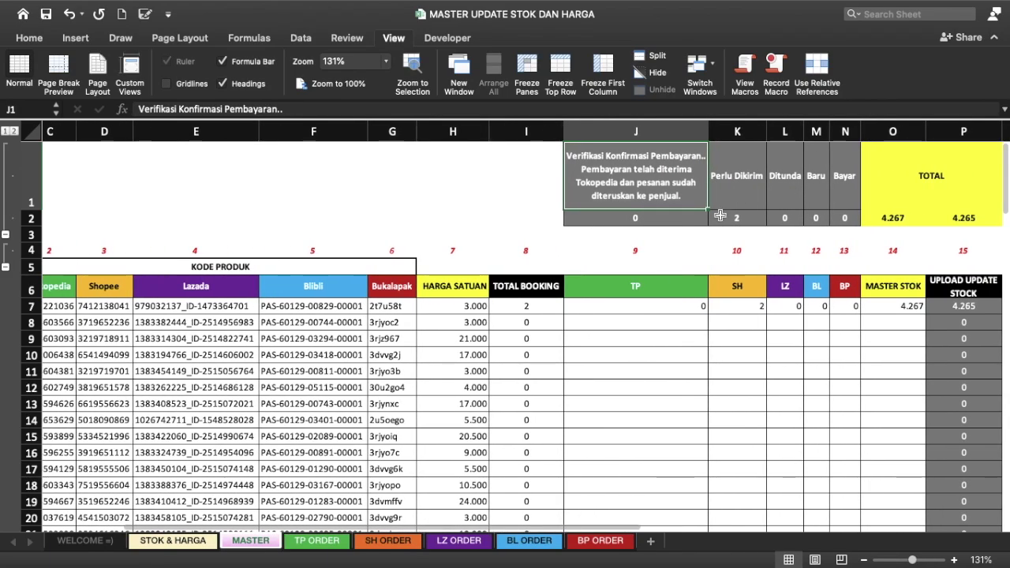
left_click(852, 221, "shift")
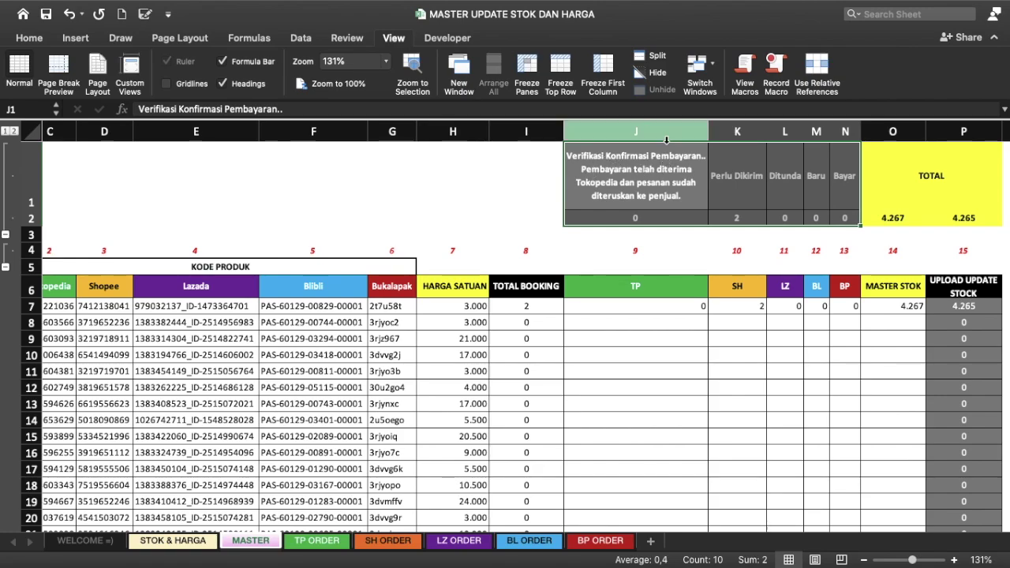
left_click(847, 217)
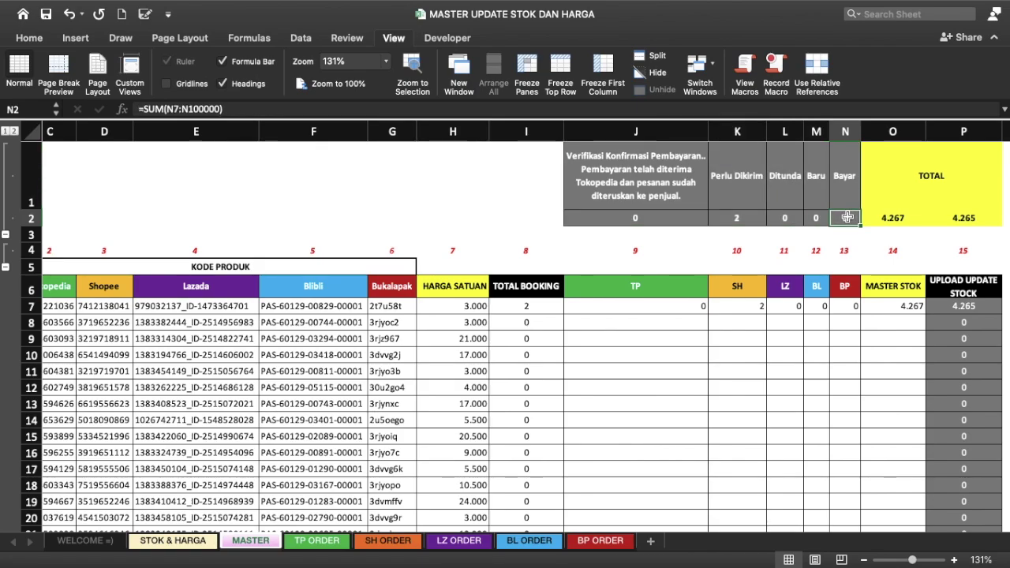
left_click(677, 188)
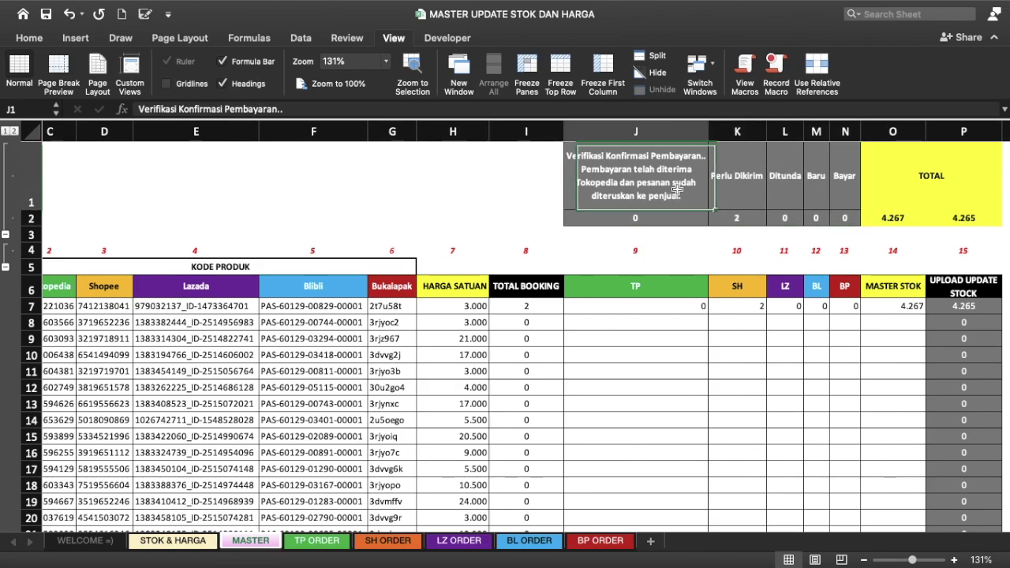
left_click(732, 173)
left_click(784, 167)
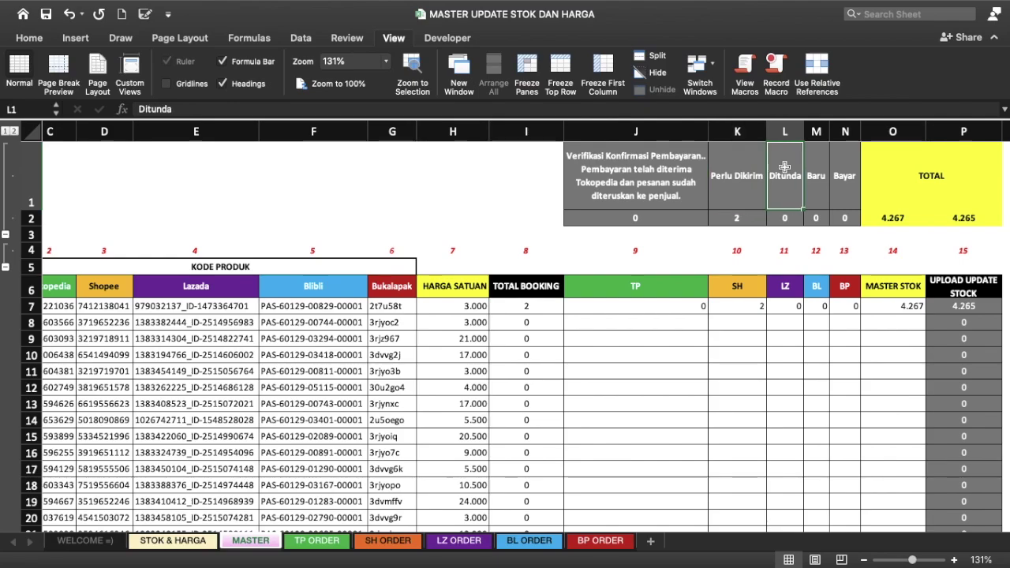
left_click(626, 177)
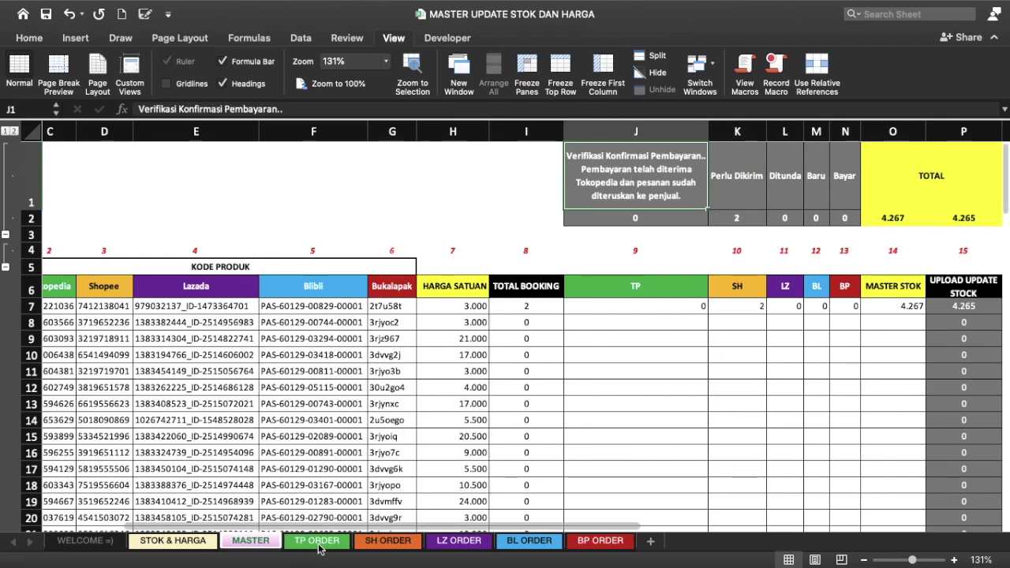
Step: Look through the TP, SH, LZ, BL and BP ORDER sheets, ending on BP ORDER
left_click(319, 548)
left_click(391, 192)
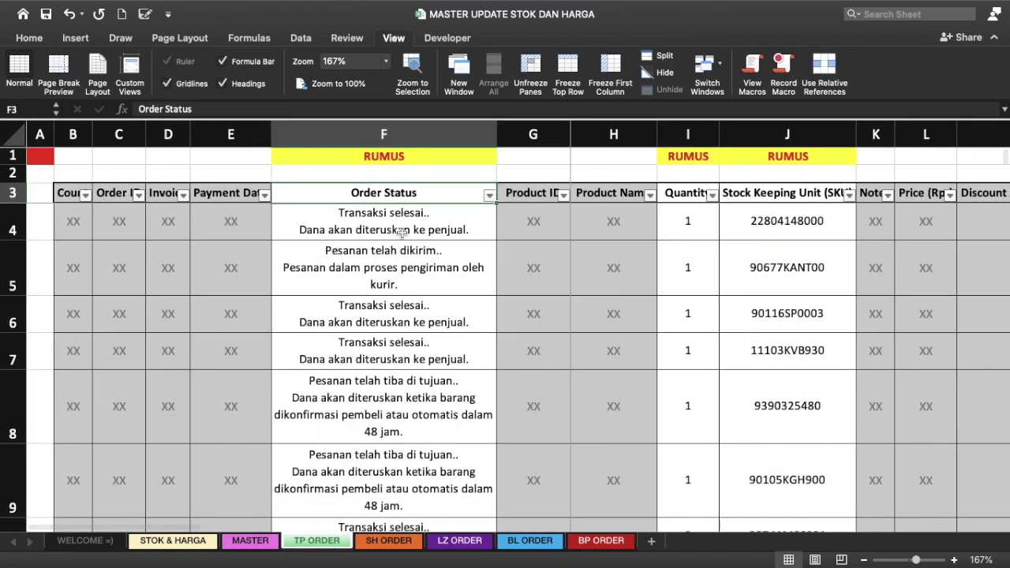
left_click(387, 541)
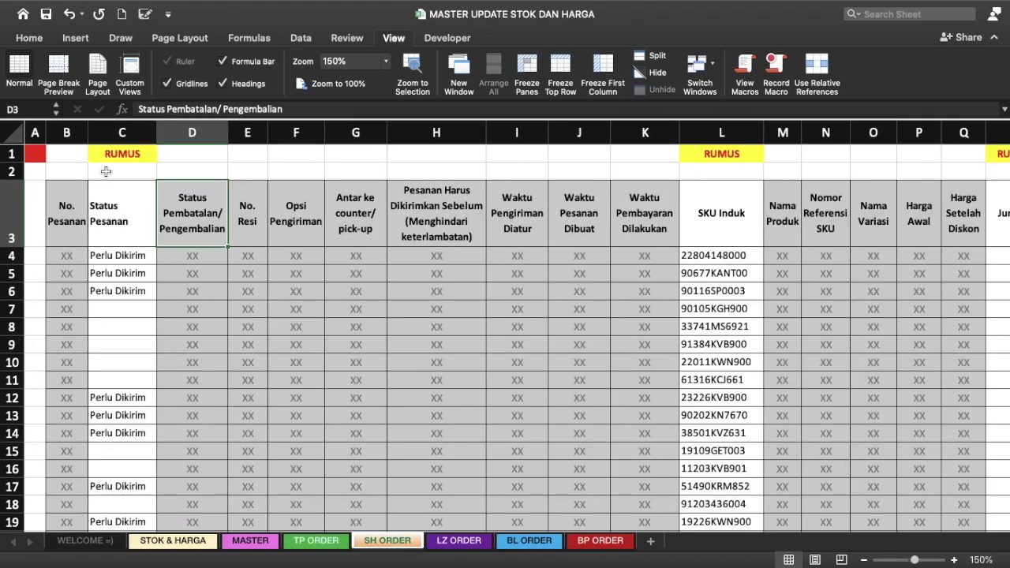
left_click(459, 541)
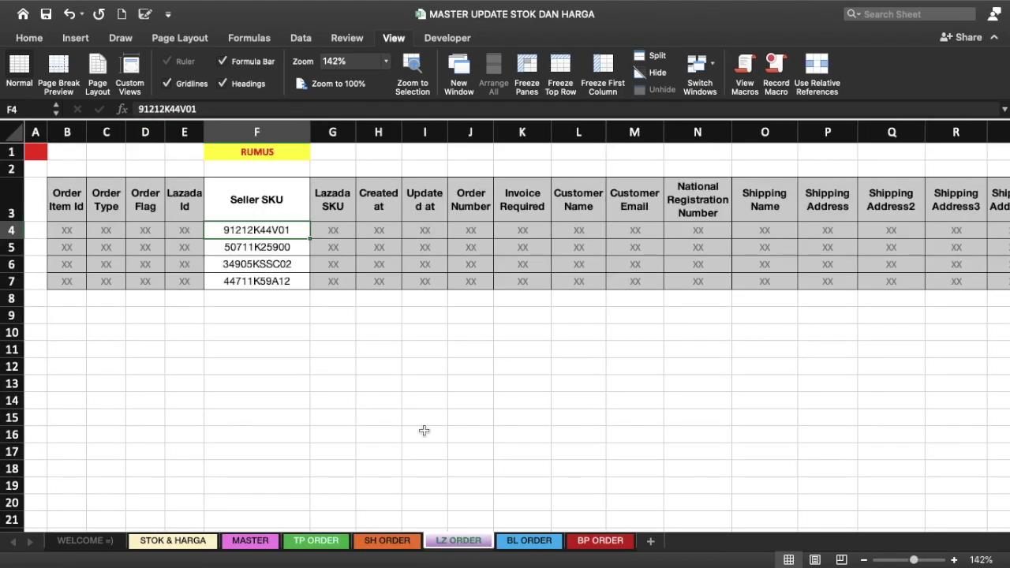
left_click(530, 541)
left_click(601, 541)
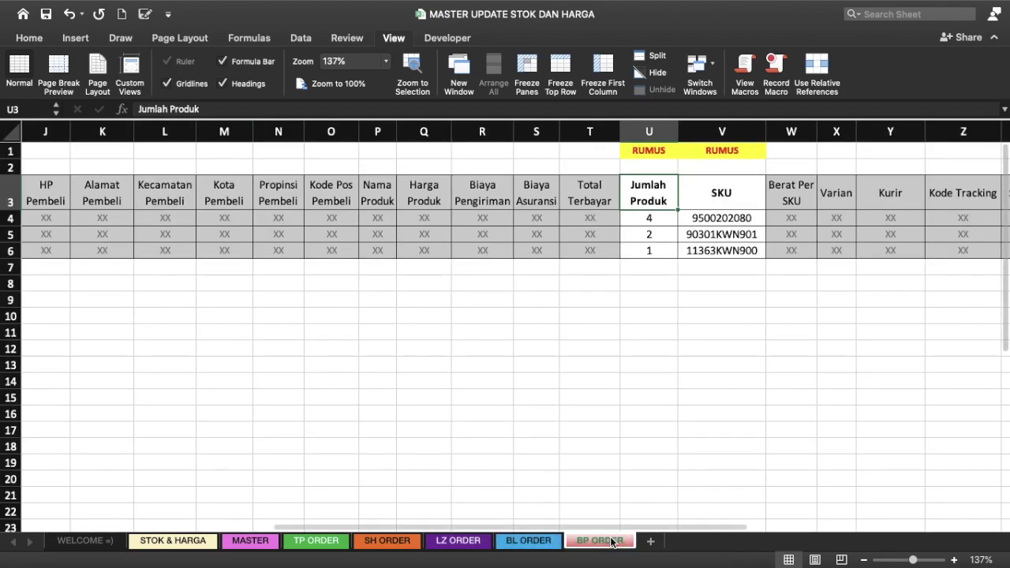
scroll(630, 364, "left", 10)
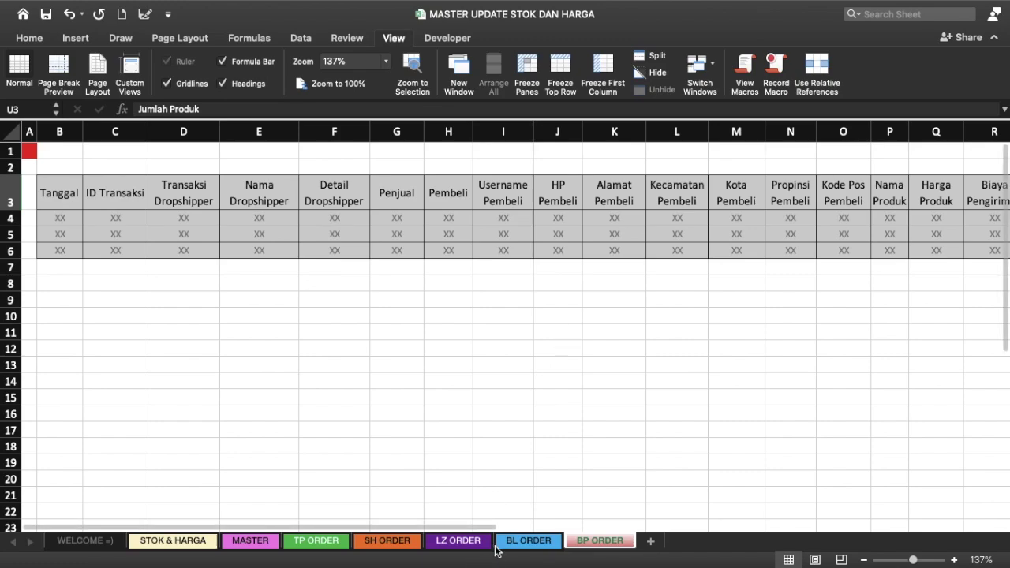
Step: On BL ORDER, check the empty No. Awb cells D6–D9, then return to MASTER
left_click(458, 540)
left_click(528, 540)
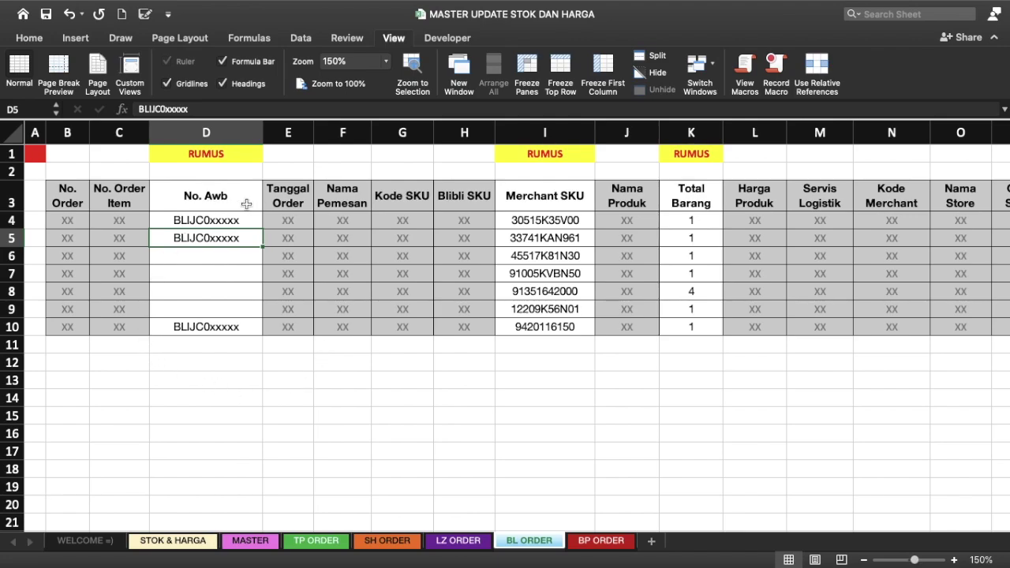
left_click(232, 369)
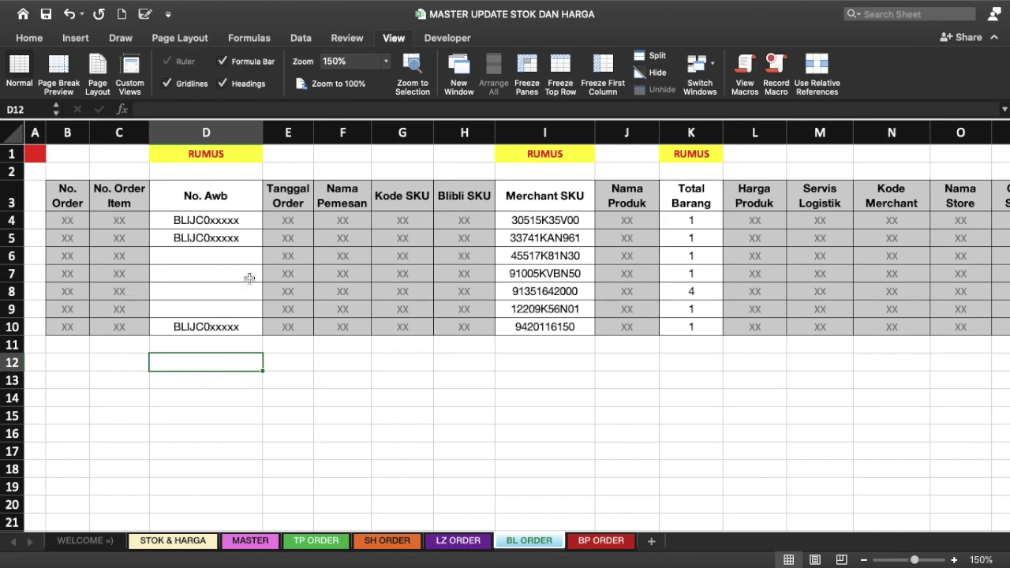
left_click(218, 247)
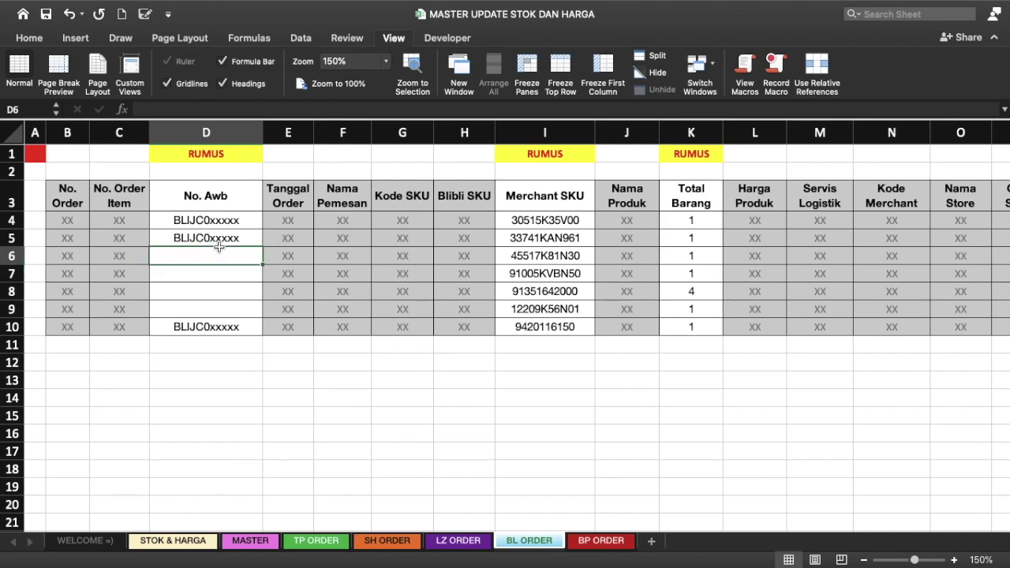
left_click(214, 276)
left_click(209, 304)
left_click(223, 277)
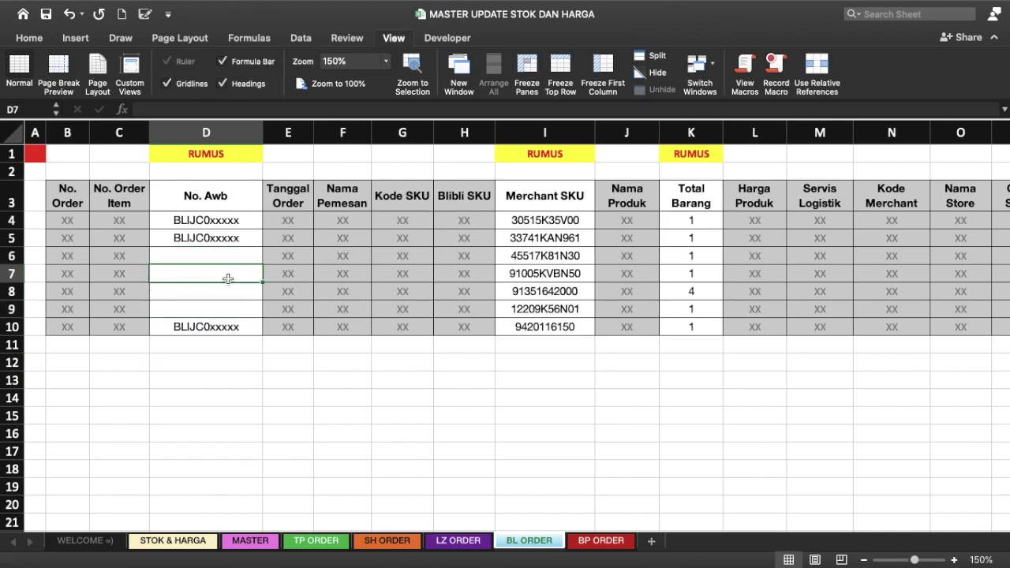
left_click(241, 259)
left_click(227, 272)
left_click(218, 298)
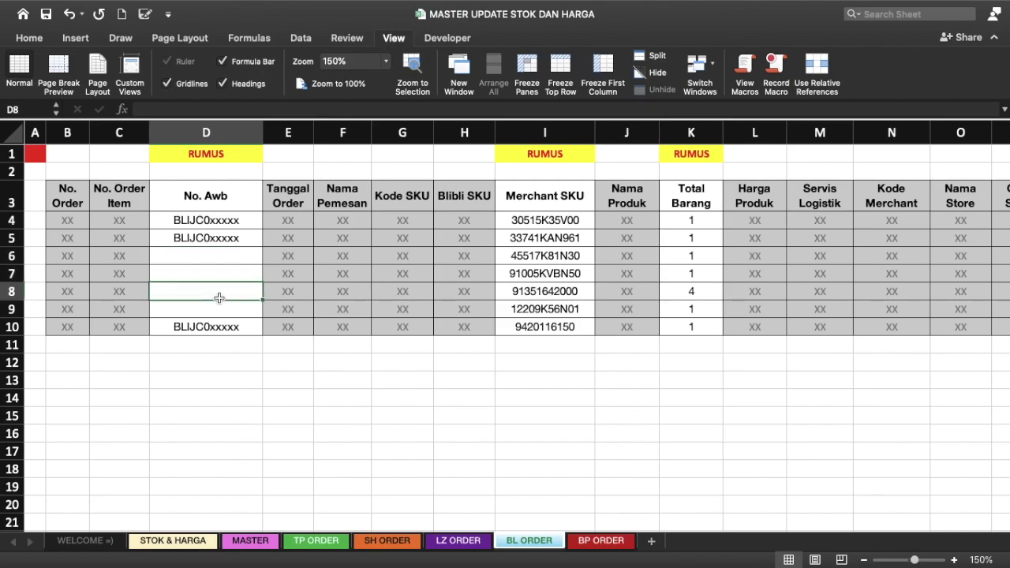
left_click(247, 309)
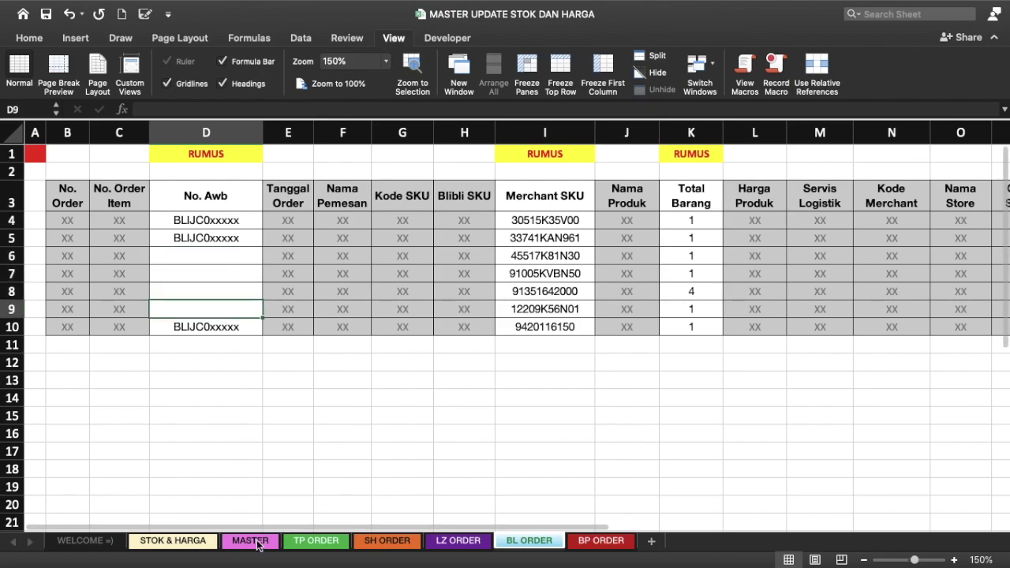
left_click(259, 543)
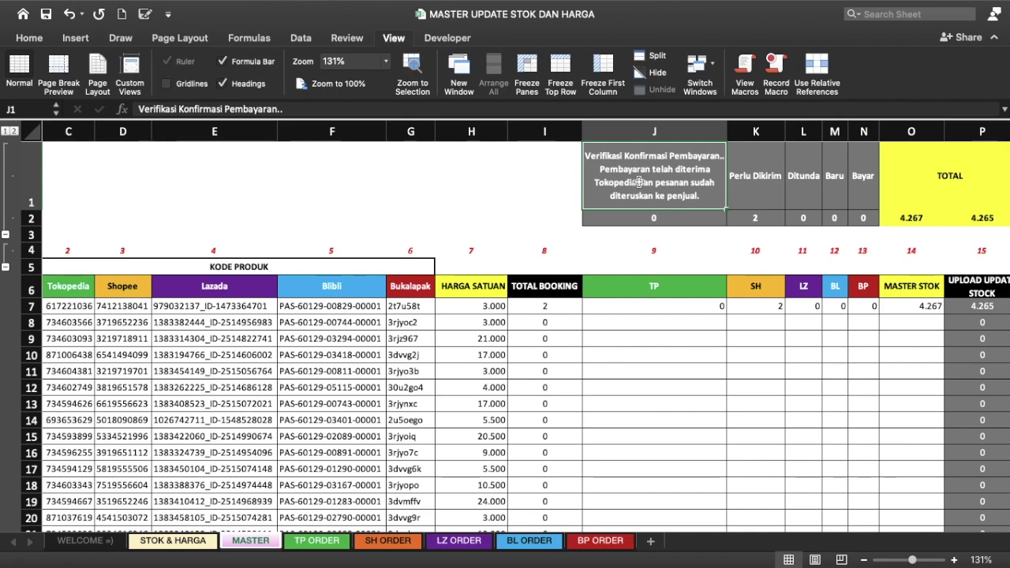
scroll(639, 182, "right", 1)
scroll(639, 182, "right", 1)
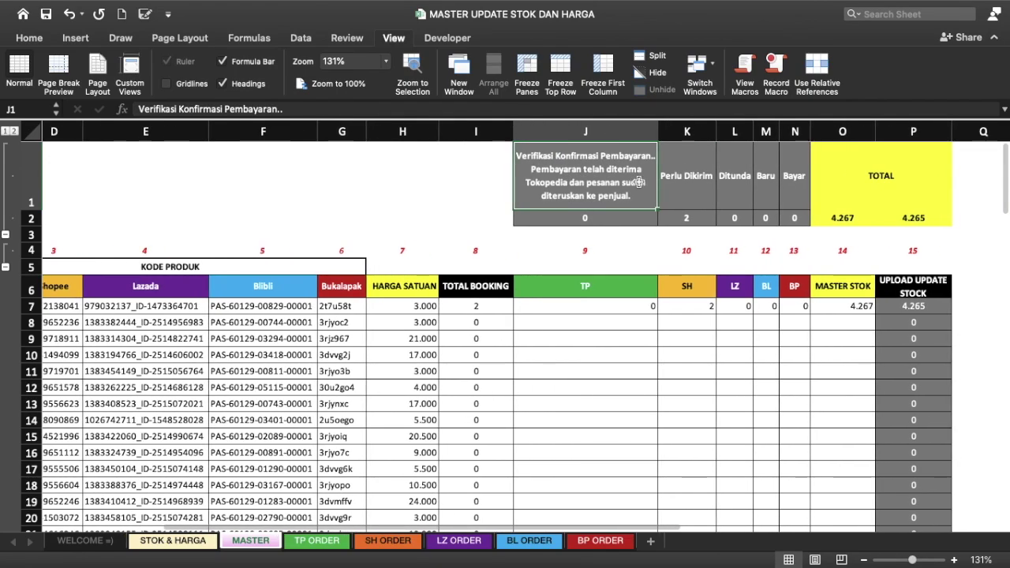
left_click(472, 289)
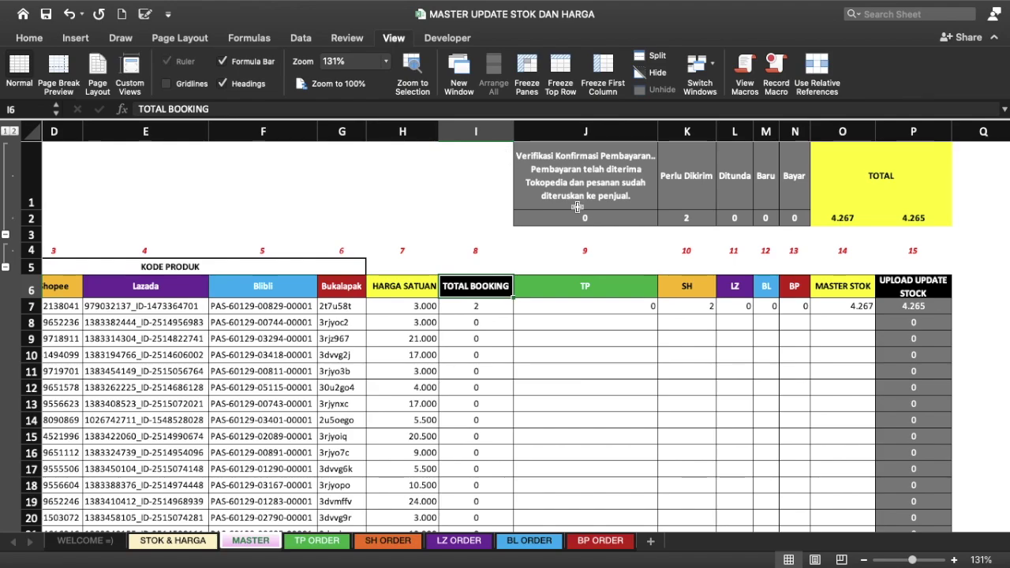
left_click(606, 285)
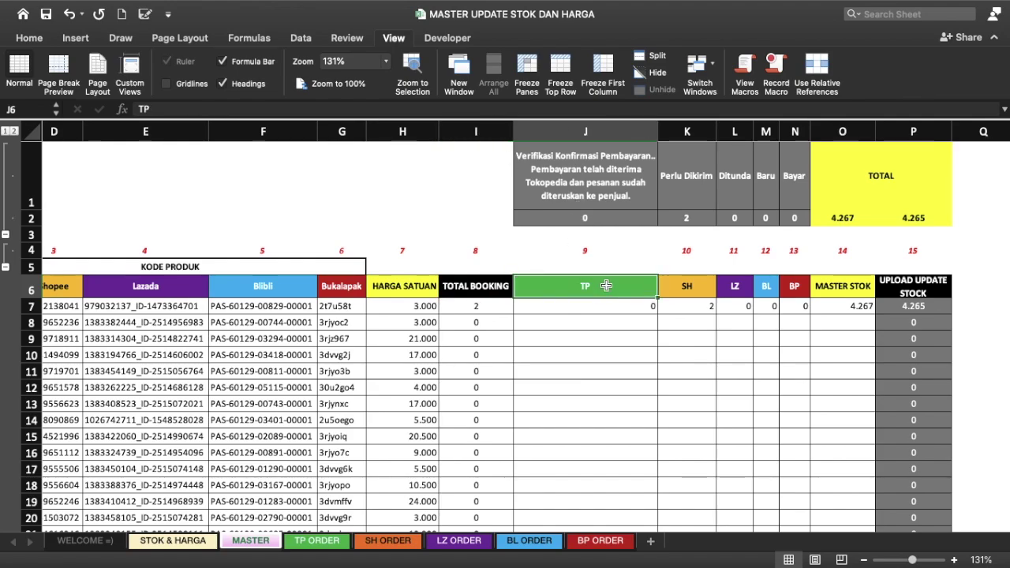
left_click(598, 178)
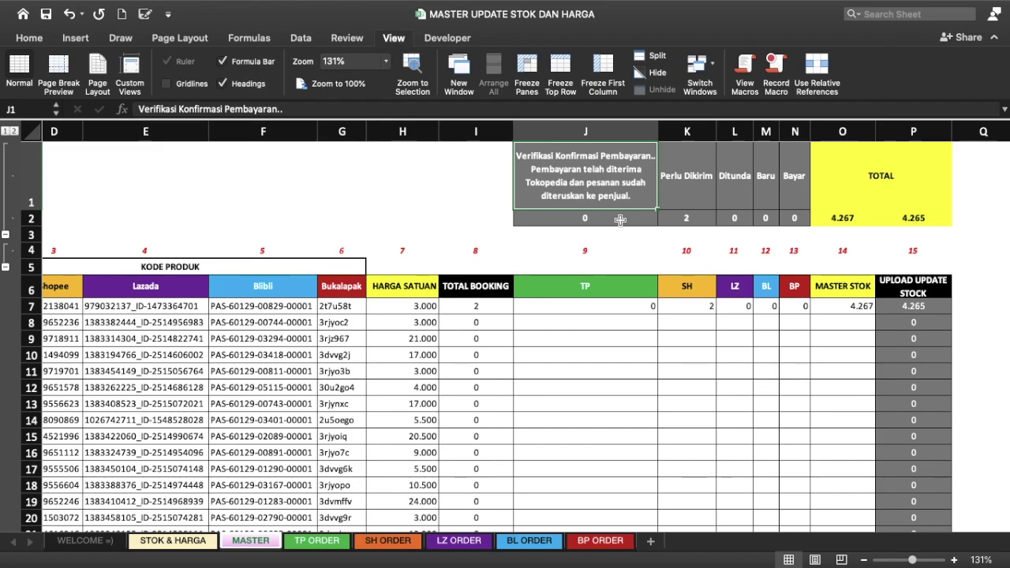
left_click(700, 176)
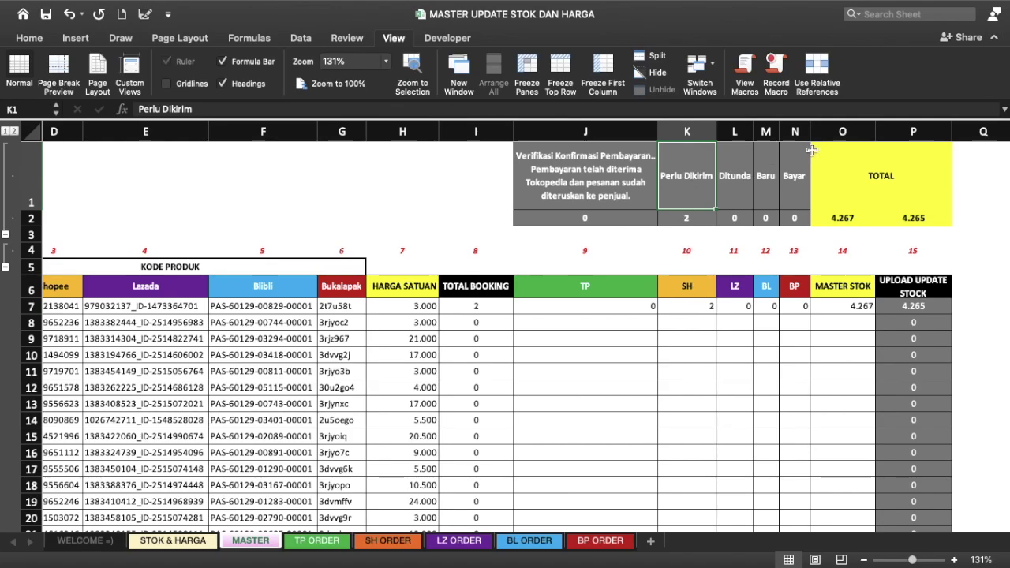
left_click(745, 167)
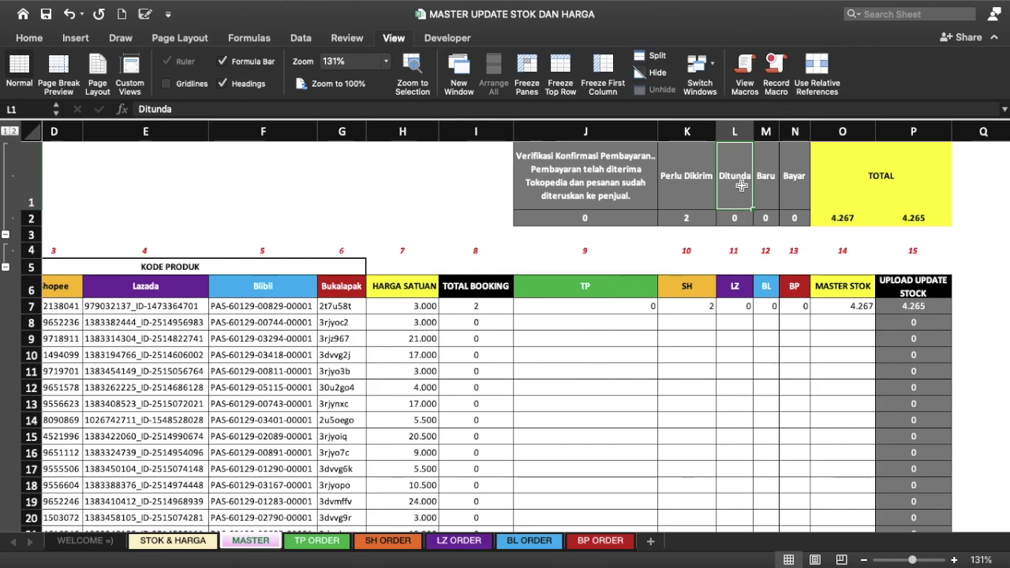
left_click(798, 167)
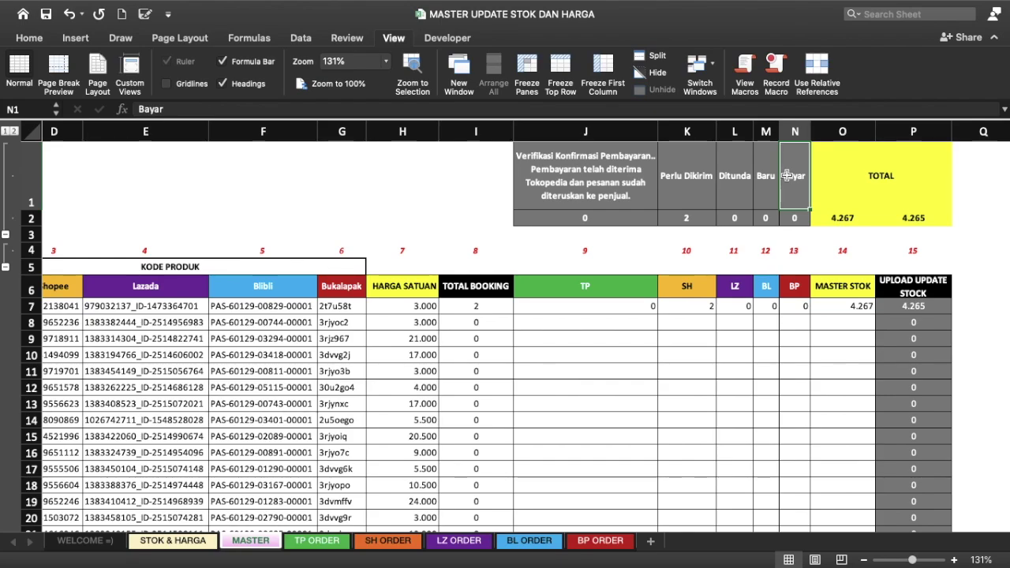
left_click(769, 178)
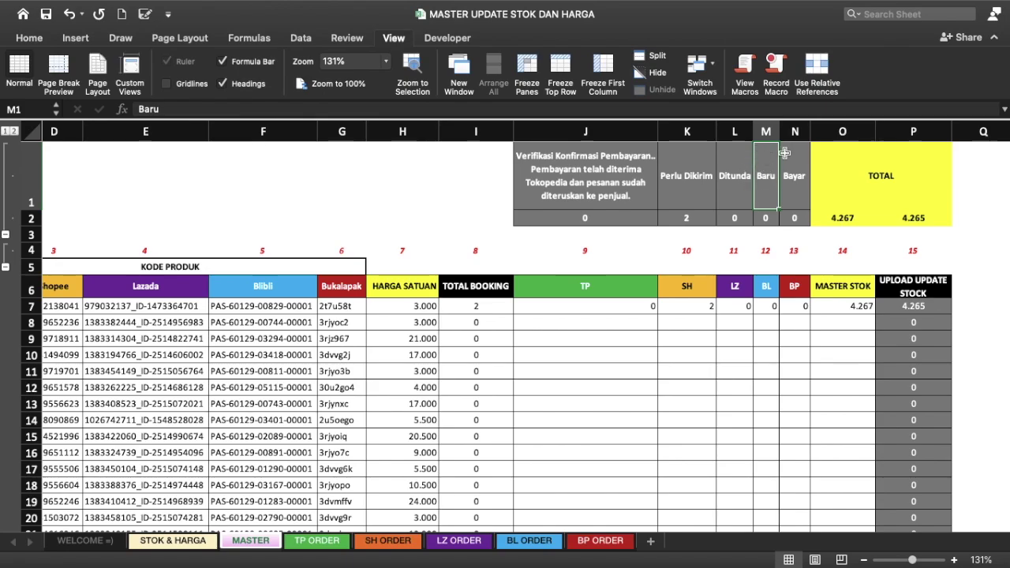
left_click(593, 159)
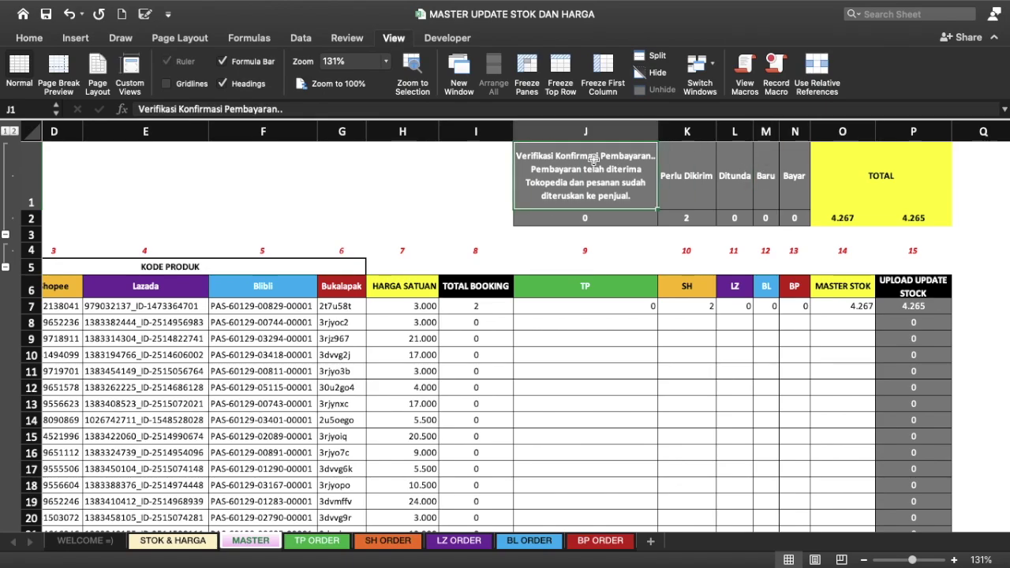
left_click(686, 174, "super")
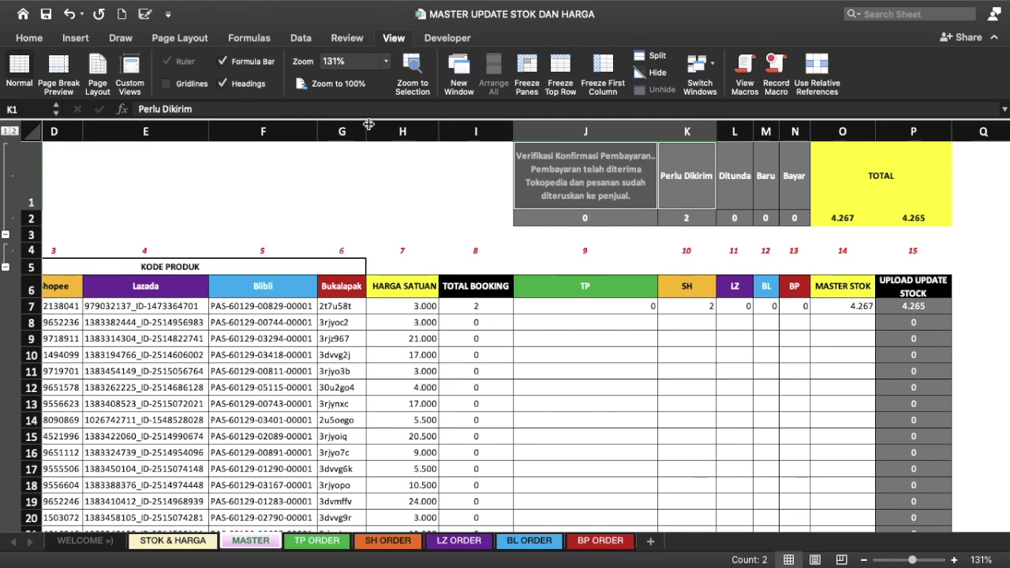
left_click(593, 306)
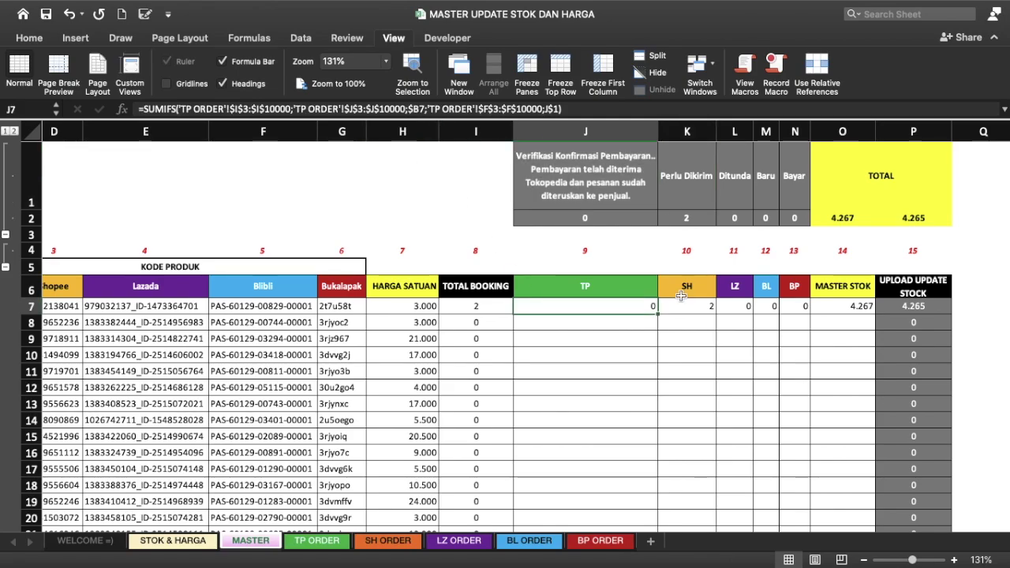
left_click(681, 296)
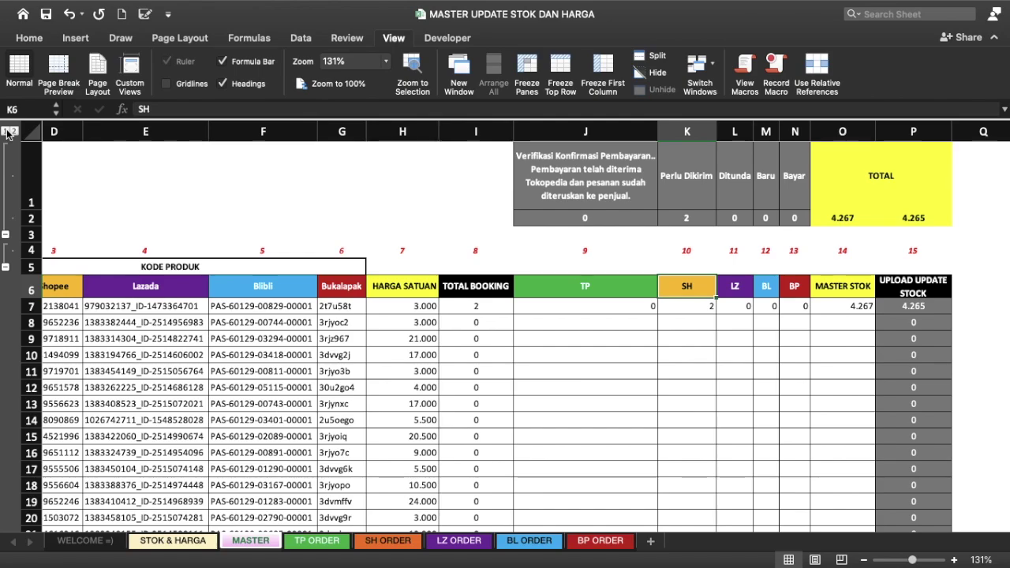
left_click(536, 311)
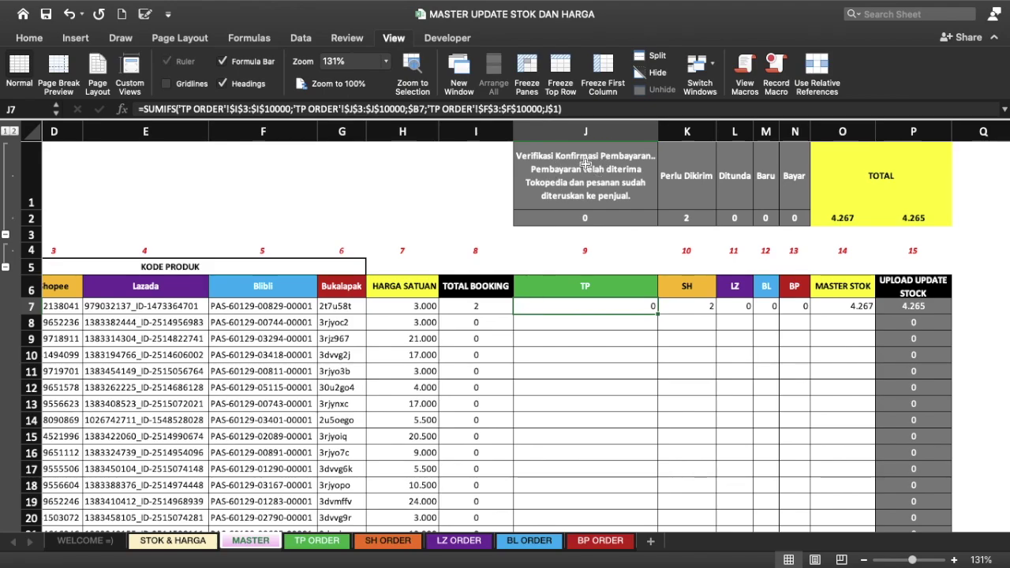
left_click(214, 110)
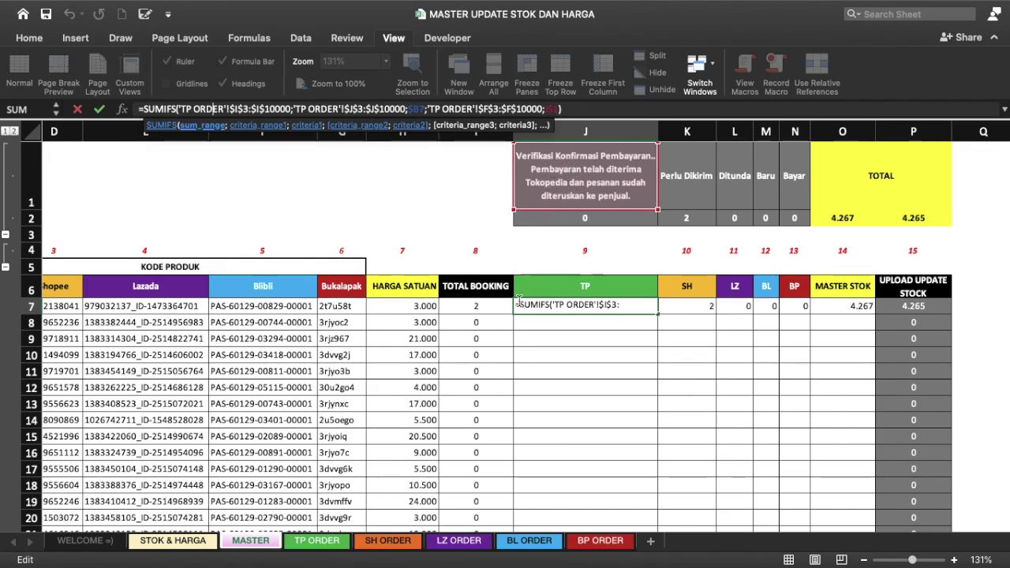
key("Return")
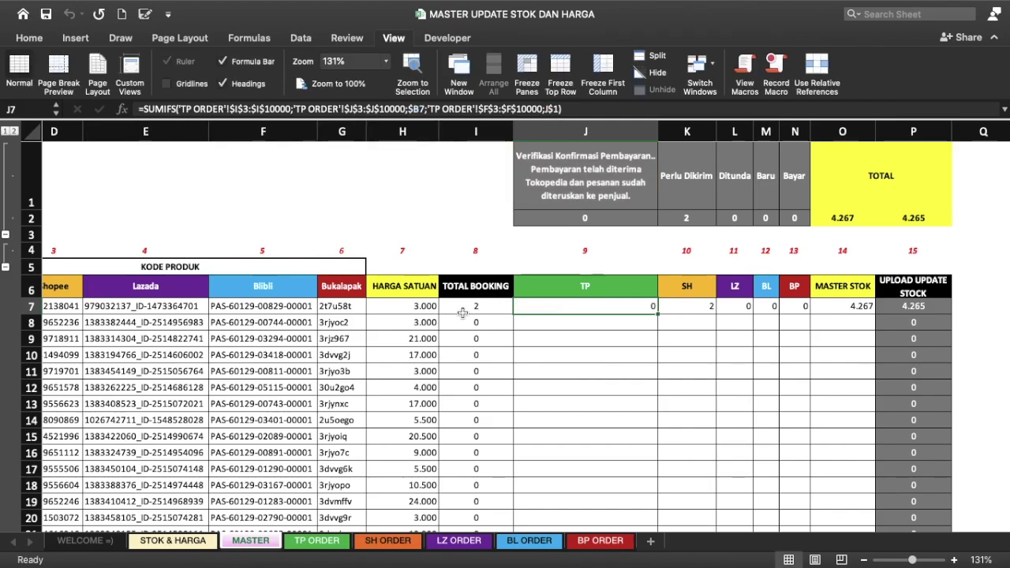
left_click(309, 109)
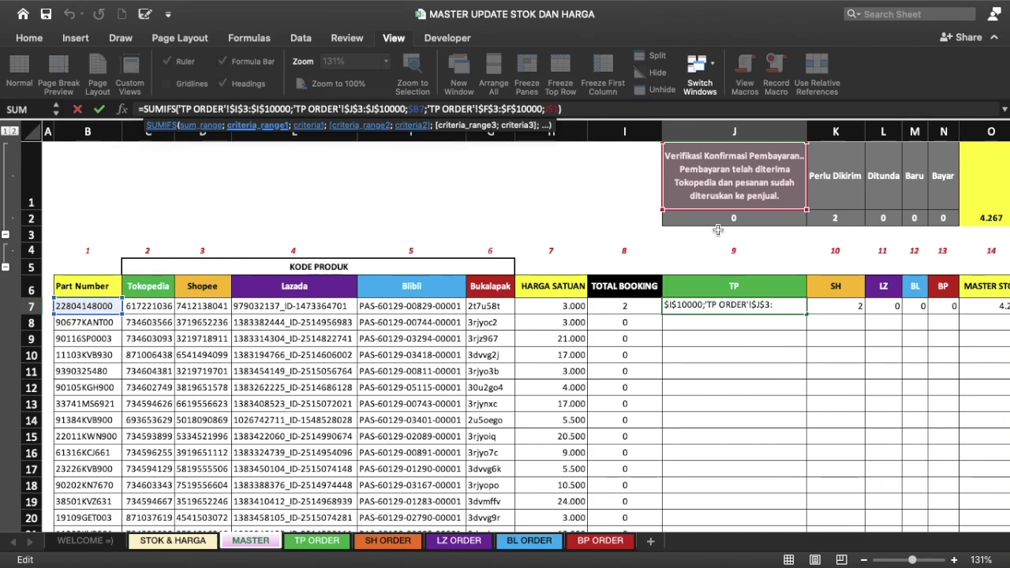
key("Return")
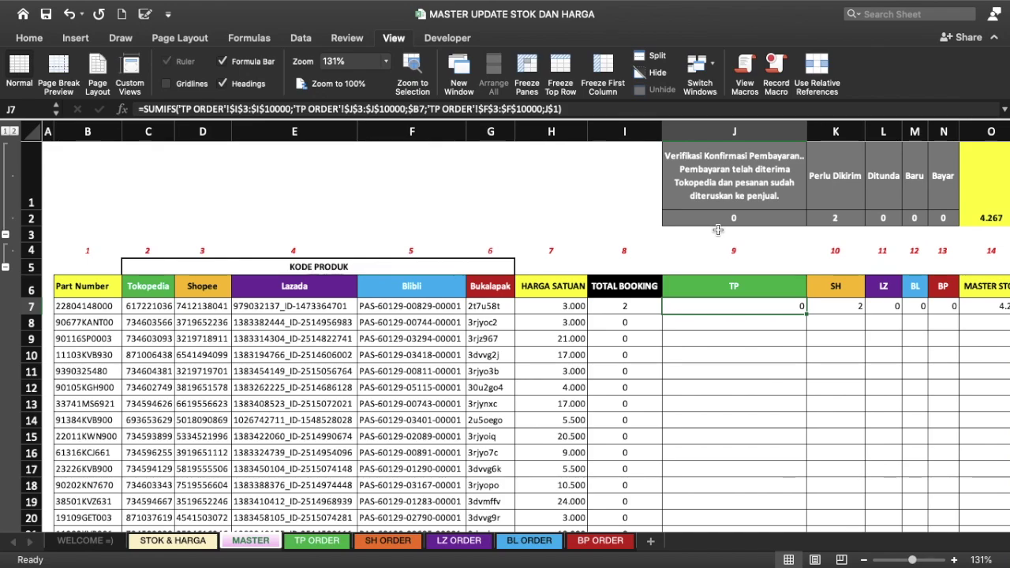
Step: Start J7's SUMIFS with sum range 'TP ORDER'!I3:I10000 and criteria range J3:J10000
type("=S")
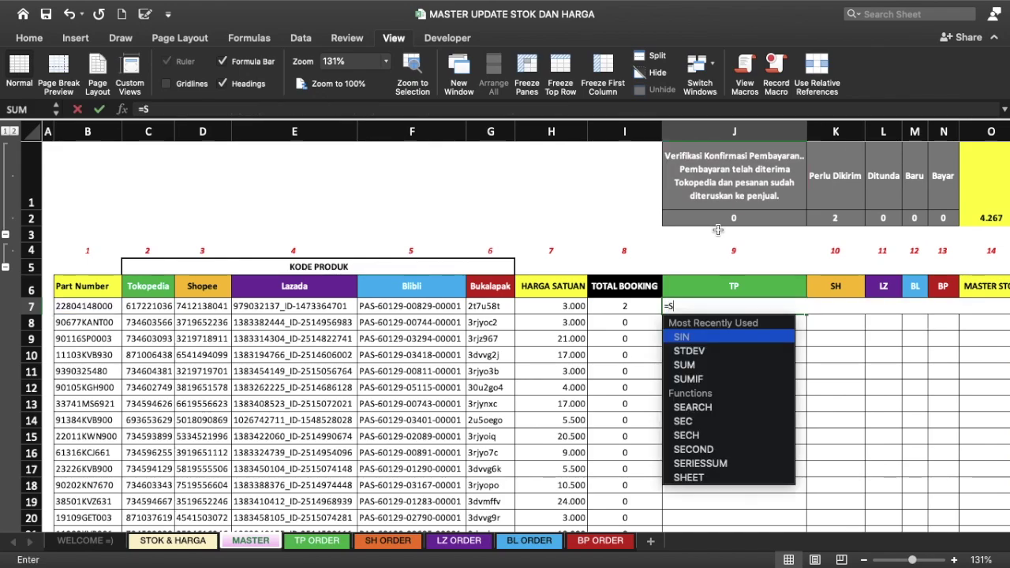
type("UMIFS")
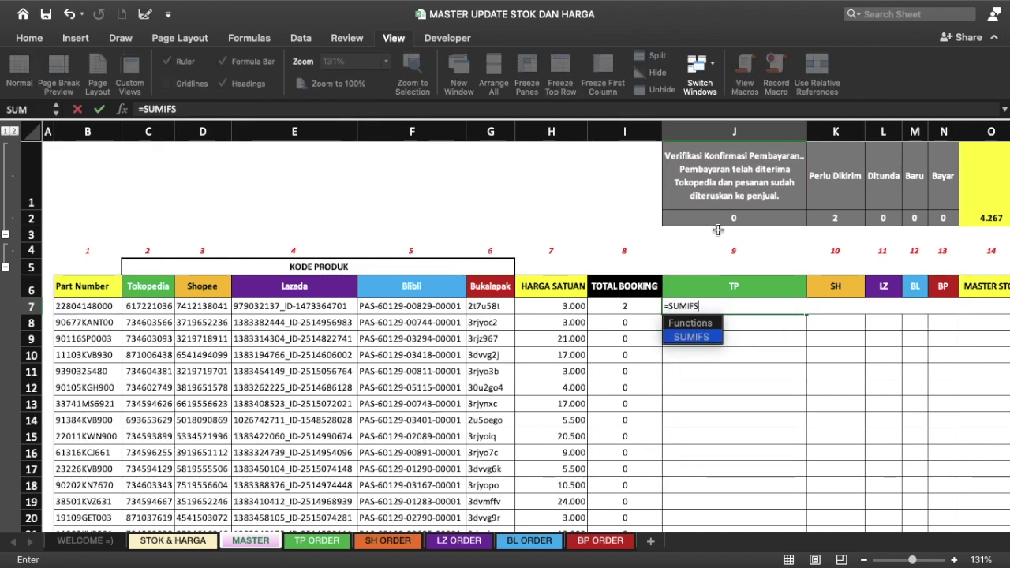
type("(")
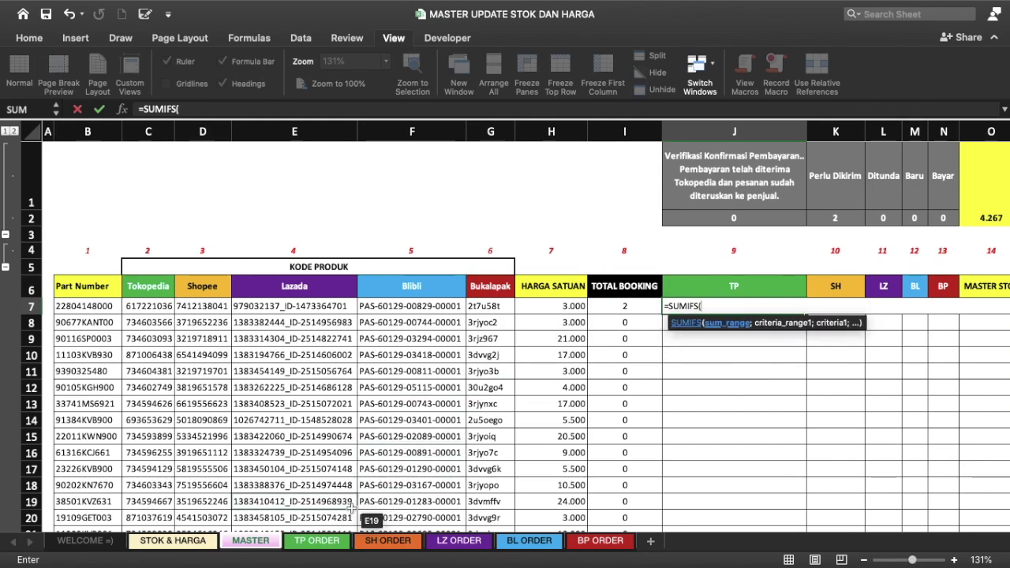
left_click(318, 540)
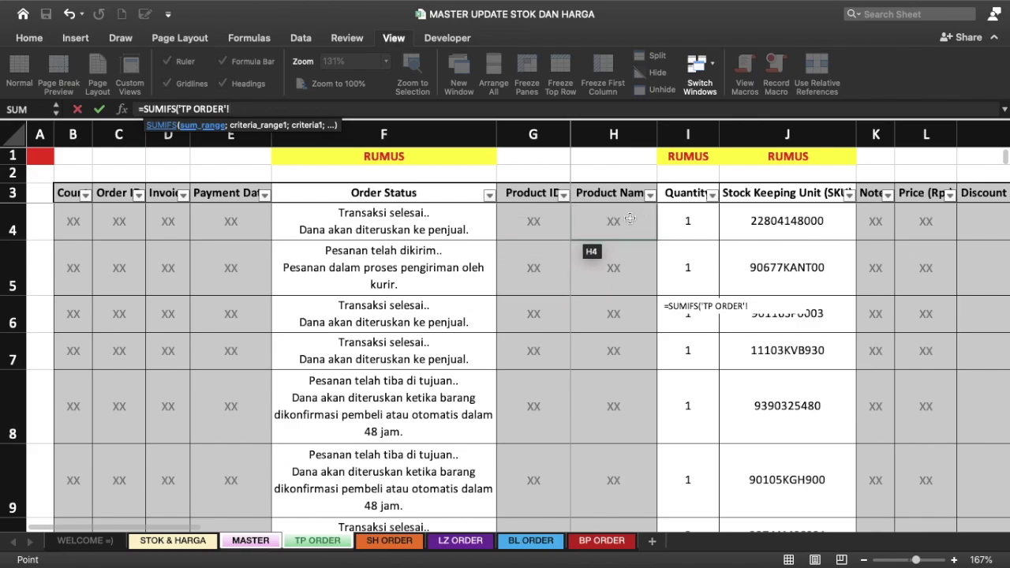
left_click(677, 195)
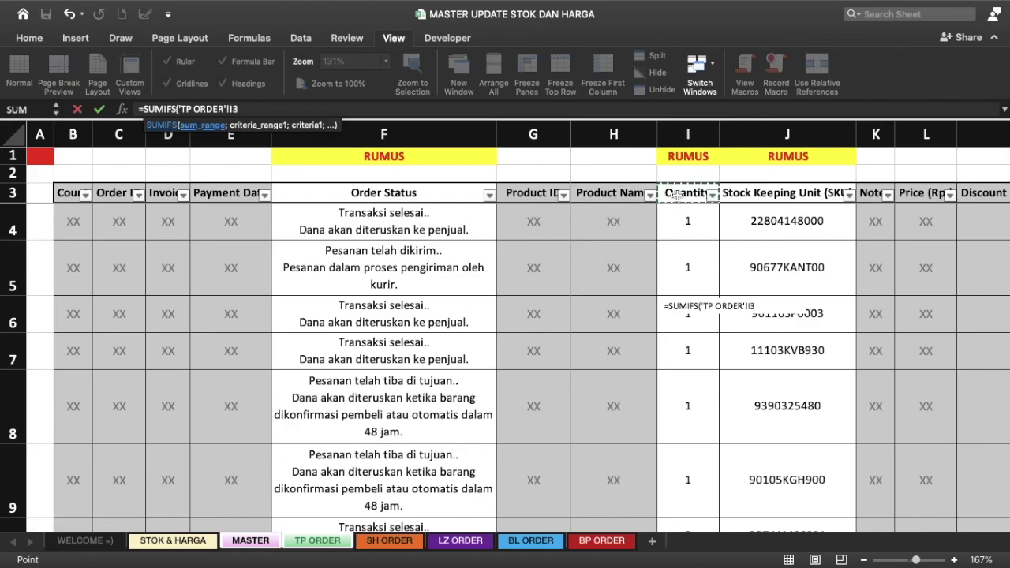
key("ctrl+shift+Down")
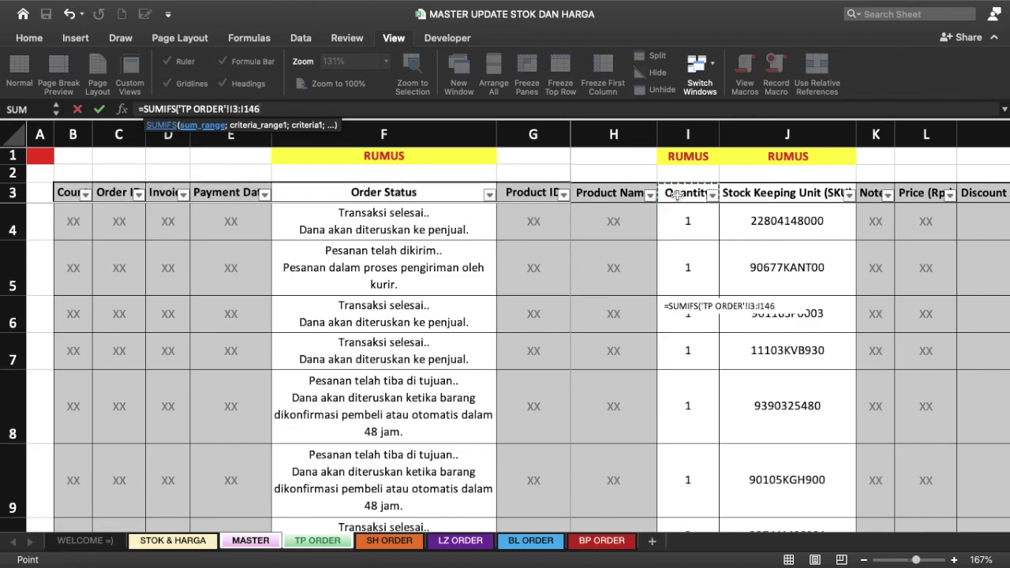
key("BackSpace")
key("BackSpace")
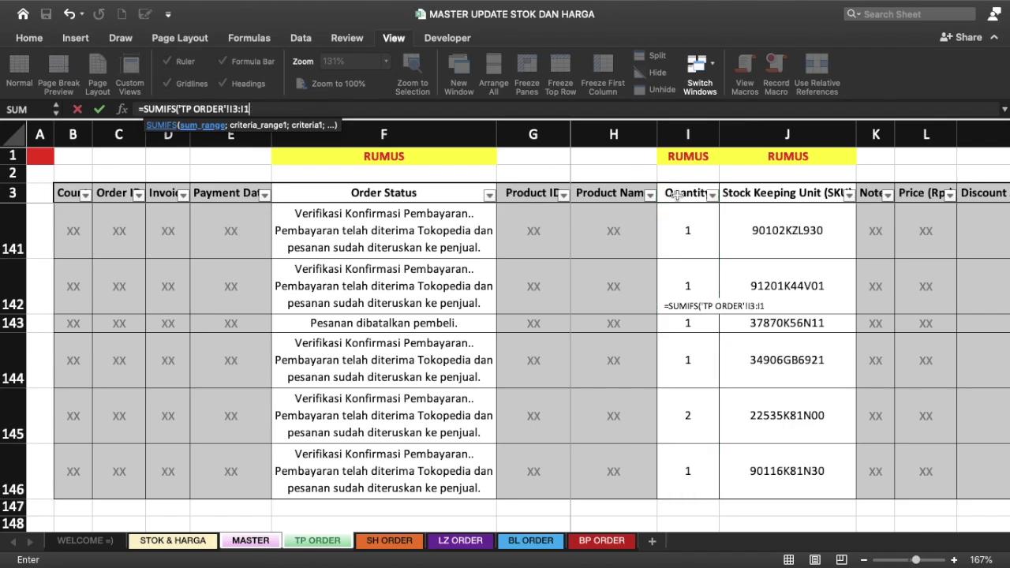
type("10000")
key("BackSpace")
key("BackSpace")
key("BackSpace")
key("BackSpace")
key("BackSpace")
type("0000;")
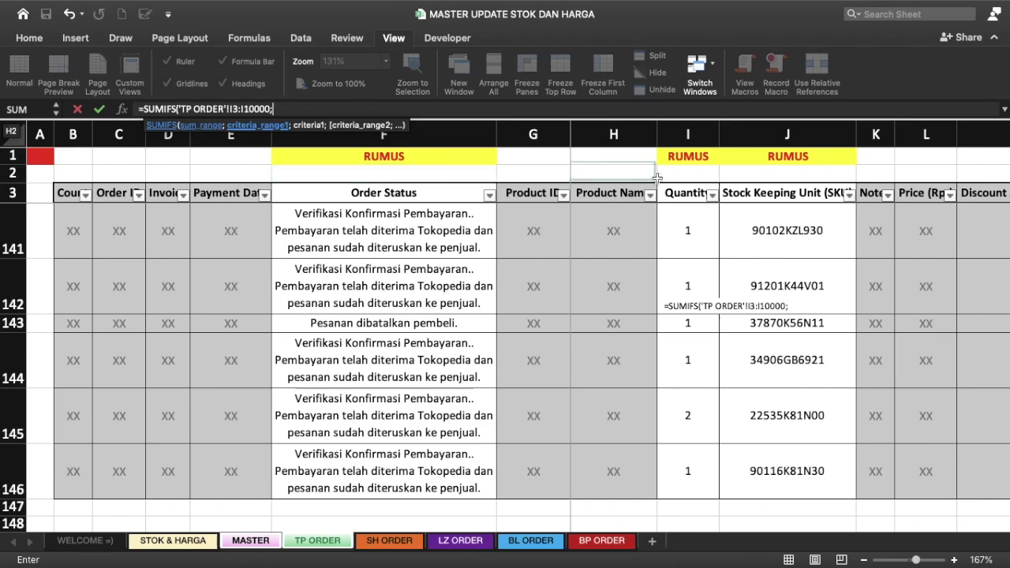
left_click(759, 200)
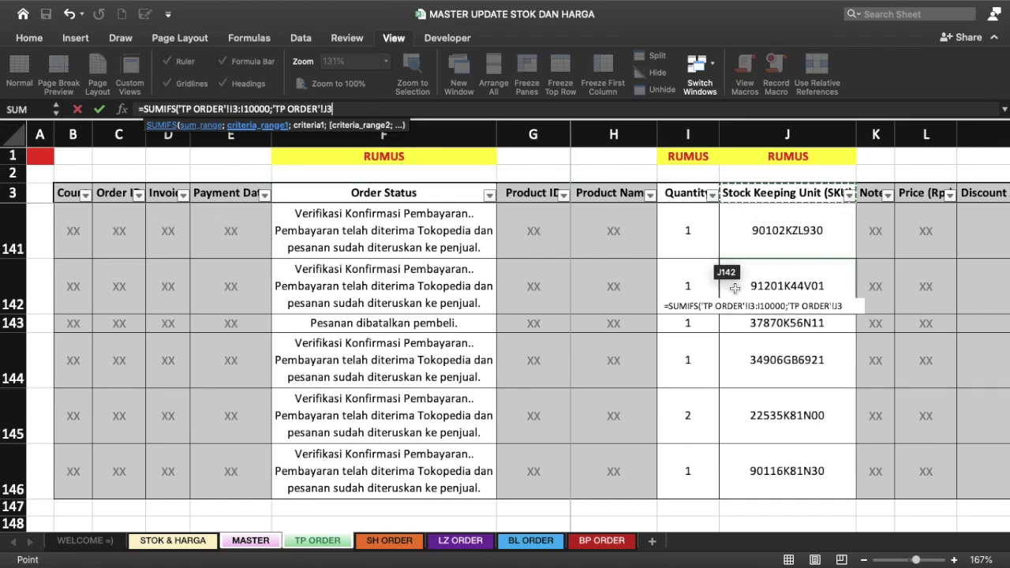
type(":J10000")
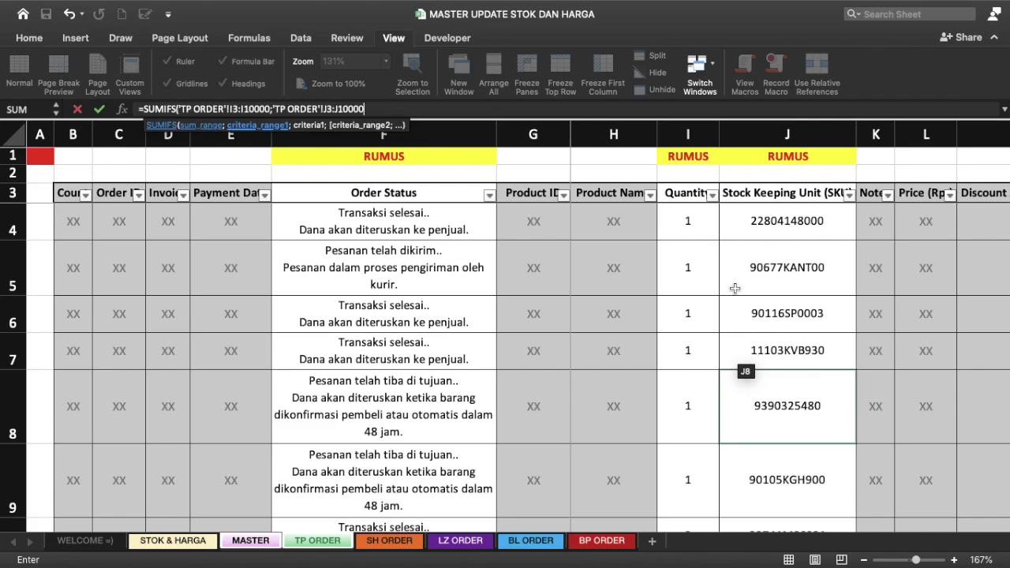
type(";")
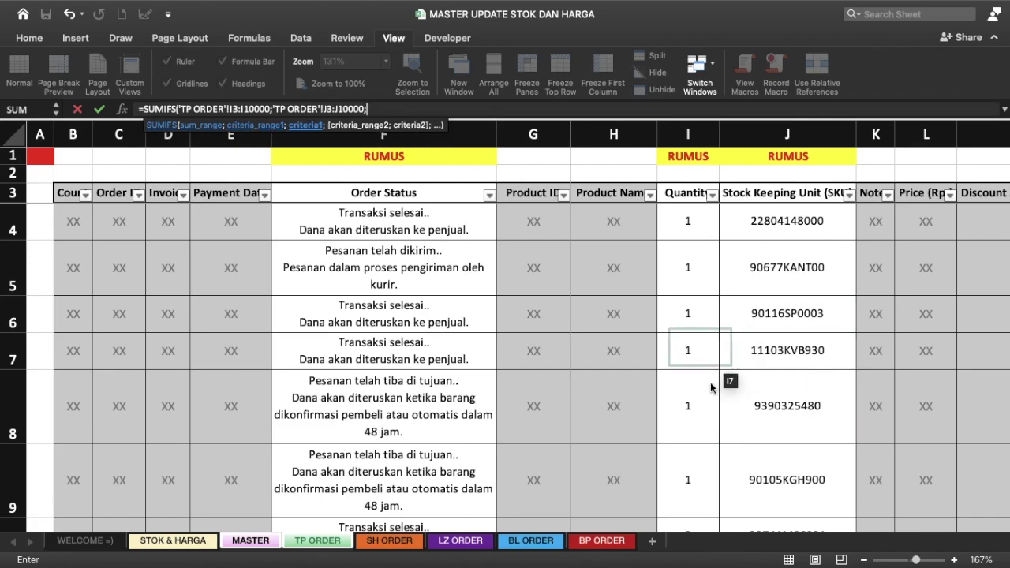
Step: Add MASTER!B7 as the SKU criterion and 'TP ORDER'!F3:F10000 as the status criteria range
left_click(251, 540)
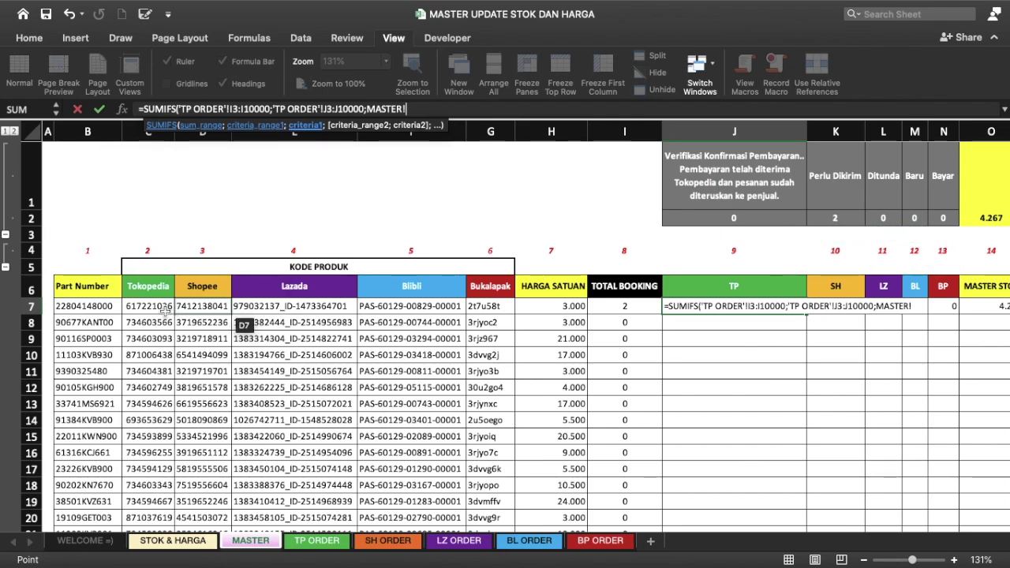
left_click(92, 310)
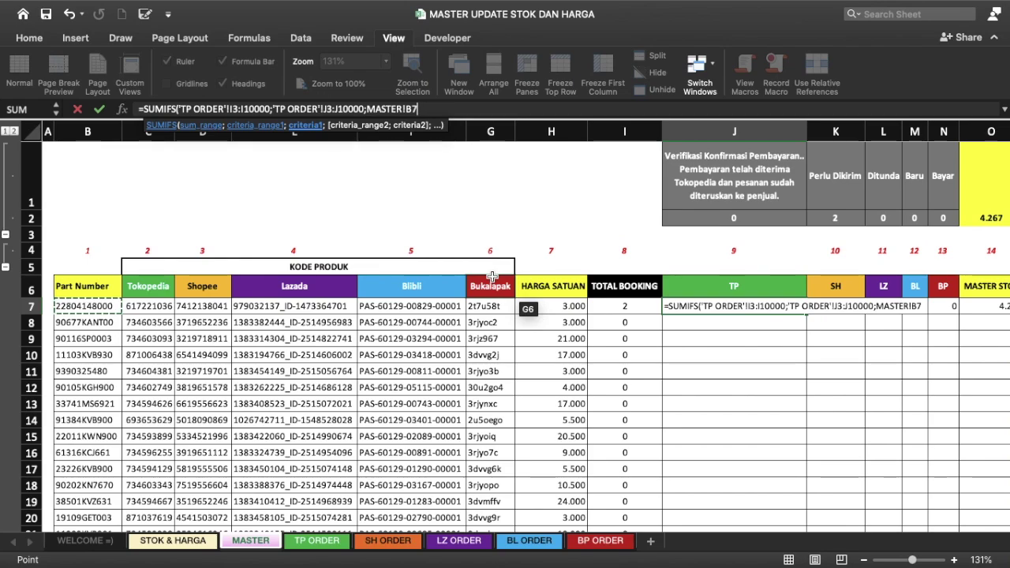
type(";")
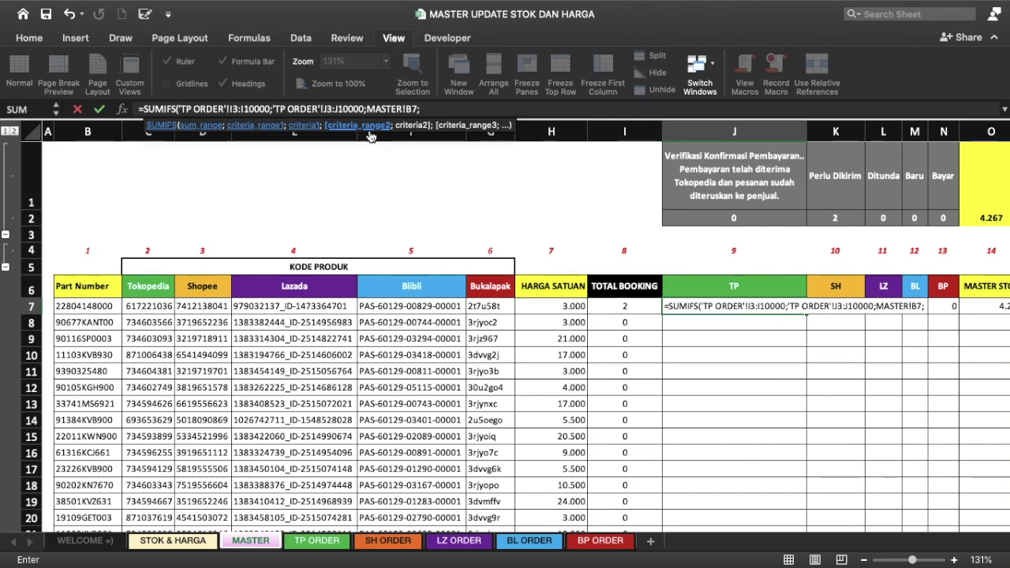
left_click(331, 544)
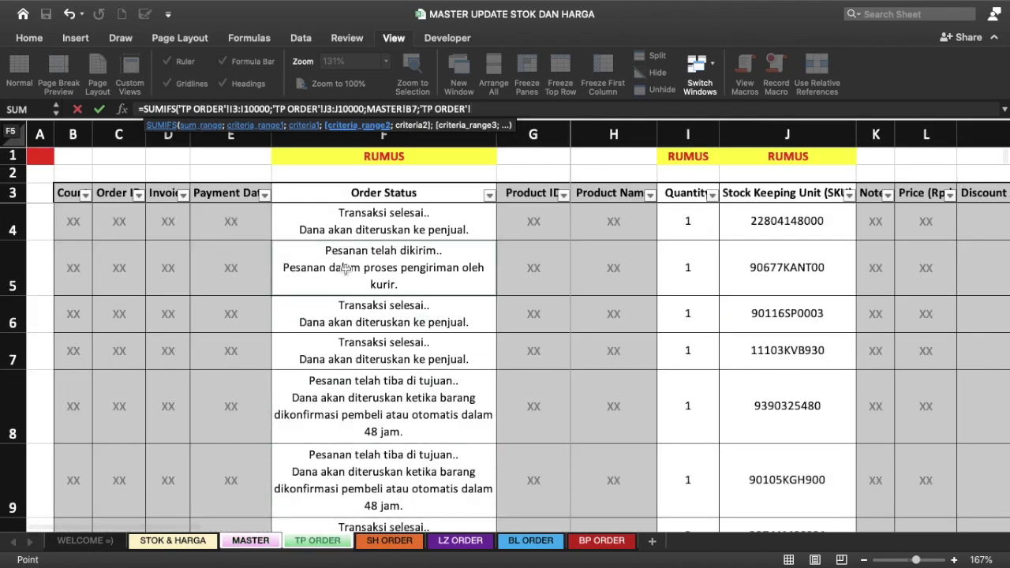
left_click(408, 188)
key("shift+Down")
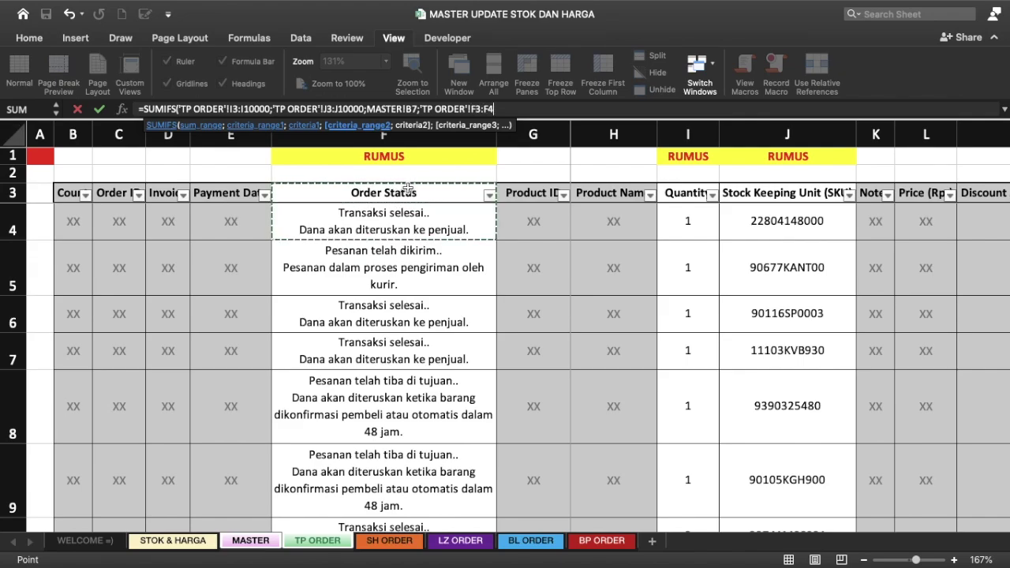
key("BackSpace")
type("10000")
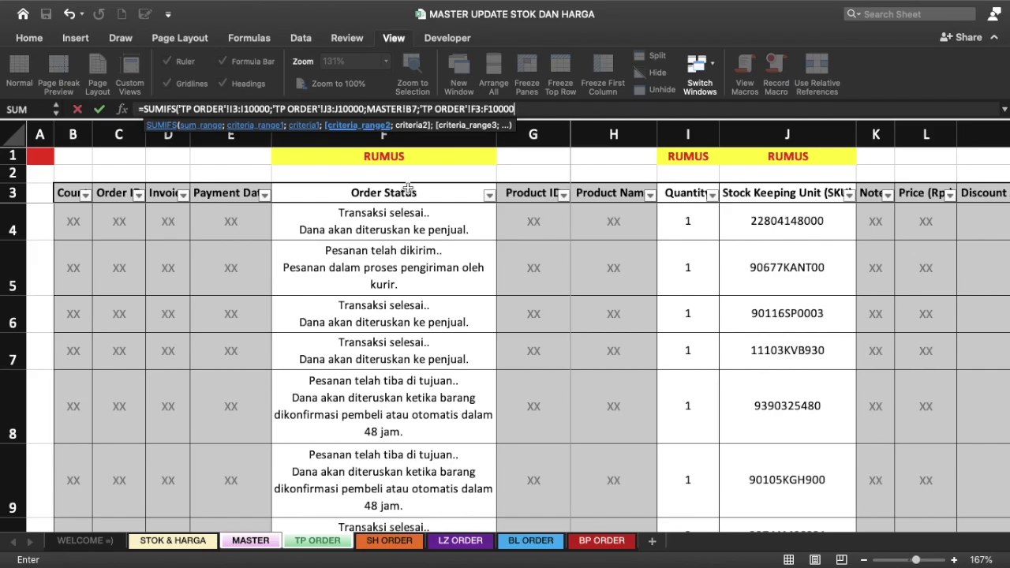
type(";")
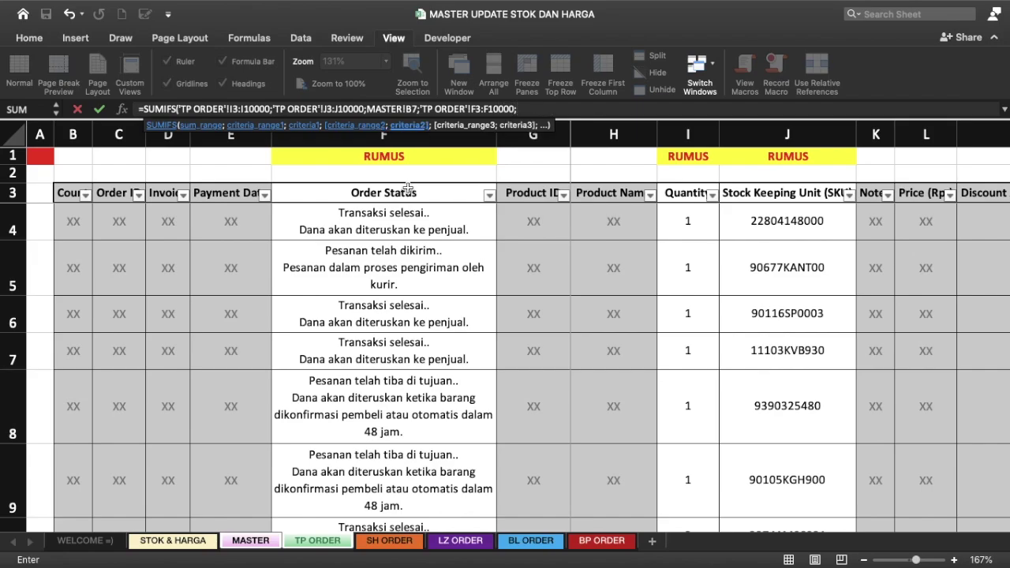
Step: Use MASTER!J1 as the status criterion, close the SUMIFS and commit it in J7
left_click(256, 458)
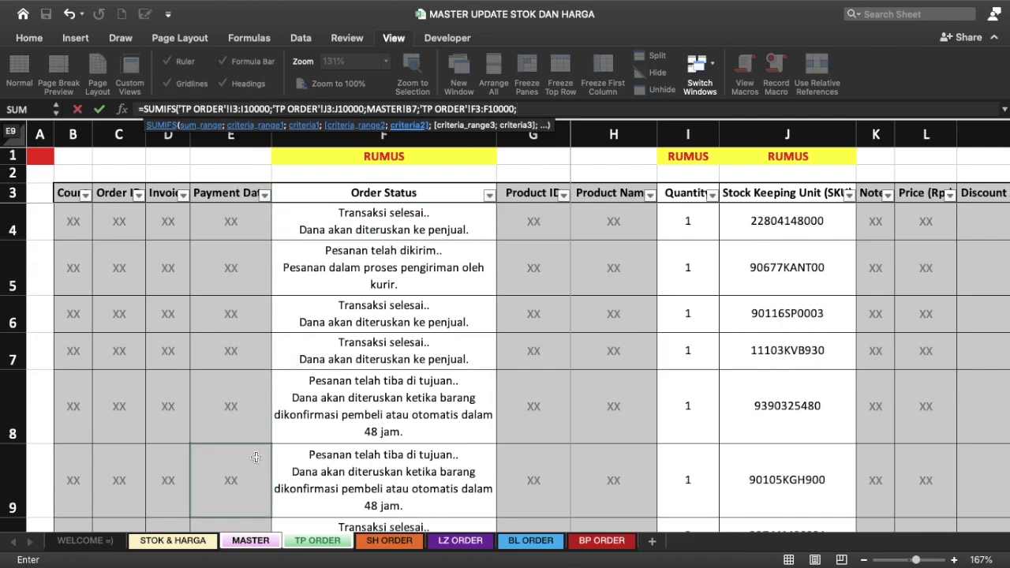
left_click(186, 545)
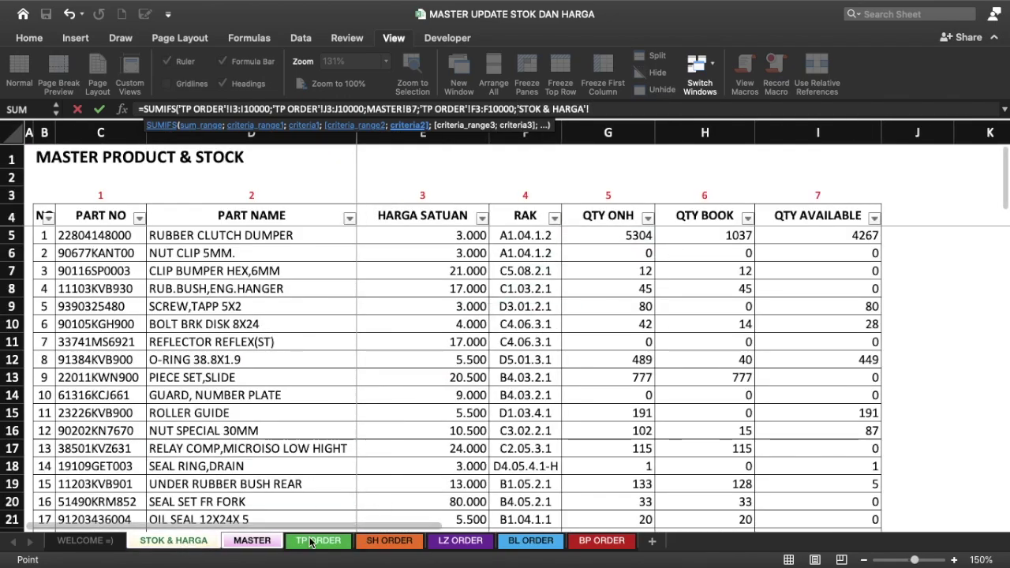
left_click(252, 541)
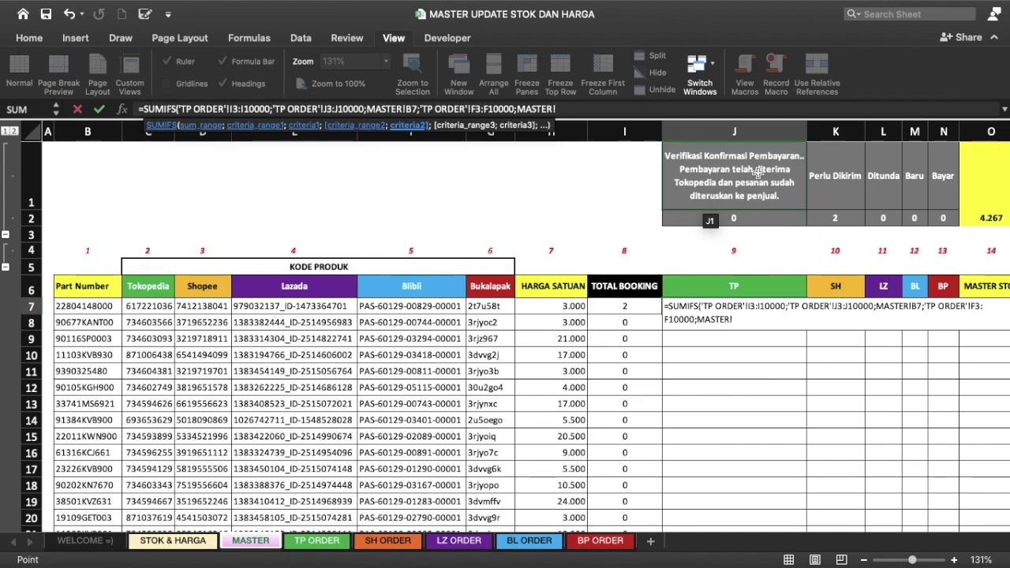
left_click(757, 172)
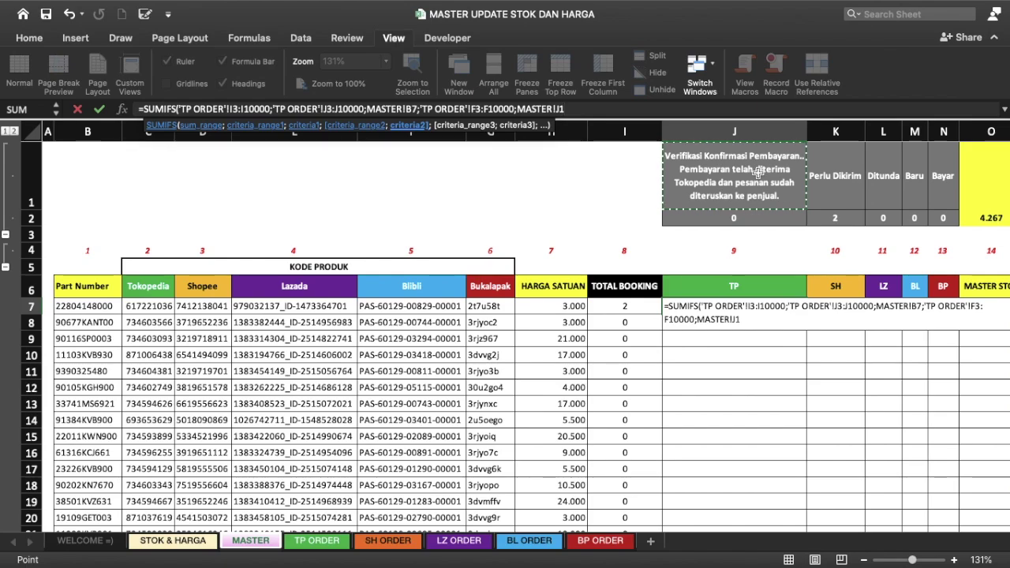
type(")")
key("Return")
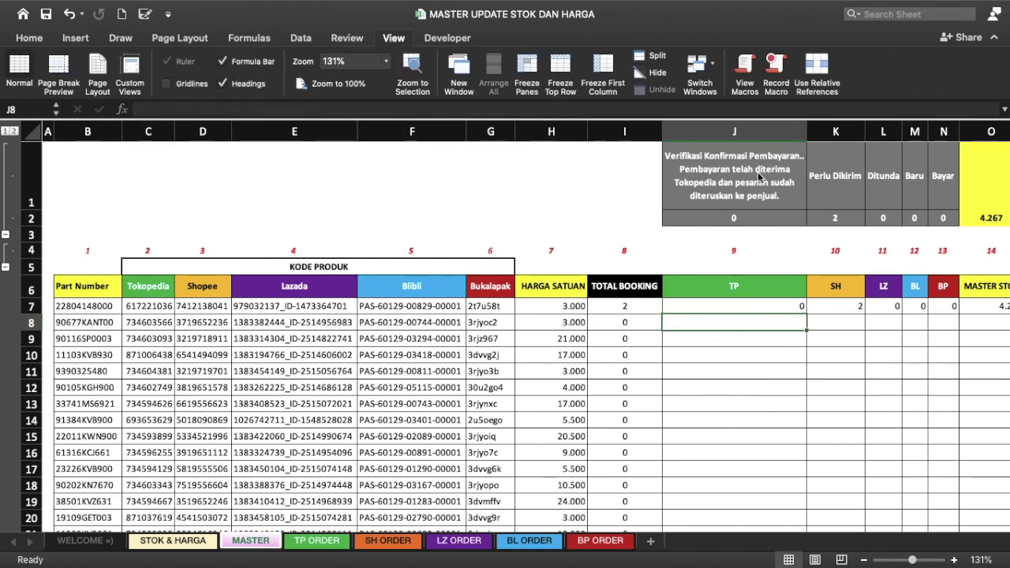
Step: In J7's formula, make the sum range $I$3:$I$10000 and criteria range $J$3:$J$10000 absolute
left_click(759, 308)
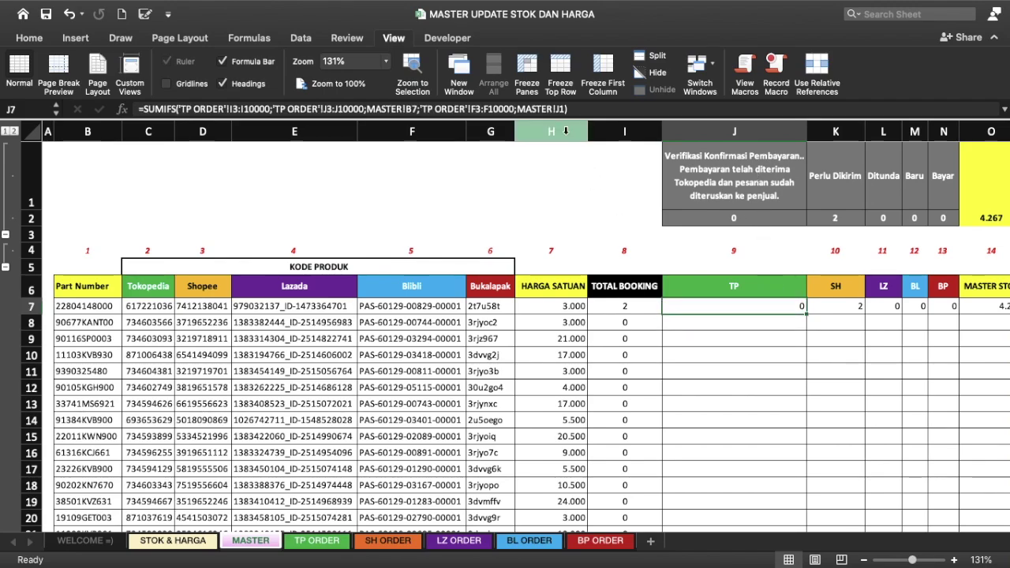
left_click(231, 109)
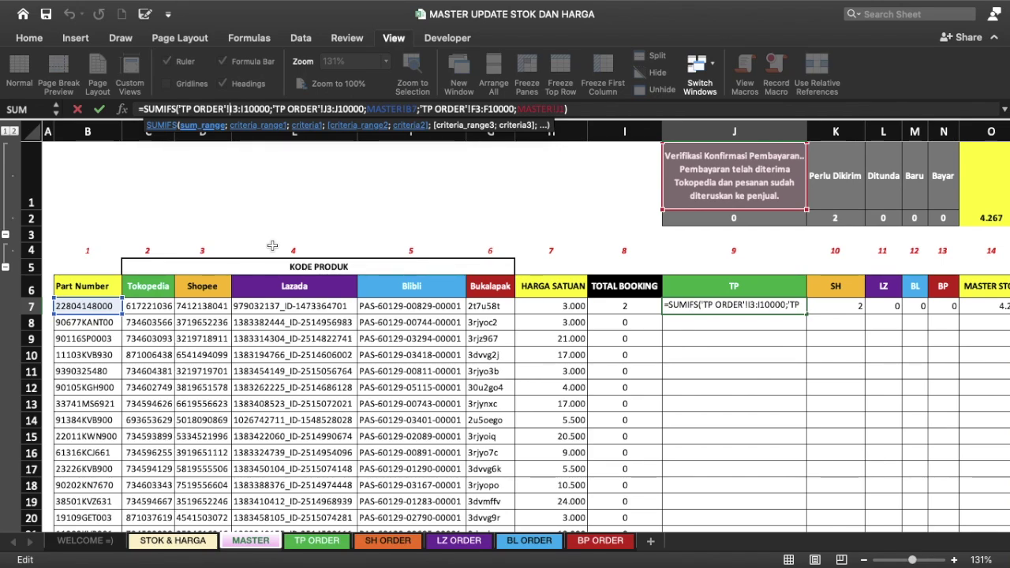
type("$")
key("Right")
type("$I")
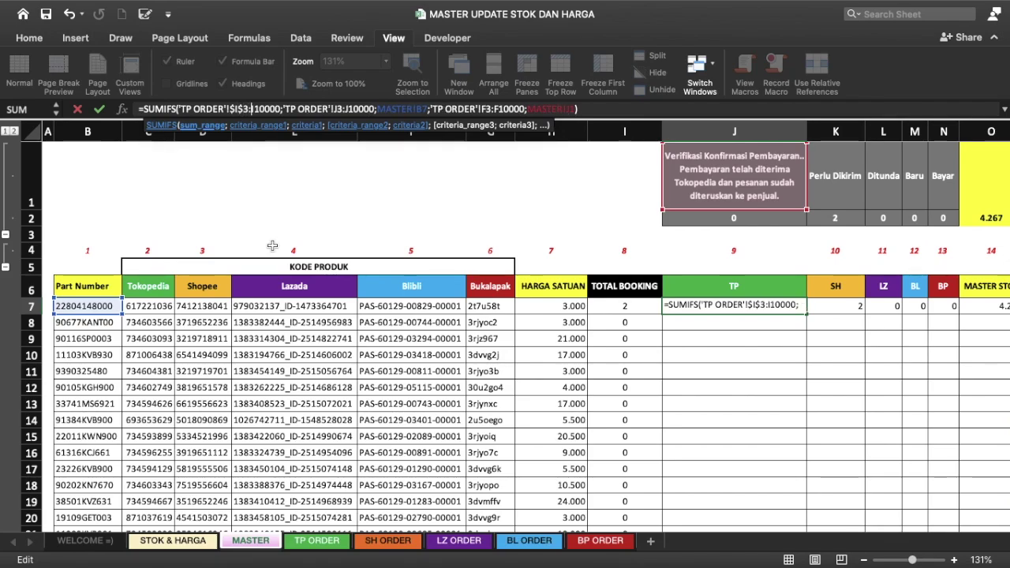
type("$")
key("Right")
type("$")
key("Right")
key("Right")
key("Right")
key("Right")
key("Right")
key("Right")
key("Right")
key("Right")
key("Right")
key("Right")
key("Right")
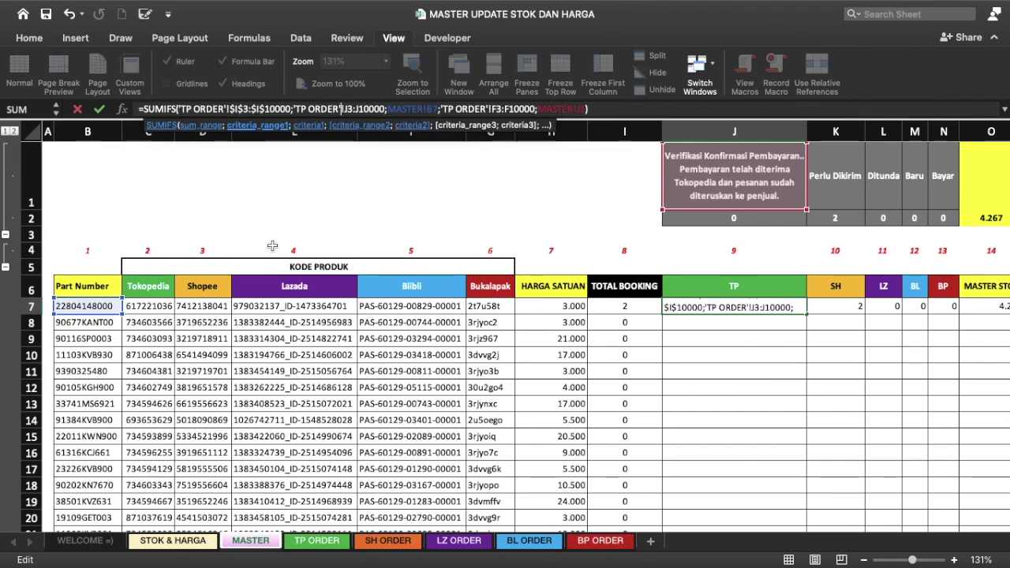
key("Right")
type("$")
key("Right")
type("$")
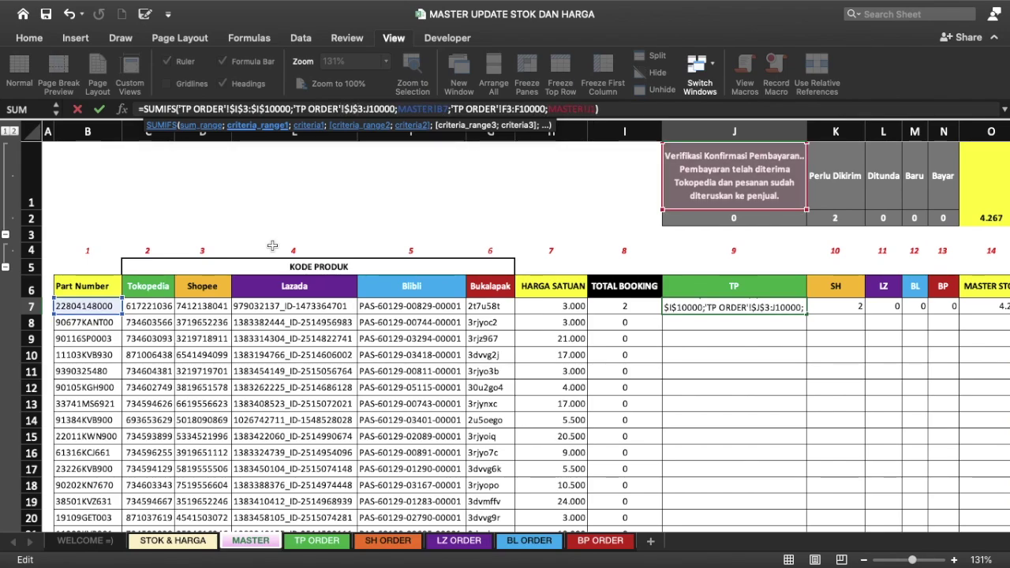
key("Right")
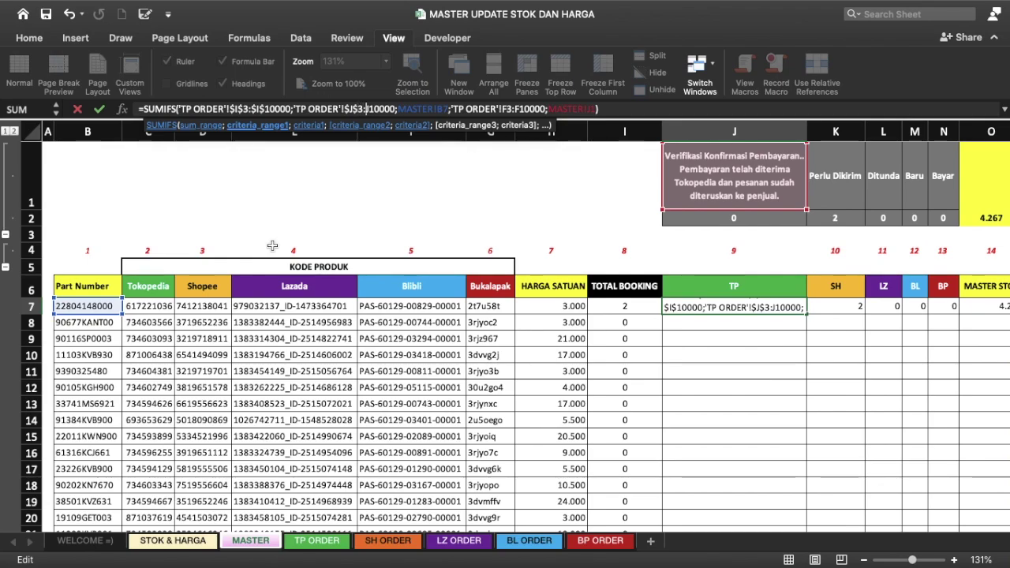
type("$")
key("Right")
type("$")
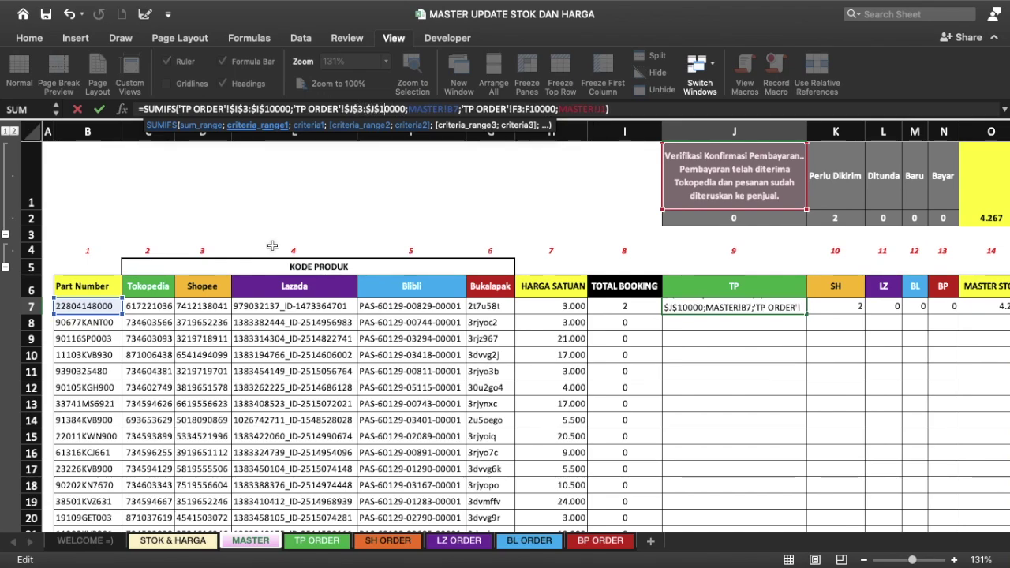
key("Right")
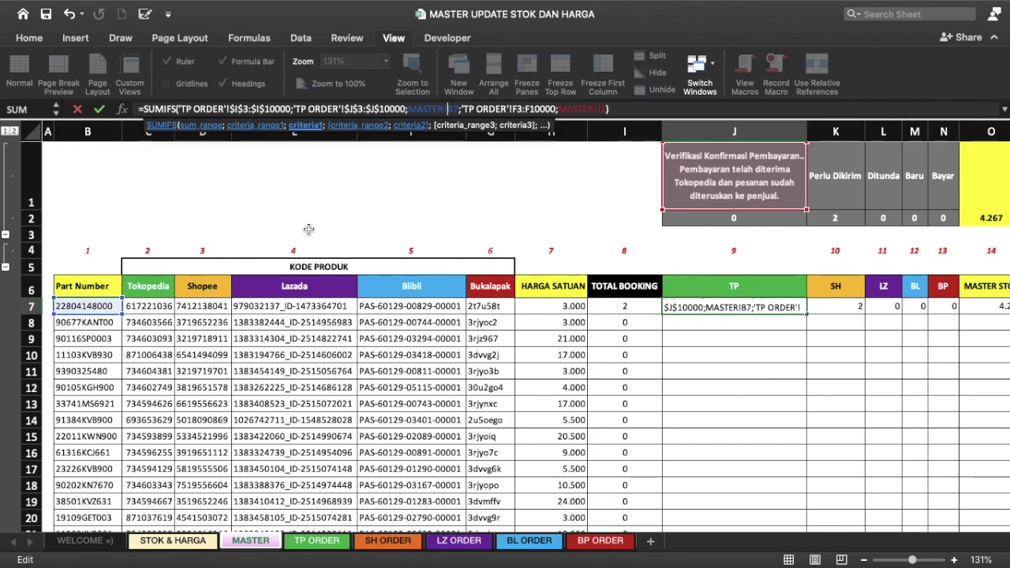
type("$")
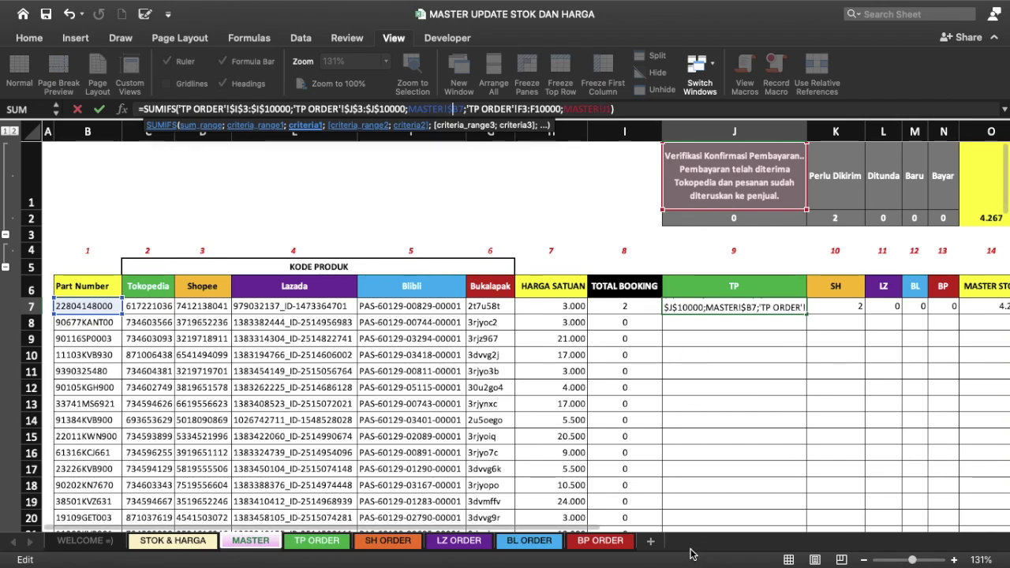
Step: Lock the status range as $F$3:$F$10000 and J1 as J$1, then commit the formula
left_click(521, 111)
type("$I$")
key("Right")
key("Right")
type("$I$")
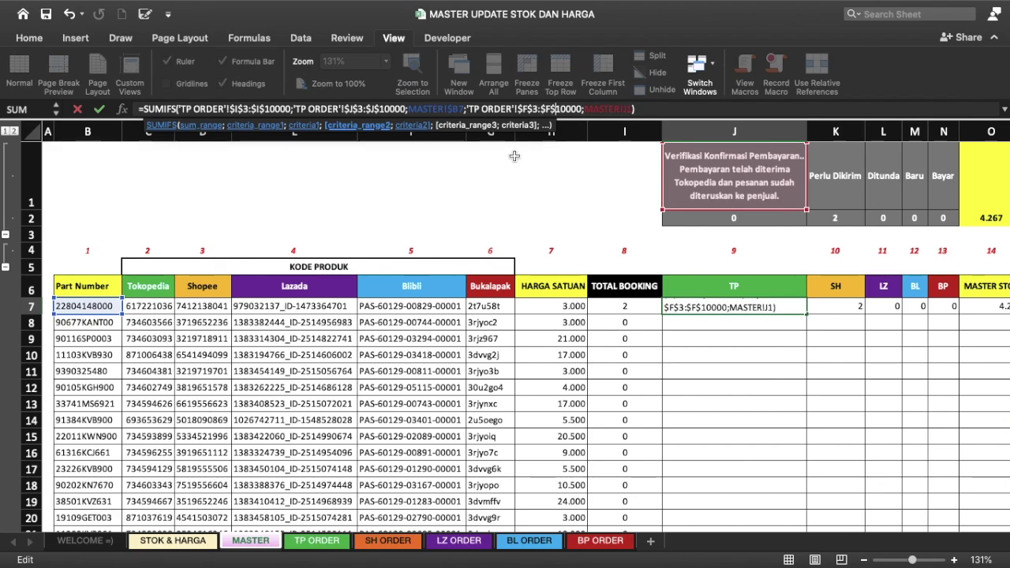
left_click(627, 110)
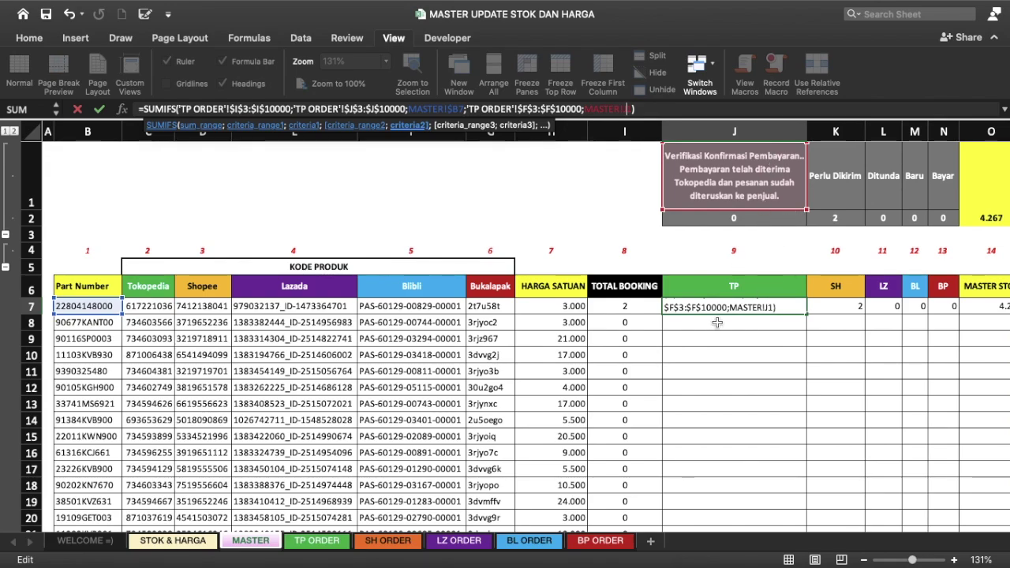
key("F4")
key("F4")
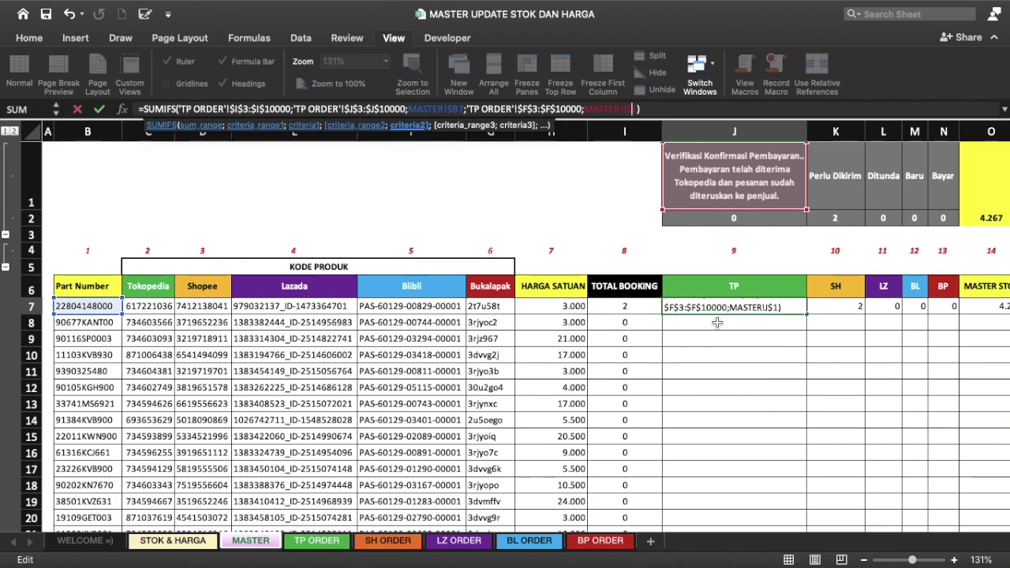
key("ctrl+Return")
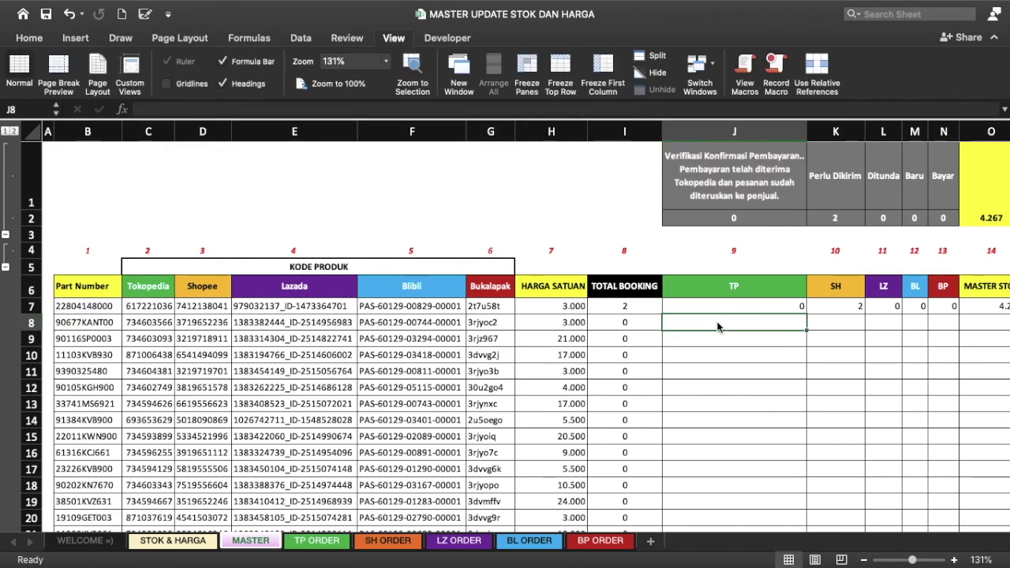
Step: Fill the J7 TP formula down column J and check that the J2 total shows 75
double_click(805, 311)
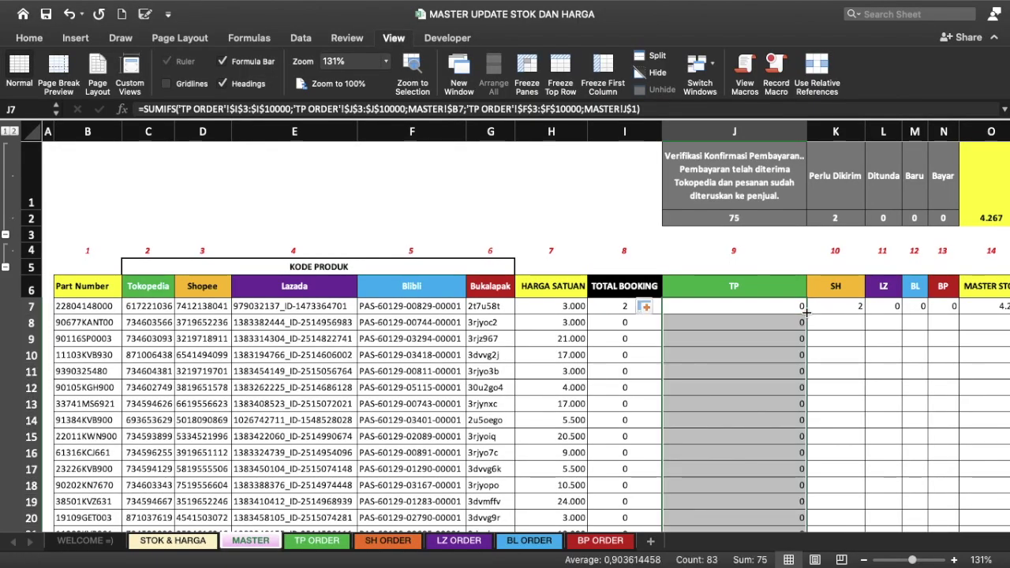
scroll(731, 367, "down", 8)
scroll(731, 367, "down", 3)
scroll(731, 367, "down", 10)
scroll(731, 367, "down", 2)
scroll(731, 367, "up", 20)
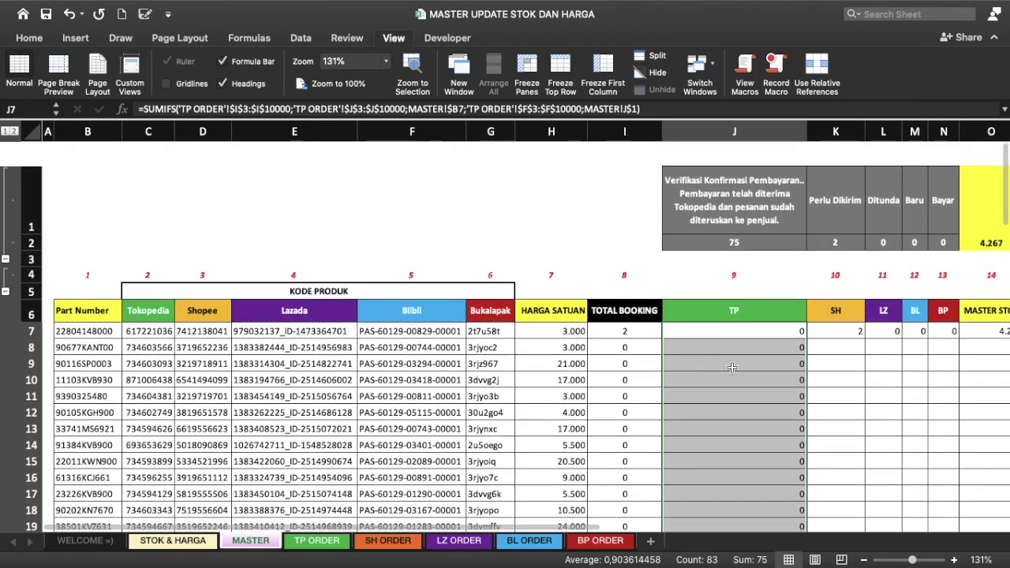
left_click(715, 211)
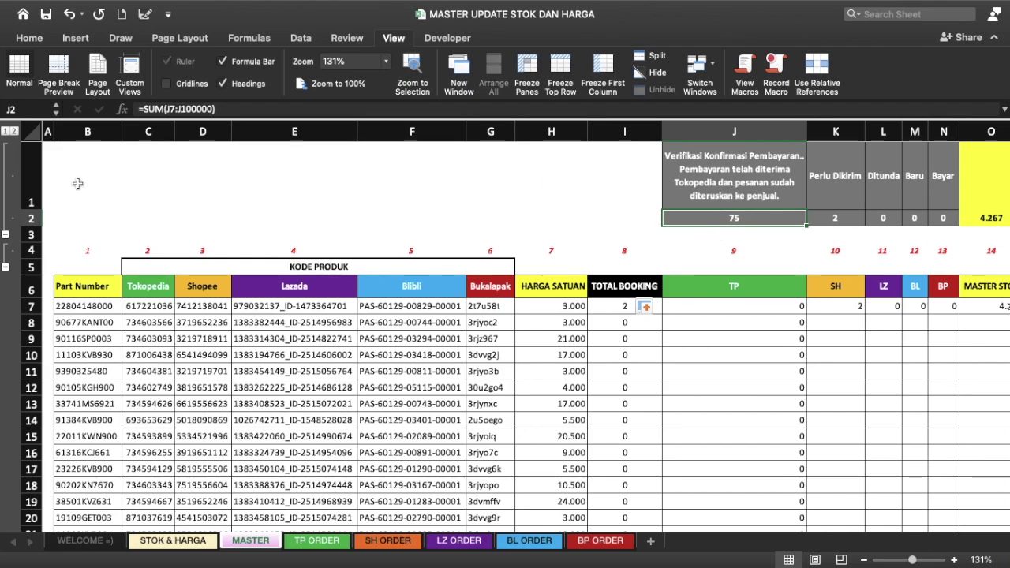
Step: Inspect the SUM total formulas in J2 through N2 without changing them
double_click(725, 219)
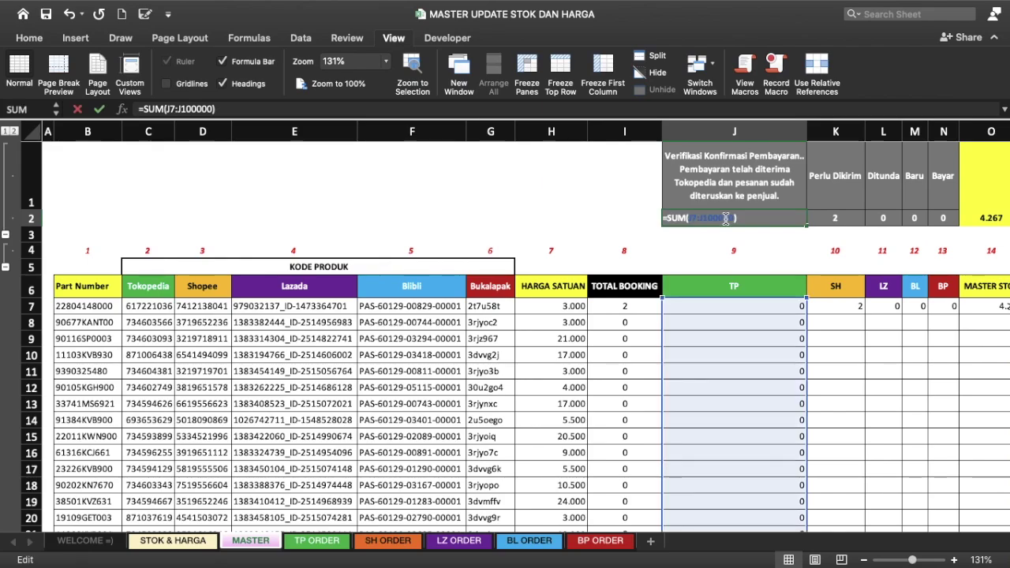
key("Escape")
left_click(857, 219)
double_click(857, 220)
key("Escape")
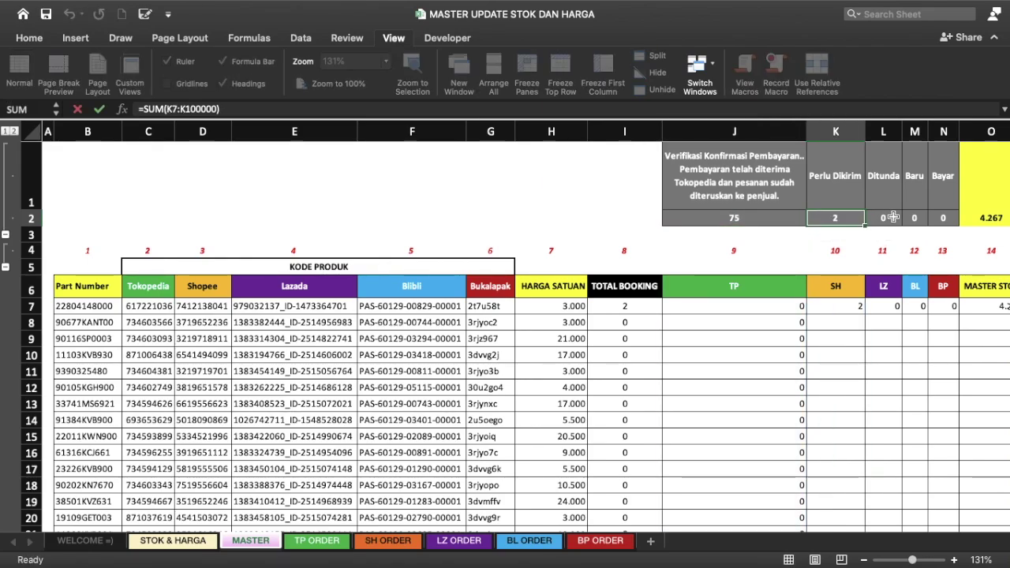
double_click(883, 219)
key("Escape")
double_click(915, 218)
key("Escape")
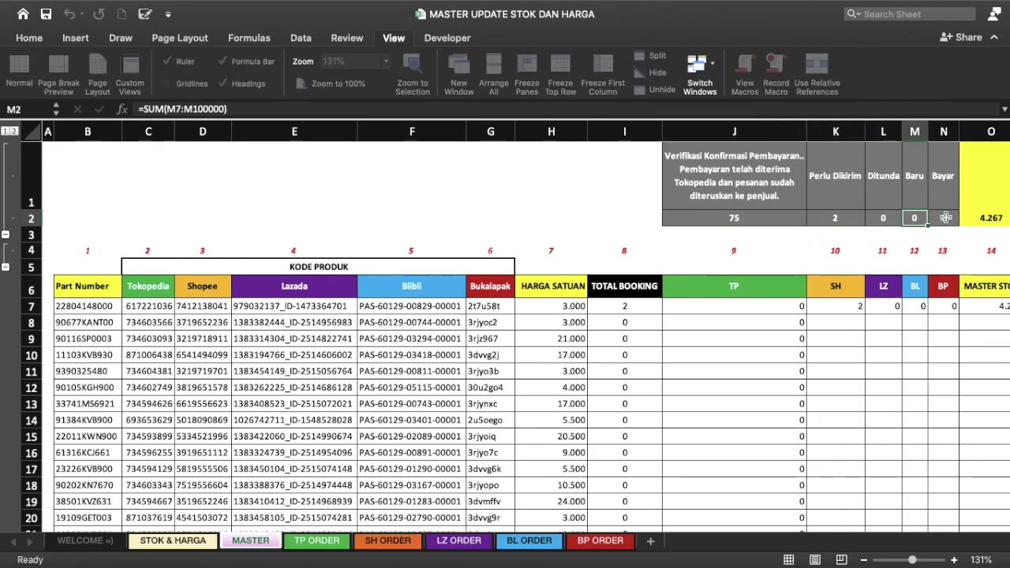
double_click(943, 218)
key("Escape")
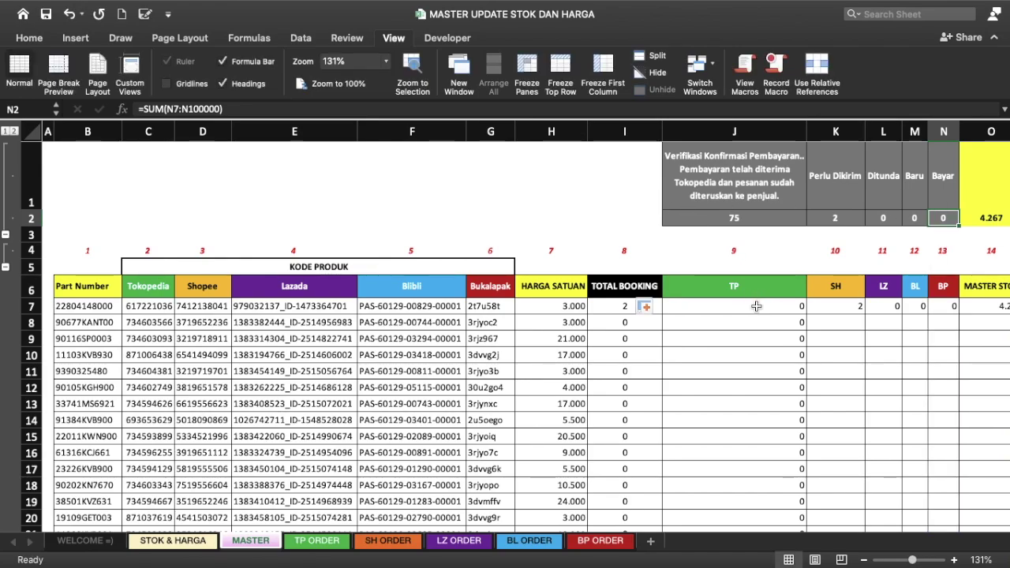
Step: Compare the J7 TP formula with K7's SH SUMIFS and open K7 for editing
left_click(756, 306)
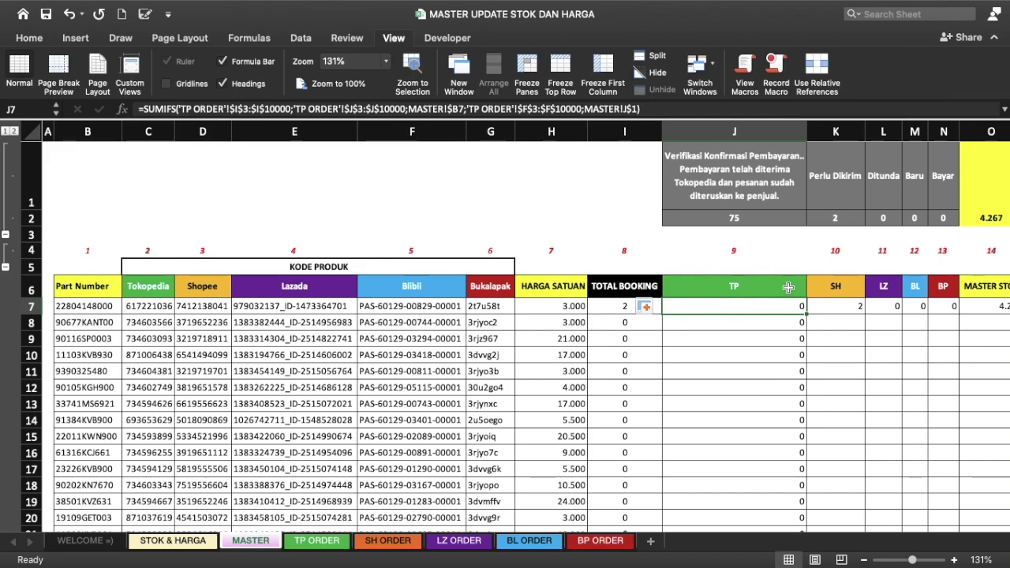
left_click(842, 308)
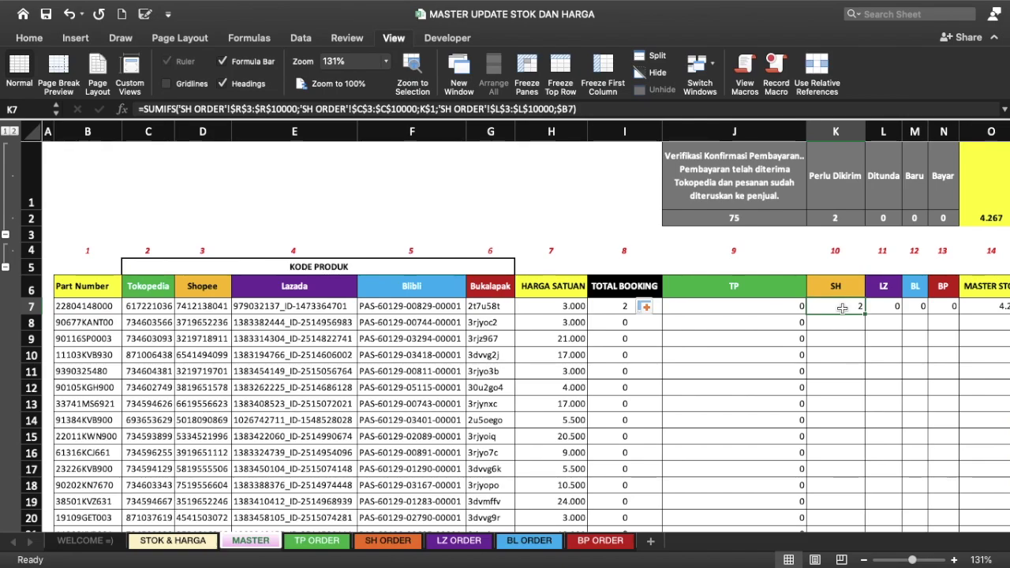
left_click(597, 109)
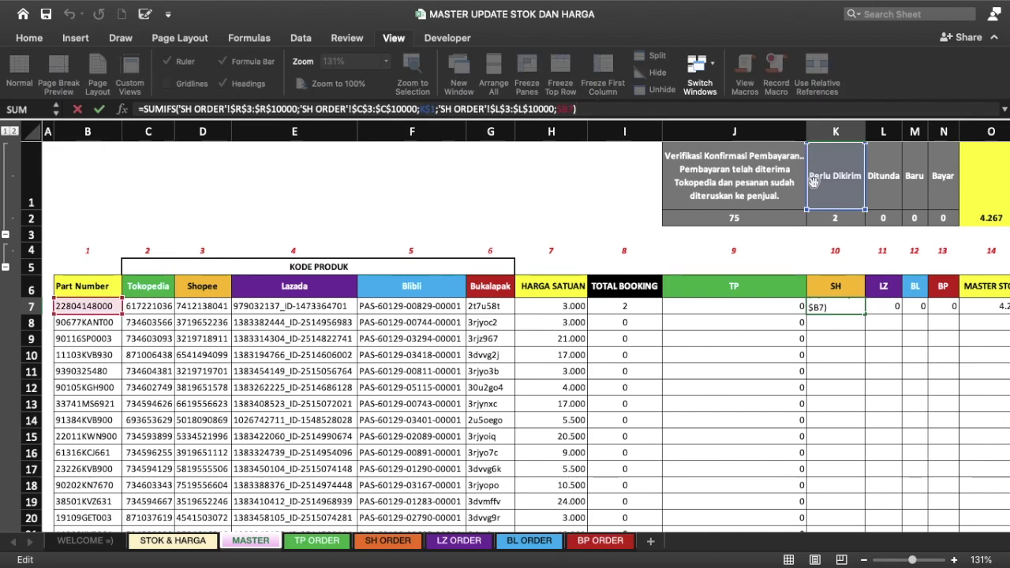
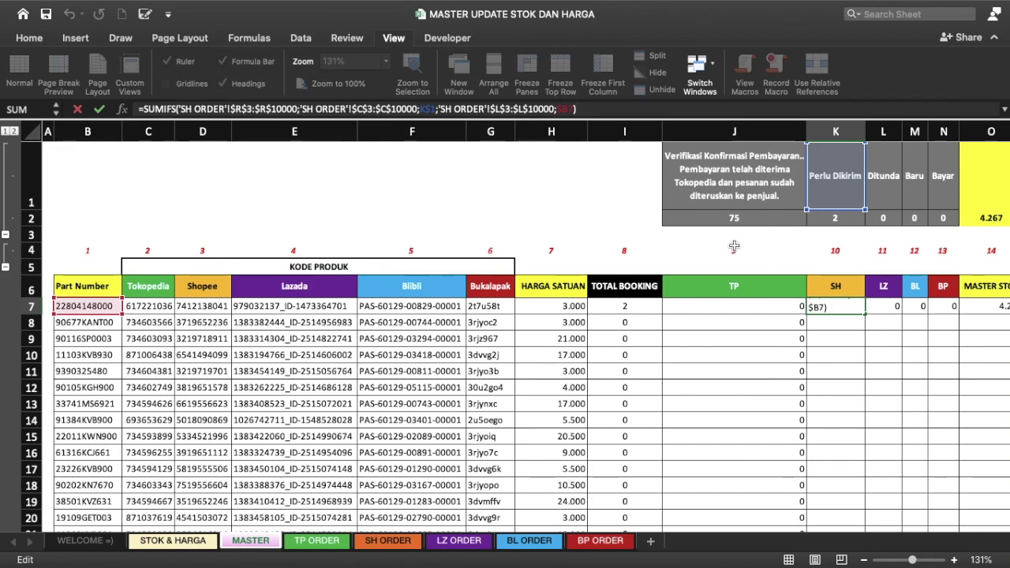
Step: Start a SUMIFS in K7 summing SH ORDER Jumlah R3:R10000, with status range C3:C10000
key("Escape")
type("=")
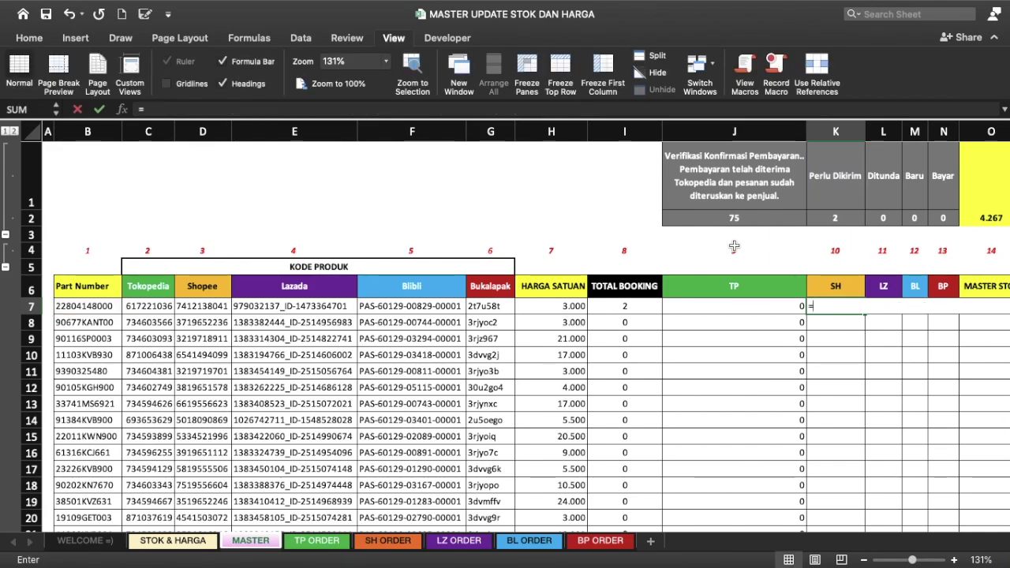
type("SUMIFS(")
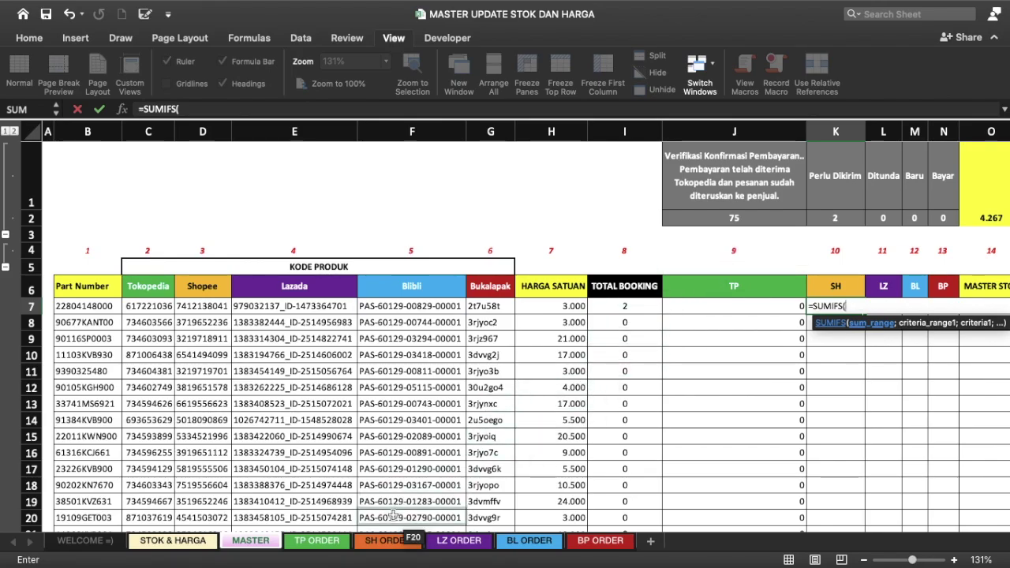
left_click(386, 550)
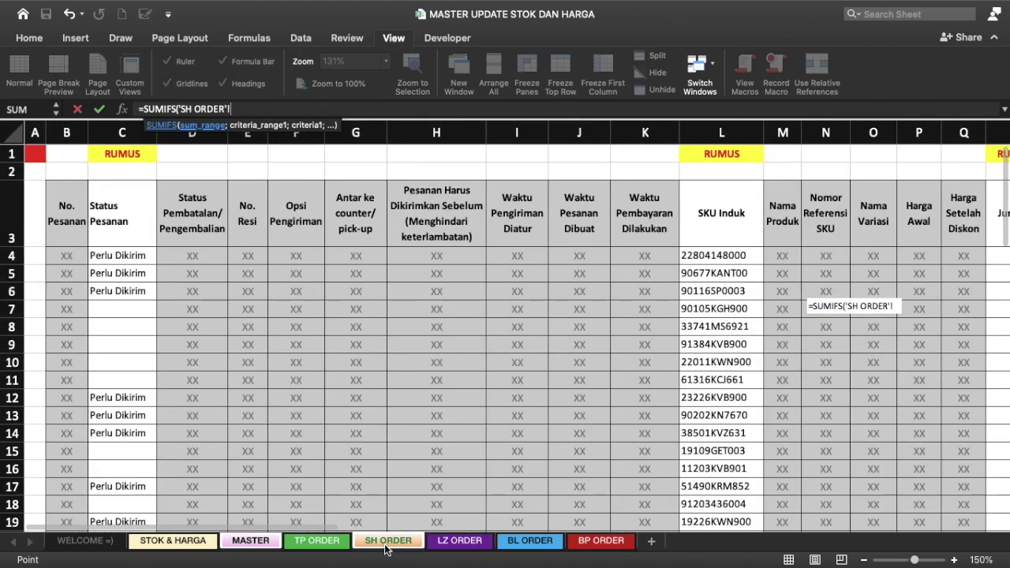
scroll(592, 293, "right", 3)
scroll(591, 292, "right", 3)
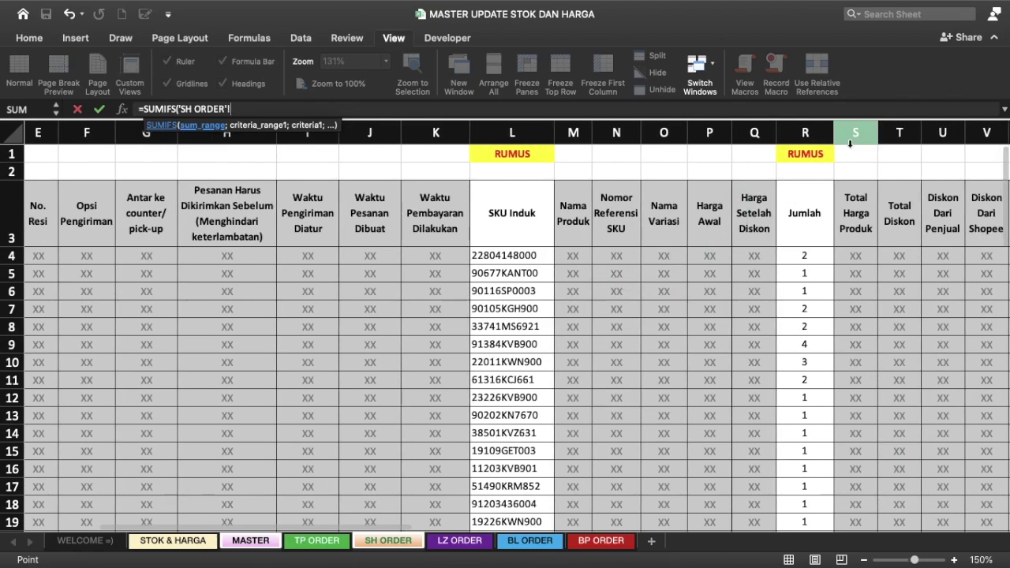
left_click(808, 207)
type(":")
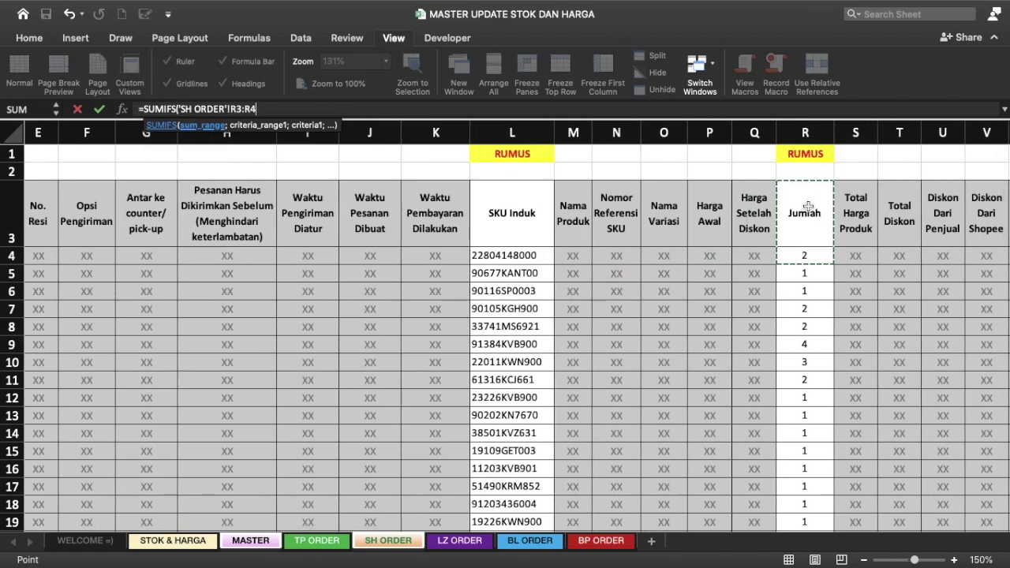
type("R")
type("10")
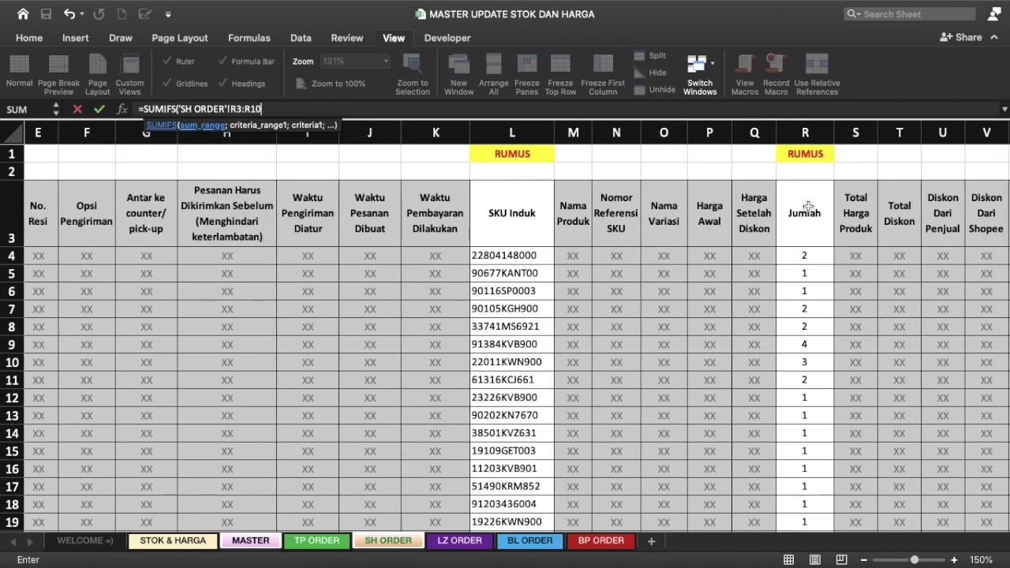
type("000;")
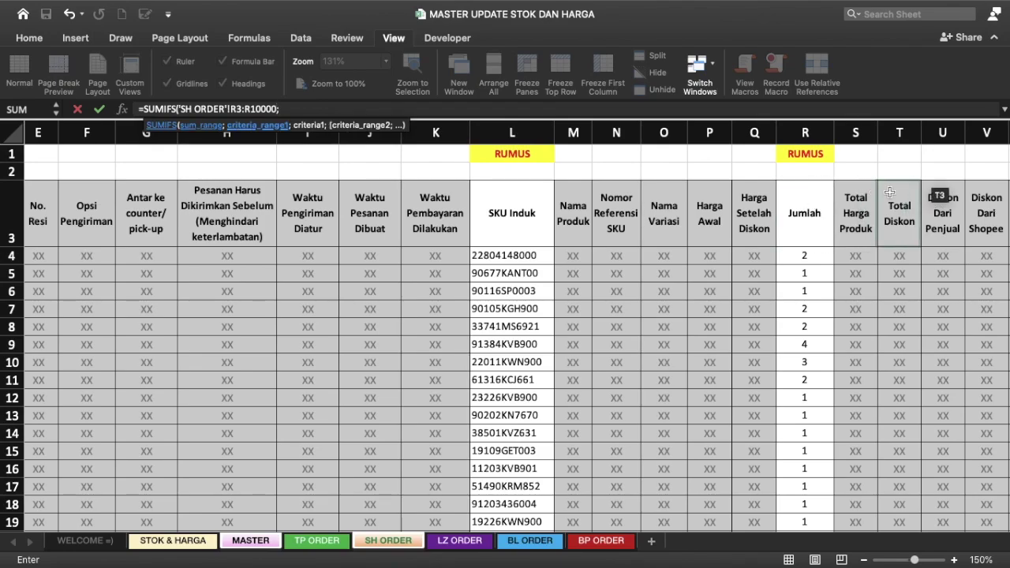
scroll(639, 284, "left", 3)
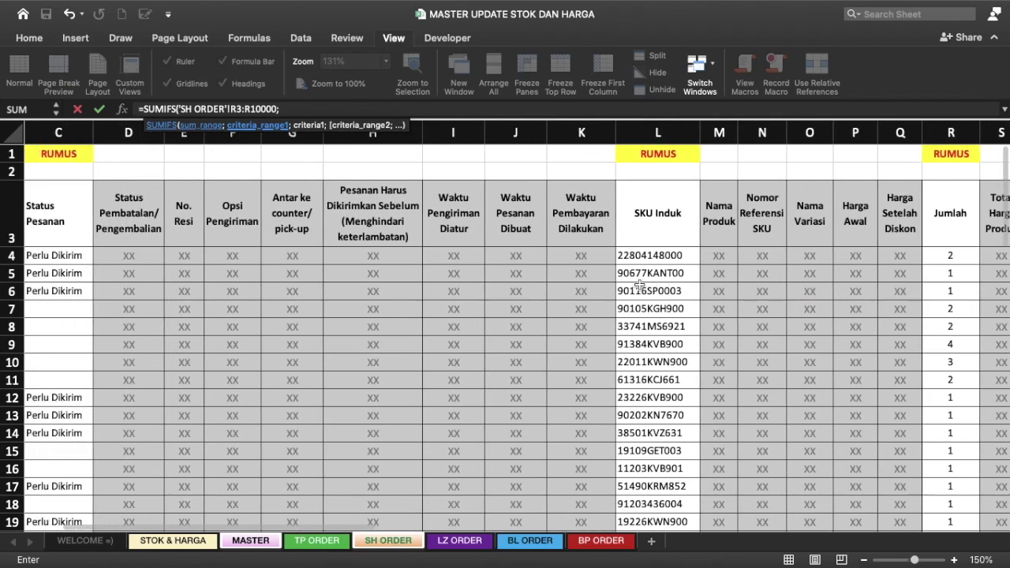
scroll(639, 379, "left", 2)
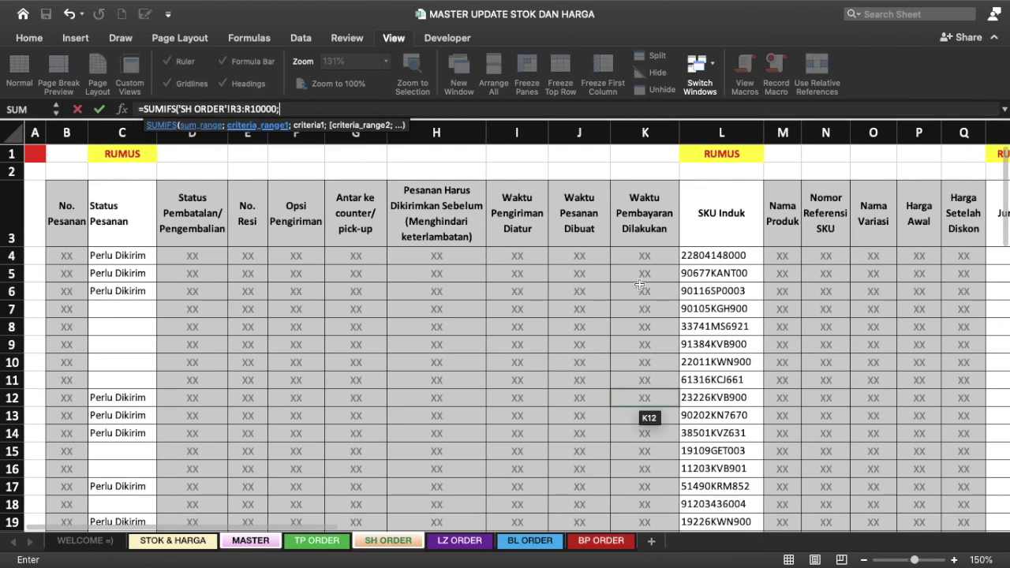
left_click(108, 205)
key("shift+Down")
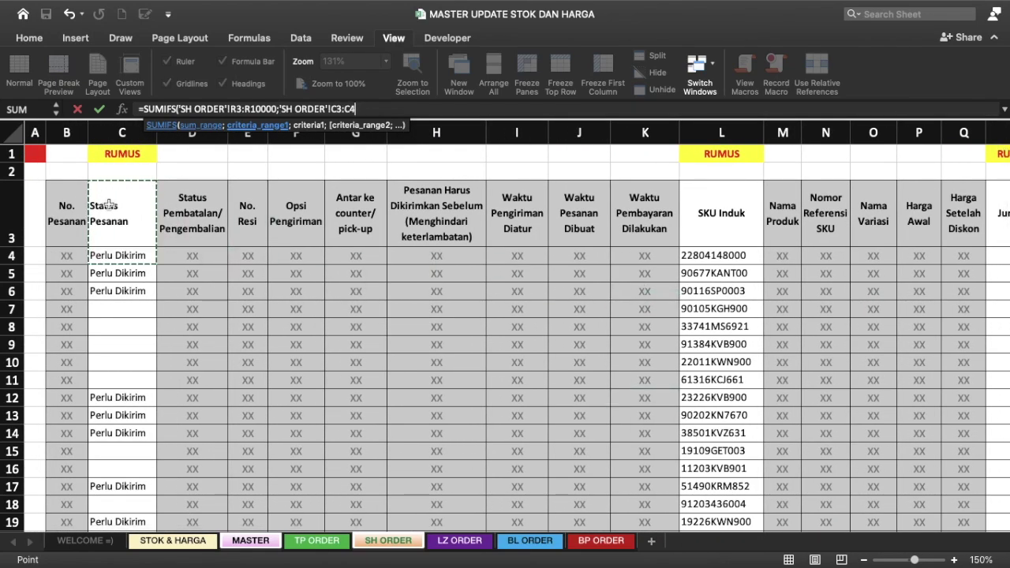
key("BackSpace")
type("10000")
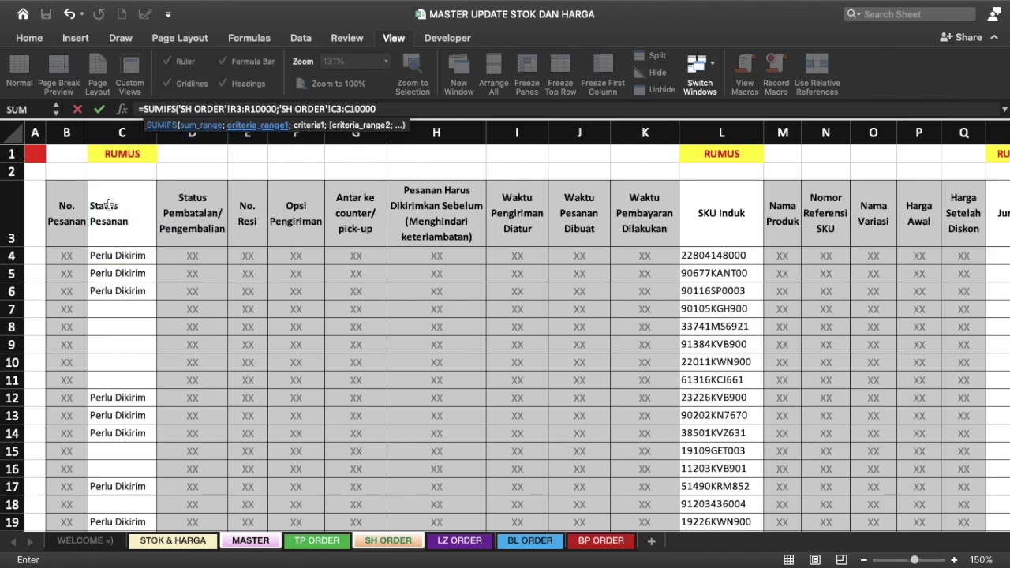
type(";")
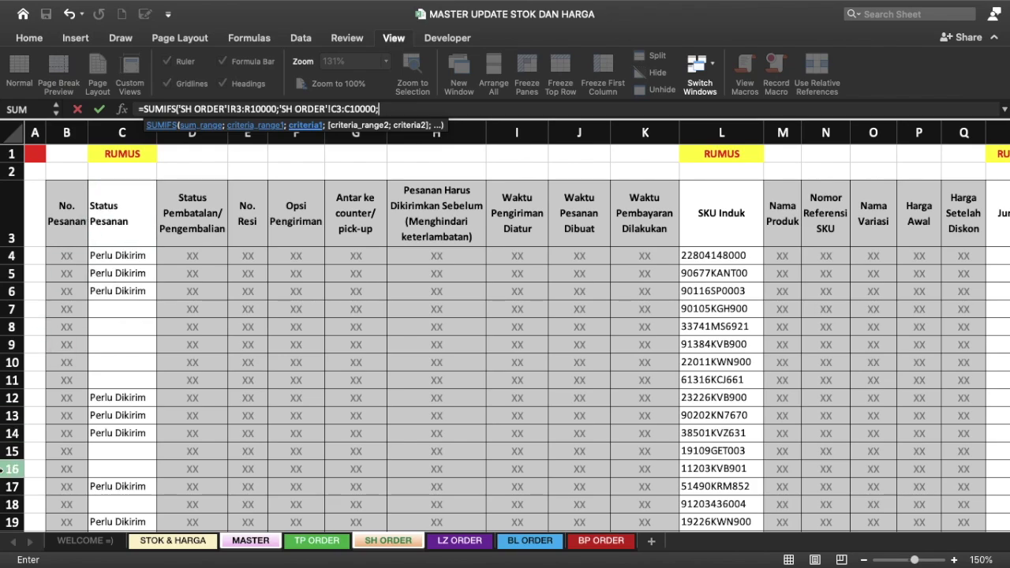
Step: Add MASTER!K1 as the status criterion and the SKU range matched against MASTER!B7, then commit
left_click(251, 541)
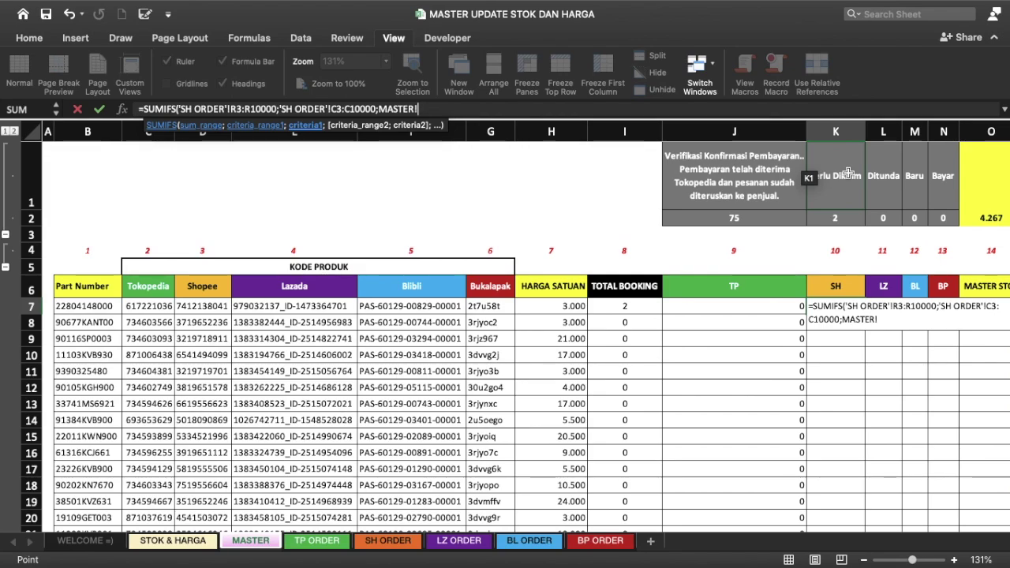
left_click(848, 173)
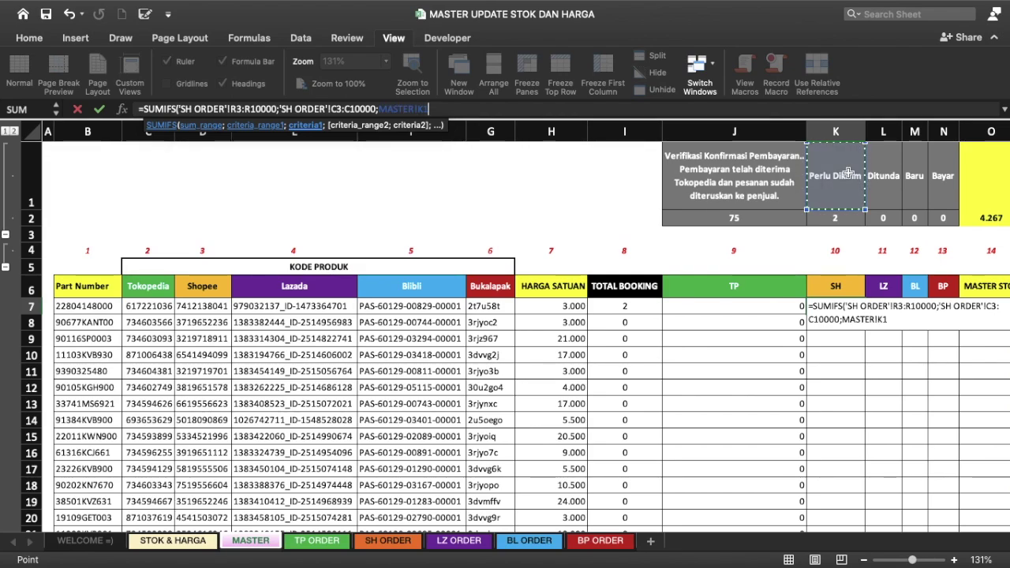
type(";")
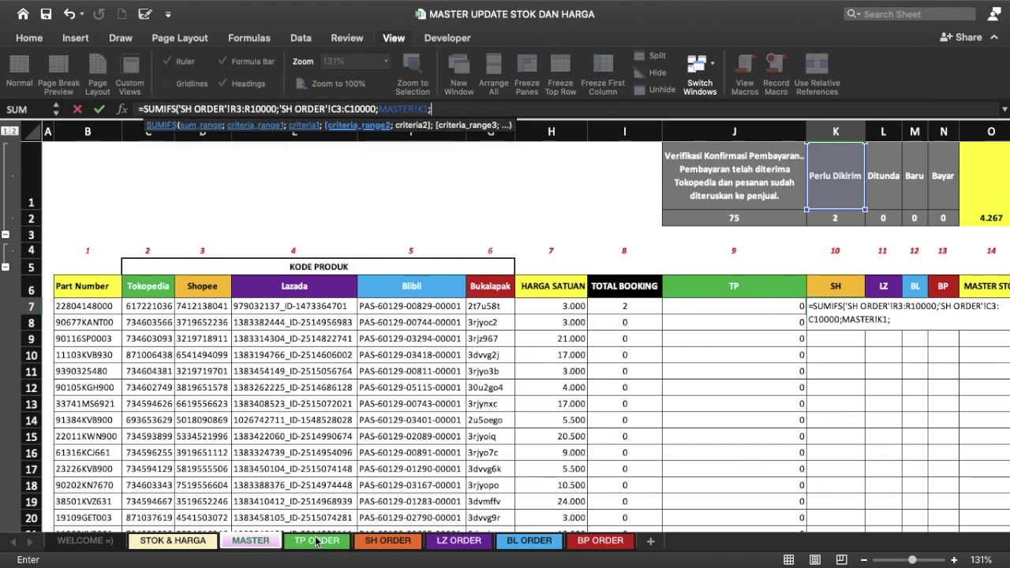
left_click(382, 541)
left_click(474, 237)
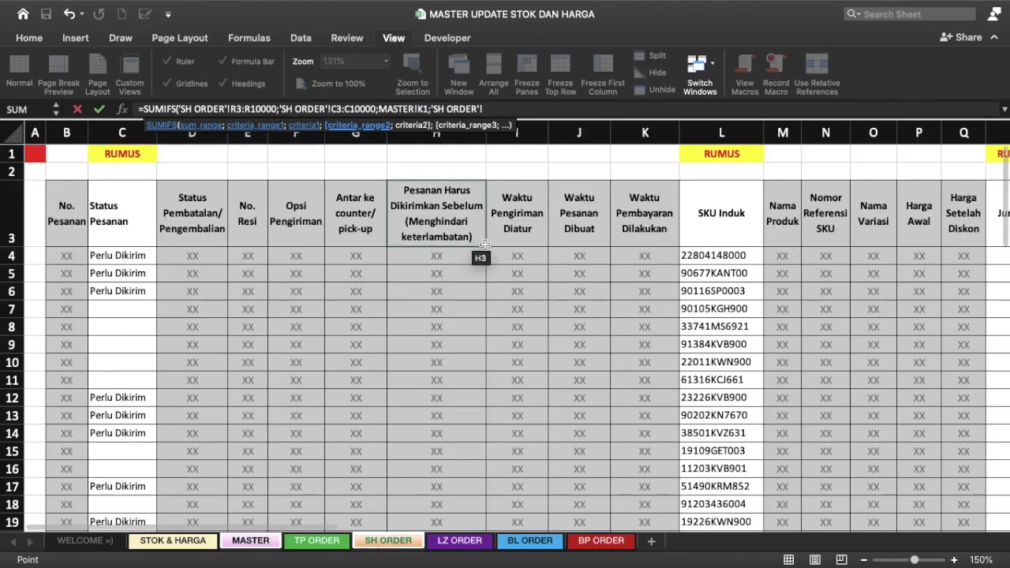
left_click(711, 228)
key("shift+Down")
key("BackSpace")
type("10")
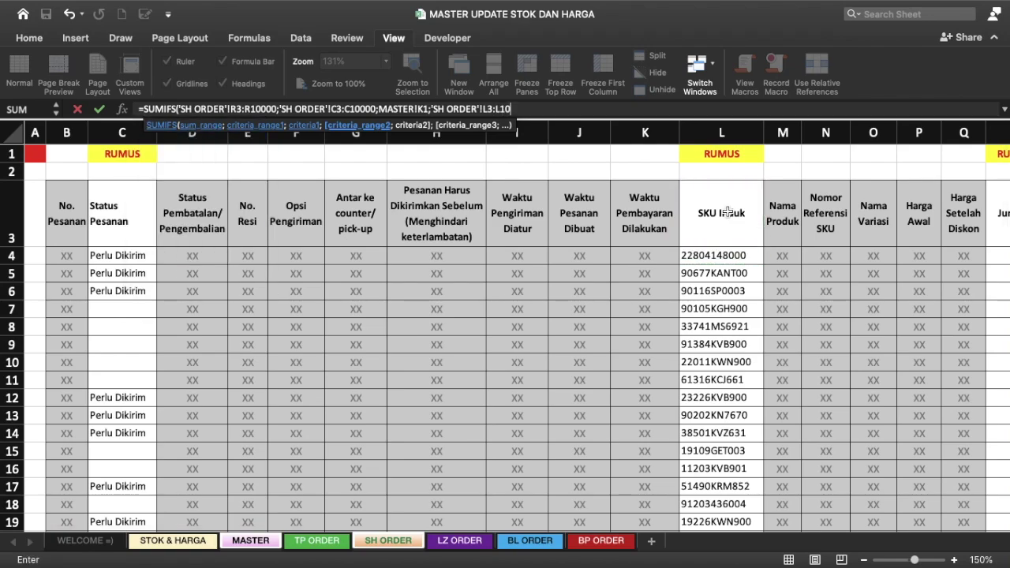
type("000;")
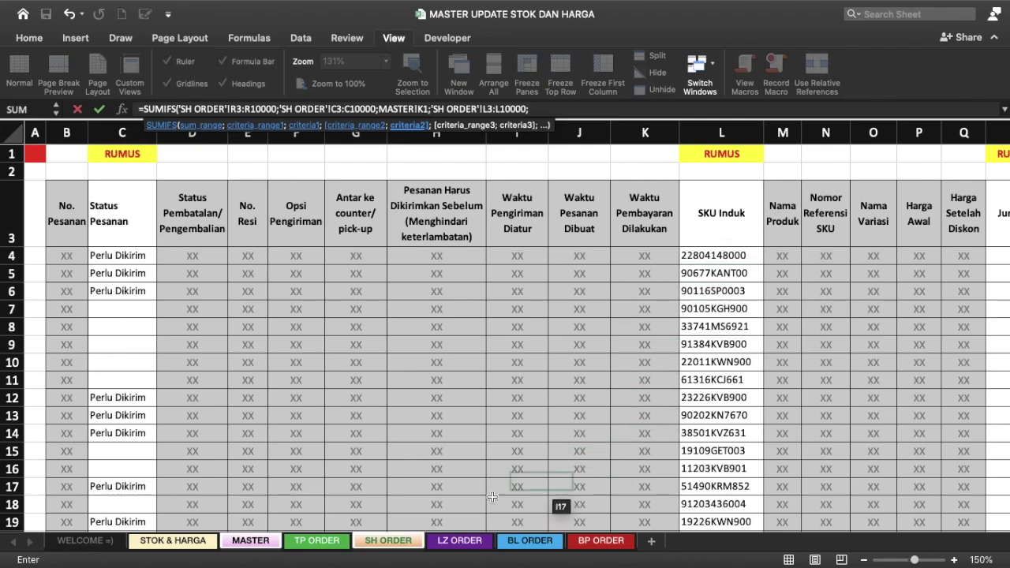
left_click(238, 543)
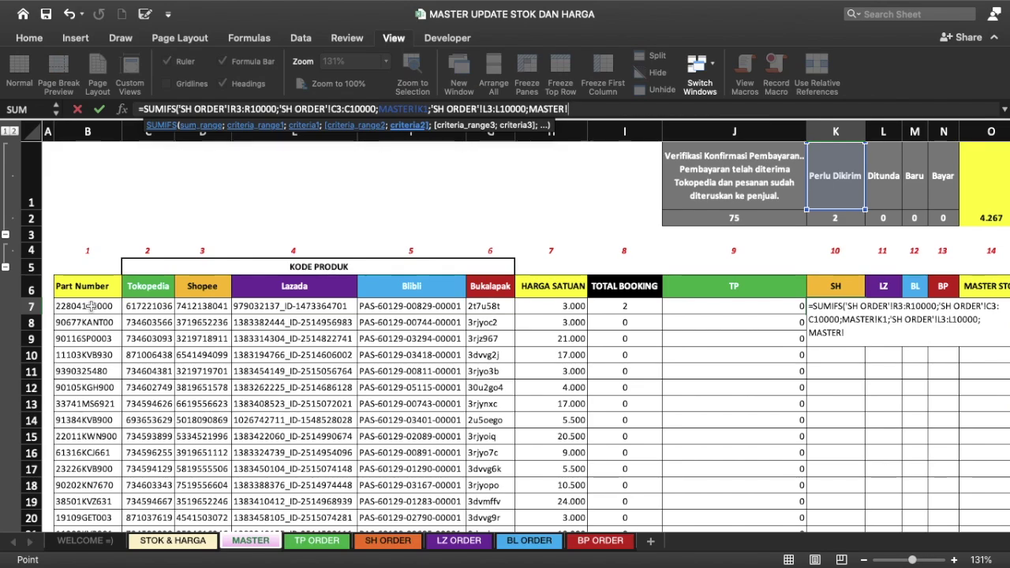
left_click(91, 306)
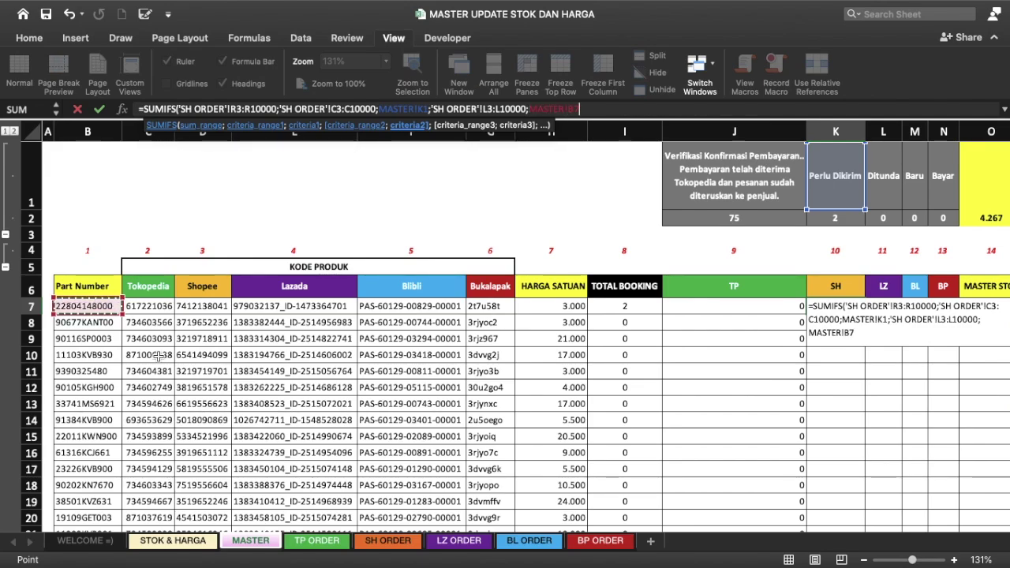
key("Return")
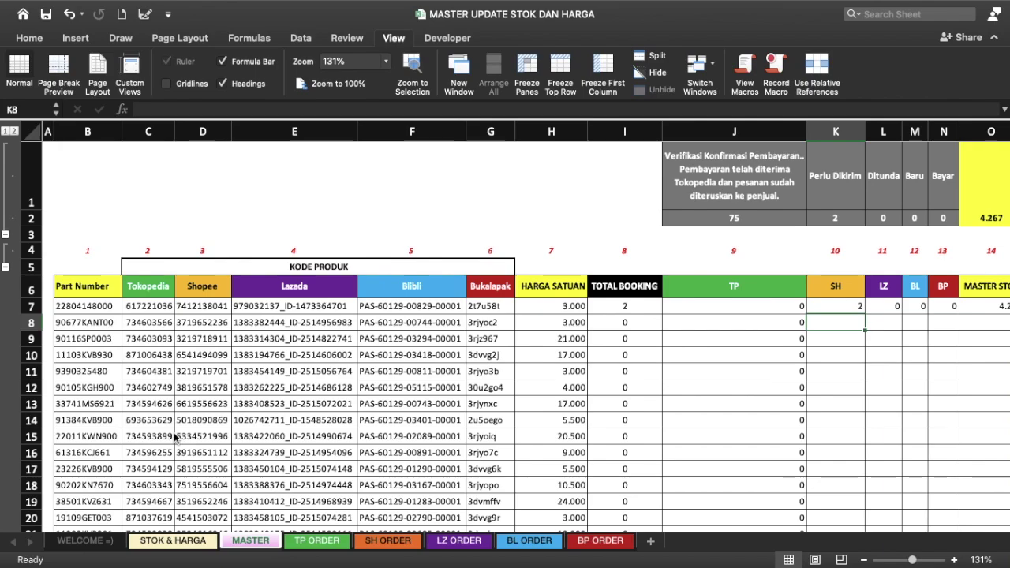
Step: Make the K7 SUMIFS ranges absolute as $R$3:$R$10000 and $C$3:$C$10000
key("Up")
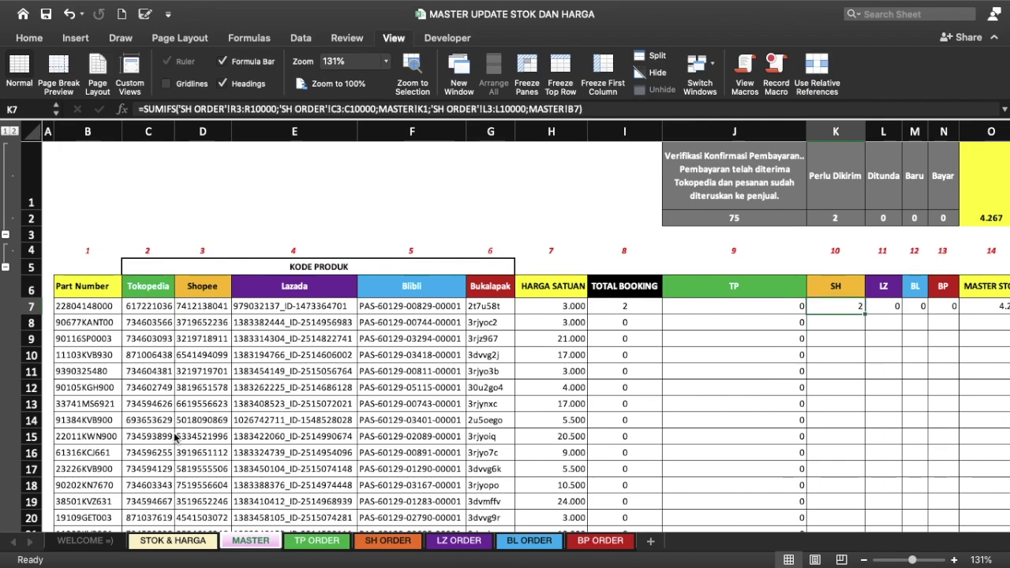
left_click(227, 109)
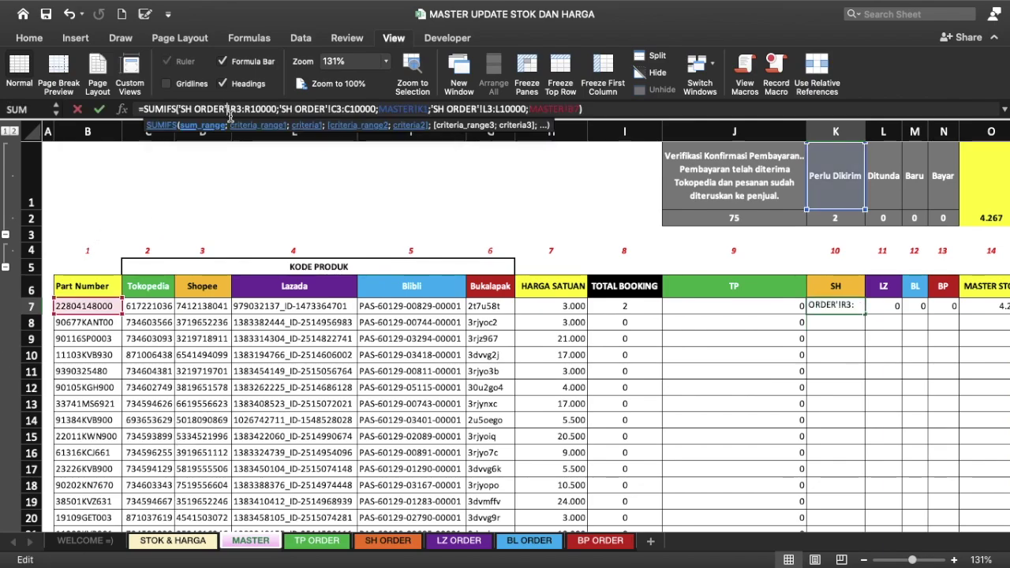
type("$")
key("Right")
type("$")
key("Right")
key("Right")
key("Right")
type("$R$")
key("Right")
key("Right")
key("Right")
type("$")
key("Right")
type("$")
key("Right")
key("Right")
type("$")
key("Right")
type("$")
key("Right")
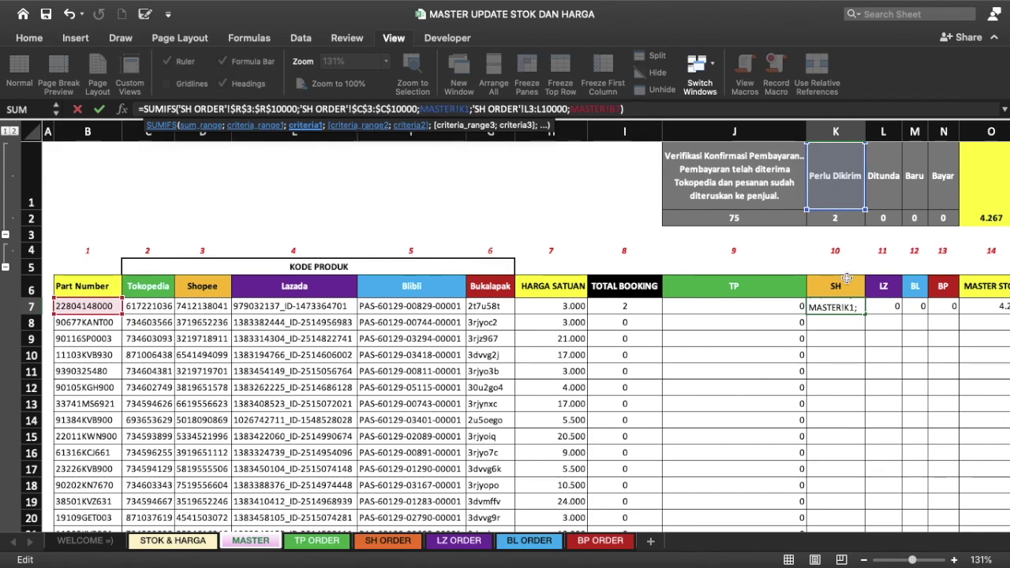
Step: Lock the criteria as K$1 and $B7, then fill the formula down the SH column
left_click(467, 109)
type("$")
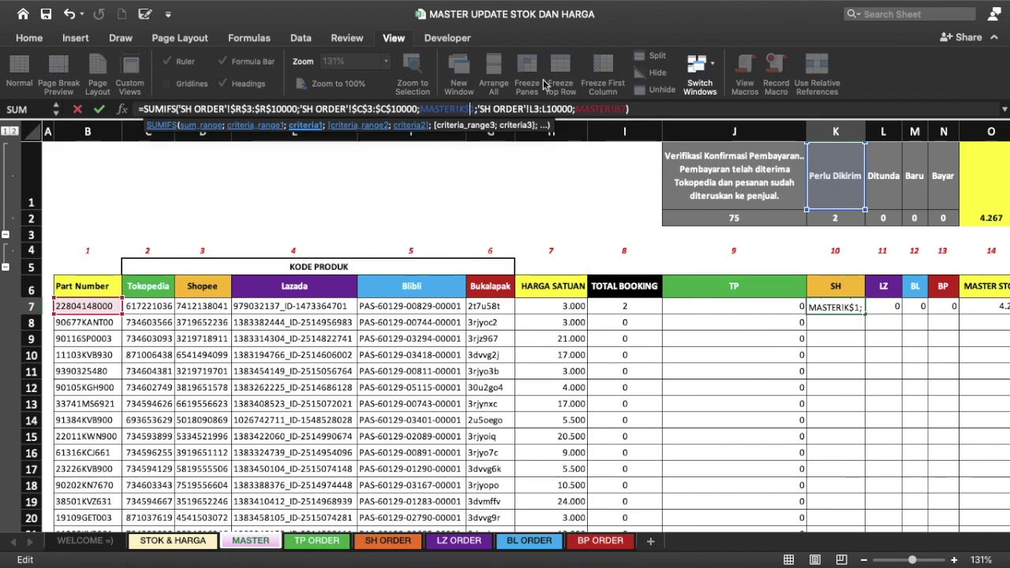
left_click(622, 109)
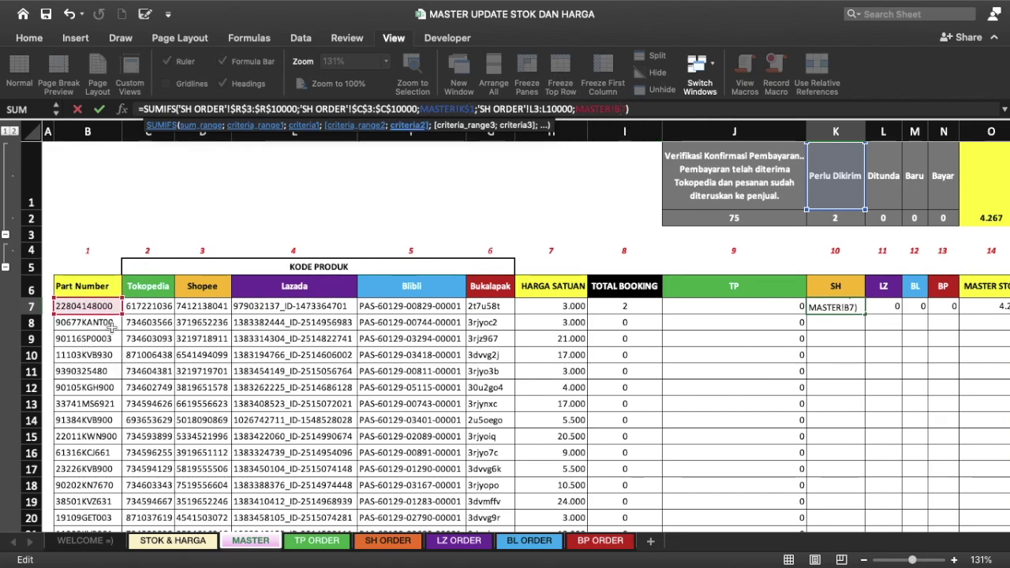
type("$")
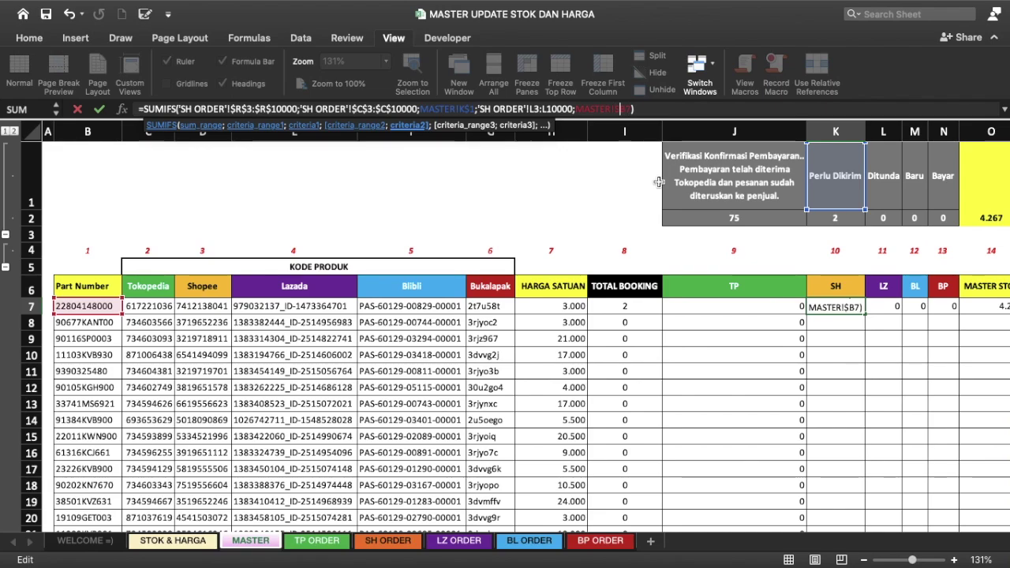
key("Return")
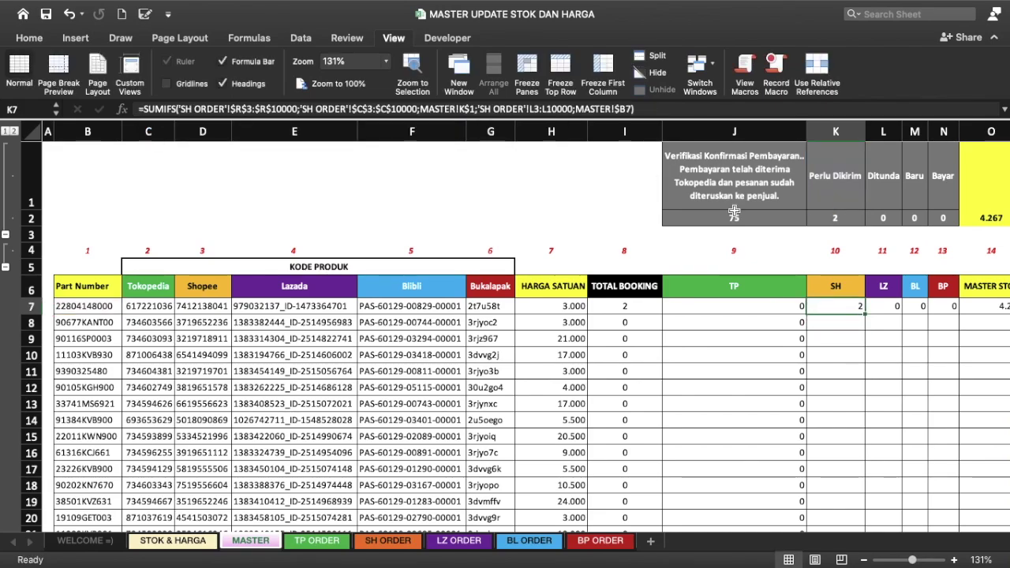
double_click(867, 312)
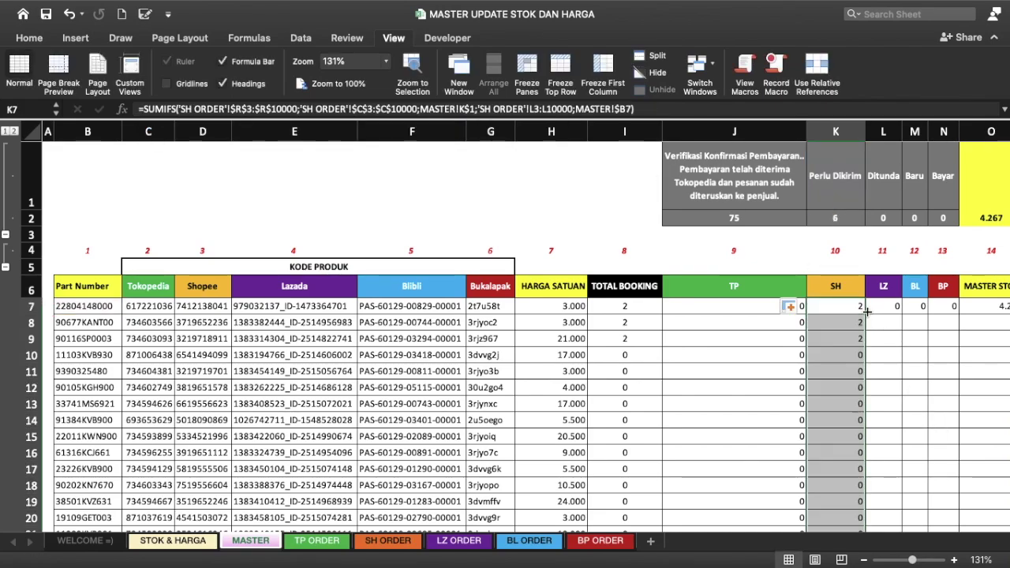
Step: Freeze panes at C7 so the header rows and part columns stay visible
left_click(843, 217)
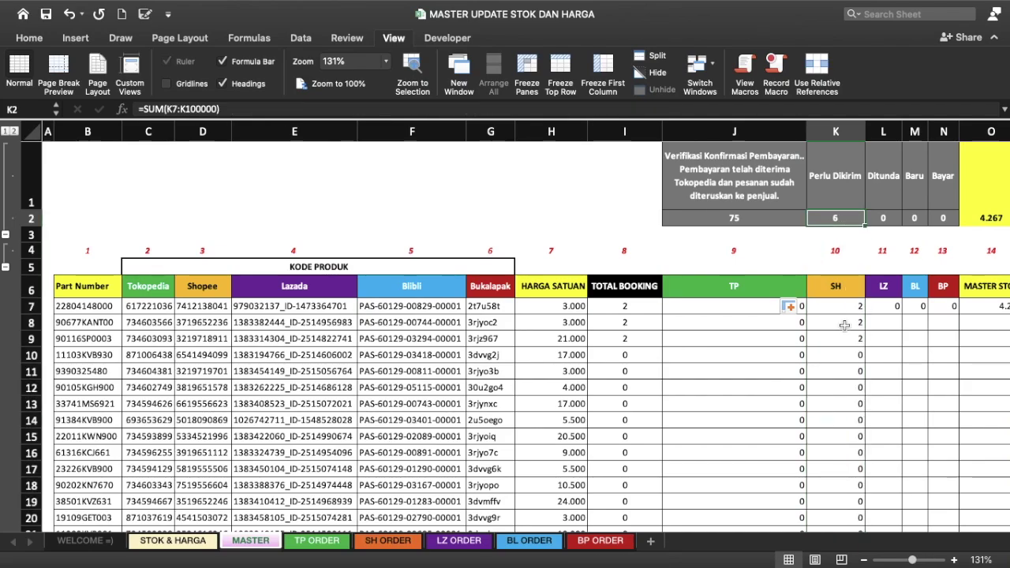
scroll(843, 325, "down", 5)
scroll(844, 326, "down", 3)
scroll(844, 325, "down", 5)
scroll(843, 325, "up", 10)
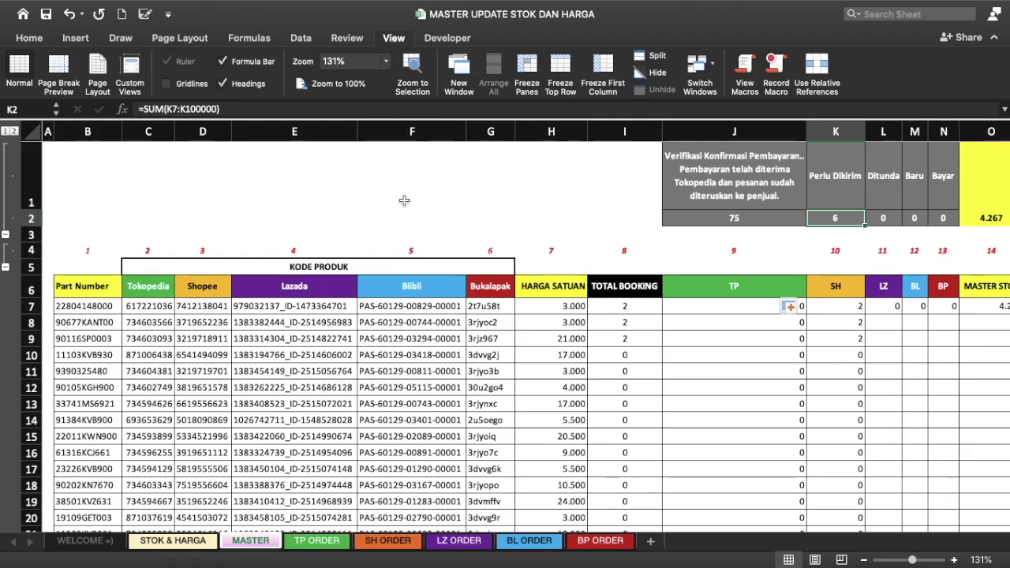
scroll(386, 275, "down", 5)
scroll(387, 275, "down", 5)
scroll(387, 275, "up", 10)
left_click(147, 306)
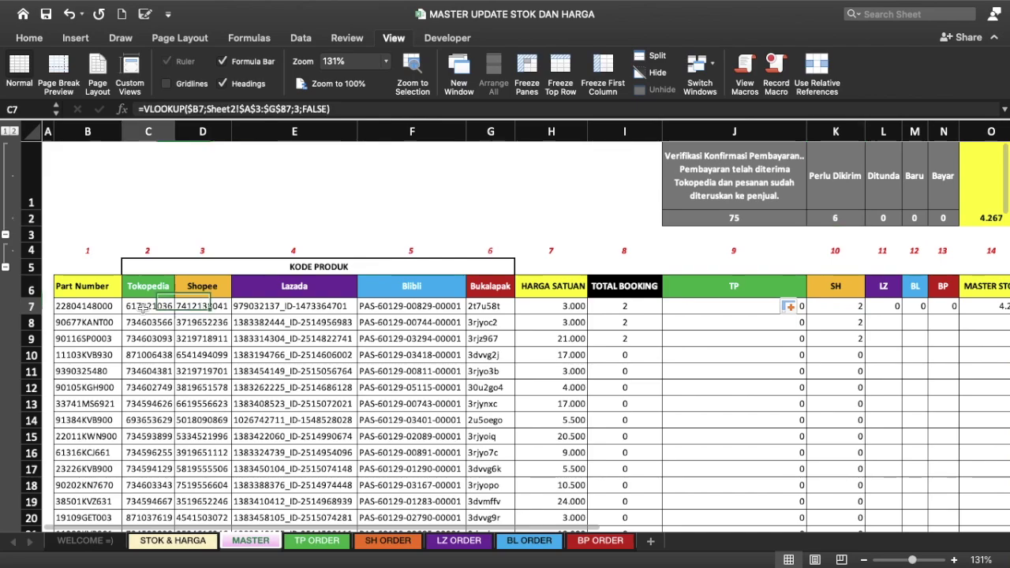
left_click(536, 72)
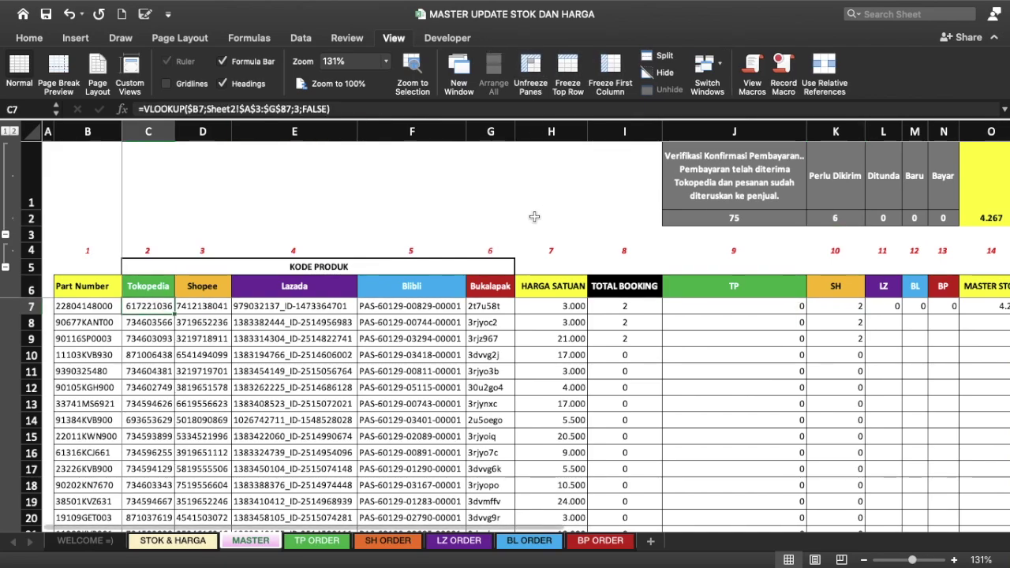
Step: Narrow columns J and K to bring TOTAL and UPLOAD UPDATE STOCK into view
scroll(622, 332, "down", 3)
scroll(623, 332, "down", 3)
scroll(623, 333, "up", 3)
scroll(623, 332, "up", 3)
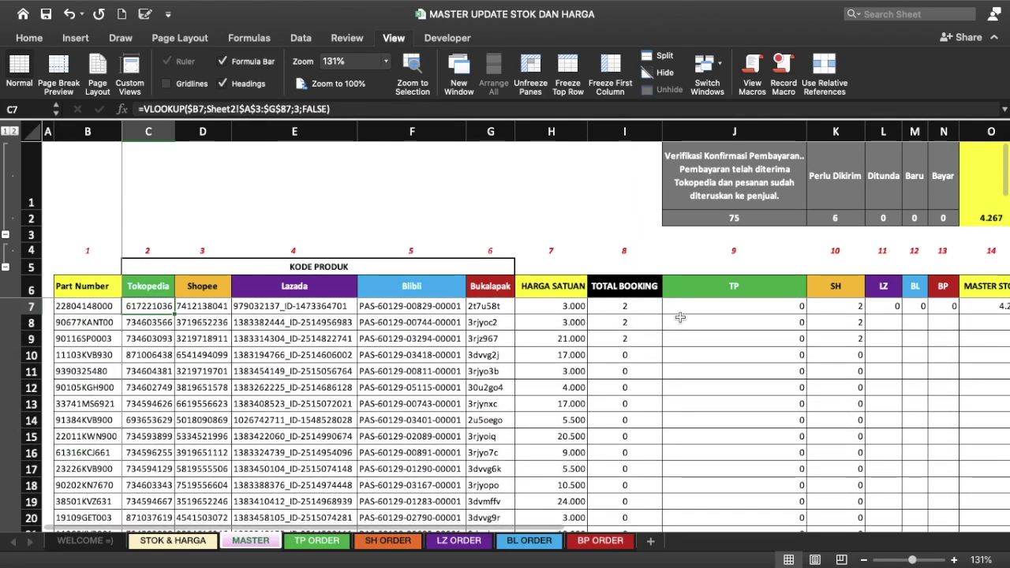
left_click_drag(808, 128, 695, 128)
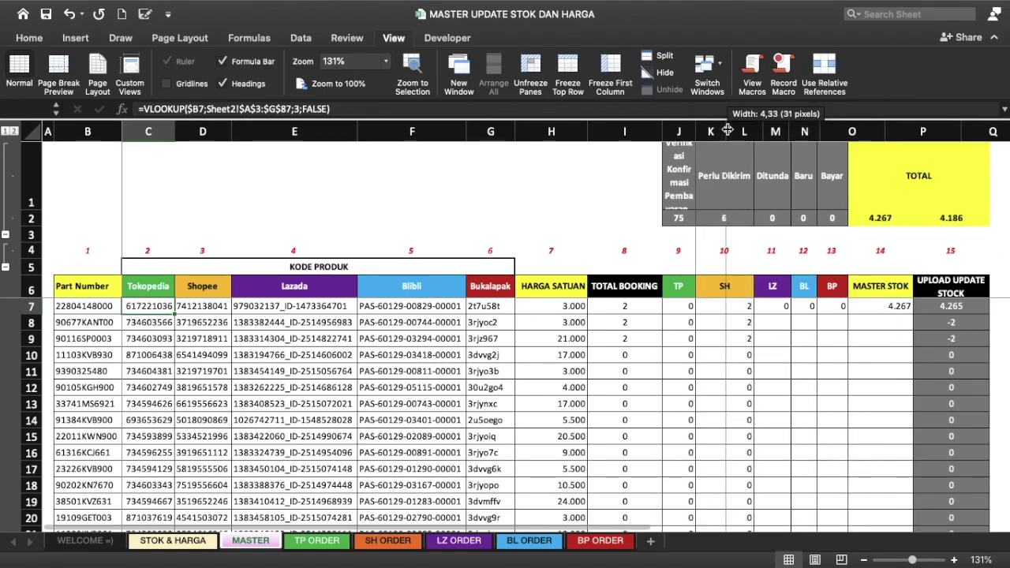
left_click_drag(758, 131, 726, 131)
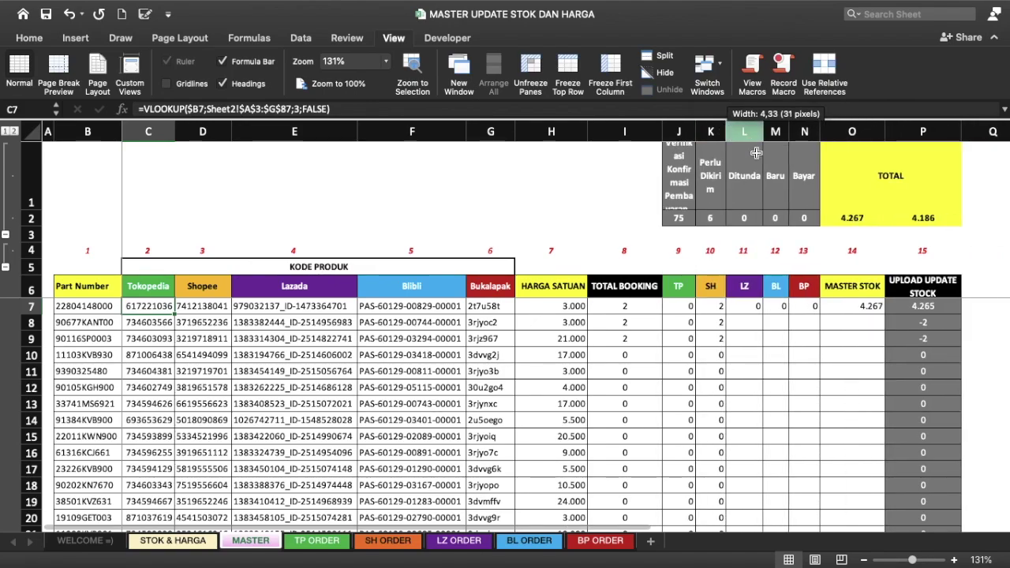
Step: Inspect the existing LZ formula in L7 and discard it
left_click(743, 286)
key("Down")
key("Left")
key("Right")
key("Down")
key("Up")
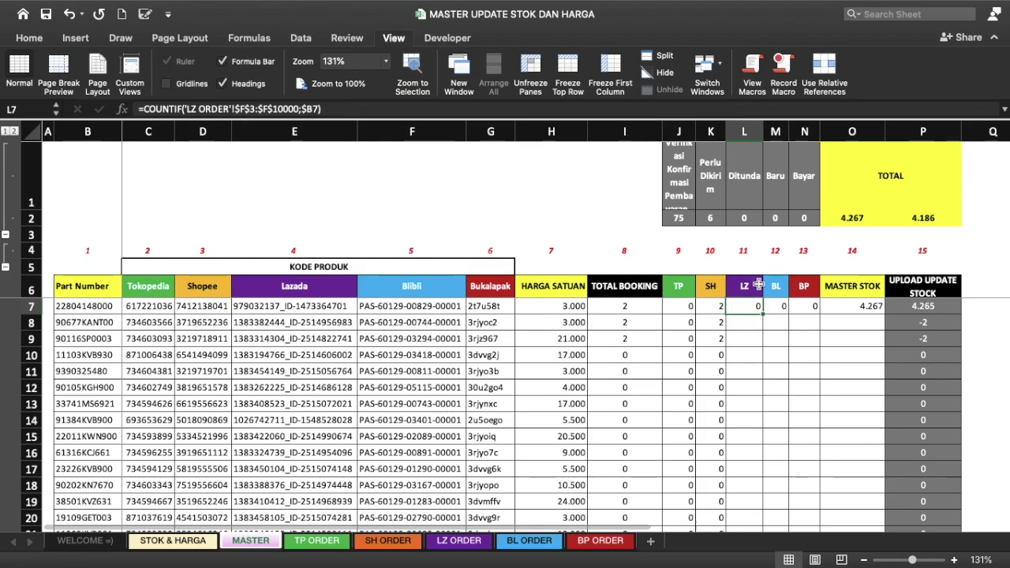
left_click(454, 110)
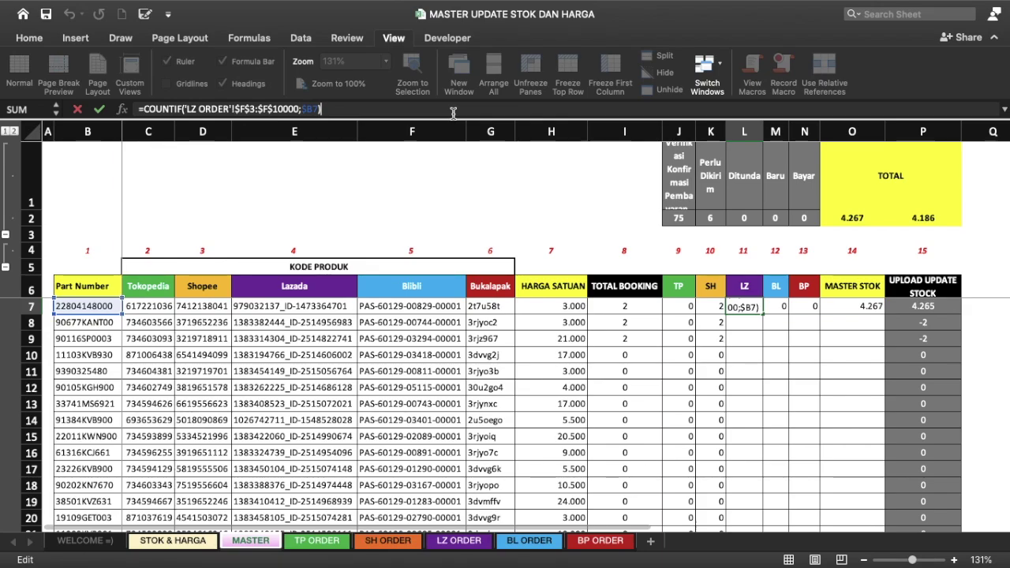
key("Escape")
Step: Enter =COUNTIF('LZ ORDER'!F3:F10000;MASTER!B7) in L7
type("=C")
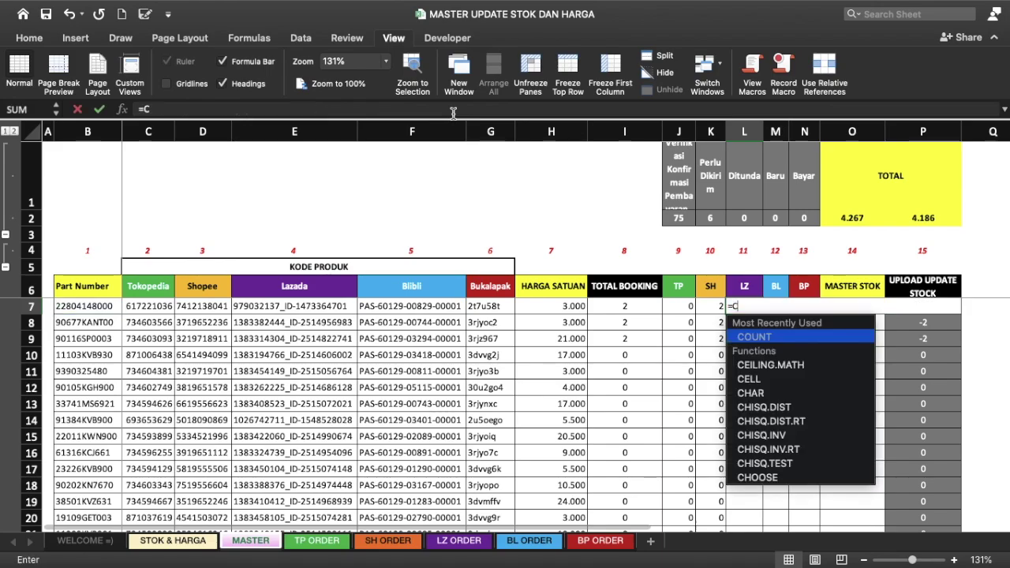
type("OUNTIF(")
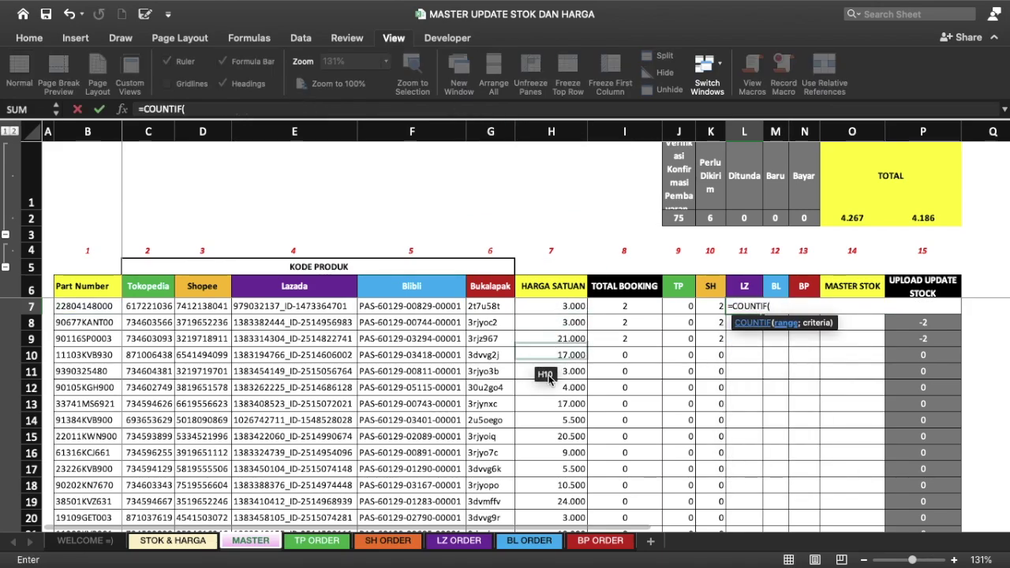
left_click(466, 544)
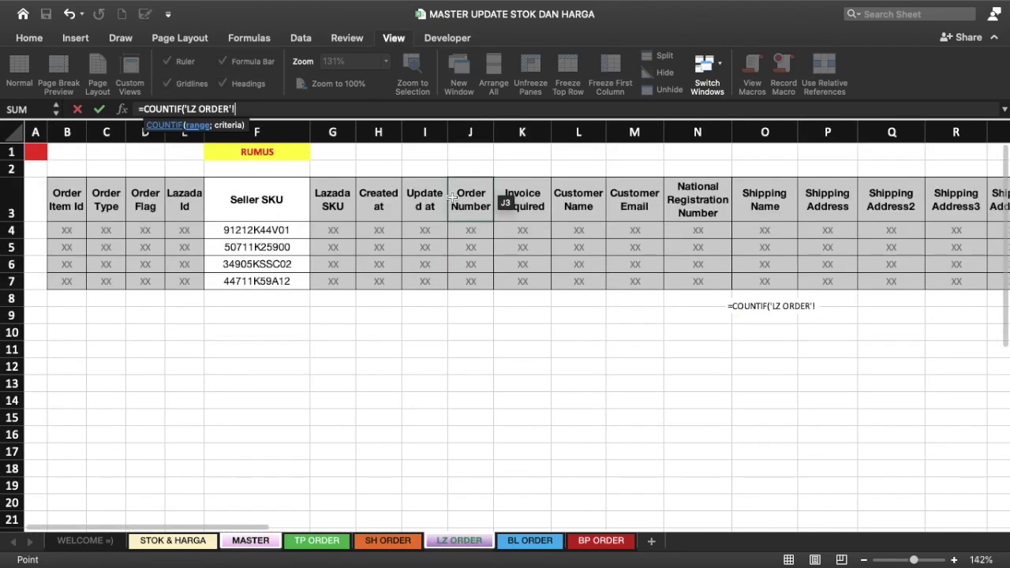
left_click(306, 208)
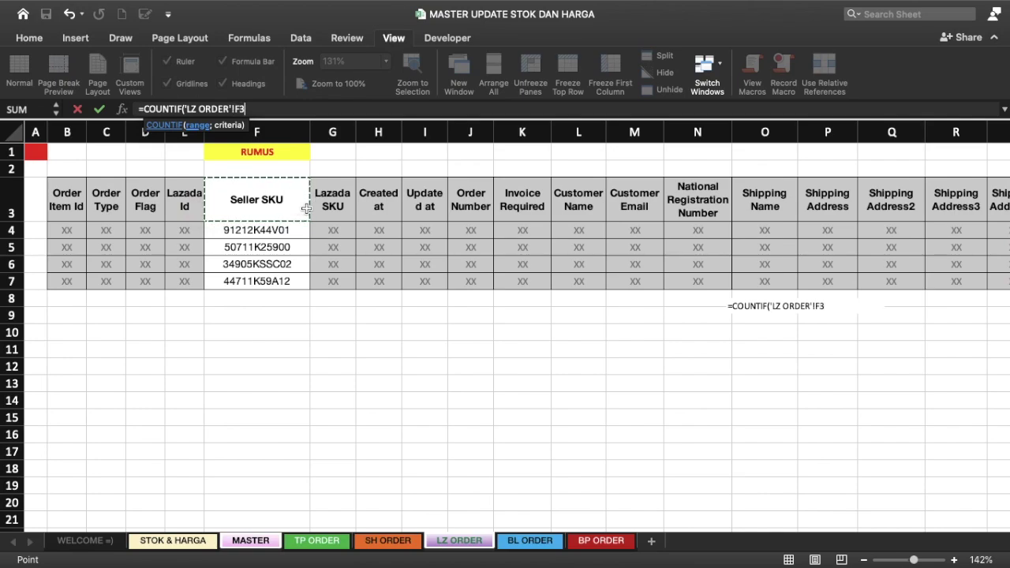
type(":F10")
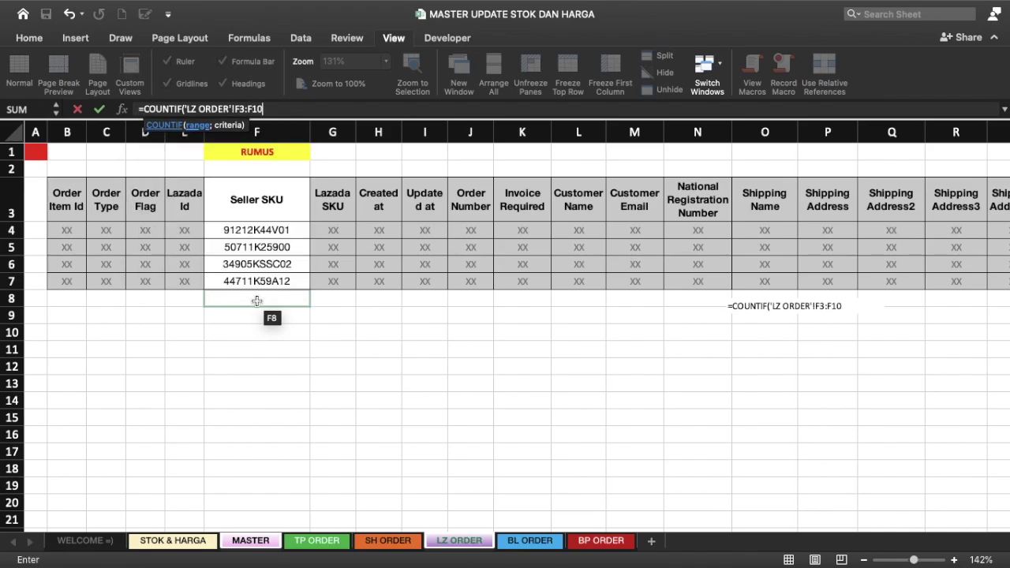
type("000;")
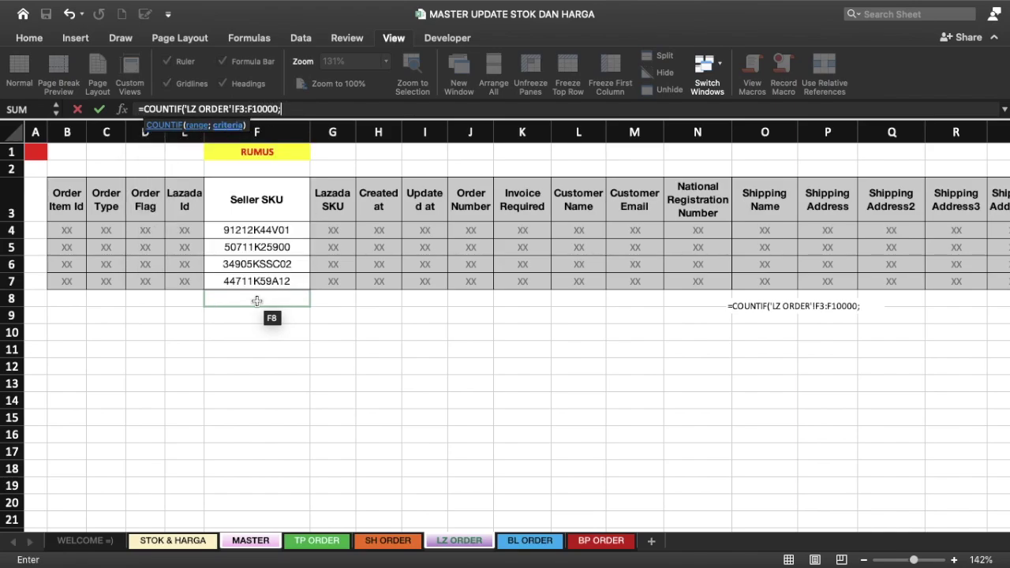
left_click(241, 542)
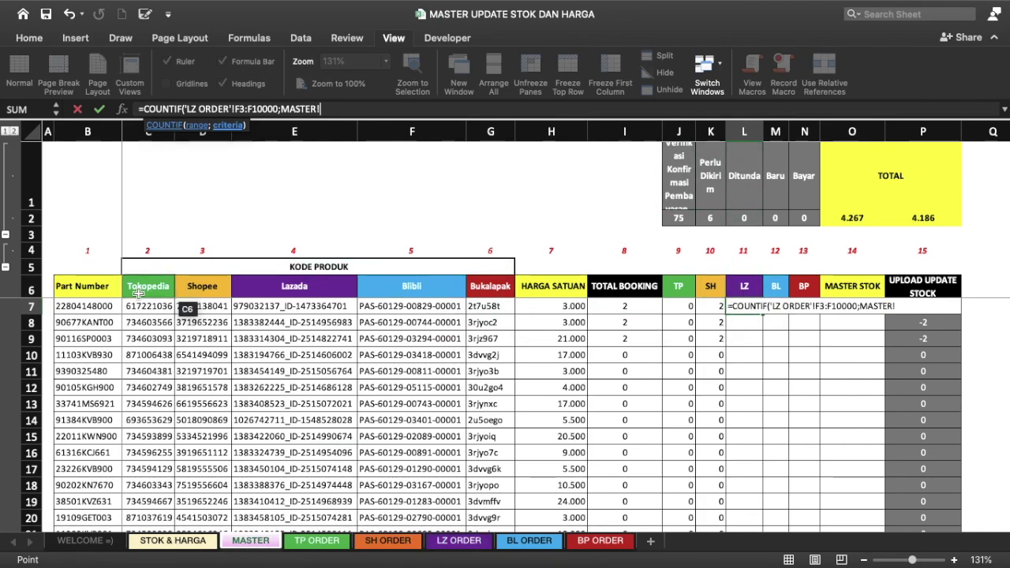
left_click(98, 306)
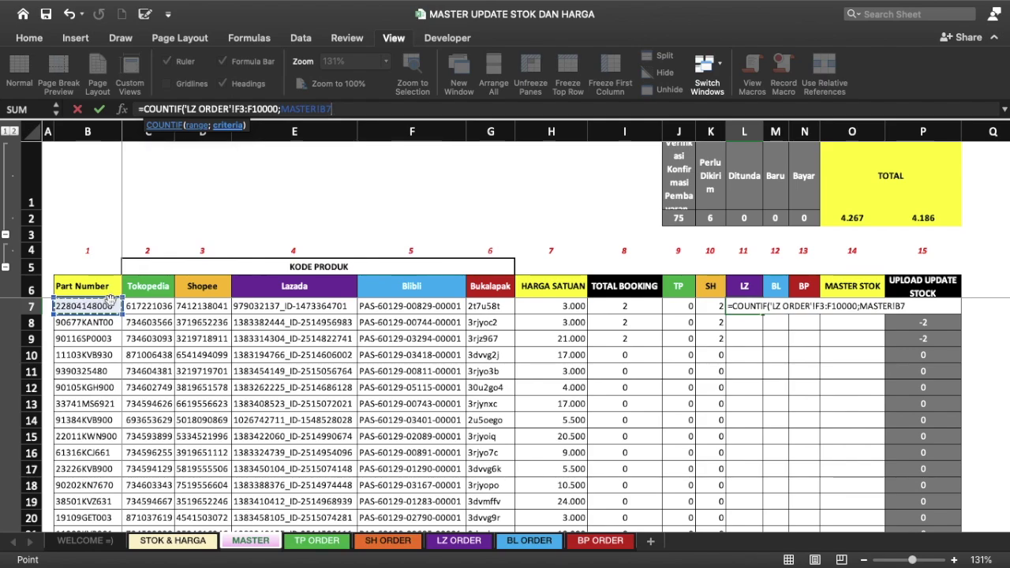
type(")")
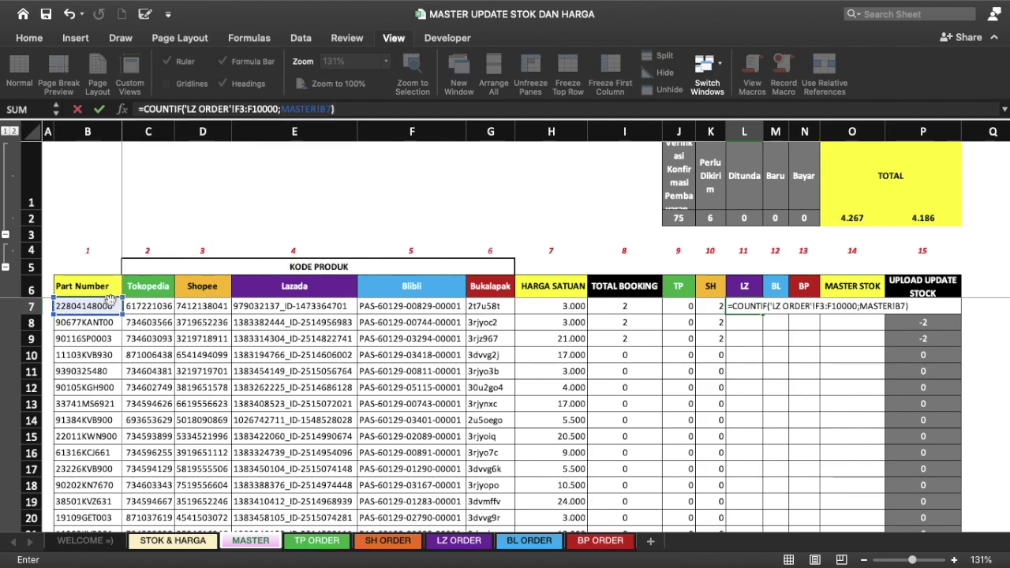
key("Return")
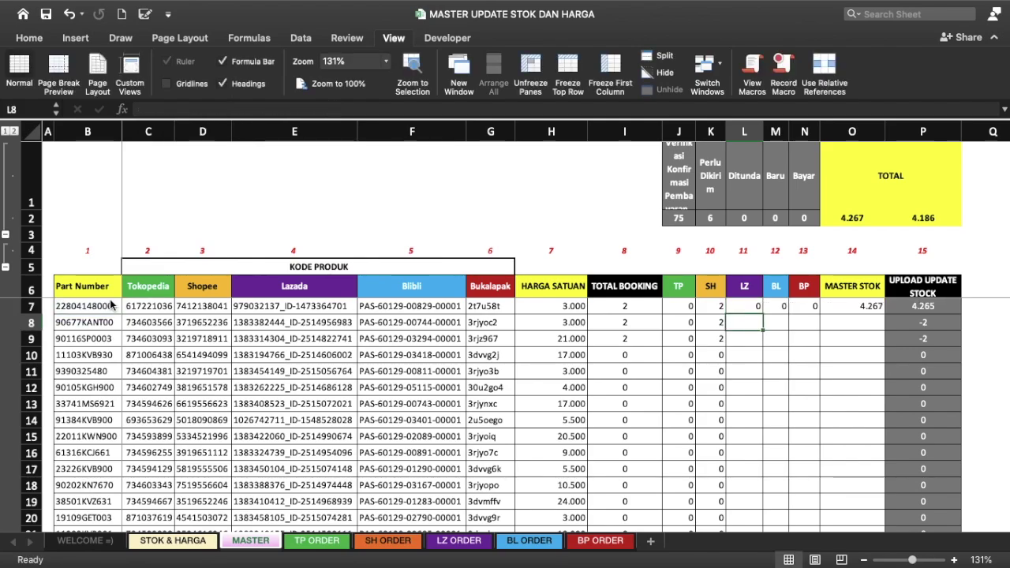
Step: Lock the L7 COUNTIF references as $F$3:$F$10000 and MASTER!$B7
key("Up")
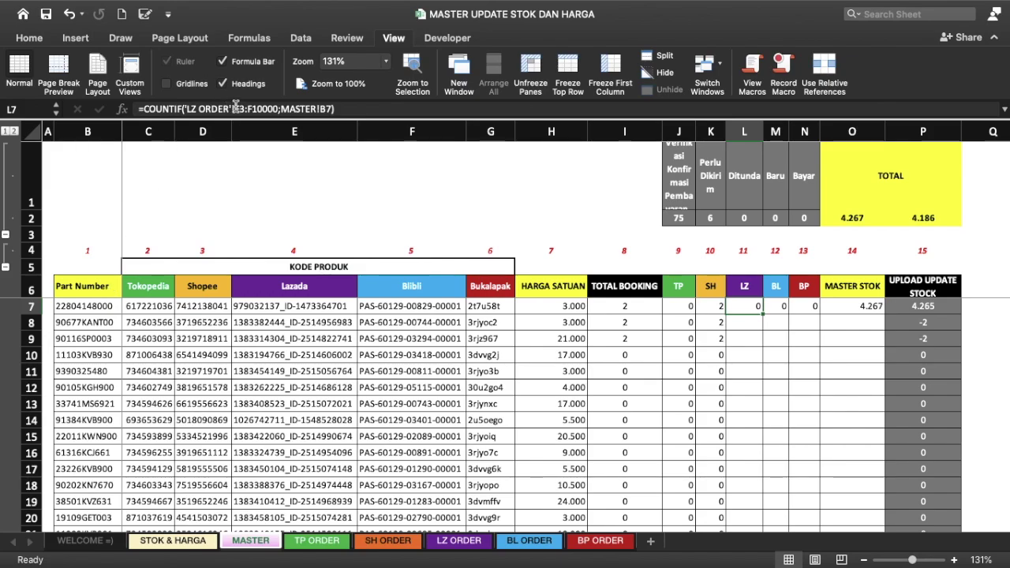
left_click(235, 109)
type("$")
key("Right")
type("$F$")
key("Right")
type("$")
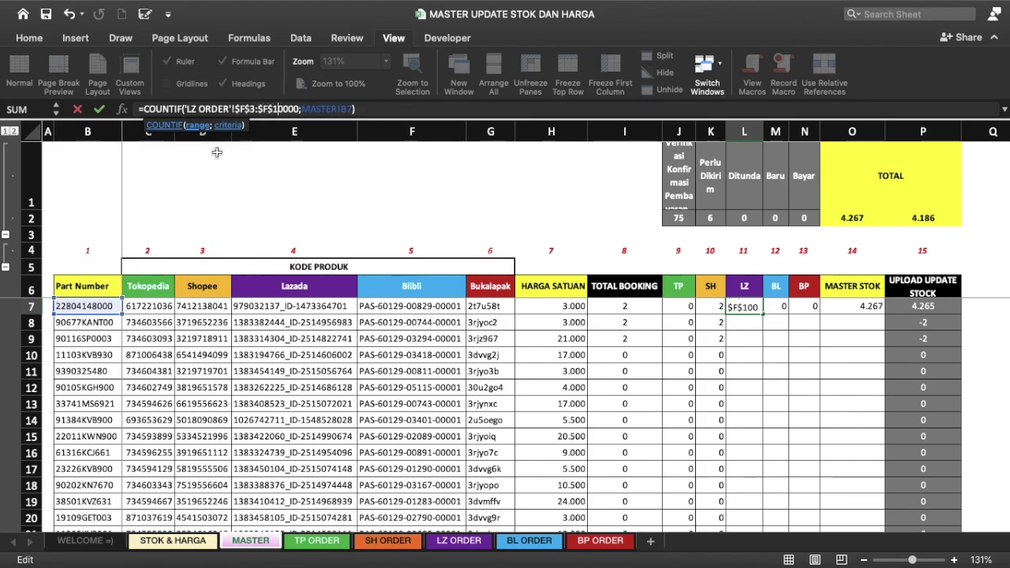
key("Right")
key("Right")
key("Right")
key("Left")
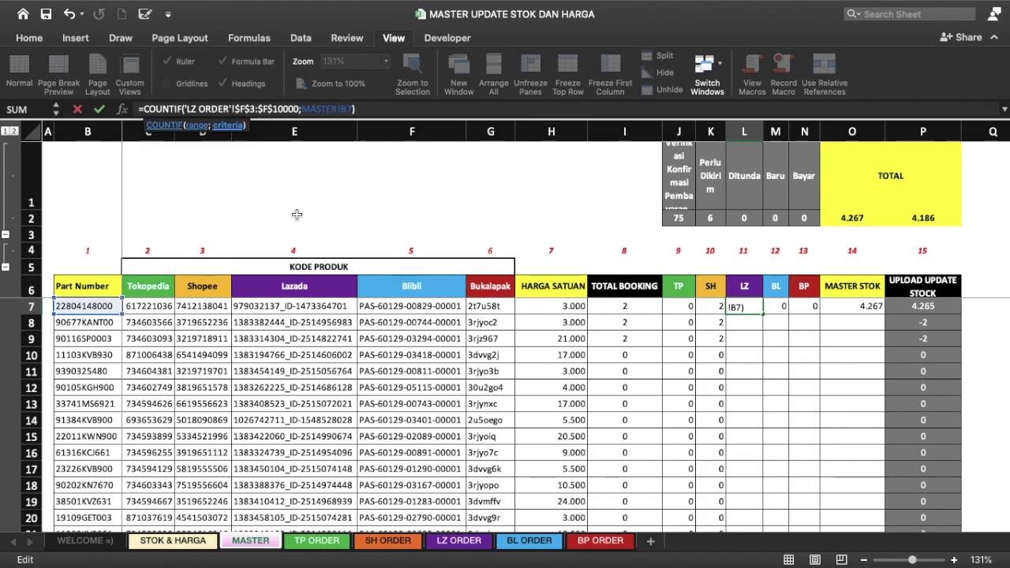
type("$")
key("Return")
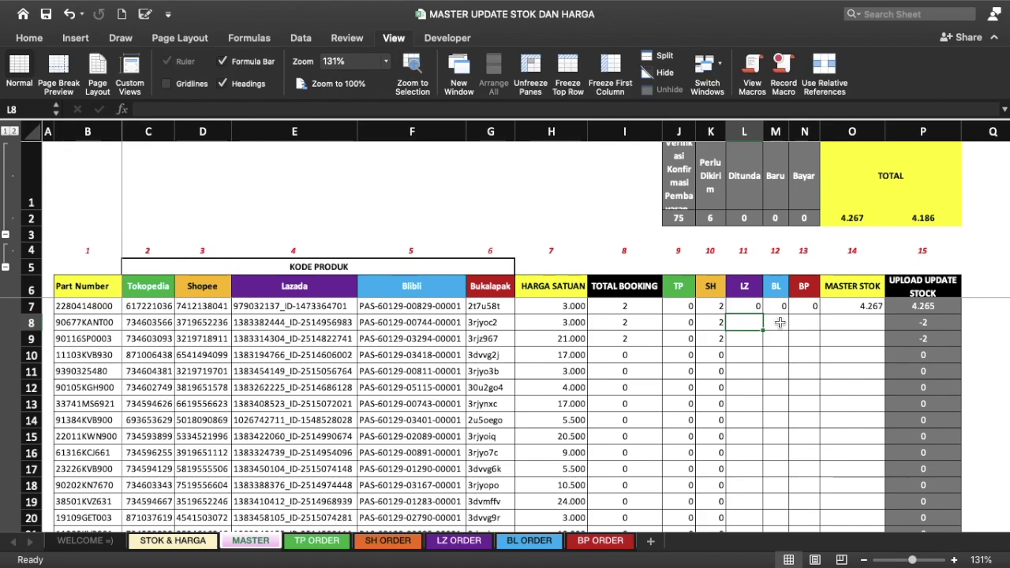
Step: Fill the COUNTIF down the LZ column and check the copied results
left_click(751, 306)
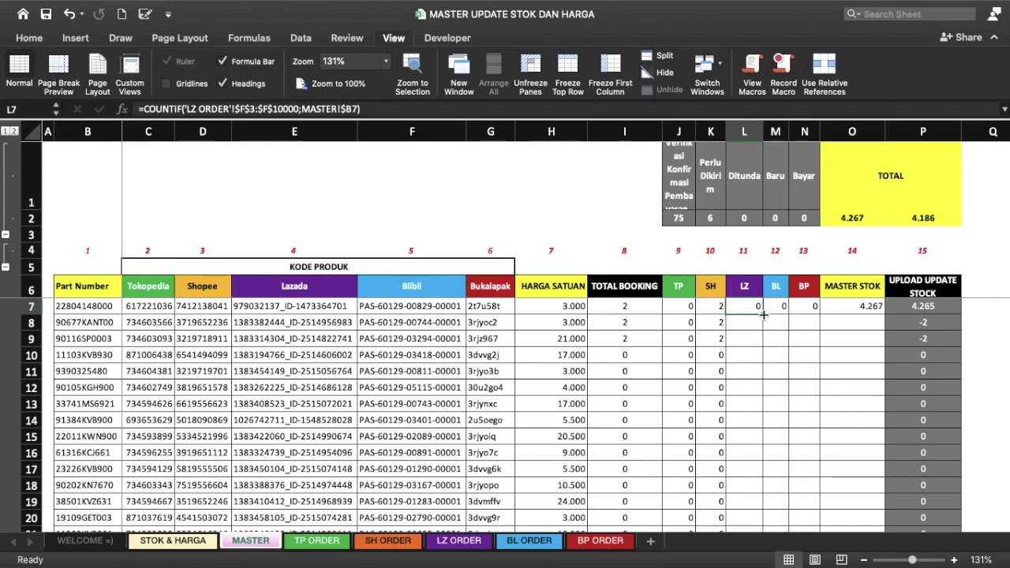
double_click(763, 314)
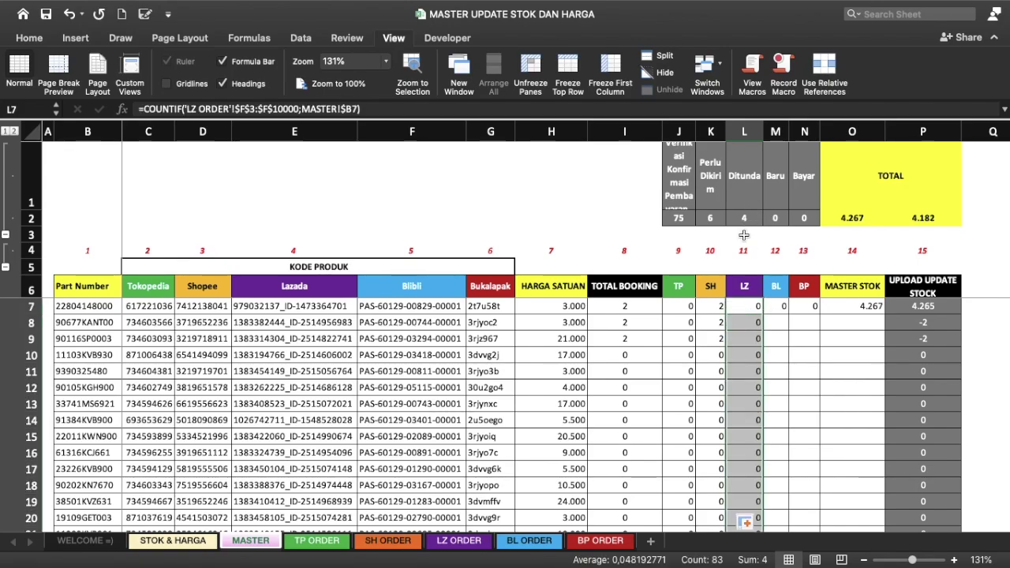
left_click(740, 367)
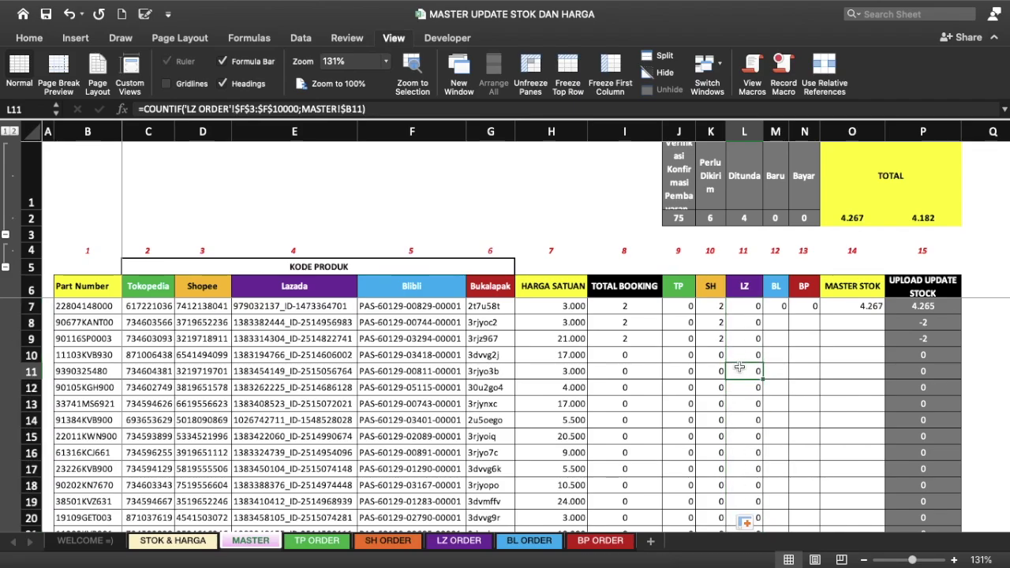
key("ctrl+Down")
key("ctrl+Up")
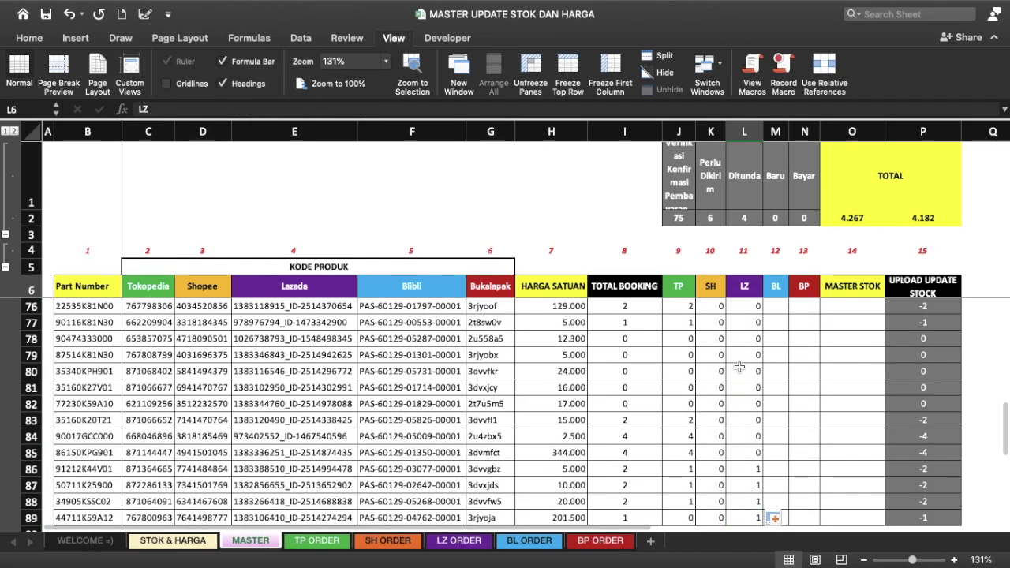
key("Down")
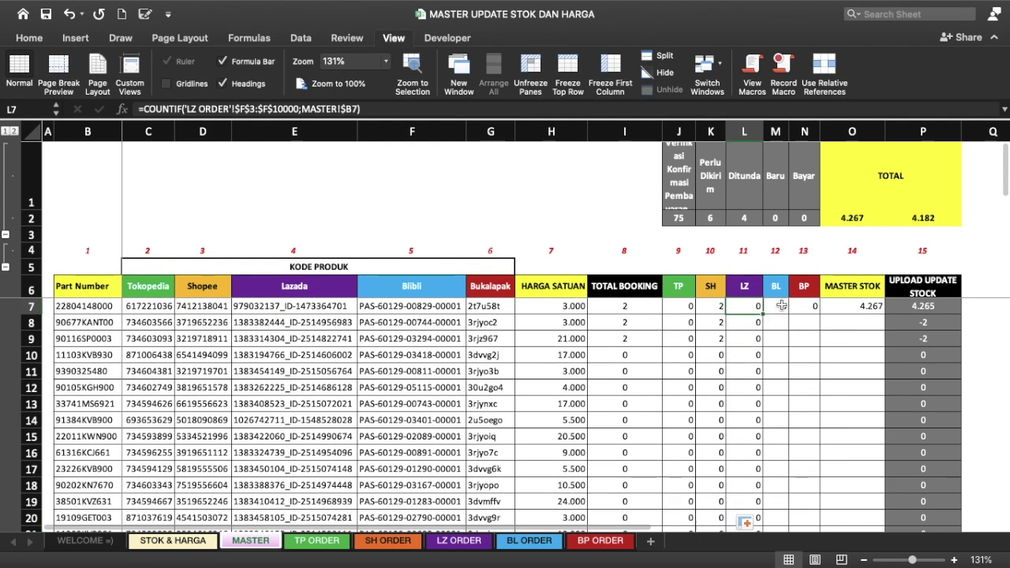
Step: Review the L7 and M7 order-count formulas on MASTER and the BL ORDER No. Awb column
left_click(781, 307)
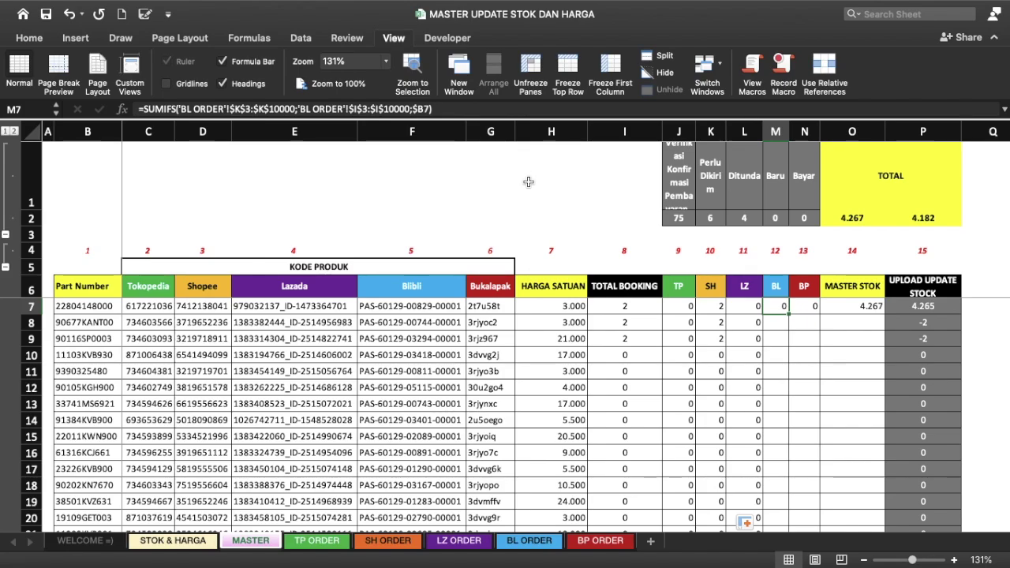
type("=SUMIFS('BL ORDER'!$K$3:$K$10000;'BL ORDER'!$I$3:$I$10000;$B7)")
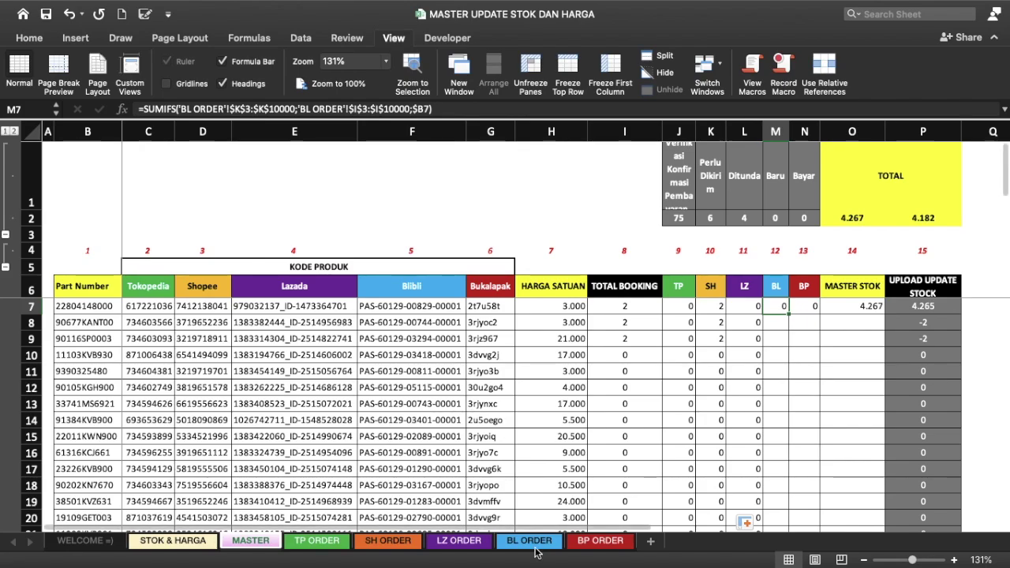
left_click(529, 540)
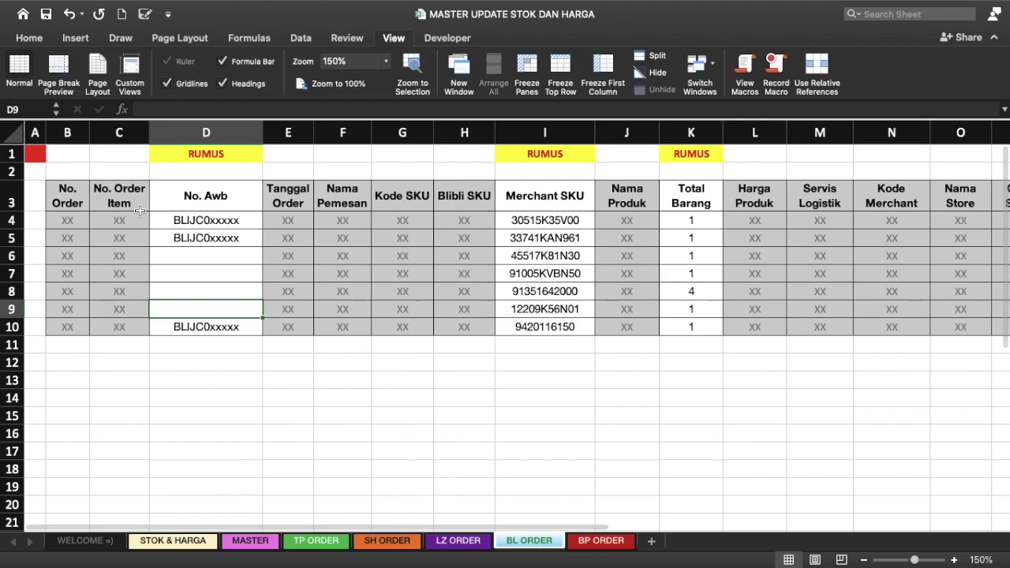
left_click(250, 540)
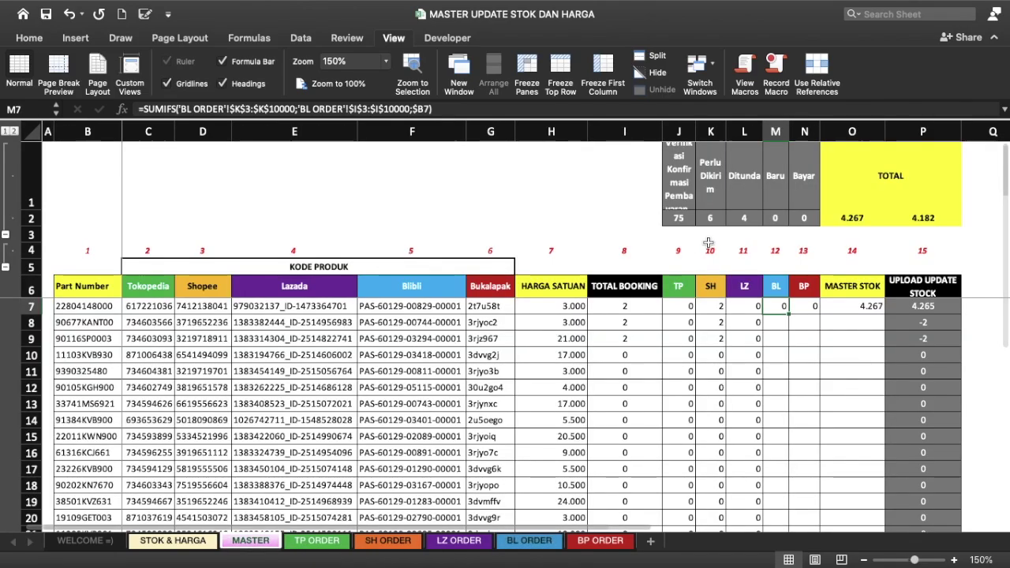
left_click(748, 287)
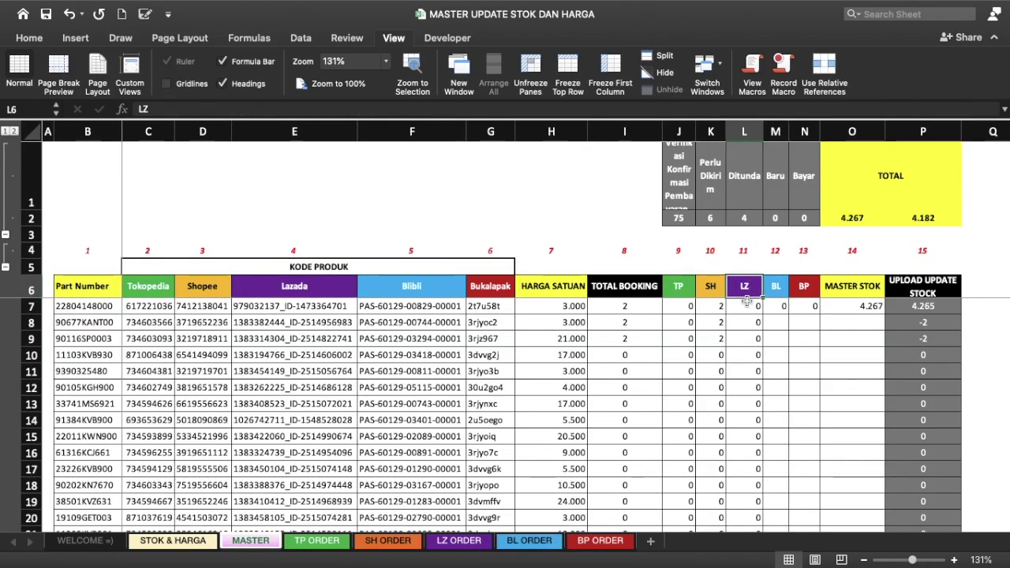
left_click(747, 303)
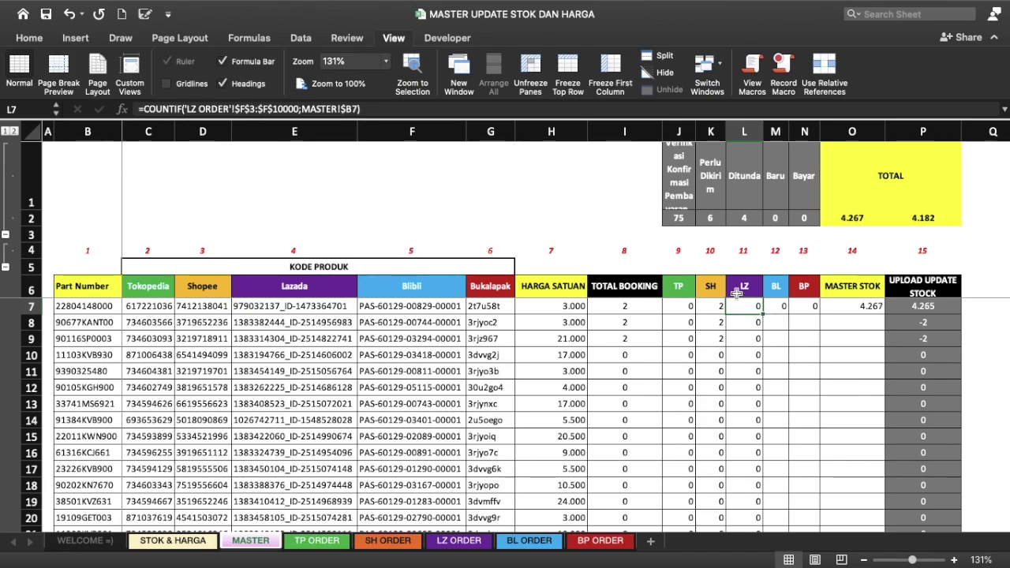
left_click(778, 306)
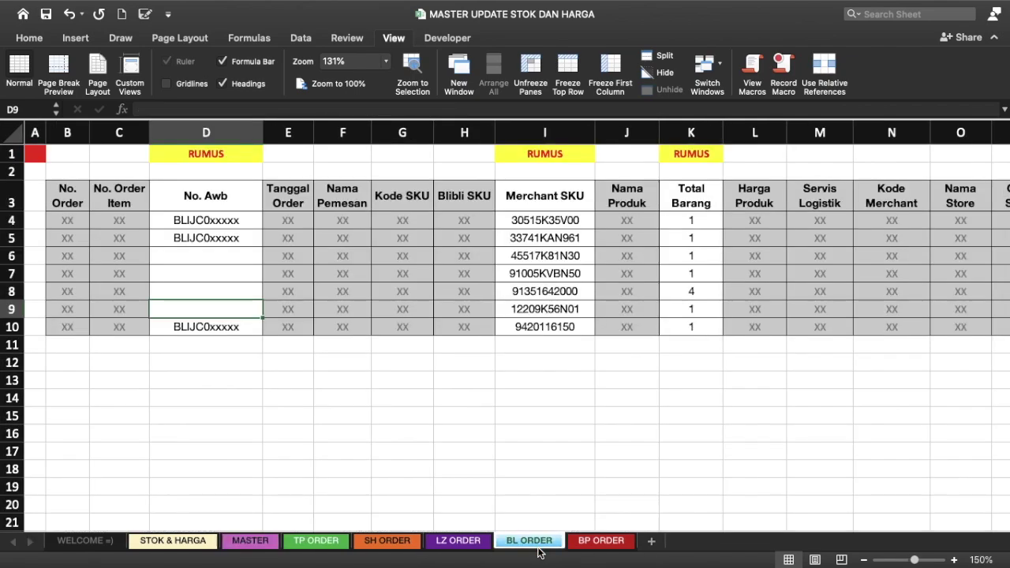
left_click(537, 543)
left_click(217, 133)
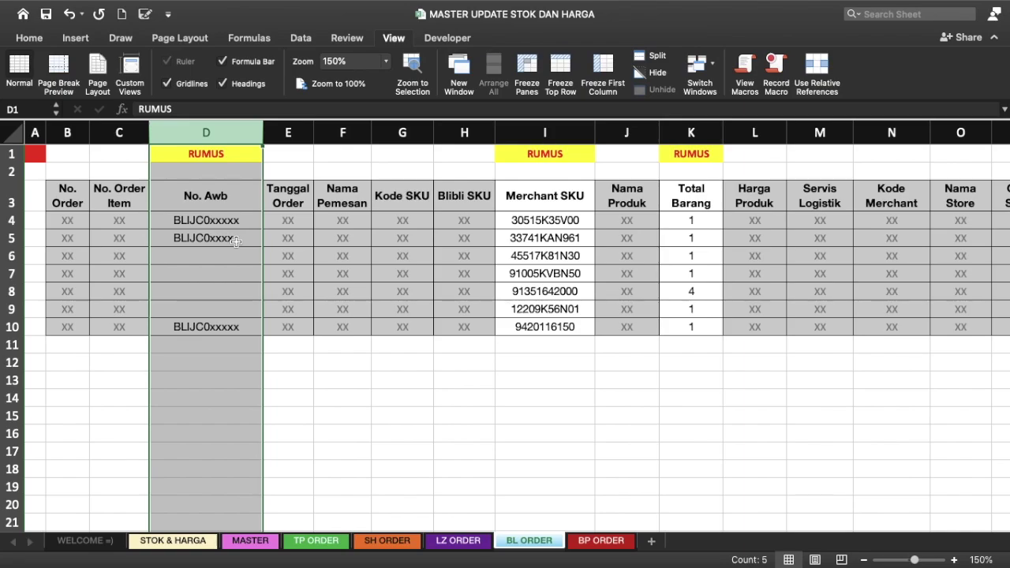
left_click(250, 541)
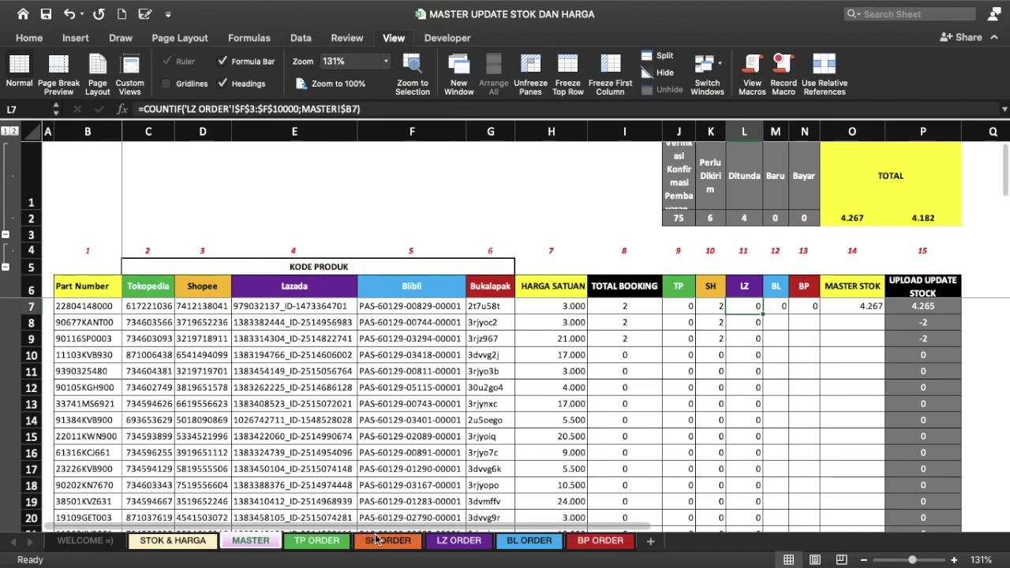
Step: On BL ORDER, change the D1 label from RUMUS to PATOKAN
left_click(528, 540)
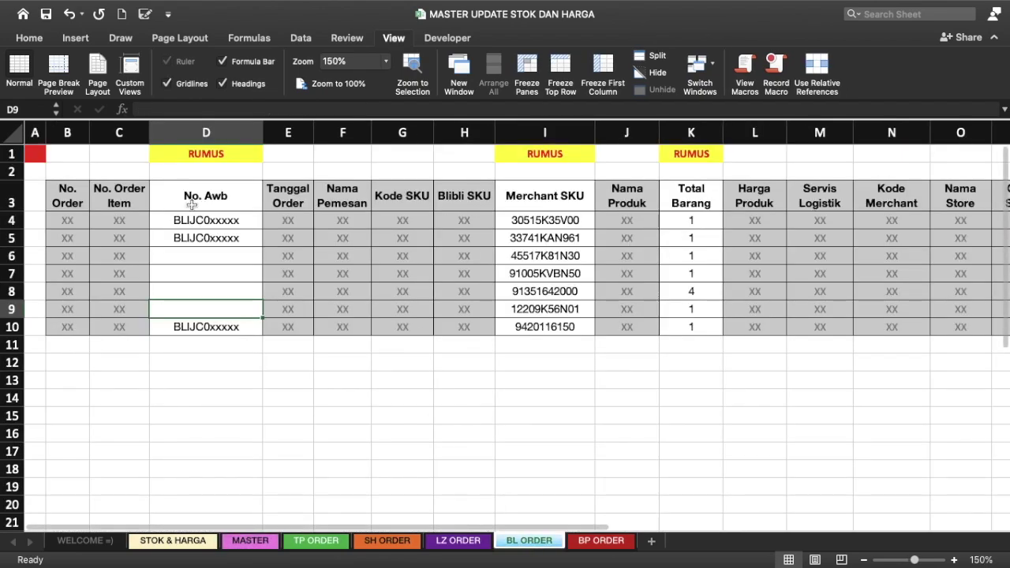
left_click(206, 132)
left_click(192, 234)
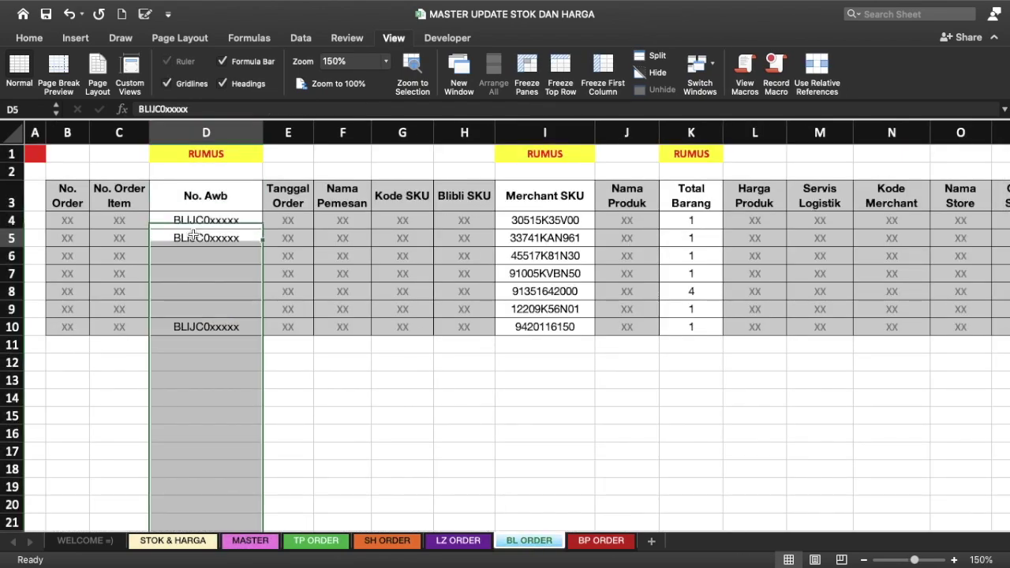
left_click(210, 151)
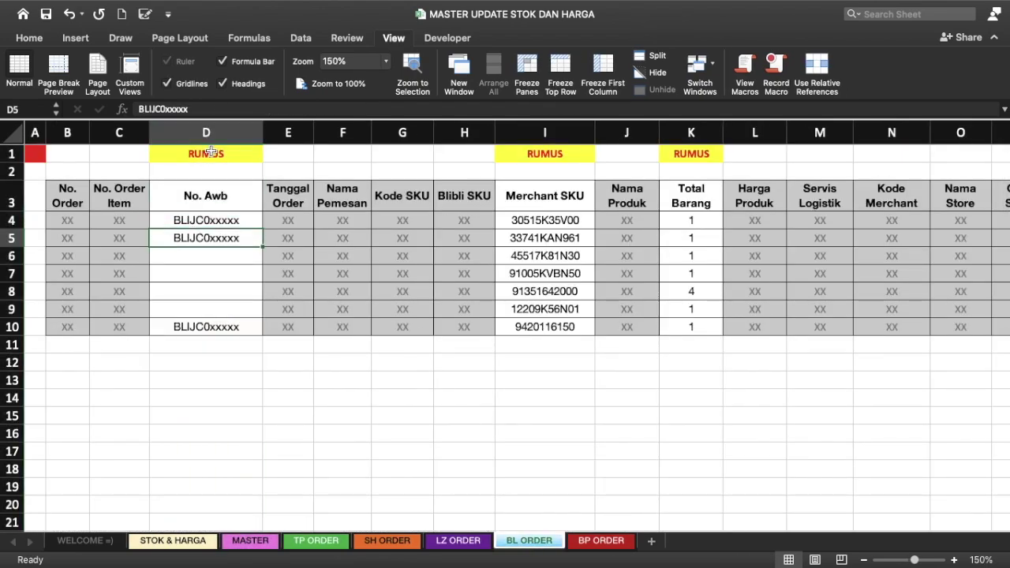
type("PATOKA")
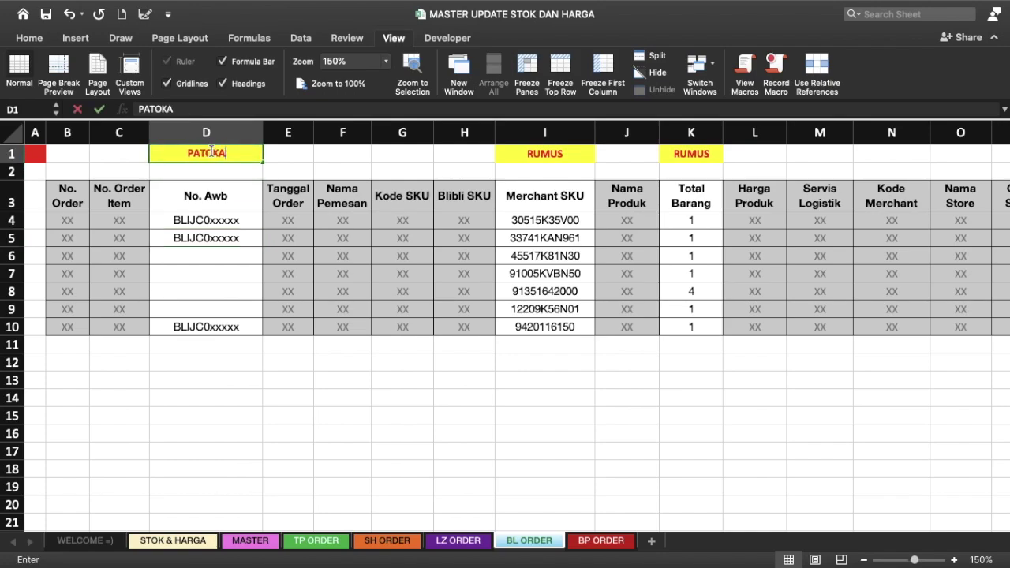
type("N")
key("Return")
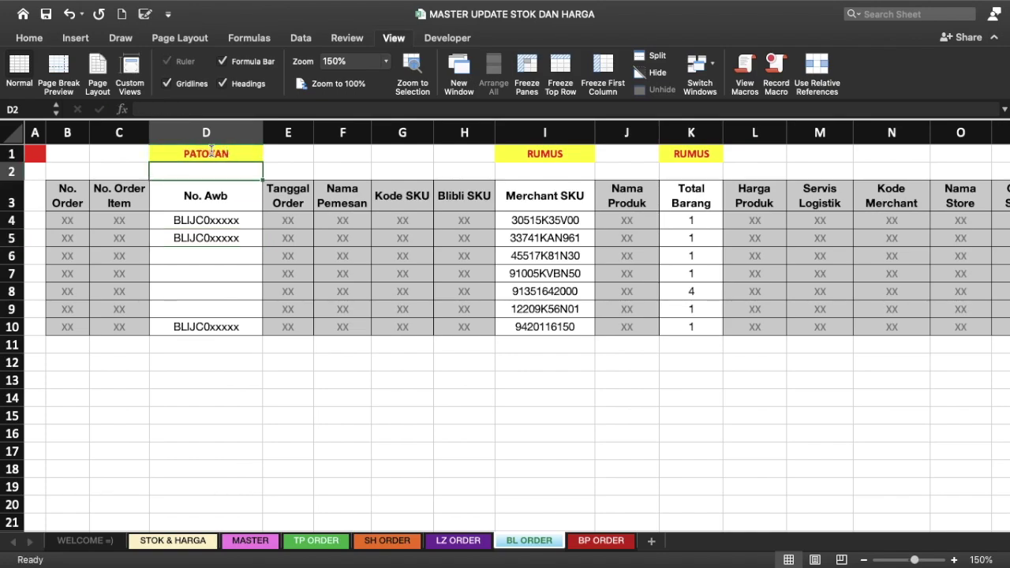
Step: Check the No. Awb entries, then select the whole order table from B3
left_click(197, 222)
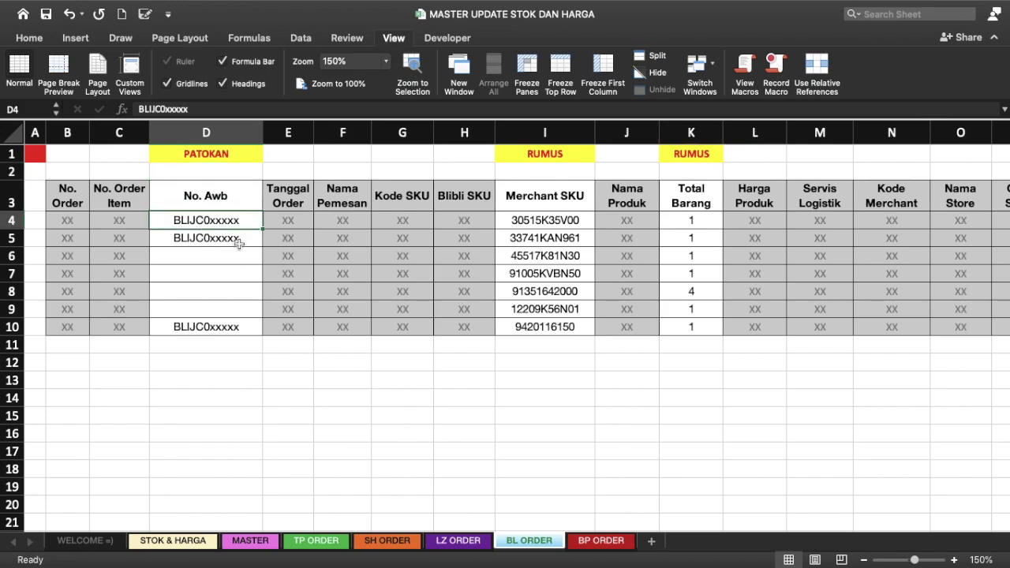
left_click(239, 244)
left_click(240, 218)
left_click(226, 253)
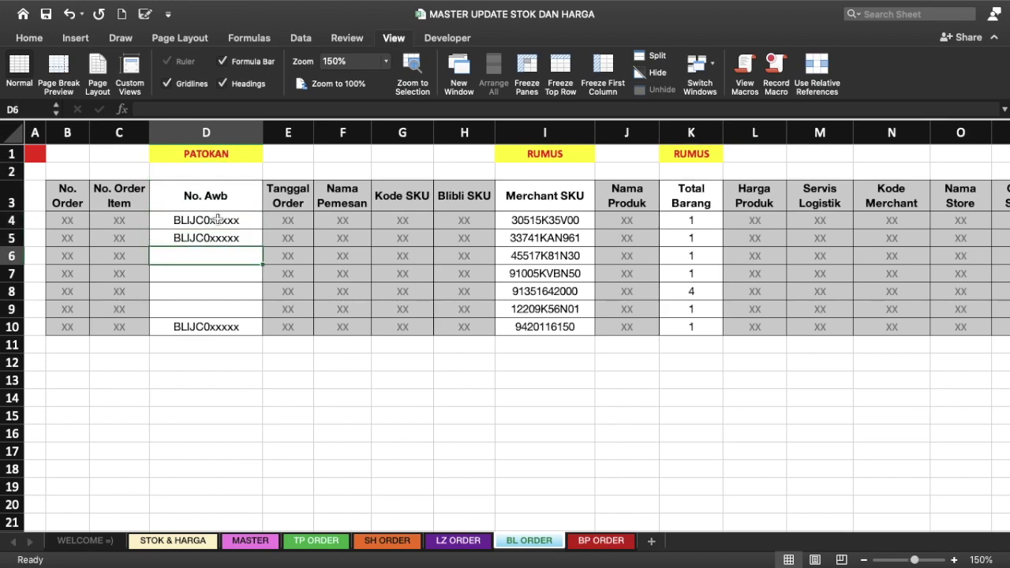
left_click(218, 219)
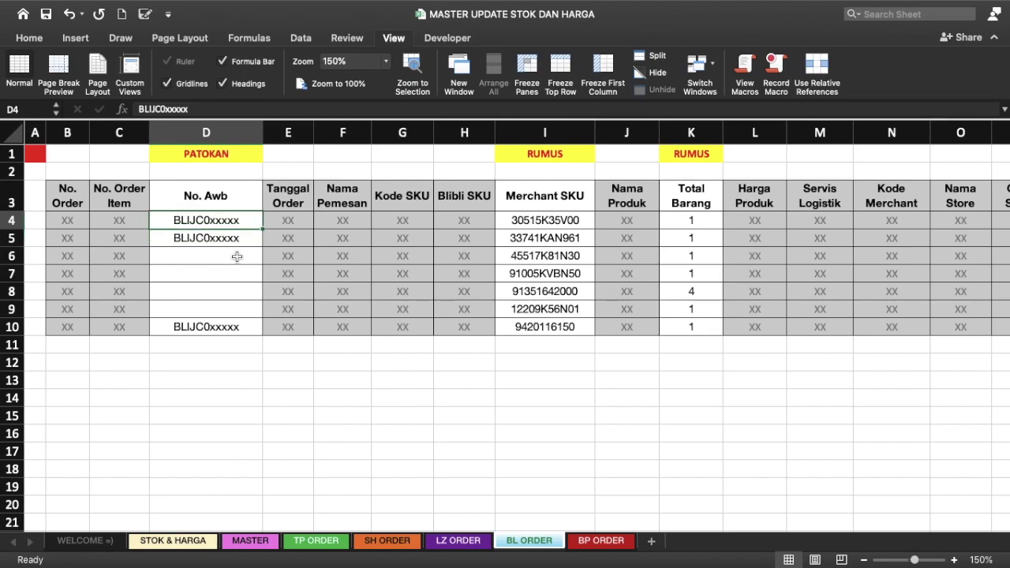
left_click(237, 256)
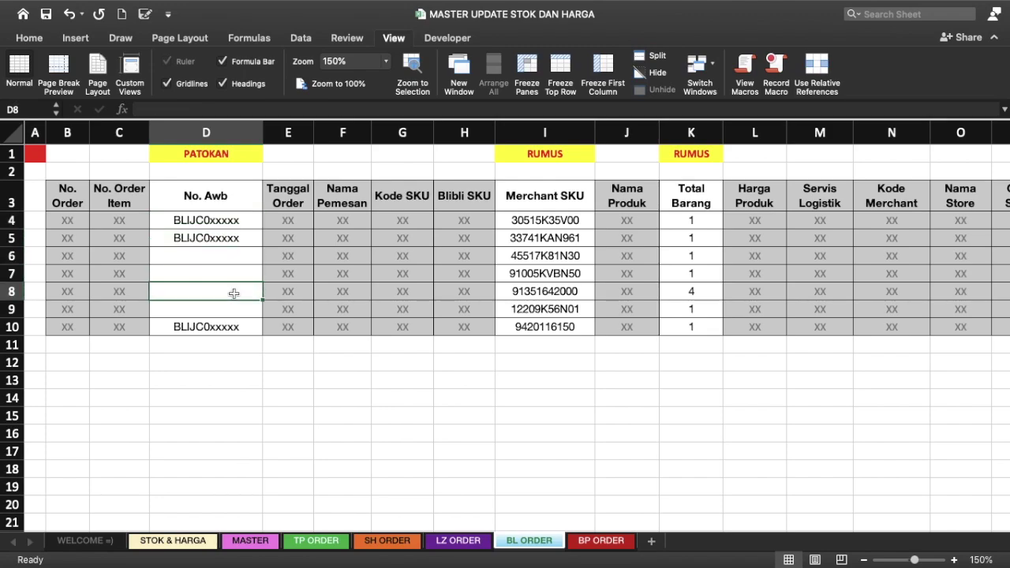
left_click(225, 312)
left_click(247, 257)
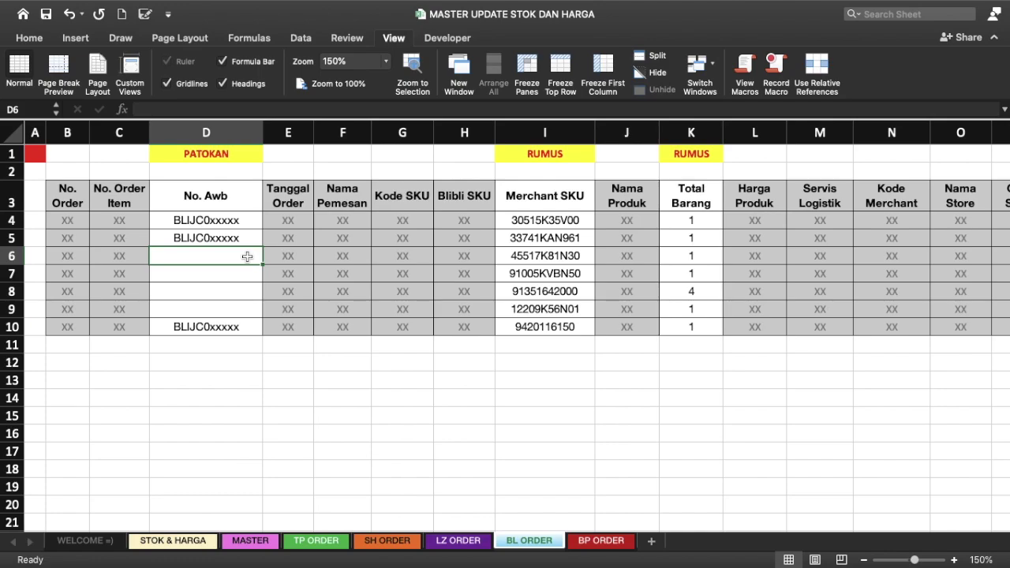
left_click(77, 203)
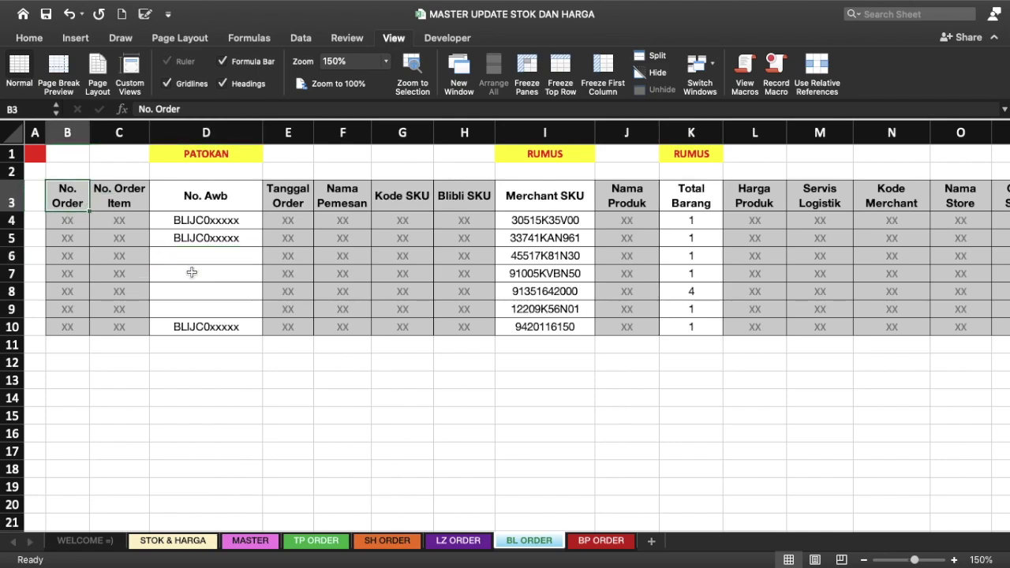
key("ctrl+shift+End")
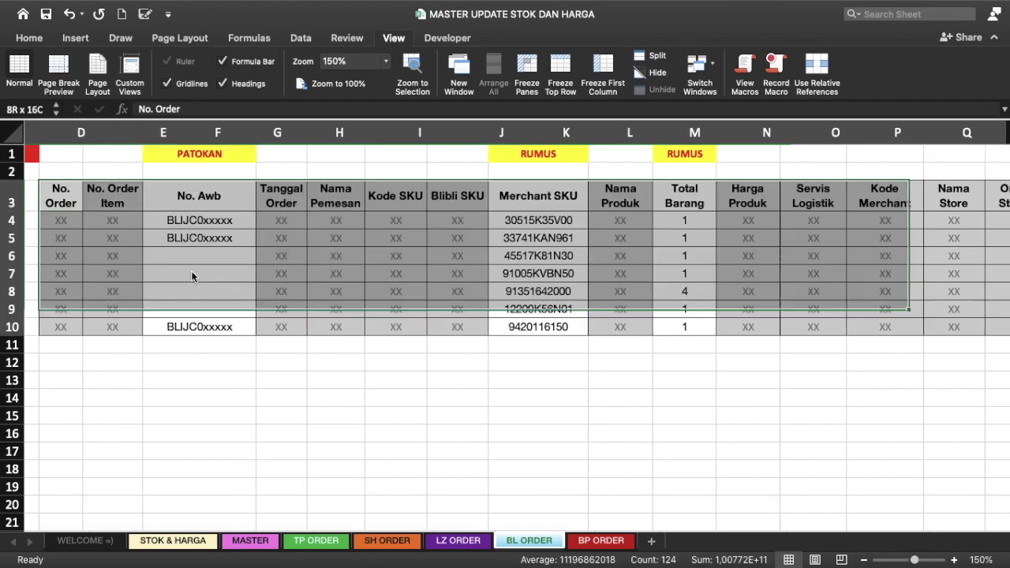
Step: Add filter arrows to the BL ORDER headers and sort ascending by No. Awb
scroll(192, 276, "right", 5)
scroll(192, 276, "left", 5)
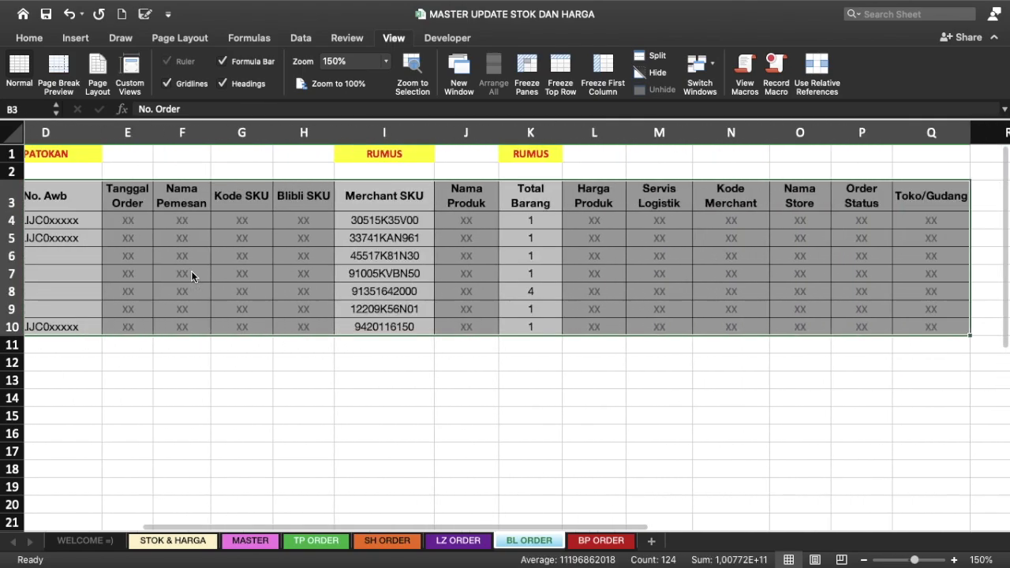
scroll(192, 276, "left", 2)
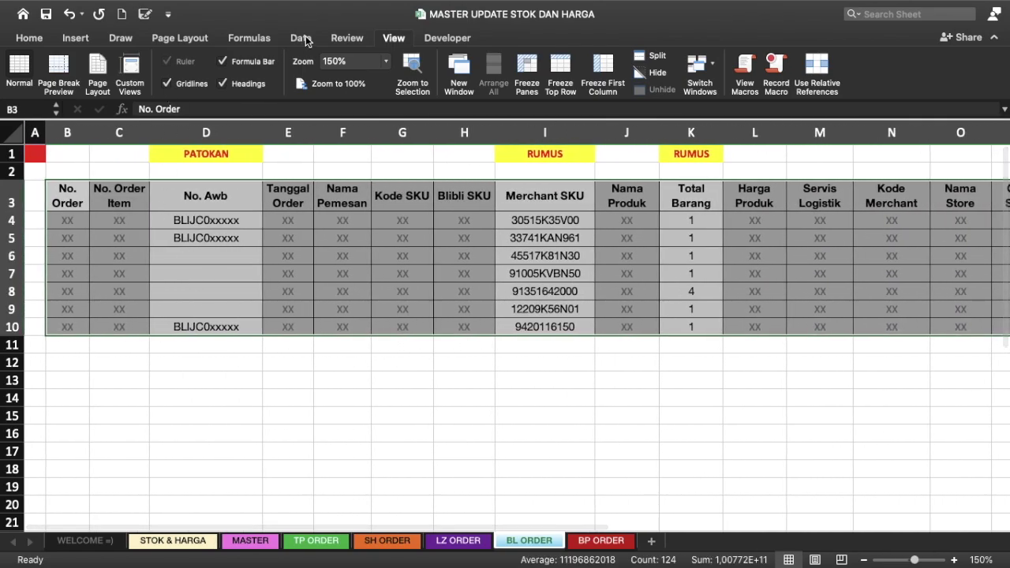
left_click(301, 38)
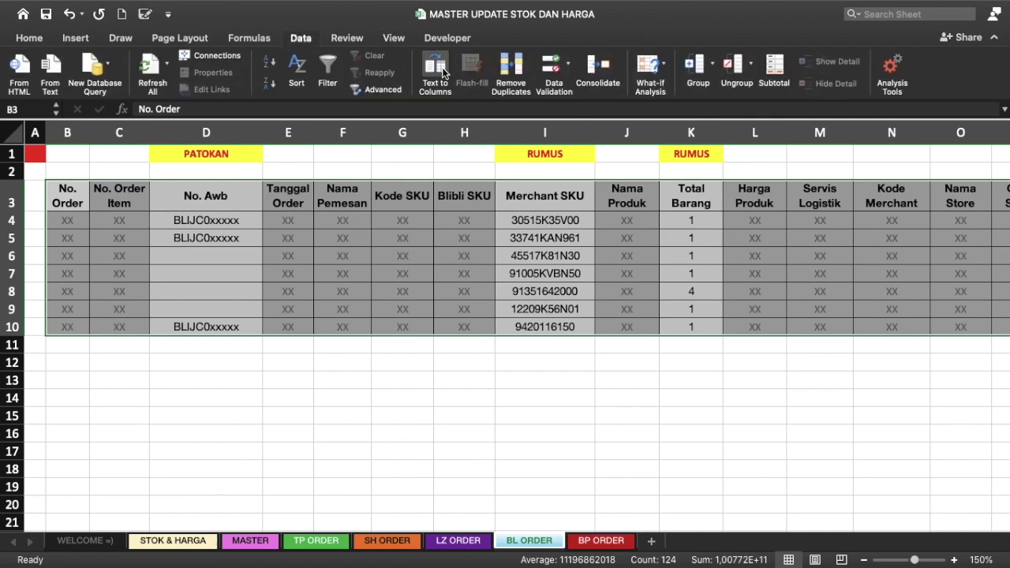
left_click(324, 66)
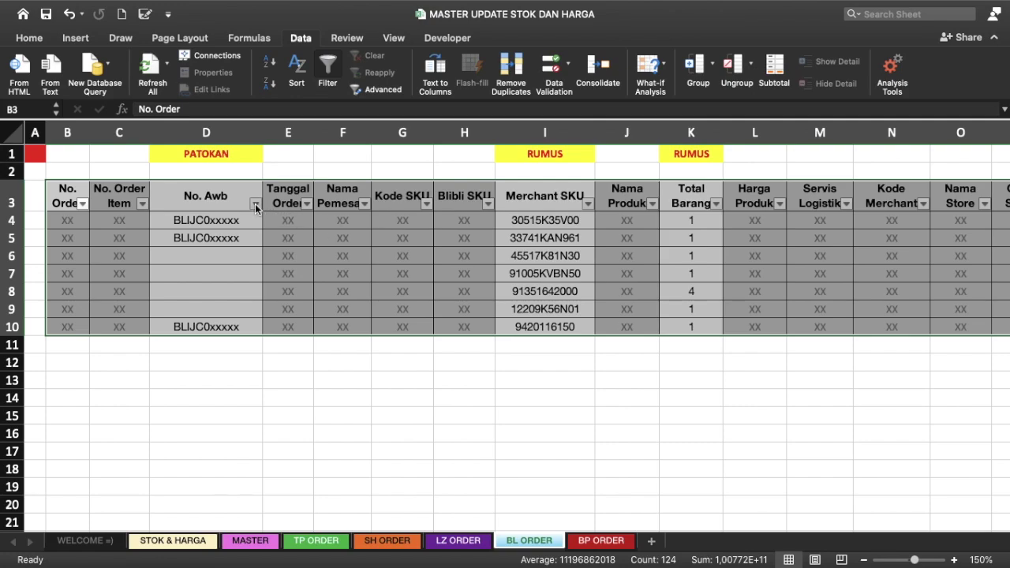
left_click(256, 204)
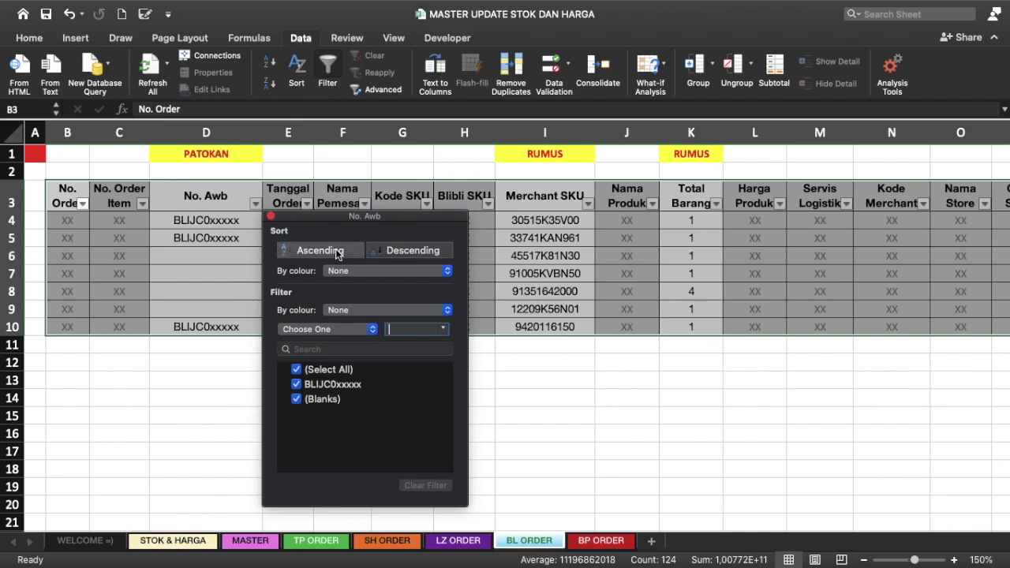
left_click(337, 251)
left_click(212, 246)
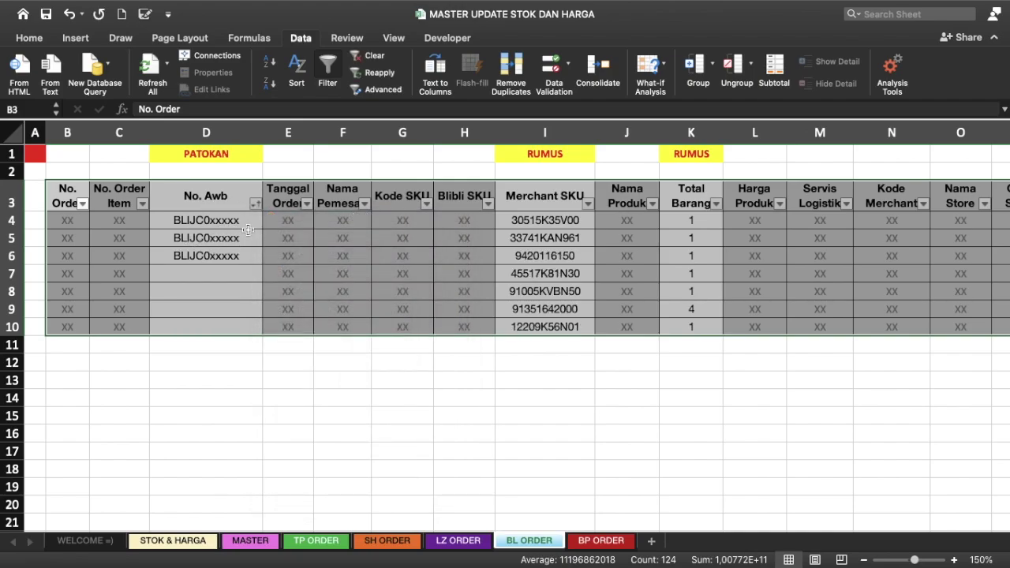
Step: Clear rows 4–6, the orders with filled No. Awb entries
left_click(248, 230)
left_click(249, 257)
left_click(237, 221)
left_click(233, 251)
left_click(193, 219)
left_click(196, 237)
left_click(202, 255)
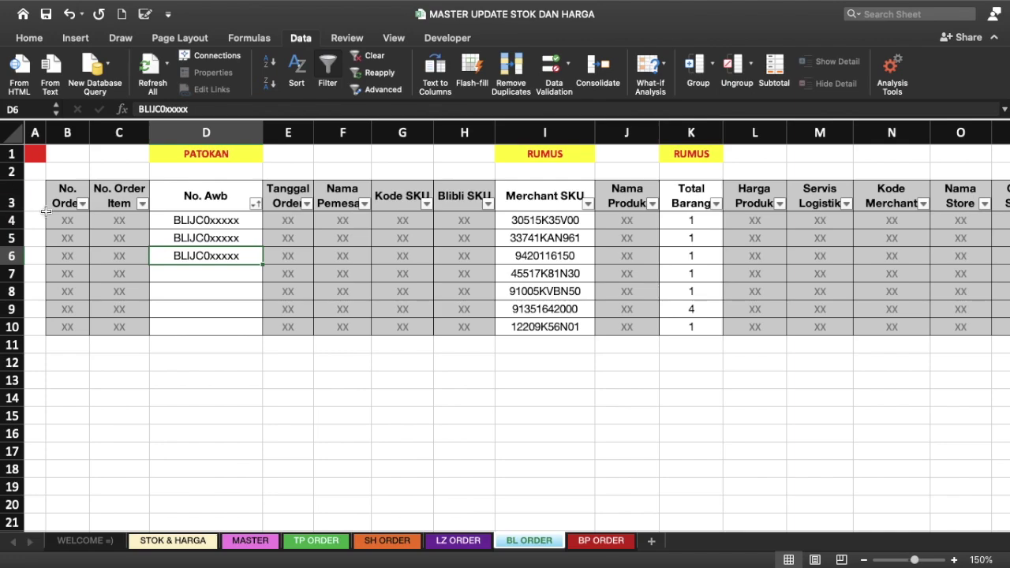
left_click(14, 221)
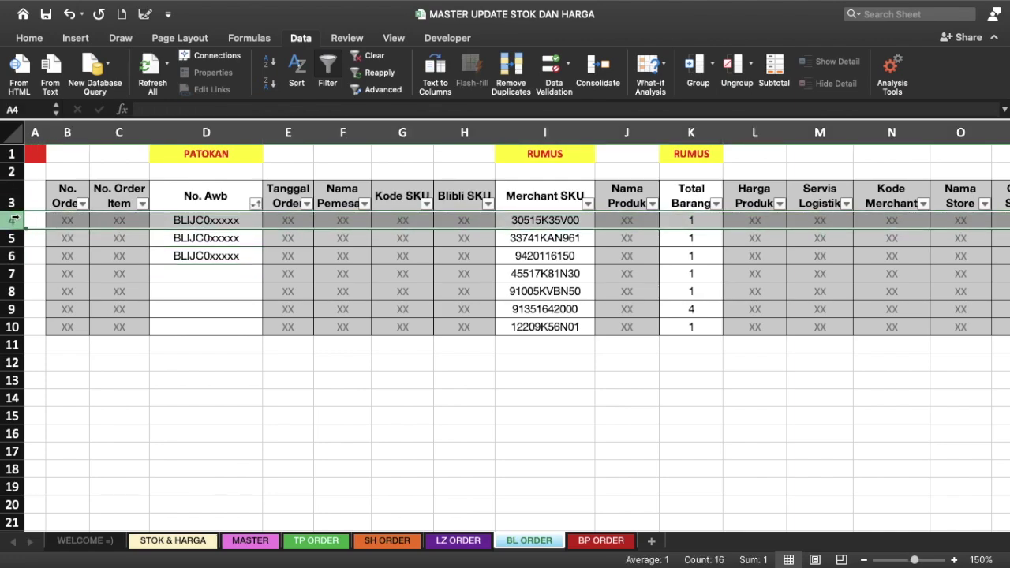
key("shift+Down")
key("shift+Down")
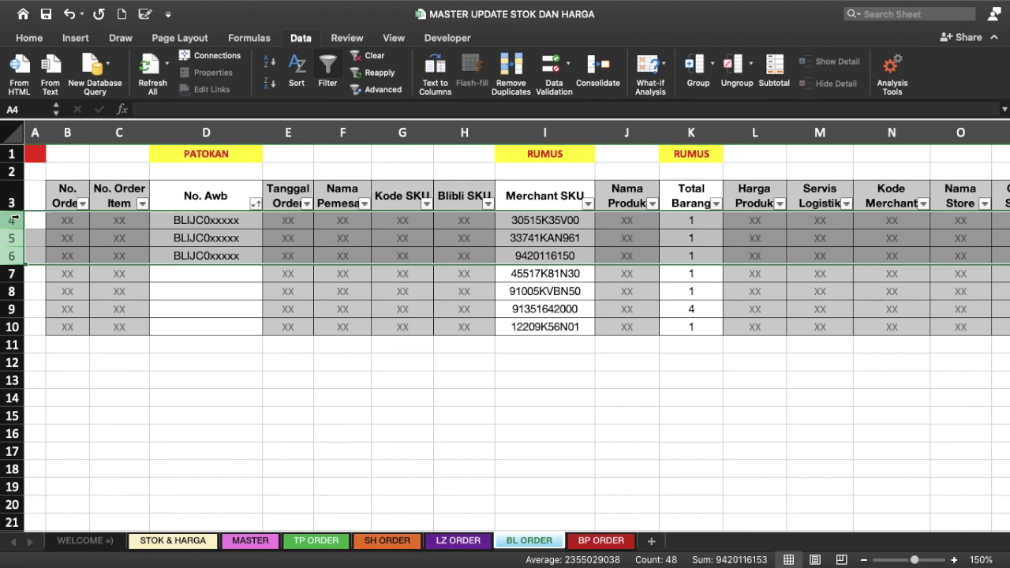
key("Delete")
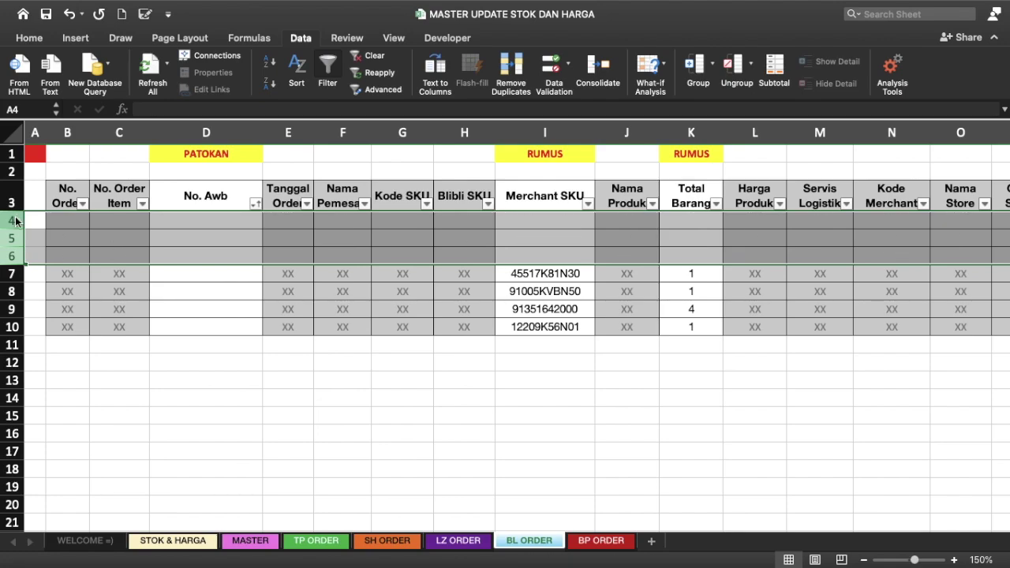
left_click(182, 283)
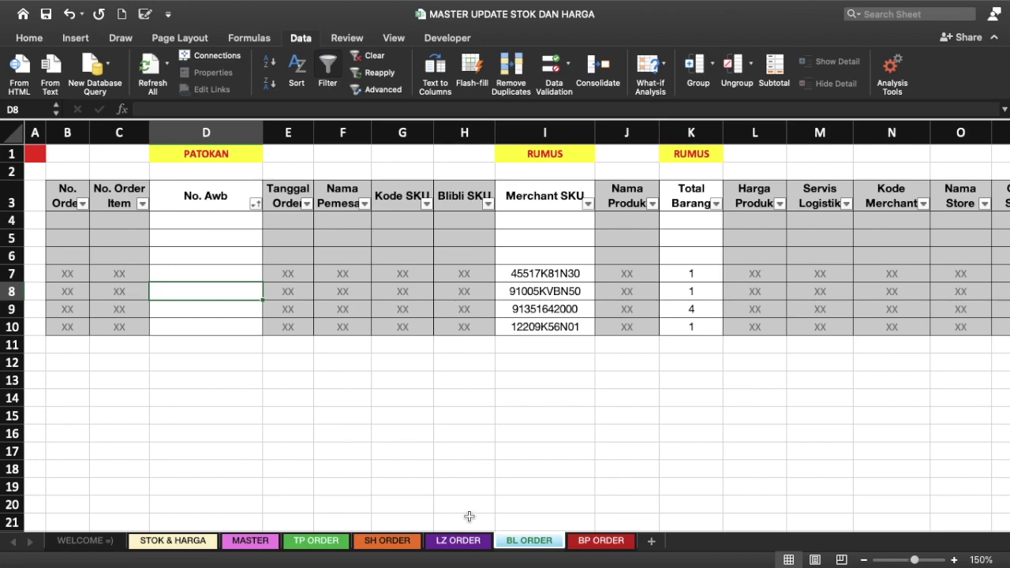
Step: Start a SUMIF in MASTER M7 with criteria range 'BL ORDER'!I3:I10000 (Merchant SKU)
left_click(242, 543)
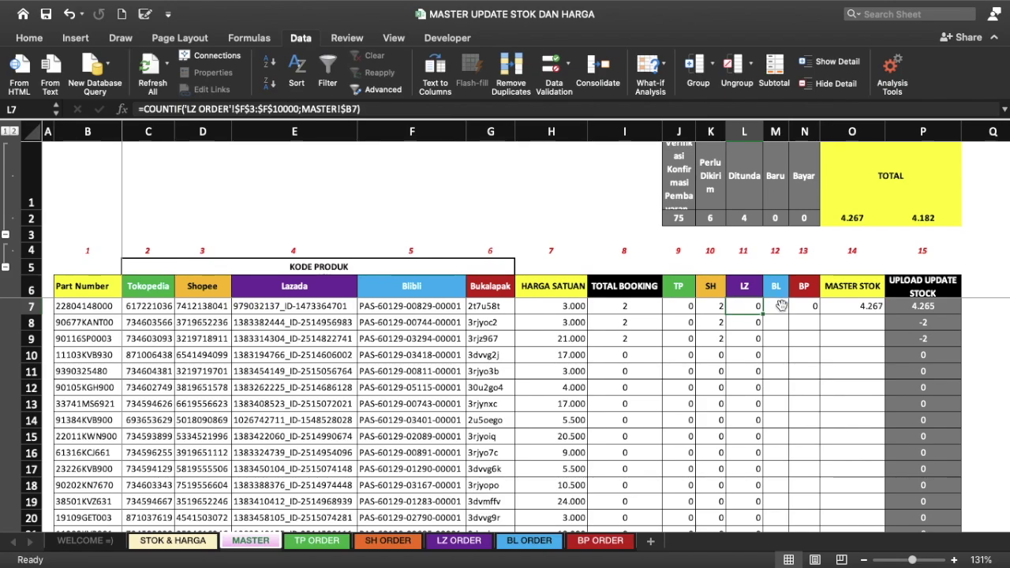
left_click(780, 307)
type("=S")
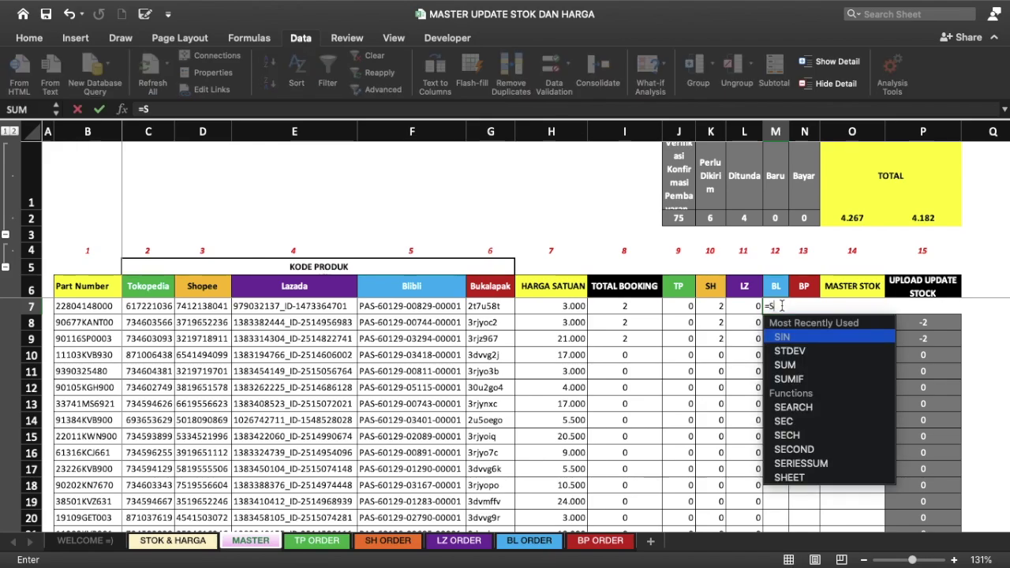
type("UMIF(")
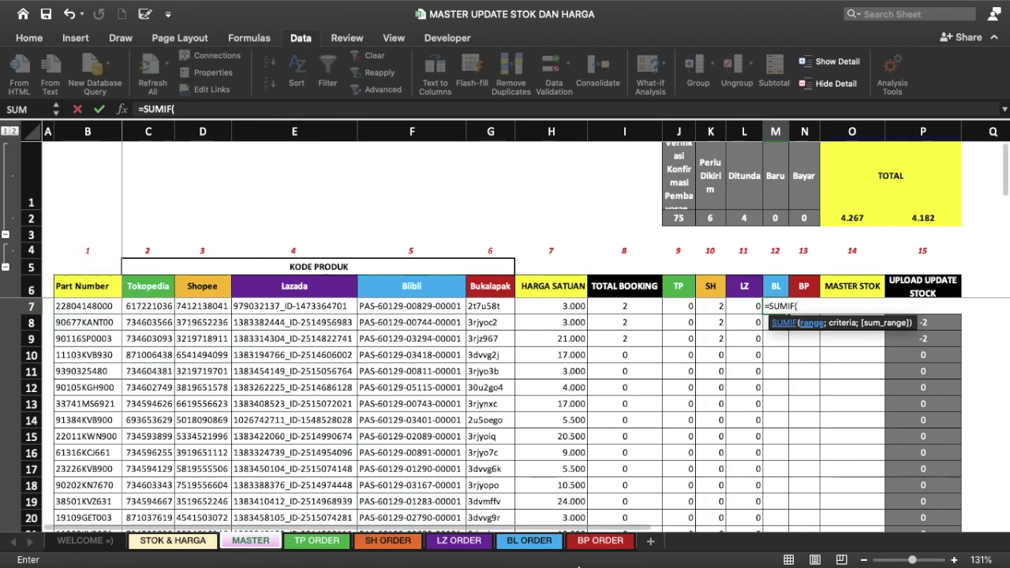
left_click(537, 543)
left_click(566, 196)
key("shift+Down")
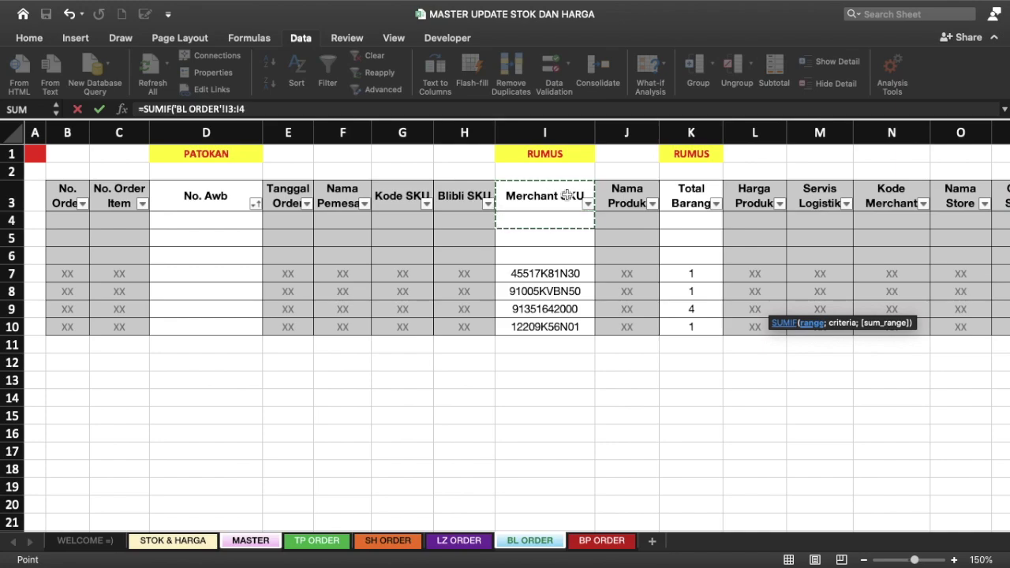
key("BackSpace")
type("10")
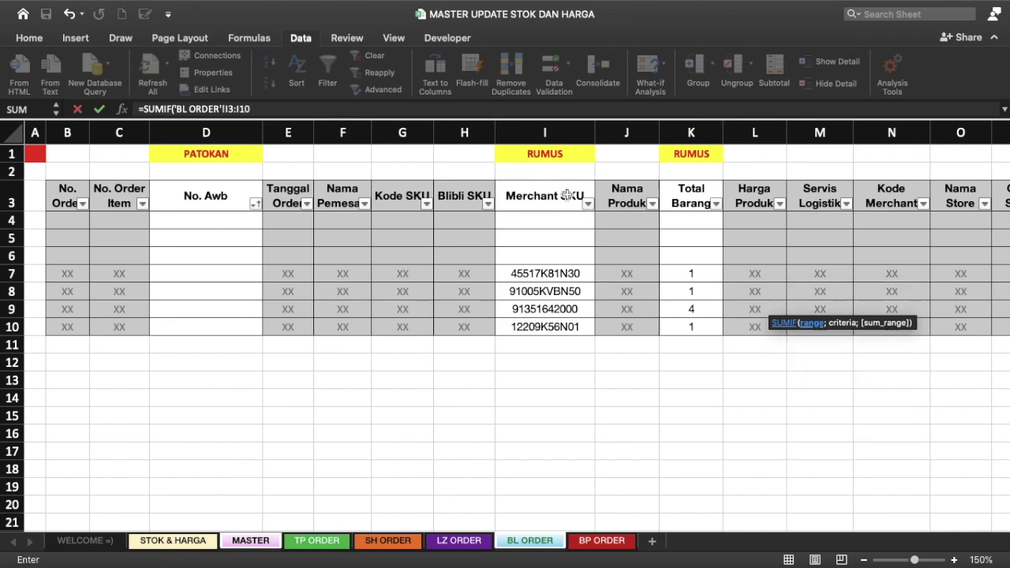
type("000;")
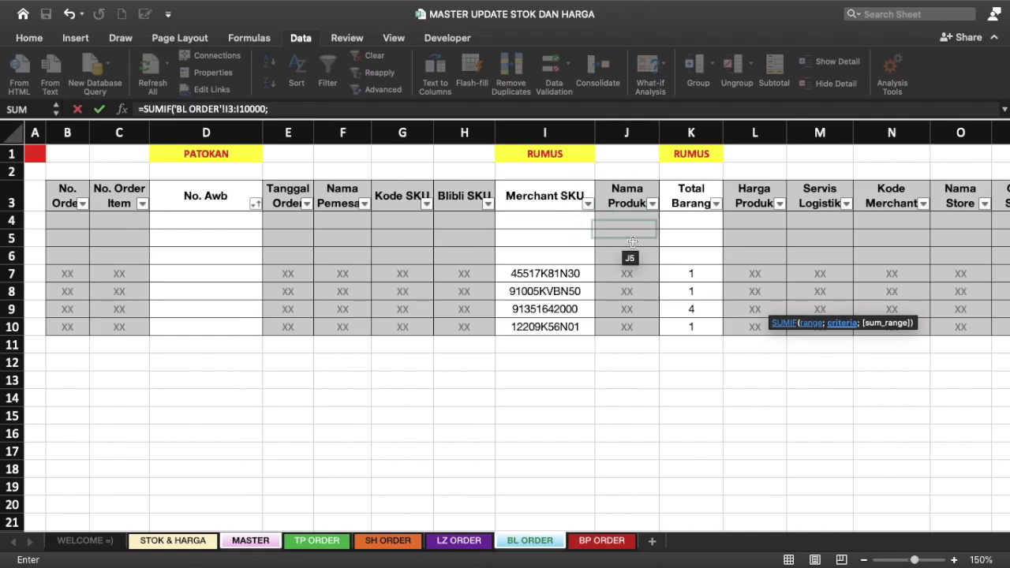
Step: Complete the SUMIF with criterion MASTER!B7 and sum range 'BL ORDER'!K3:K10000, giving 0
left_click(235, 541)
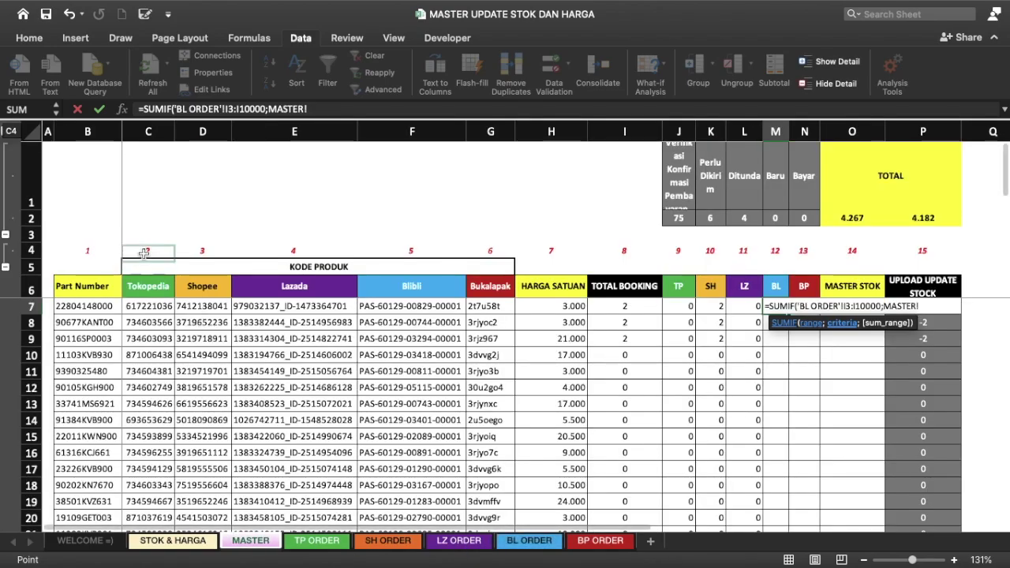
left_click(83, 307)
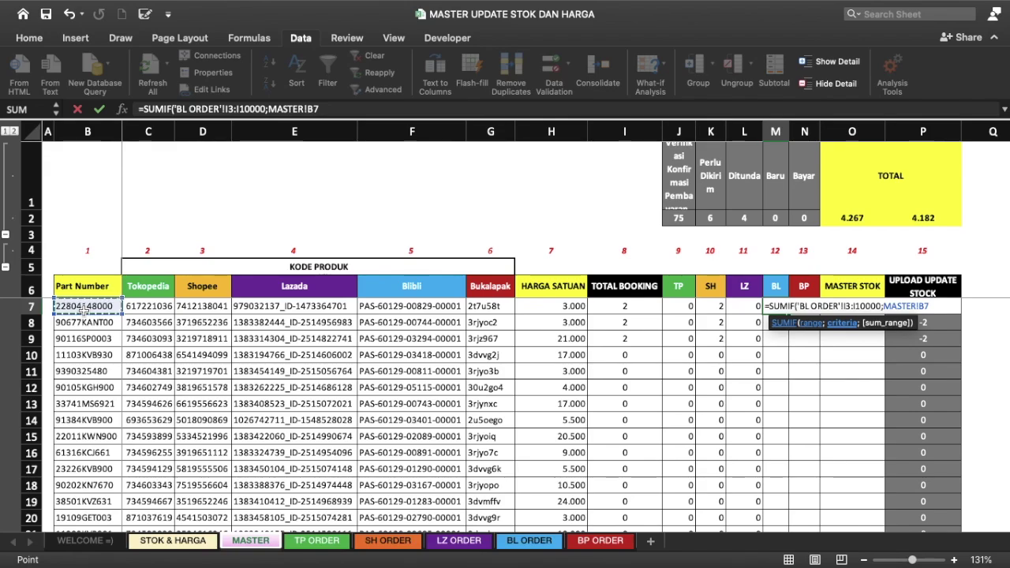
type(";")
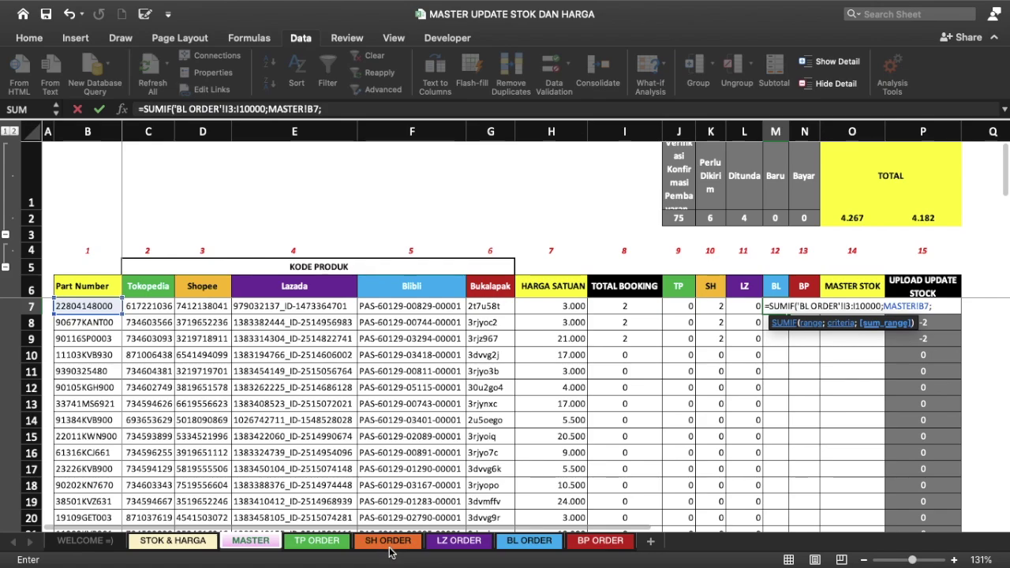
left_click(557, 540)
left_click(691, 193)
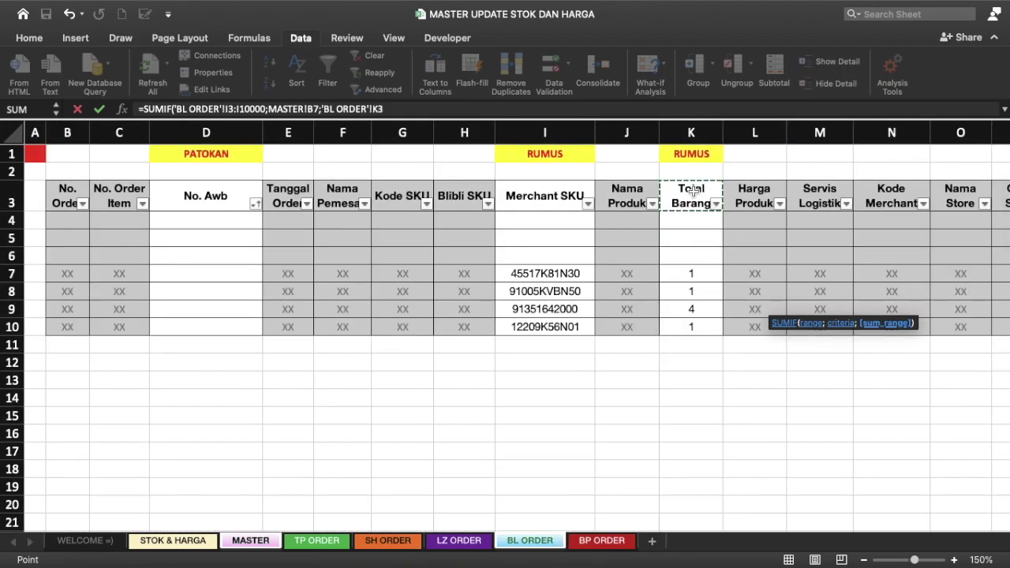
type(":K10")
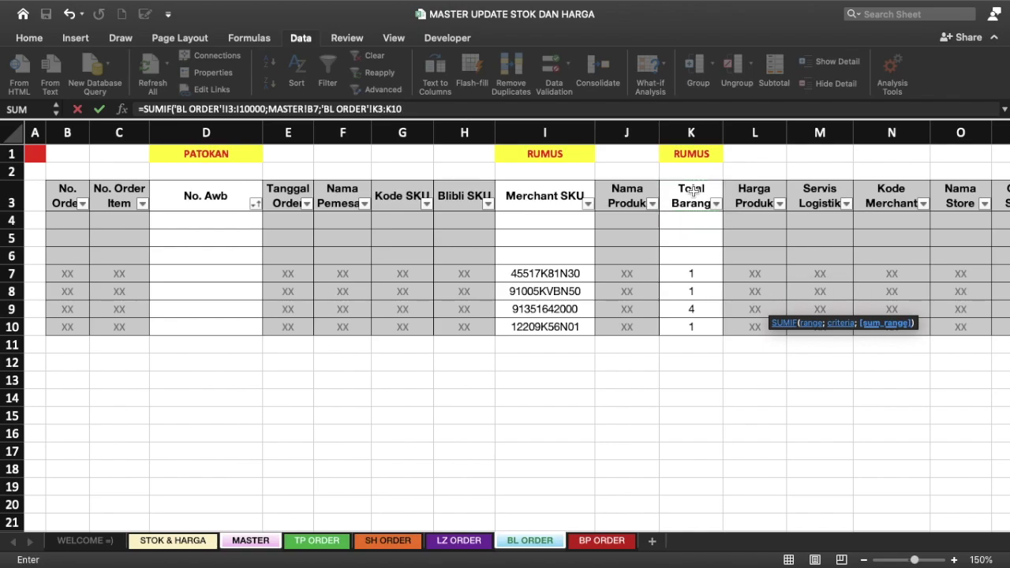
type("000)")
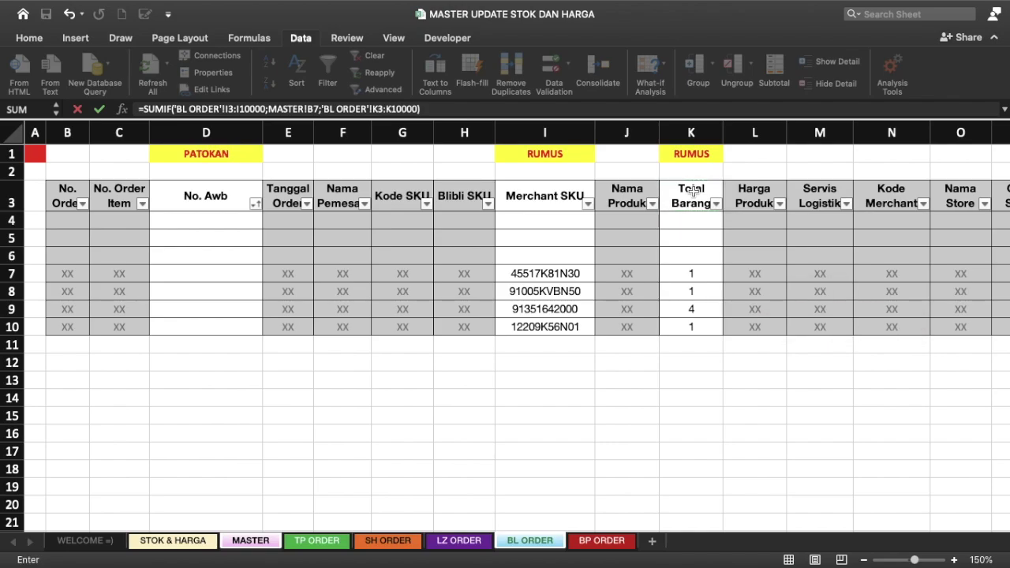
key("Return")
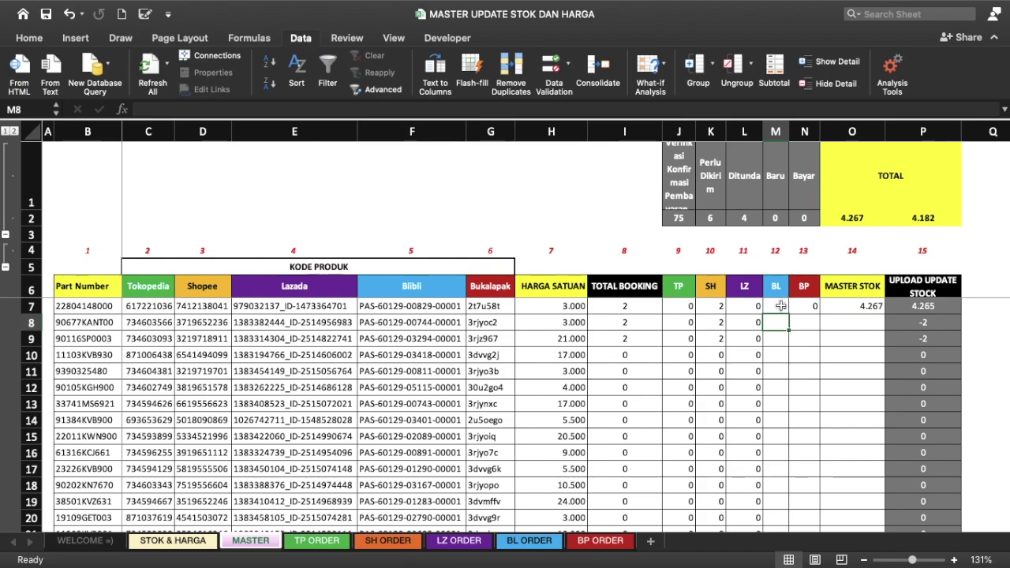
left_click(778, 306)
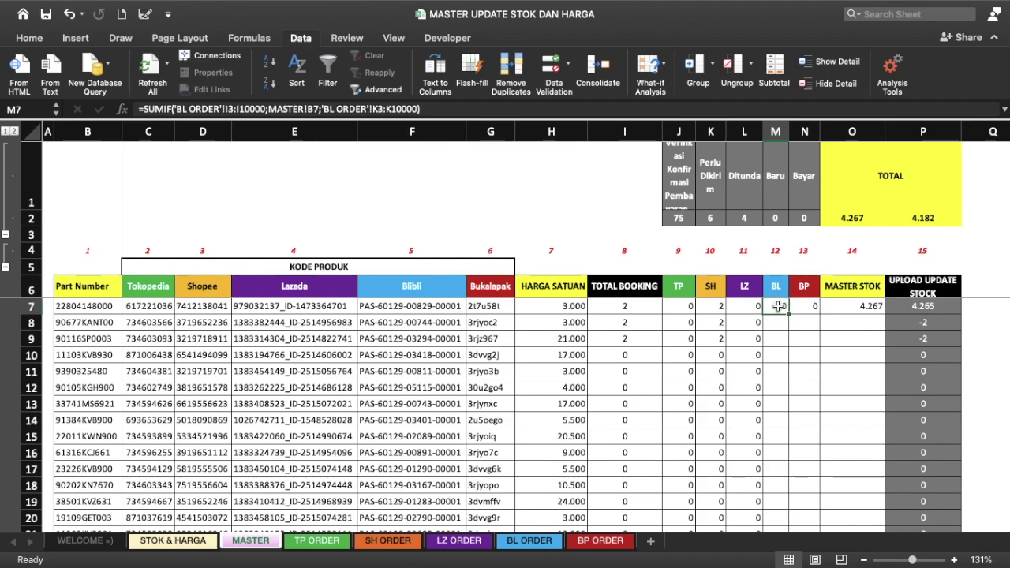
Step: Add $ signs to M7's SUMIF to lock both BL ORDER ranges and column B
left_click(227, 109)
type("$I$")
key("Right")
type("$I$")
key("Right")
type("$")
key("Right")
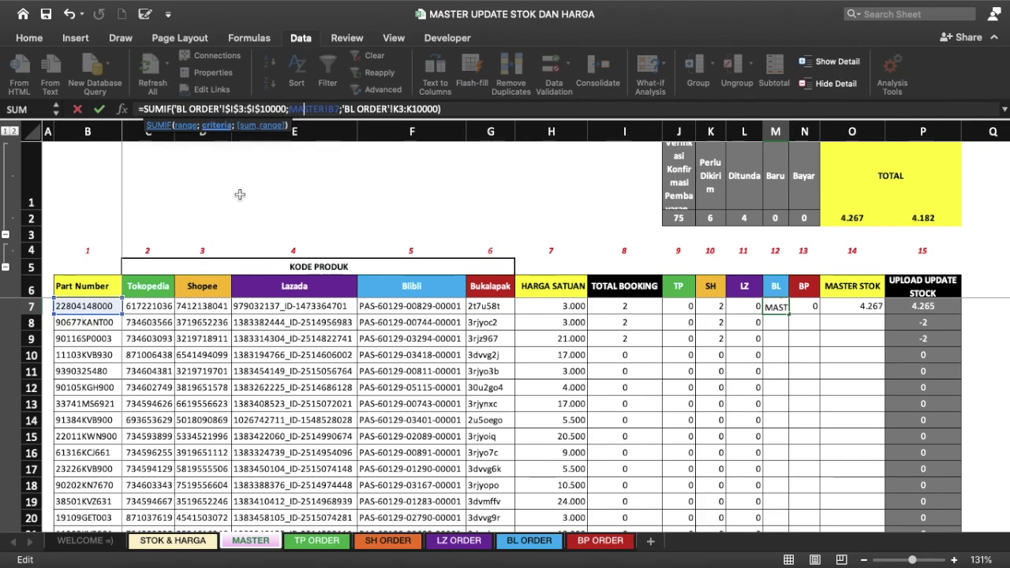
type("$")
key("Right")
key("Right")
key("Right")
key("Right")
key("Right")
key("Right")
key("Right")
key("Right")
type("$")
key("Right")
type("$")
key("Right")
key("Right")
key("Right")
type("$")
key("Right")
type("$")
key("Return")
Step: Fill the BL formula down column M; the Baru total reads 7
left_click(786, 311)
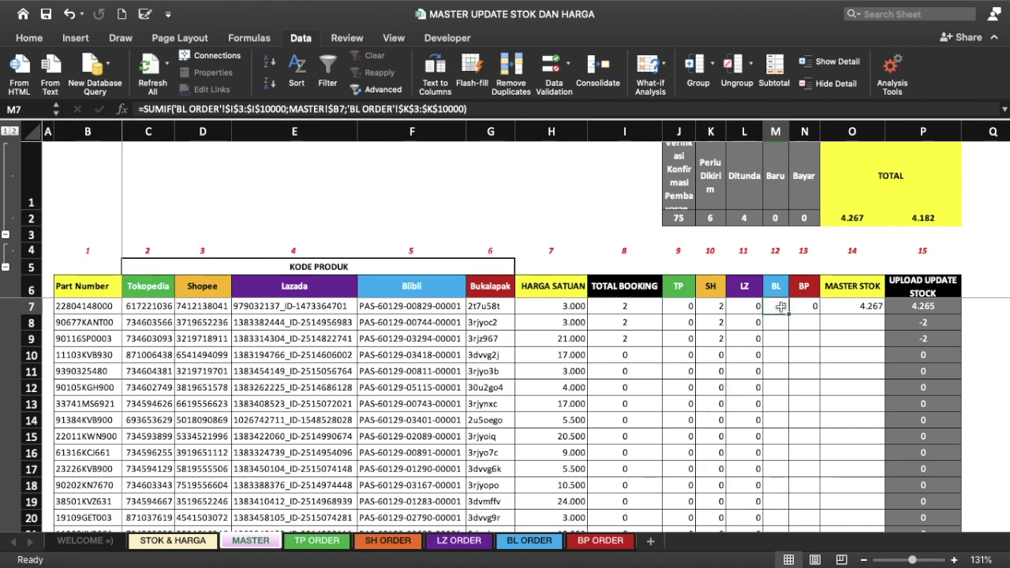
double_click(789, 313)
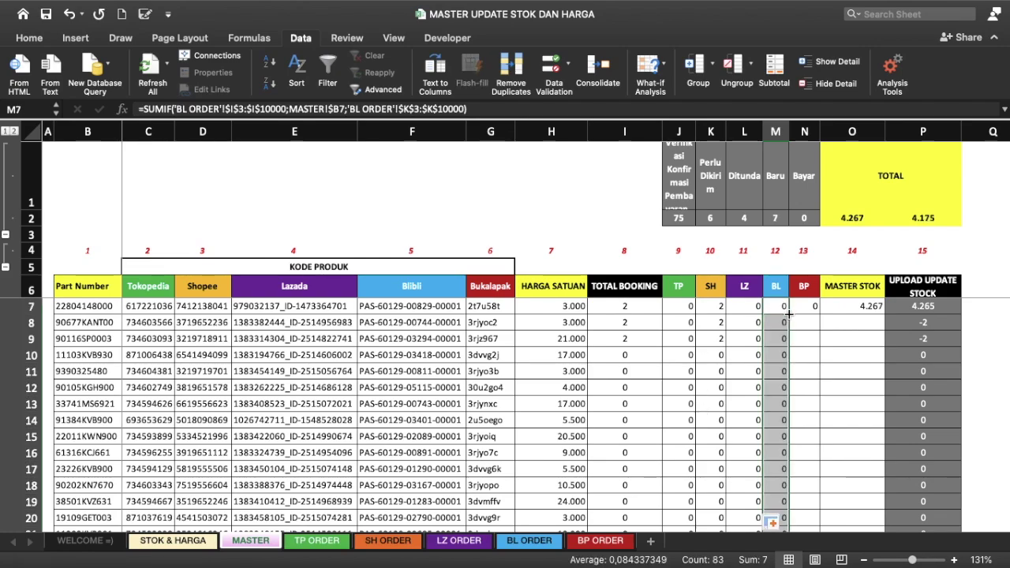
left_click(779, 217)
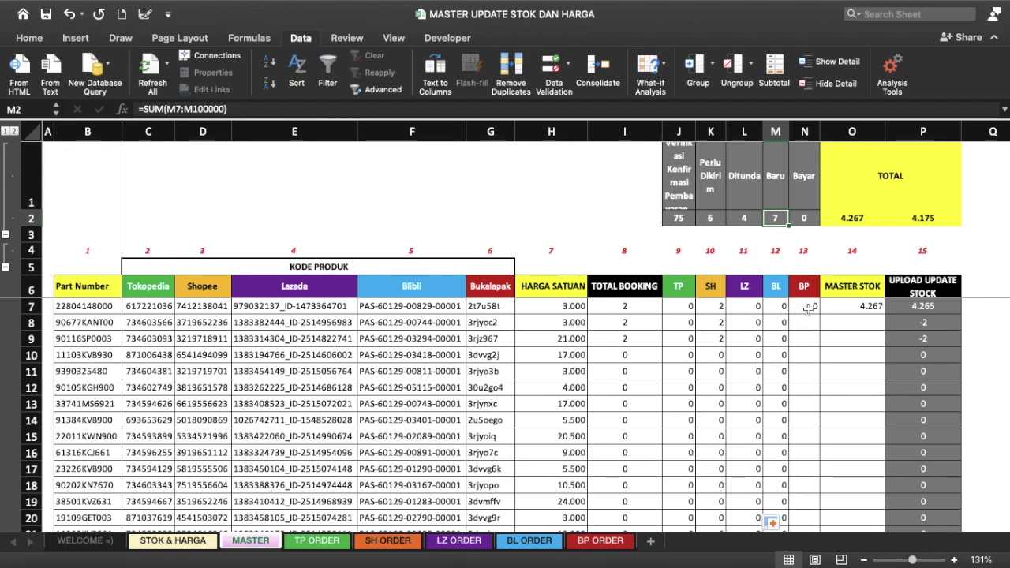
left_click(805, 308)
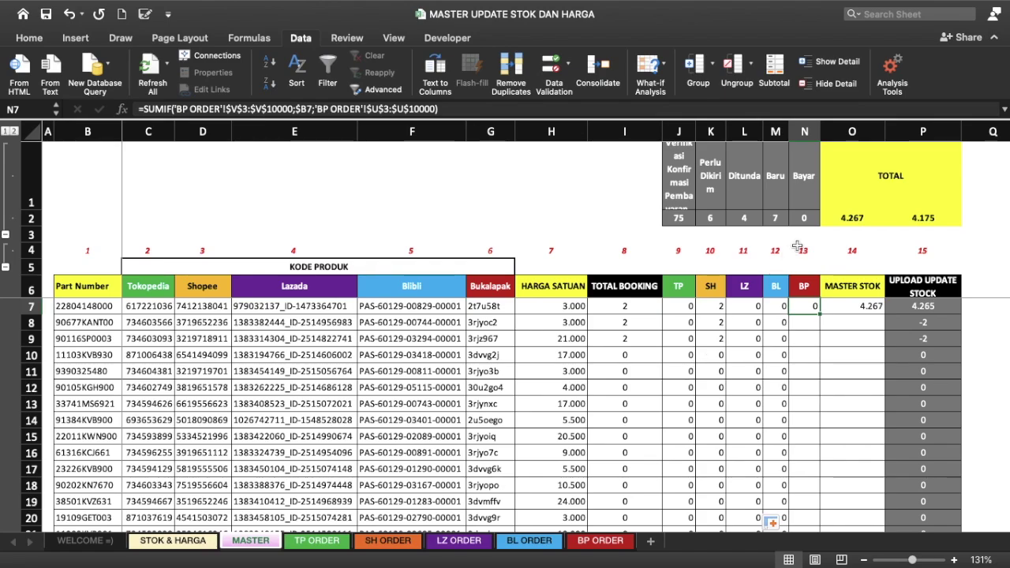
Step: Start a SUMIF in N7 with criteria range 'BP ORDER'!V3:V10000 (SKU)
left_click(600, 541)
scroll(753, 269, "right", 3)
scroll(753, 268, "right", 8)
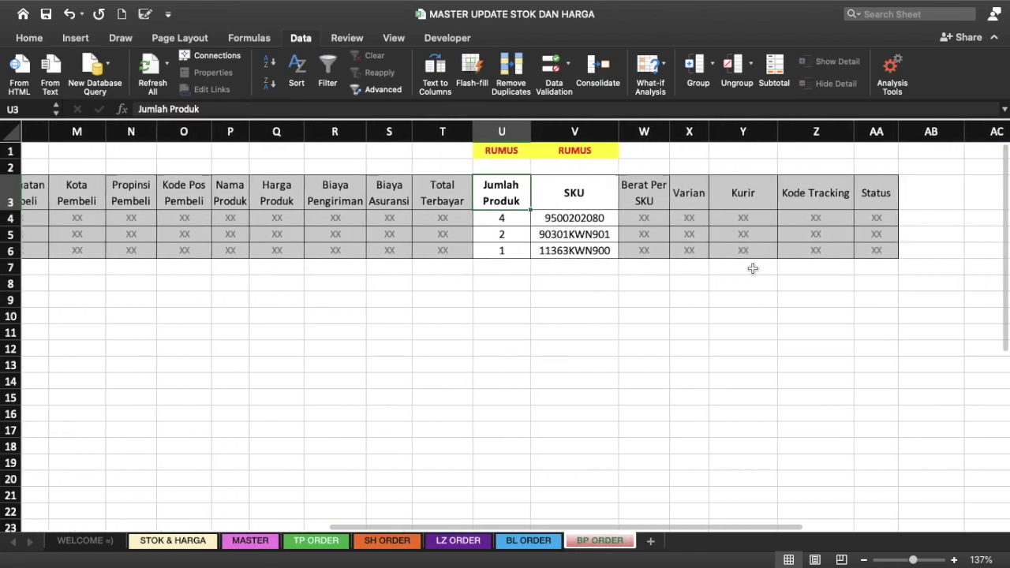
scroll(753, 268, "right", 1)
scroll(753, 269, "left", 8)
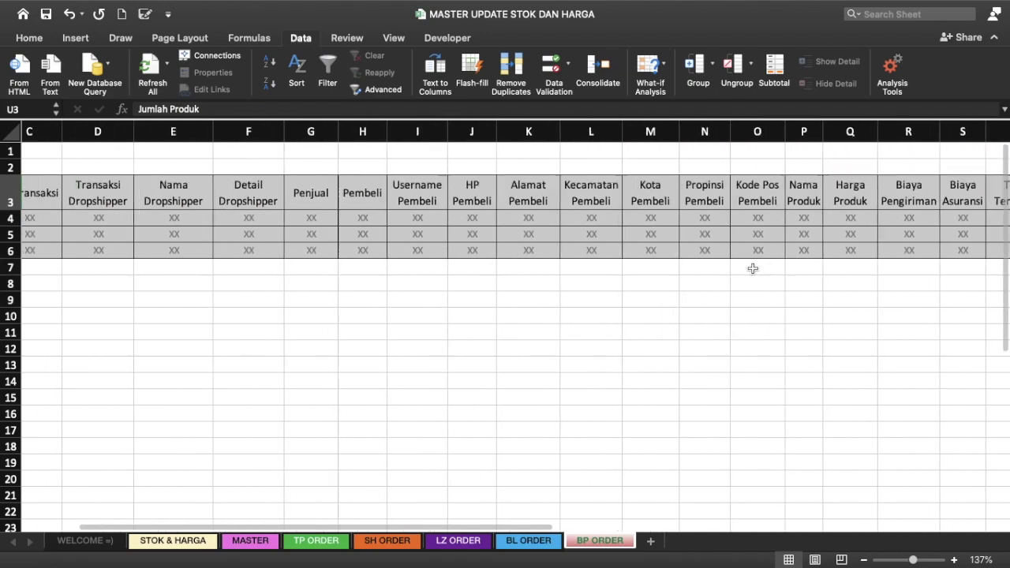
scroll(753, 268, "left", 3)
scroll(753, 268, "left", 1)
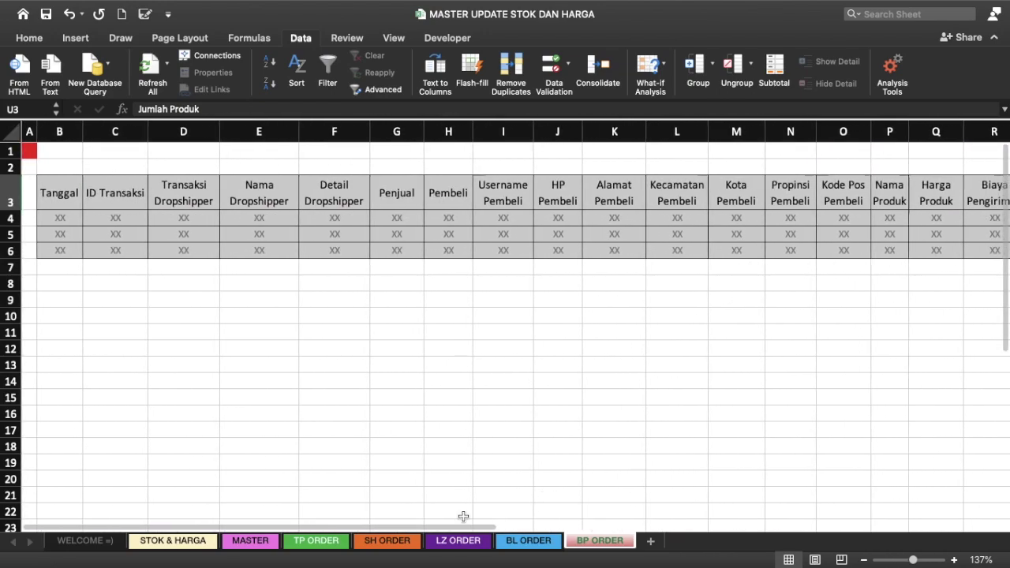
scroll(677, 300, "right", 5)
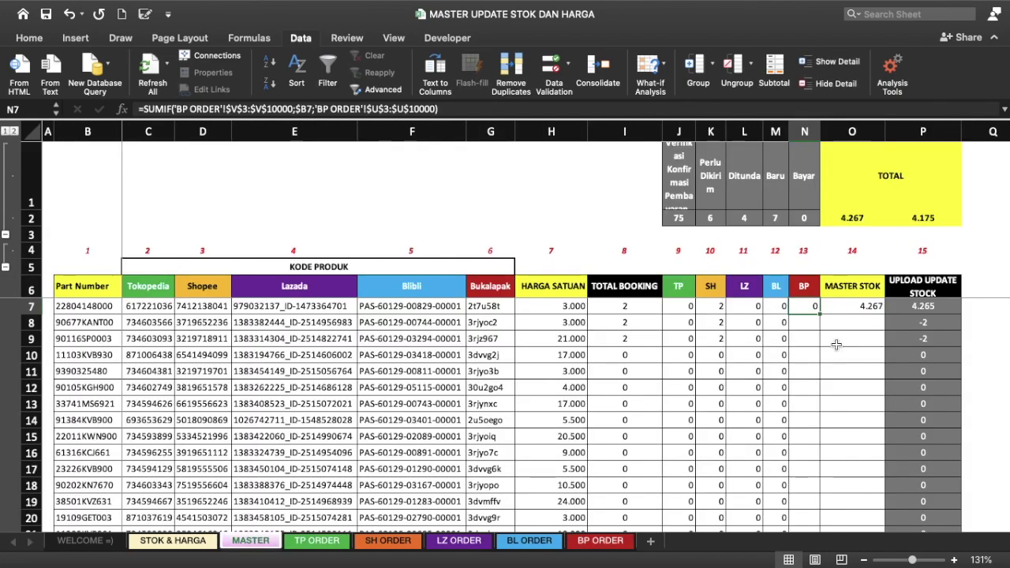
type("=SUMIF(")
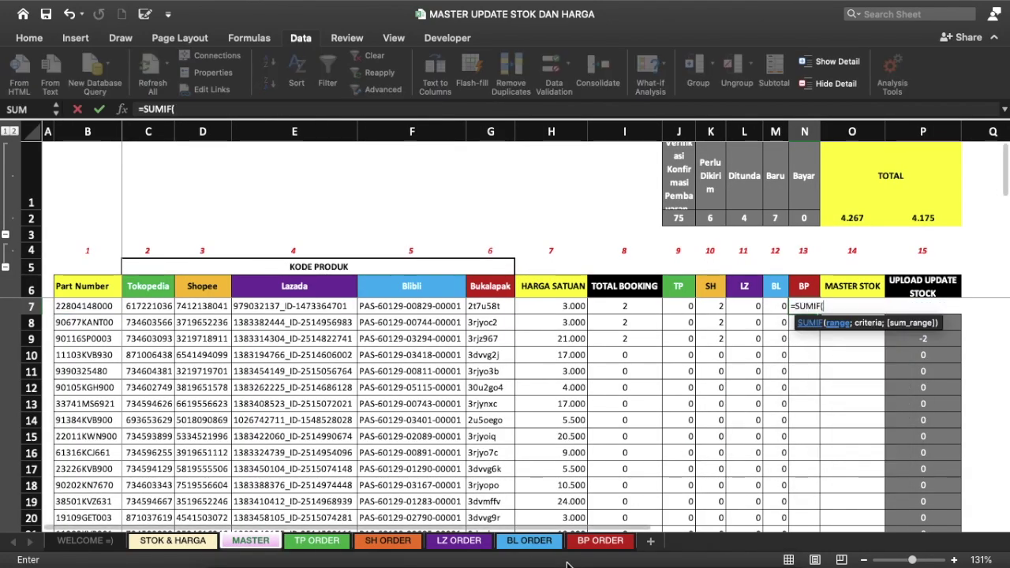
left_click(600, 541)
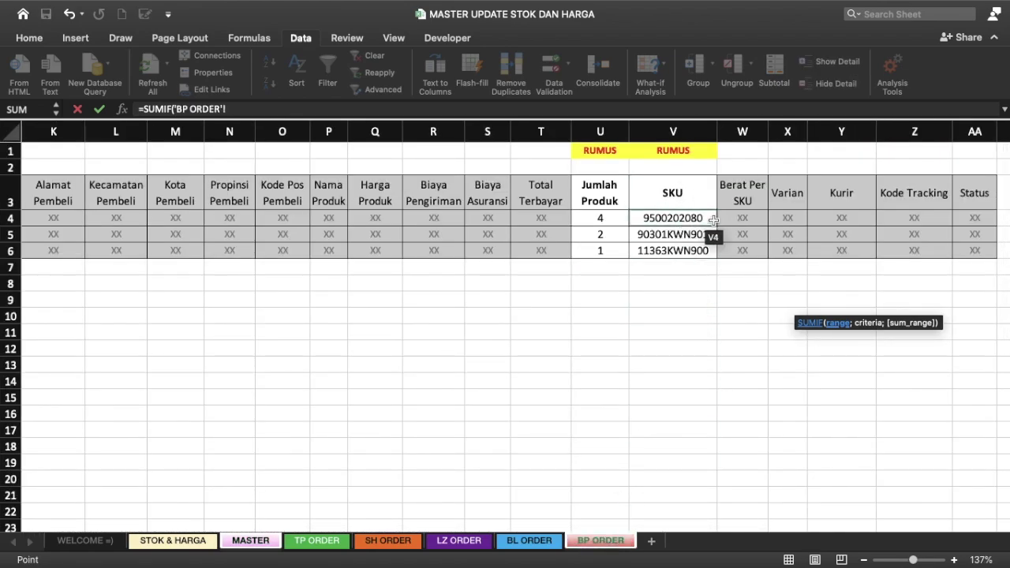
left_click(677, 192)
key("shift+Down")
key("BackSpace")
type("100")
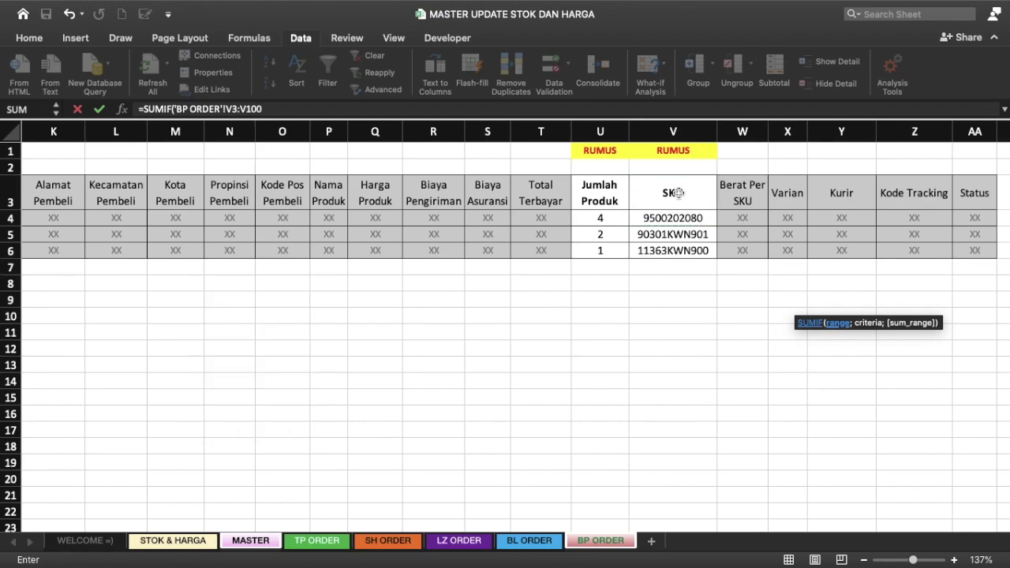
type("00;")
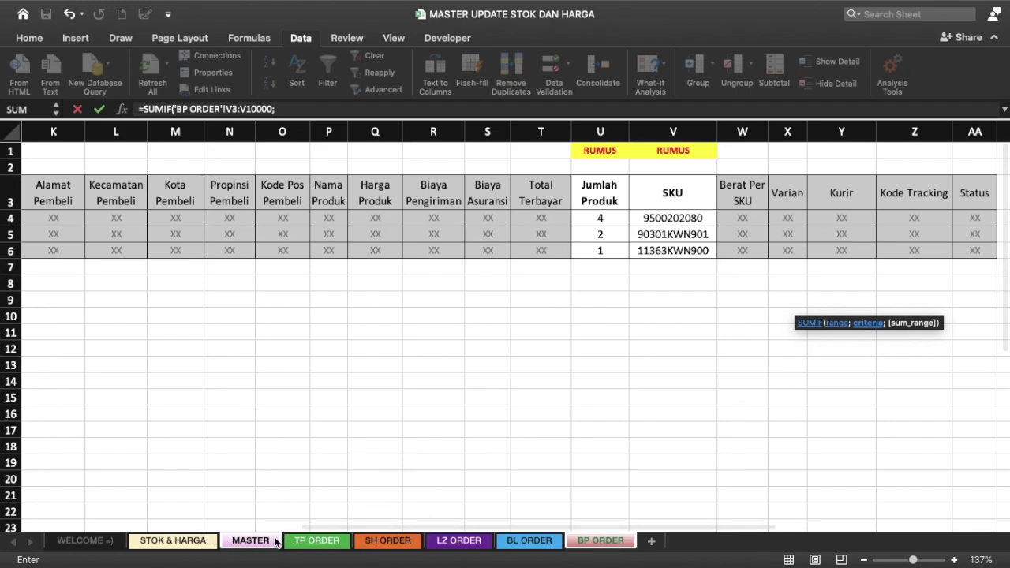
Step: Finish it with criterion B7 and sum range 'BP ORDER'!U3:U10000 (Jumlah Produk)
left_click(250, 540)
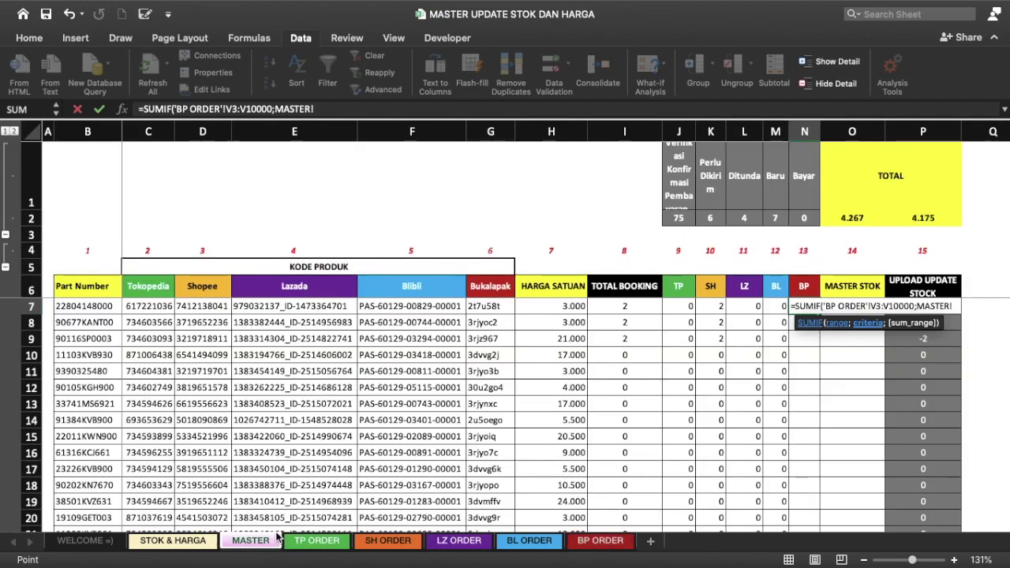
left_click(96, 306)
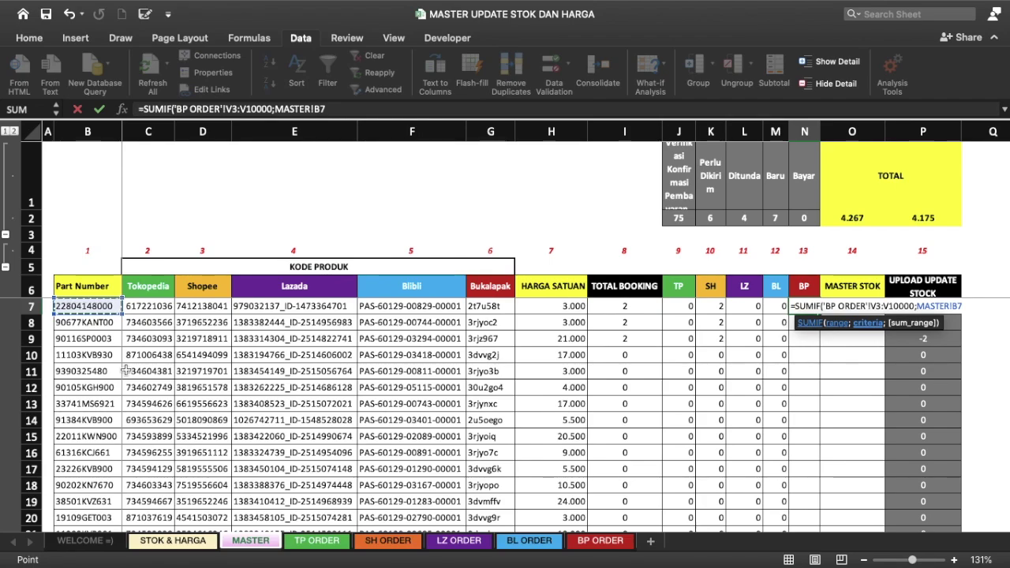
type(";")
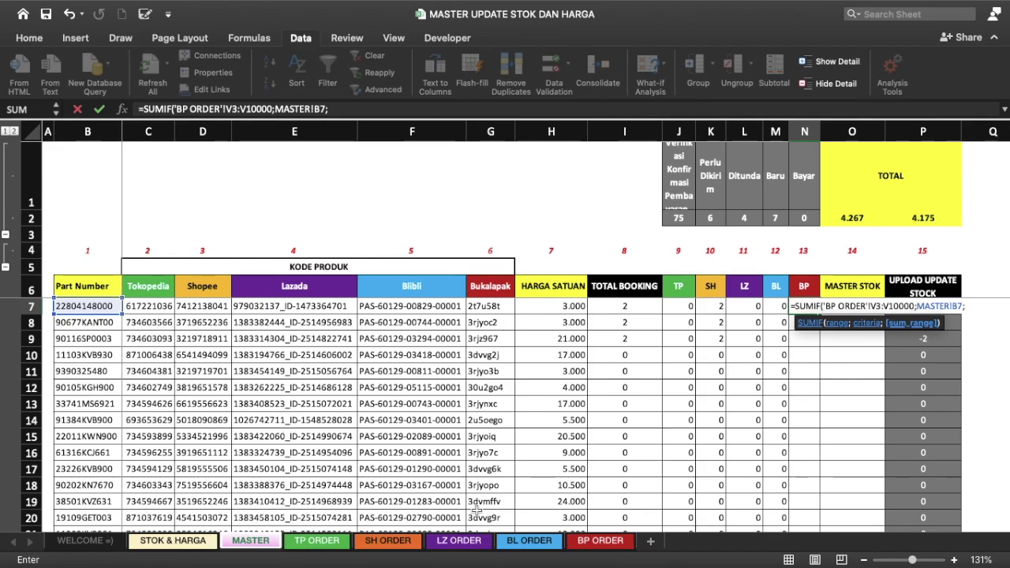
left_click(600, 542)
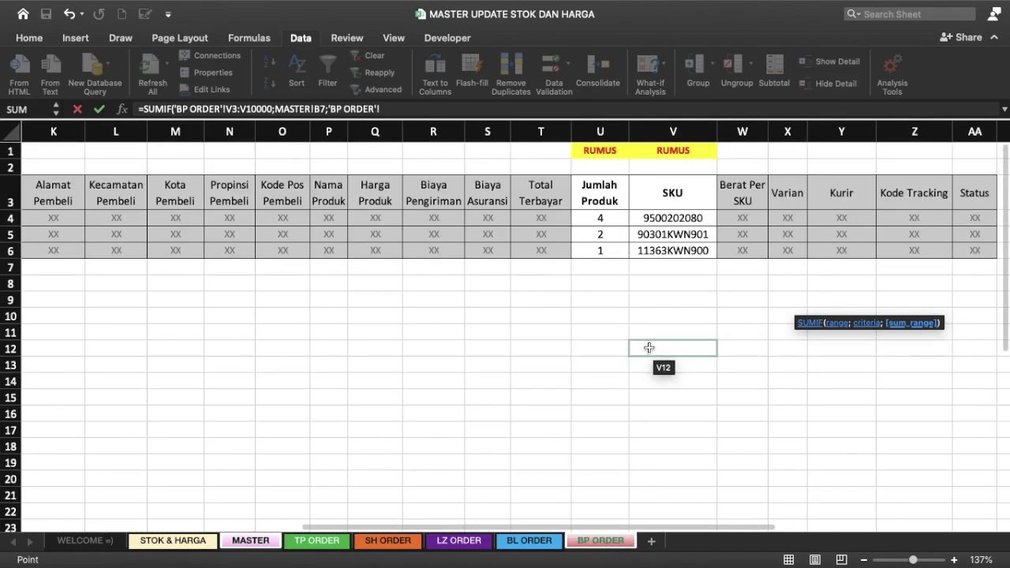
left_click_drag(604, 189, 604, 221)
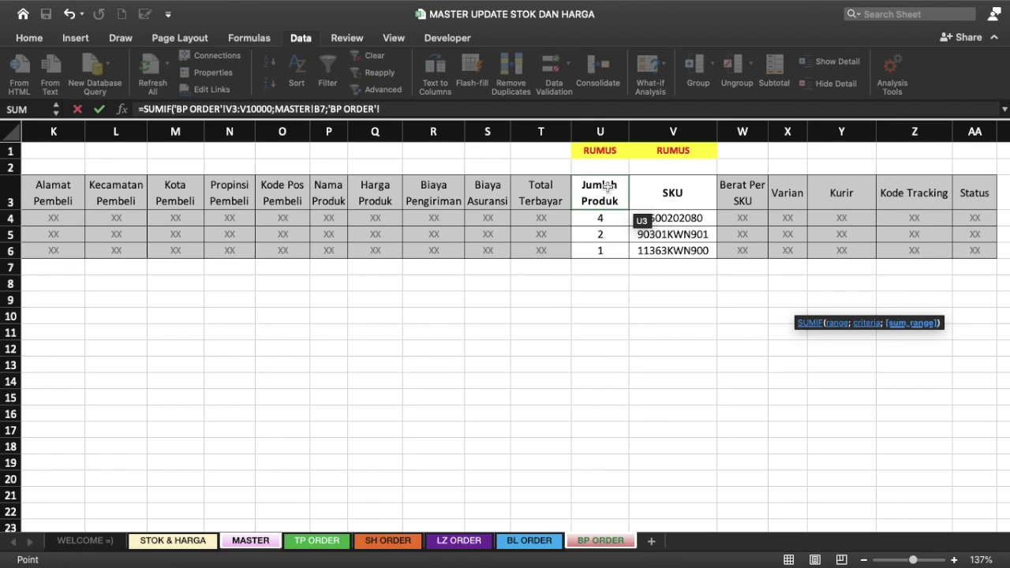
key("BackSpace")
type("10000")
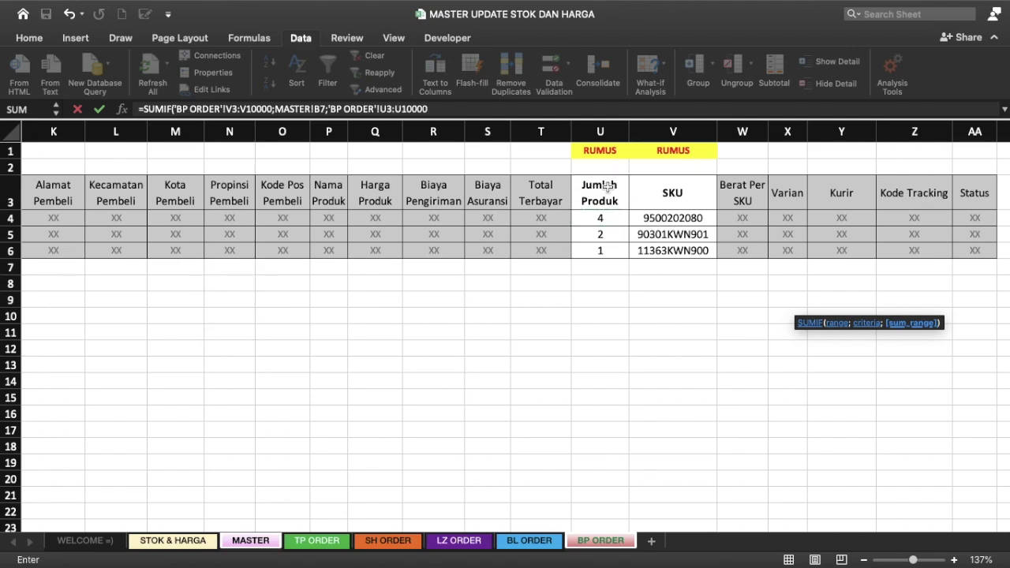
key("Return")
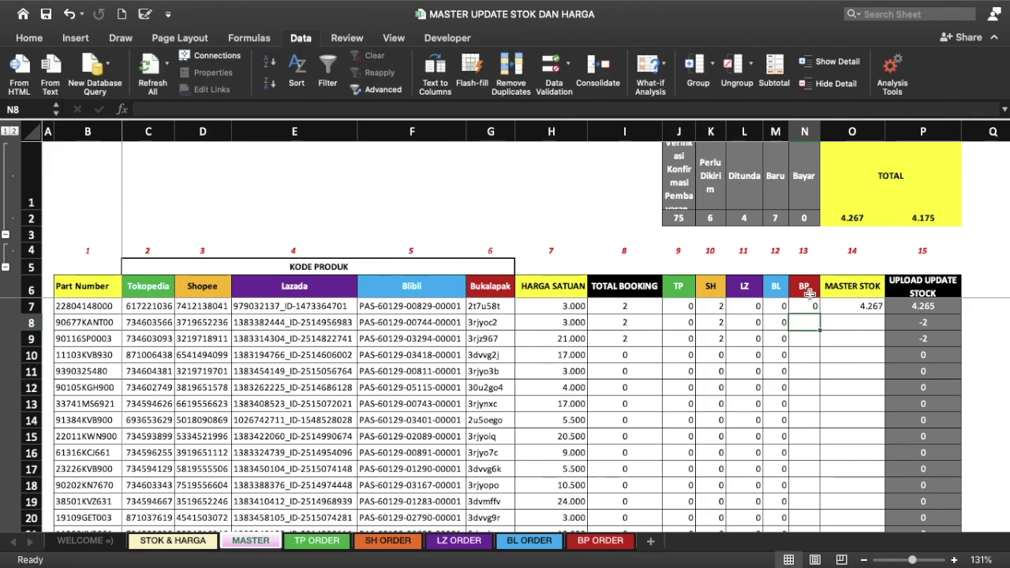
Step: Use F4 to make N7's V and U ranges absolute and lock column B of B7
left_click(809, 307)
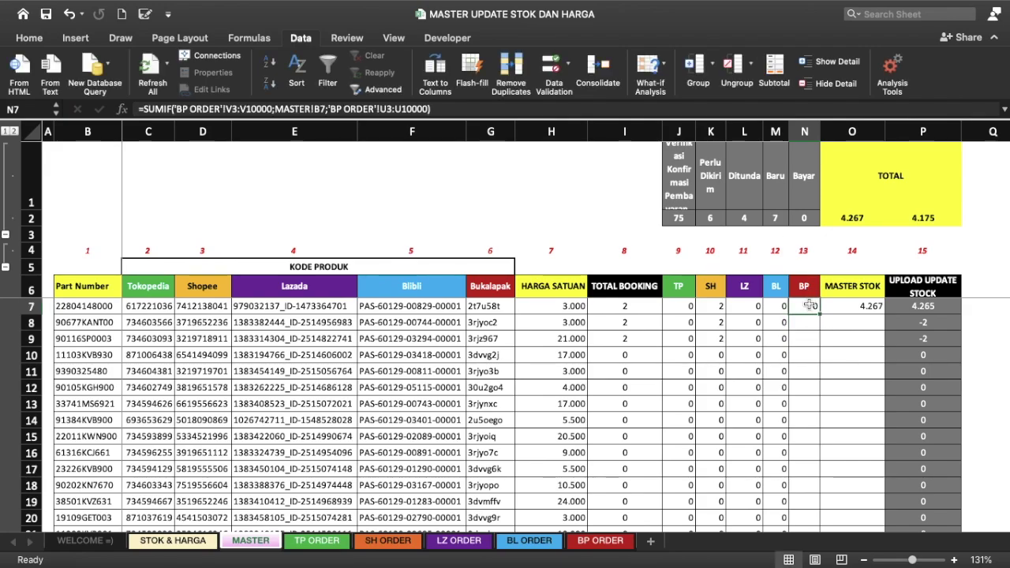
left_click(231, 106)
key("F4")
key("Right")
key("Right")
key("Right")
key("F4")
key("Right")
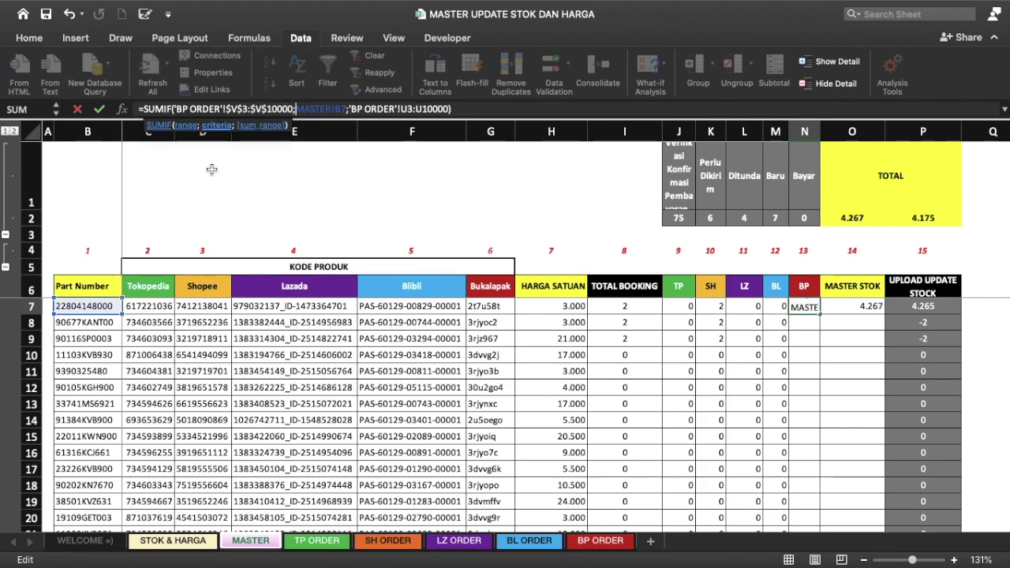
key("F4")
key("Right")
key("Right")
key("Right")
key("Right")
key("Right")
key("Right")
key("Right")
key("Right")
key("Right")
key("F4")
key("Right")
key("Right")
key("Right")
key("Right")
key("F4")
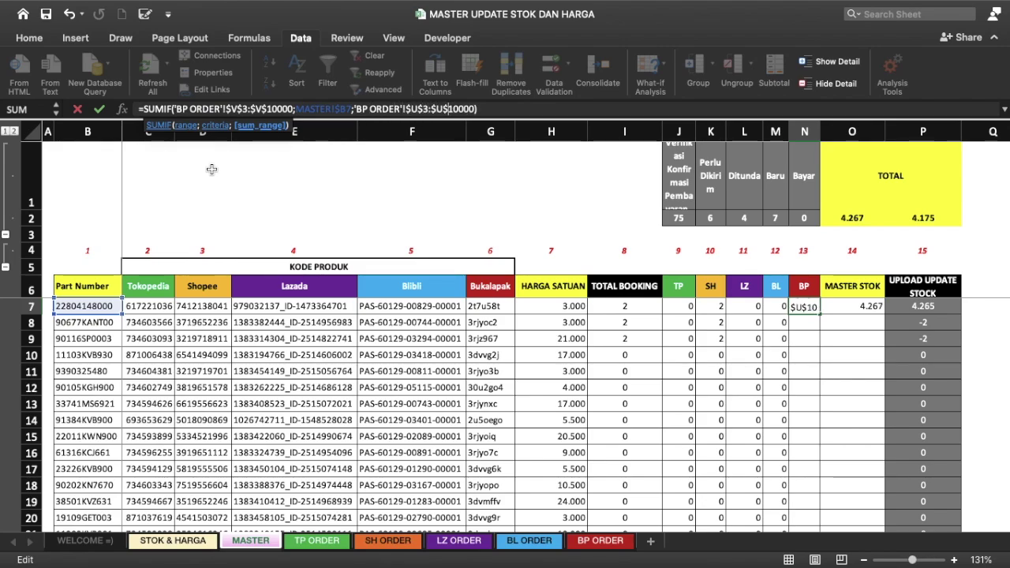
key("Return")
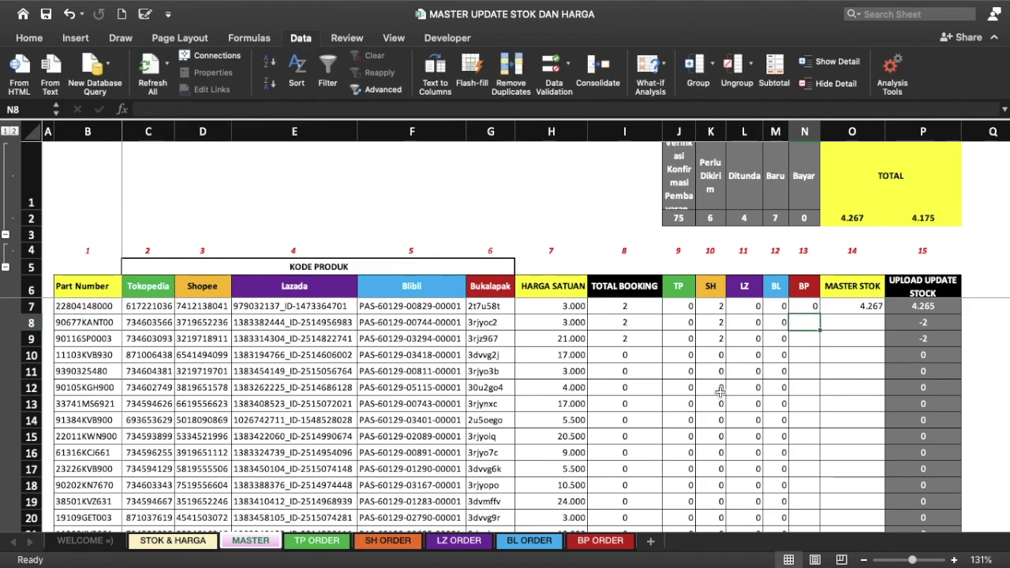
Step: Fill the BP formula down column N, showing 0s, with TOTAL BOOKING reading 2
left_click(805, 308)
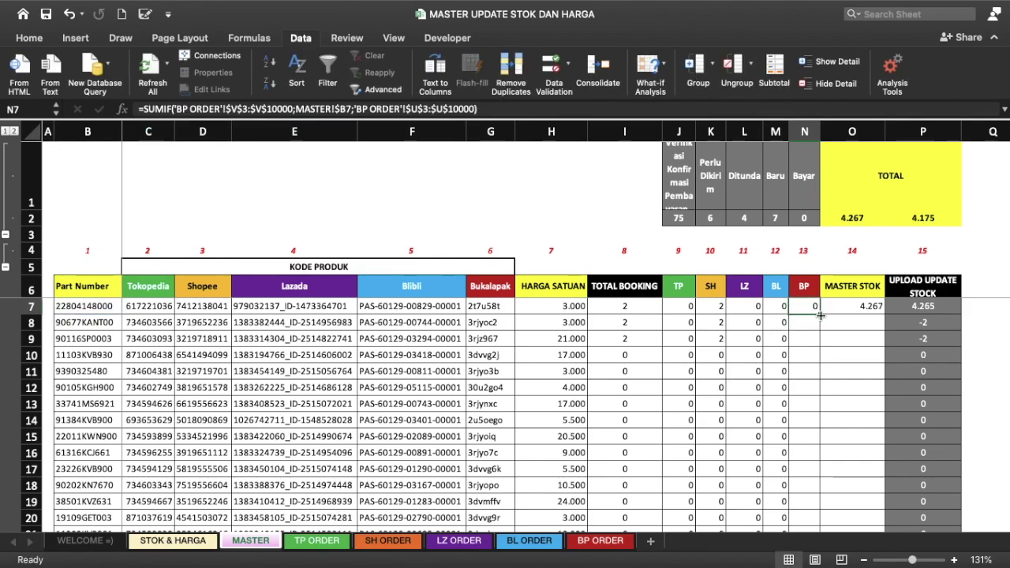
double_click(820, 314)
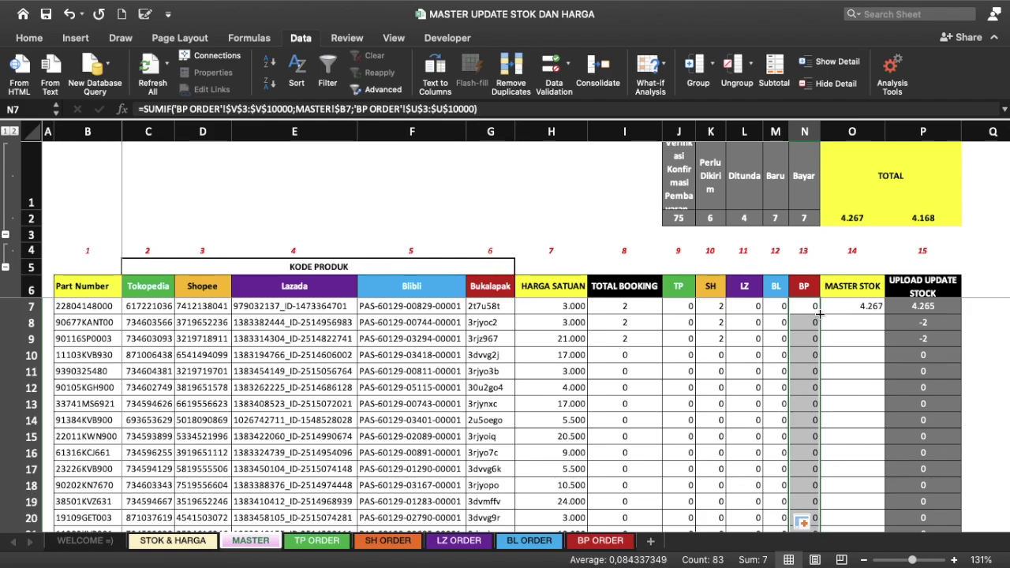
left_click(801, 215)
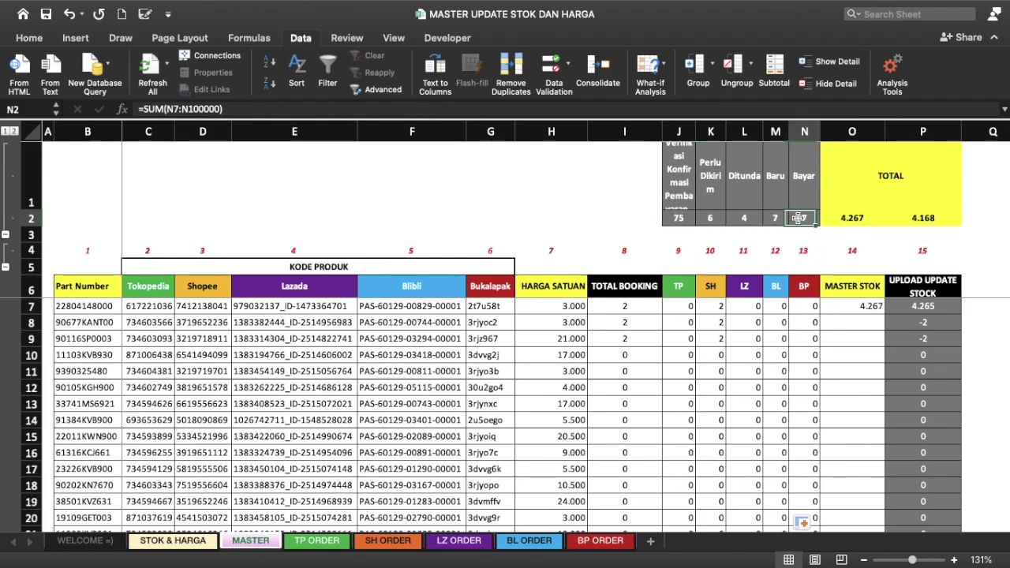
left_click(636, 306)
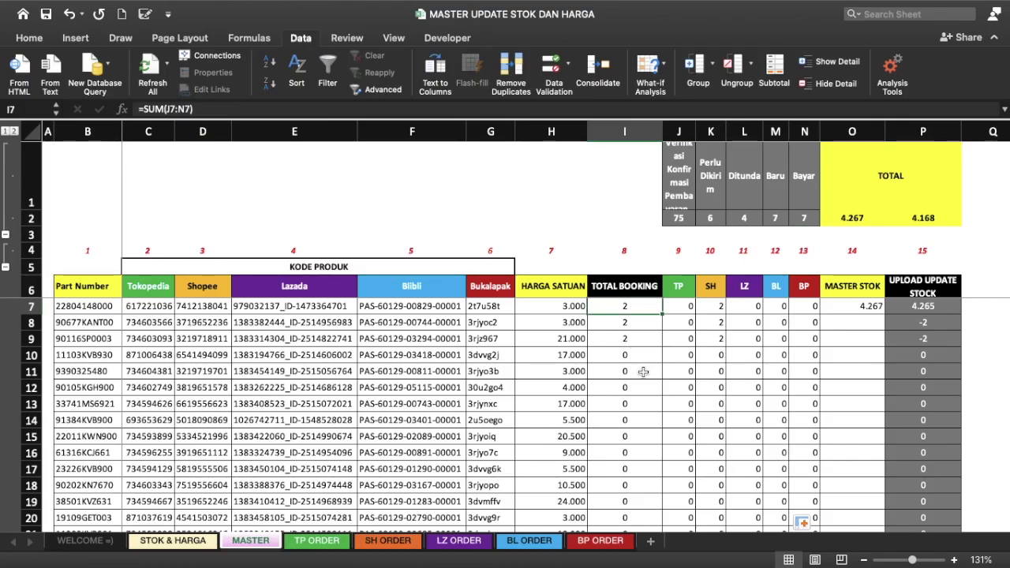
scroll(643, 372, "down", 3)
scroll(644, 373, "down", 5)
scroll(643, 373, "down", 5)
scroll(643, 372, "down", 5)
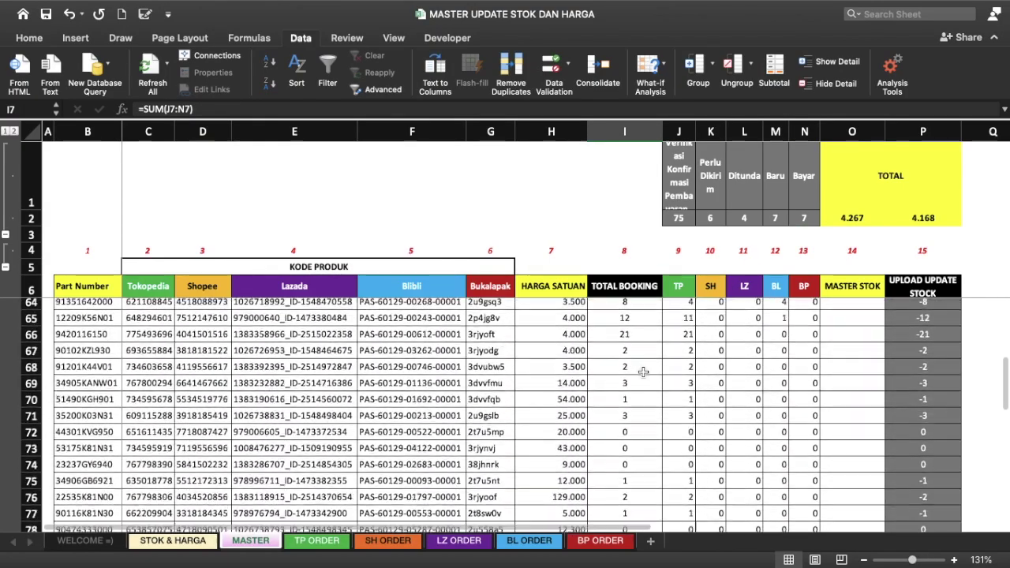
scroll(644, 373, "down", 1)
scroll(643, 372, "up", 5)
scroll(643, 373, "up", 5)
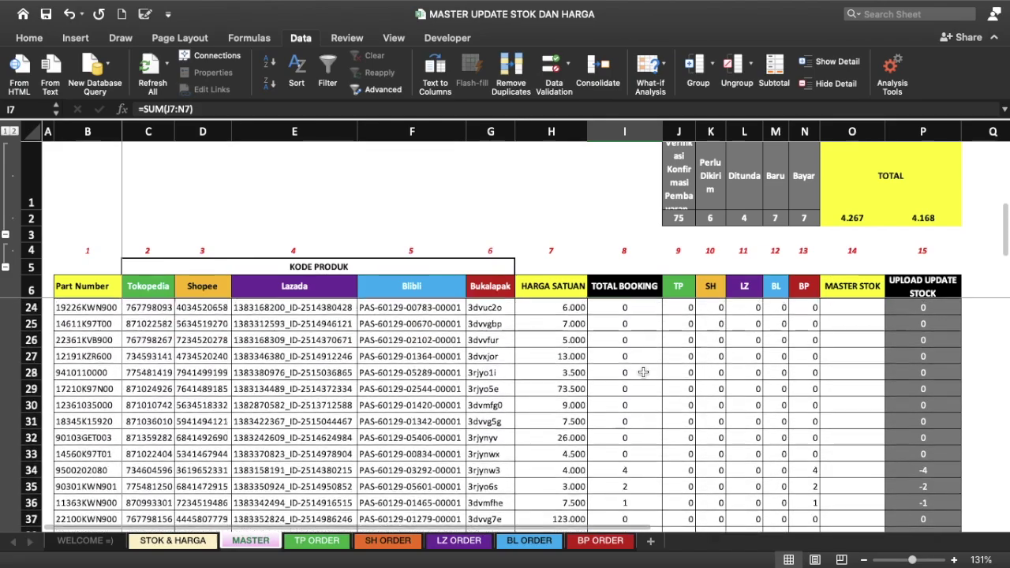
scroll(643, 373, "up", 5)
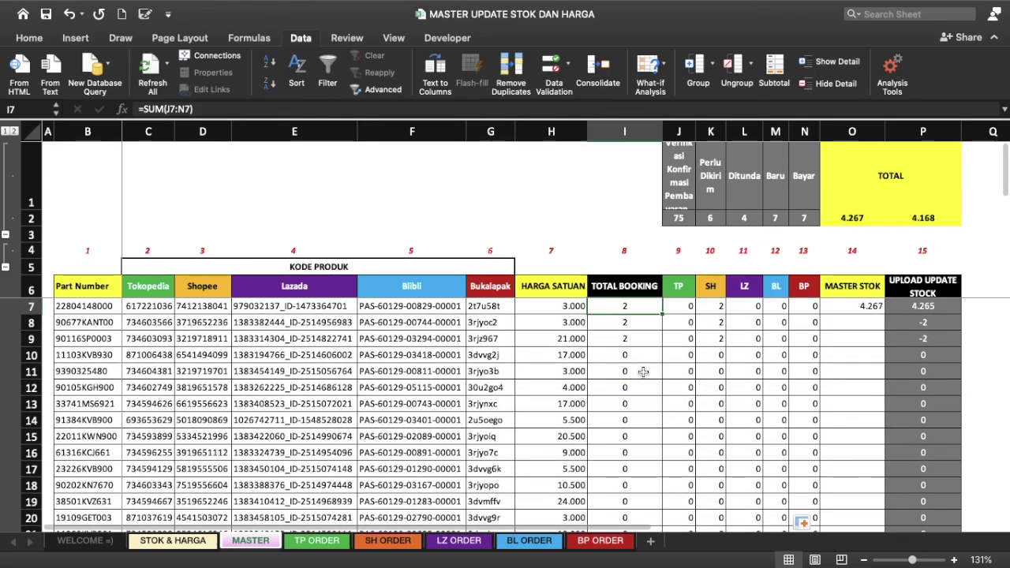
Step: Collapse the top summary rows to outline level 1 and review the O7 and I7 formulas
left_click(11, 135)
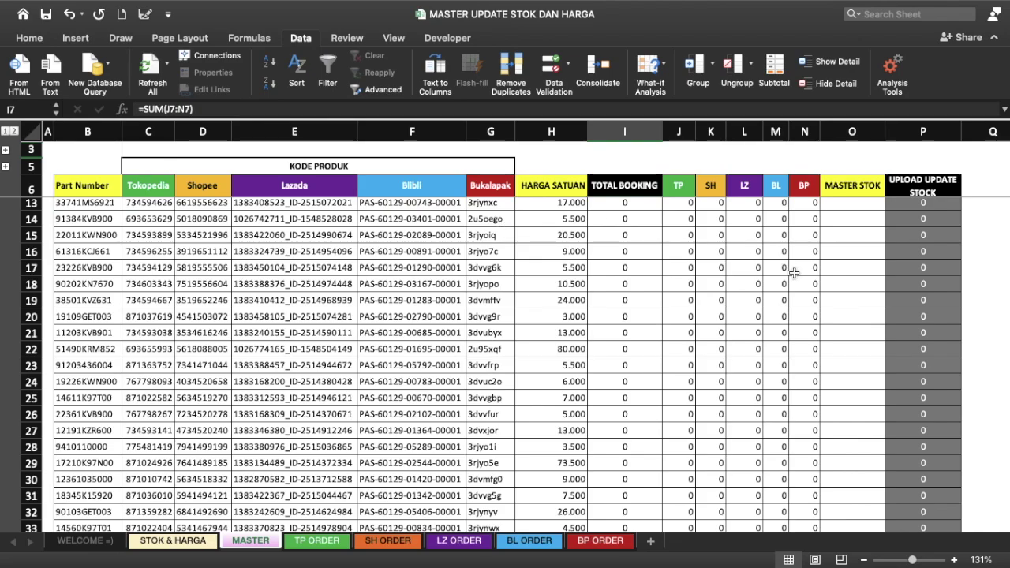
scroll(789, 272, "up", 3)
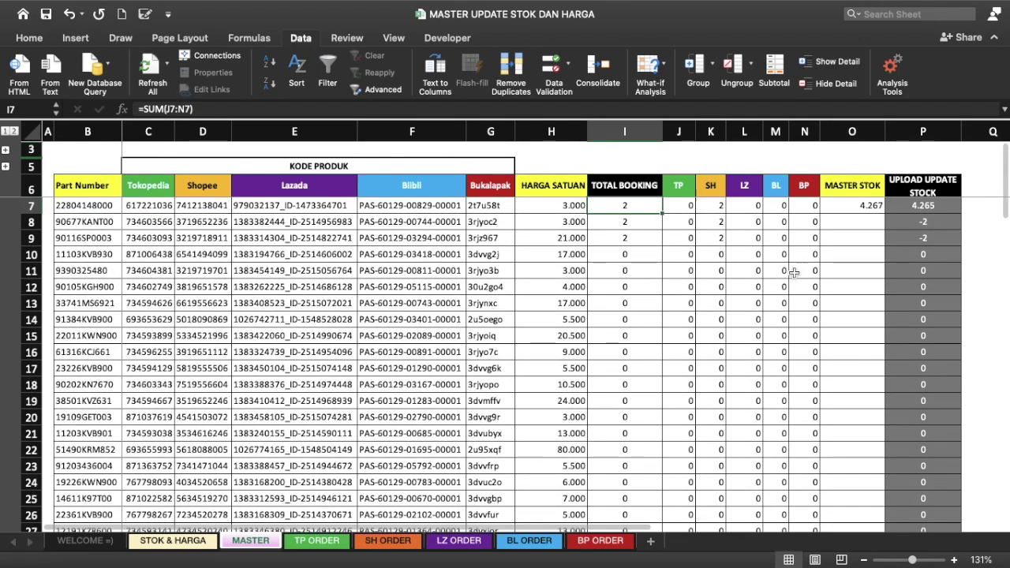
left_click(860, 208)
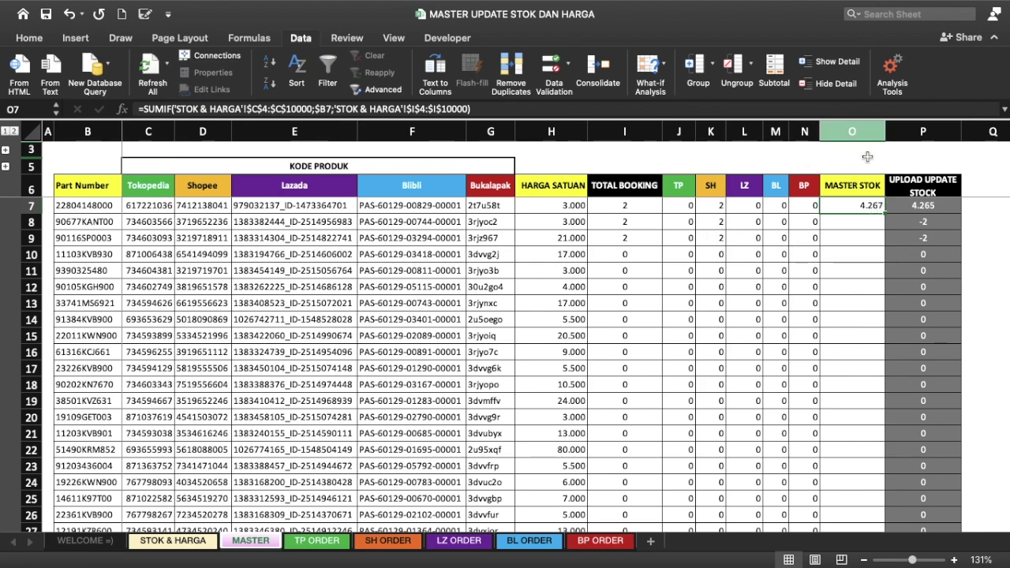
left_click(621, 207)
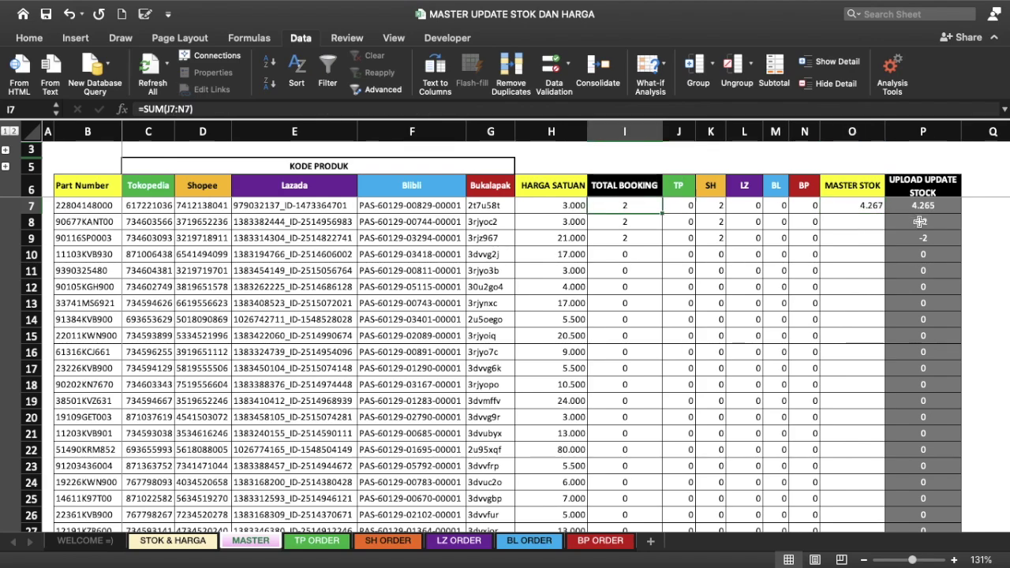
left_click(922, 134)
left_click(846, 203)
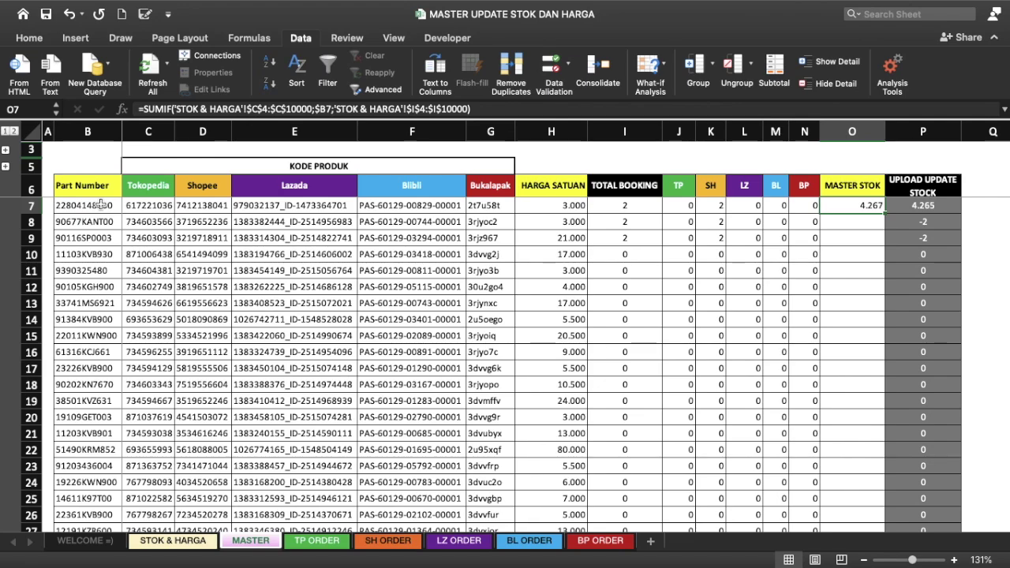
left_click(100, 205)
left_click(88, 132)
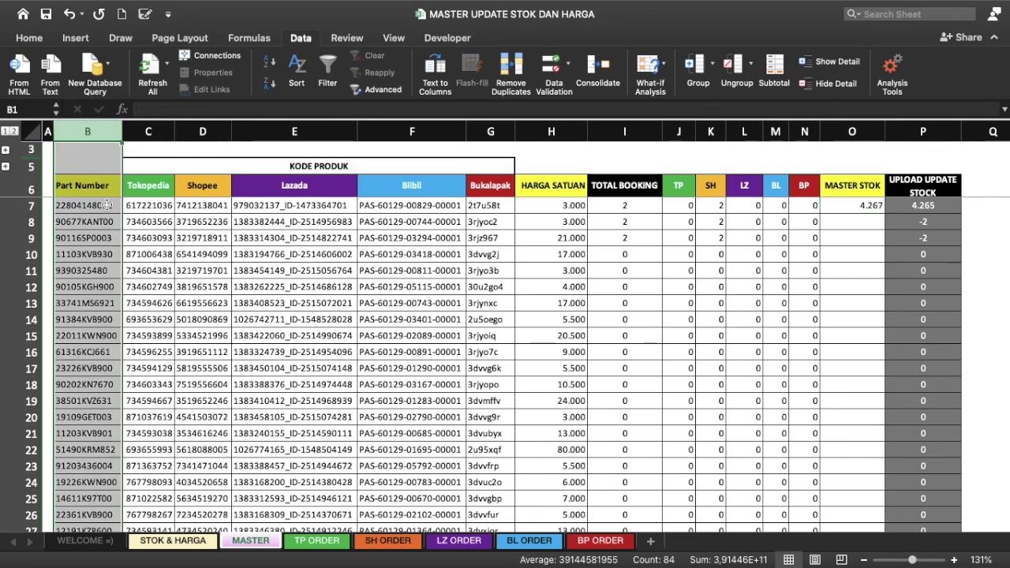
left_click(856, 205)
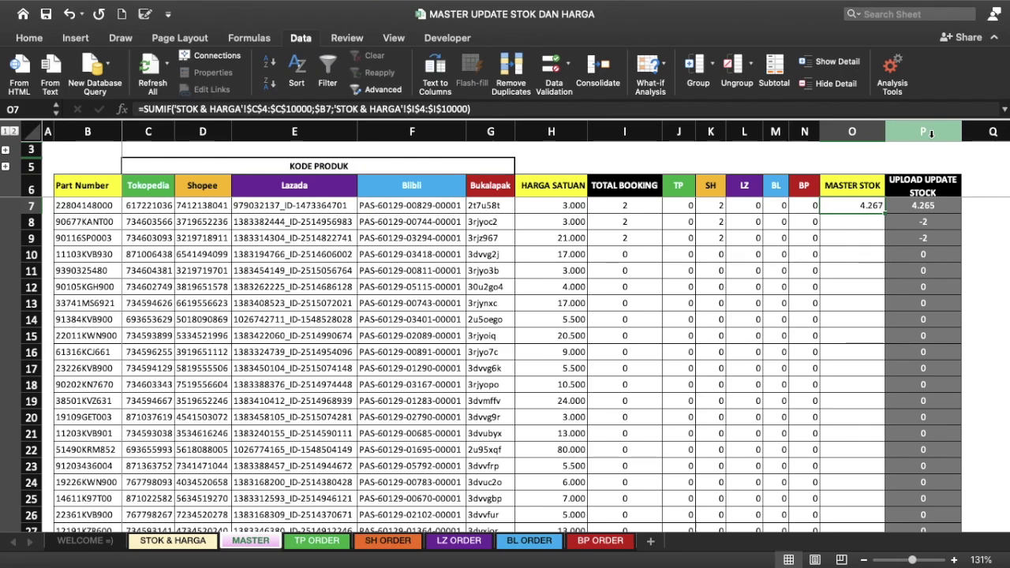
Step: Start a SUMIF in O7 with criteria range 'STOK & HARGA'!C4:C10000 (PART NO)
type("=V")
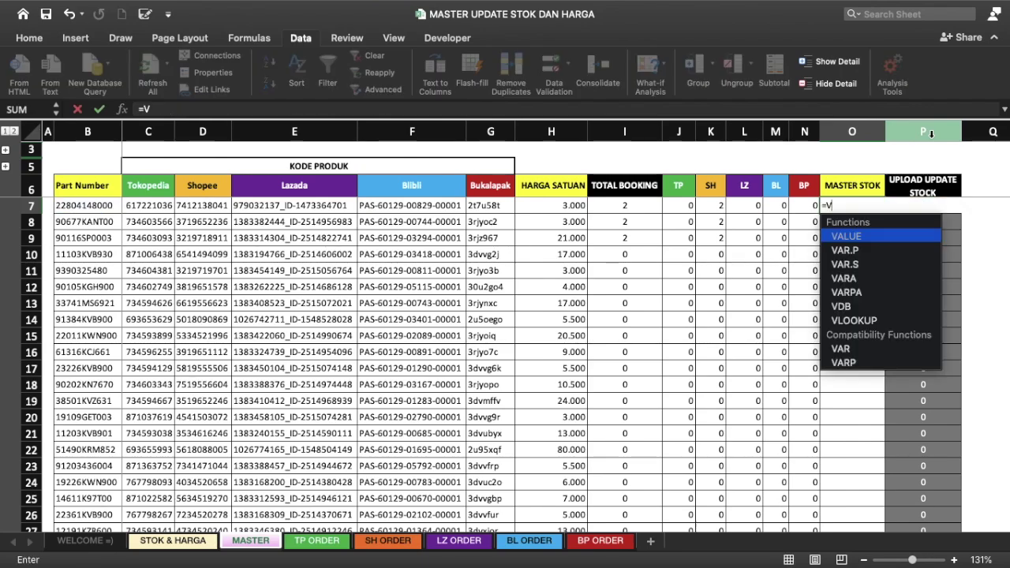
key("BackSpace")
type("SUM")
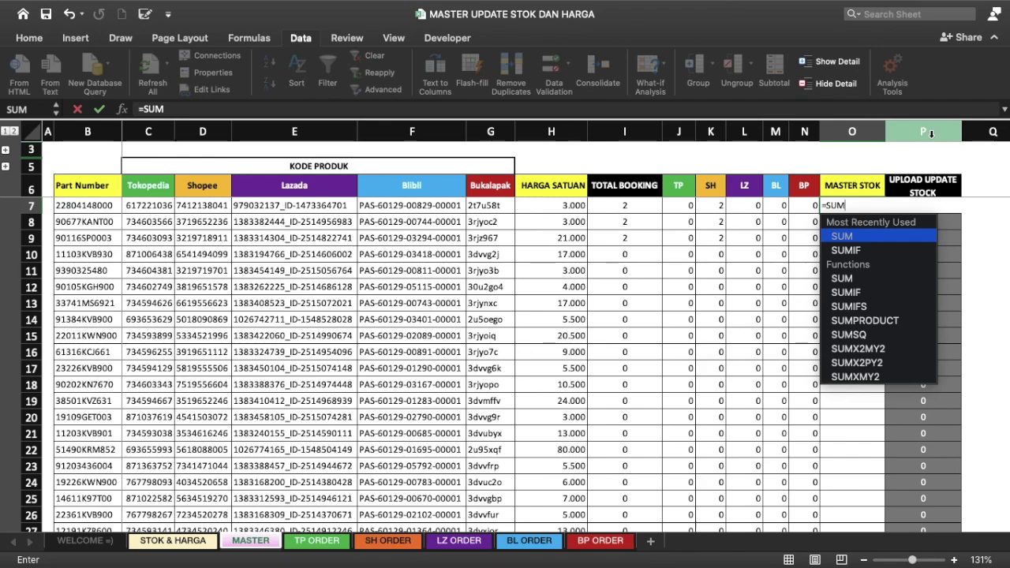
type("IF(")
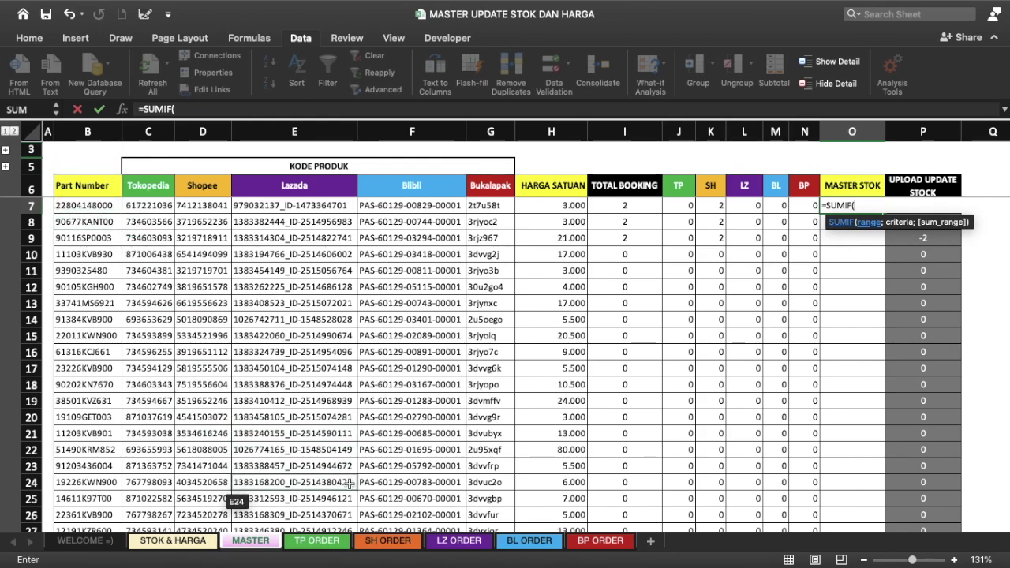
left_click(166, 540)
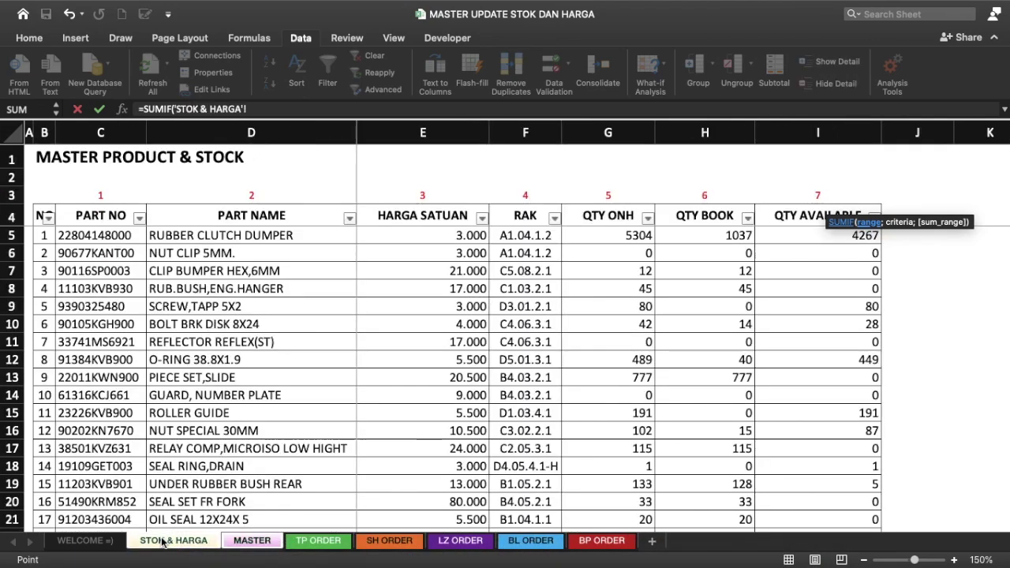
left_click_drag(106, 218, 116, 227)
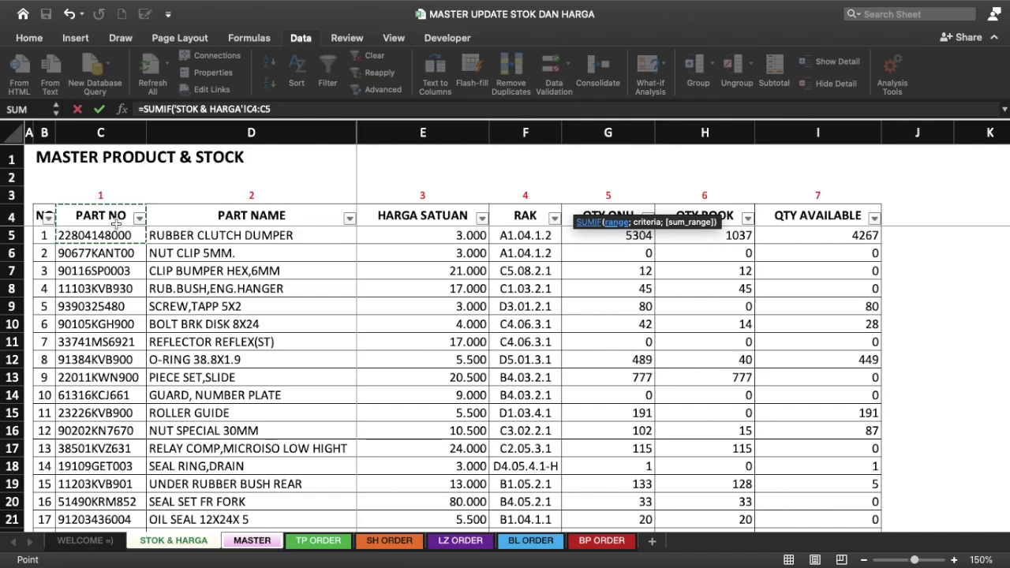
key("BackSpace")
type("100")
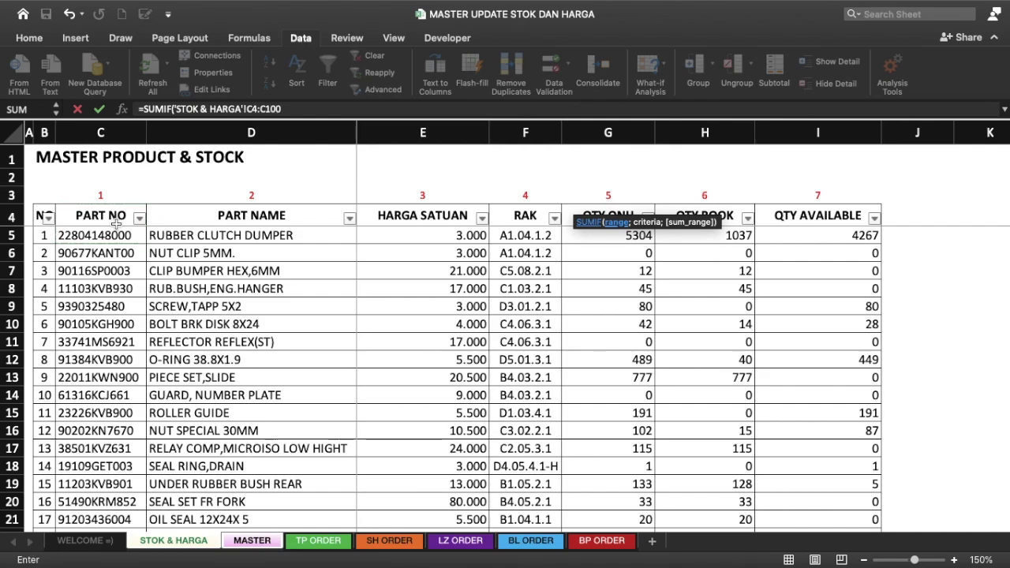
type("00;MASTER!")
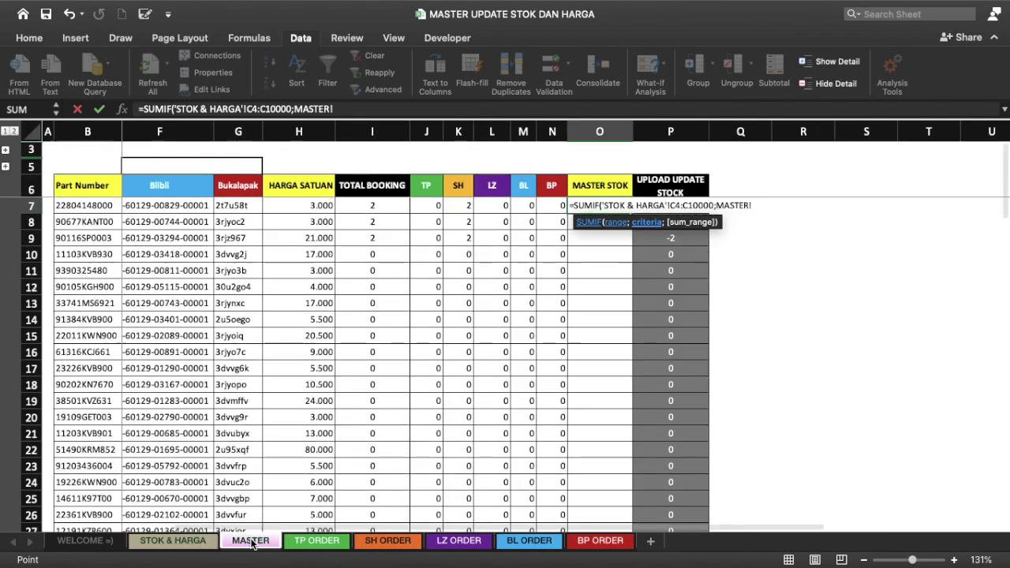
Step: Finish it with criterion MASTER!B7 and sum range QTY AVAILABLE I4:I10000, showing 4.267
left_click(253, 541)
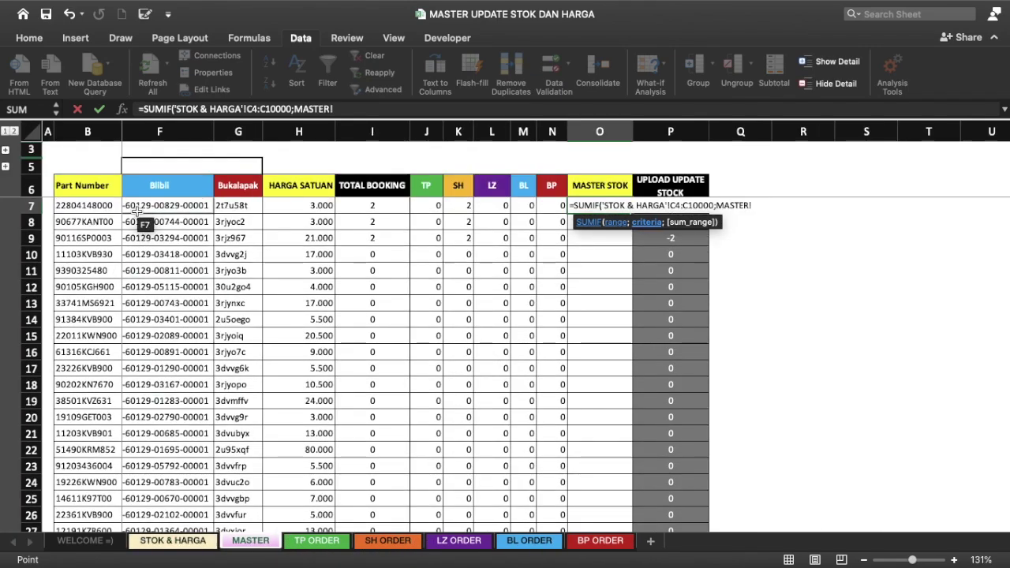
left_click(95, 205)
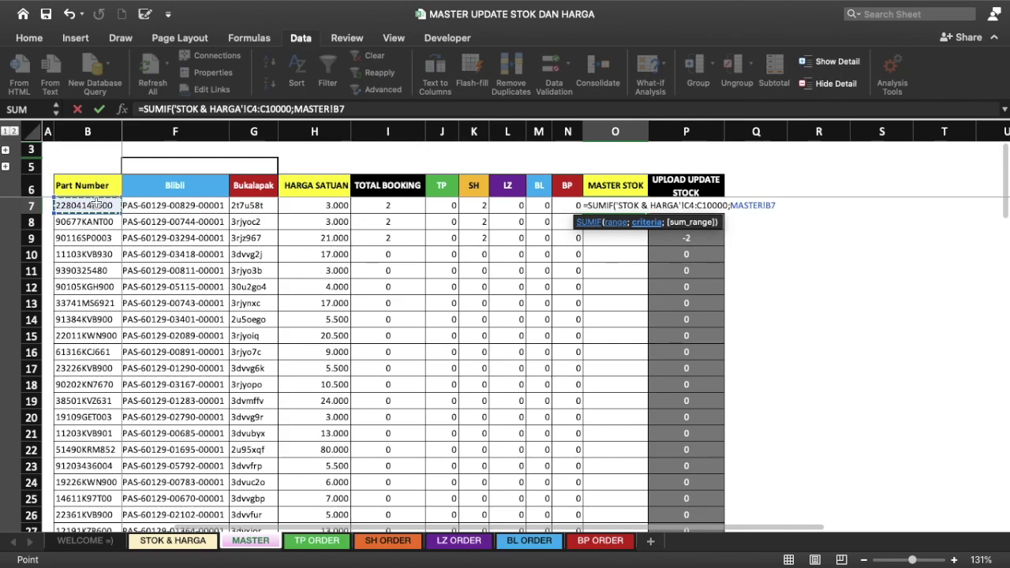
type(";")
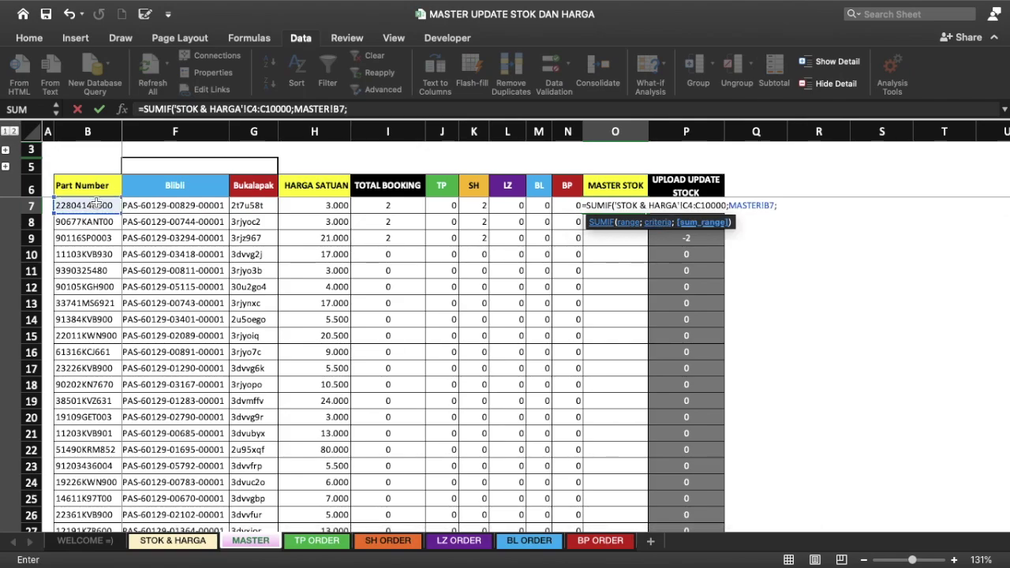
left_click(172, 541)
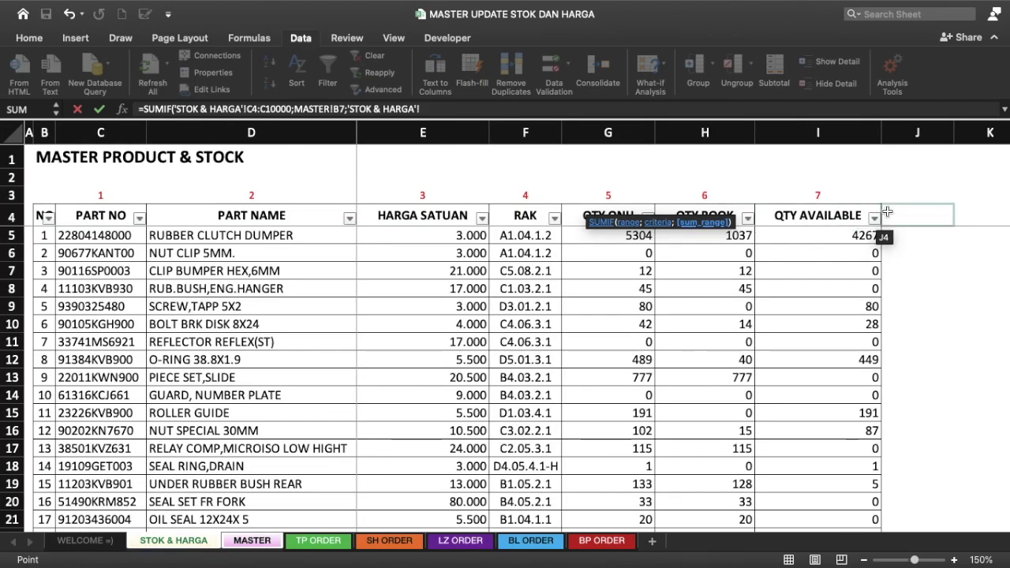
left_click(861, 215)
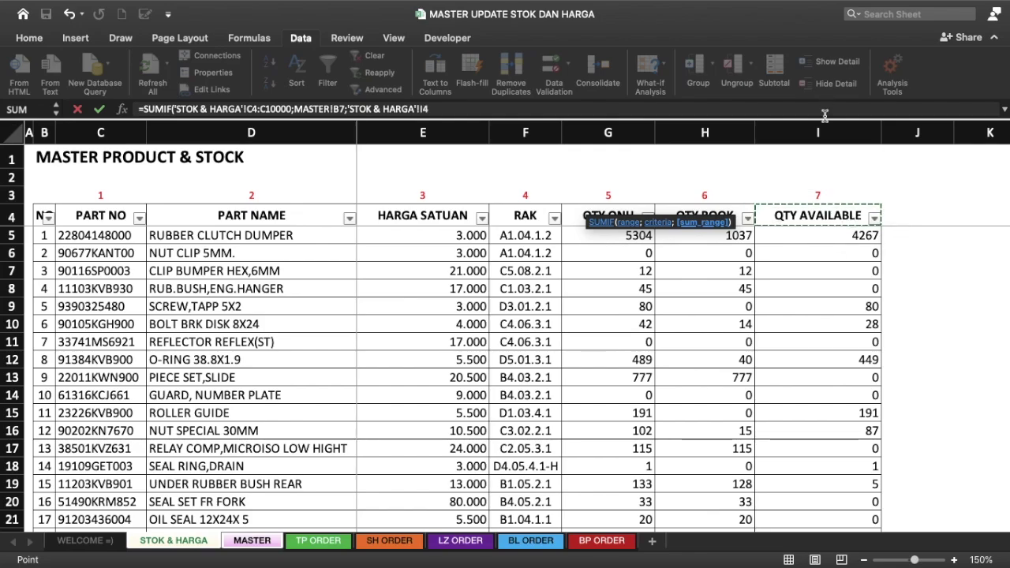
type(":I")
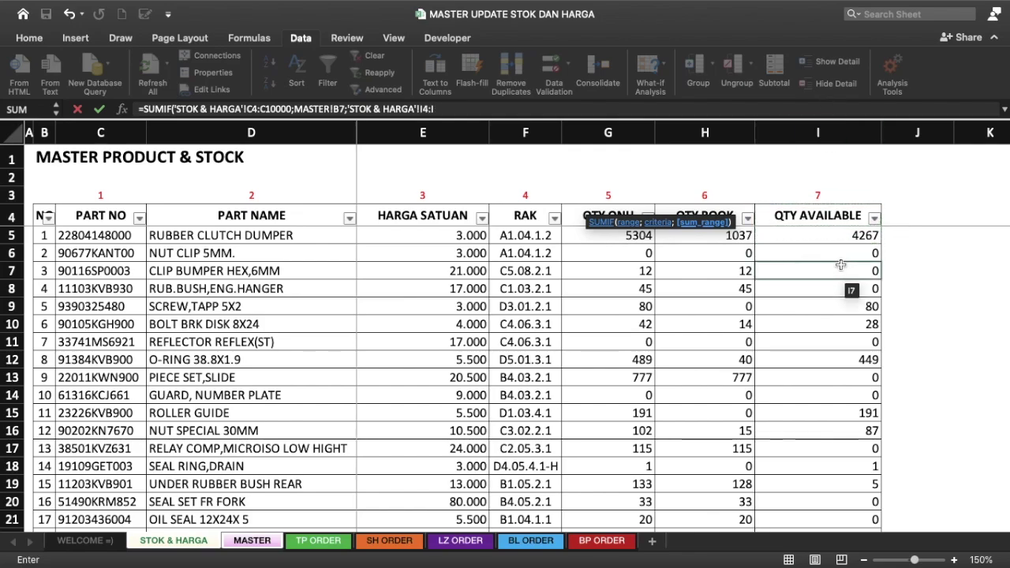
type("10000")
key("Return")
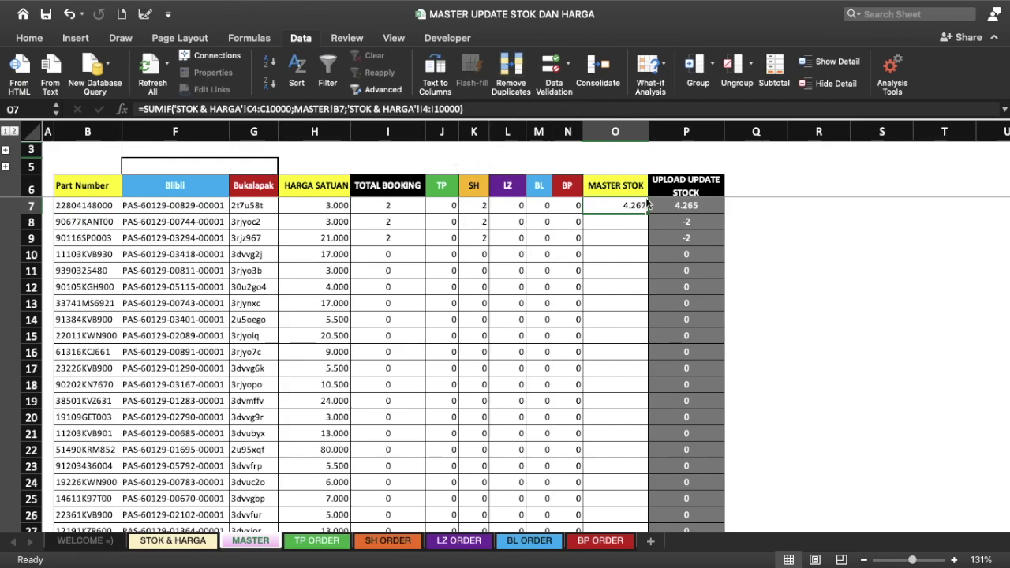
left_click(383, 206)
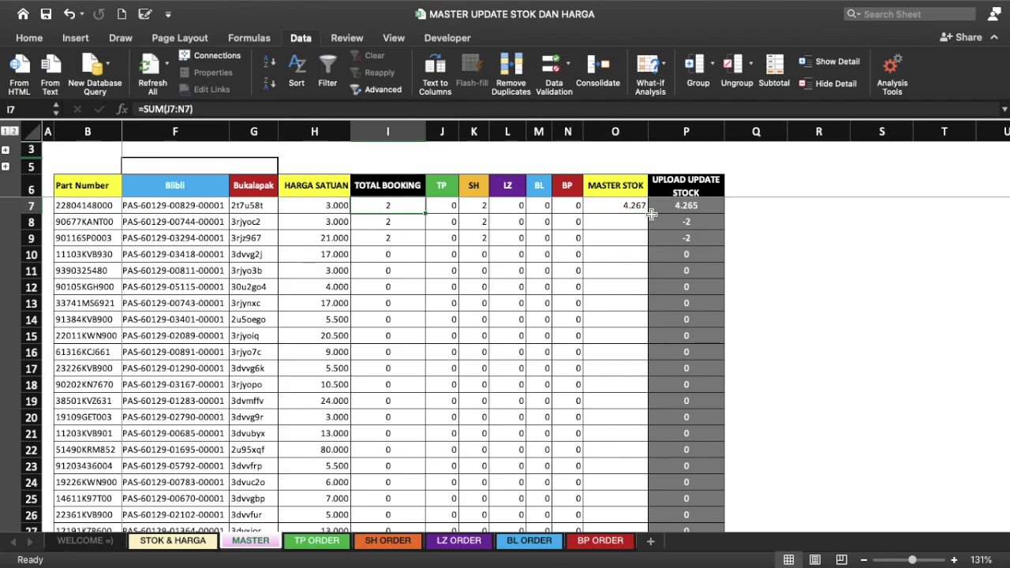
Step: Lock O7's STOK & HARGA criteria range as $C$4:$C$10000
left_click(698, 206)
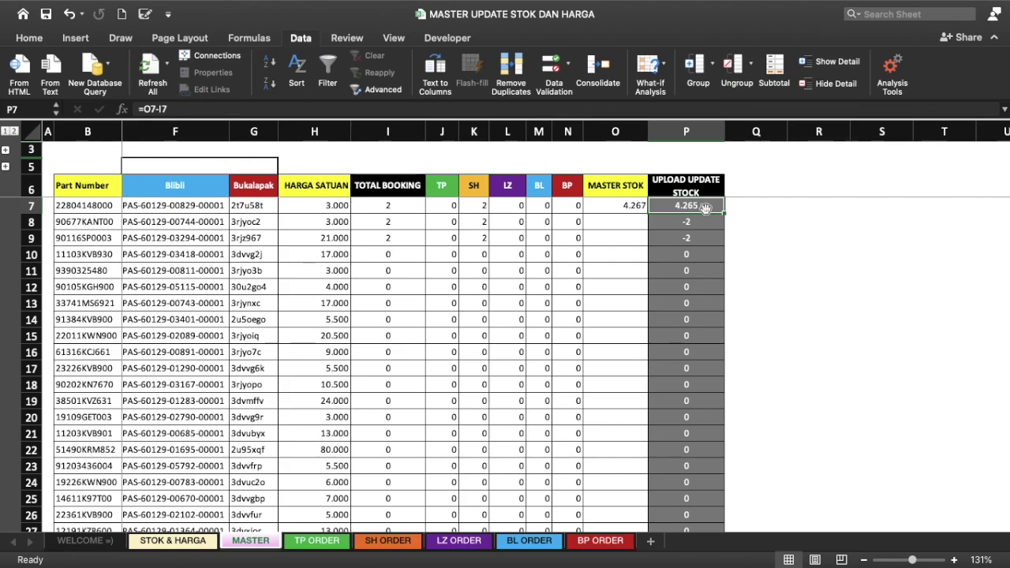
left_click(631, 207)
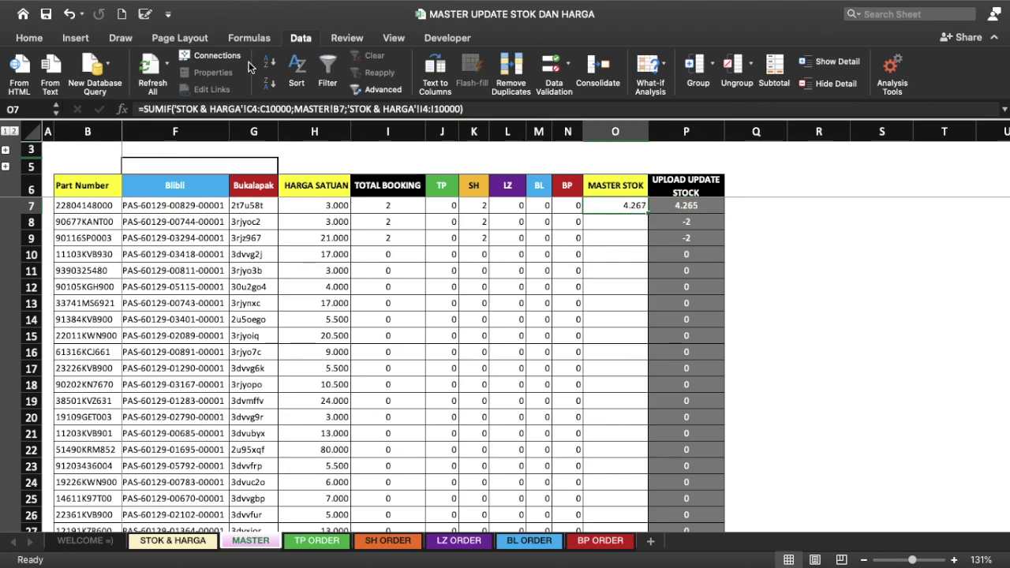
left_click(246, 109)
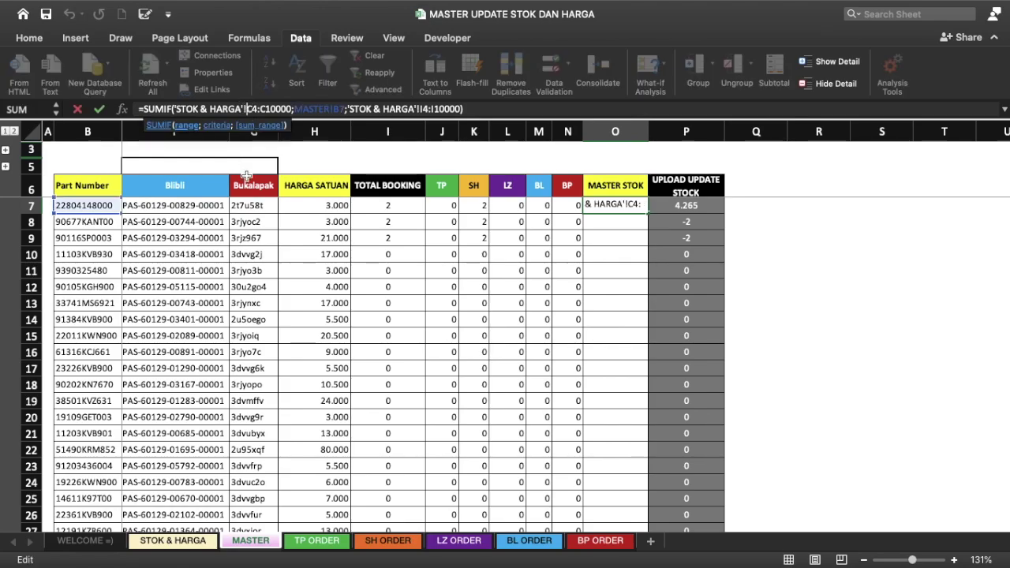
type("$")
key("Right")
type("$")
key("Right")
key("Right")
key("Right")
type("$")
key("Left")
key("Left")
type("$")
key("Right")
key("Right")
key("Right")
Step: Lock the part number as $B7 and the sum range as $I$4:$I$10000, then confirm
key("Right")
key("Right")
key("Right")
type("$")
key("Right")
key("Right")
key("Right")
key("Right")
key("Right")
key("Right")
key("Right")
type("$")
key("Right")
type("$")
key("Right")
key("Right")
key("Right")
type("$")
key("Left")
key("Left")
type("$")
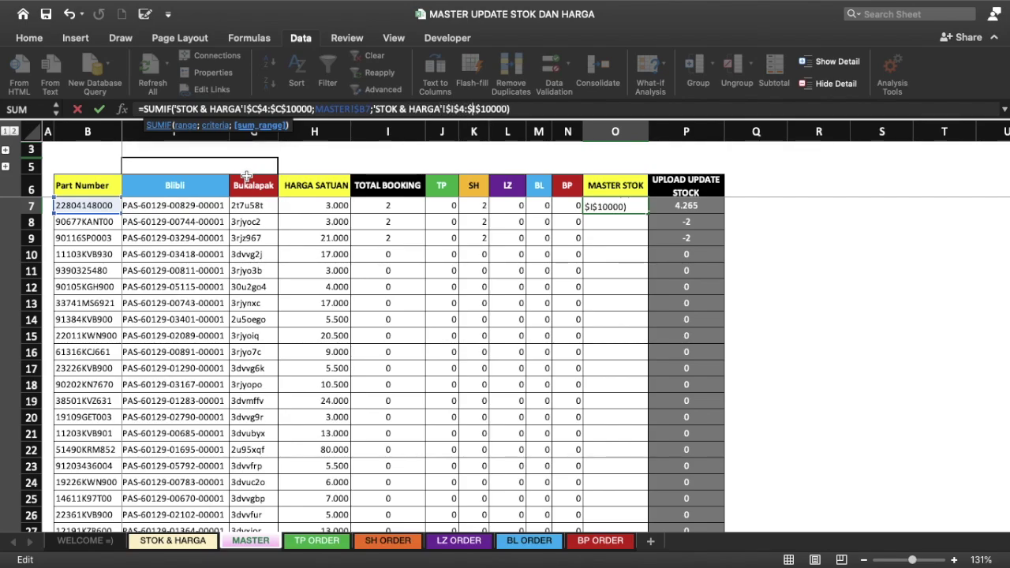
key("Left")
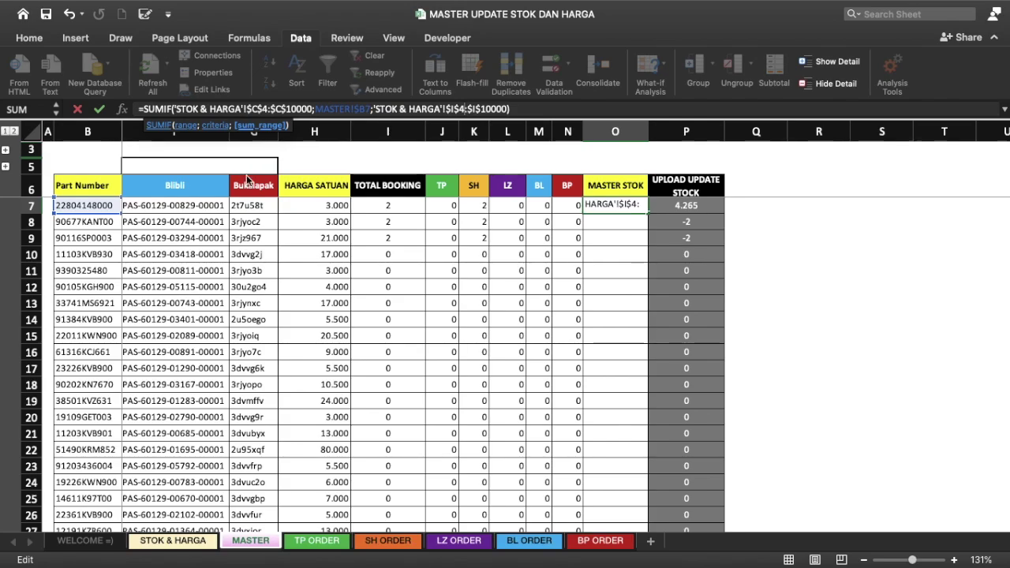
key("ctrl+Return")
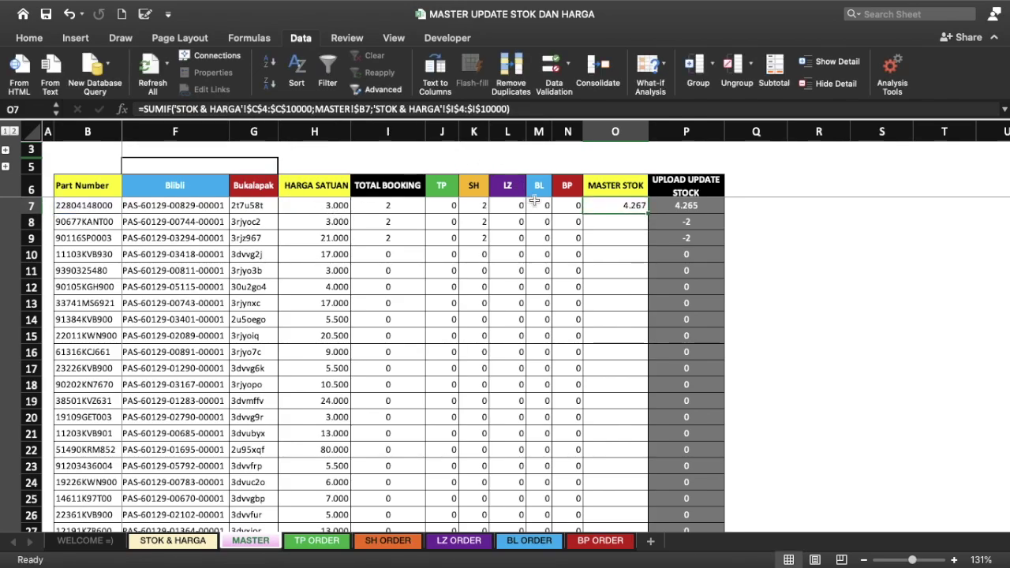
Step: Copy the MASTER STOK formula down column O, showing stock like 80, 28 and 449
double_click(647, 214)
scroll(647, 215, "left", 1)
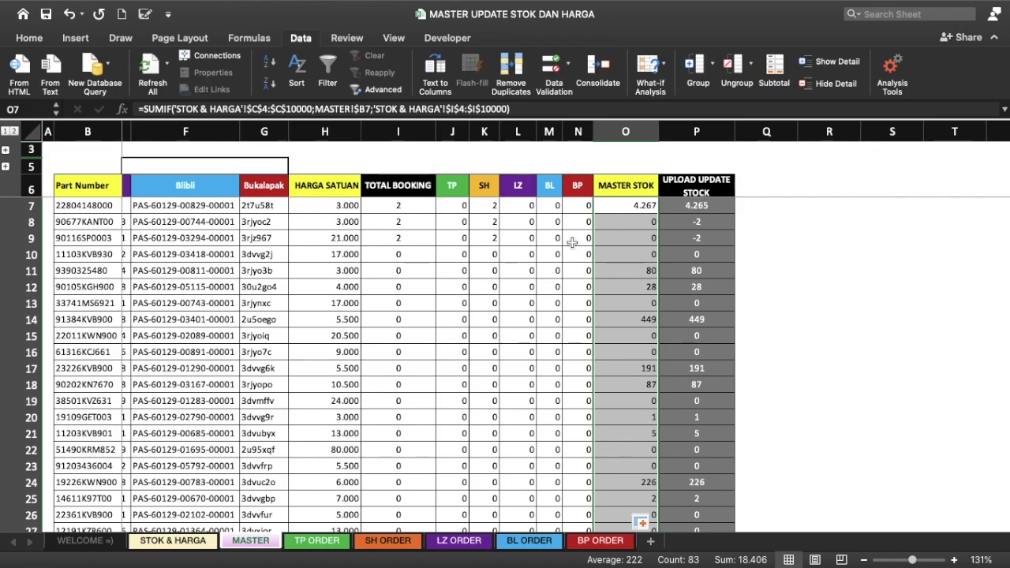
scroll(572, 244, "left", 5)
scroll(572, 244, "left", 3)
scroll(572, 245, "right", 3)
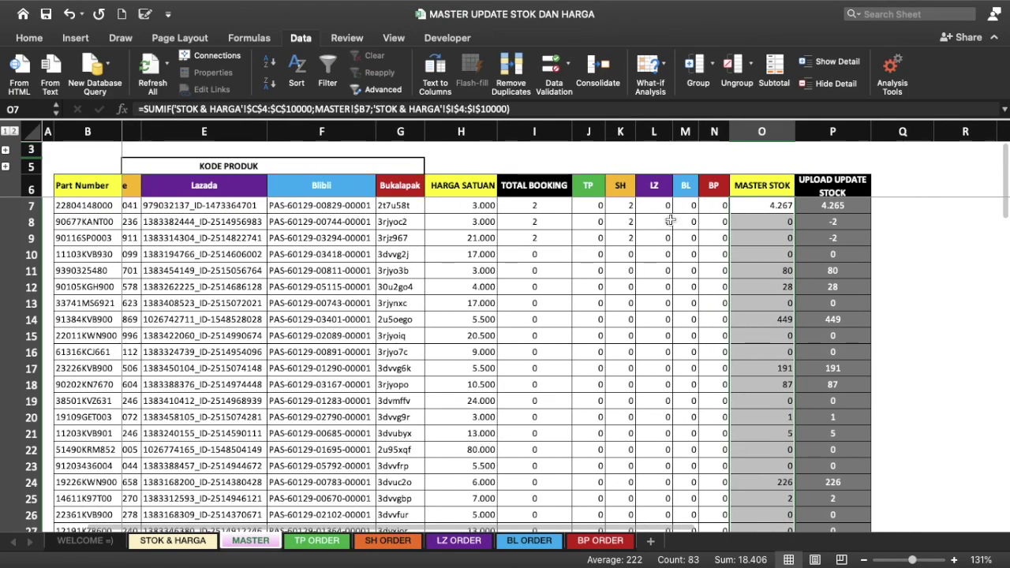
left_click(850, 205)
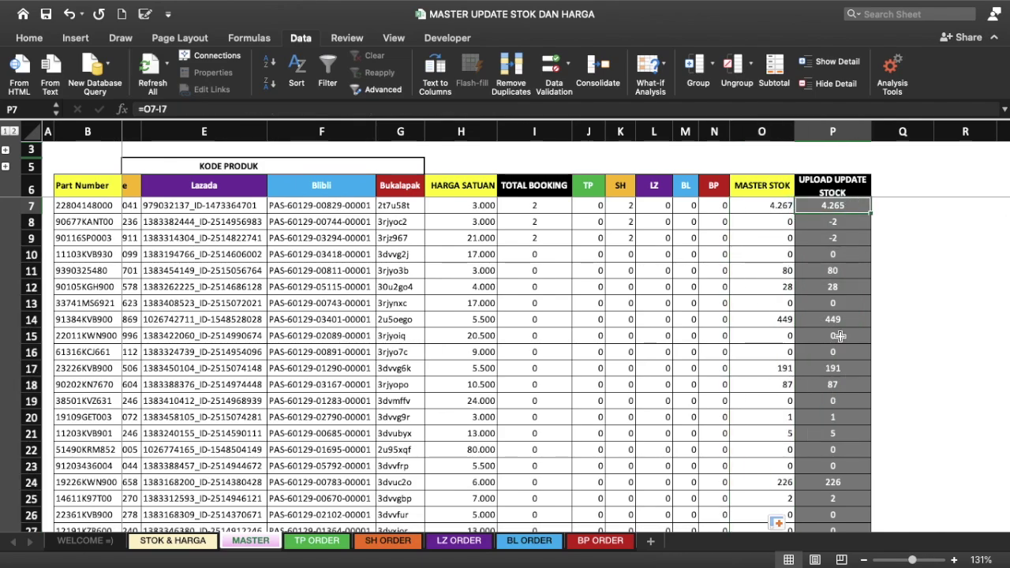
left_click(778, 218)
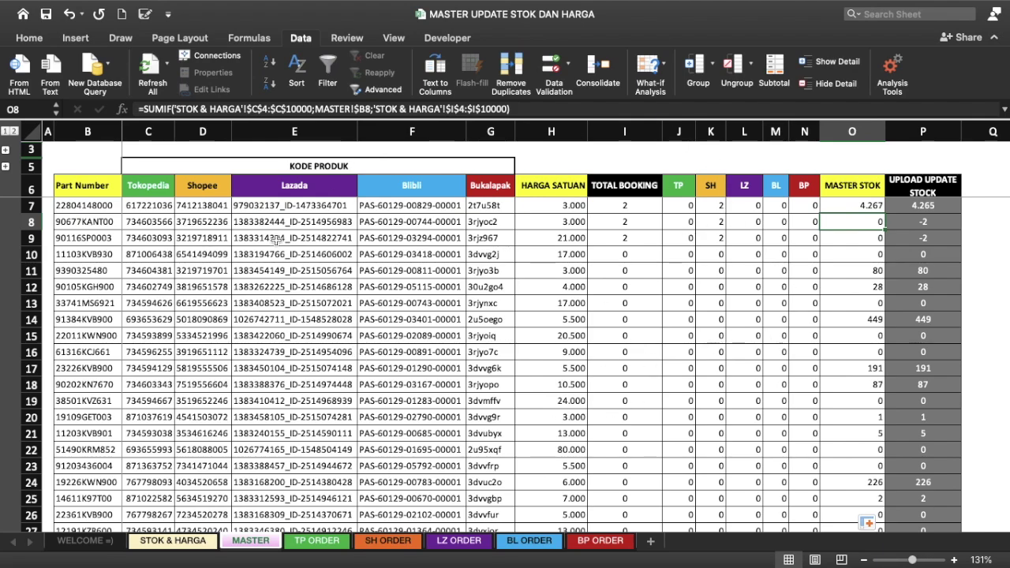
left_click(935, 222)
left_click(908, 237)
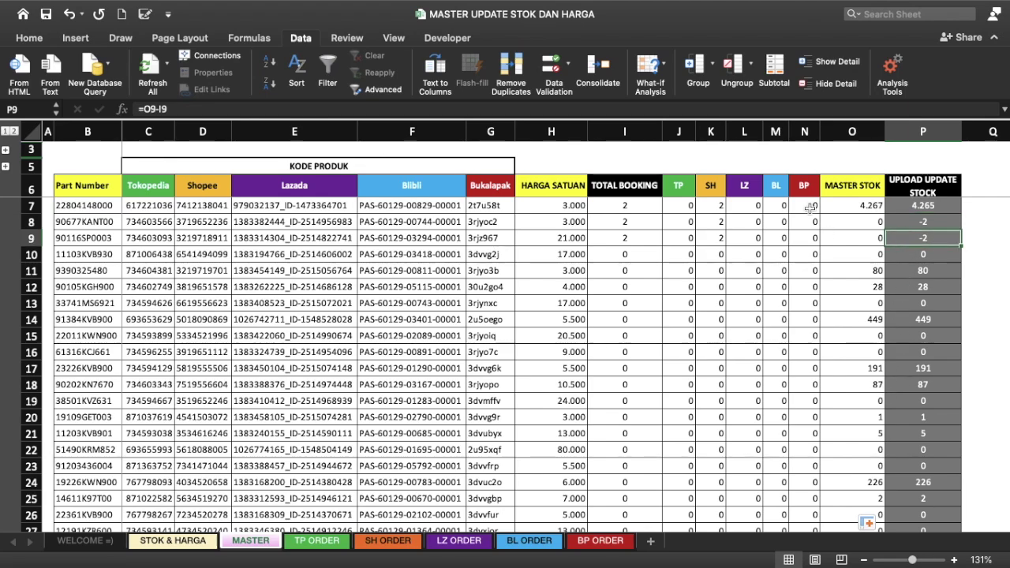
left_click(748, 221)
left_click(912, 222)
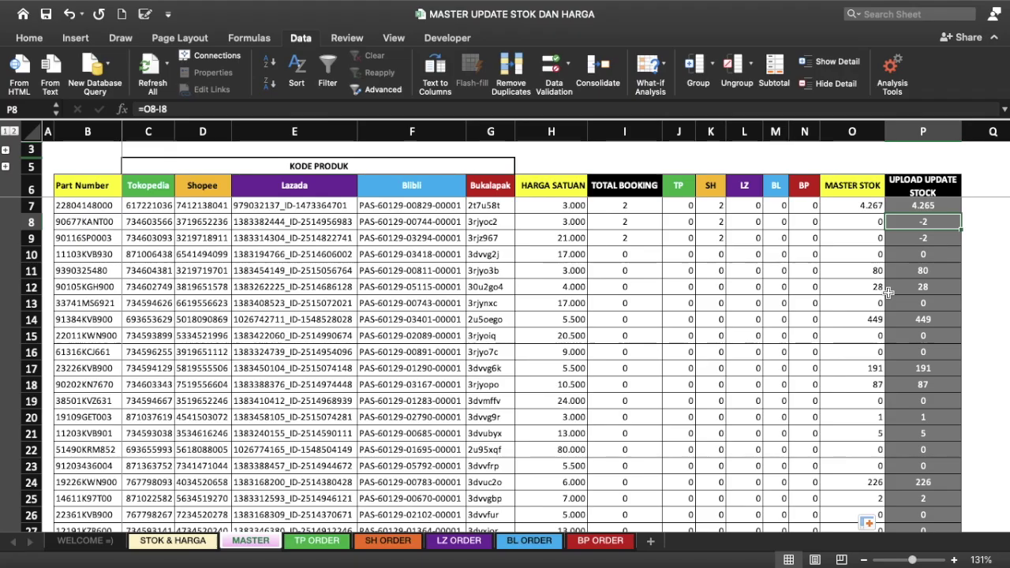
left_click(708, 220)
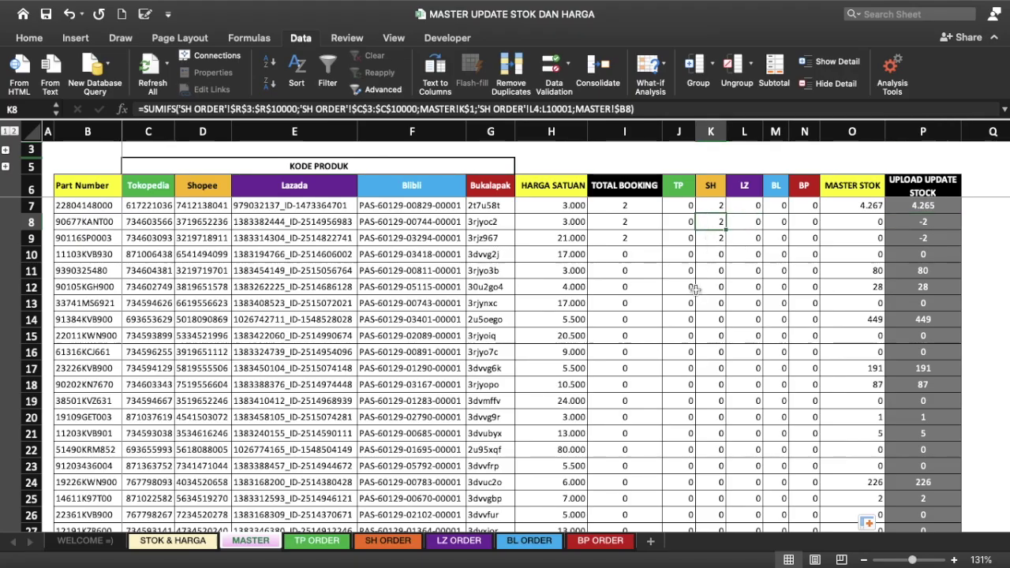
left_click(715, 240)
scroll(855, 315, "down", 3)
scroll(855, 315, "down", 2)
scroll(856, 314, "down", 3)
scroll(855, 315, "down", 1)
scroll(856, 315, "down", 4)
scroll(856, 315, "down", 1)
scroll(855, 315, "down", 4)
scroll(855, 315, "down", 1)
scroll(855, 315, "down", 4)
scroll(856, 315, "up", 5)
scroll(855, 315, "up", 15)
scroll(855, 315, "up", 1)
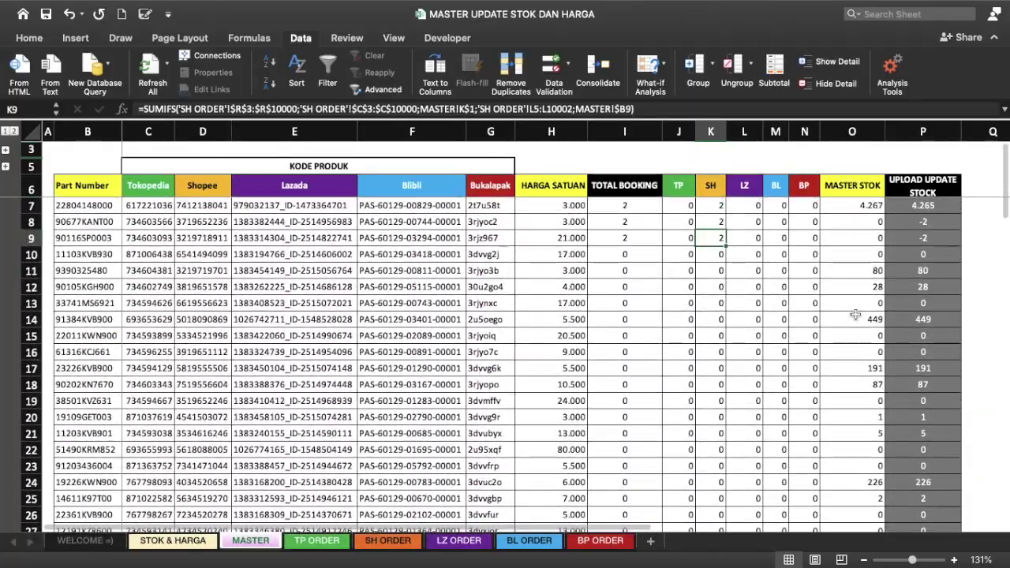
left_click(902, 205)
scroll(894, 276, "down", 4)
scroll(893, 276, "down", 3)
scroll(894, 276, "down", 3)
scroll(893, 276, "down", 4)
scroll(894, 276, "down", 4)
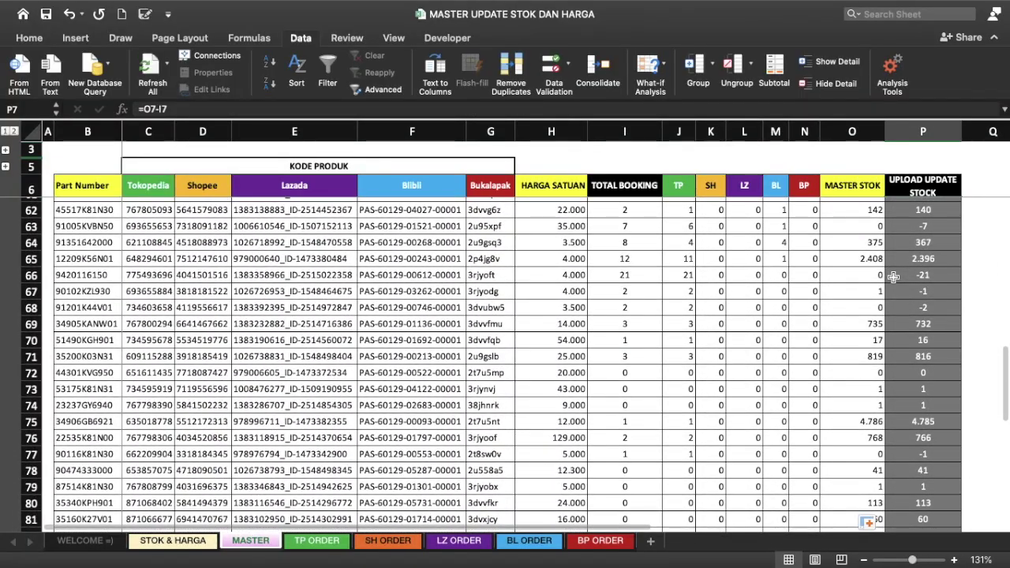
scroll(894, 276, "down", 4)
scroll(893, 276, "down", 1)
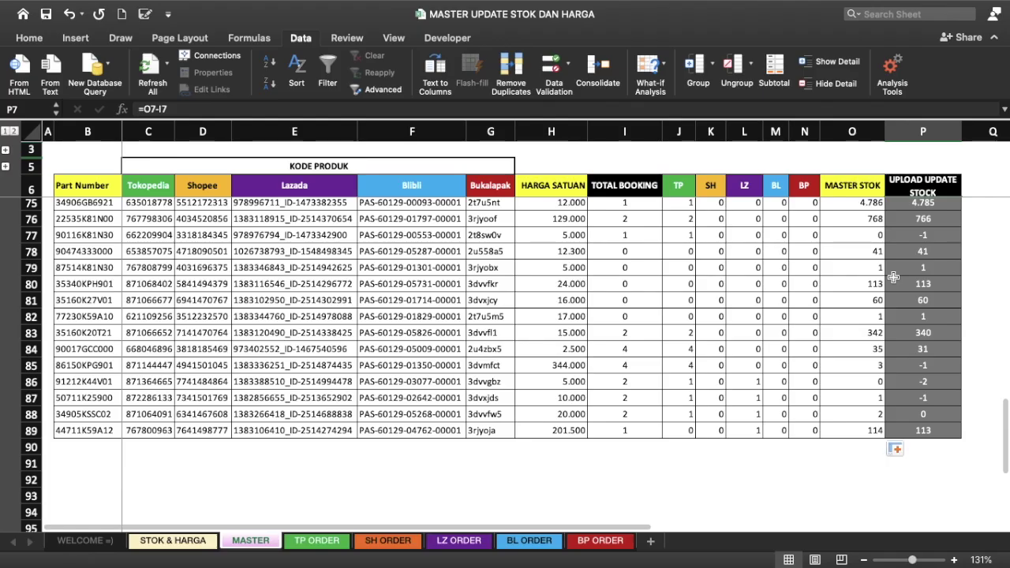
scroll(893, 276, "up", 4)
scroll(894, 276, "up", 8)
scroll(893, 276, "up", 7)
scroll(893, 277, "up", 4)
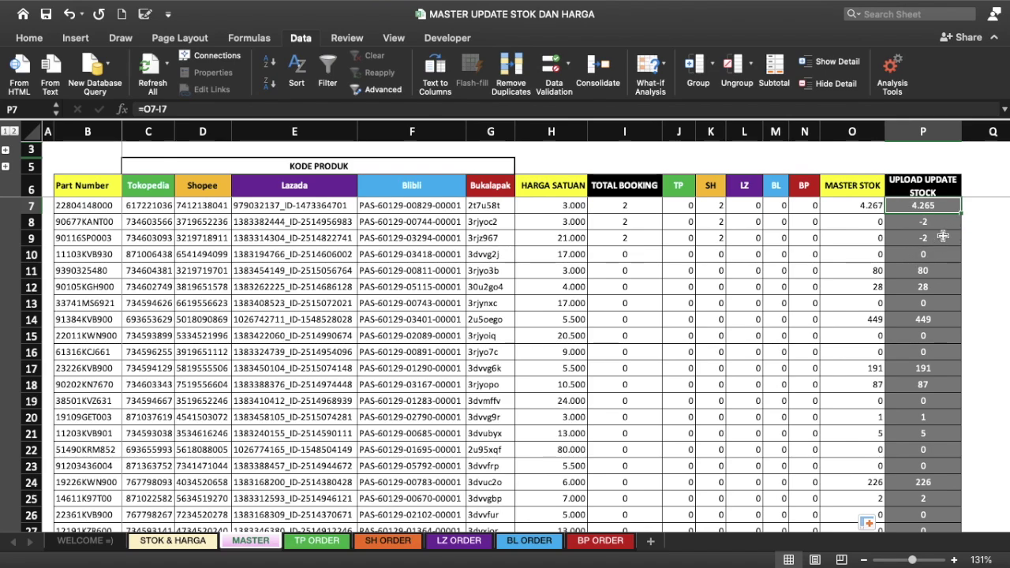
left_click(925, 219)
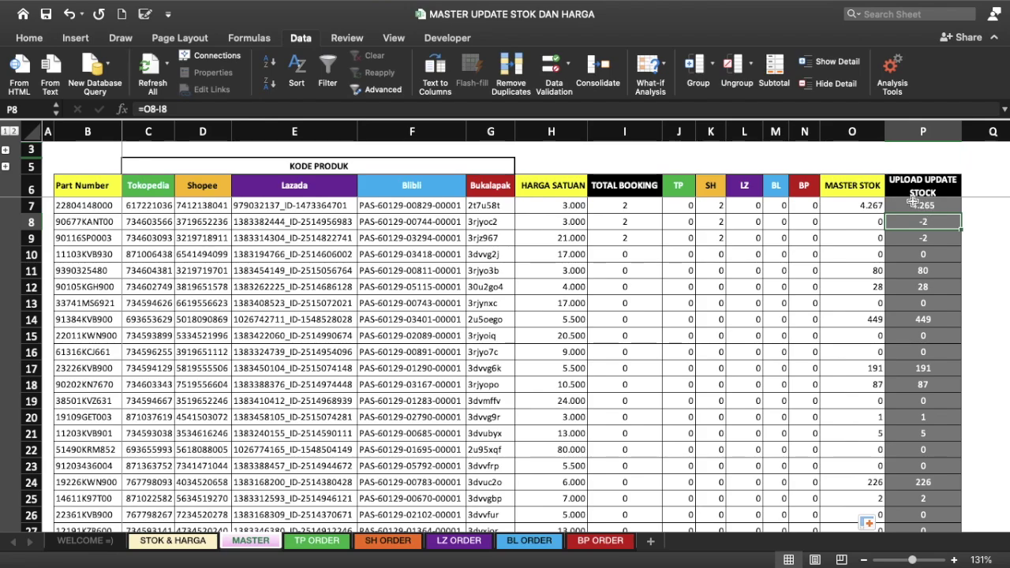
left_click(913, 202)
scroll(891, 205, "right", 1)
scroll(888, 204, "right", 1)
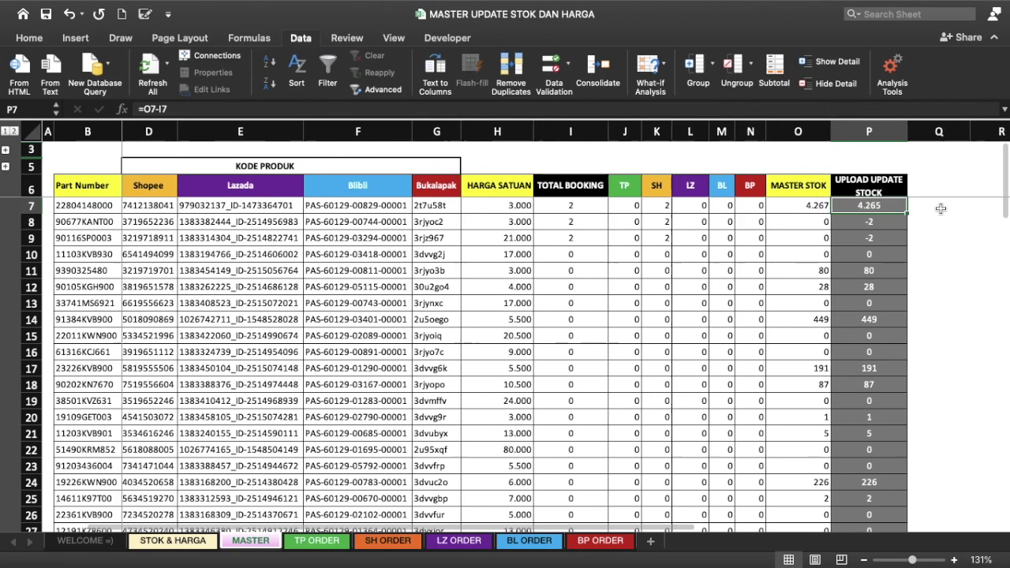
scroll(891, 202, "right", 1)
left_click(865, 206)
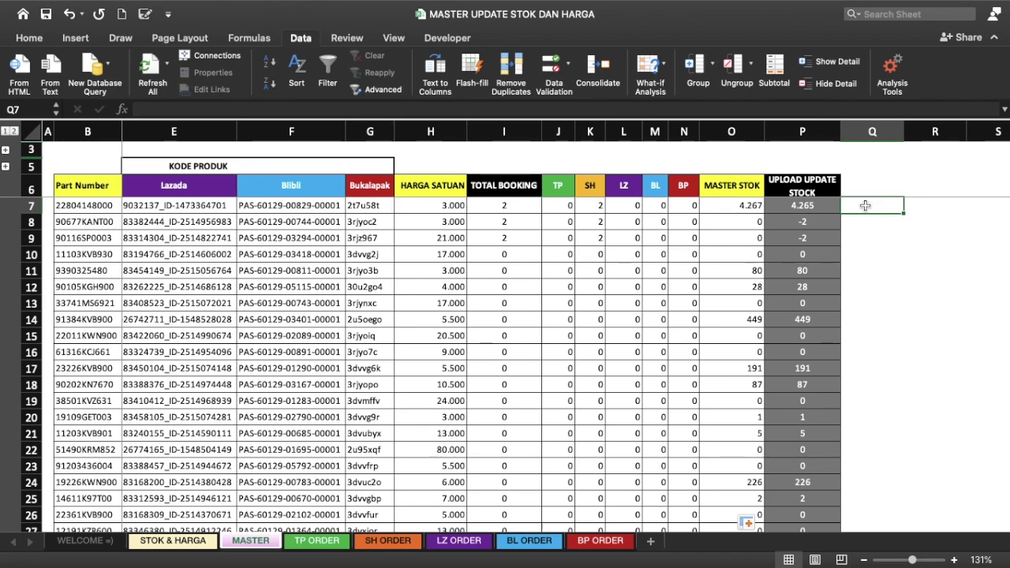
type("=IF(")
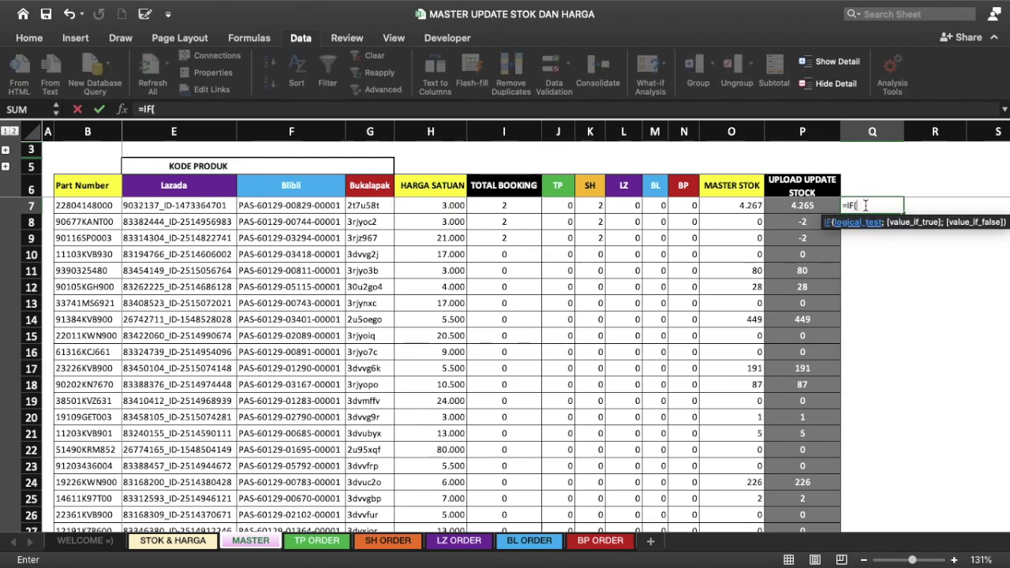
Step: Enter =IF(P7<0;0;P7) in Q7 so negative upload stock becomes 0
key("Left")
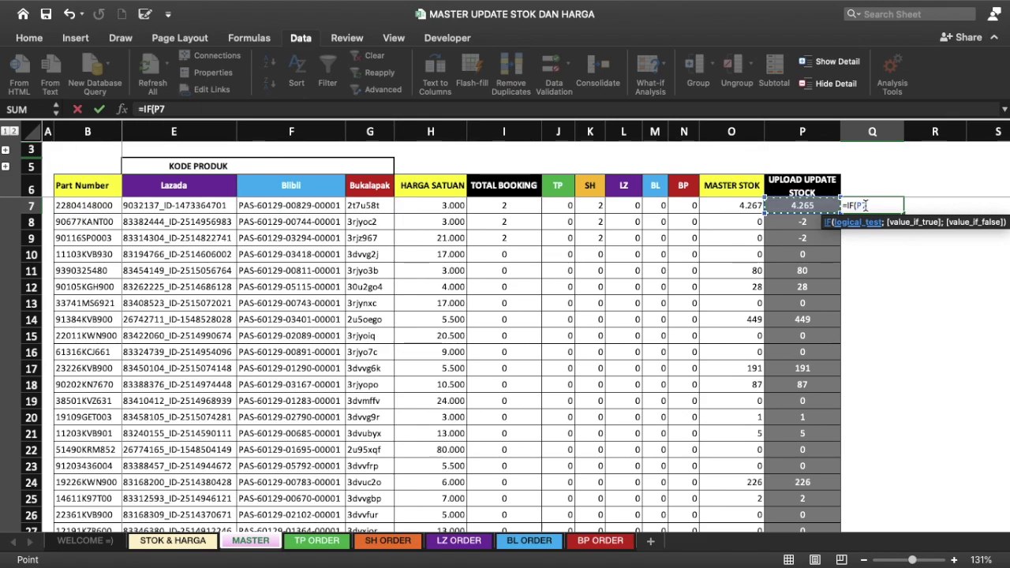
type("<0")
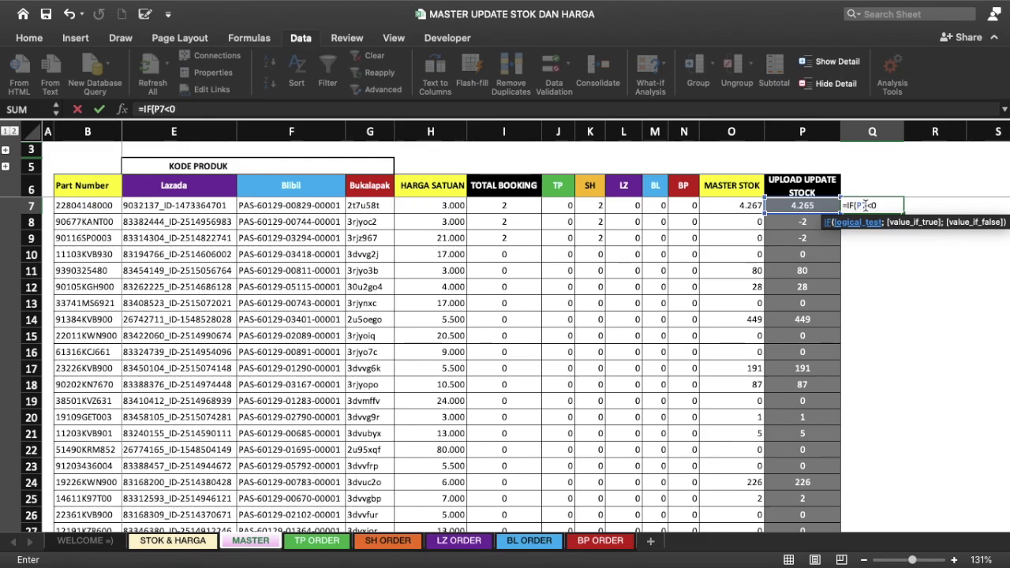
type(";")
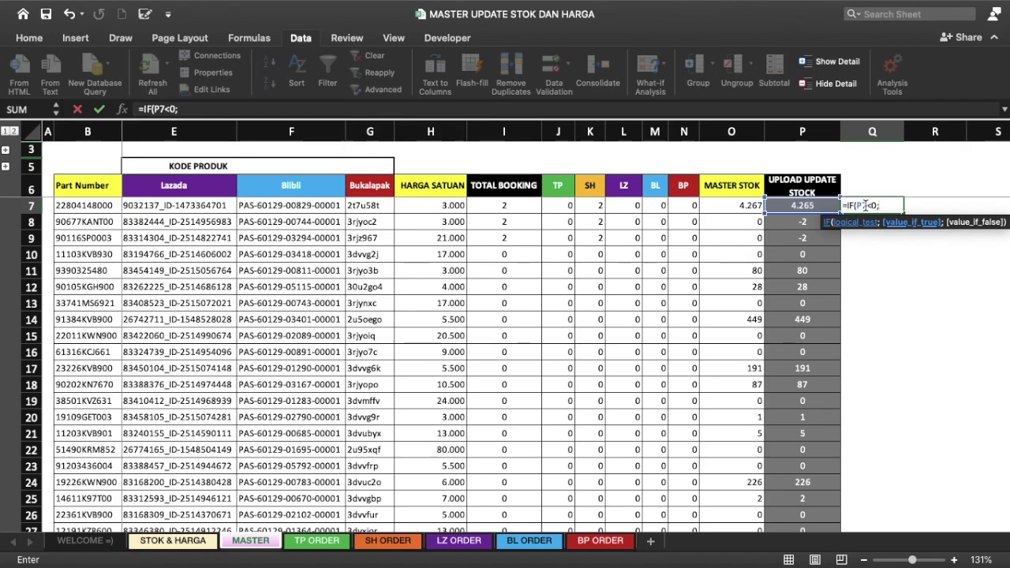
type("0")
type(";")
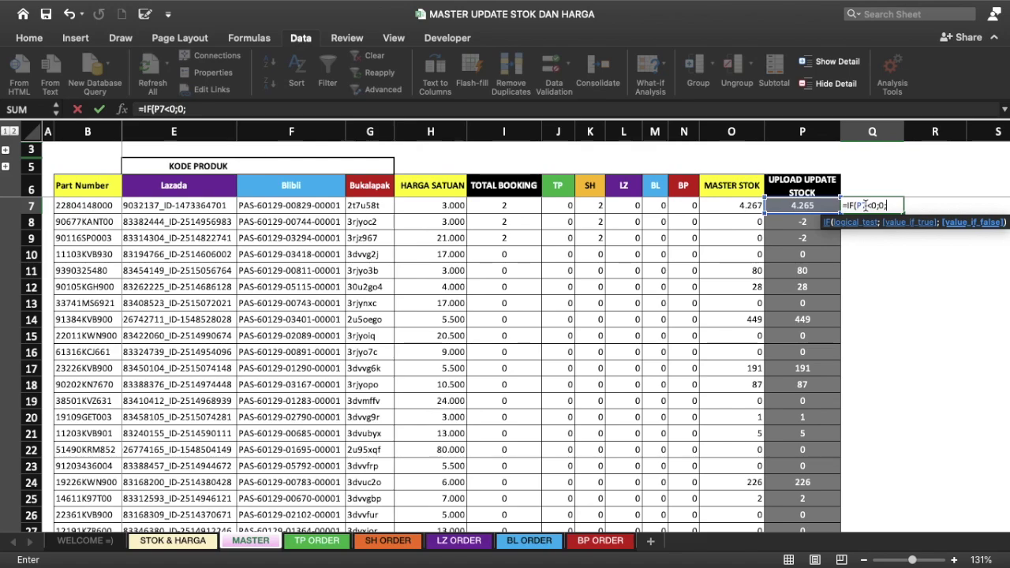
left_click(814, 206)
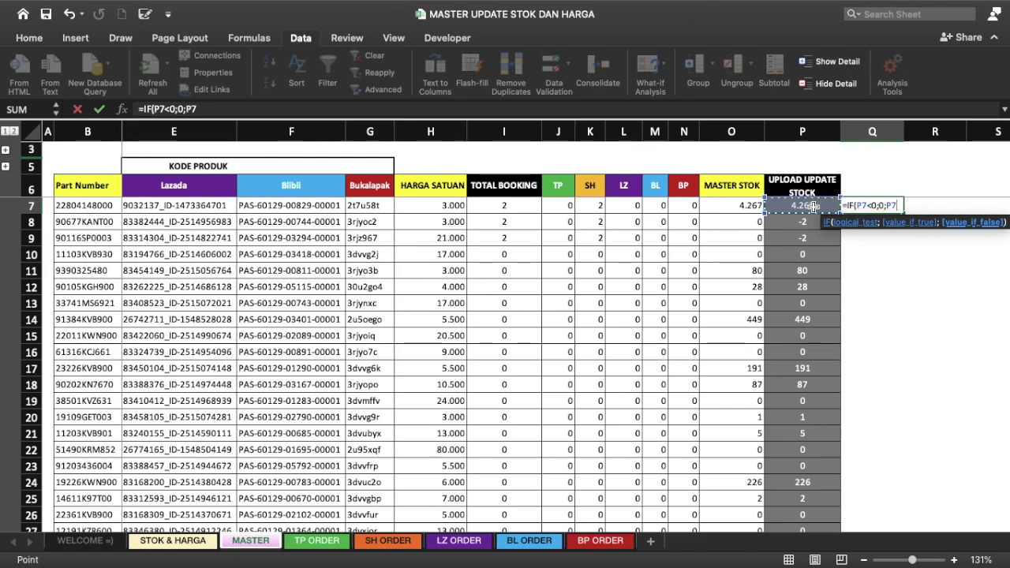
type(")")
key("Return")
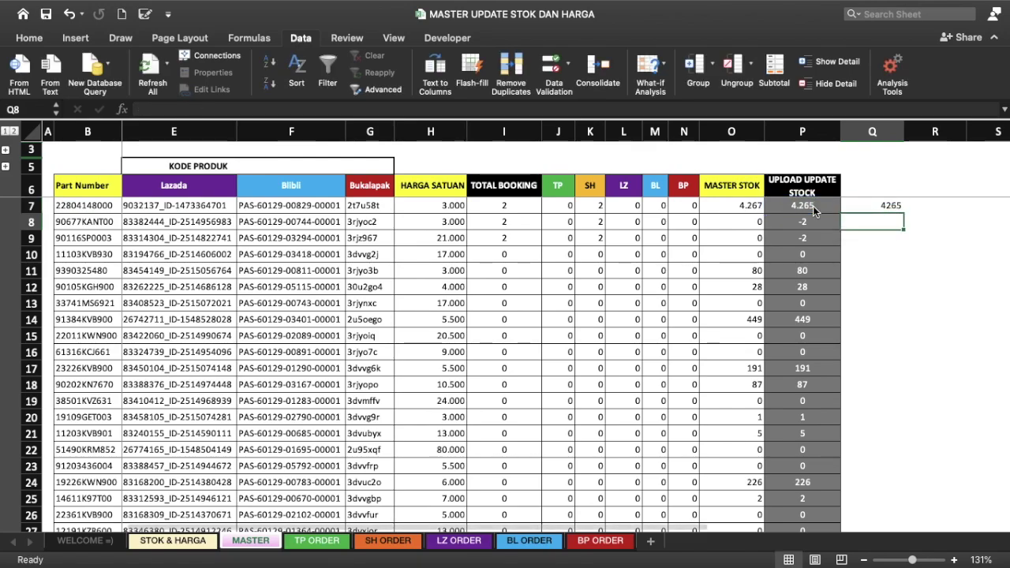
Step: Fill the Q7 formula down column Q and check the copied results
left_click(870, 204)
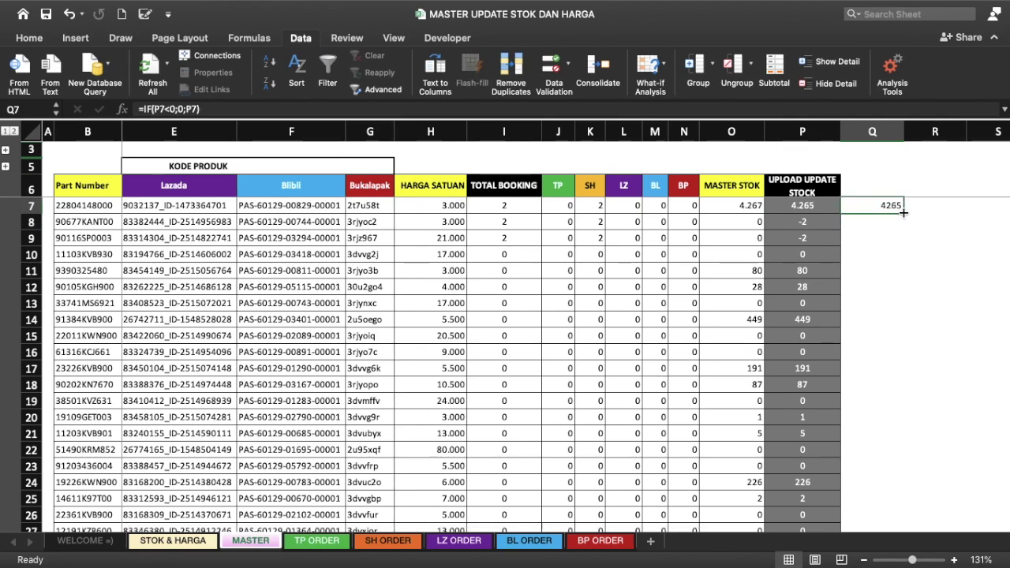
double_click(903, 212)
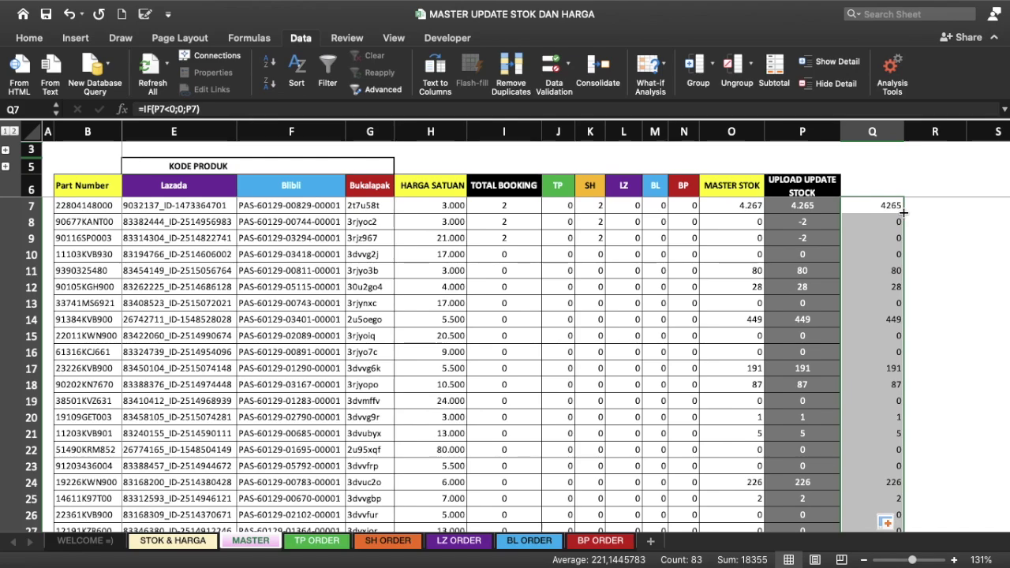
left_click(877, 239)
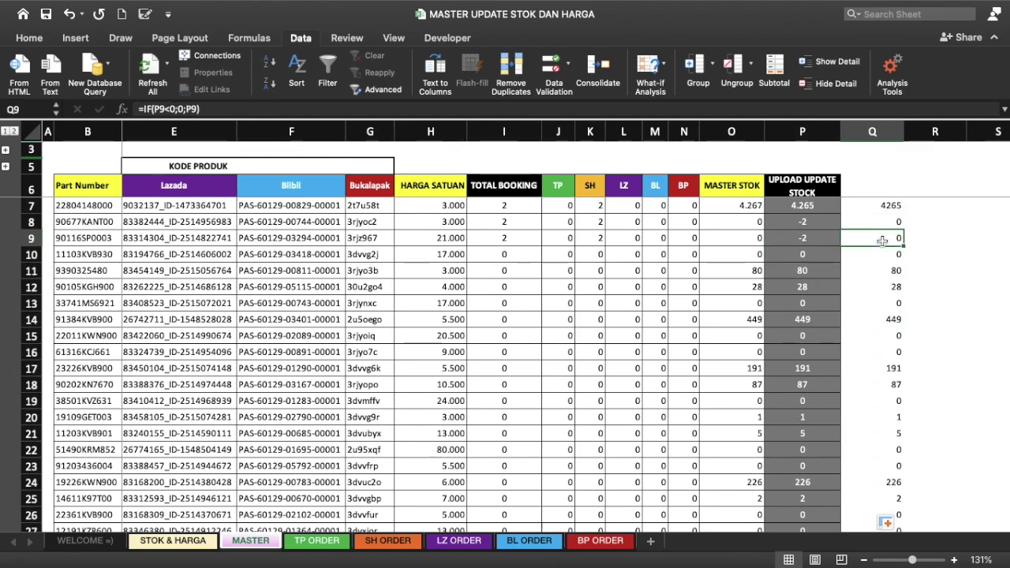
left_click(883, 213)
left_click(883, 238)
left_click(799, 167)
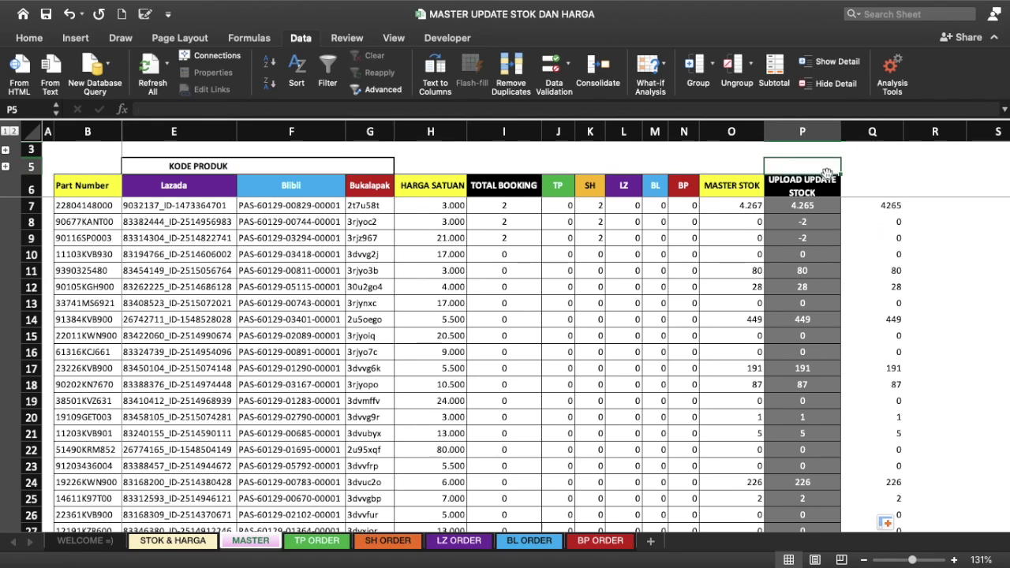
Step: Give Q6 a pink fill with the centred header text STOK UPLOAD FINAL
left_click(865, 189)
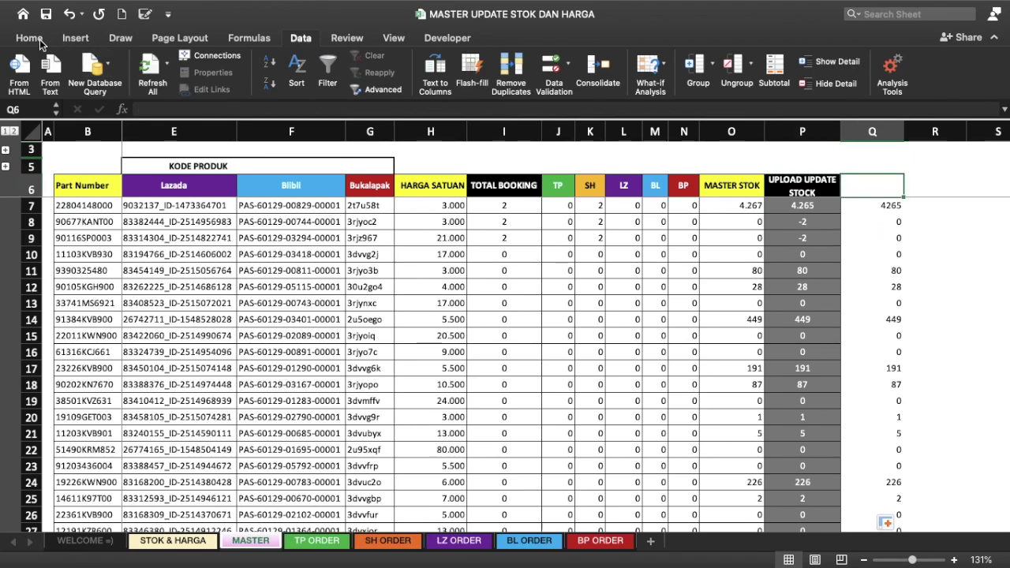
left_click(39, 40)
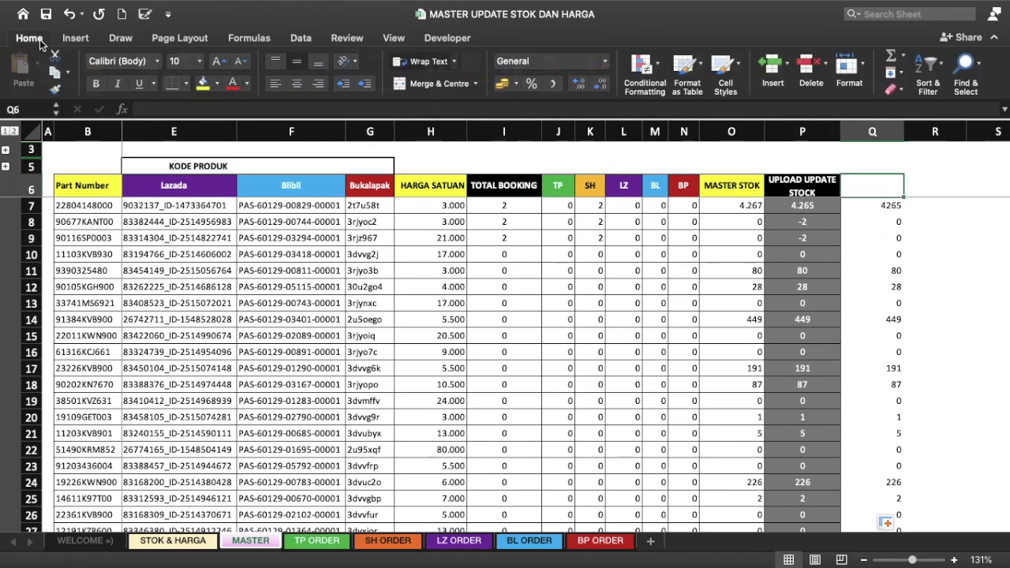
left_click(215, 84)
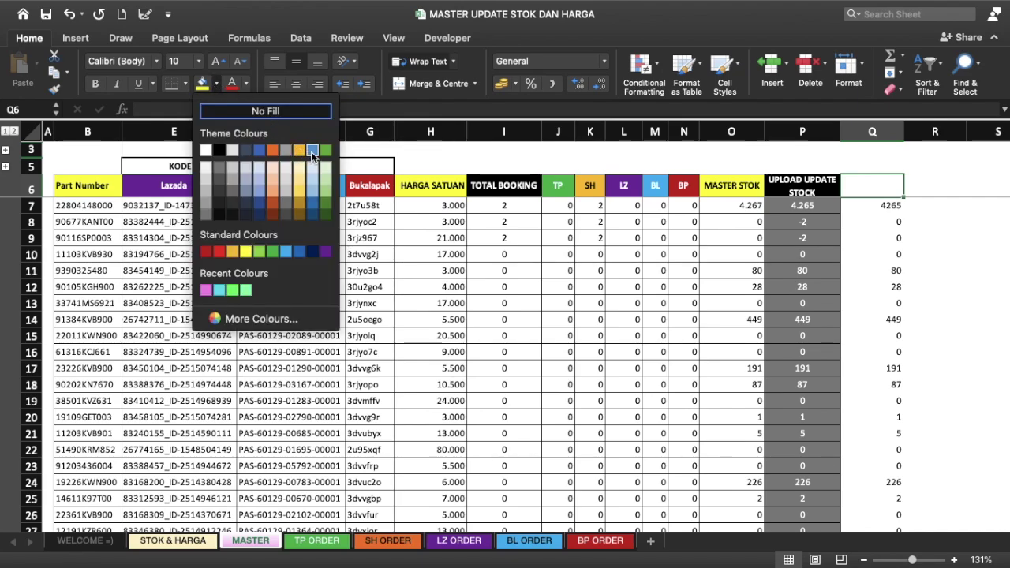
left_click(206, 290)
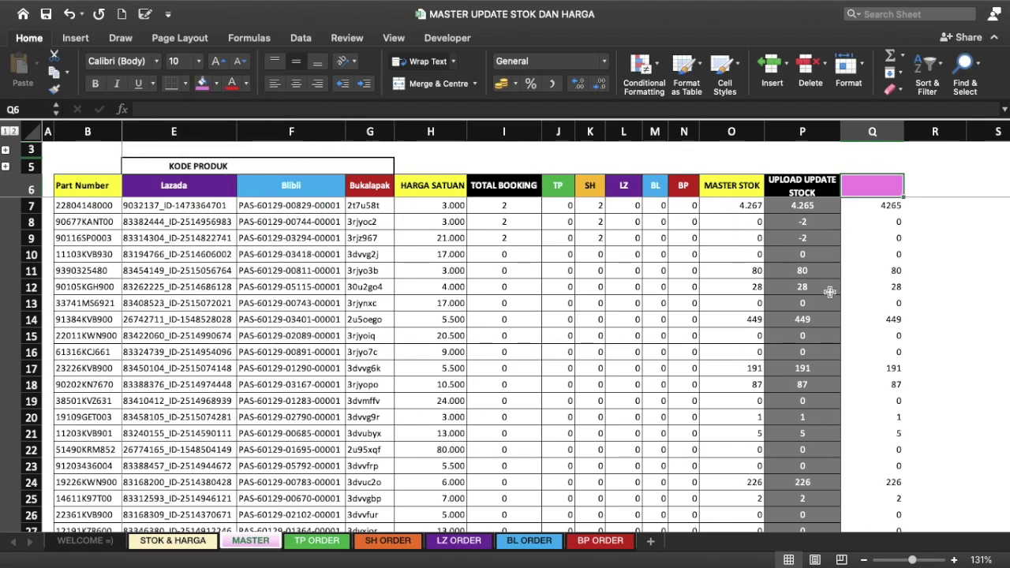
type("STOK ")
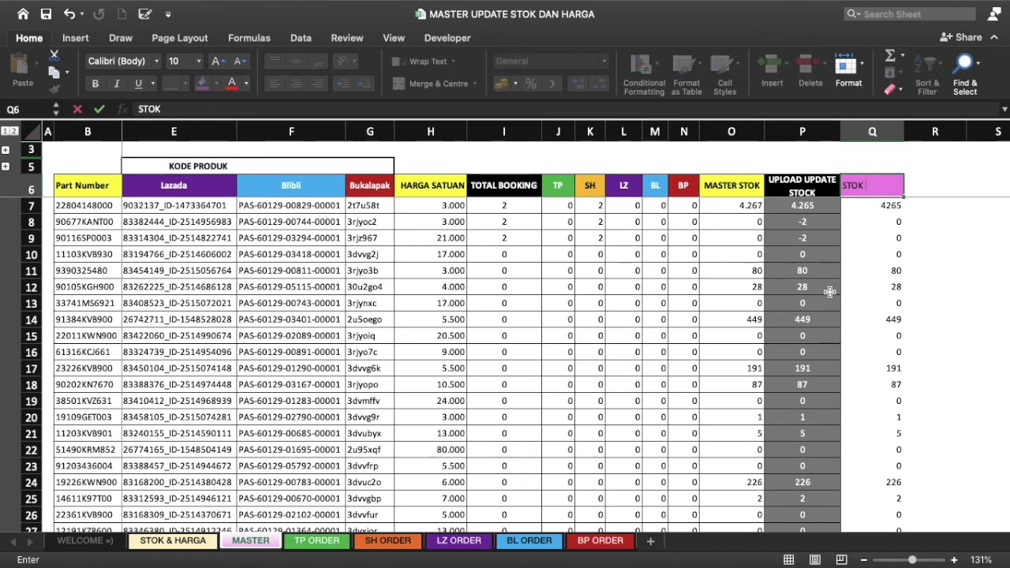
type("UPLOAD FINAL")
key("Return")
key("Up")
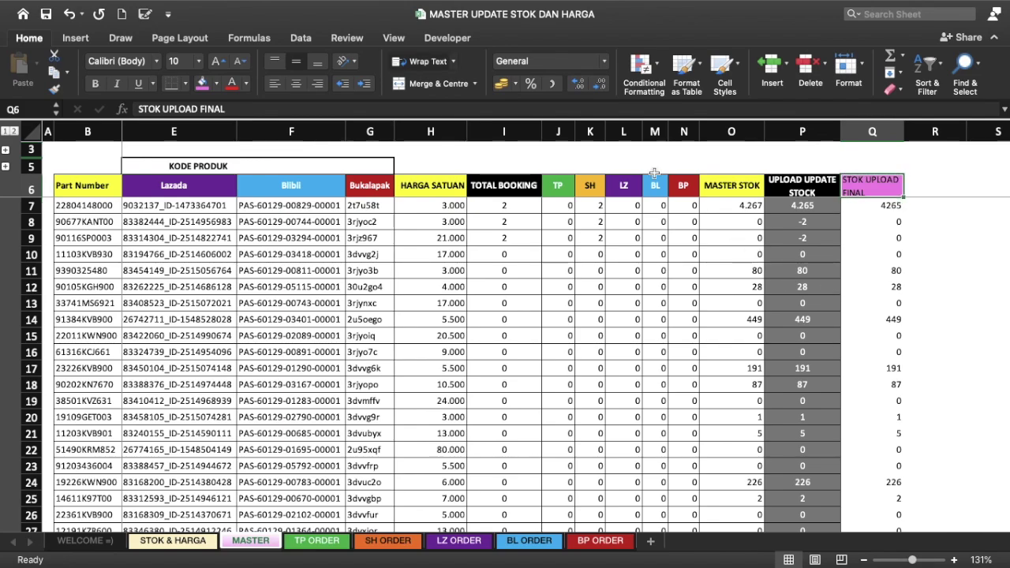
left_click(292, 84)
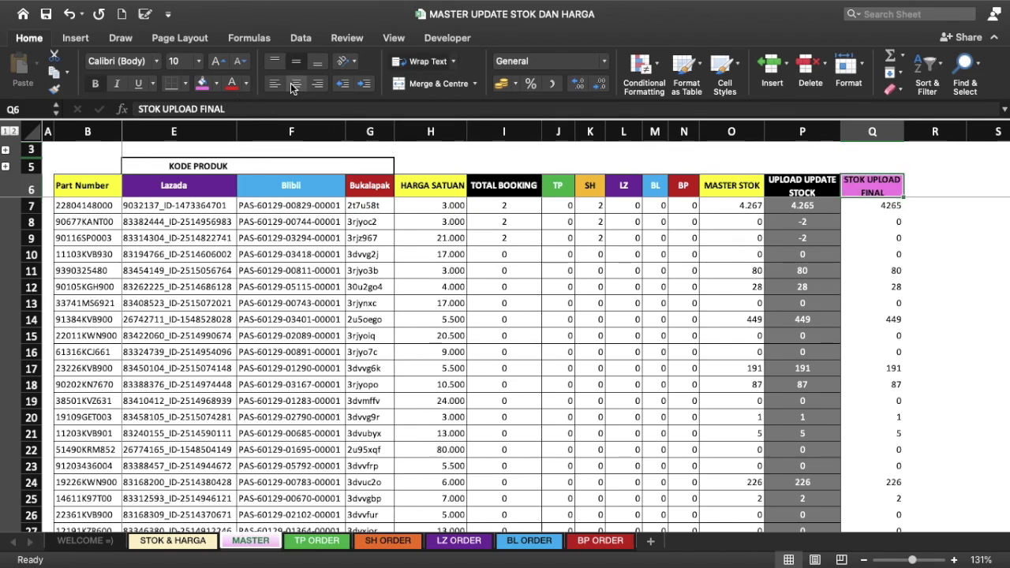
left_click(875, 233)
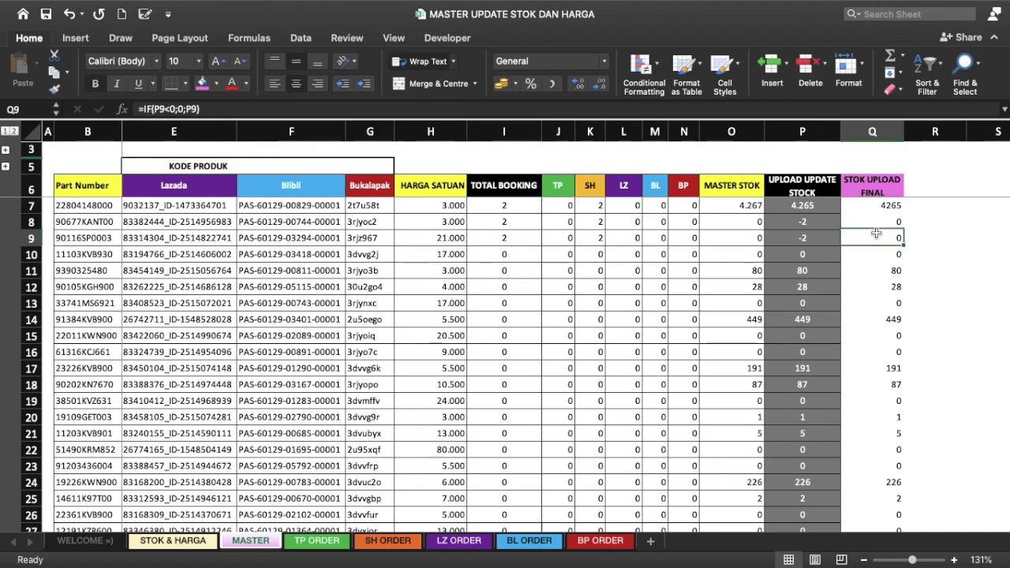
left_click(872, 134)
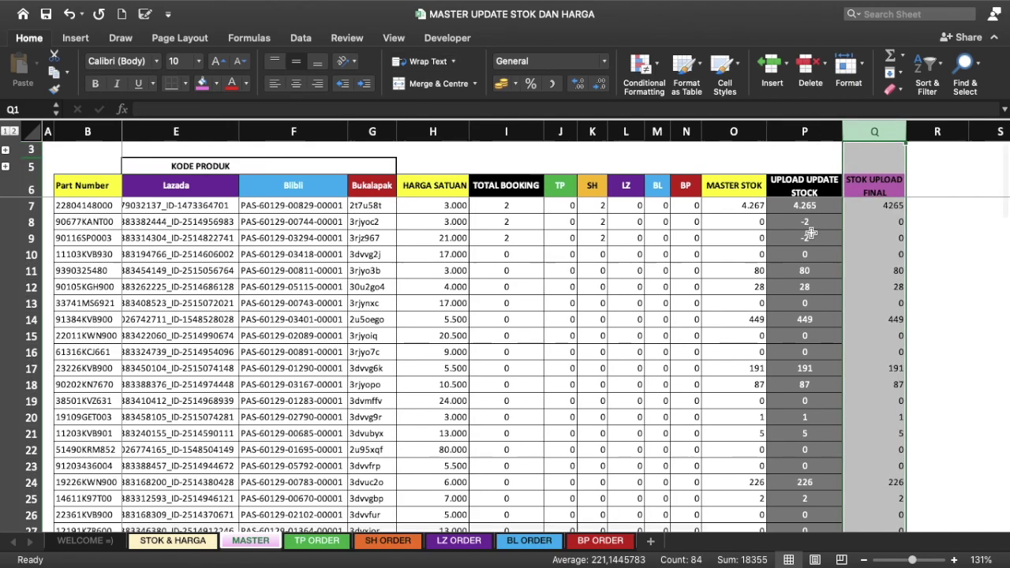
left_click(803, 218)
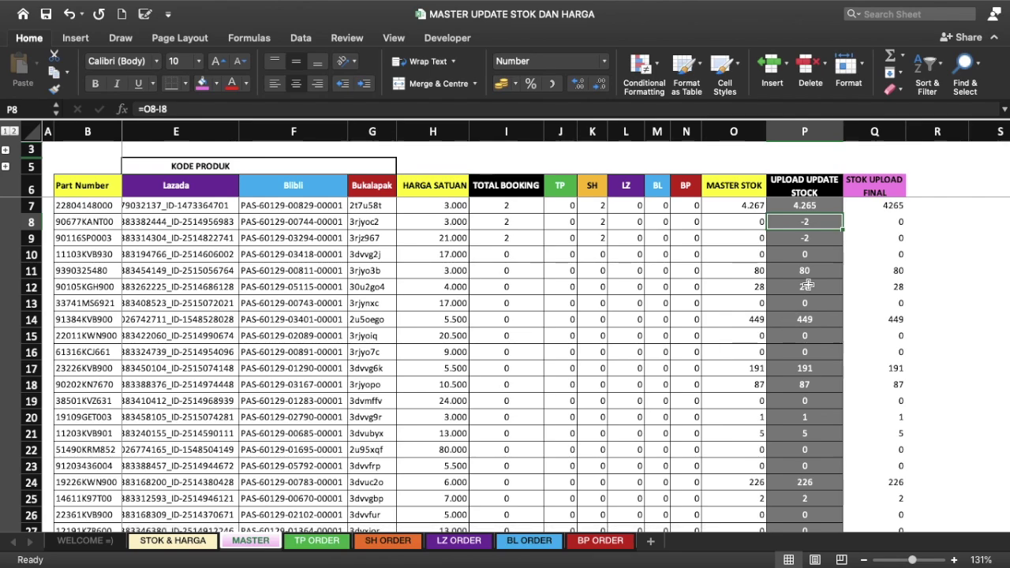
left_click(878, 219)
key("Left")
key("Right")
left_click(868, 369)
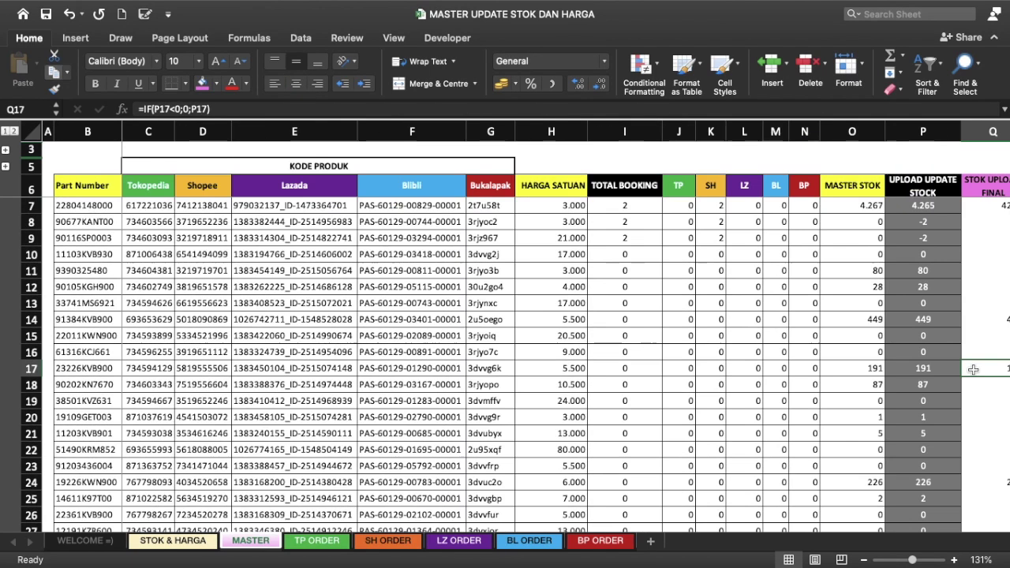
scroll(831, 211, "right", 2)
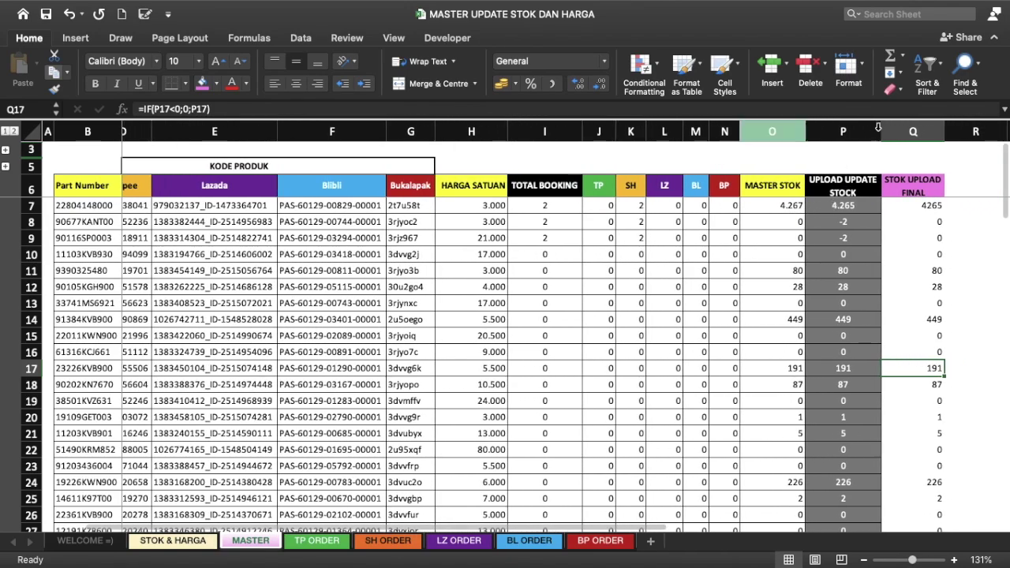
left_click(913, 131)
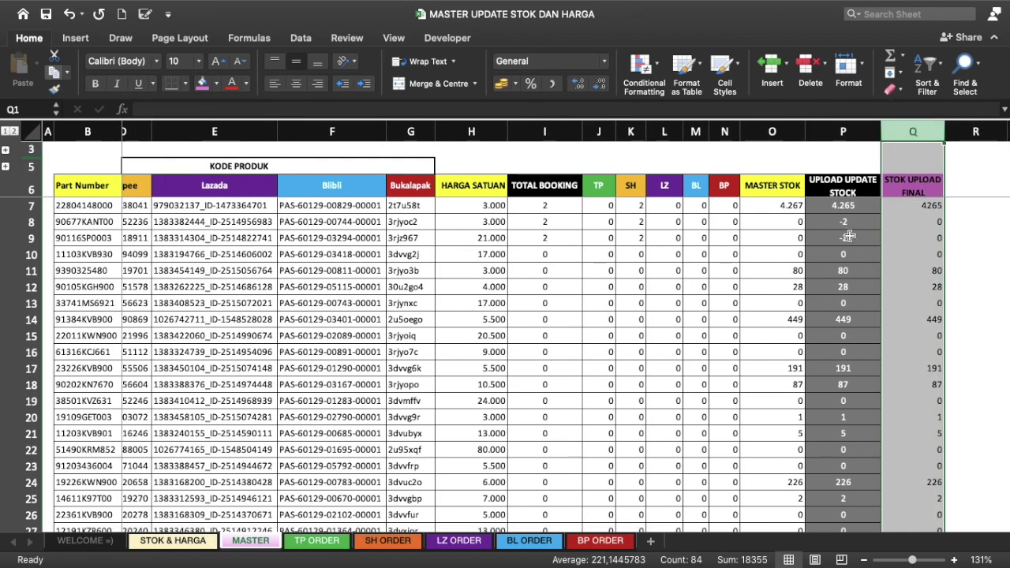
scroll(849, 236, "left", 2)
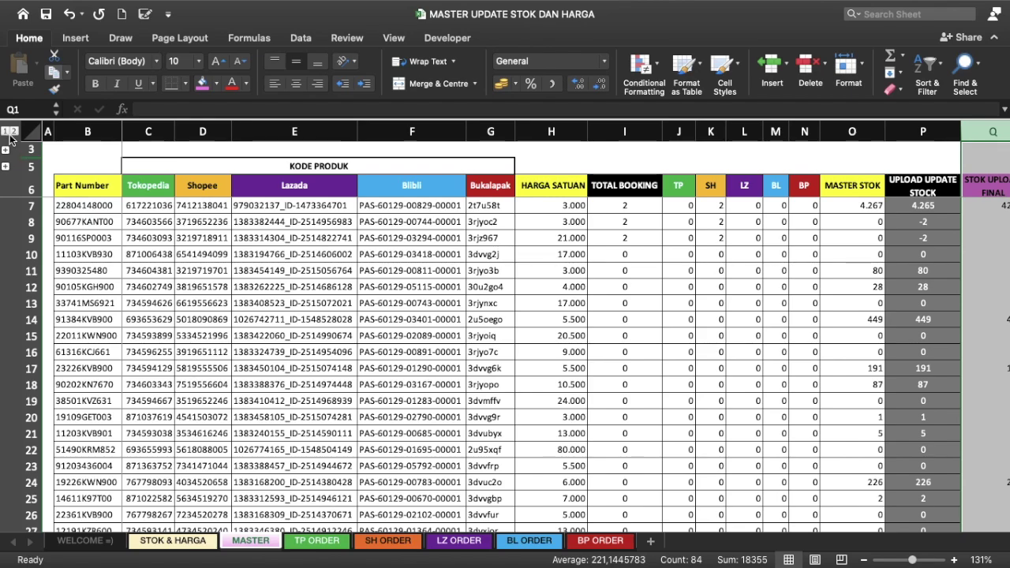
Step: Review the column numbers in row 4 of the MASTER sheet
left_click(13, 132)
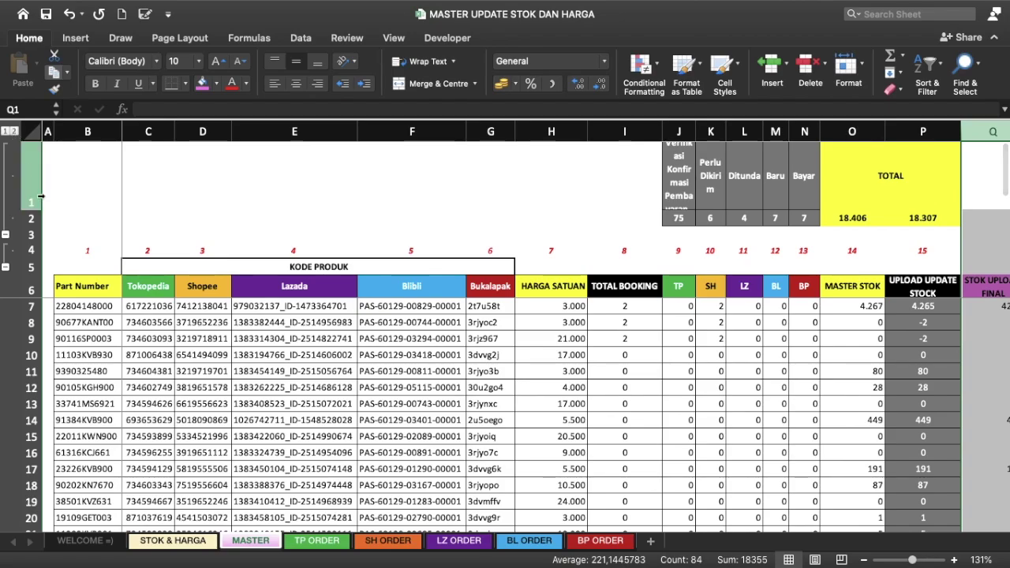
left_click(86, 251)
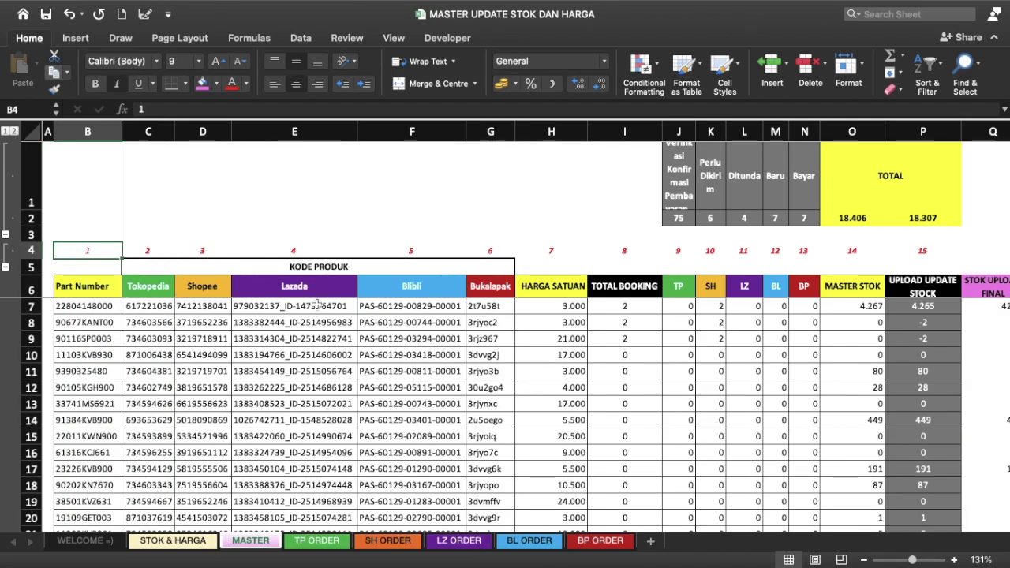
scroll(317, 305, "right", 2)
scroll(316, 305, "left", 2)
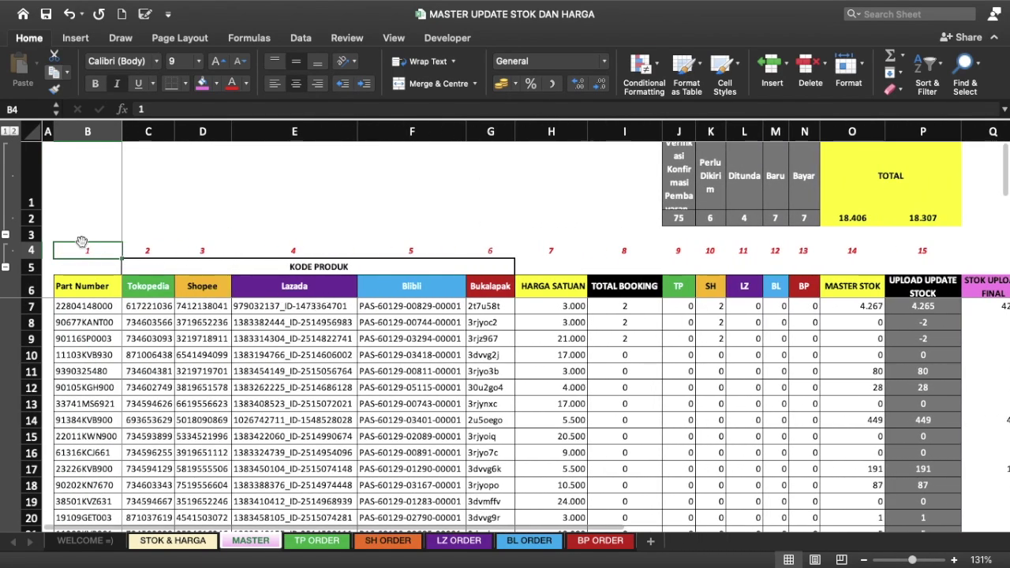
left_click(152, 251)
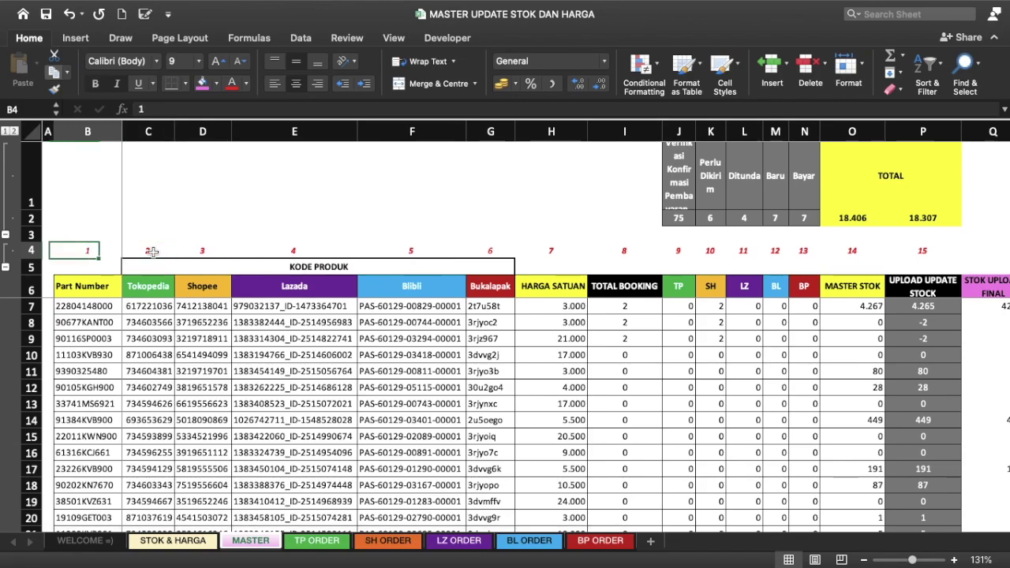
key("Right")
key("Right")
key("Right")
key("Right")
key("Right")
key("Right")
key("Right")
key("Right")
key("Right")
key("Right")
key("Right")
key("Right")
key("Right")
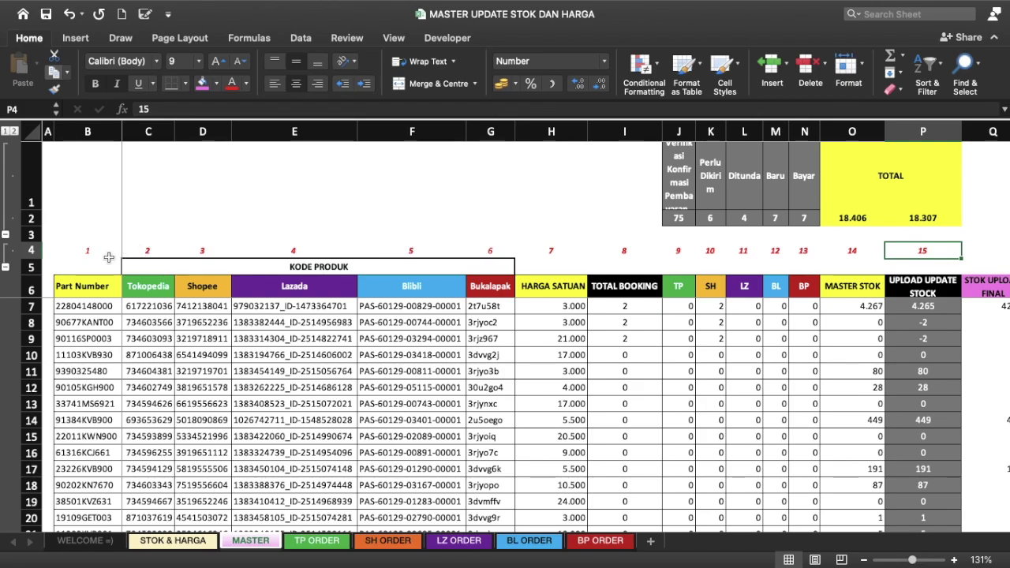
left_click(96, 251)
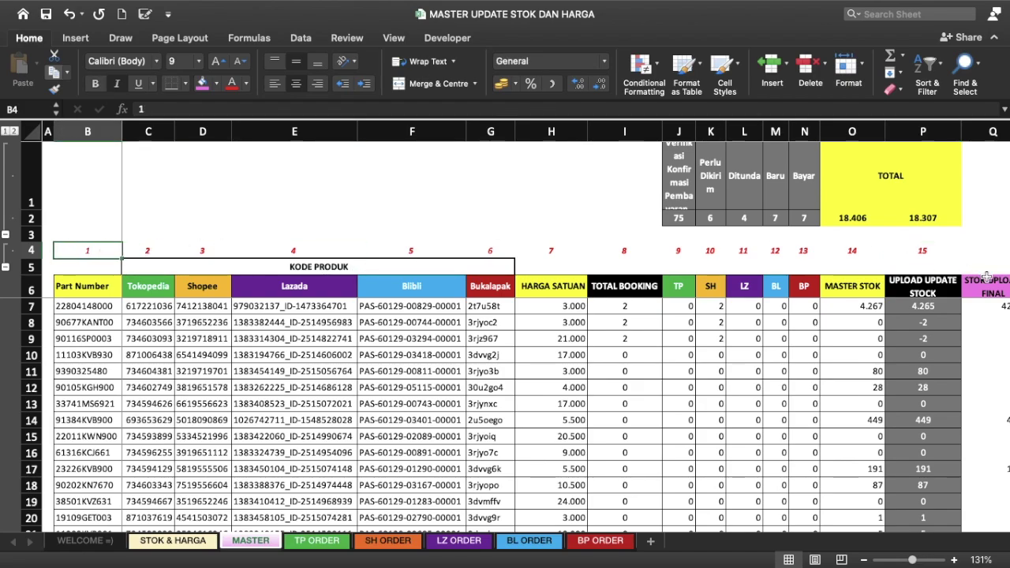
scroll(910, 278, "right", 2)
scroll(910, 278, "right", 2)
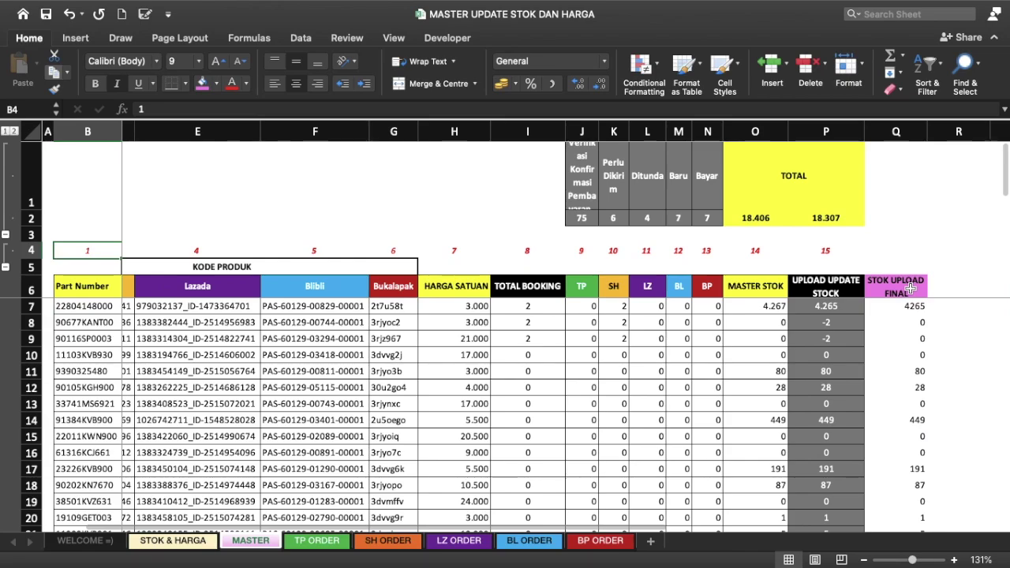
Step: Enter column number 16 in Q4 above the STOK UPLOAD FINAL header
left_click(909, 278)
left_click(827, 249)
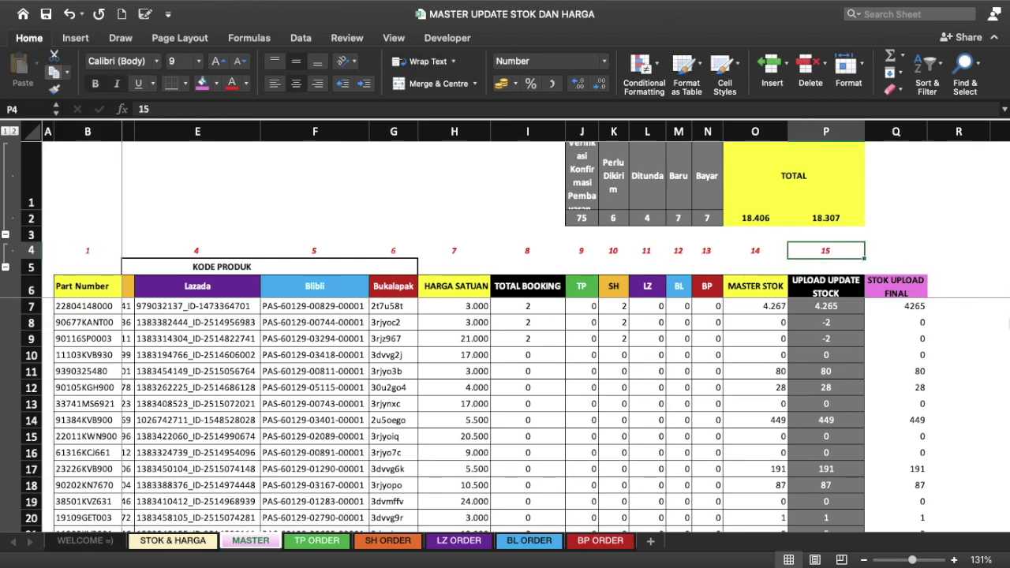
key("Right")
type("16")
key("Left")
key("Right")
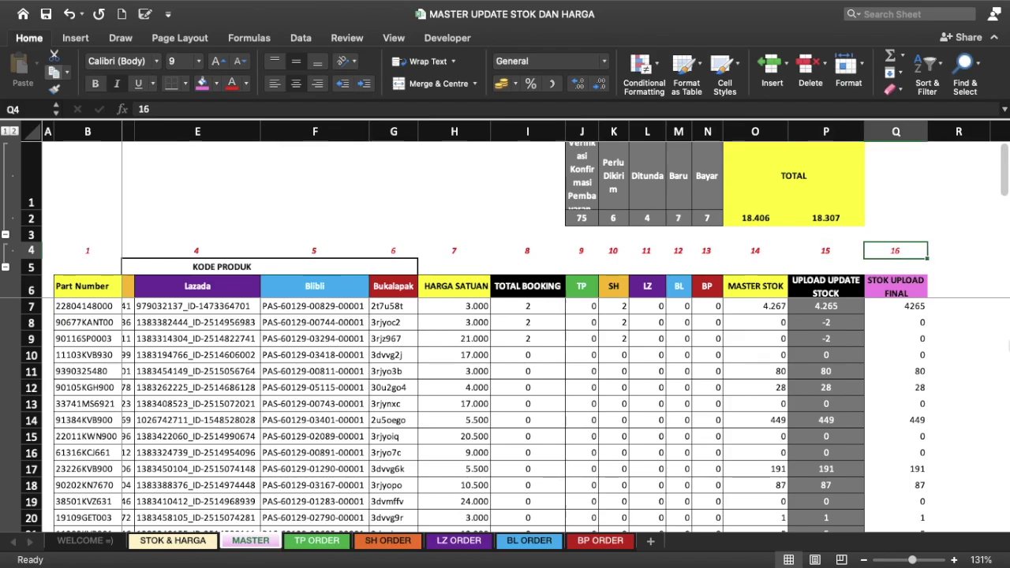
key("Left")
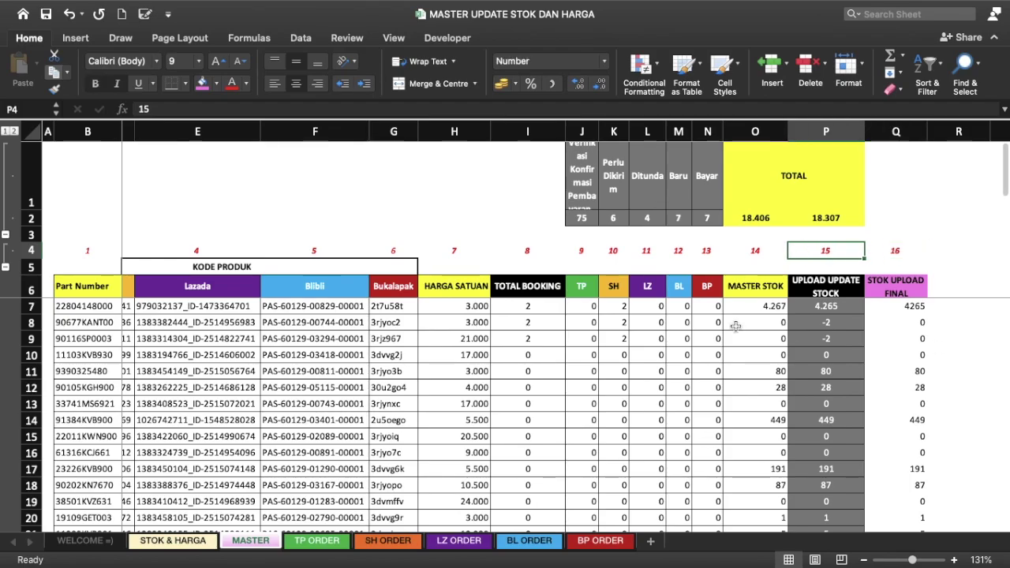
Step: Open the BLIBLI UPDATE STOK workbook from the Finder space
key("super+o")
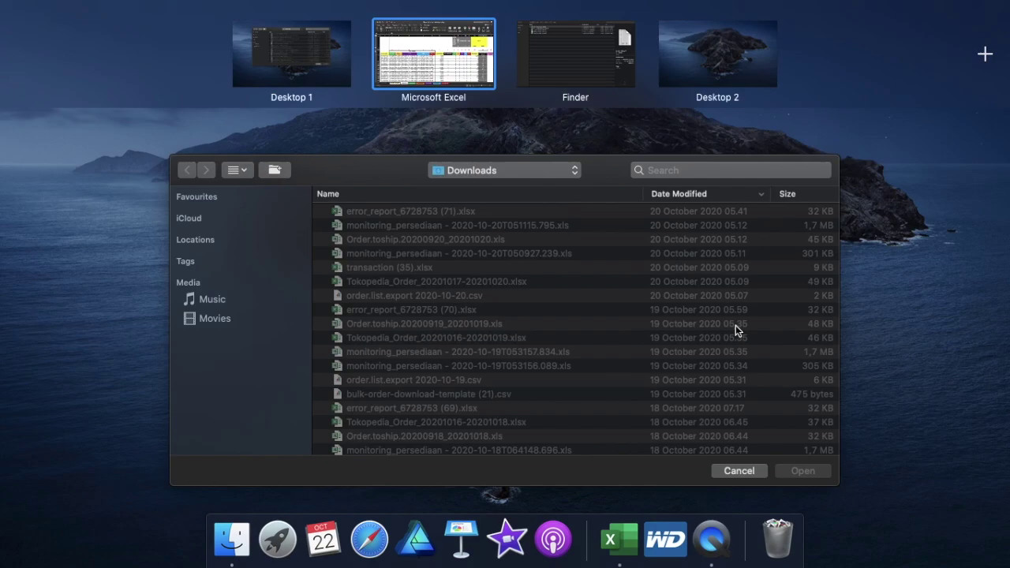
left_click(579, 50)
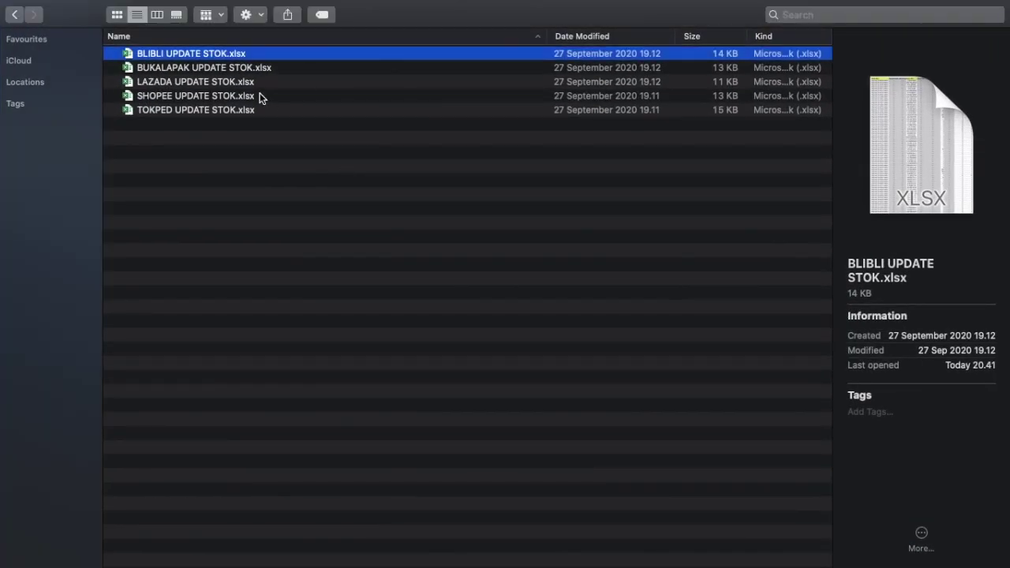
key("ctrl+Left")
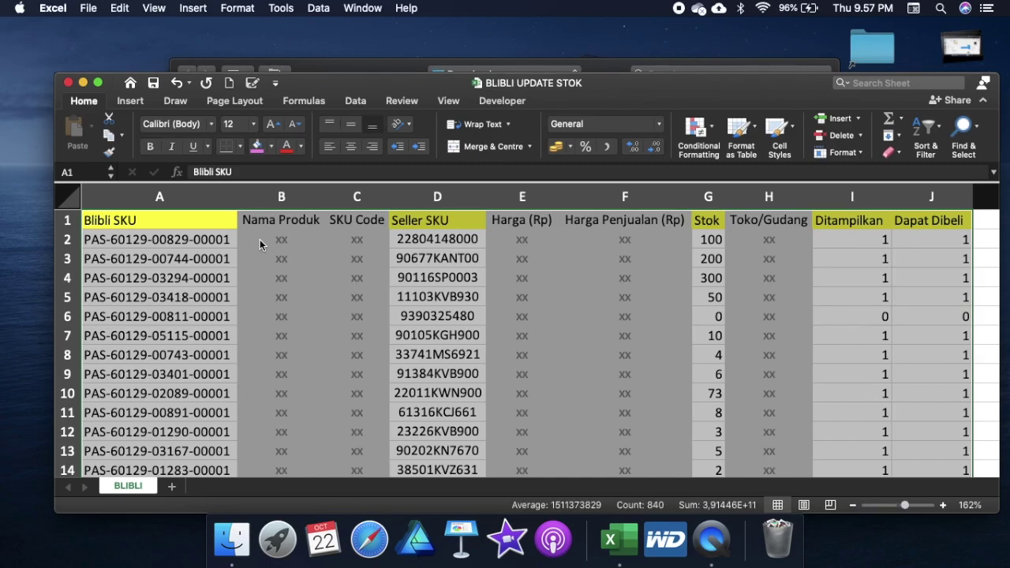
Step: Make the BLIBLI workbook full screen and review its SKU, Stok, Ditampilkan and Dapat Dibeli columns
left_click(98, 82)
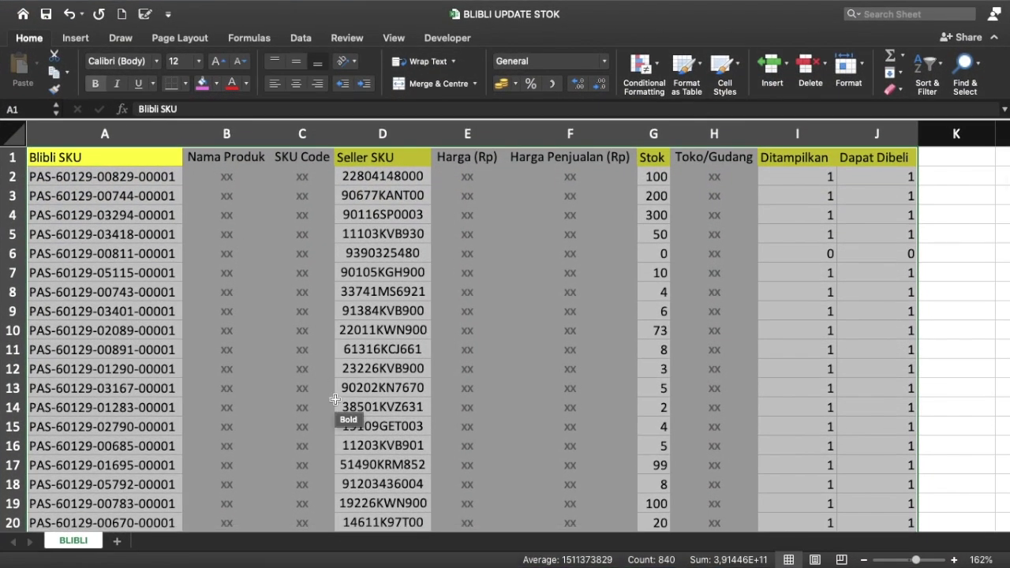
left_click(338, 271)
left_click(153, 134)
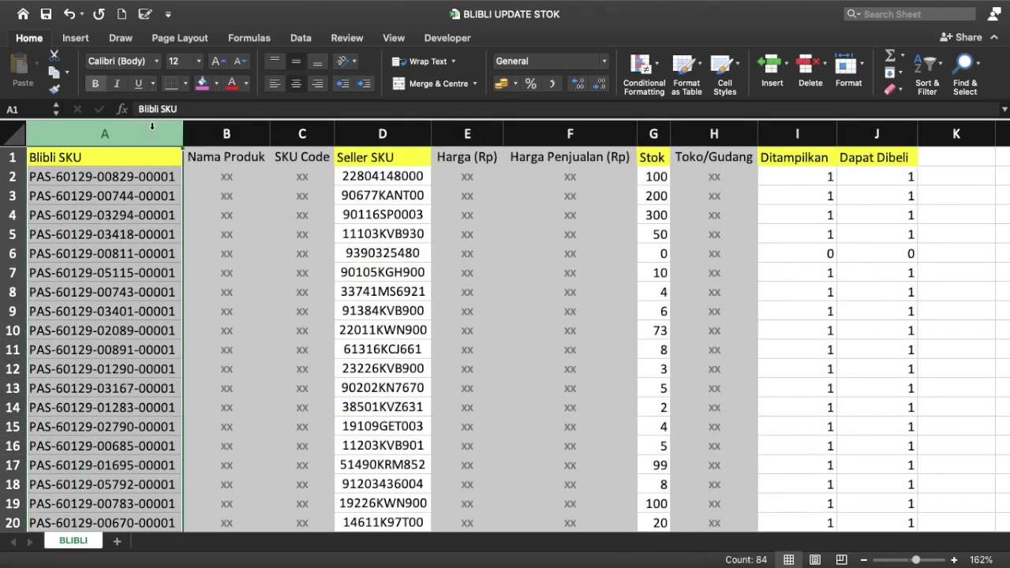
left_click(368, 134)
left_click(655, 134)
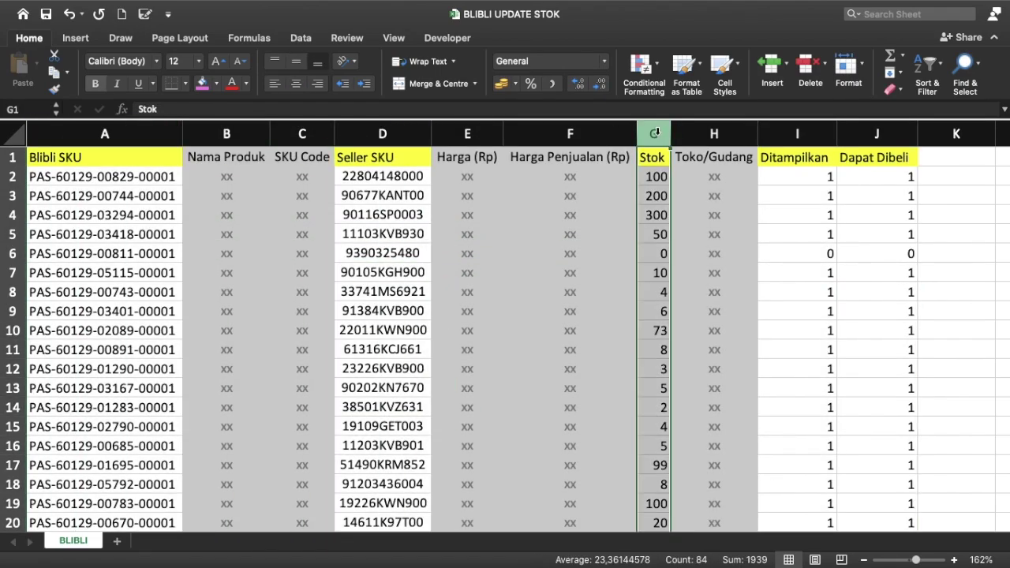
left_click(797, 135)
left_click(873, 135)
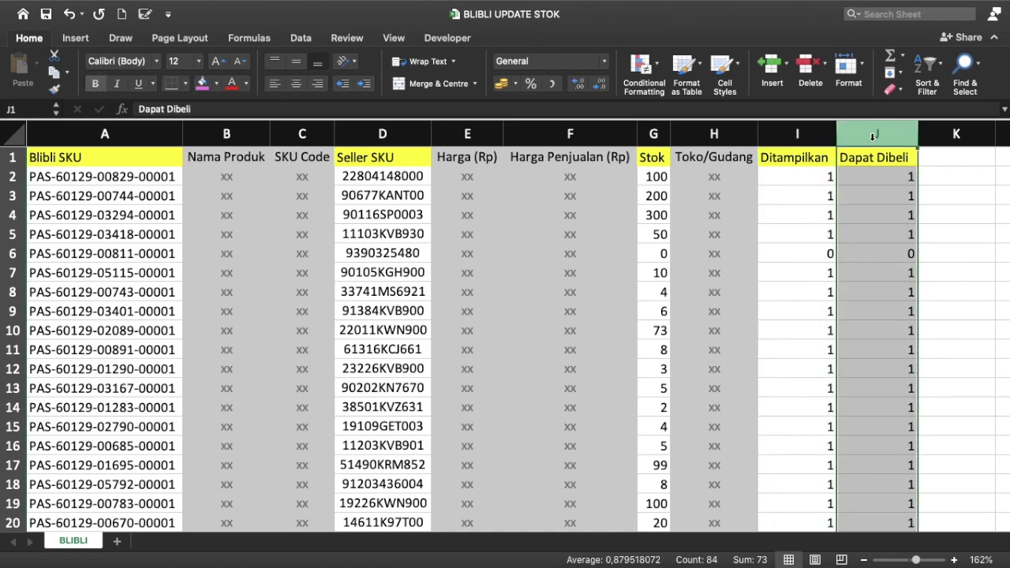
Step: Select Stok cell G2 for the new formula
left_click(657, 175)
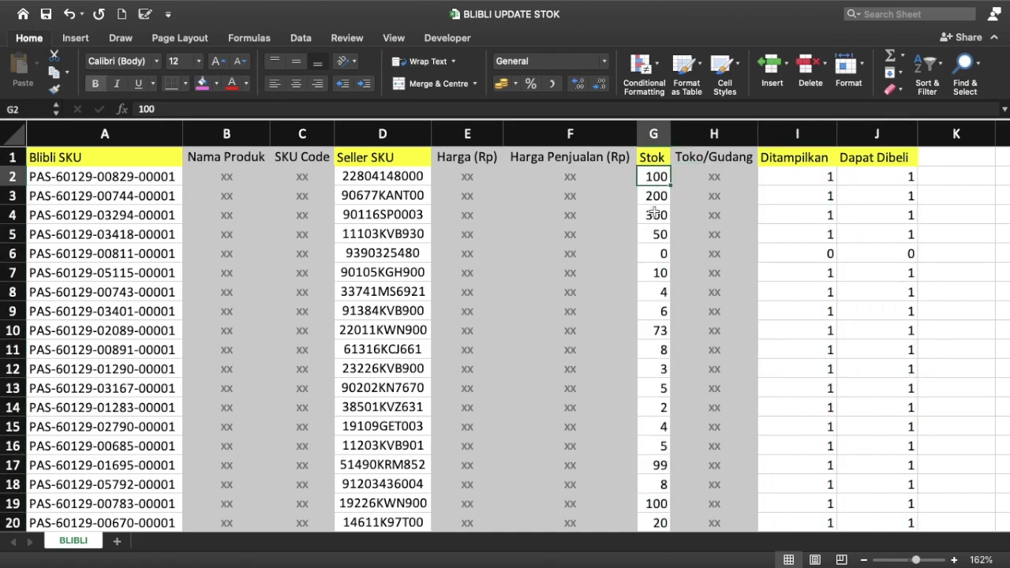
left_click(395, 130)
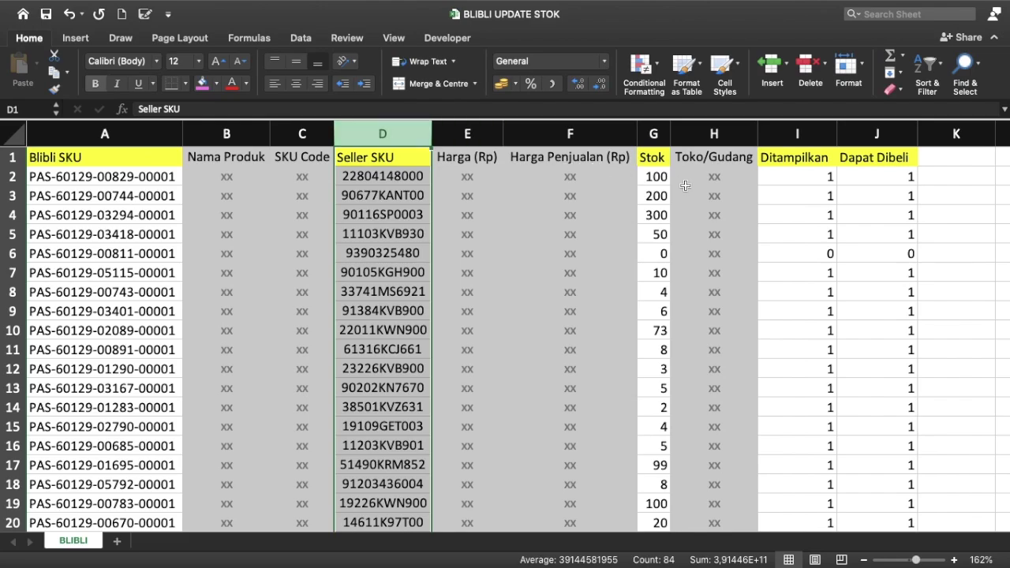
left_click(657, 176)
Step: Start a VLOOKUP in G2 with Seller SKU D2 as the lookup value
type("=vl")
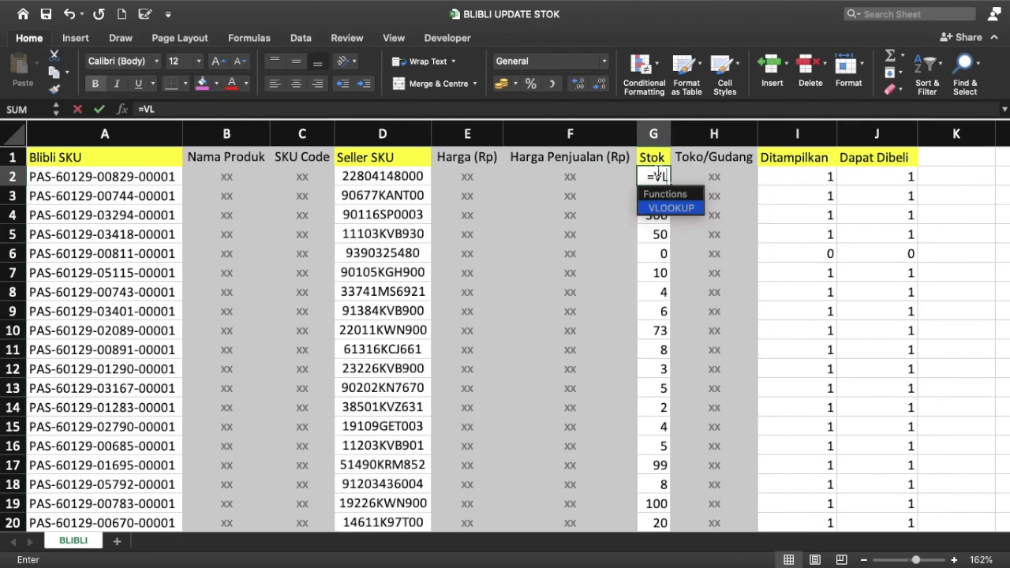
key("Tab")
left_click(376, 171)
left_click(384, 175)
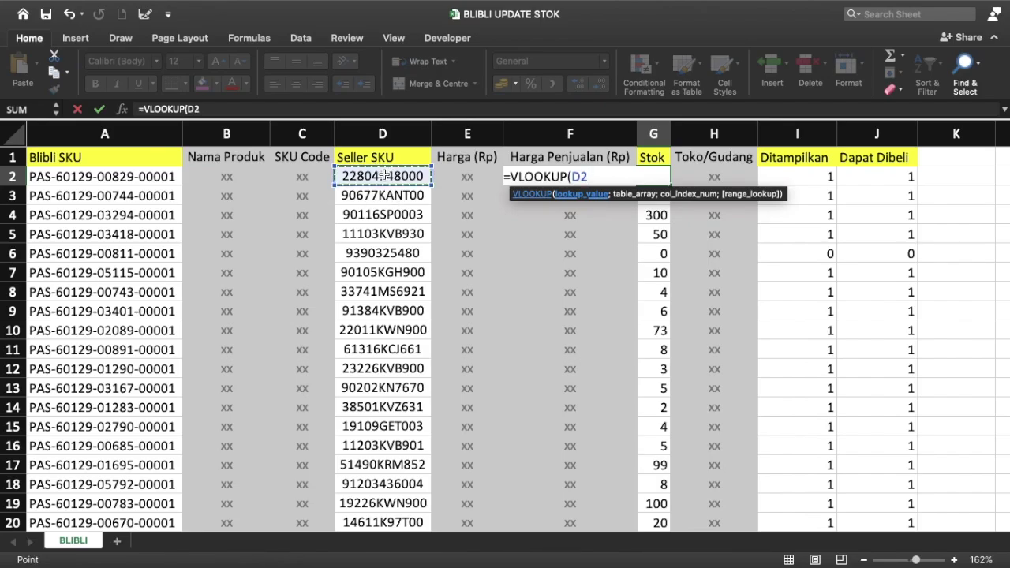
type(",")
key("ctrl+Up")
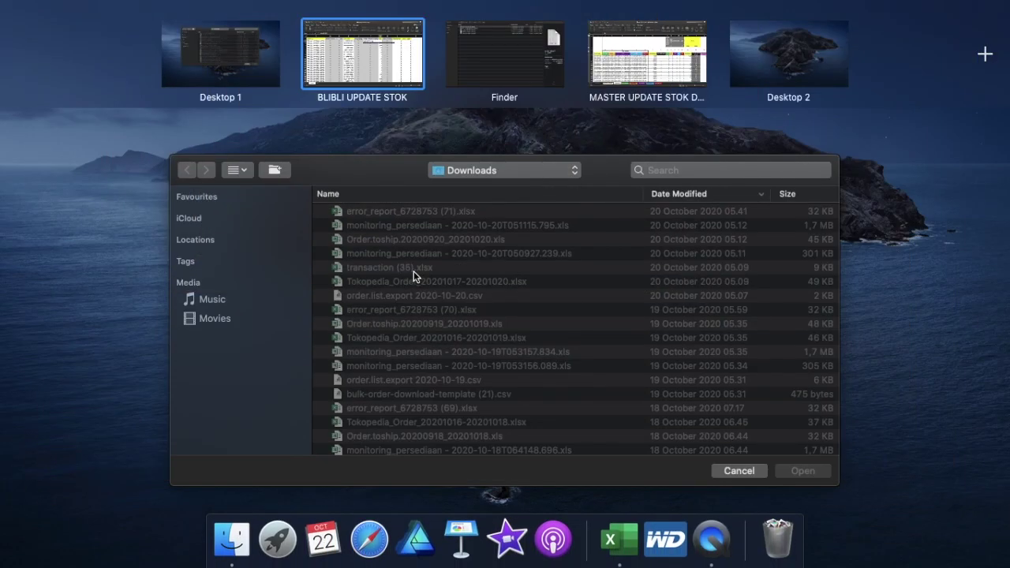
left_click(683, 29)
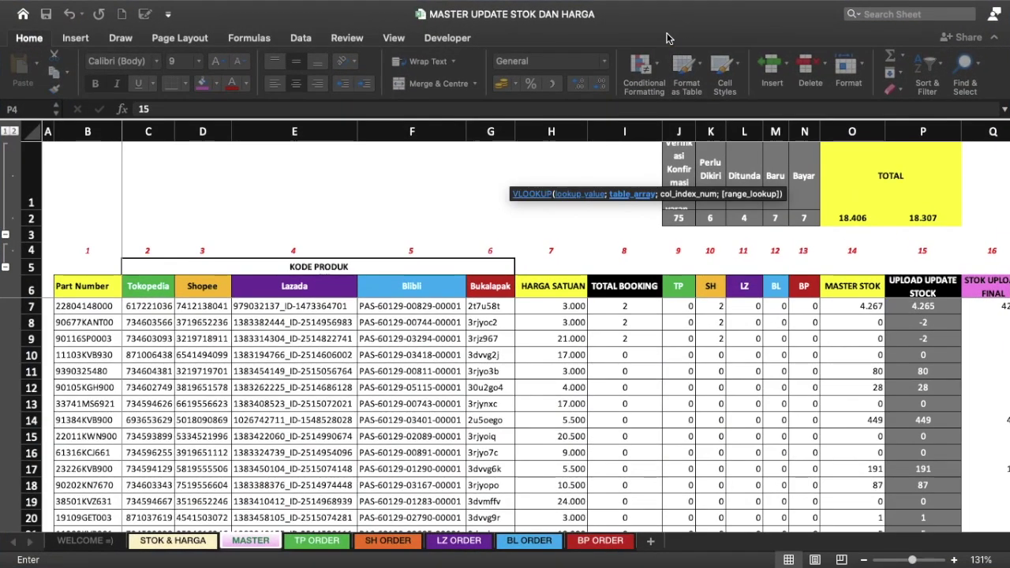
Step: Set the lookup range to the MASTER sheet's B7:Q10000
left_click(101, 285)
key("Down")
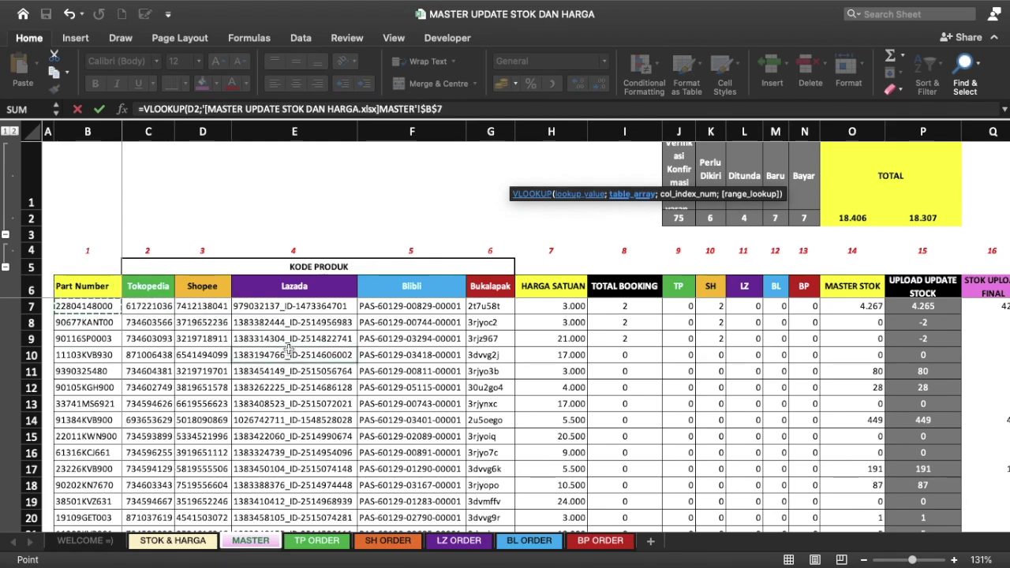
scroll(541, 263, "right", 2)
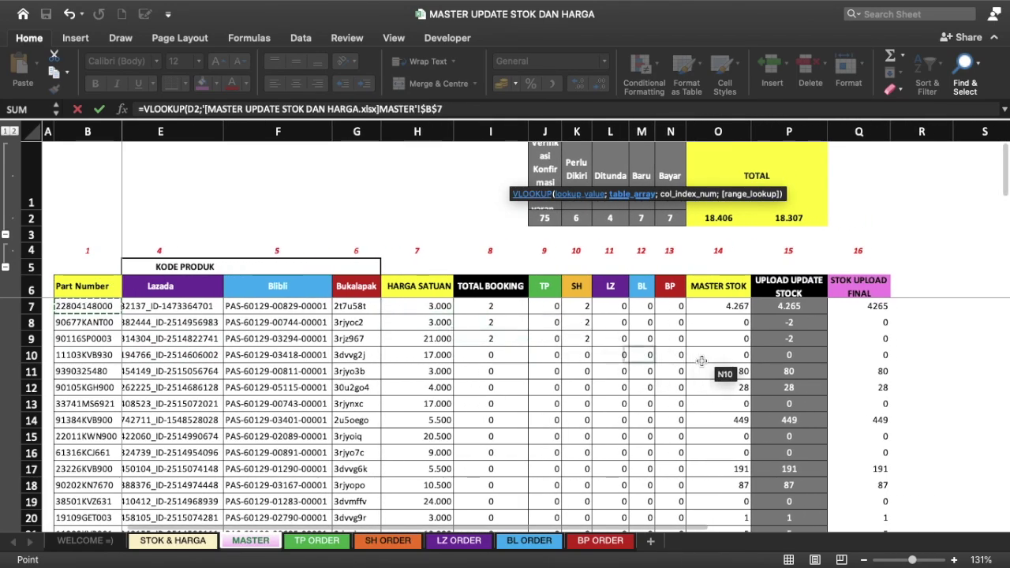
left_click(864, 385, "shift")
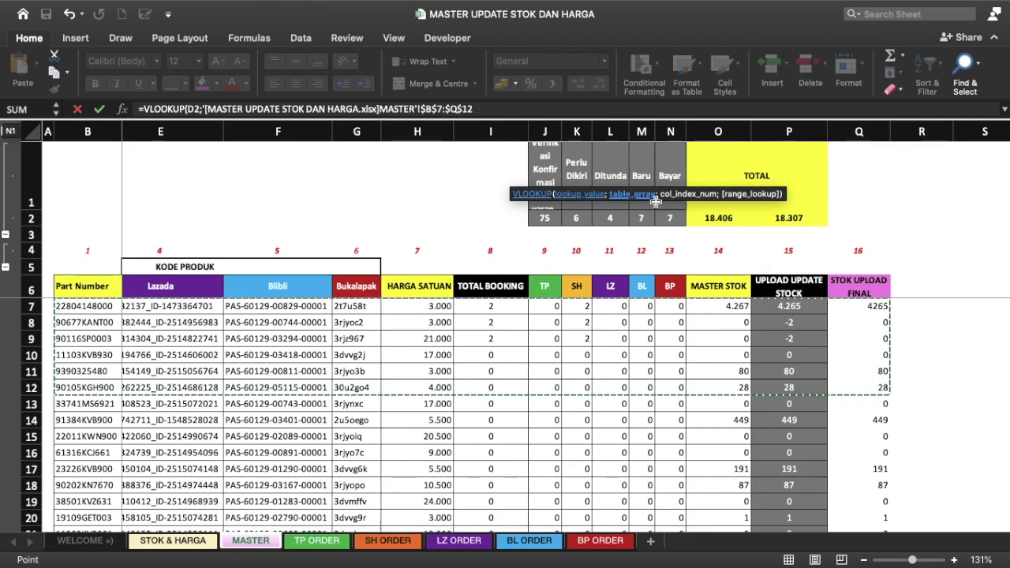
left_click(512, 111)
key("BackSpace")
type("0")
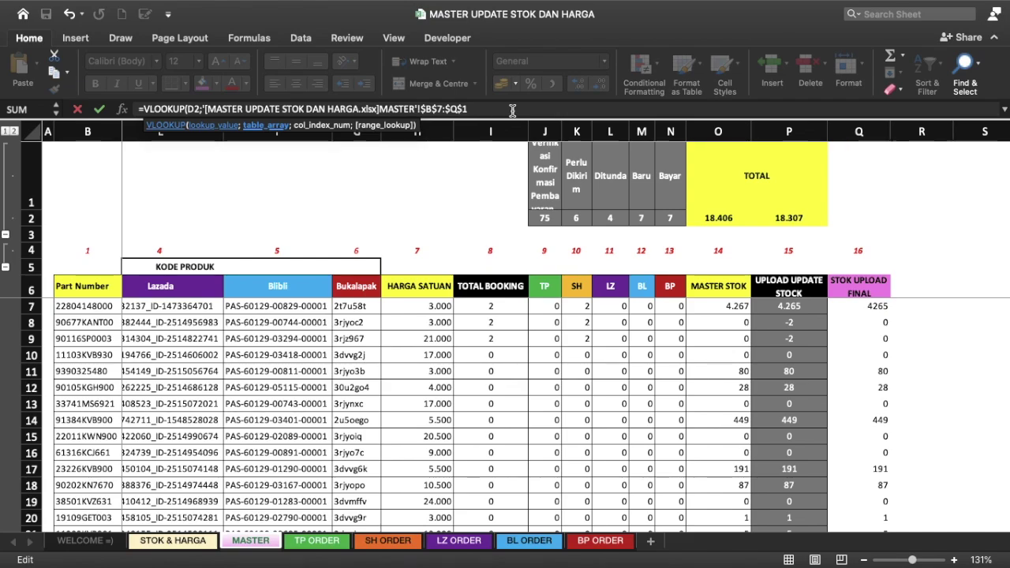
type("000;")
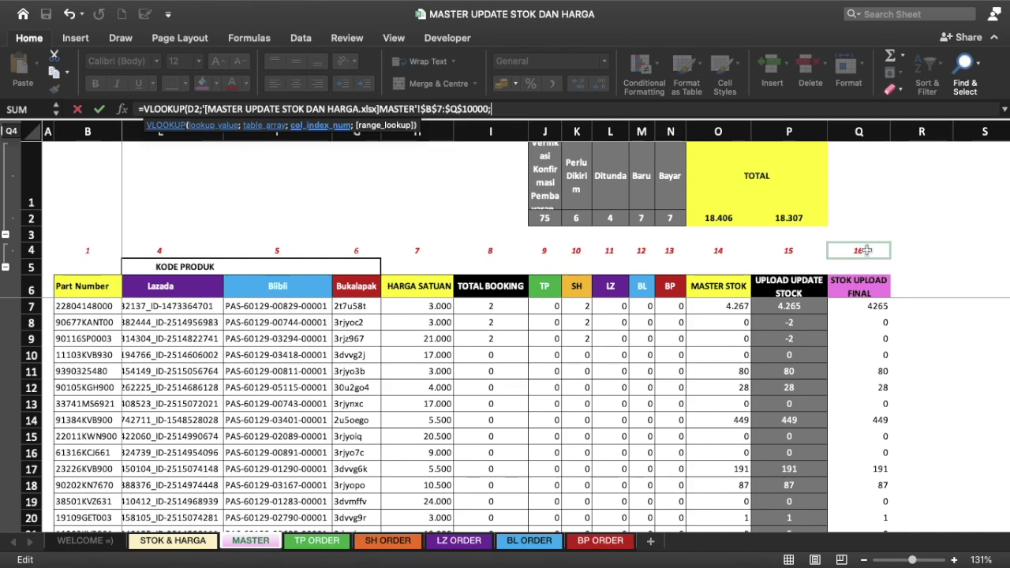
Step: Use MASTER cell Q4 as column index with FALSE exact match, returning 4265
left_click(867, 250)
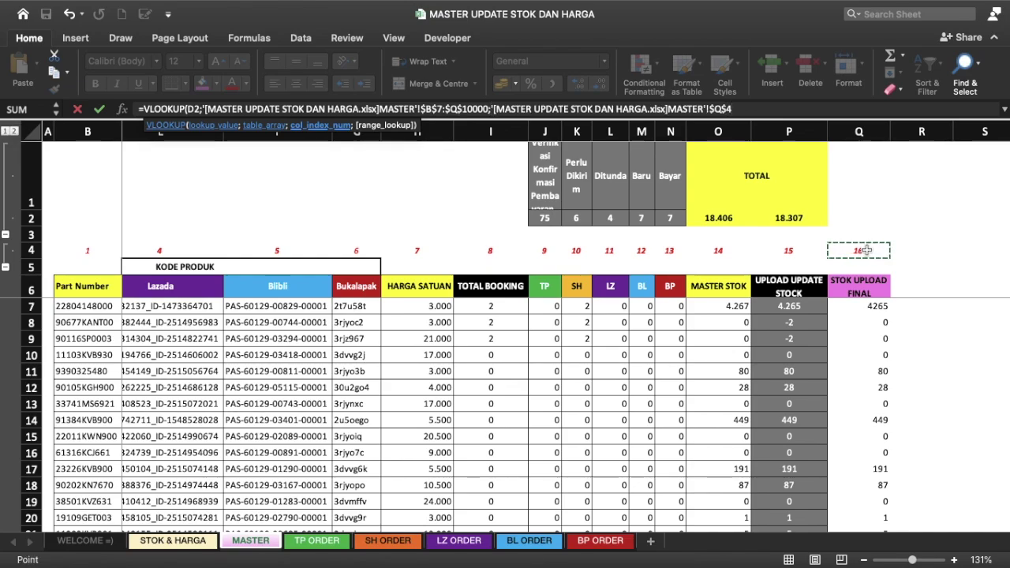
type(";")
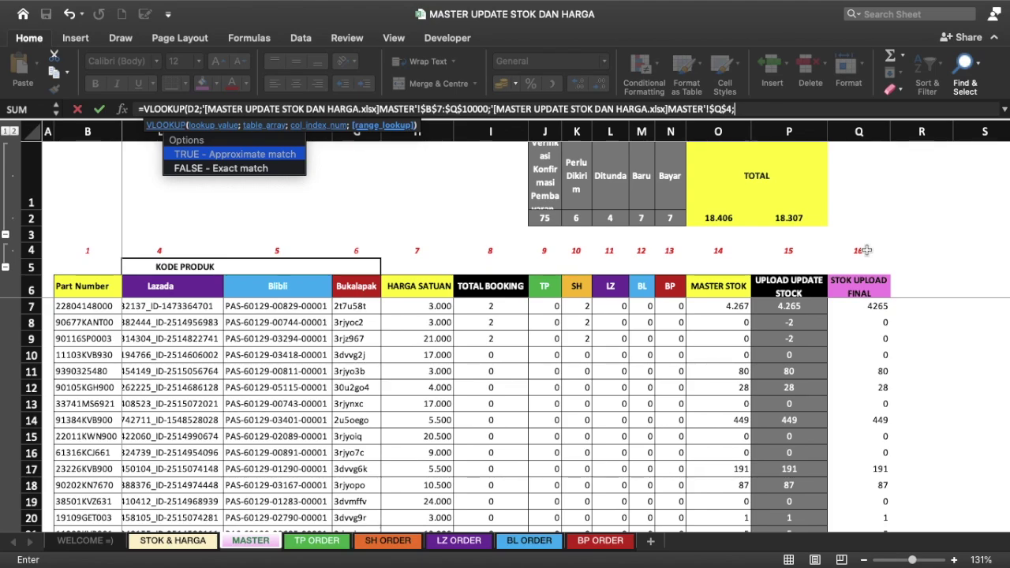
type("TRUE")
key("BackSpace")
key("BackSpace")
key("BackSpace")
key("BackSpace")
type("FALSE)")
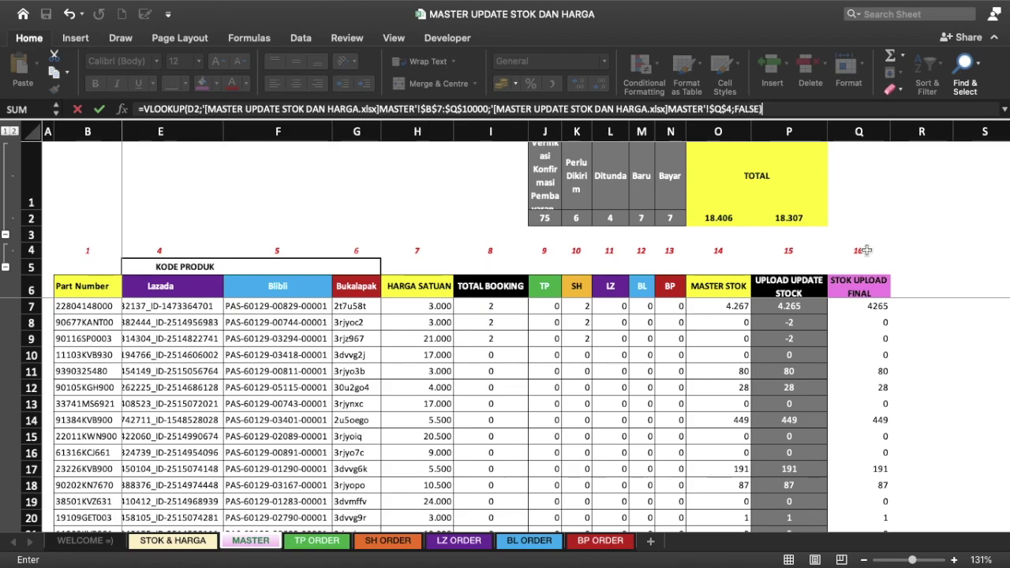
key("Return")
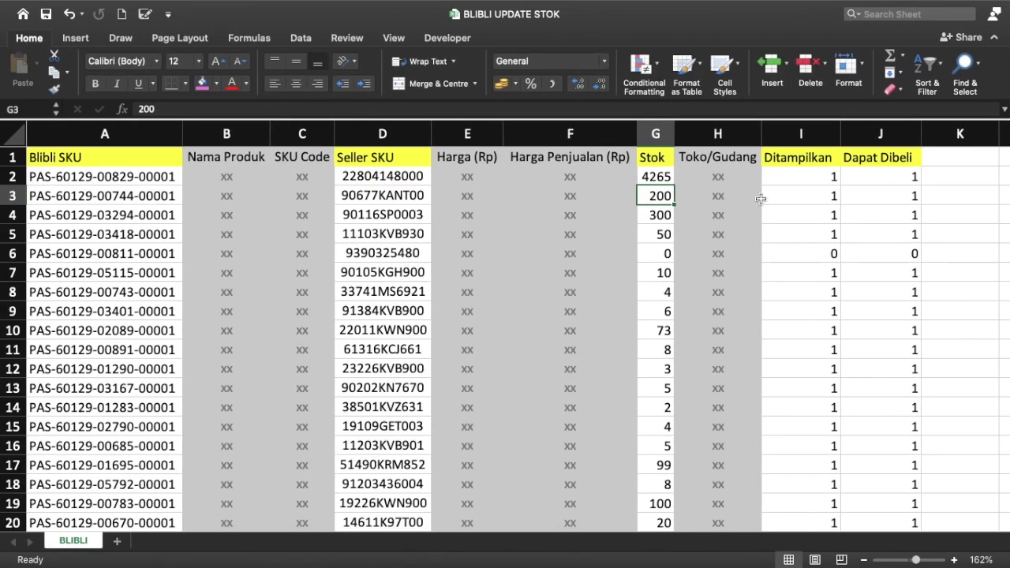
left_click(655, 176)
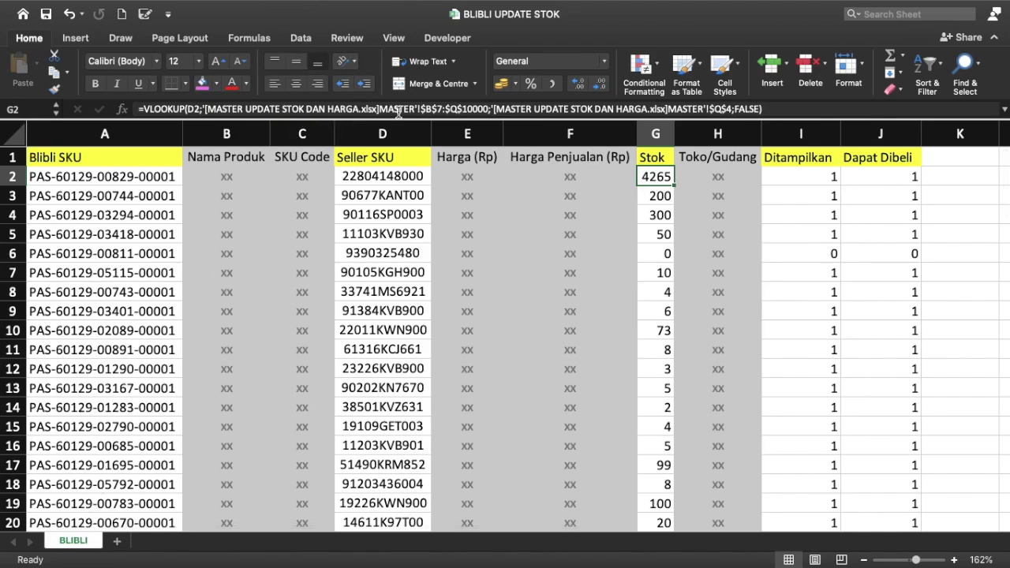
Step: Fill the Stok VLOOKUP down to row 84 and check G2, I2 and J2
double_click(674, 185)
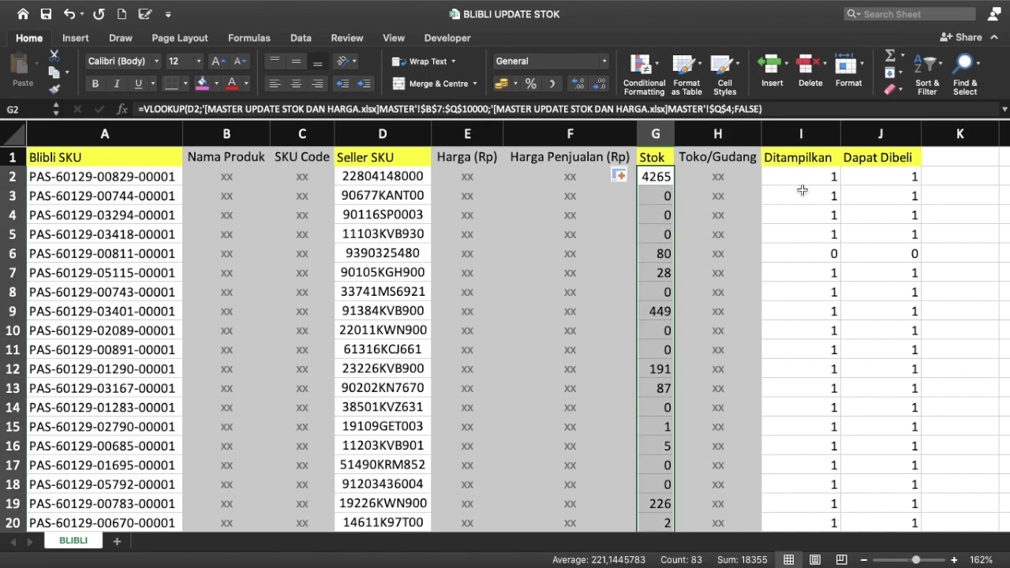
left_click(823, 179)
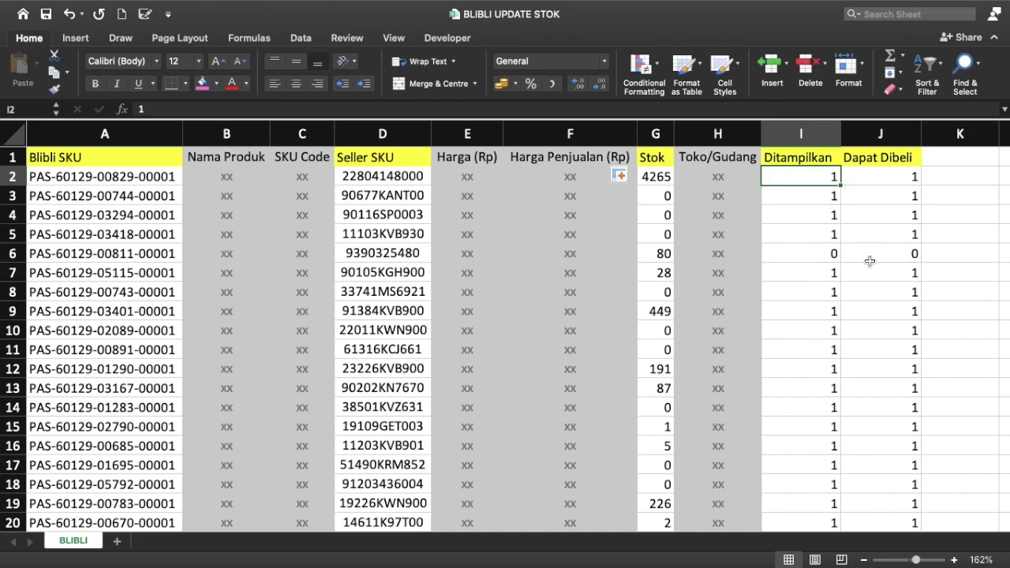
left_click(906, 182)
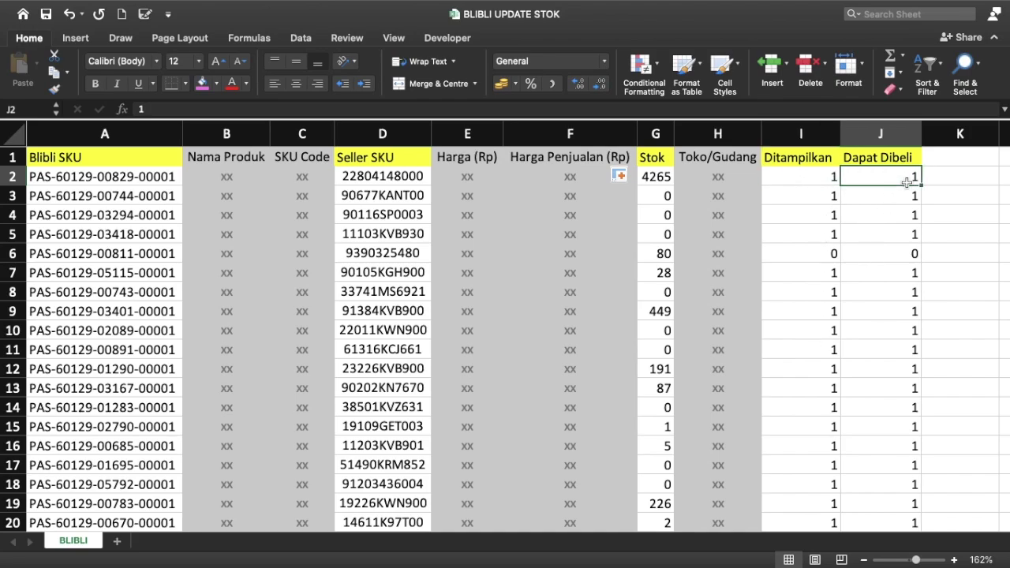
left_click(795, 178)
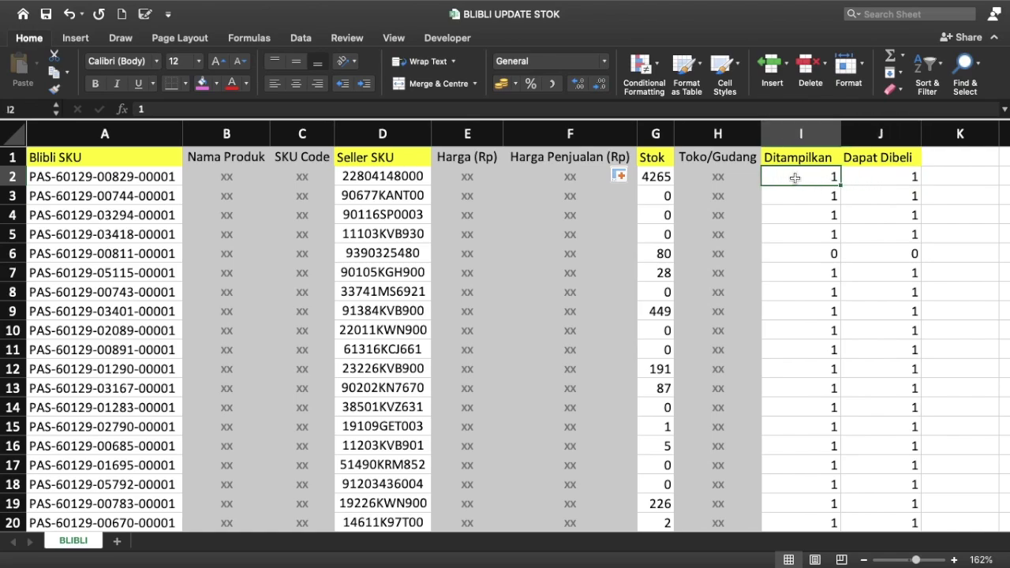
left_click(665, 184)
left_click(822, 178)
Step: Begin an IF formula in Ditampilkan cell I2
left_click(801, 134)
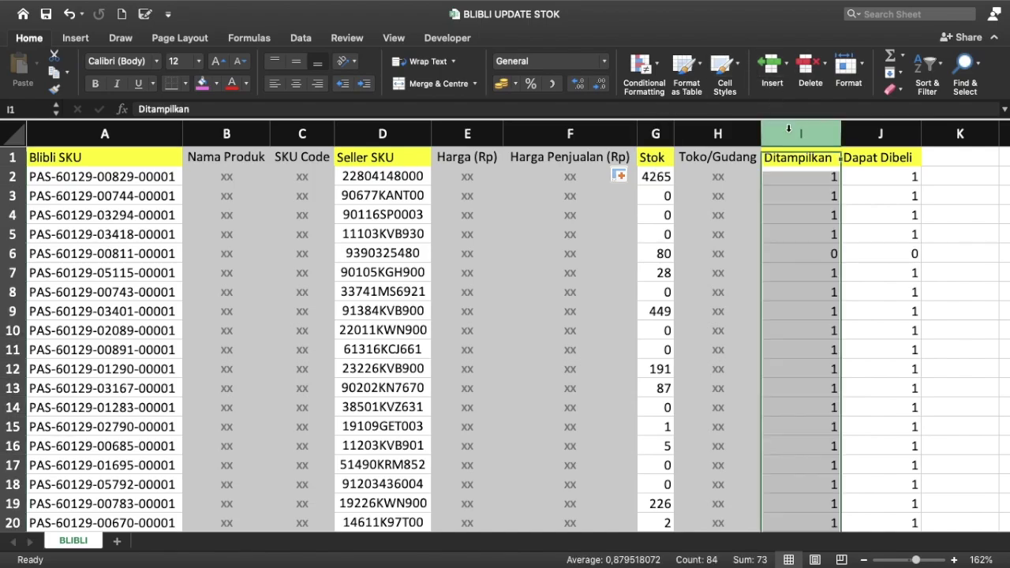
left_click(880, 134)
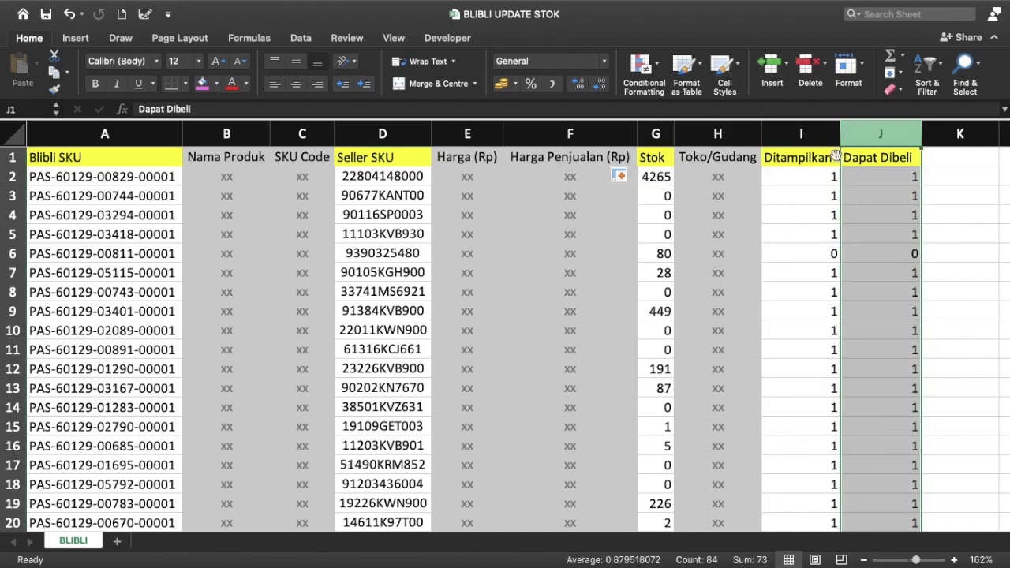
left_click(806, 180)
type("=")
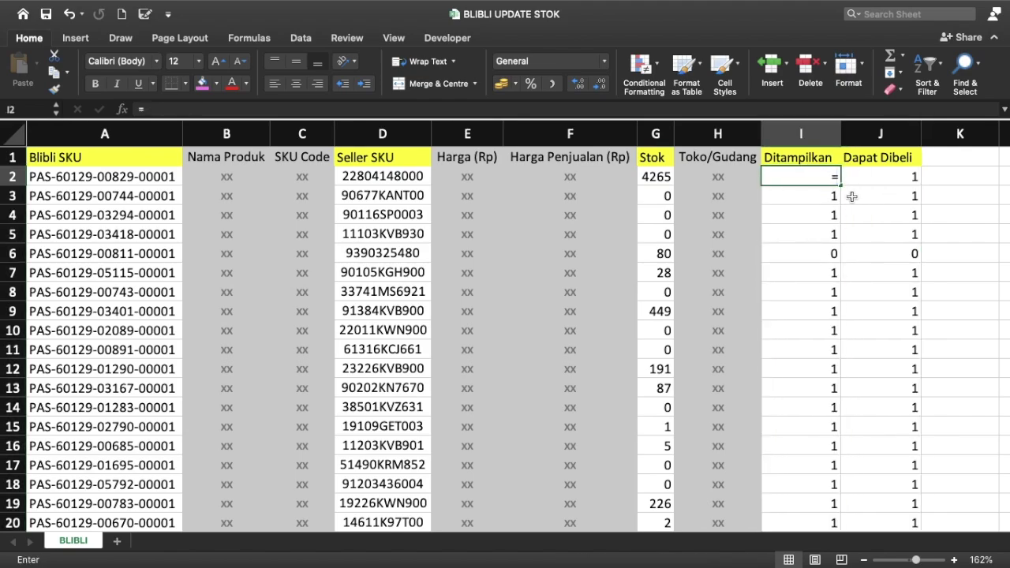
type("IF(")
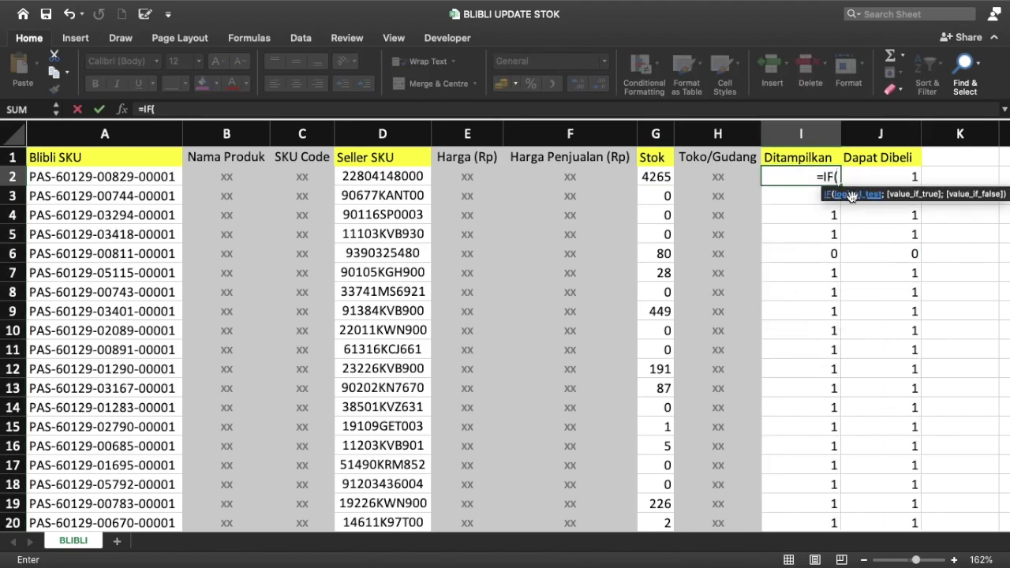
Step: Enter =IF(G2>0;1;0) in both Ditampilkan I2 and Dapat Dibeli J2
left_click(655, 176)
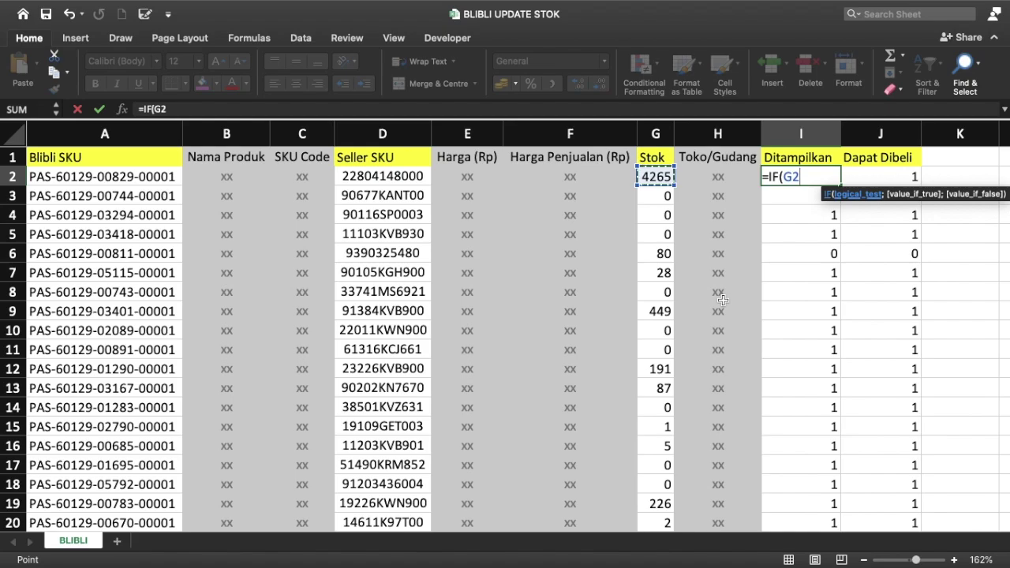
type(">0;1")
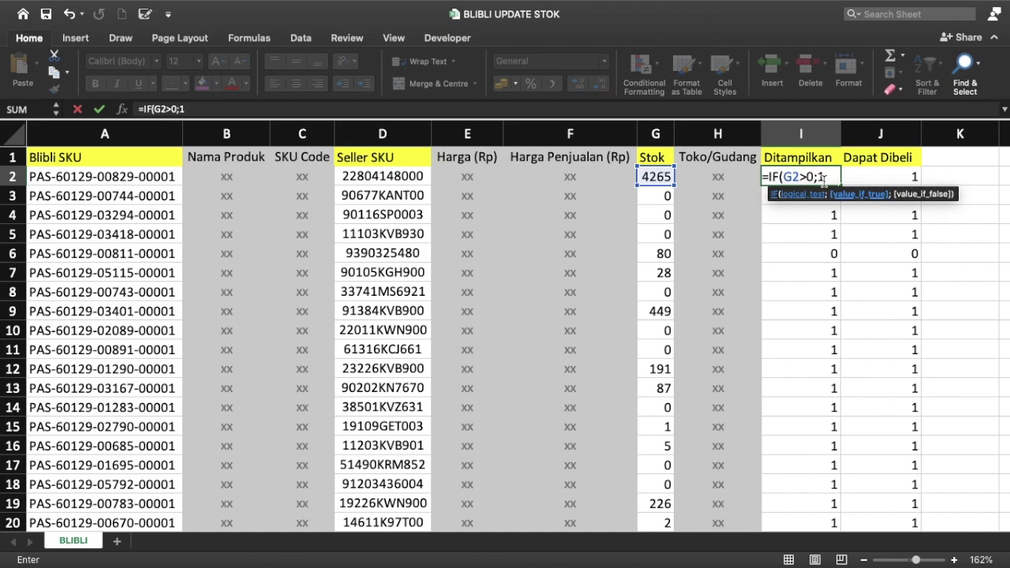
type(";0)")
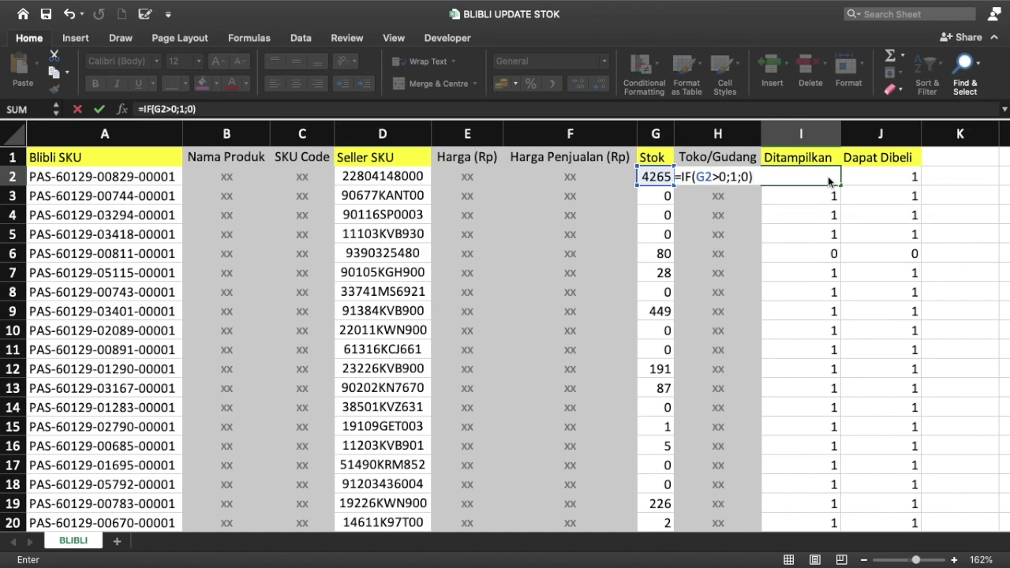
key("Tab")
type("=IF")
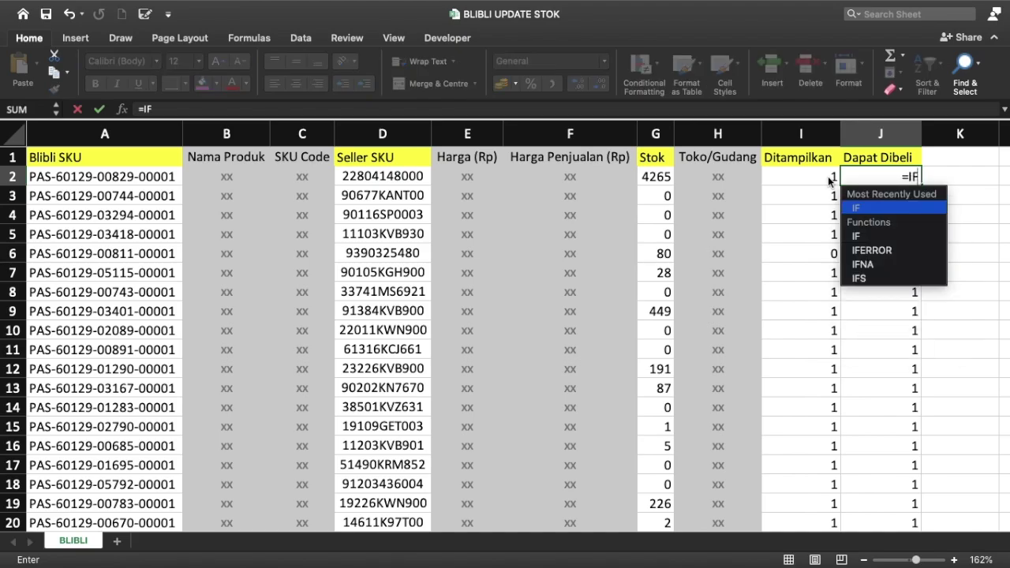
type("(")
left_click(655, 176)
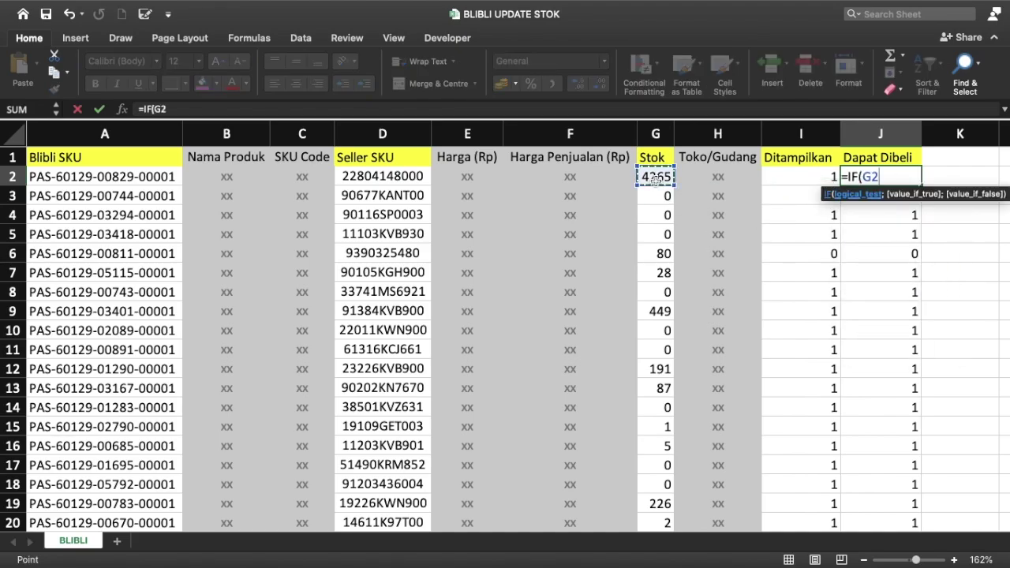
type(">0;1;")
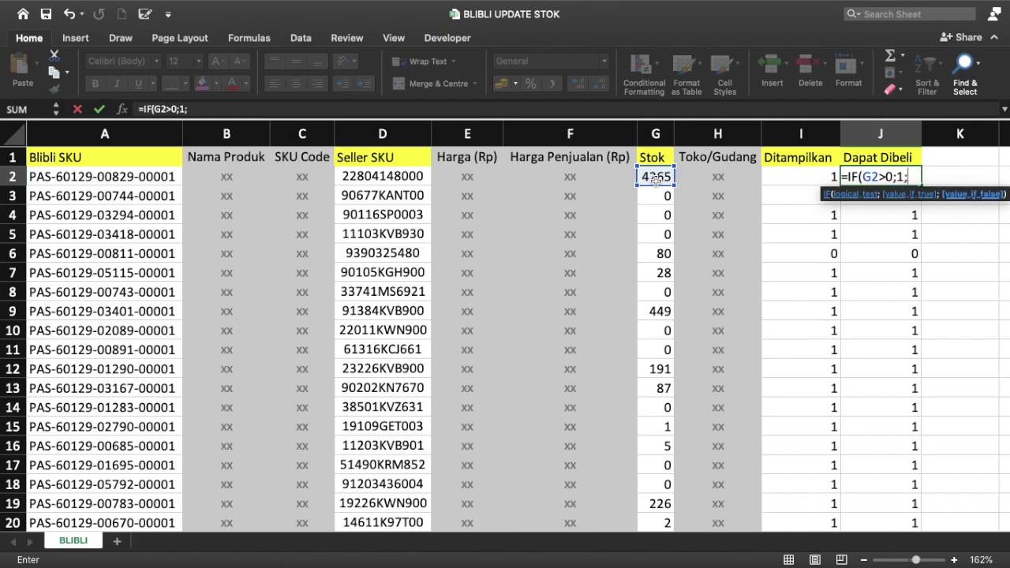
type("0)")
key("Return")
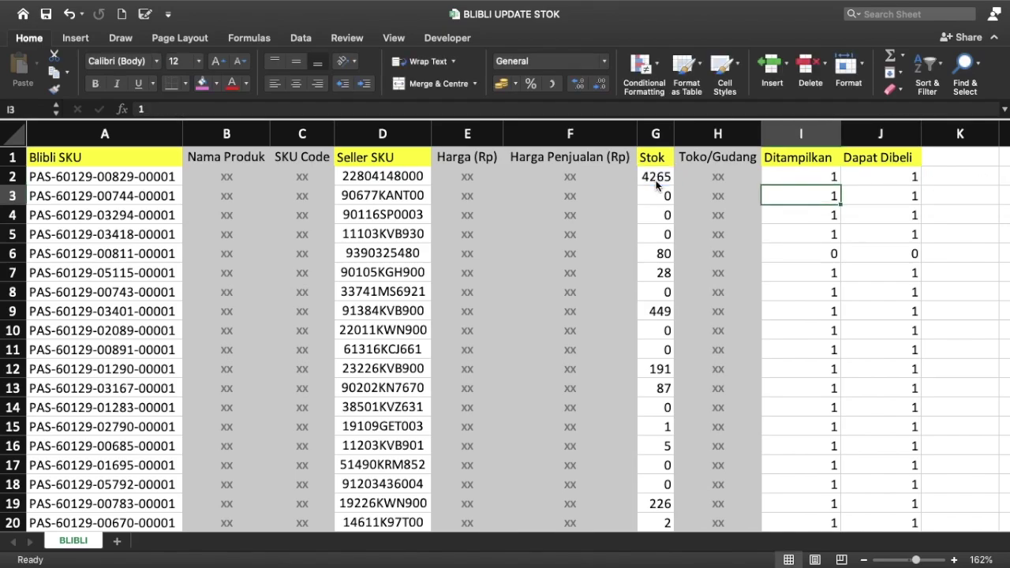
Step: Fill the I2:J2 formulas down every product row
key("Up")
key("shift+Right")
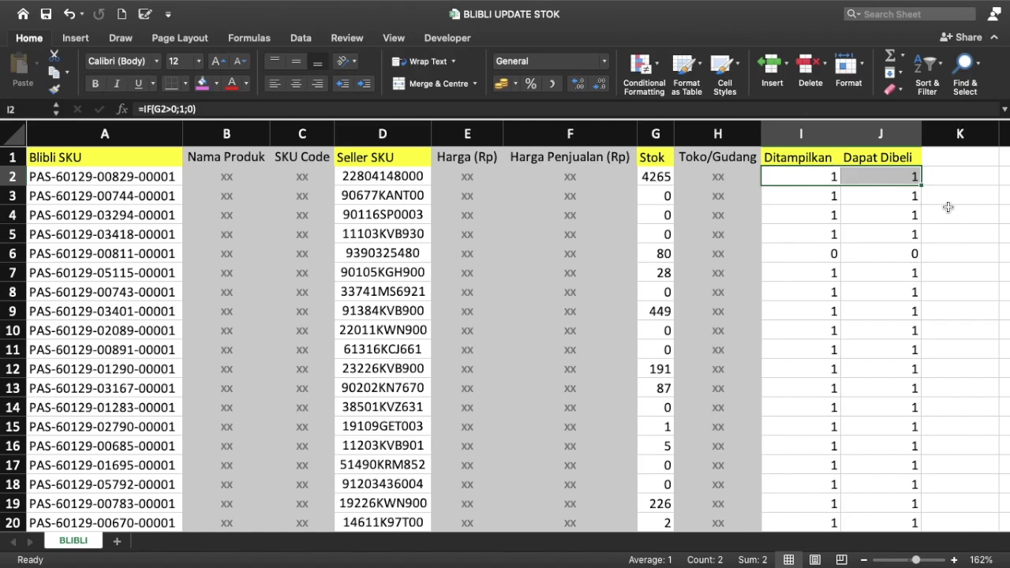
double_click(922, 184)
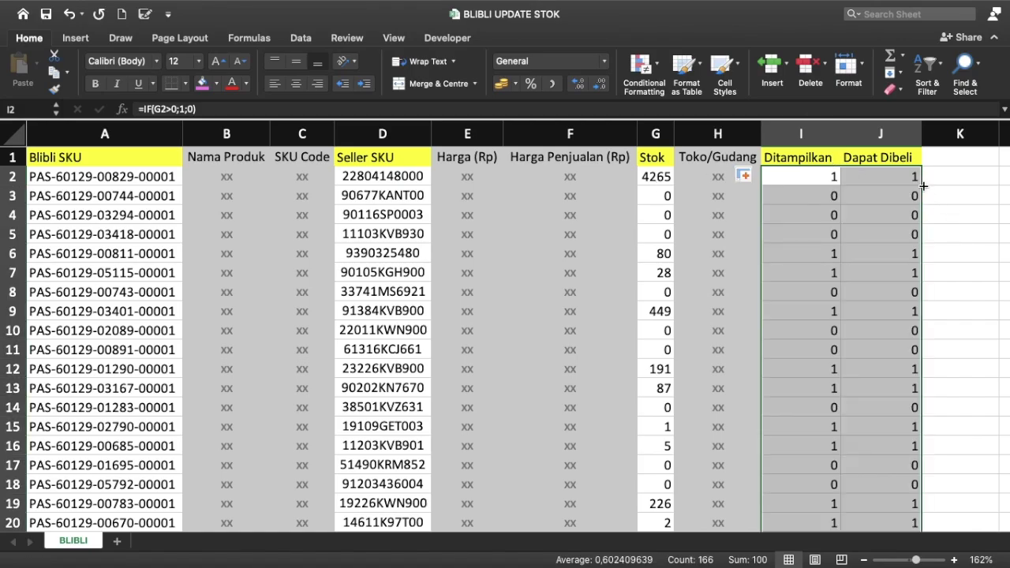
scroll(804, 273, "down", 1)
scroll(804, 273, "down", 9)
scroll(804, 273, "down", 3)
scroll(805, 273, "down", 5)
scroll(804, 273, "down", 5)
scroll(804, 273, "up", 2)
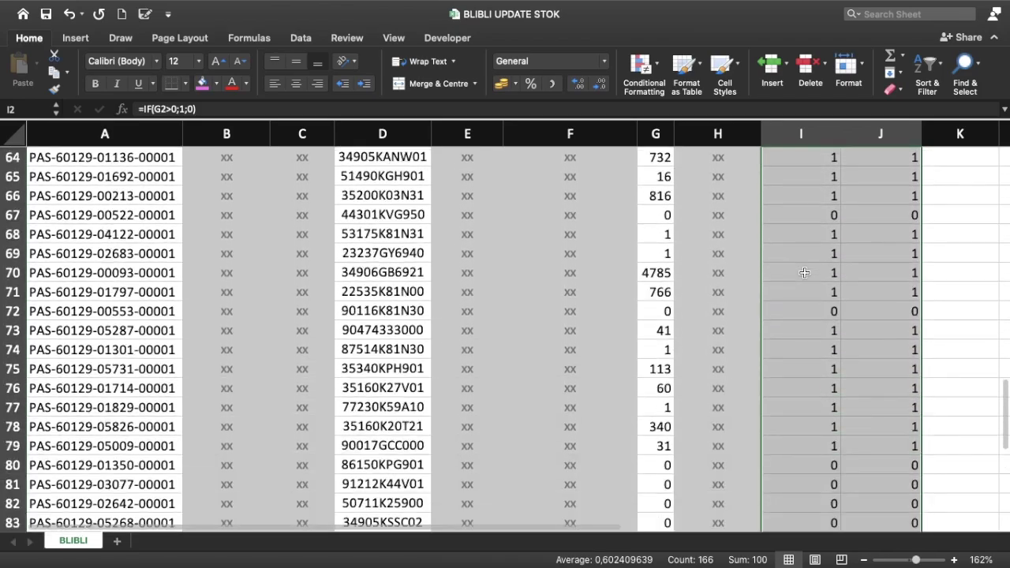
scroll(804, 273, "up", 20)
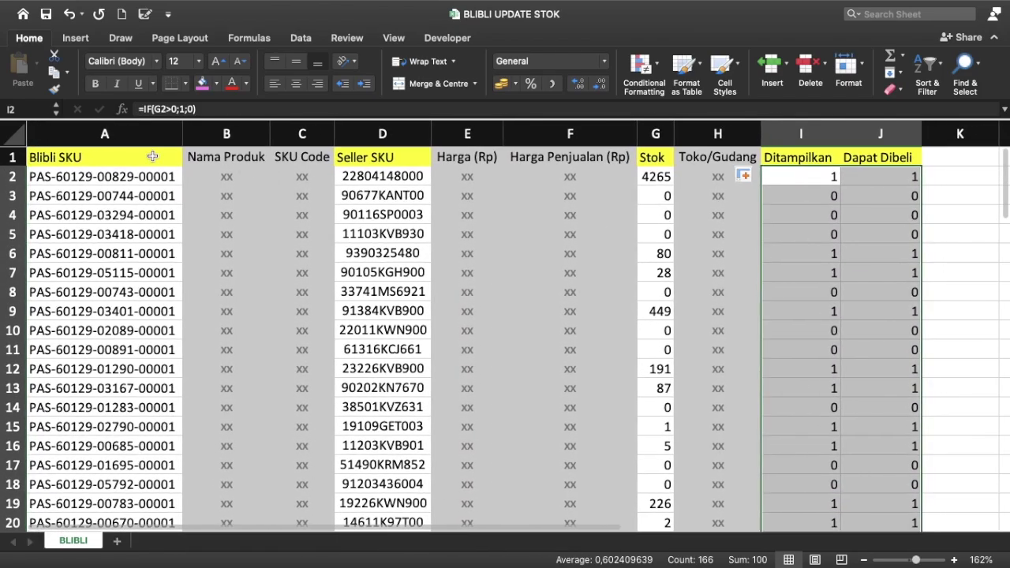
left_click(158, 156)
left_click(261, 135)
mouse_move(260, 133)
left_mouse_down()
mouse_move(246, 132)
mouse_move(302, 133)
left_mouse_up()
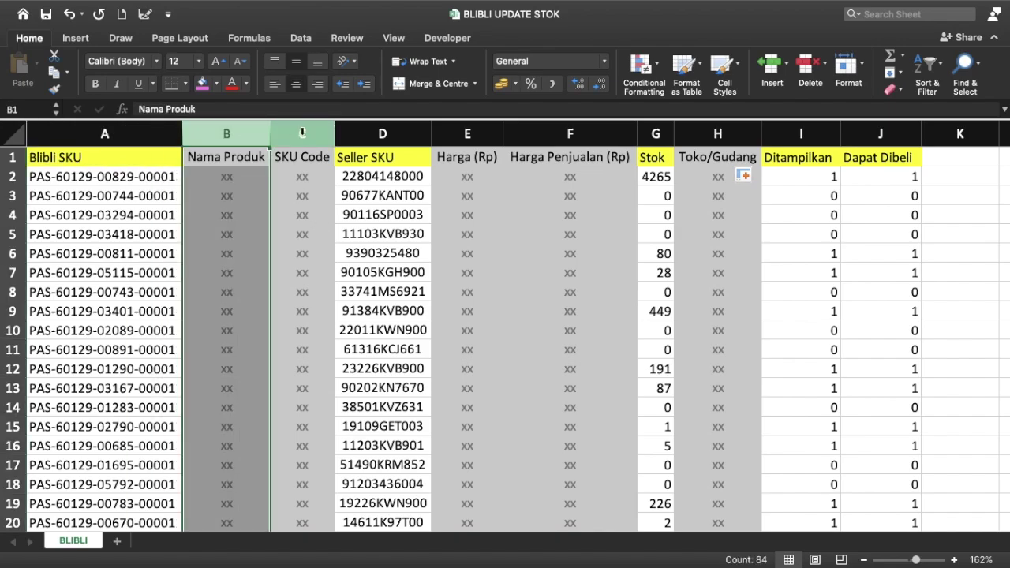
left_click(302, 133, "super")
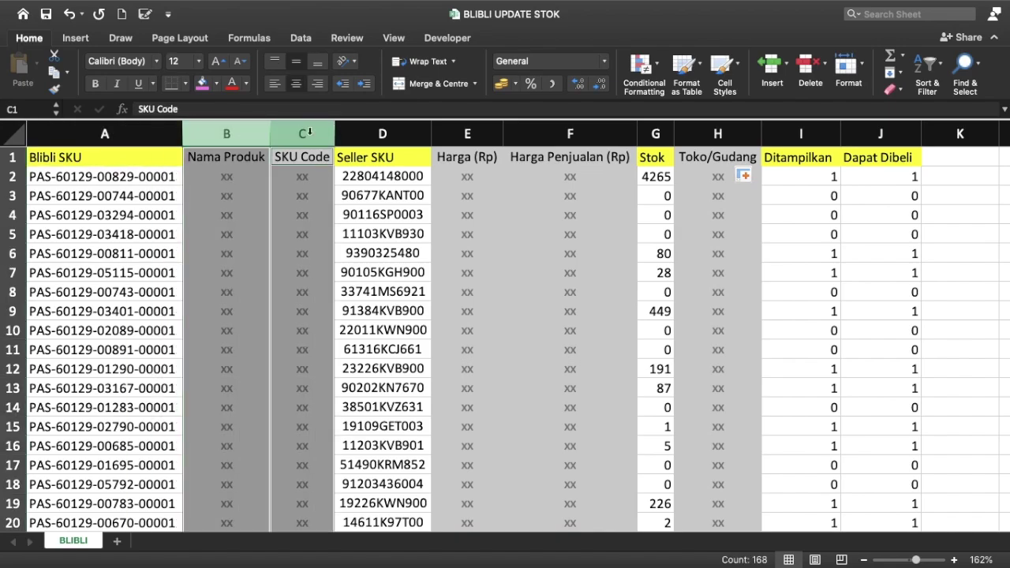
left_click(467, 134, "super")
left_click(570, 135, "super")
left_click(655, 134, "super")
left_click(718, 134, "super")
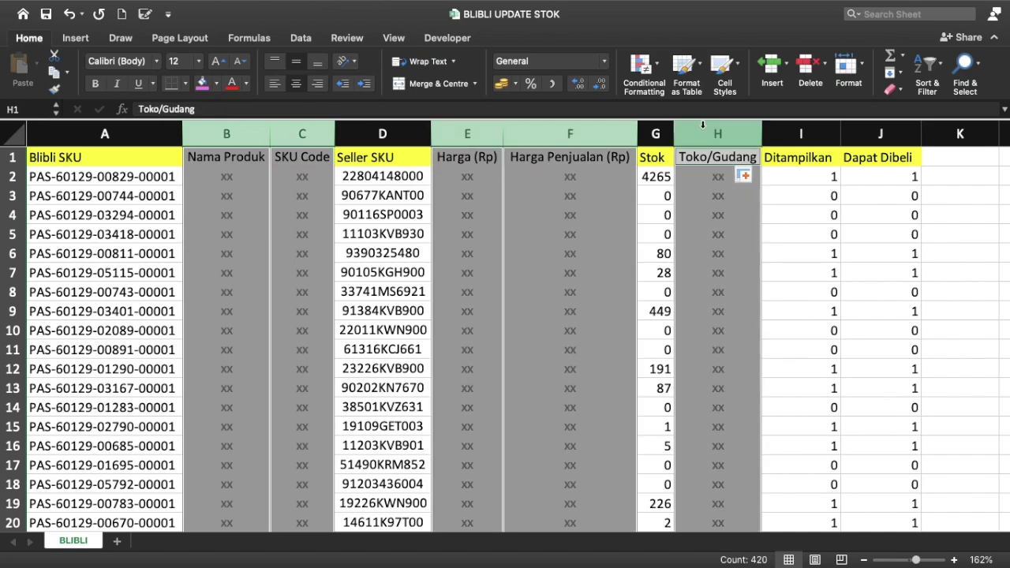
left_click(215, 166)
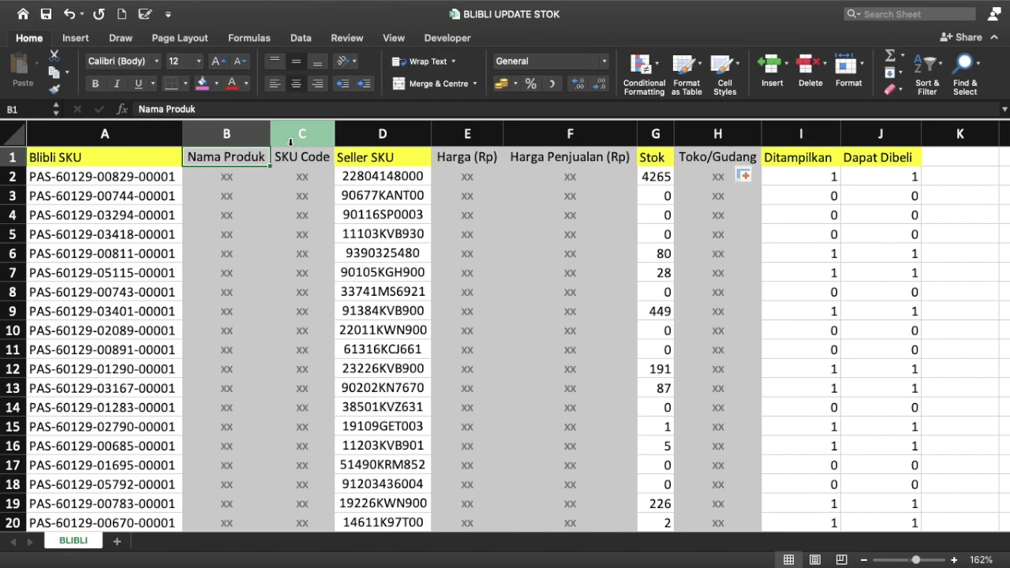
left_click(104, 134)
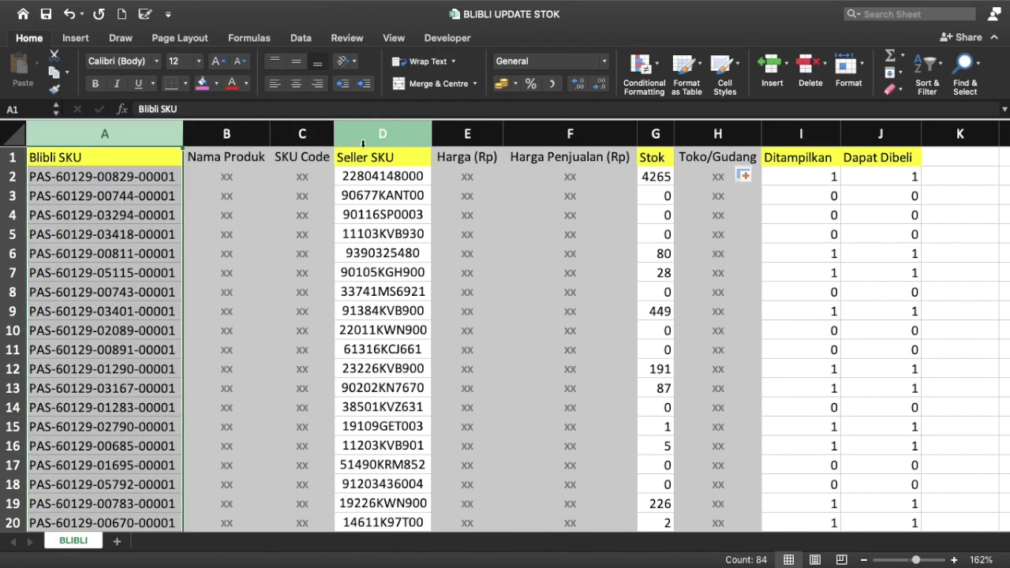
left_click(363, 143)
left_click(655, 143)
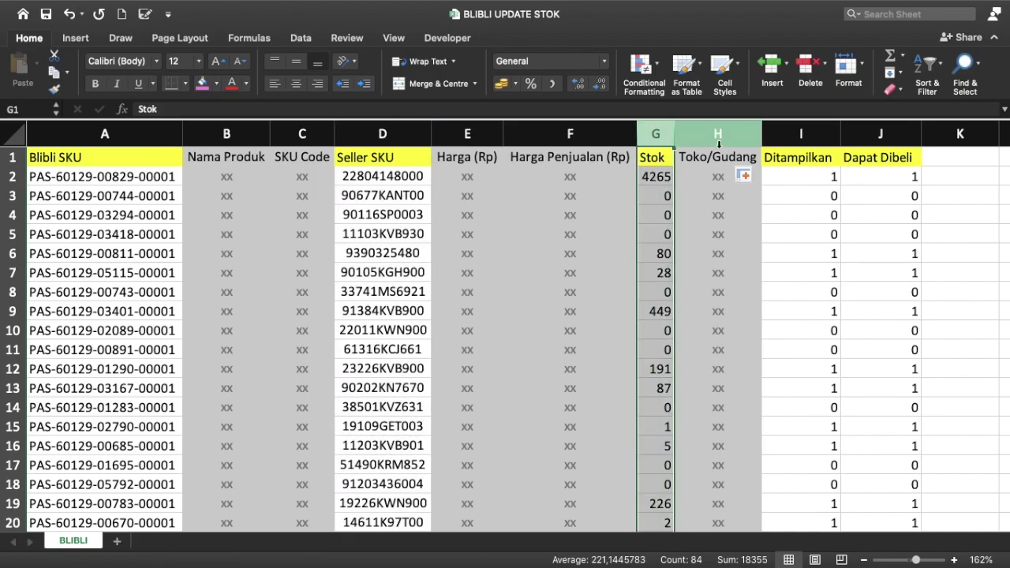
left_click(800, 141)
left_click(880, 139)
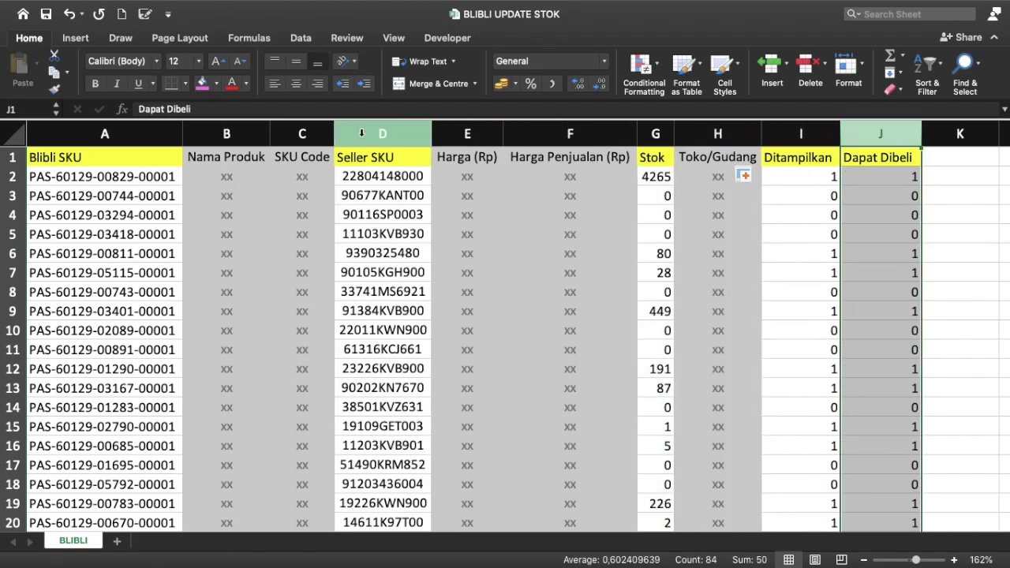
left_click(359, 134)
left_click(845, 182)
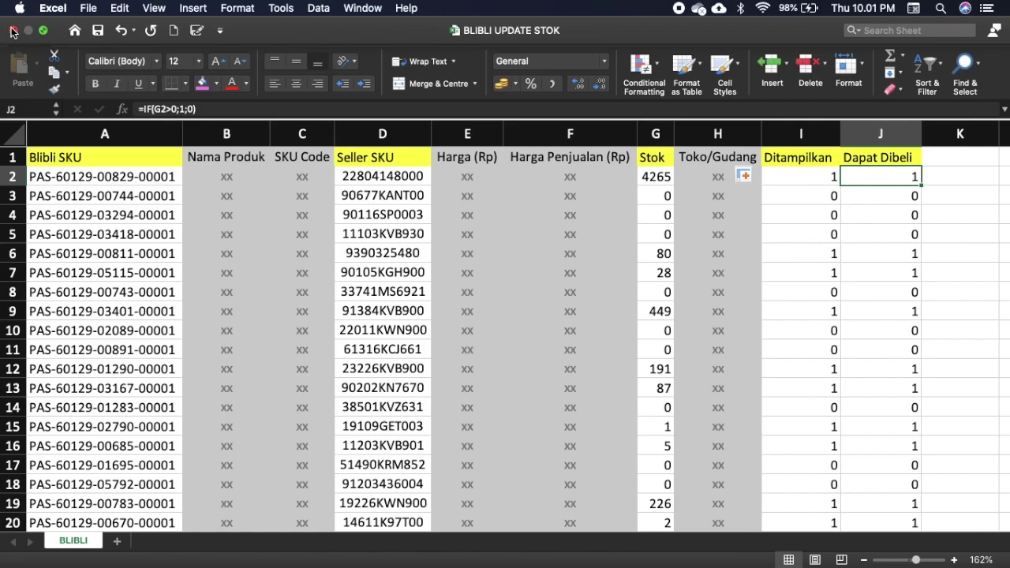
Step: Close BLIBLI, then open BUKALAPAK UPDATE STOK.xlsx from Finder in full screen
left_click(12, 31)
left_click(435, 70)
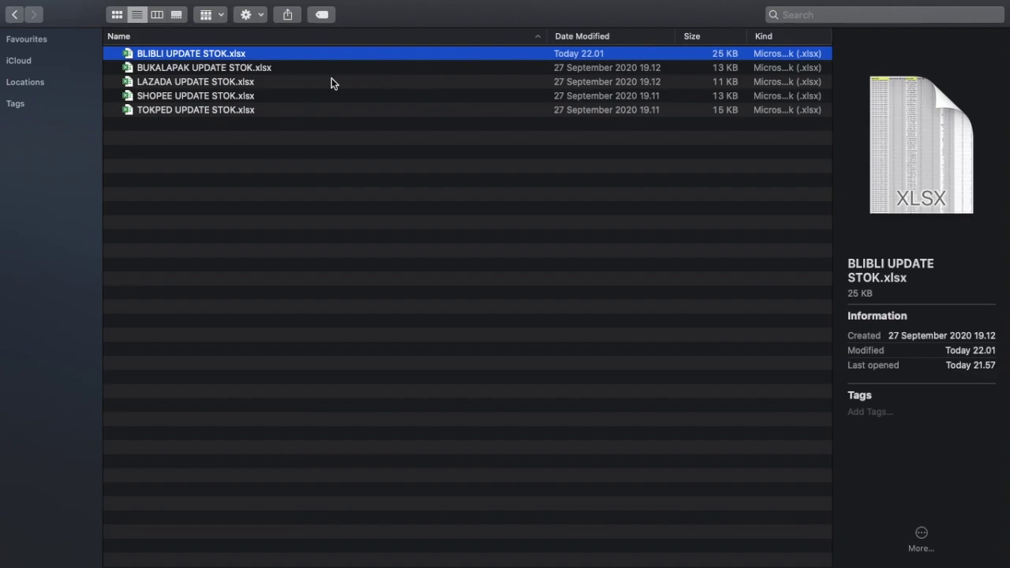
double_click(245, 68)
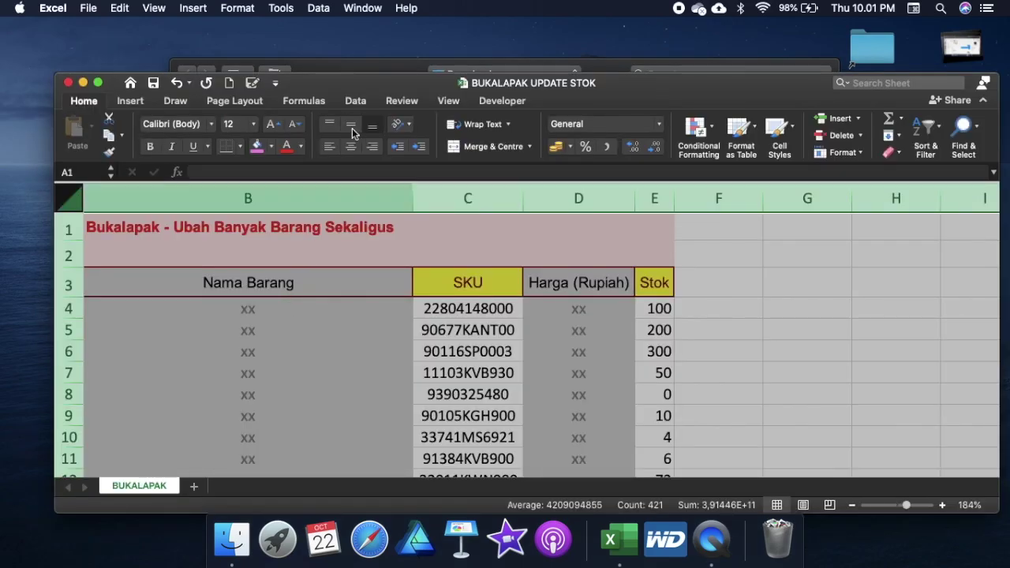
left_click(98, 83)
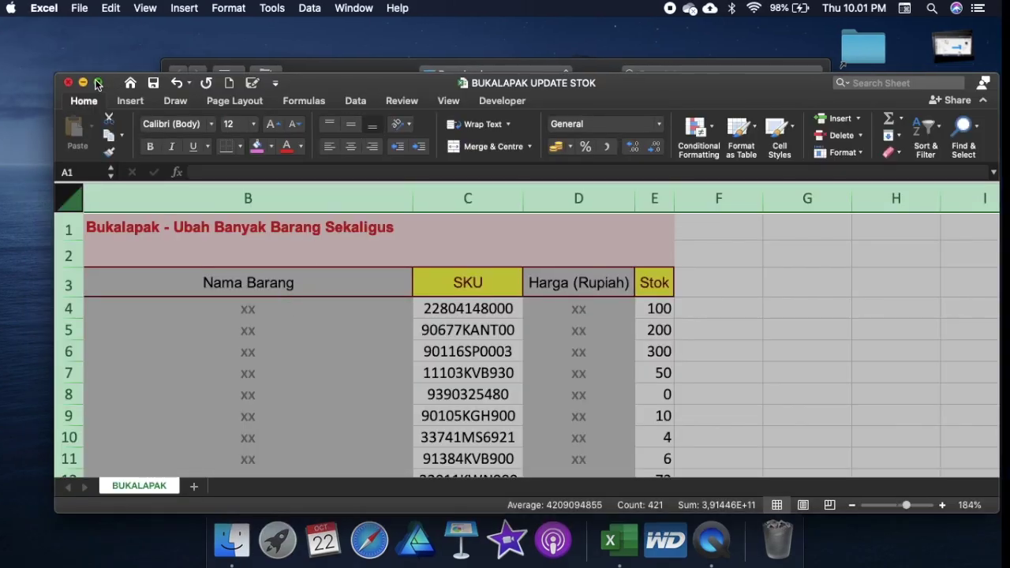
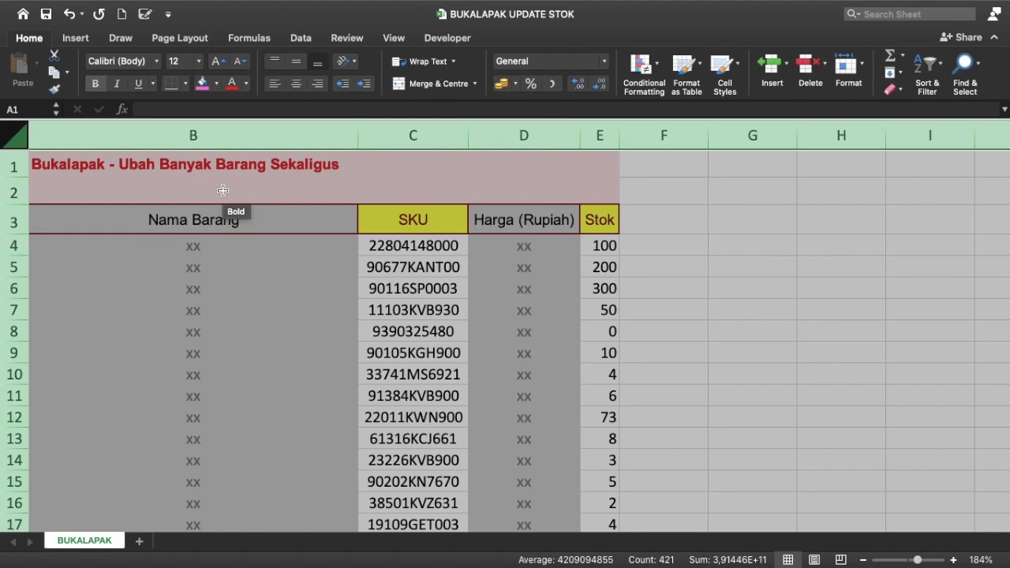
Step: Review the SKU, Harga (Rupiah) and Stok columns, ending on Stok cell E4
left_click(344, 213)
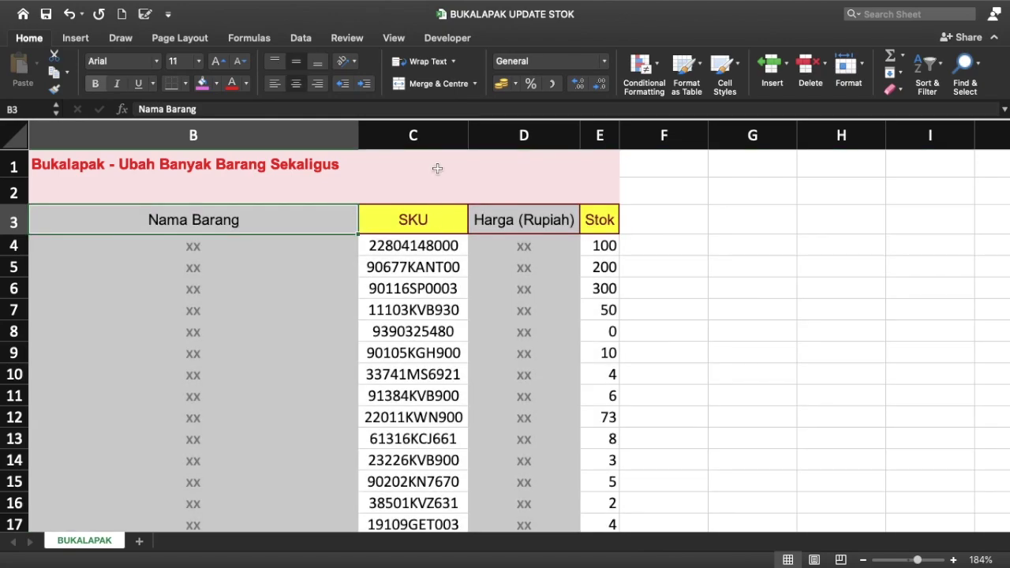
left_click(433, 138)
left_click(600, 140)
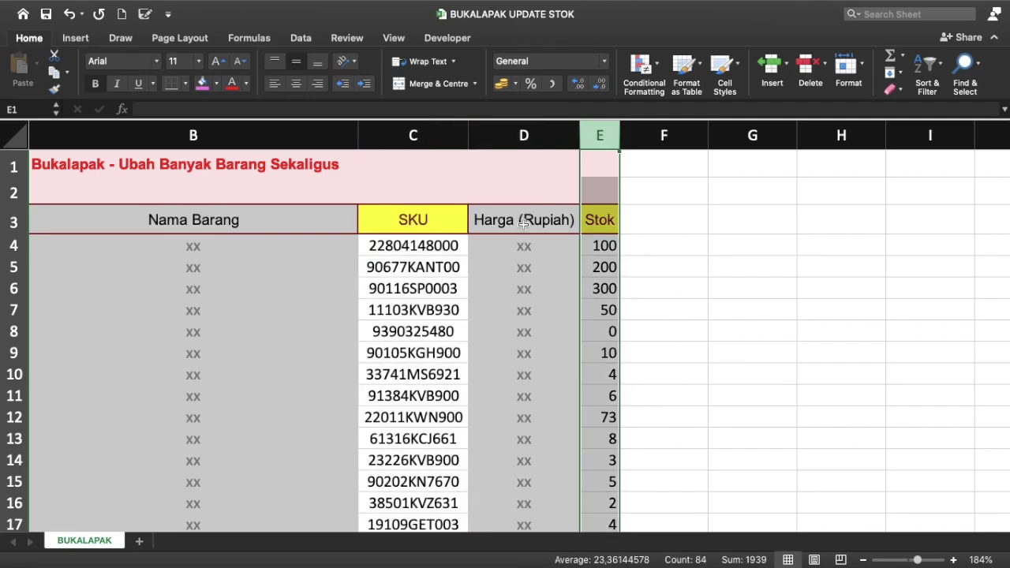
left_click(540, 124)
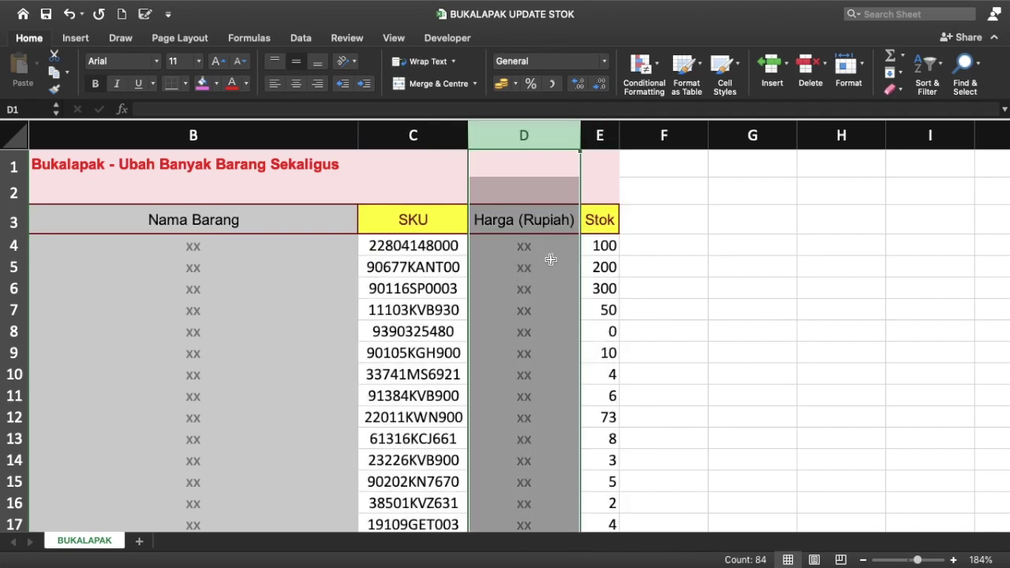
left_click(445, 138)
left_click(598, 141)
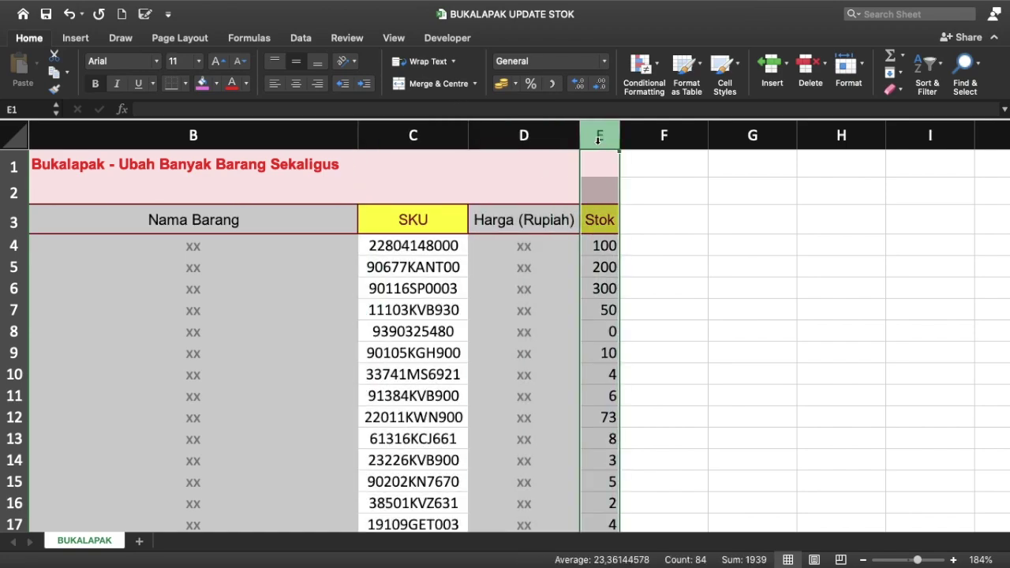
left_click(597, 222)
key("Down")
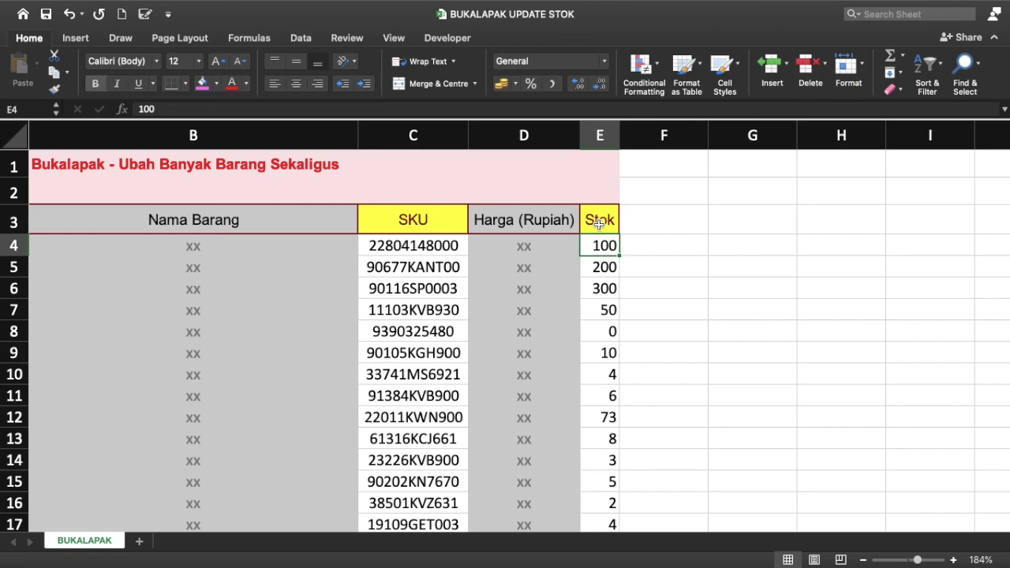
Step: In E4 enter =VLOOKUP(C4;MASTER!$B$7:$Q$10000;16;FALSE) from the master stock workbook
type("=VL")
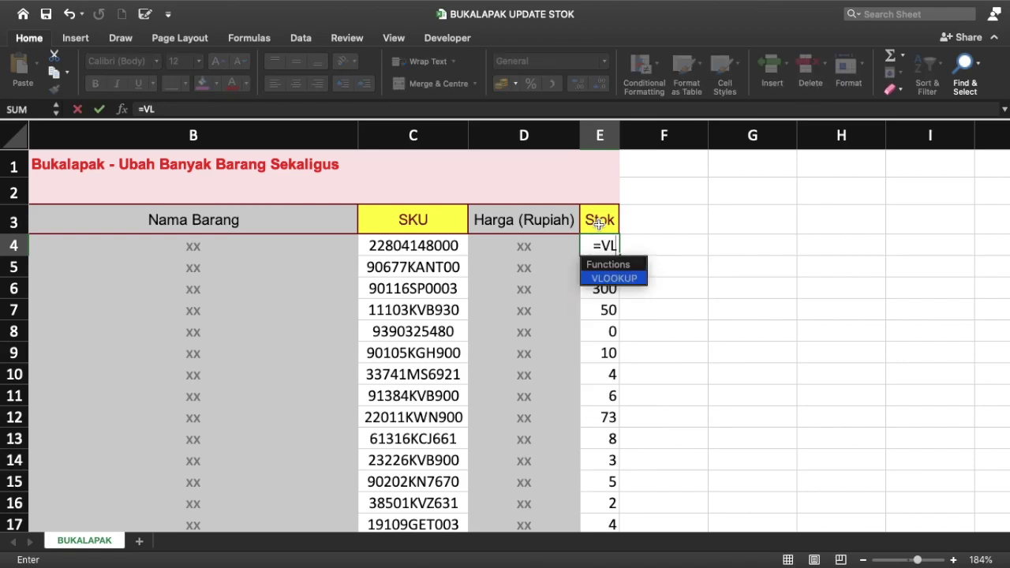
type("O")
key("Tab")
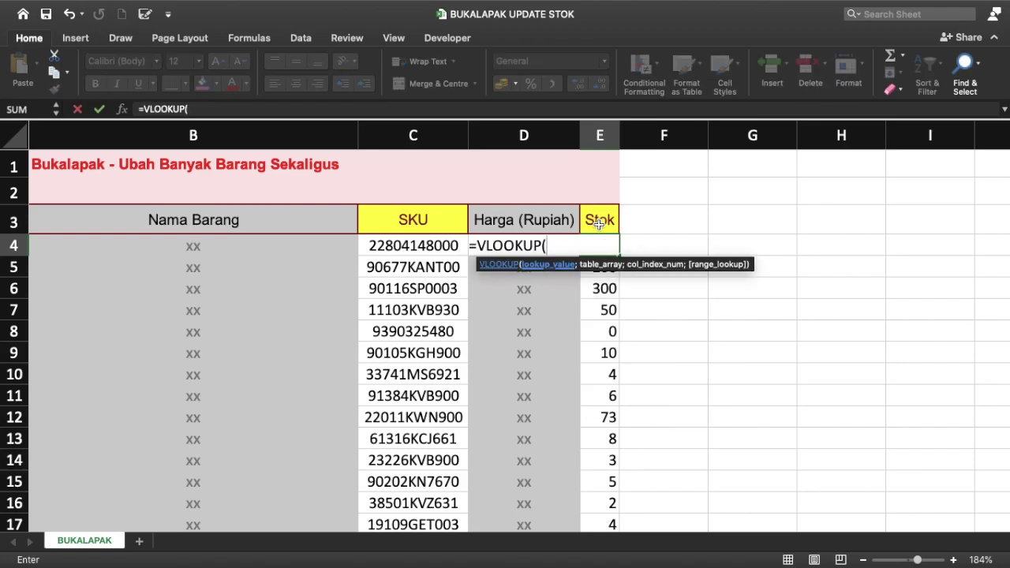
left_click(420, 245)
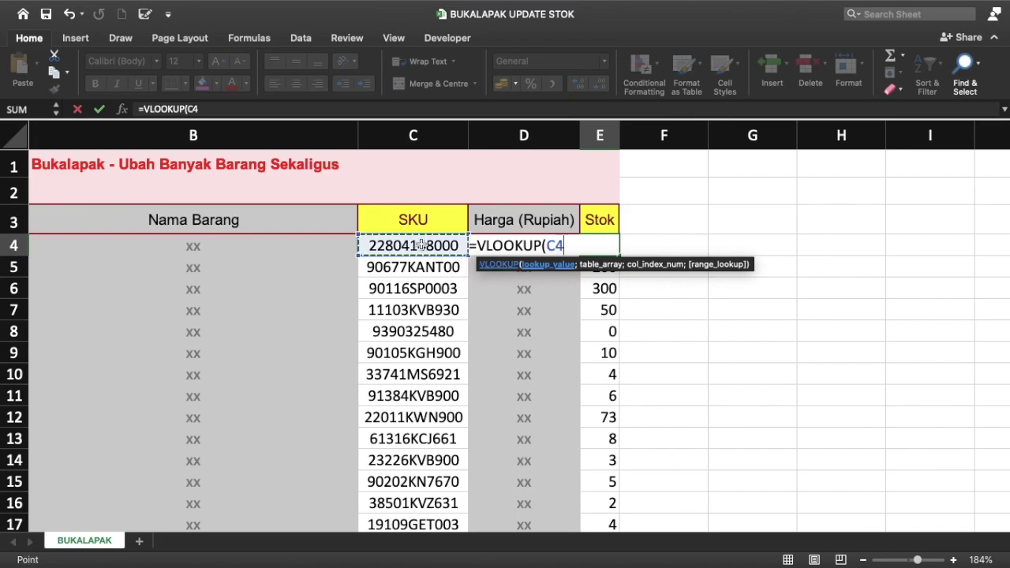
type(";")
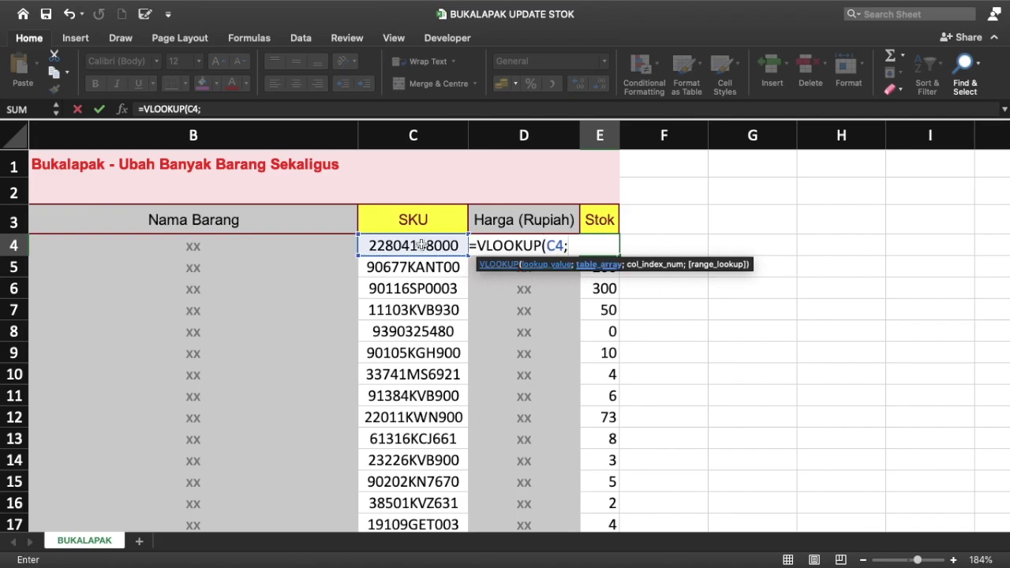
key("ctrl+Up")
left_click(645, 67)
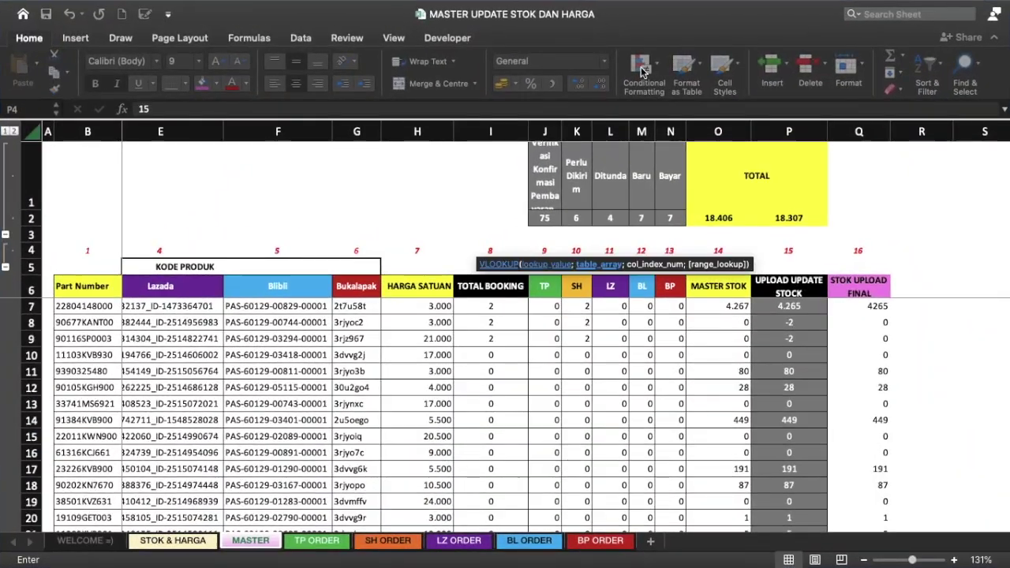
left_click(85, 306)
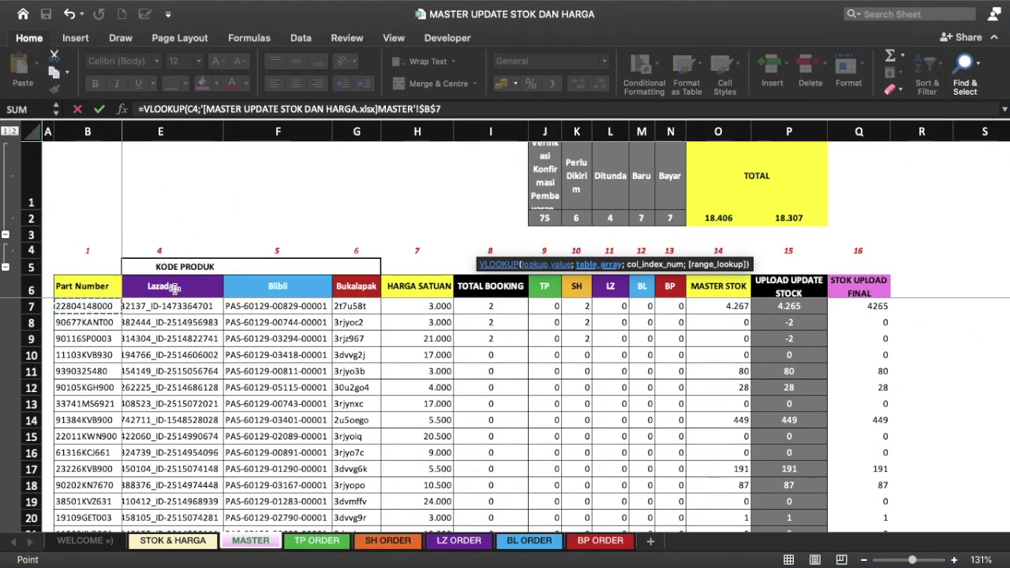
left_click(858, 322, "shift")
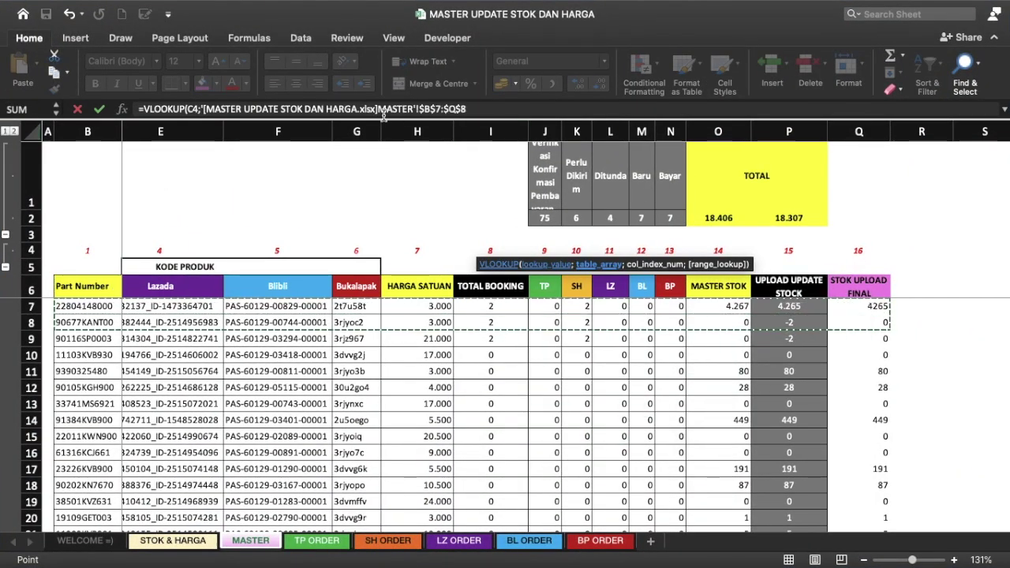
left_click(526, 112)
key("BackSpace")
type("10000;")
left_click(778, 202)
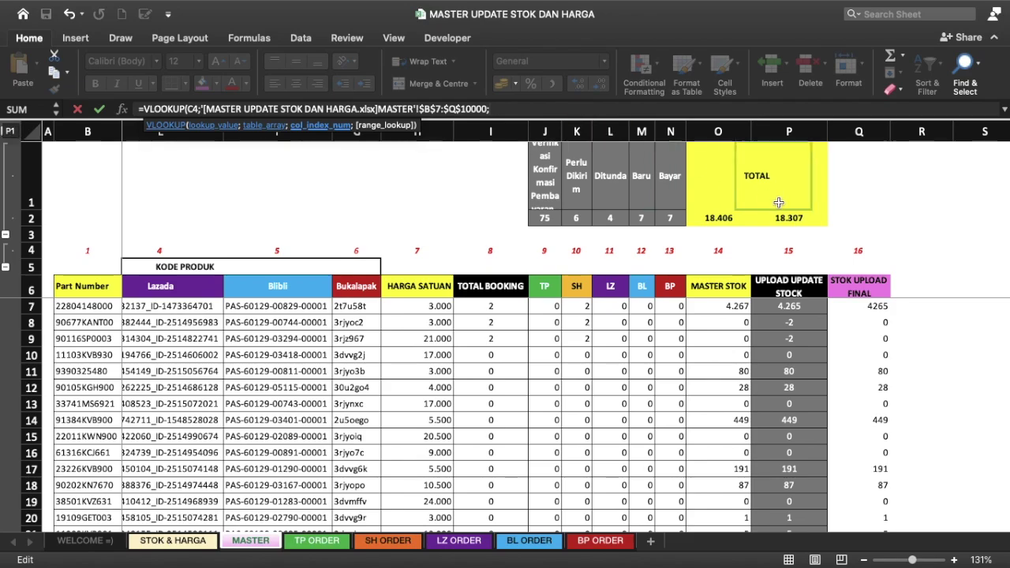
type("16")
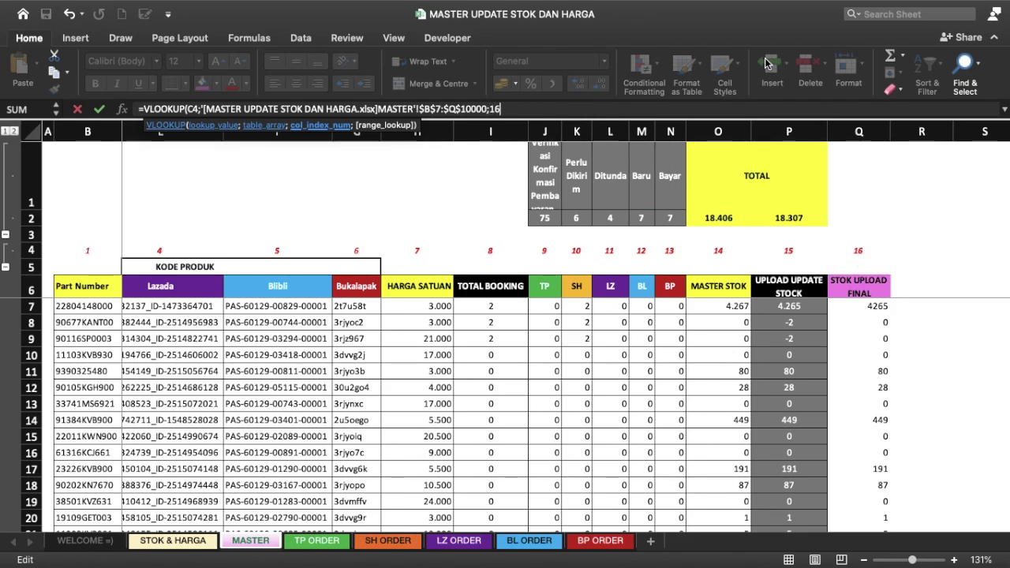
type(";FALSE)")
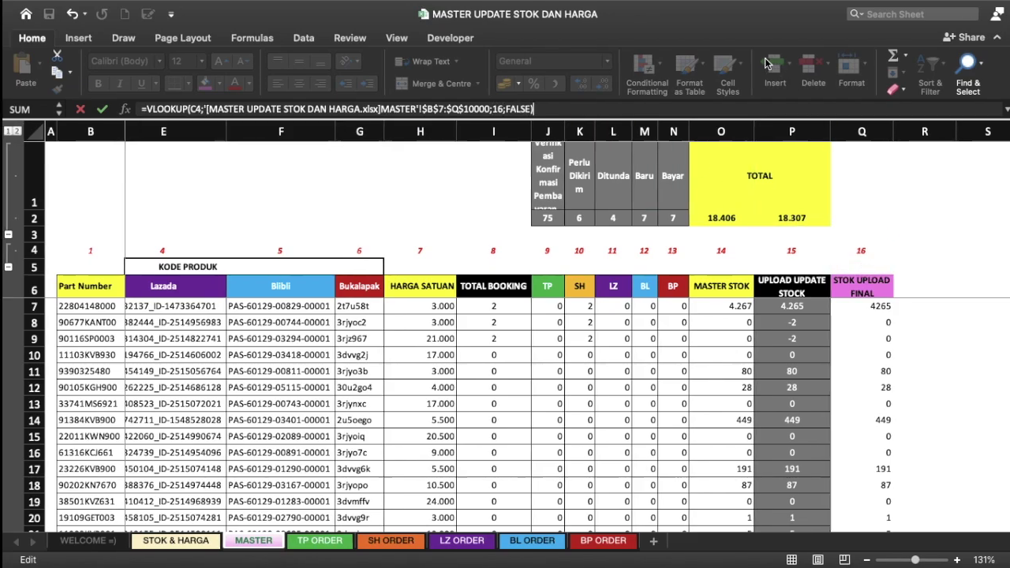
key("Return")
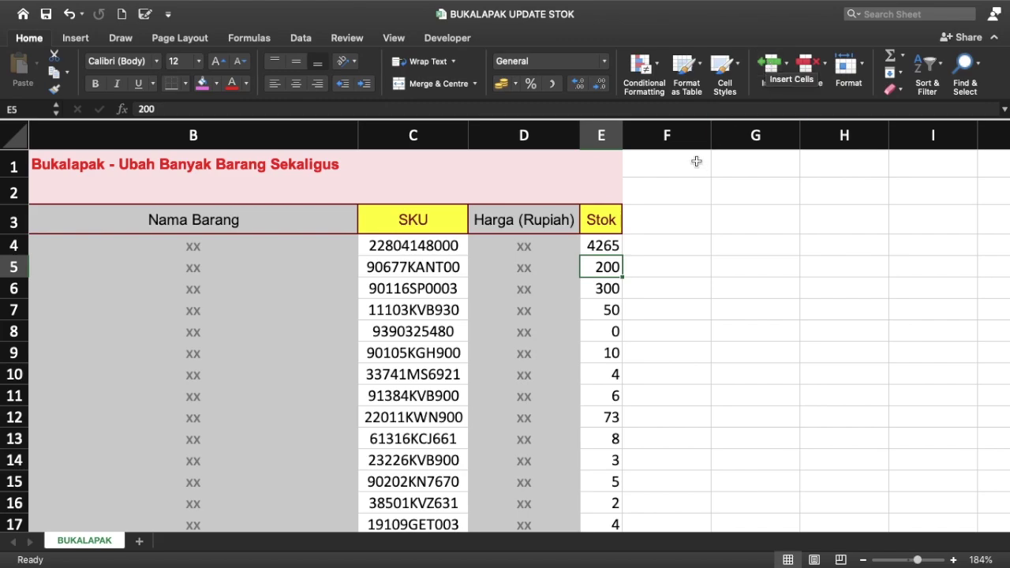
Step: Fill the E4 VLOOKUP down the whole Stok column and check the results
left_click(609, 247)
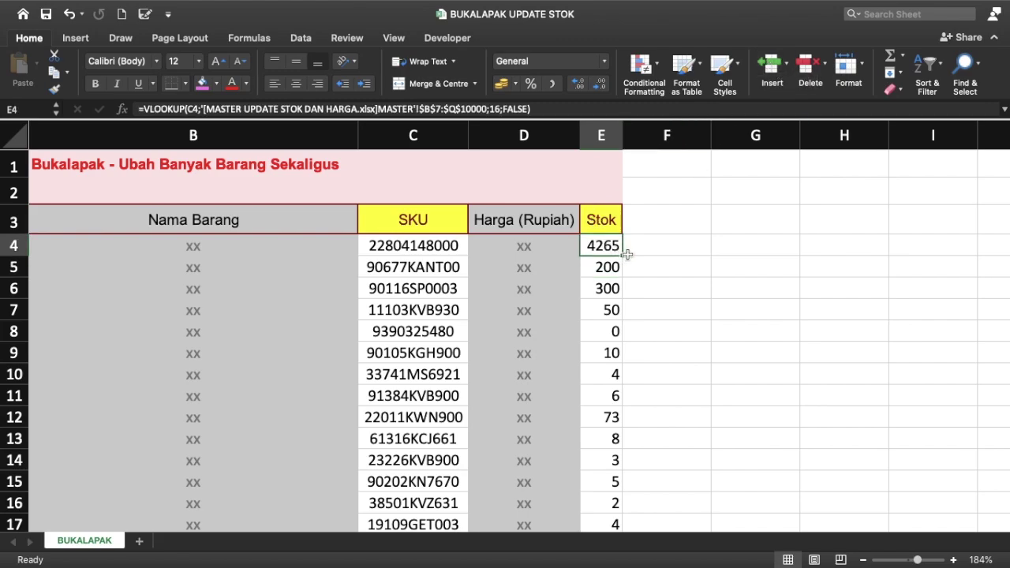
double_click(622, 254)
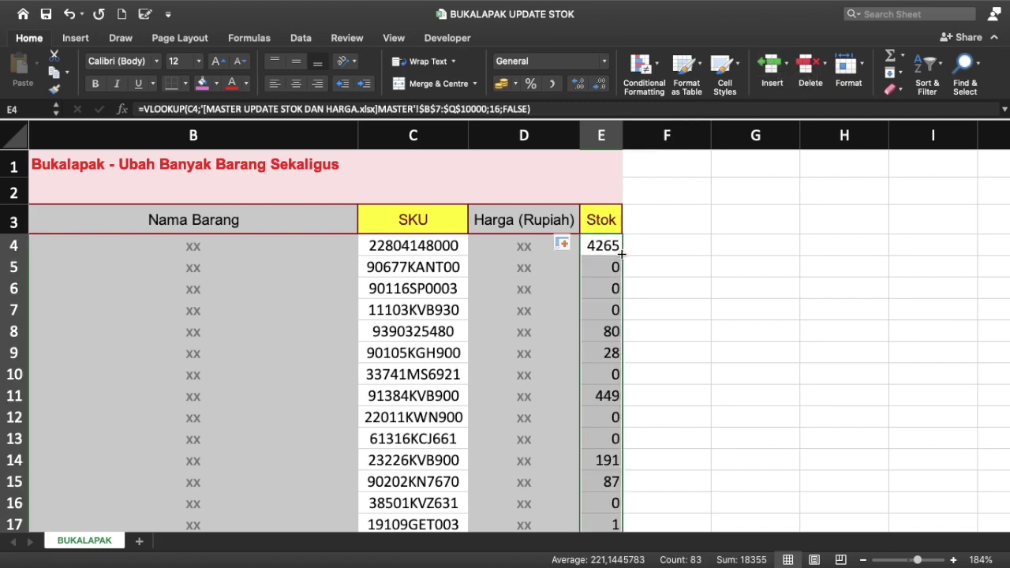
scroll(622, 254, "down", 1)
scroll(622, 253, "down", 5)
scroll(622, 253, "down", 5)
scroll(622, 253, "down", 4)
scroll(621, 253, "down", 7)
scroll(622, 253, "down", 5)
scroll(622, 254, "up", 15)
scroll(622, 253, "up", 8)
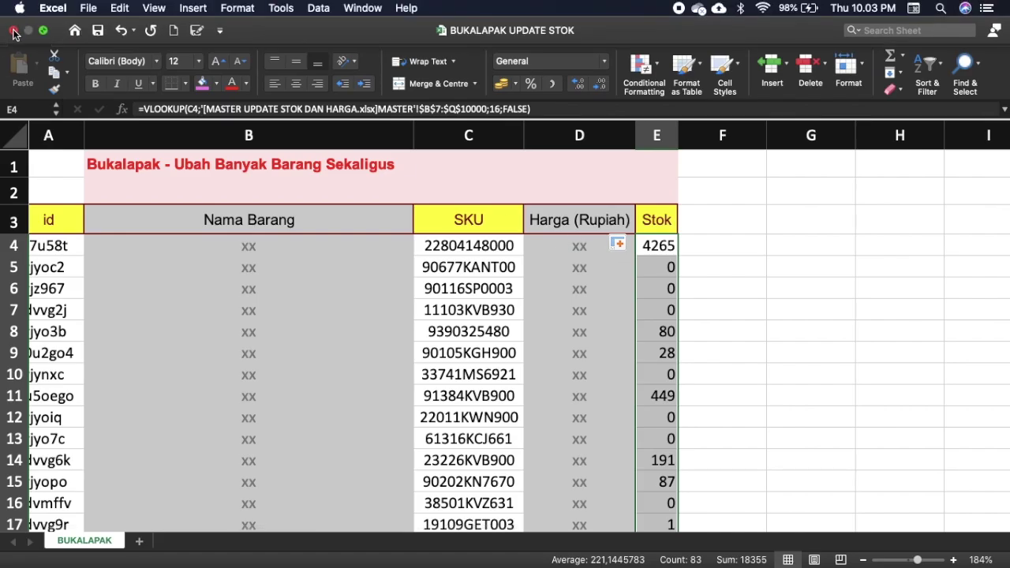
key("ctrl+Right")
key("ctrl+Up")
key("Escape")
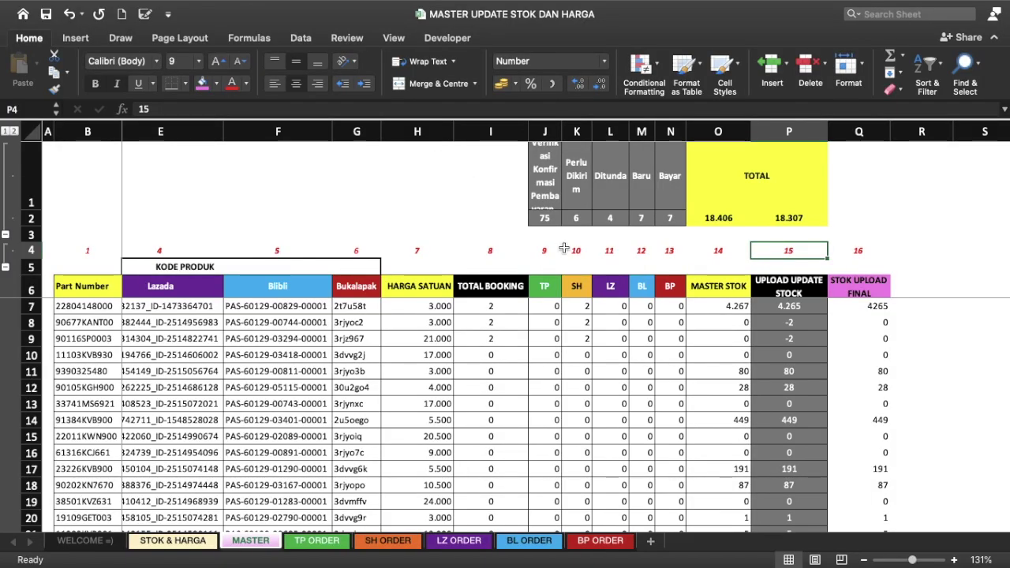
key("ctrl+Up")
left_click(581, 82)
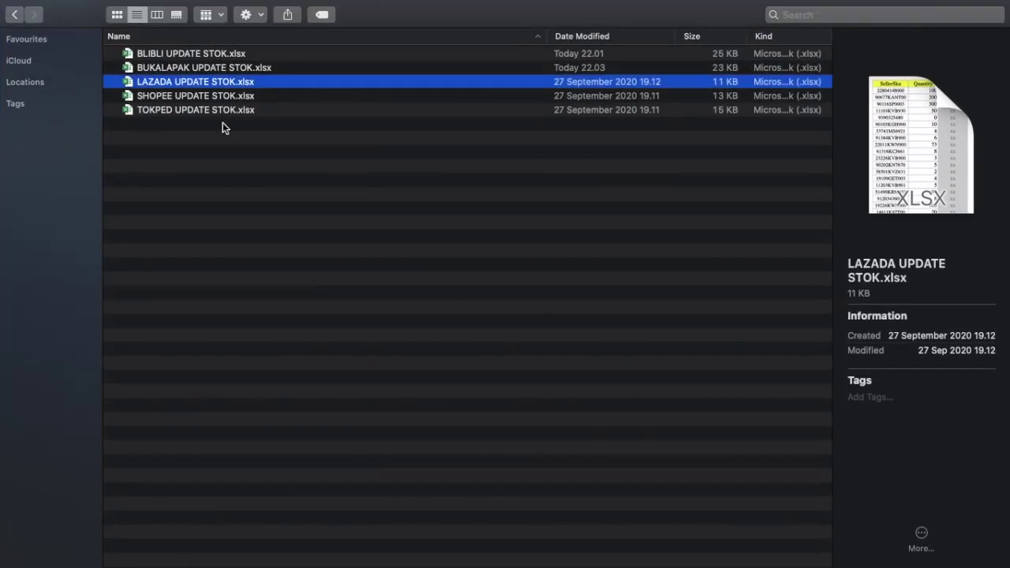
key("ctrl+Left")
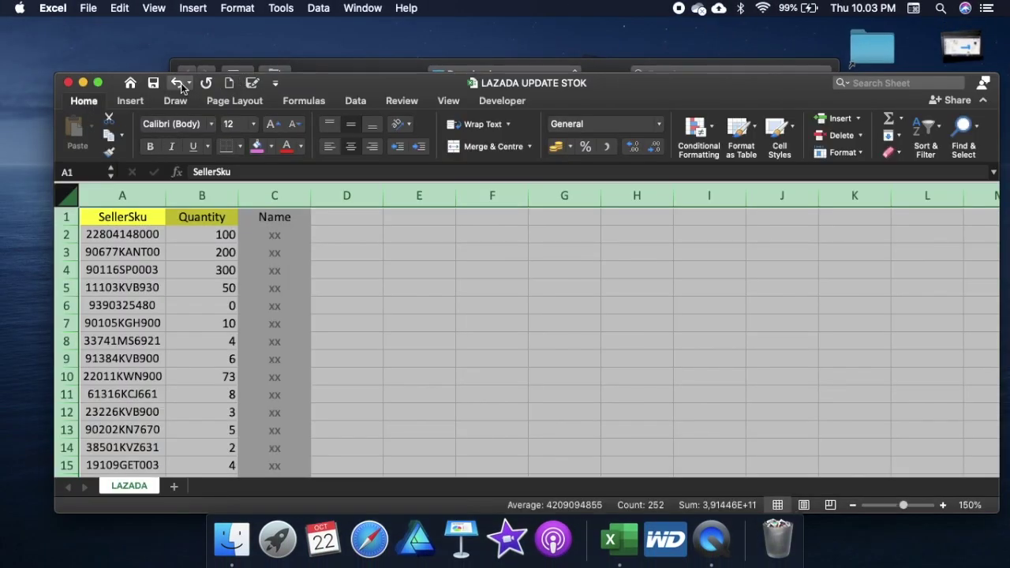
left_click(98, 82)
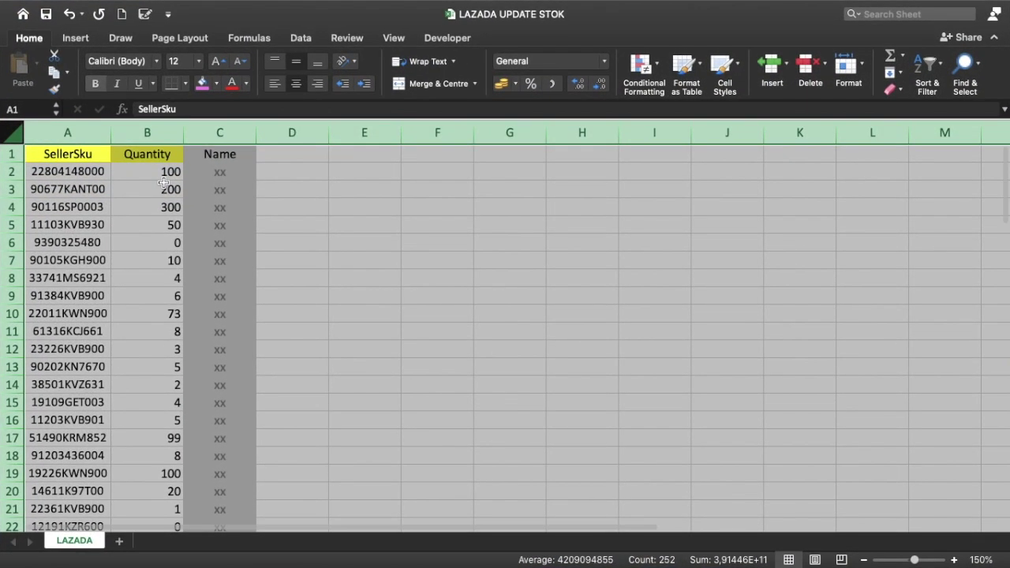
left_click(164, 186)
left_click(160, 171)
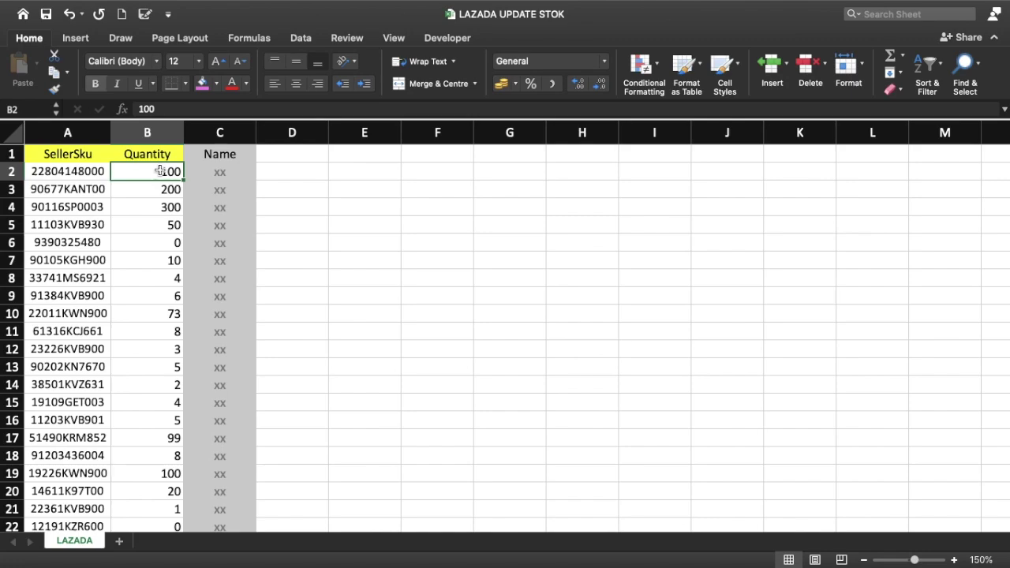
left_click(159, 128)
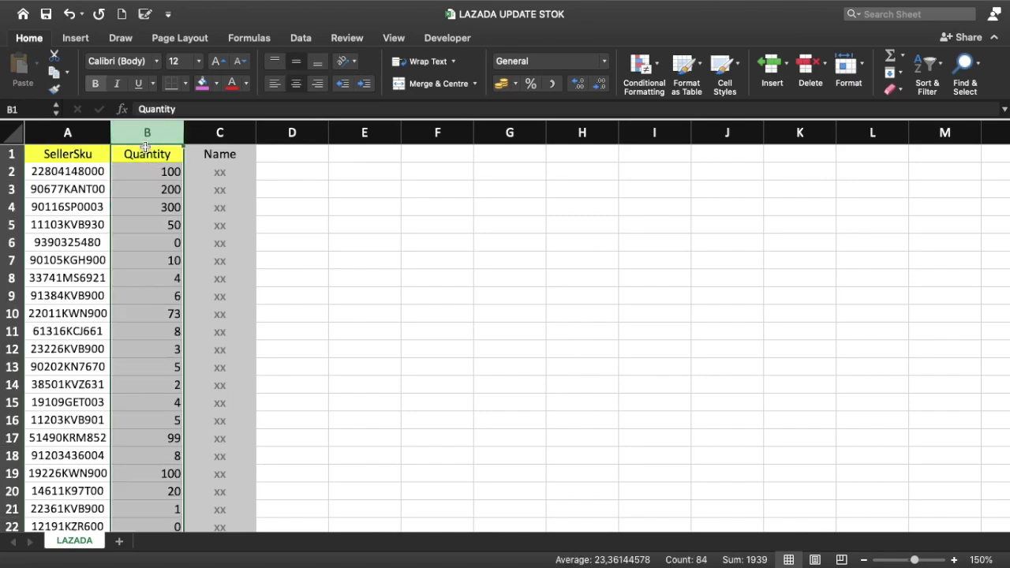
left_click(159, 172)
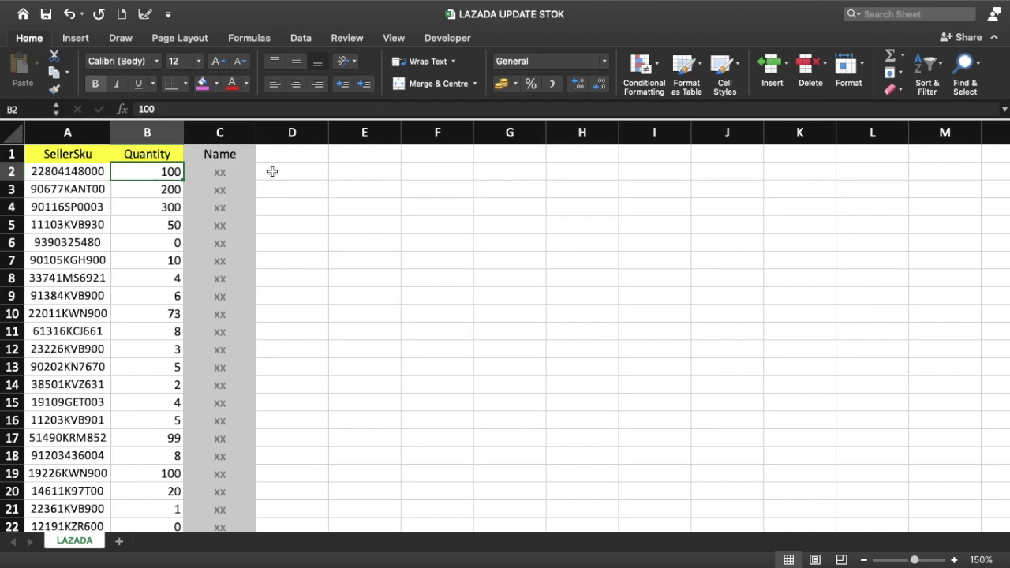
left_click(289, 174)
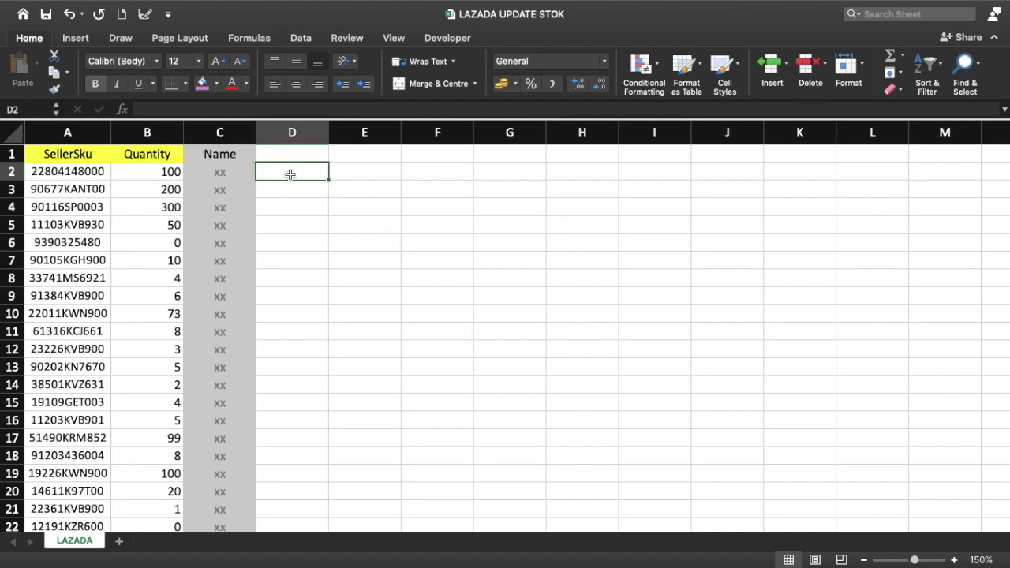
left_click(13, 131)
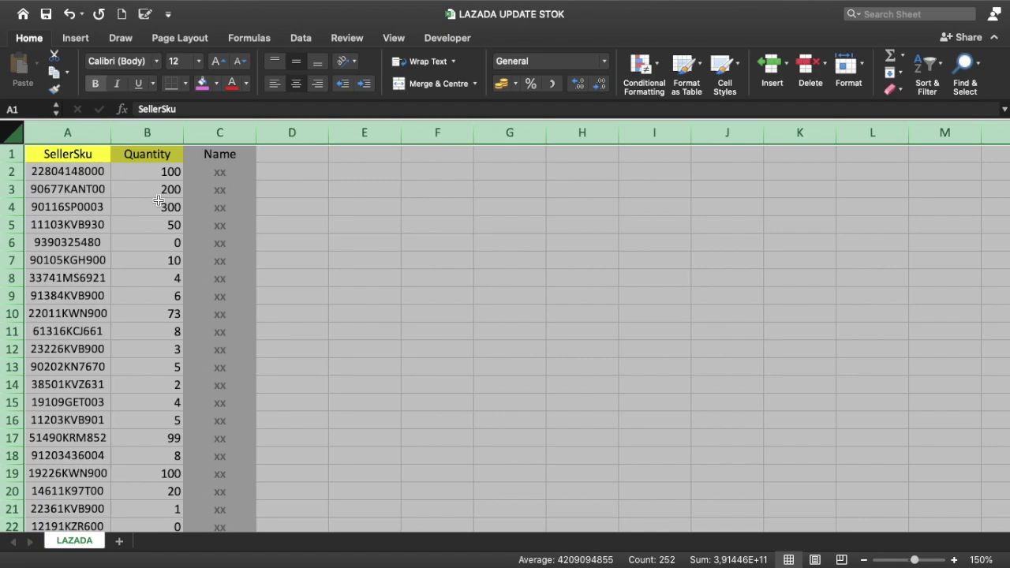
left_click(48, 132)
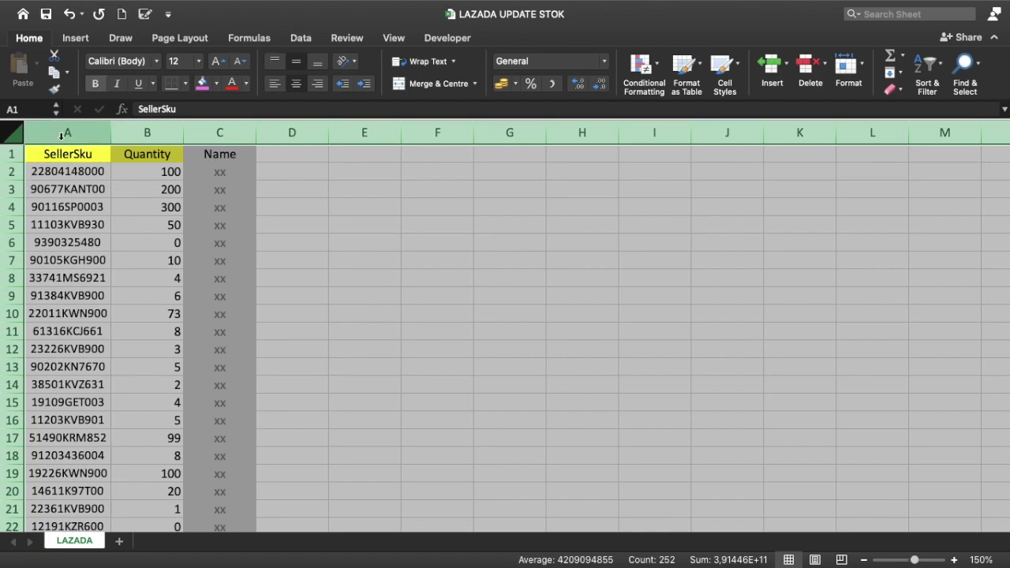
left_click(144, 130)
left_click(223, 130)
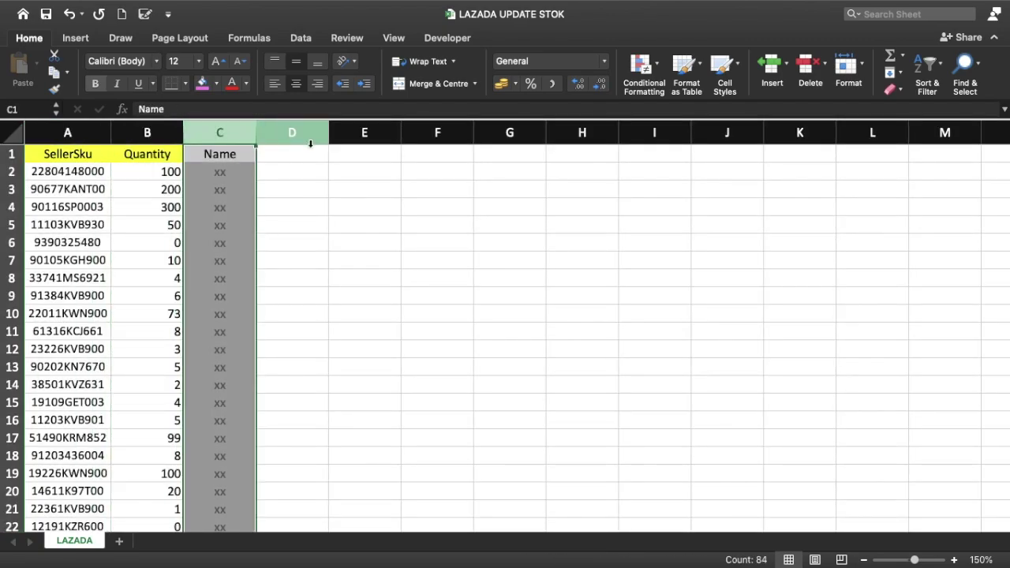
left_click(321, 174)
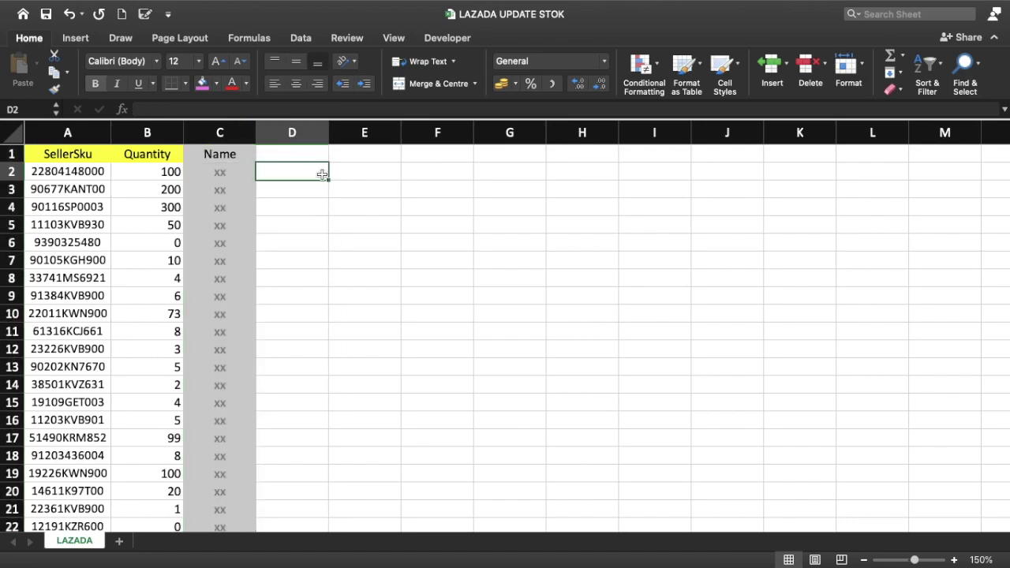
left_click(323, 148)
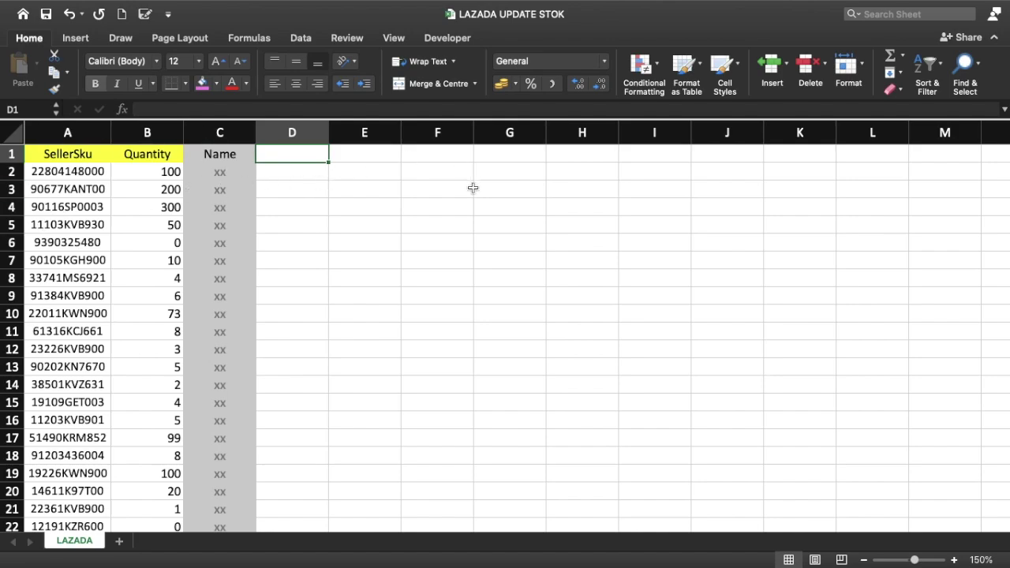
Step: Add a bold RUMUS header in D1
type("RUMUS")
key("Return")
key("Up")
key("super+b")
key("Down")
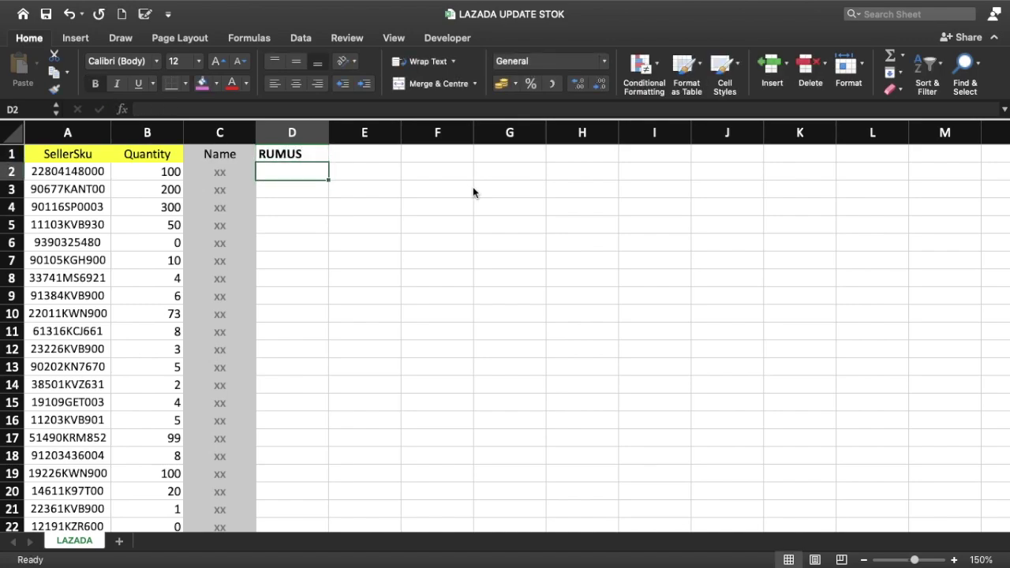
Step: In D2 enter =VLOOKUP(A2;MASTER!$B$7:$Q$10000;16;FALSE) against the master workbook
type("=V")
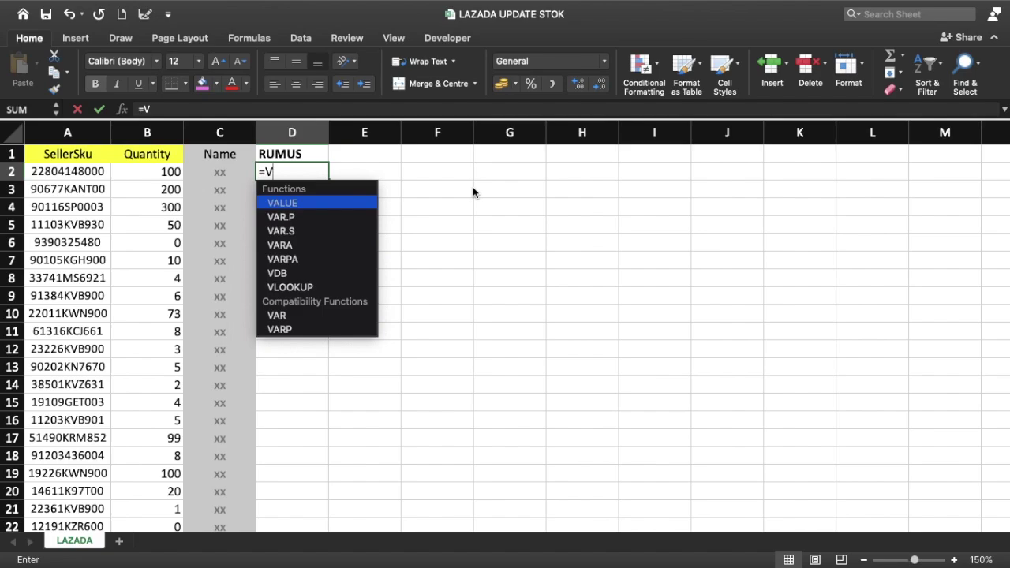
type("LOOKUP(")
left_click(91, 171)
type(";")
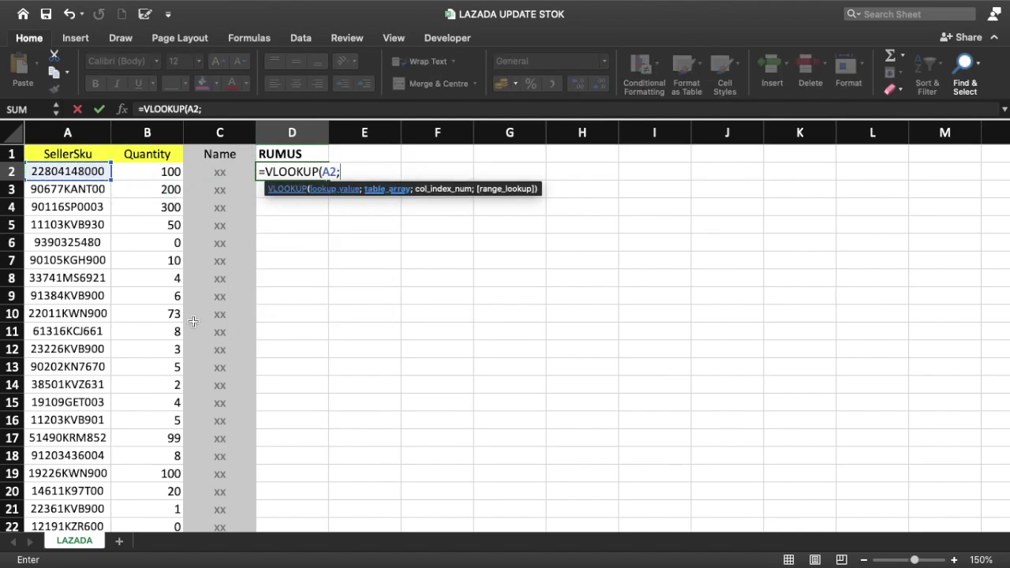
key("ctrl+Up")
left_click(636, 76)
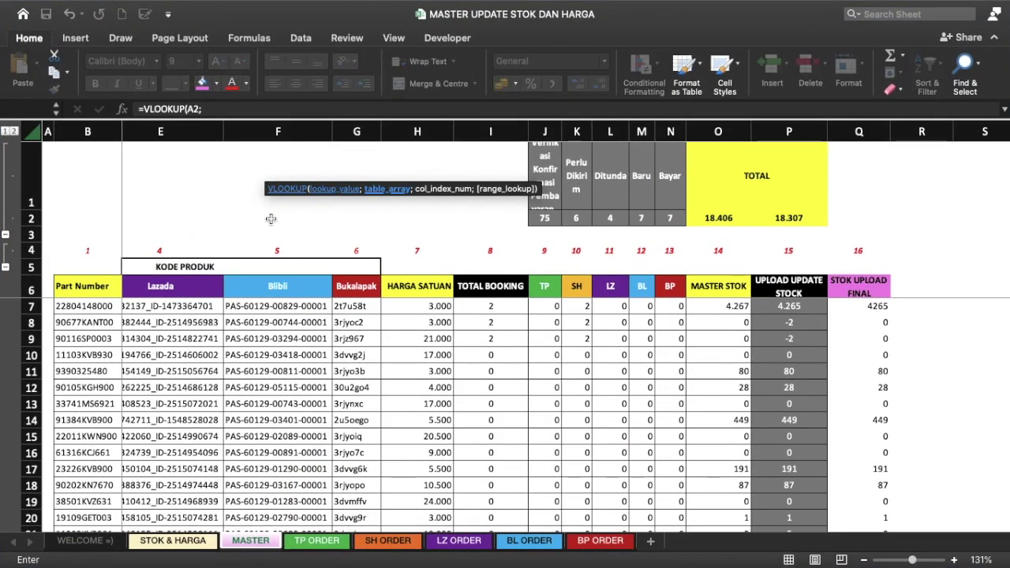
left_click(70, 305)
left_click_drag(68, 290, 876, 313)
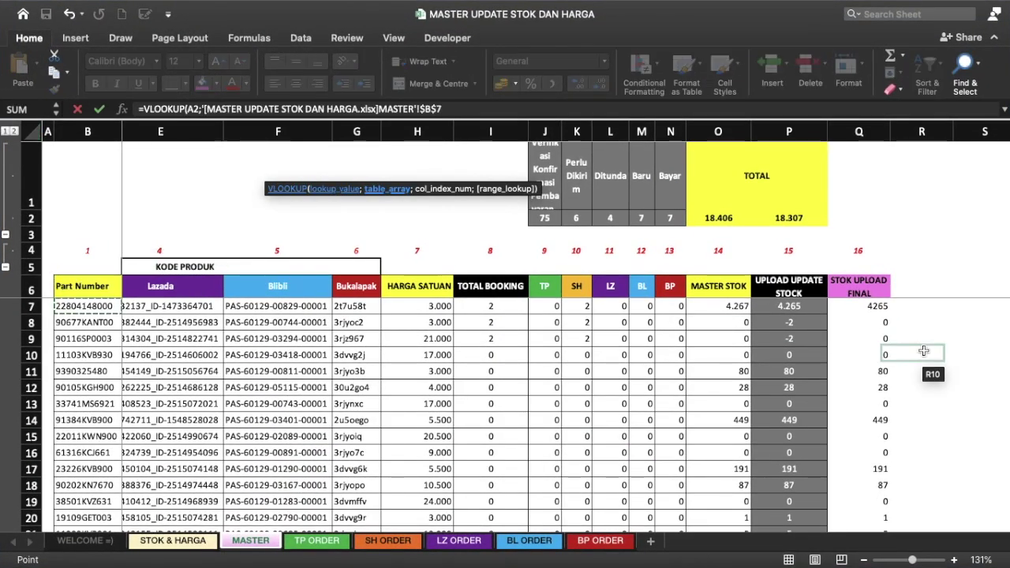
key("BackSpace")
type("10000;")
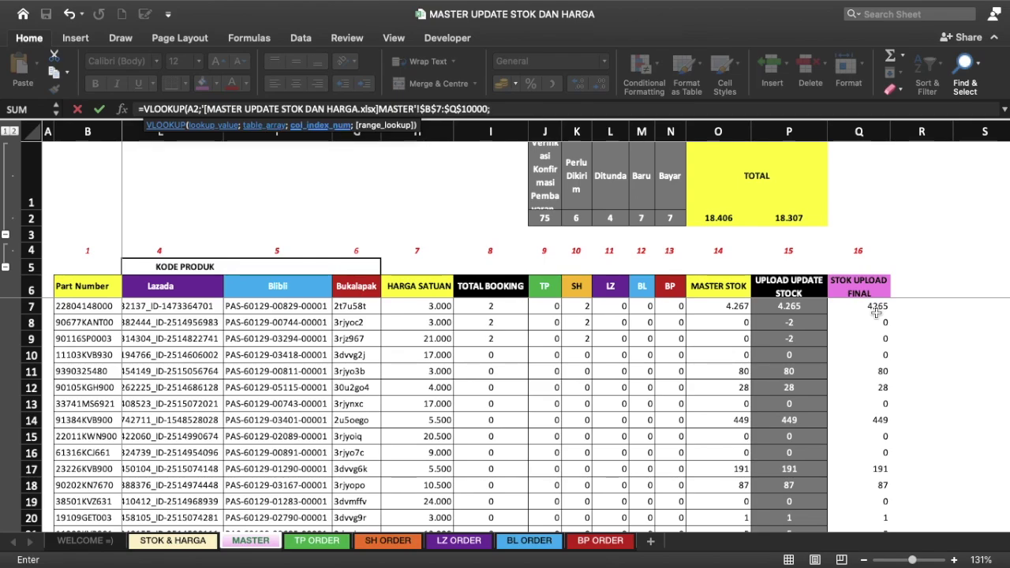
type("16;FAL")
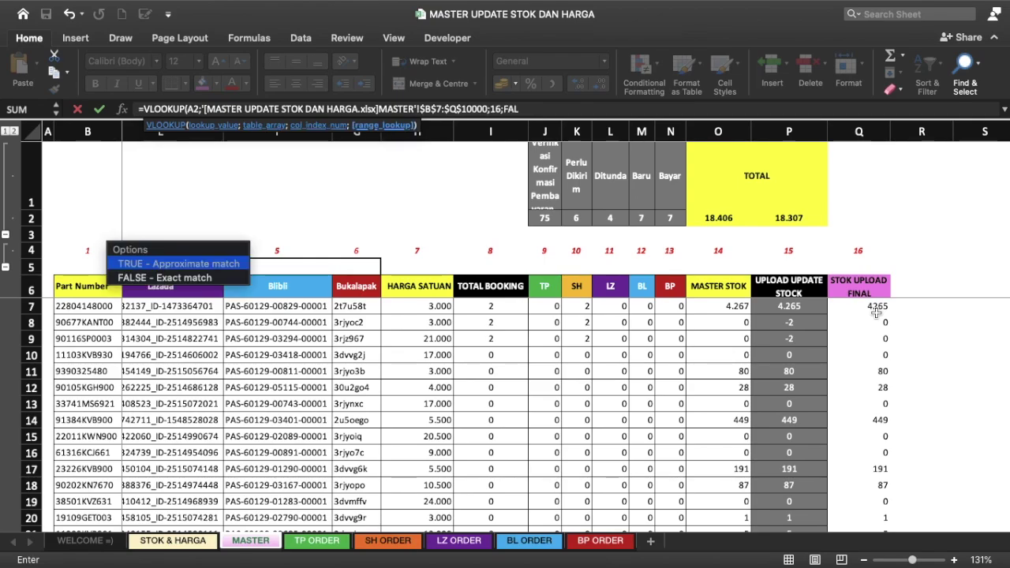
type("SE)")
key("Return")
Step: Fill the D2 VLOOKUP down the RUMUS column
key("Up")
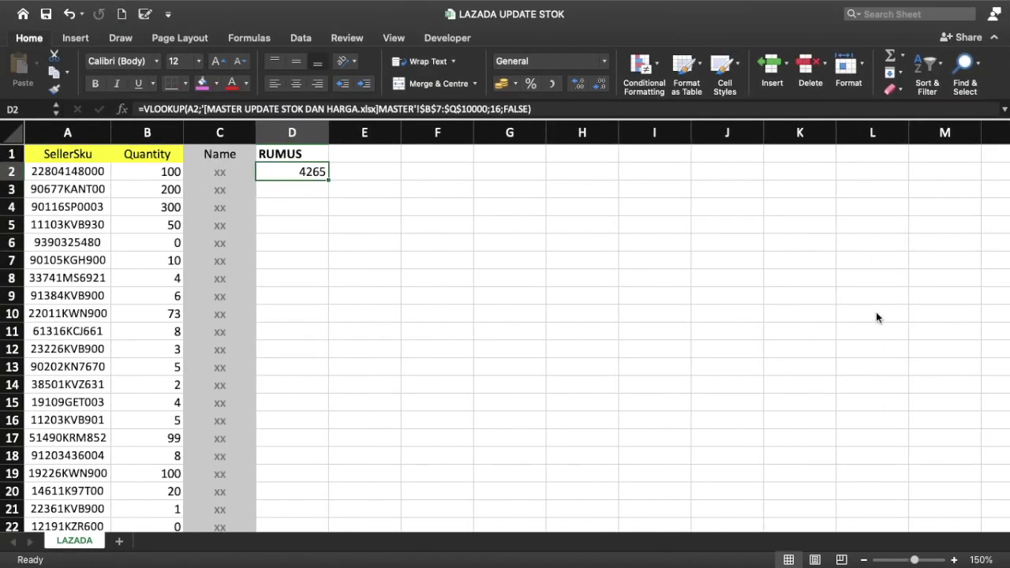
double_click(328, 180)
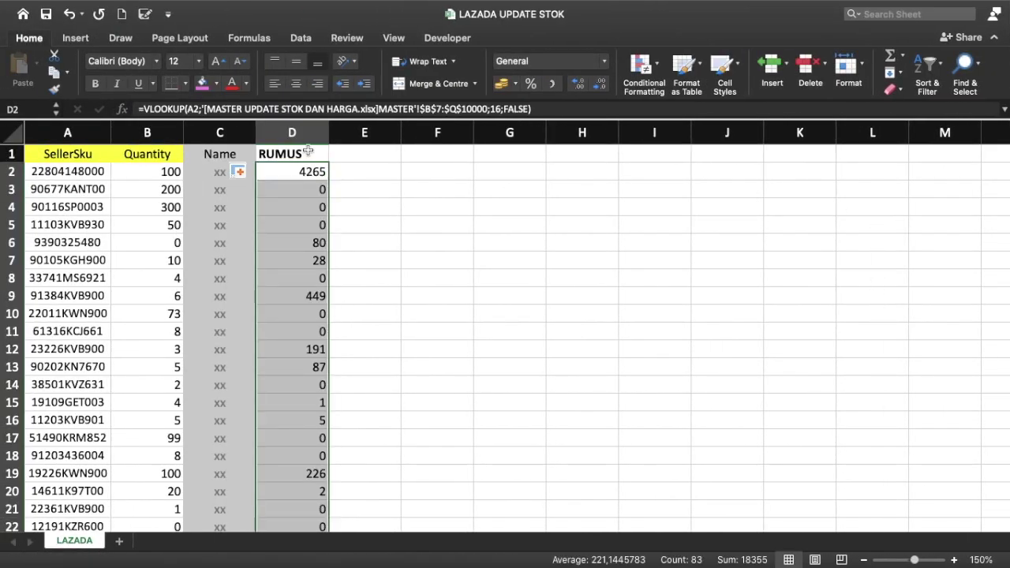
left_click(308, 152)
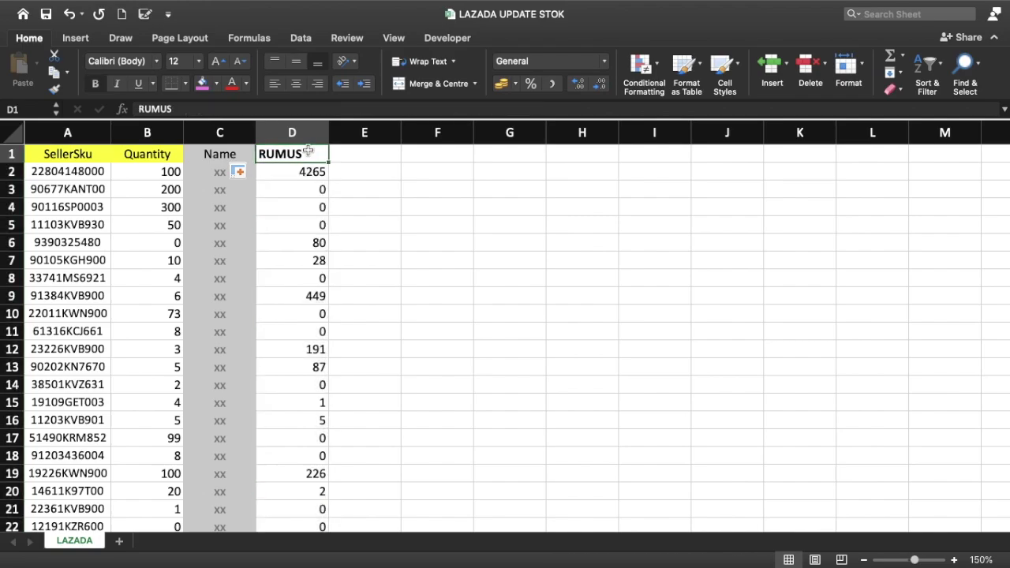
Step: Give the RUMUS column D1:D84 a purple fill
key("ctrl+shift+Down")
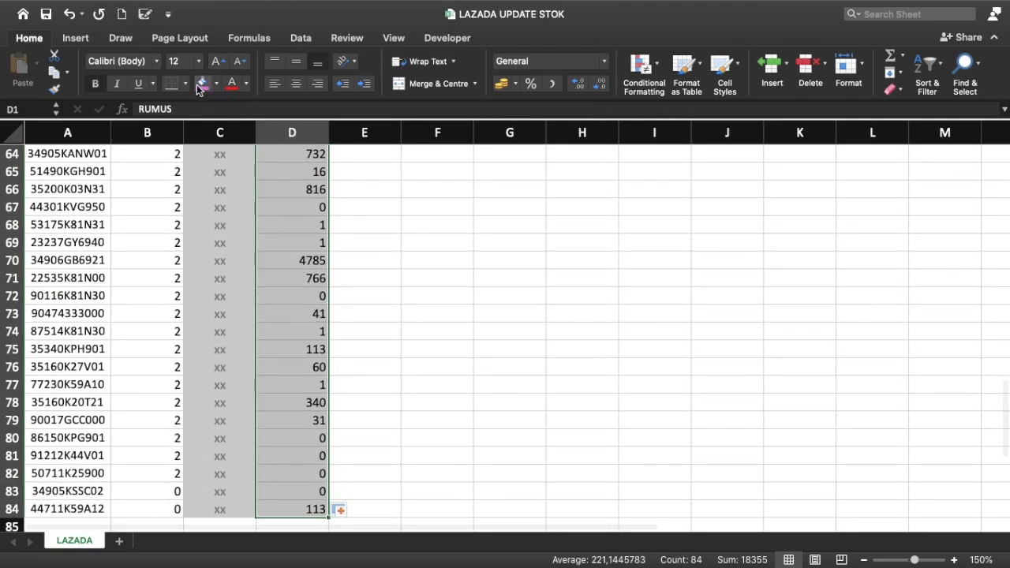
left_click(199, 88)
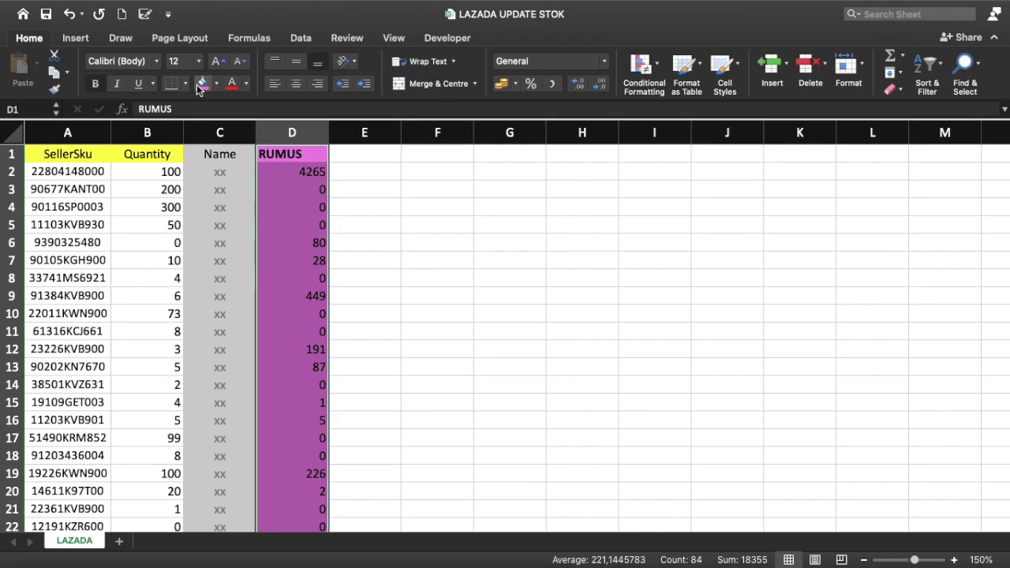
key("Left")
key("Right")
key("Down")
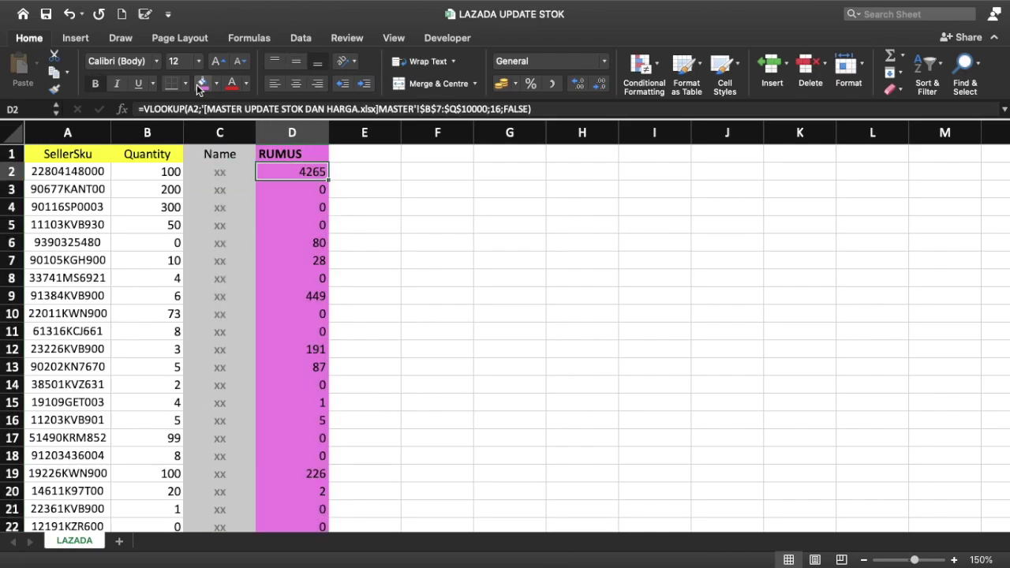
Step: Copy the looked-up stock values in D2:D84
key("ctrl+shift+Down")
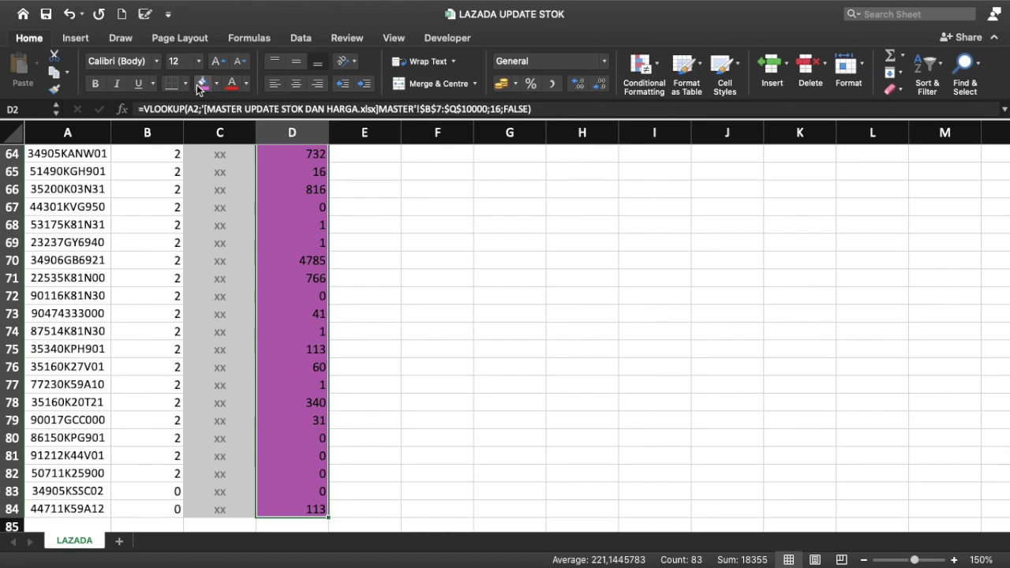
key("ctrl+c")
key("ctrl+Up")
key("Down")
key("Left")
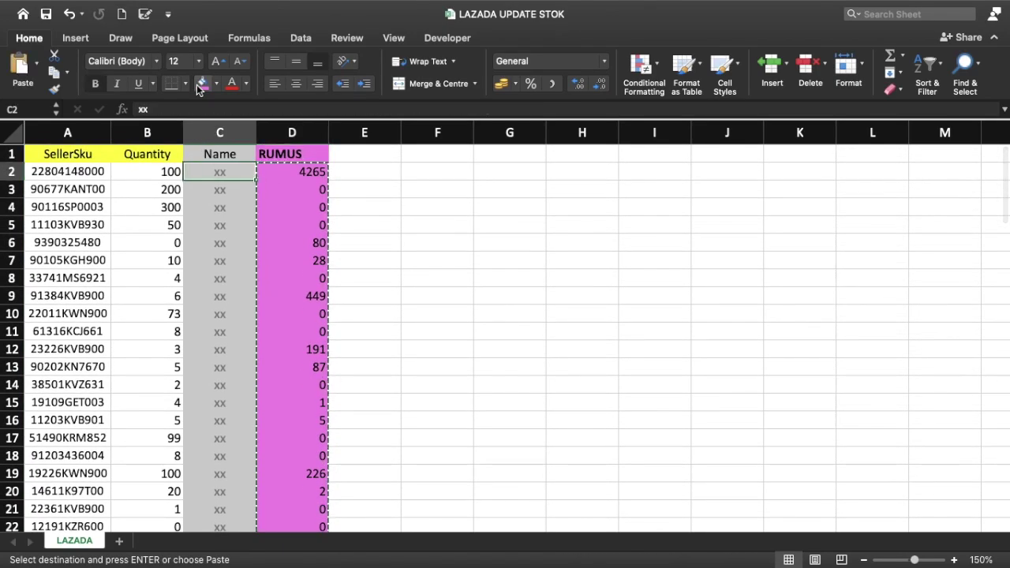
Step: Paste the copied stock into Quantity from B2 as values only (4265, 80, 449…)
key("Left")
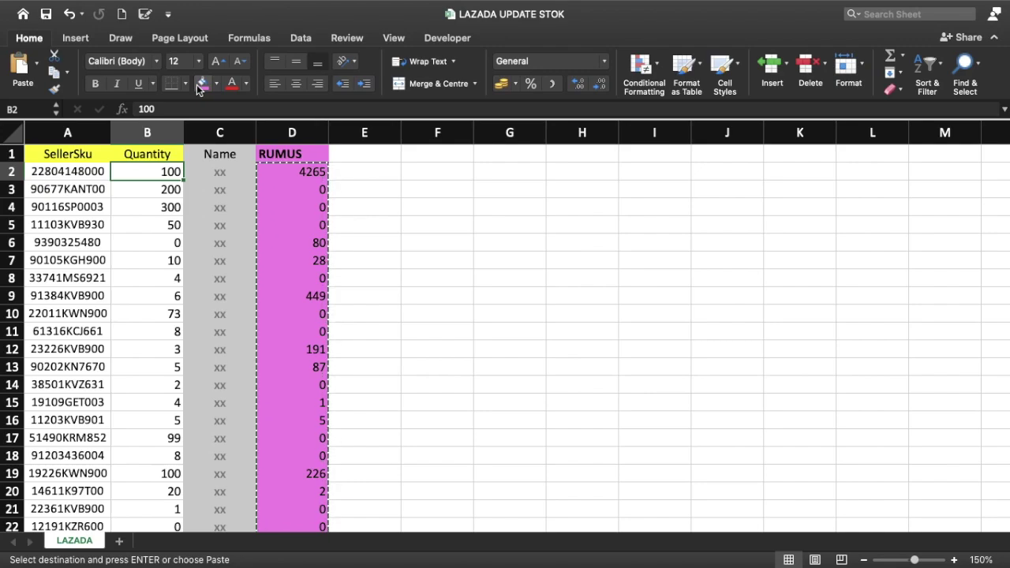
key("ctrl+super+v")
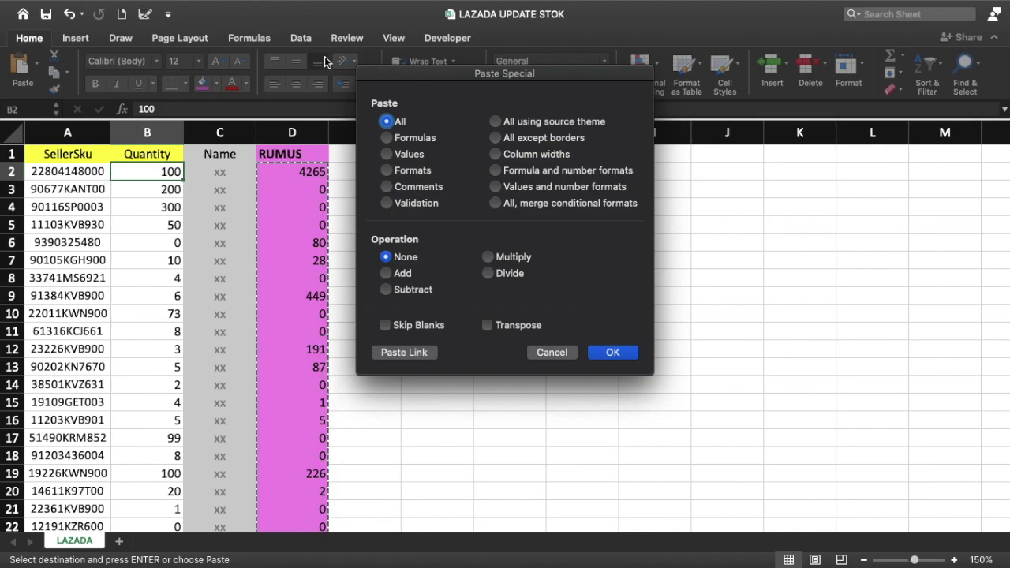
left_click(423, 160)
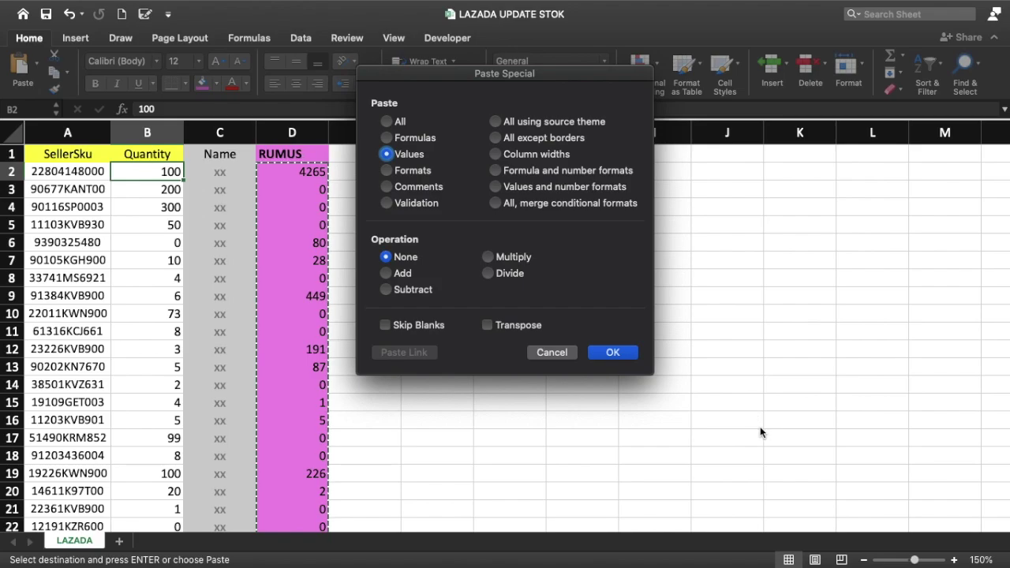
left_click(621, 354)
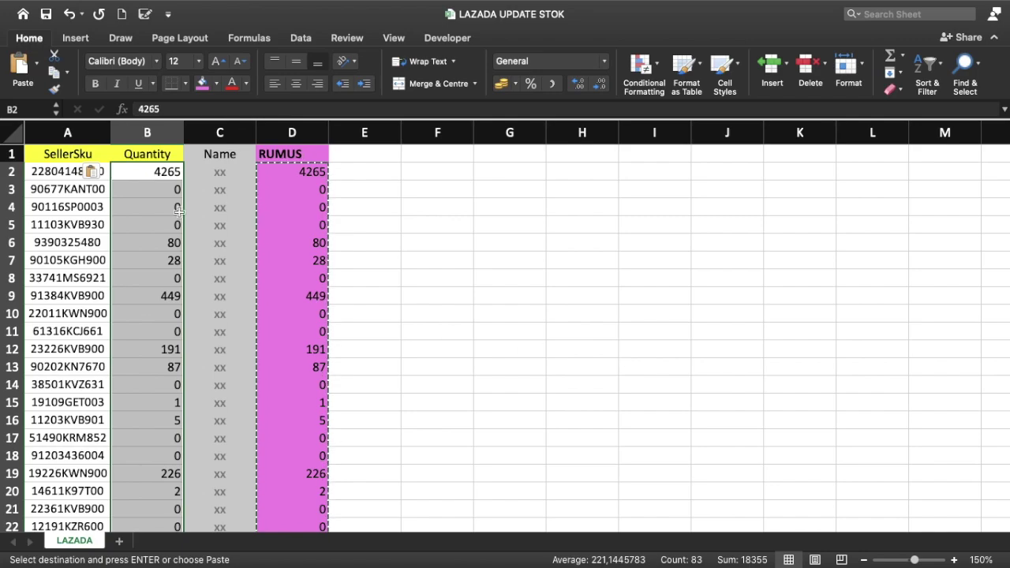
left_click(283, 193)
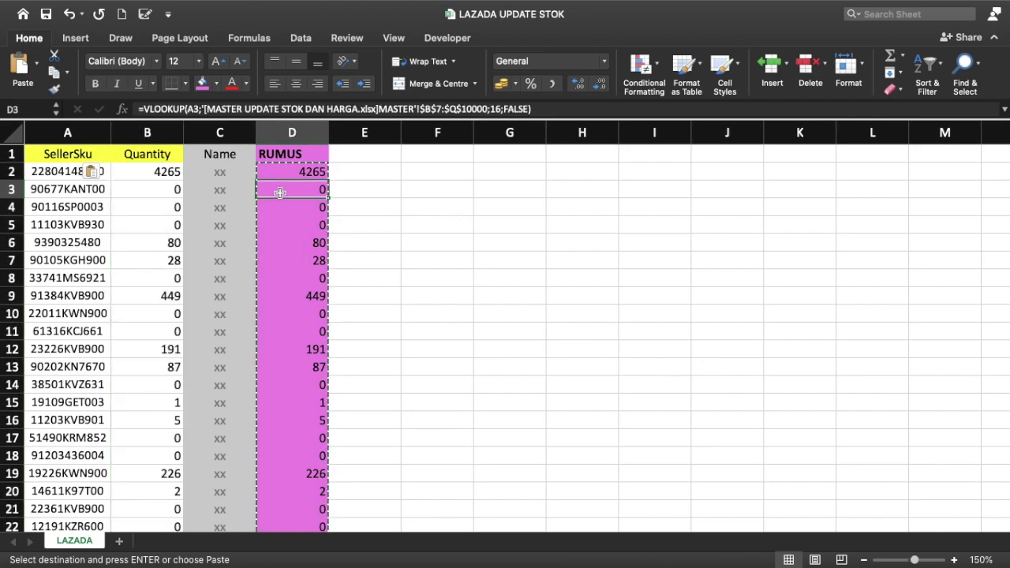
key("Escape")
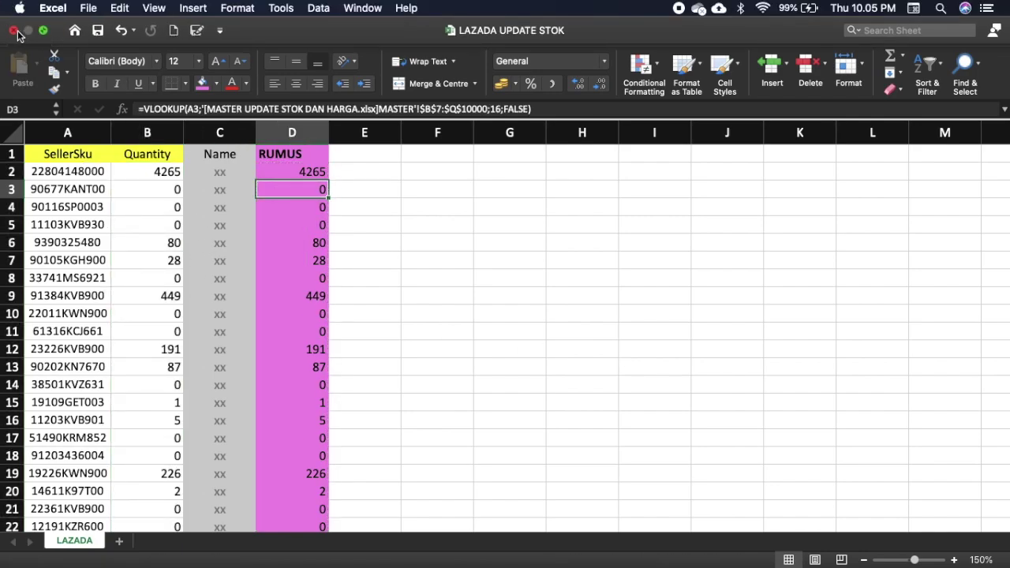
Step: Open SHOPEE UPDATE STOK.xlsx from the Finder folder and maximize its window
key("ctrl+Right")
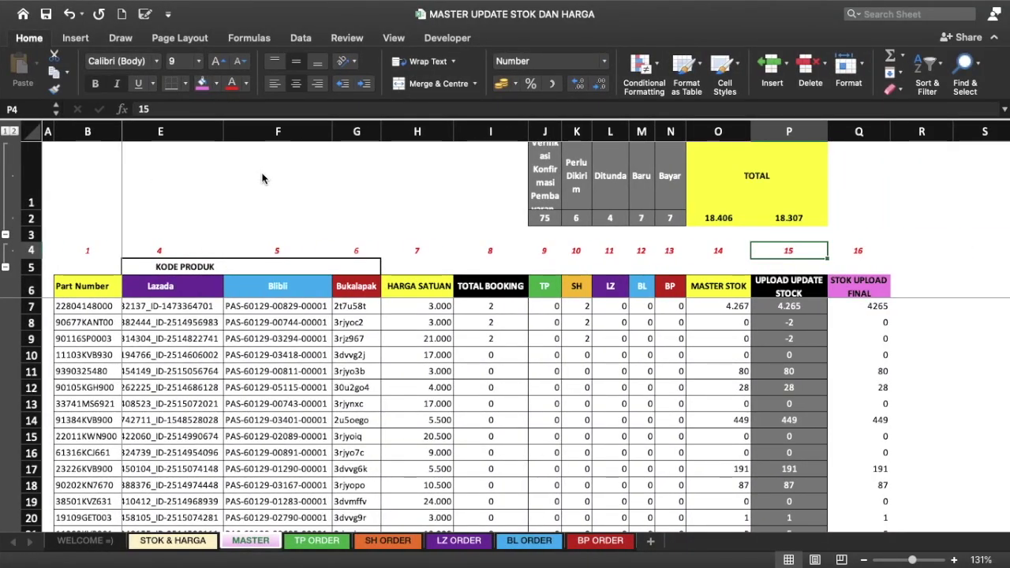
key("ctrl+Up")
left_click(432, 33)
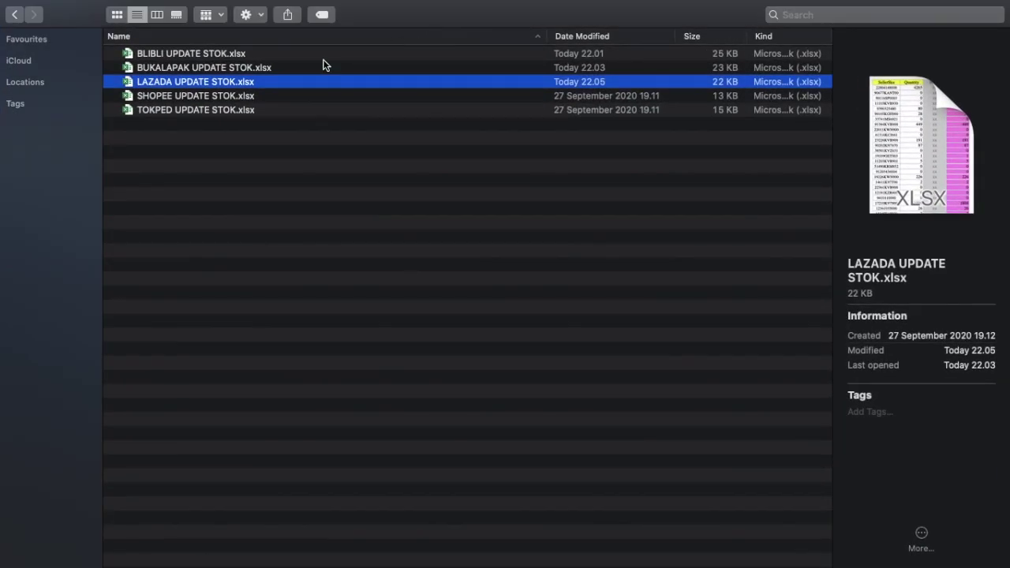
double_click(256, 97)
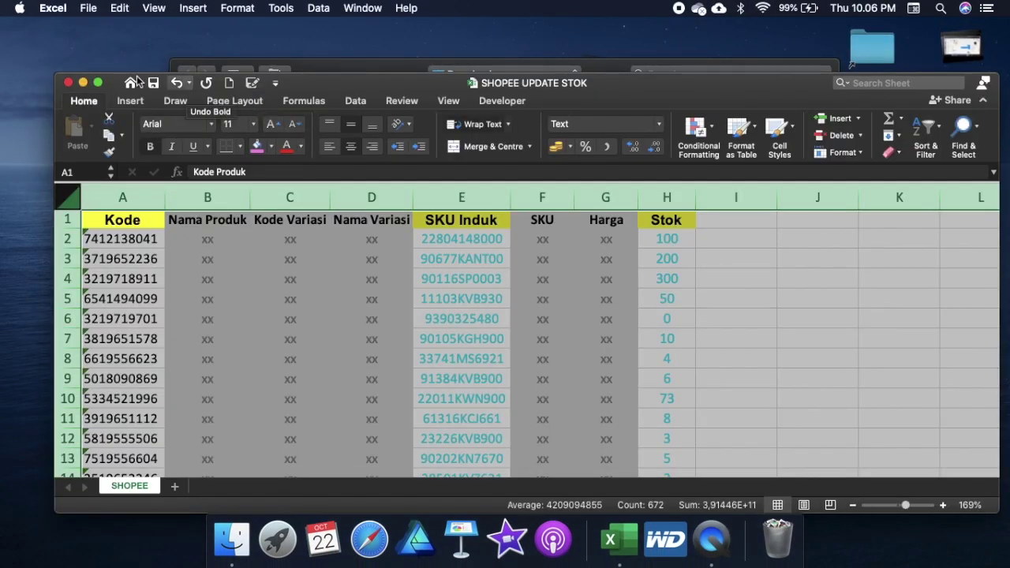
left_click(98, 83)
left_click(163, 239)
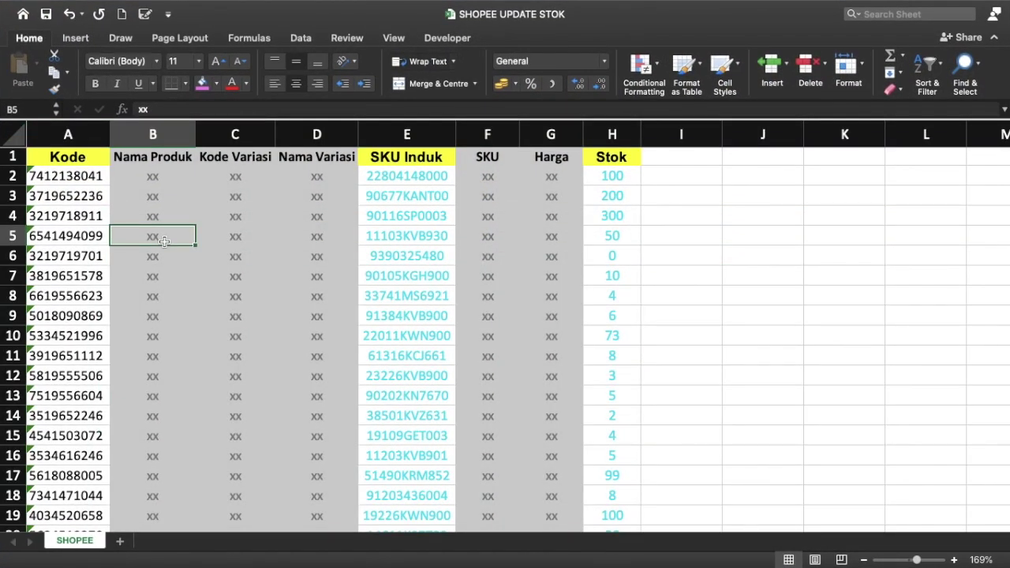
left_click(409, 194)
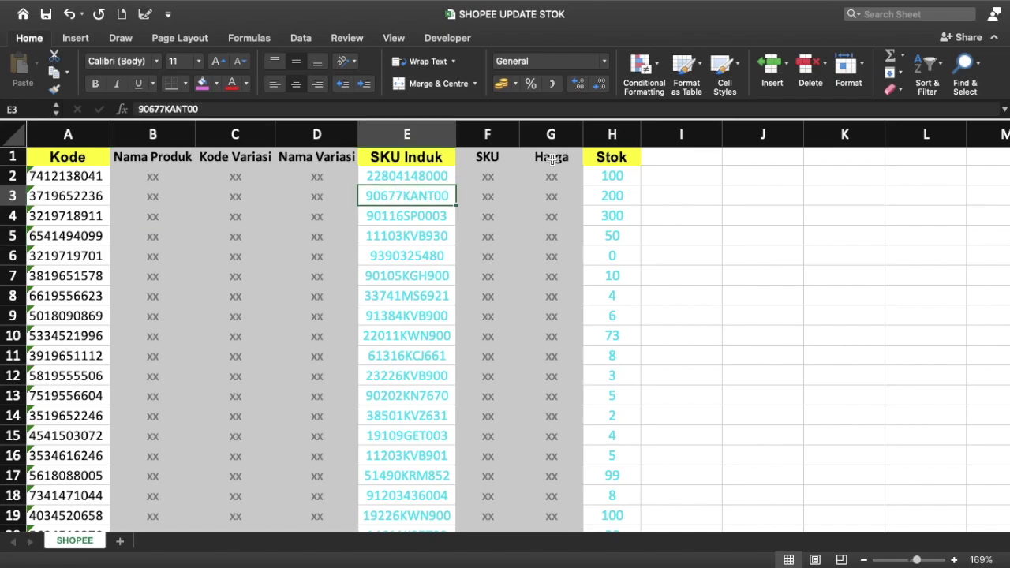
left_click(614, 175)
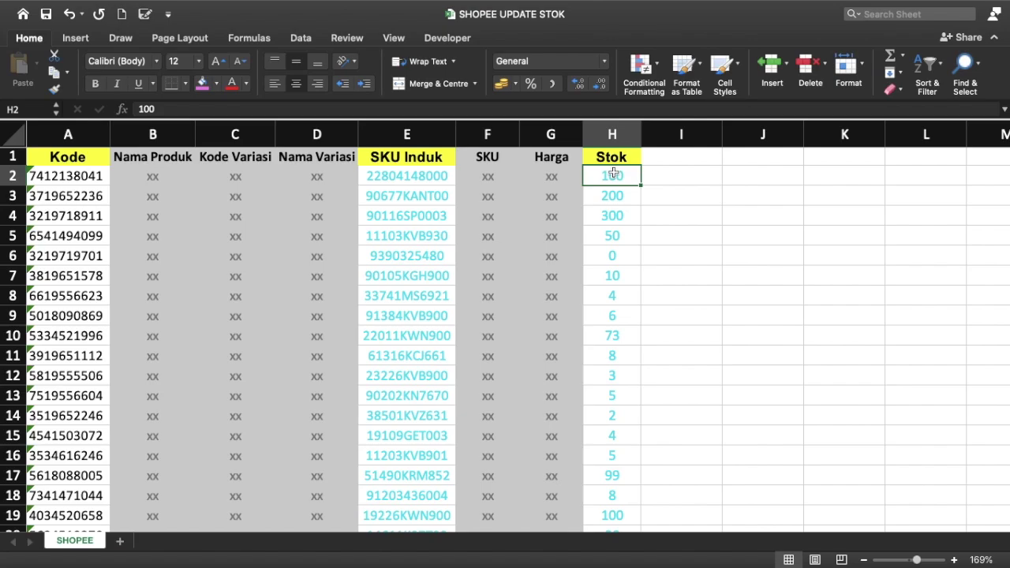
left_click(13, 138)
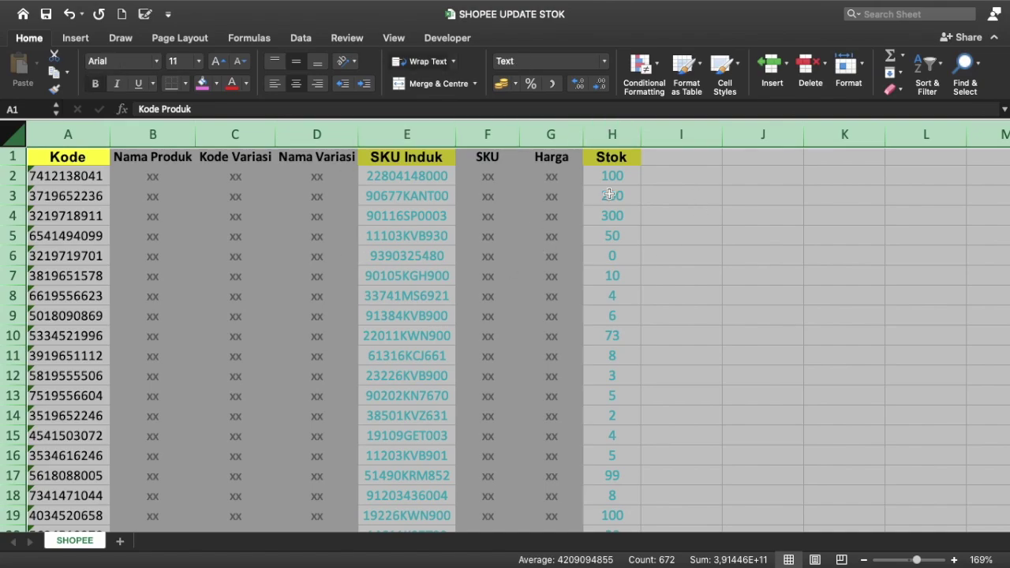
left_click(647, 162)
left_click(601, 193)
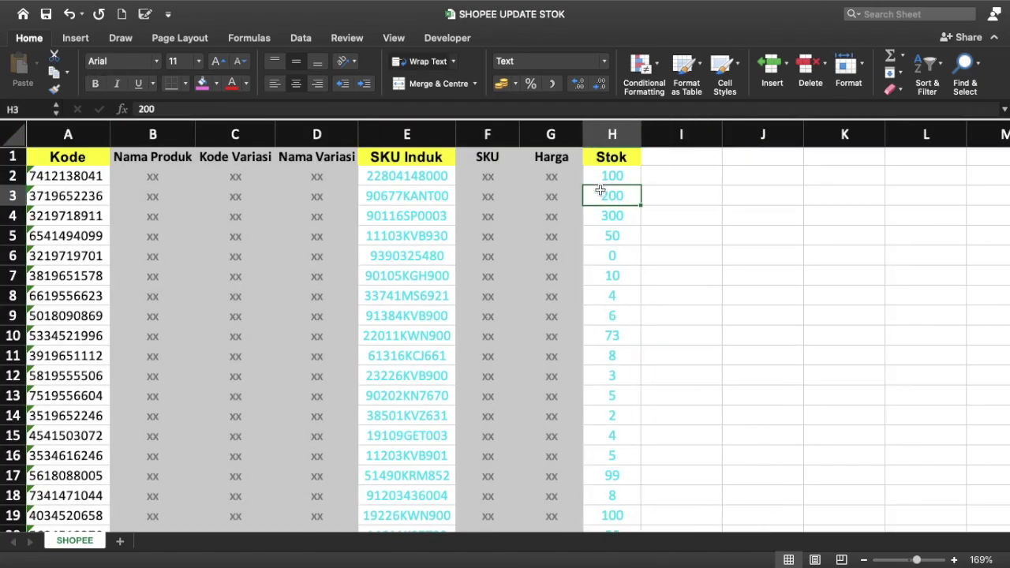
left_click(676, 181)
type("HHHH")
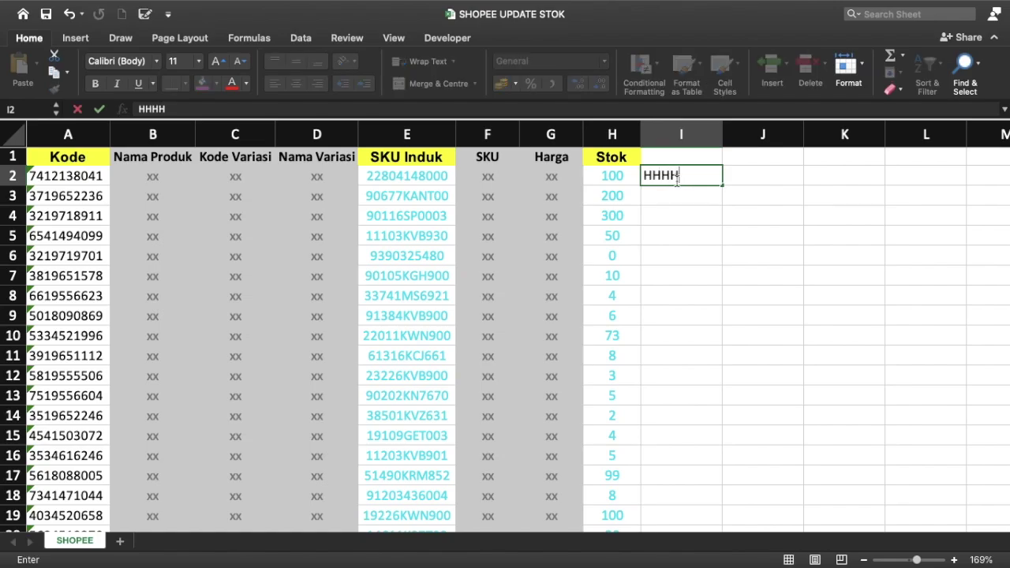
key("Escape")
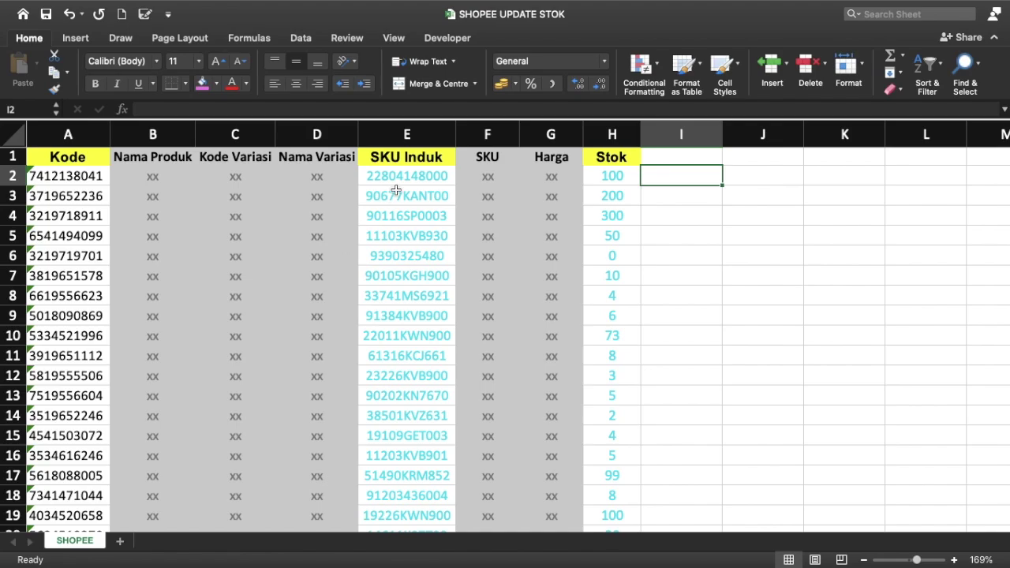
left_click(443, 181)
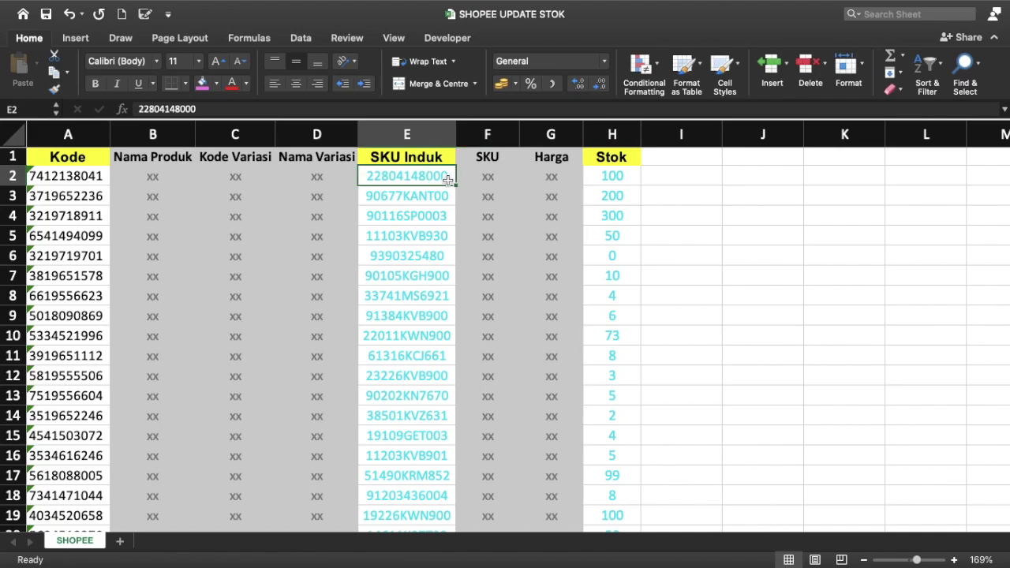
Step: Copy SHOPEE's SKU Induk column into column B of a new workbook, Book2
left_click(427, 130)
key("super+c")
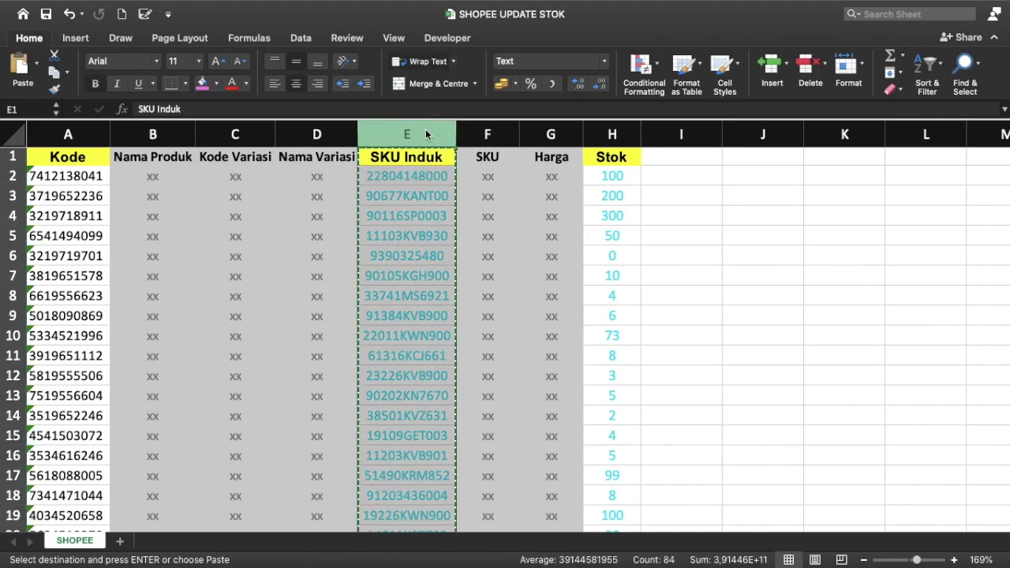
key("super+n")
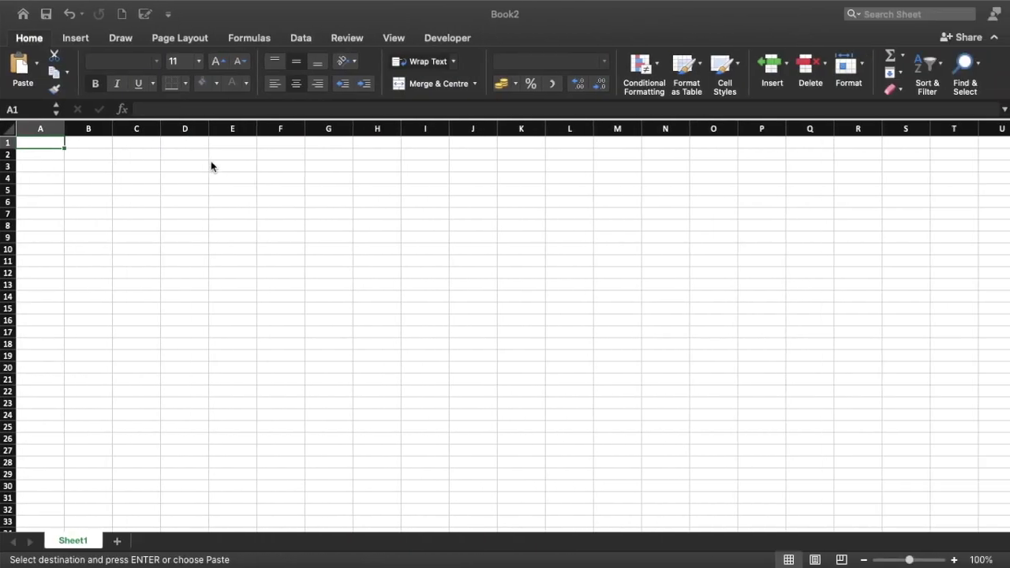
left_click(91, 128)
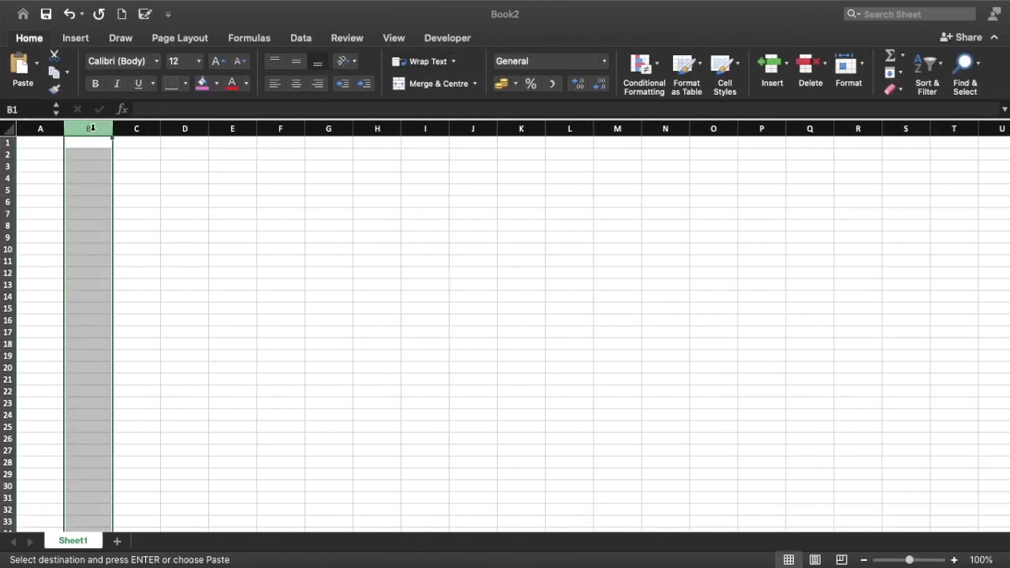
key("super+v")
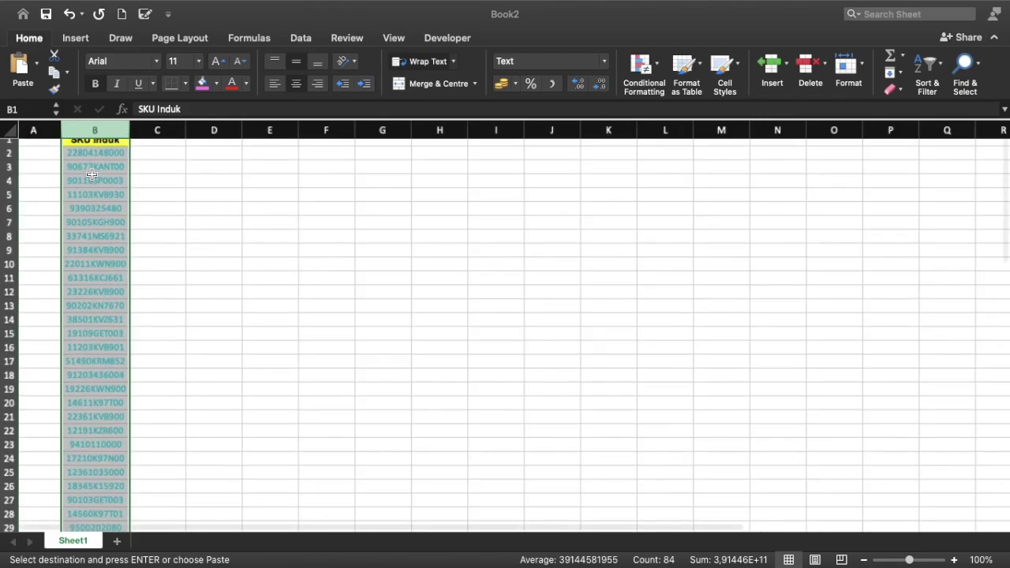
scroll(92, 174, "up", 5)
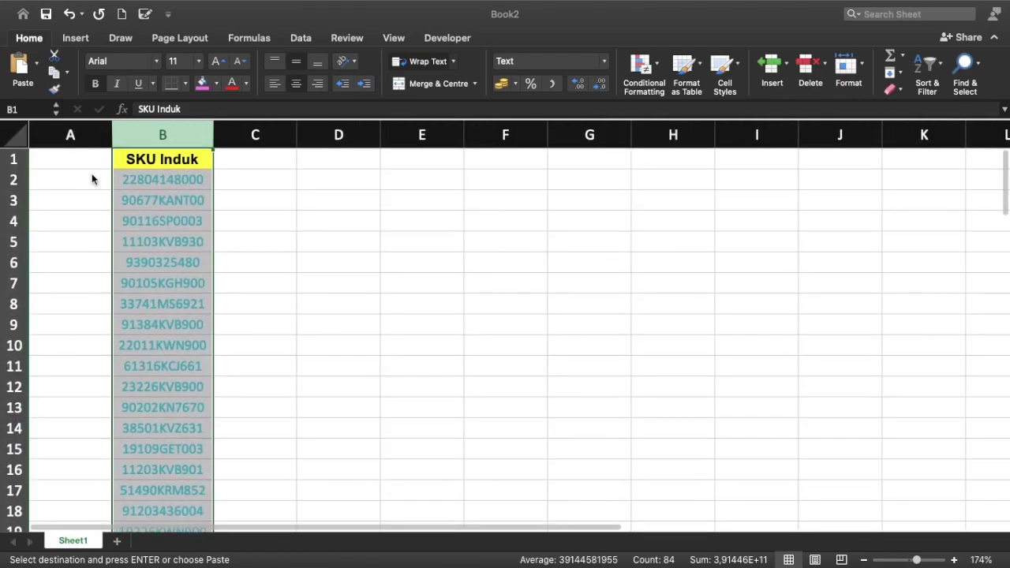
left_click(227, 187)
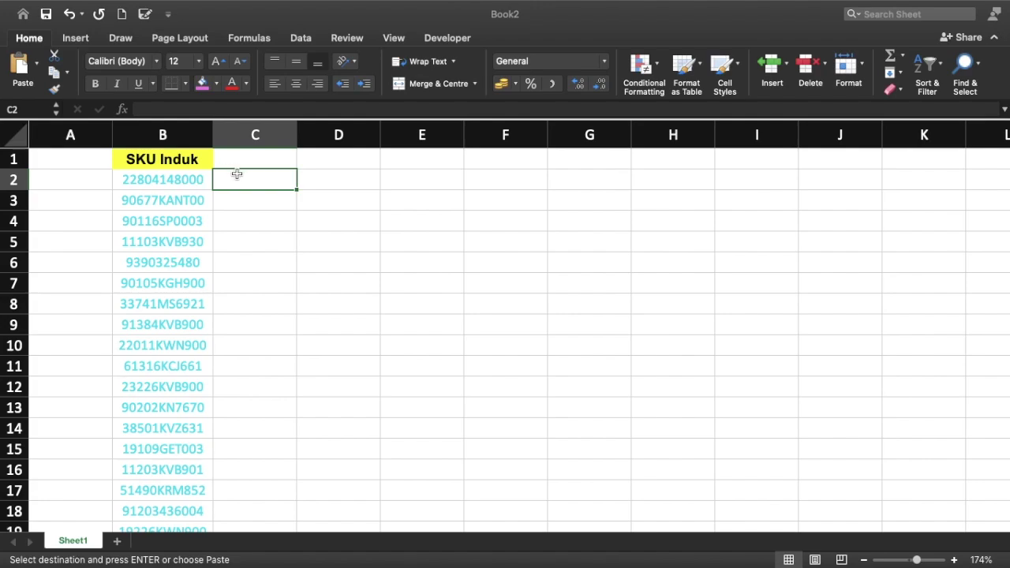
Step: Add a bold RUMUS header in C1 of Book2
left_click(280, 154)
type("RUMUS")
key("Return")
left_click(281, 157)
key("super+b")
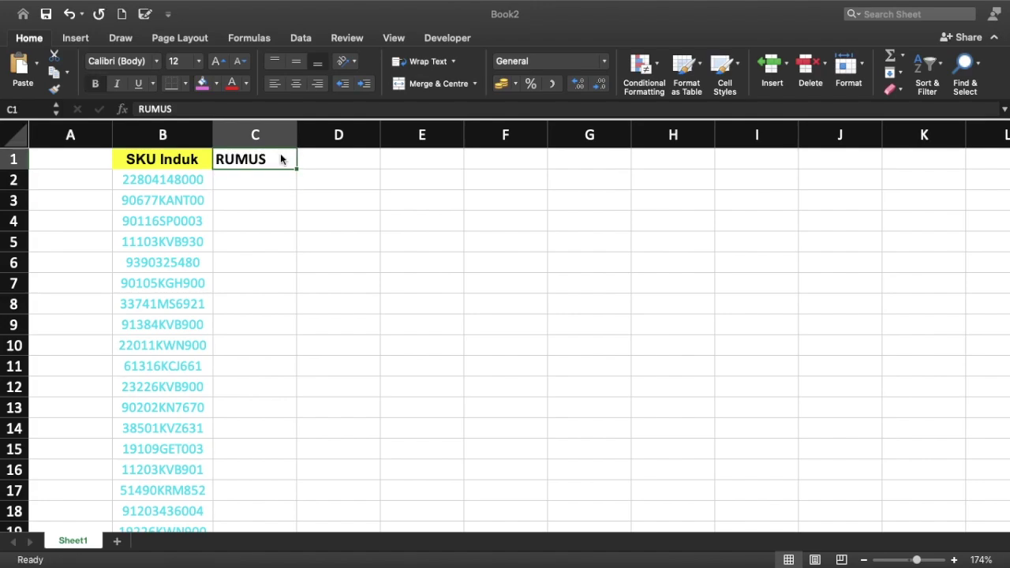
scroll(210, 284, "down", 10)
scroll(210, 284, "up", 6)
scroll(236, 245, "up", 4)
left_click(249, 183)
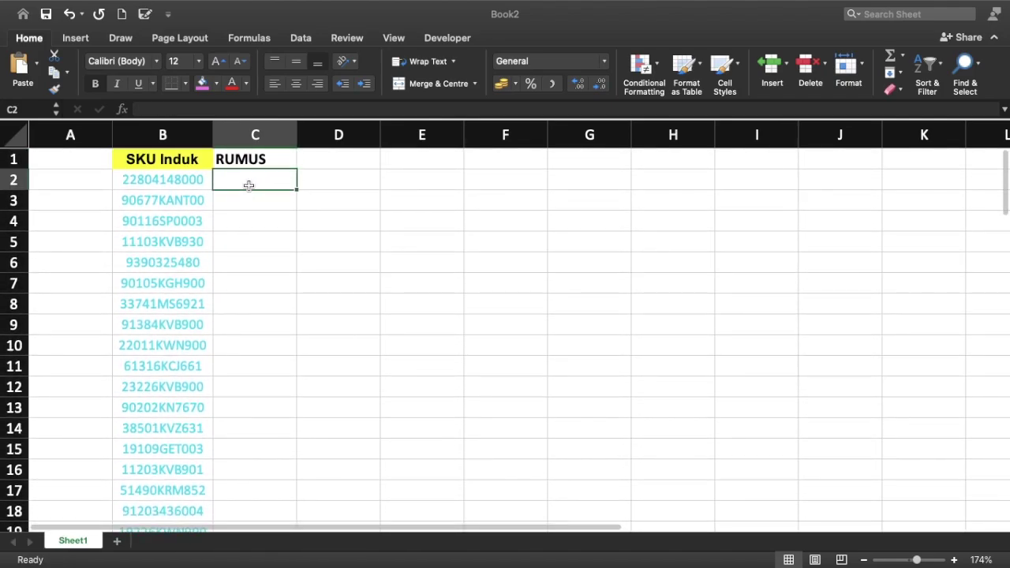
type("=VL")
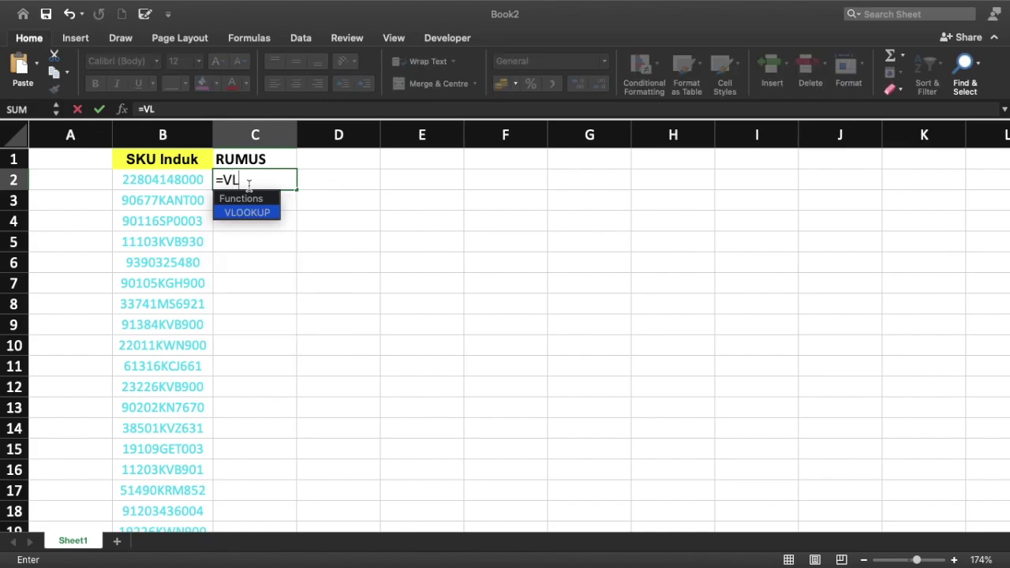
key("Escape")
key("Escape")
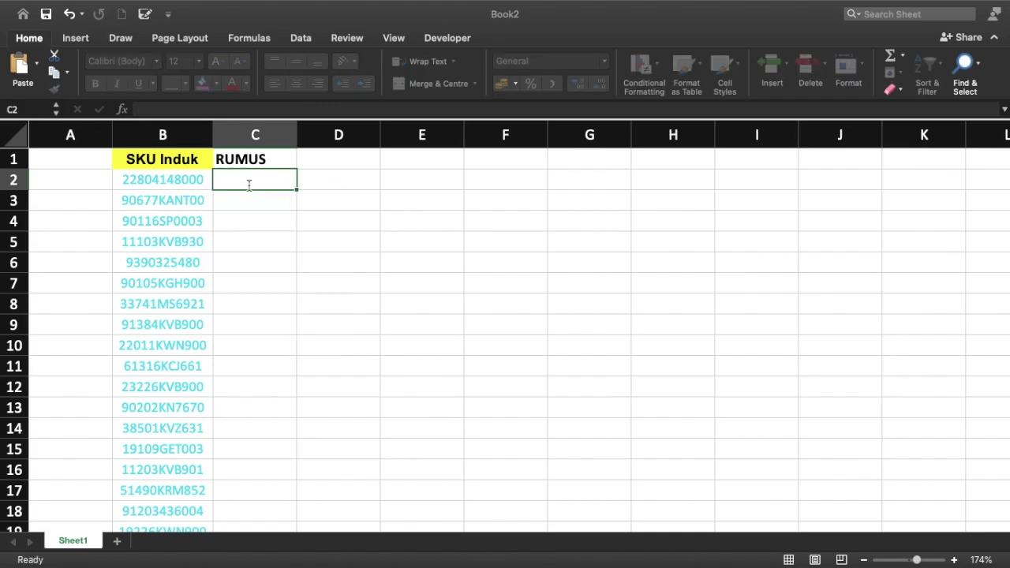
Step: Add a NO header in A1 and number rows 1, 2… down all SKU rows
key("Up")
type("NO")
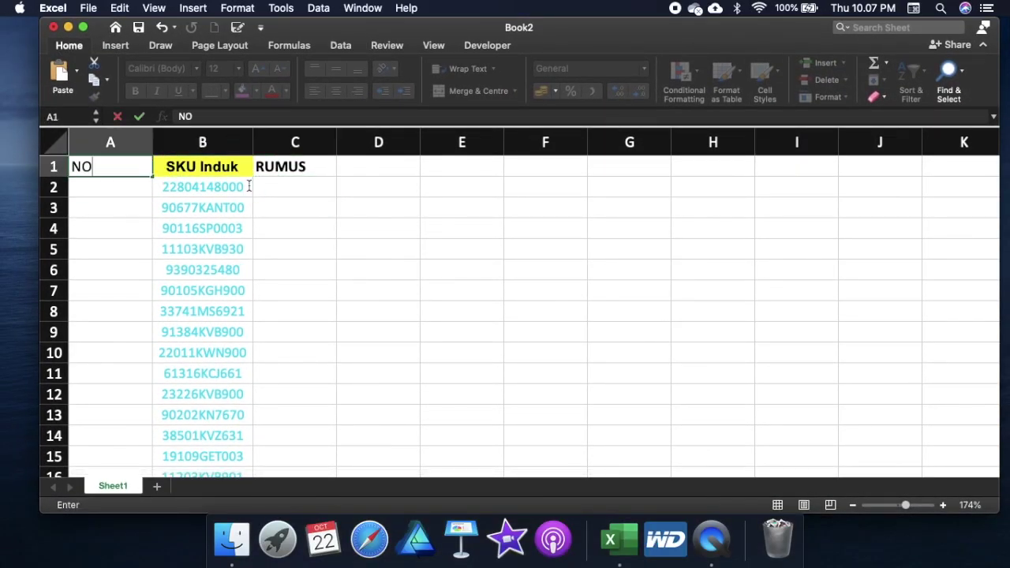
key("Return")
key("Up")
key("Down")
type("1")
key("Return")
type("2")
key("Return")
key("Up")
key("Up")
key("shift+Down")
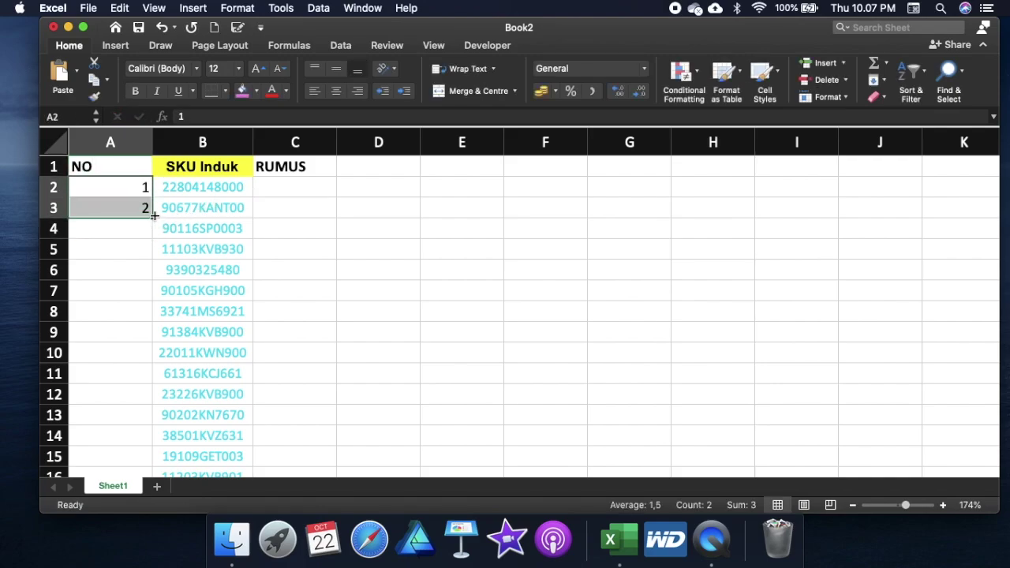
double_click(152, 217)
Step: In C2 enter a VLOOKUP of B2 into MASTER!$B$7:$Q$10000, returning 4265
left_click(295, 190)
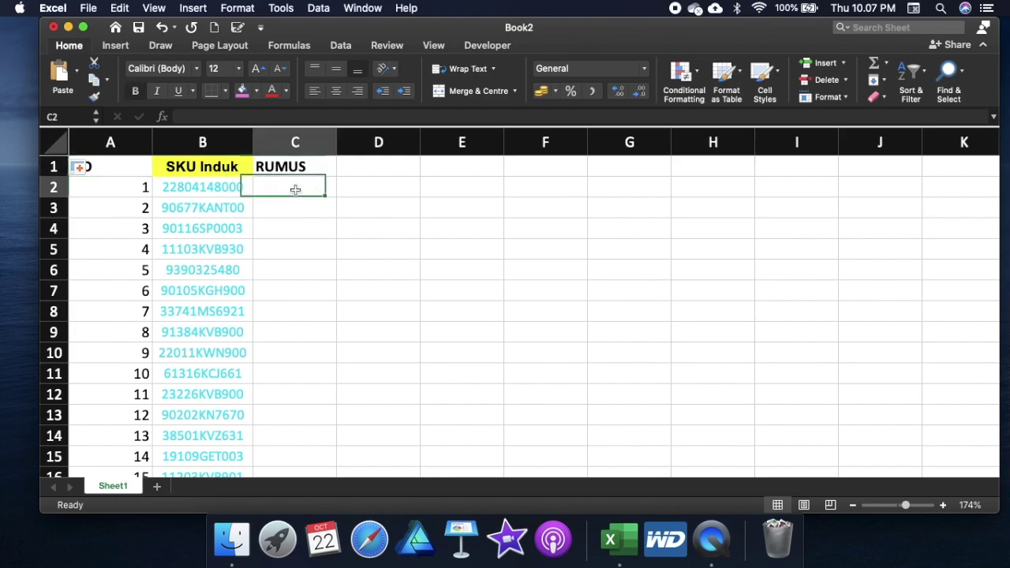
type("=VLOOKUP(")
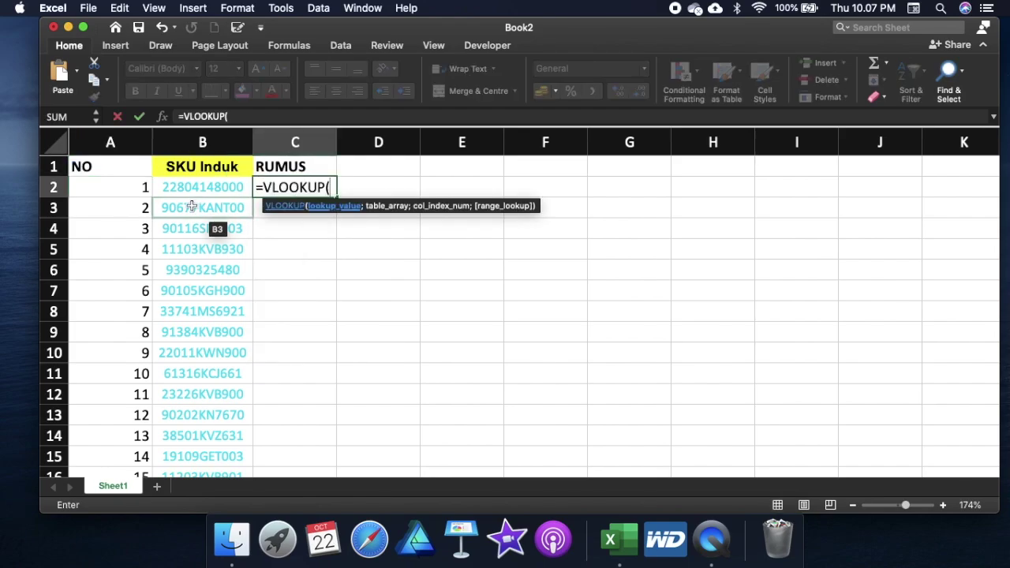
left_click(188, 187)
type(";")
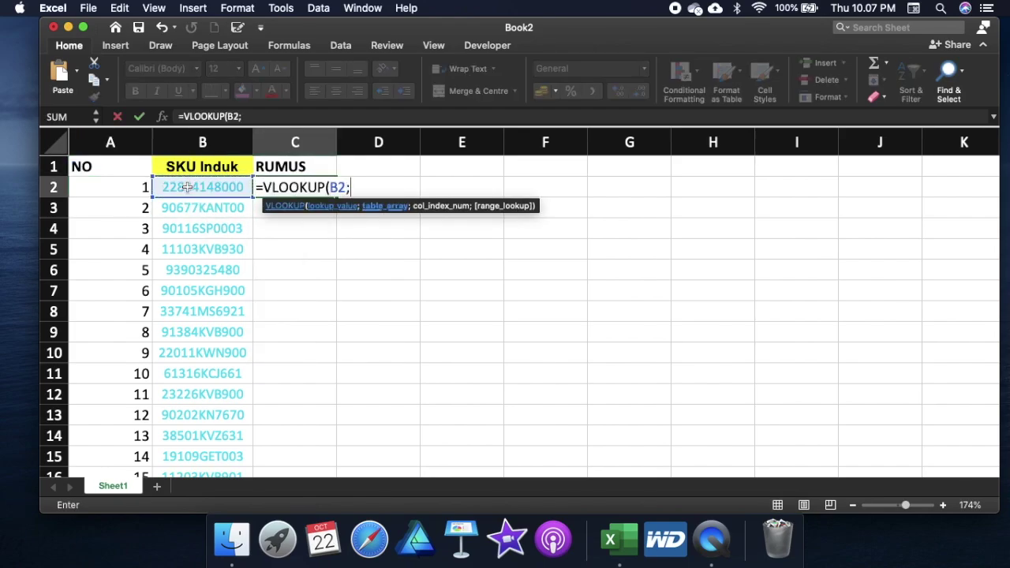
mouse_move(475, 15)
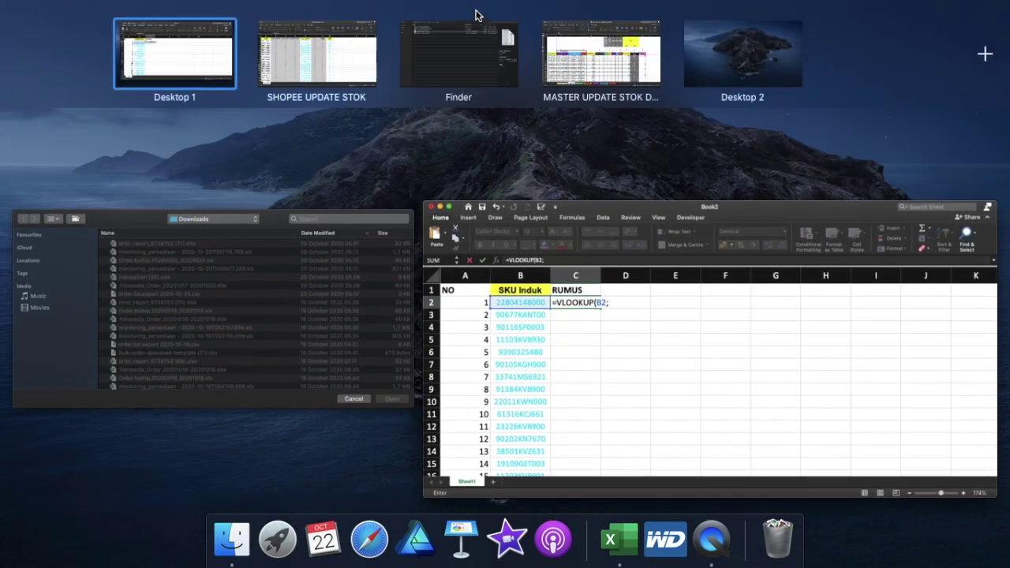
left_click(587, 66)
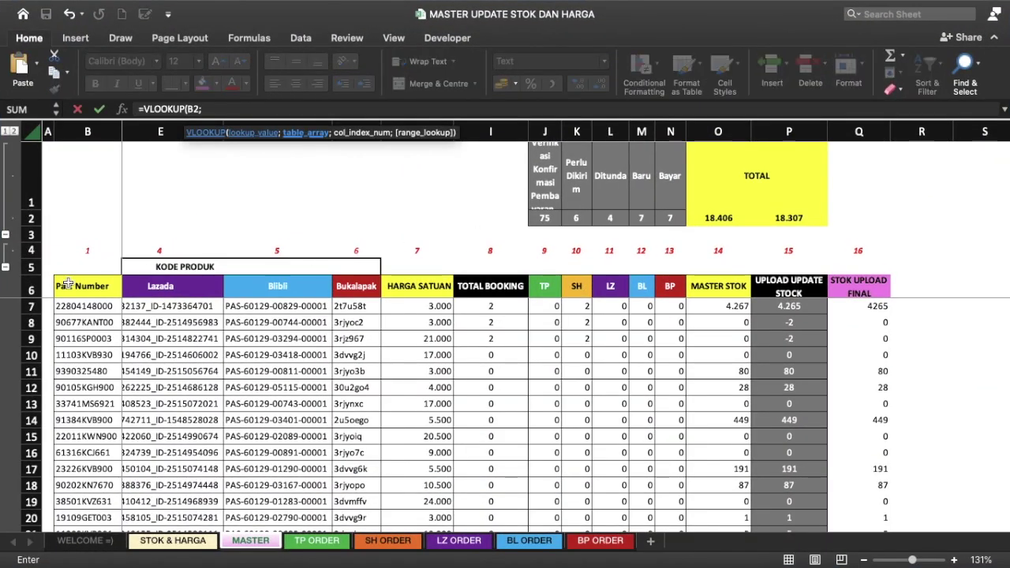
left_click(93, 300)
left_click_drag(94, 292, 856, 306)
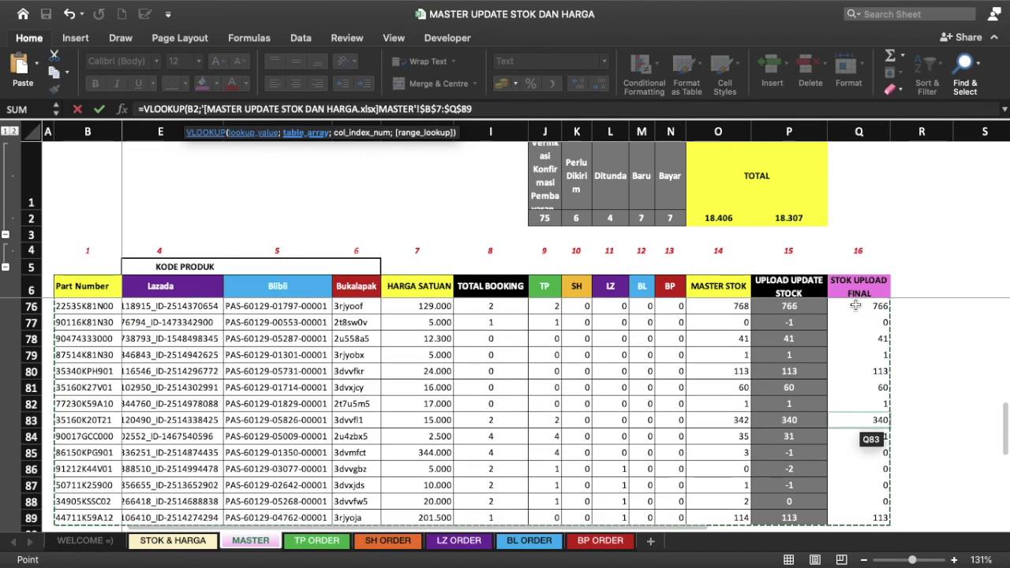
key("BackSpace")
key("BackSpace")
key("BackSpace")
type("1")
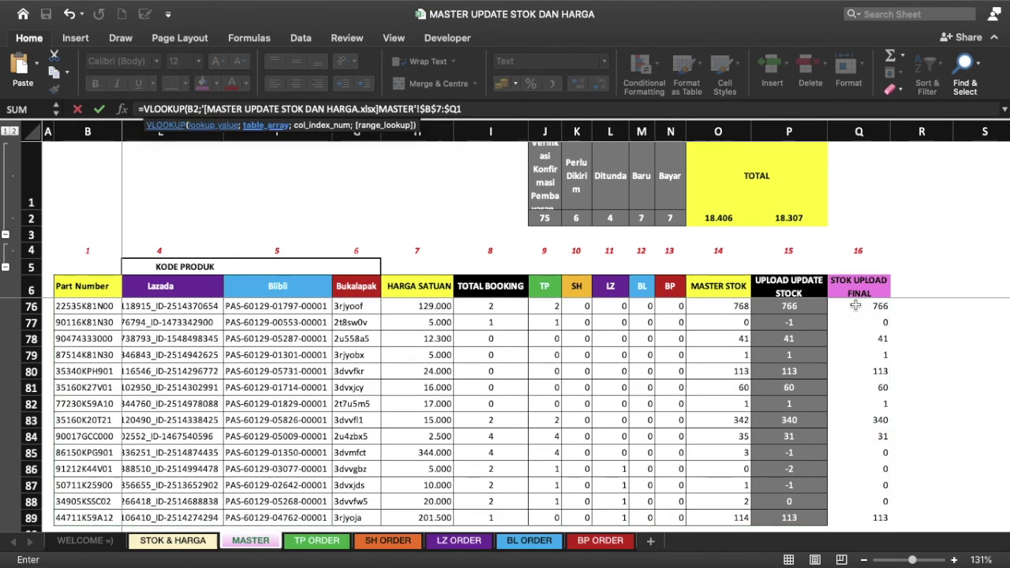
key("BackSpace")
type("$100")
type("00;")
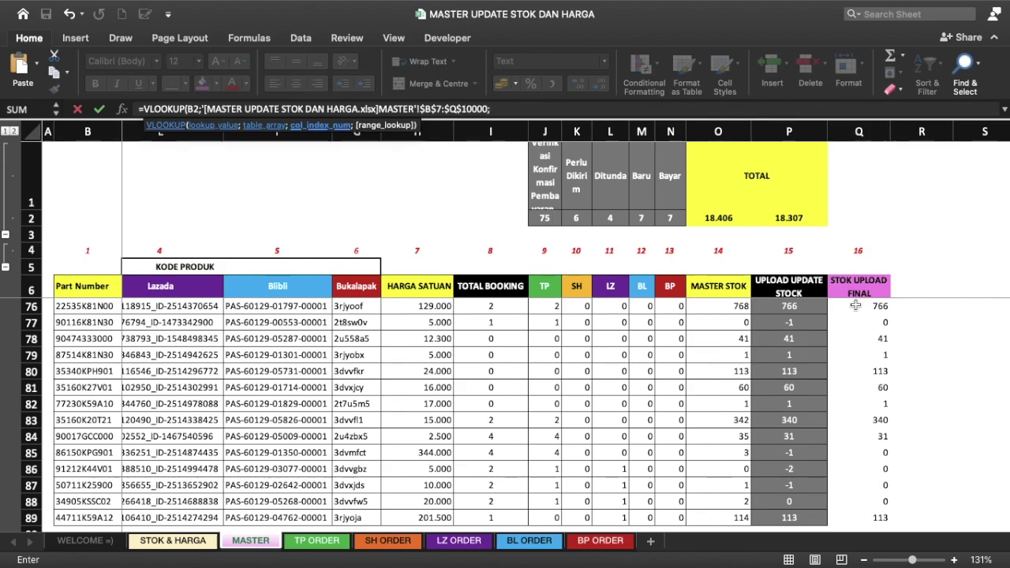
type("1")
type(";FAL")
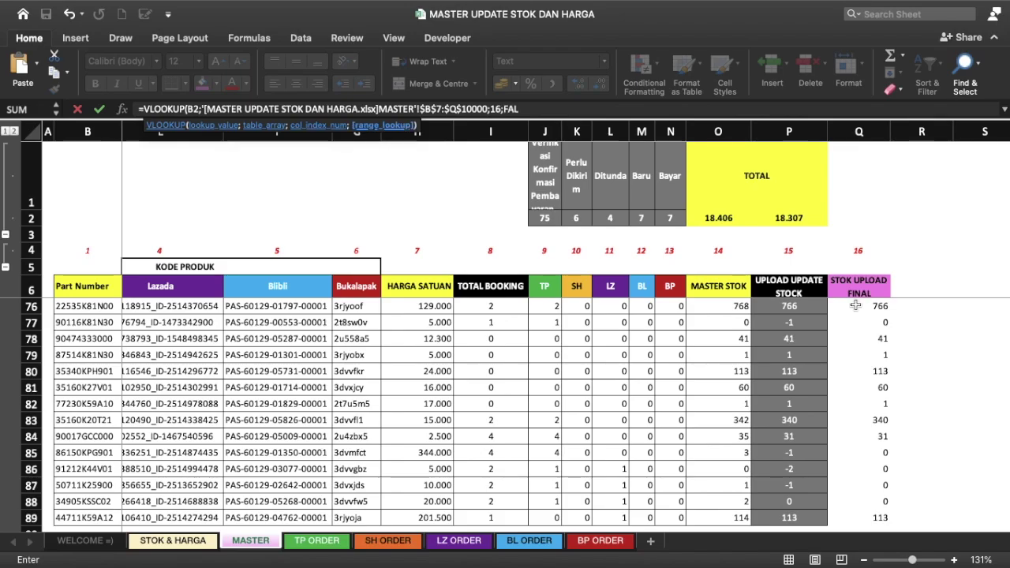
type("SE)")
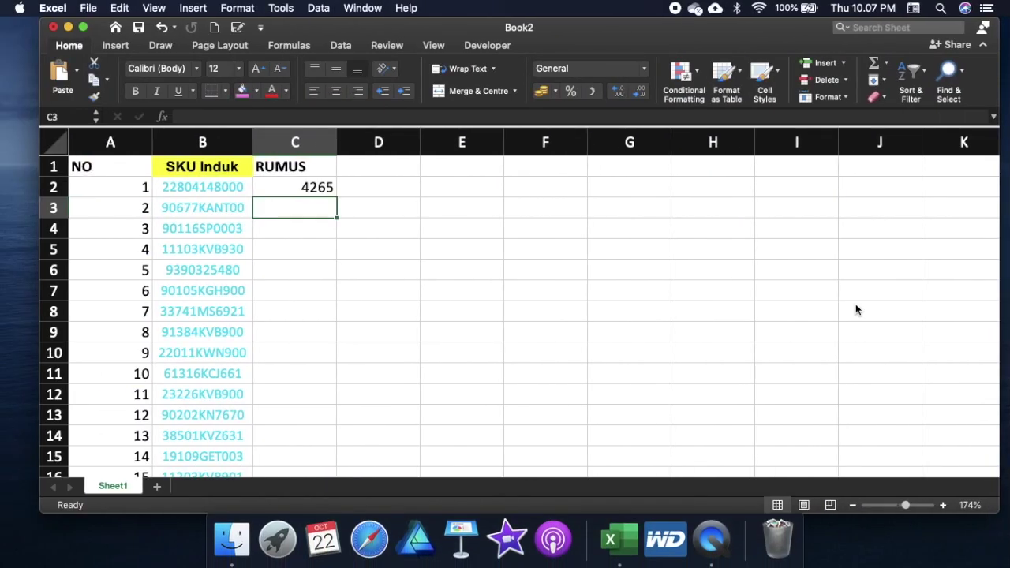
key("Up")
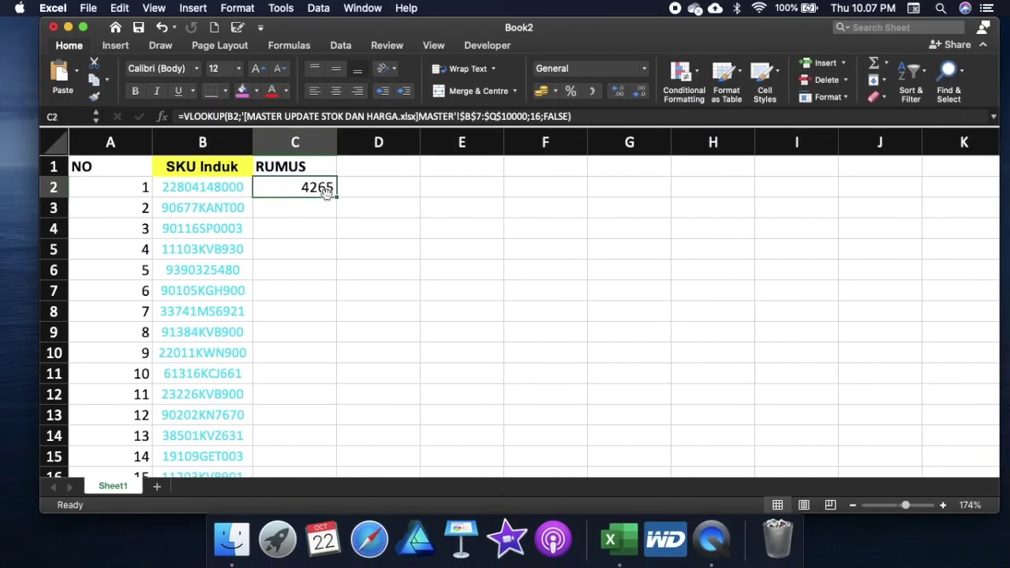
Step: Fill the C2 VLOOKUP down column C to row 84
double_click(337, 196)
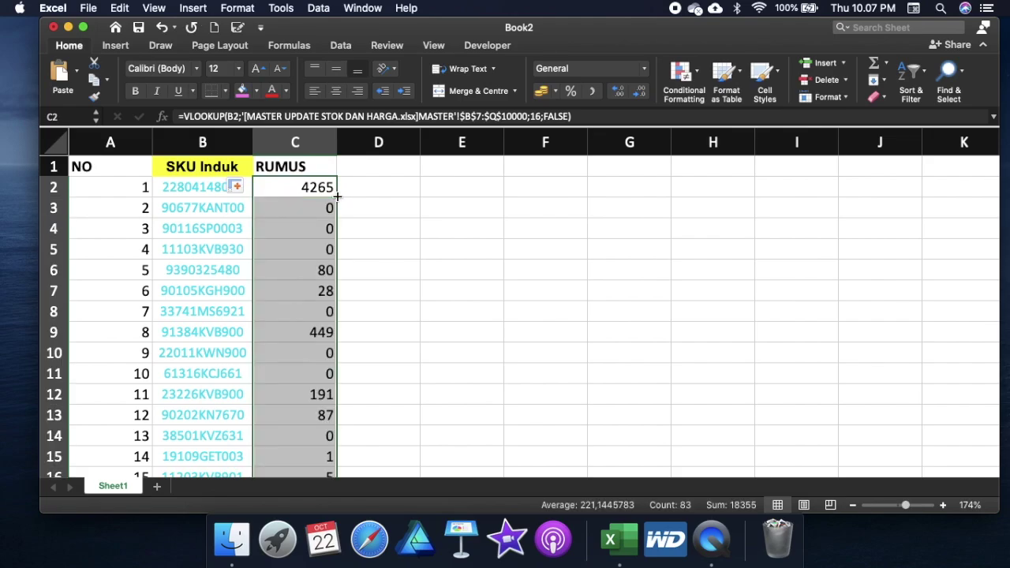
scroll(337, 196, "down", 5)
scroll(337, 196, "down", 3)
scroll(337, 196, "down", 8)
scroll(337, 197, "down", 1)
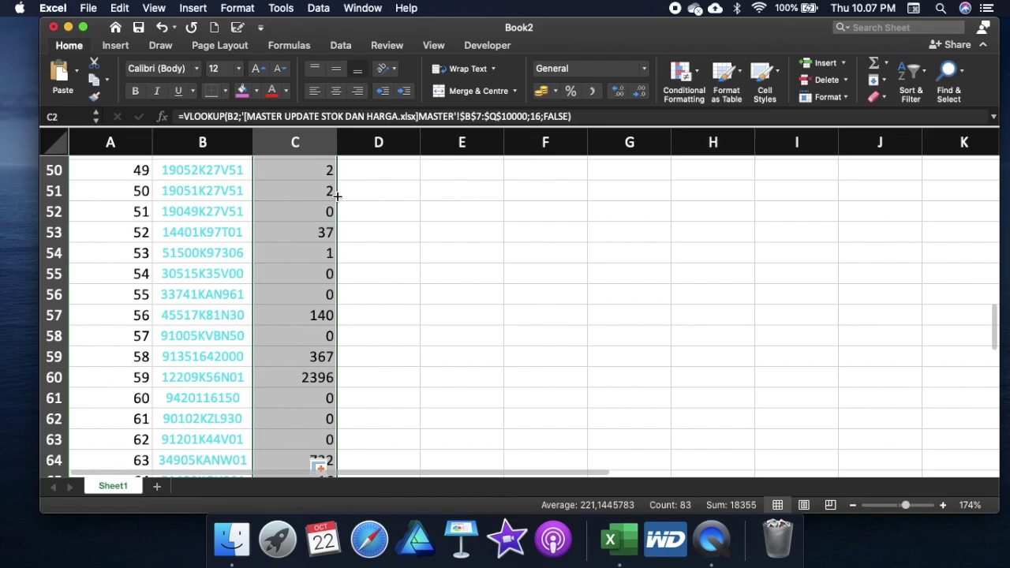
Step: Save Book2 as 'MASTER UPDATE STOK SHOPEE'
key("super+s")
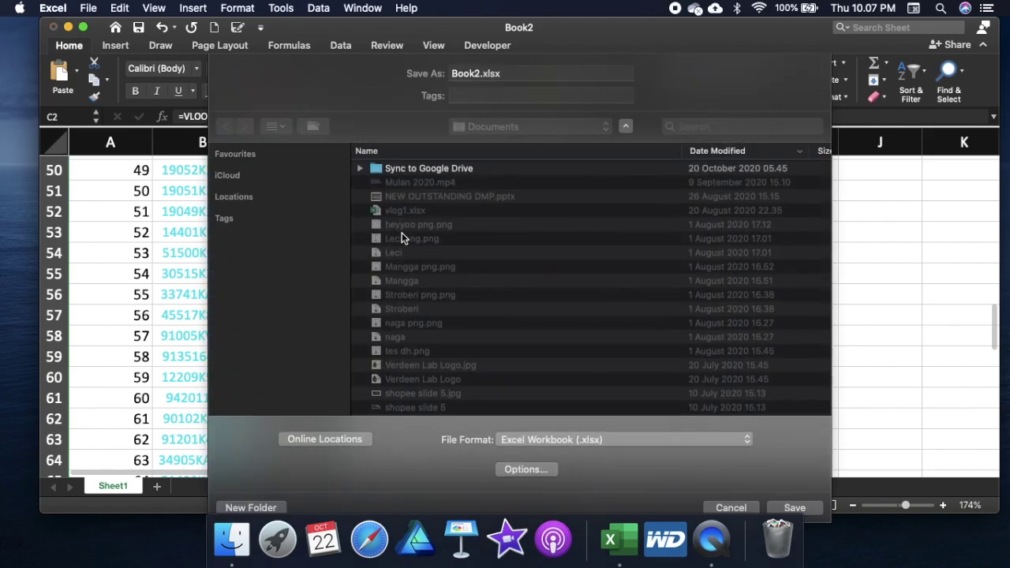
type("MASTER SHOPEE")
key("BackSpace")
key("BackSpace")
key("BackSpace")
key("BackSpace")
key("BackSpace")
key("BackSpace")
type("UPDATE STOK SHOPEE")
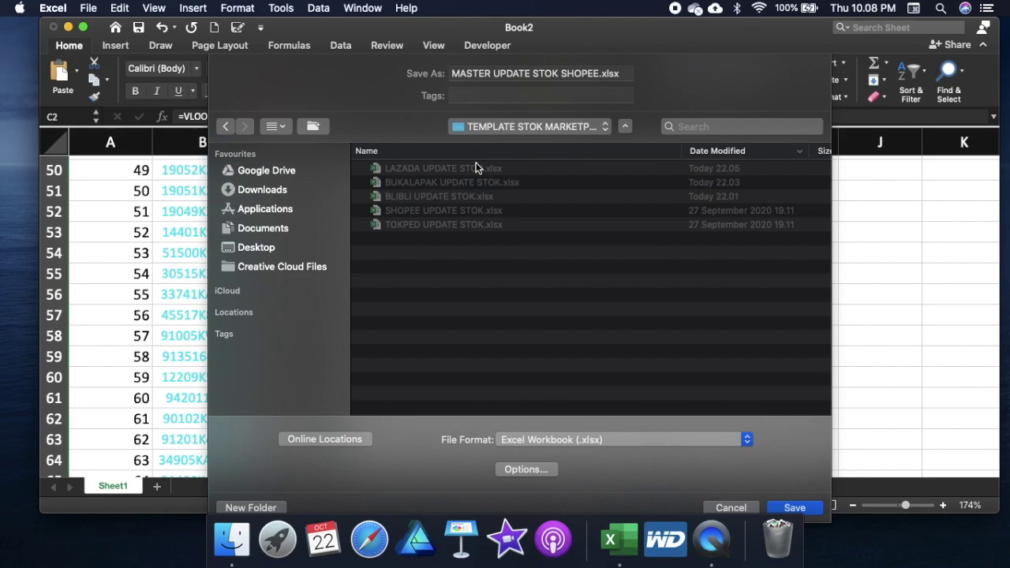
left_click(794, 507)
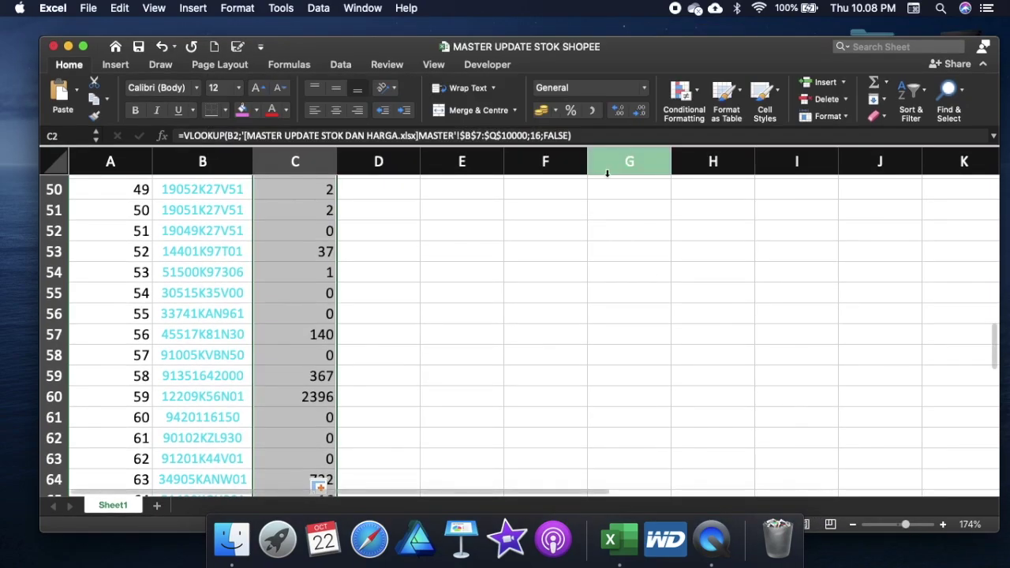
Step: Copy the lookup results in C2:C84
scroll(465, 282, "up", 8)
scroll(467, 282, "up", 6)
scroll(466, 282, "up", 2)
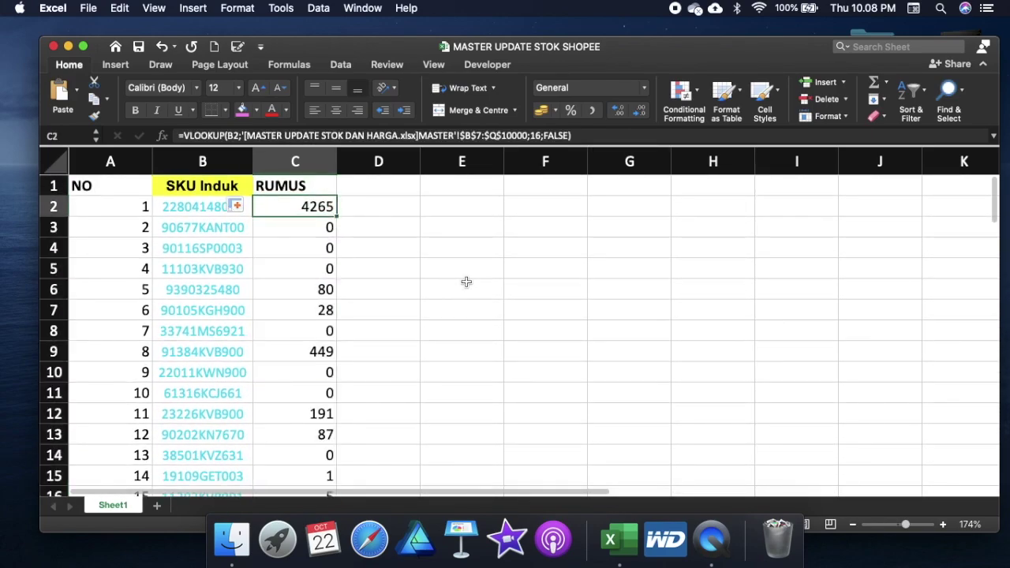
key("super+shift+Down")
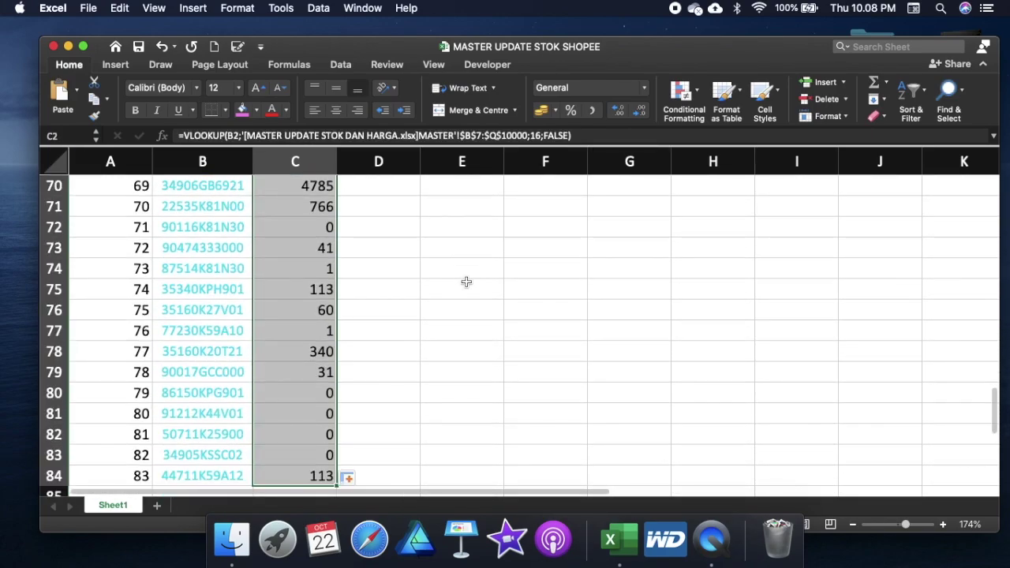
key("super+c")
Step: Paste them as values into SHOPEE UPDATE STOK's Stok column from H2, then close it
key("ctrl+Up")
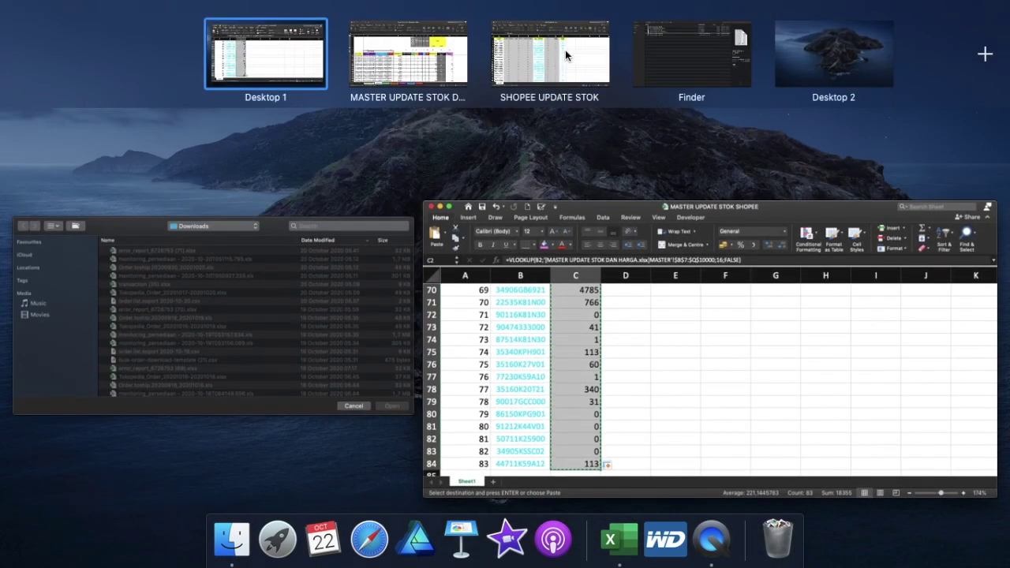
mouse_move(505, 14)
left_click(565, 50)
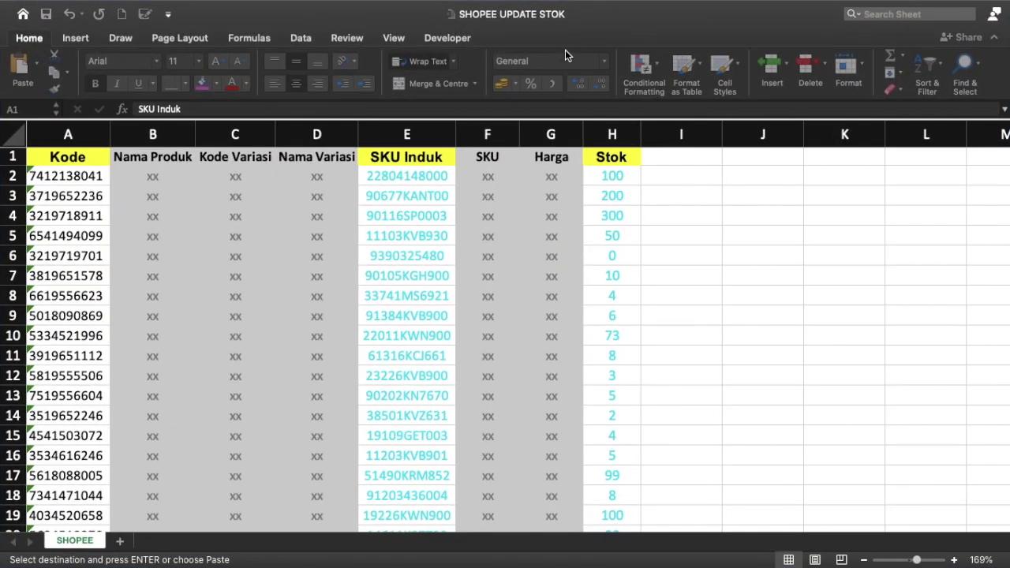
key("Down")
key("Right")
key("Right")
key("Right")
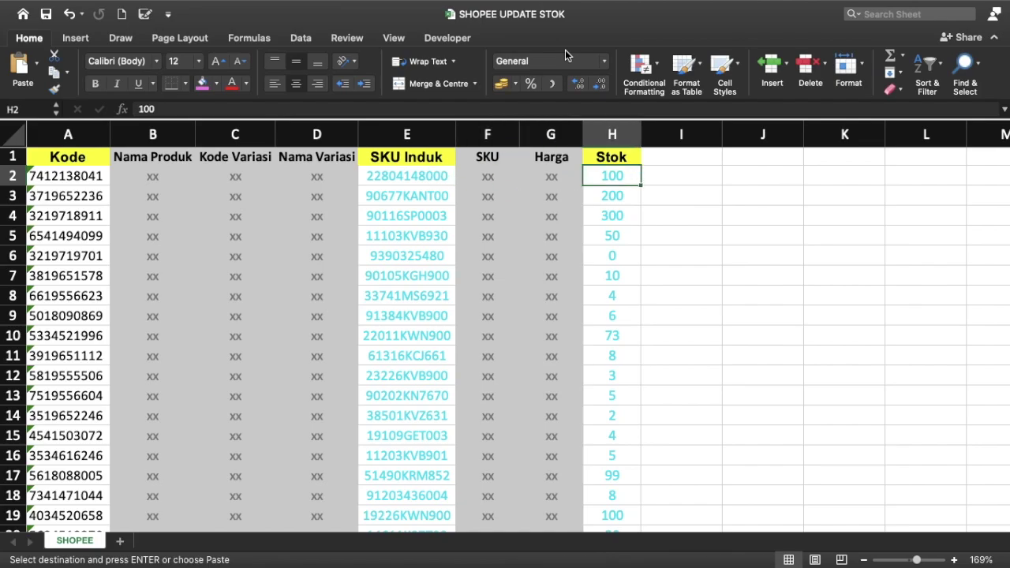
key("super+ctrl+v")
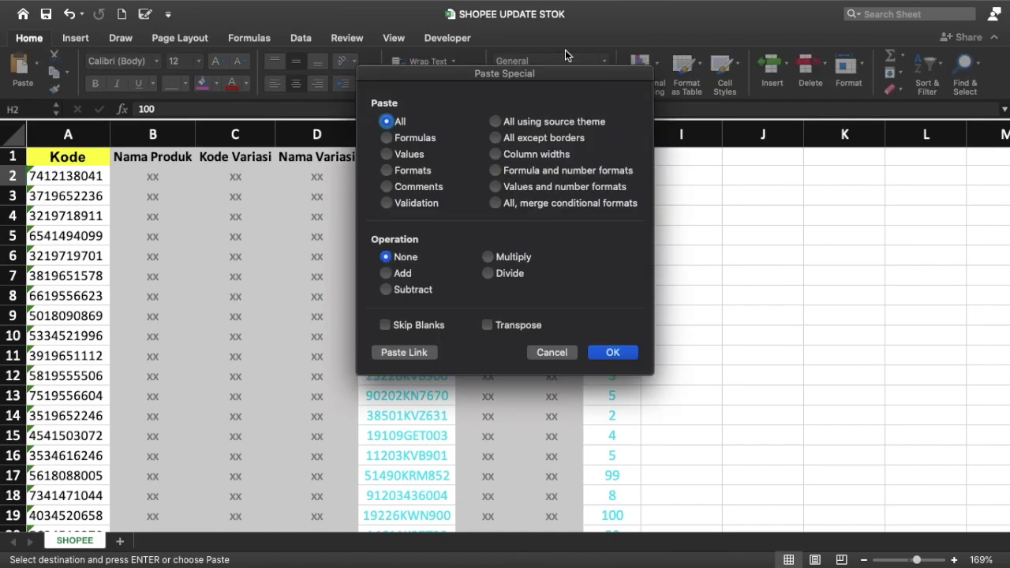
left_click(410, 153)
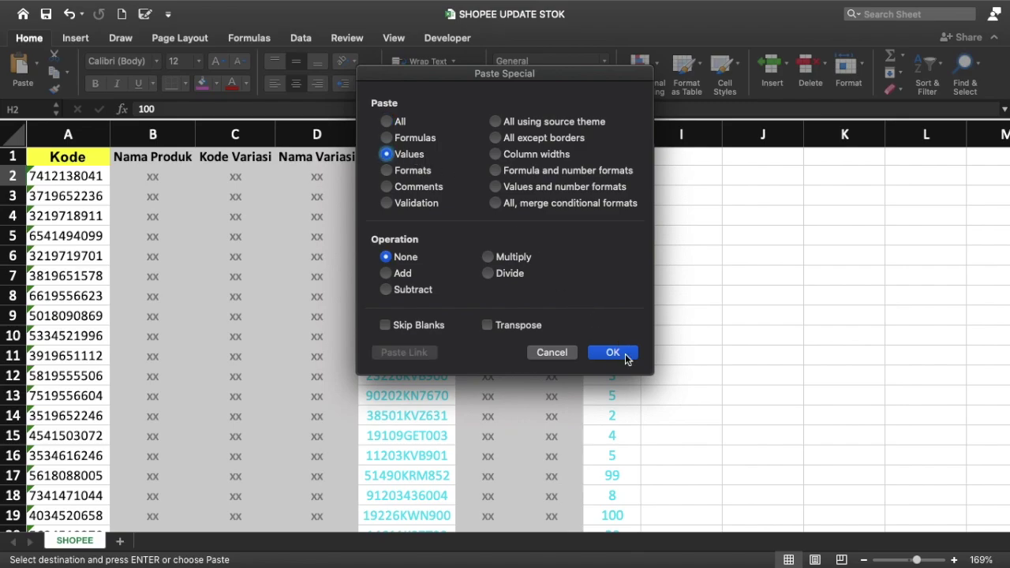
left_click(625, 354)
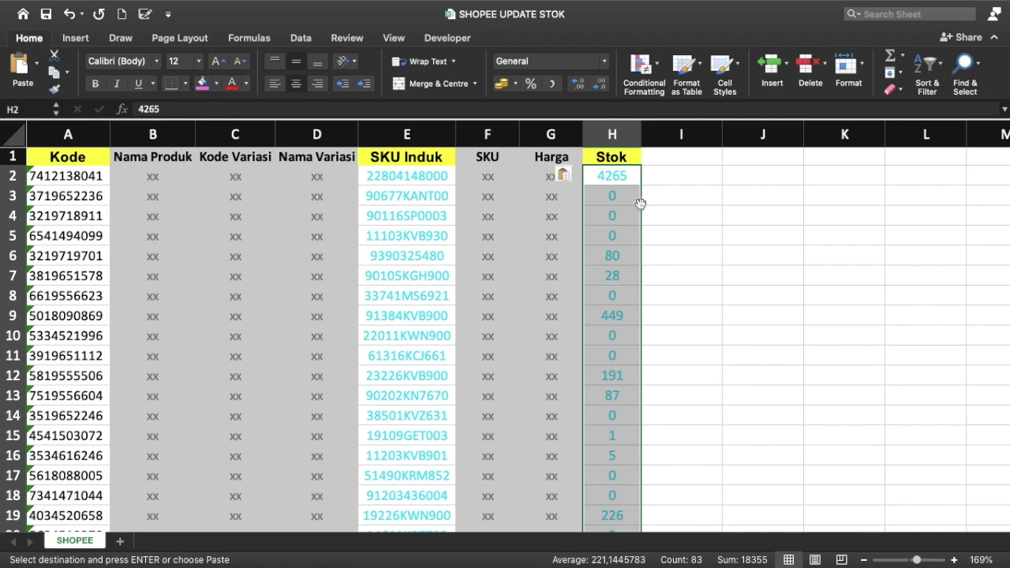
key("Escape")
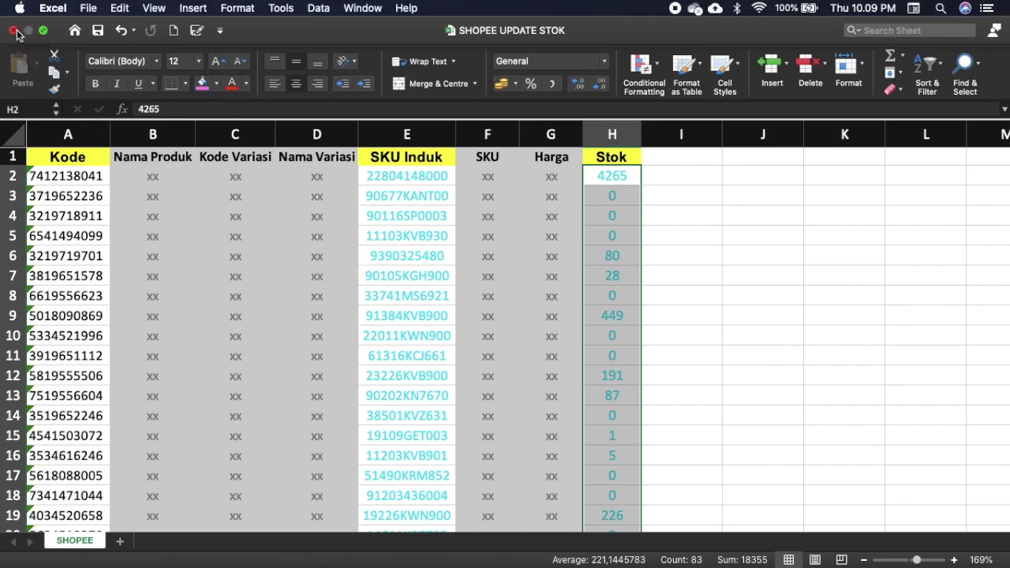
left_click(15, 30)
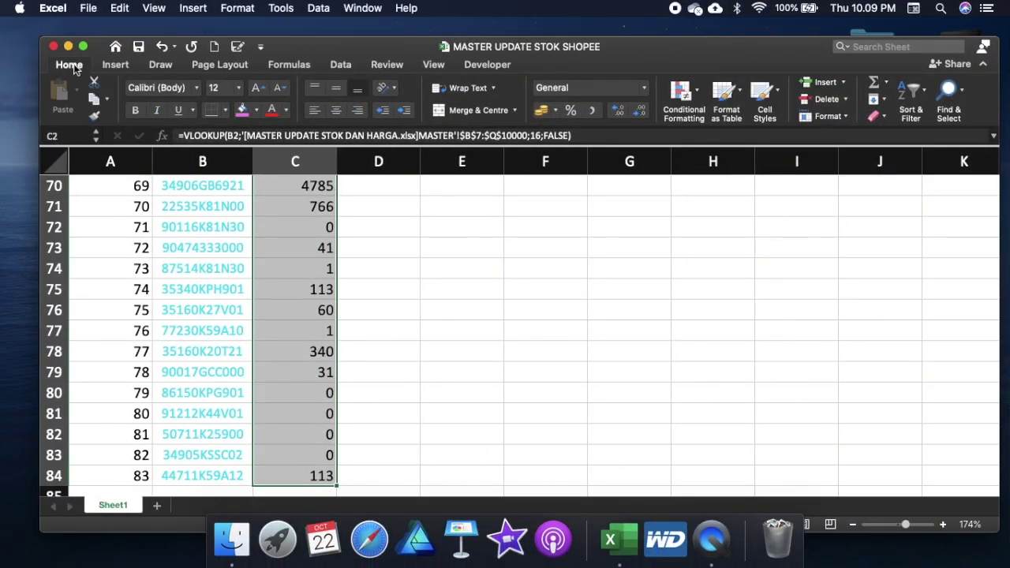
Step: Close the Shopee workbooks and open TOKPED UPDATE STOK.xlsx from the upload-files folder in Finder
left_click(52, 48)
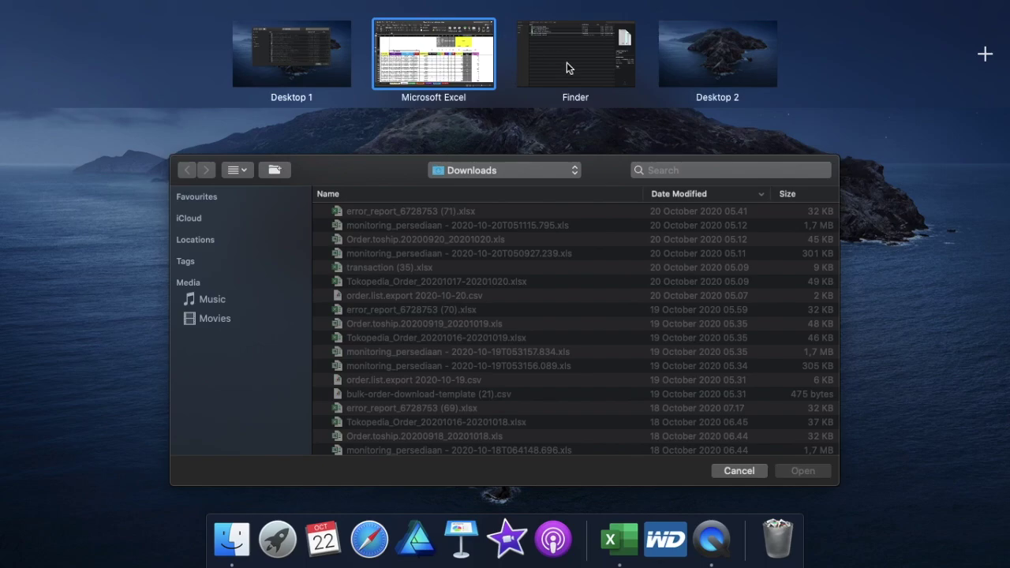
left_click(567, 62)
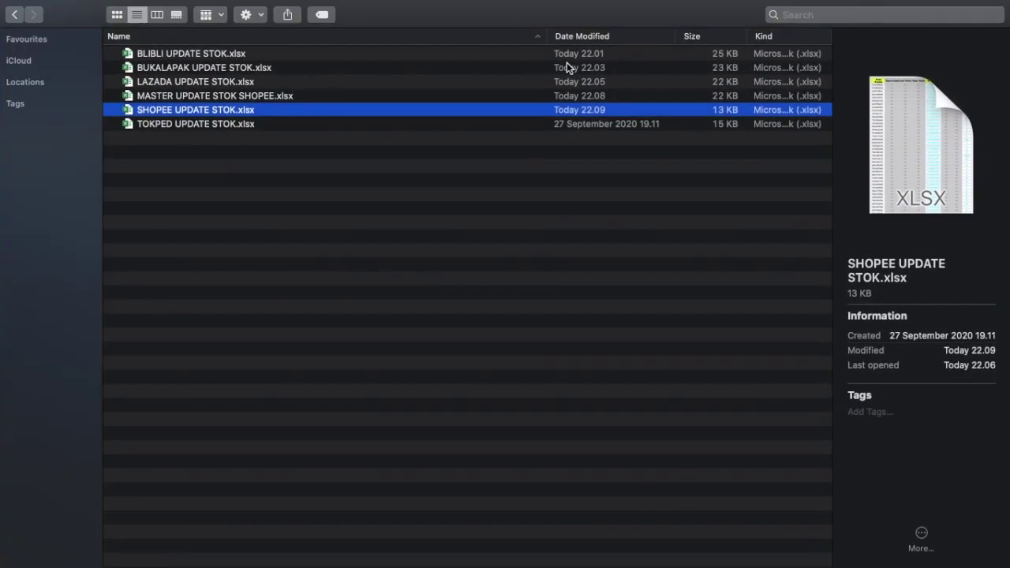
left_click(218, 96)
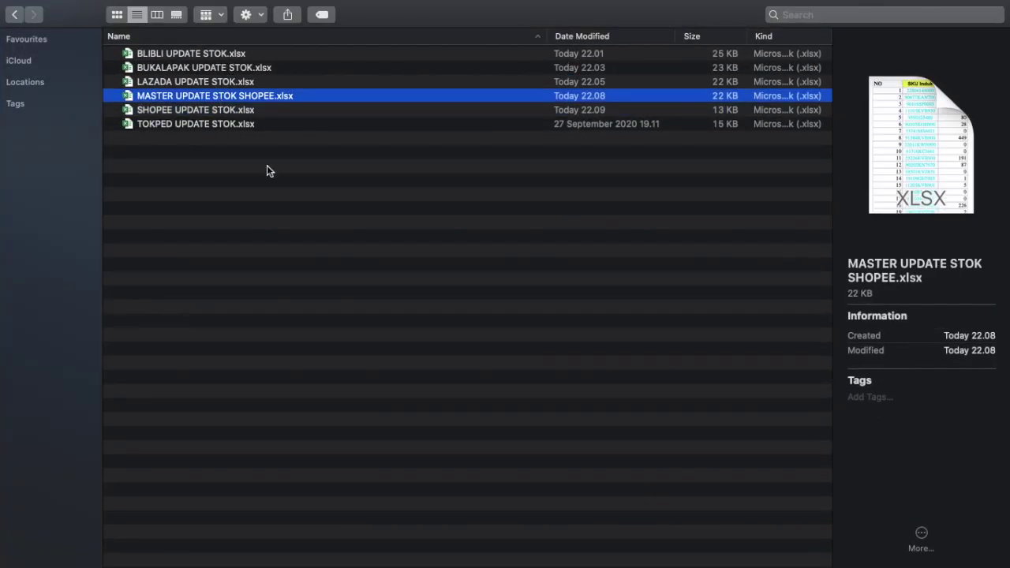
left_click(230, 124)
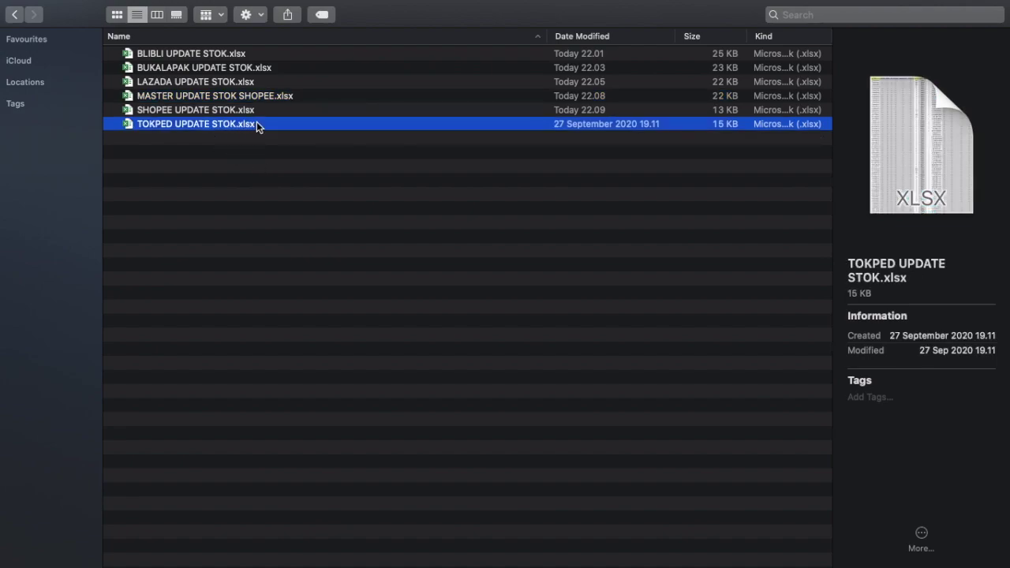
key("super+Tab")
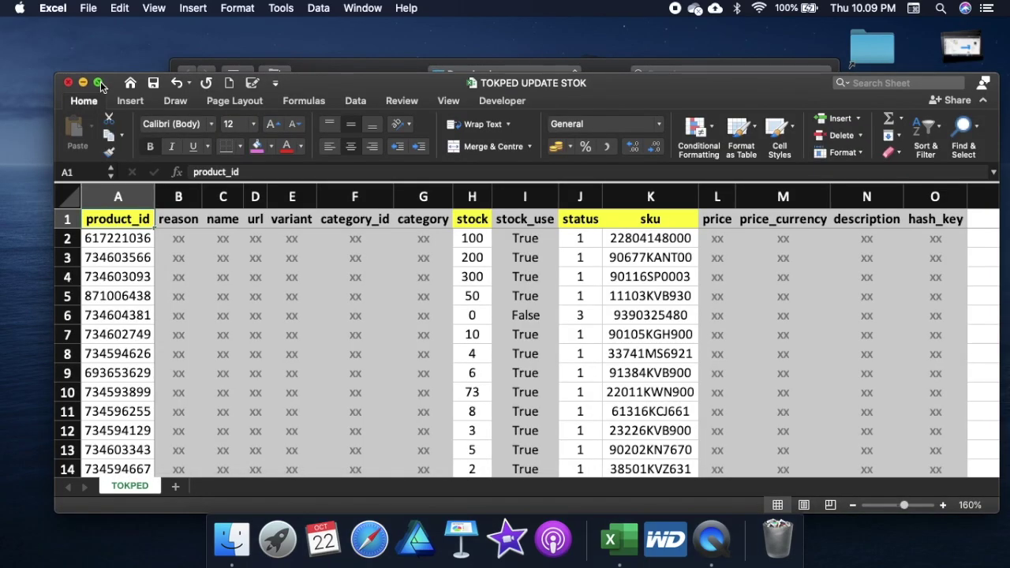
Step: Maximize the TOKPED UPDATE STOK window and inspect its stock, status and sku columns
left_click(99, 83)
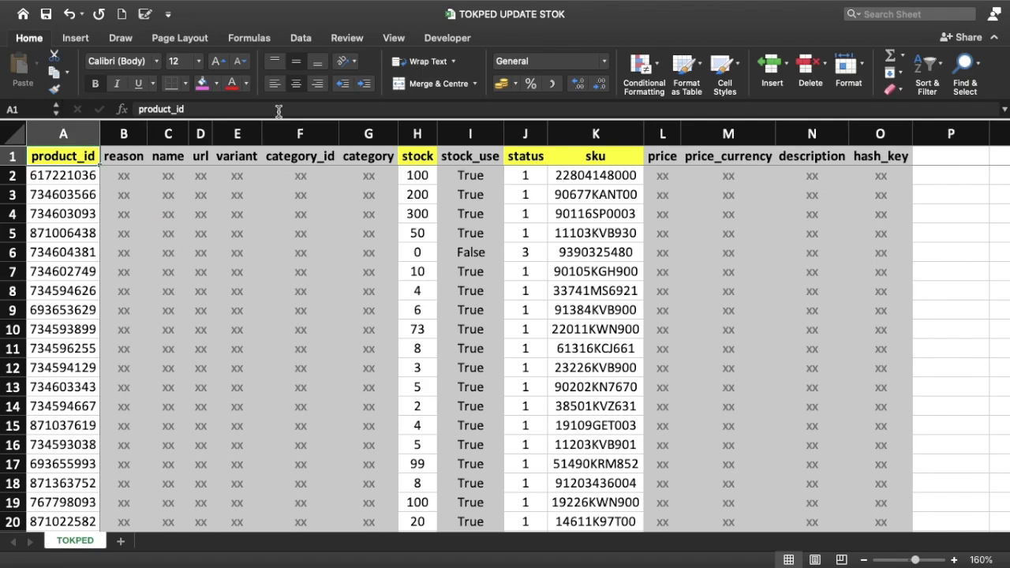
left_click(418, 134)
left_click(525, 133)
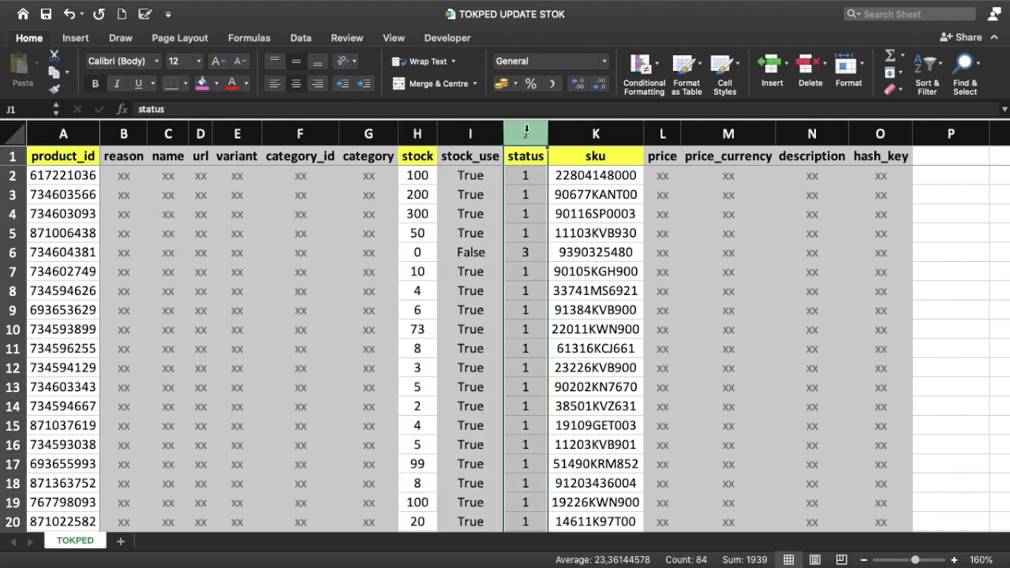
left_click(604, 132)
left_click(523, 179)
key("Up")
key("Down")
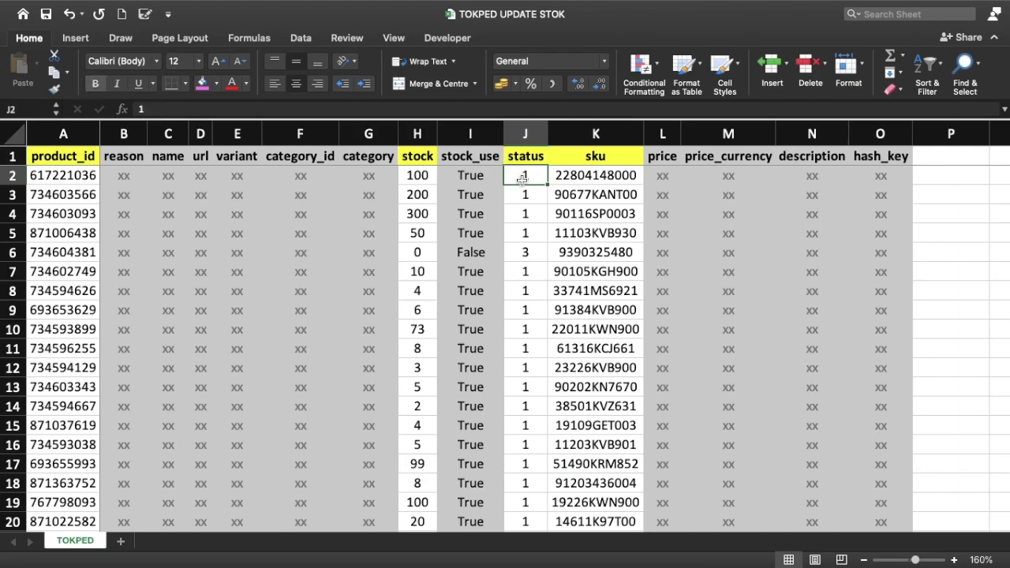
Step: Check stock cell H2 and status cell J2, noting status 3 beside zero stock
key("Left")
key("Left")
key("Right")
key("Right")
key("Left")
key("Left")
key("Right")
key("Right")
left_click(529, 252)
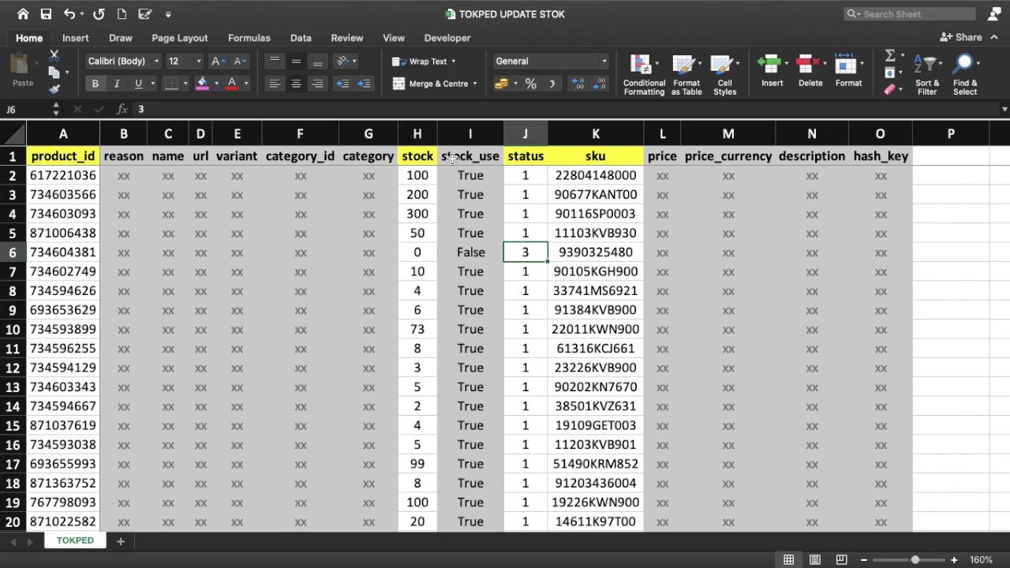
left_click(397, 189)
left_click(415, 161)
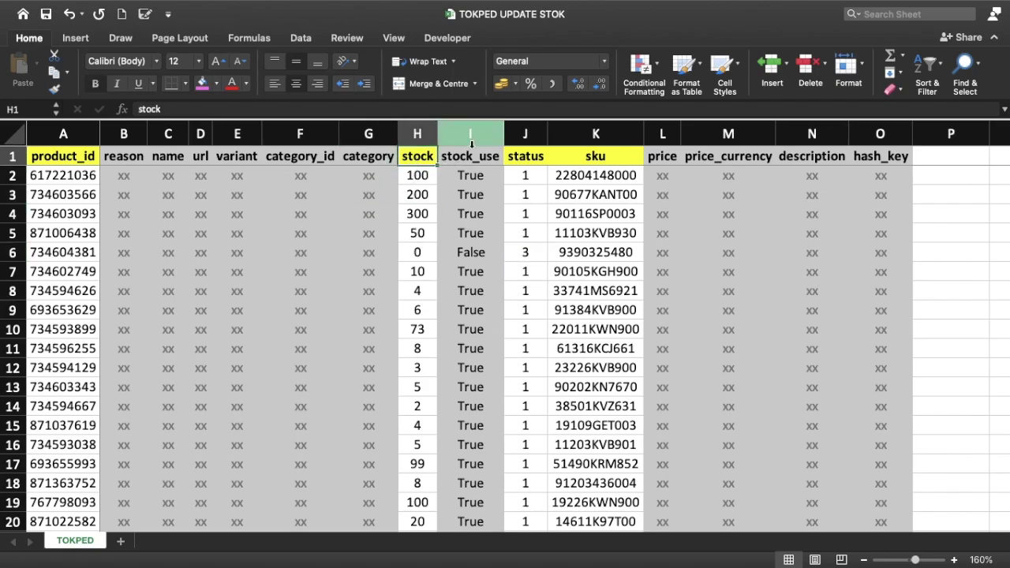
Step: In H2, start a VLOOKUP that uses the SKU in K2 as the lookup value
left_click(419, 195)
left_click(412, 171)
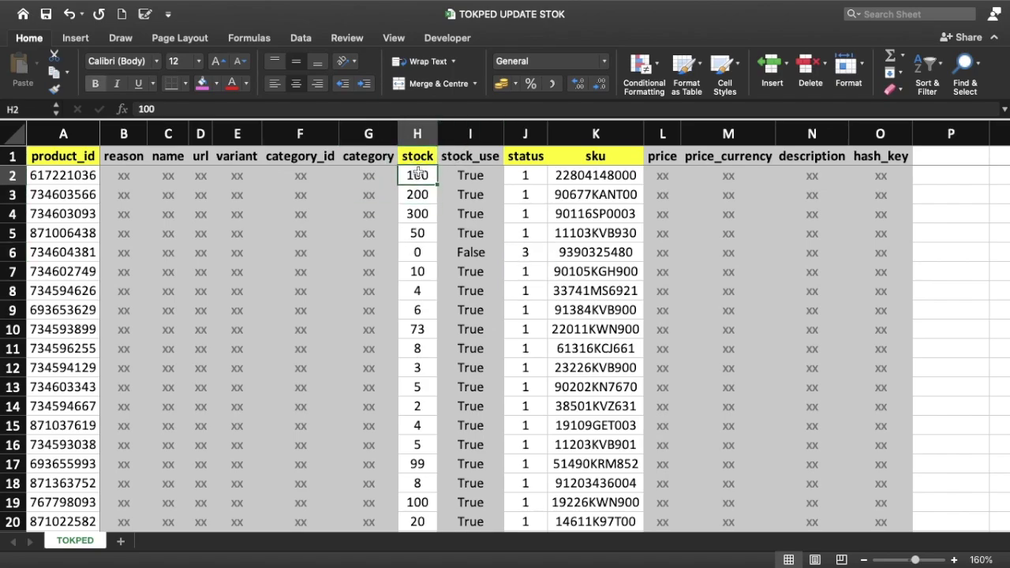
type("=VL")
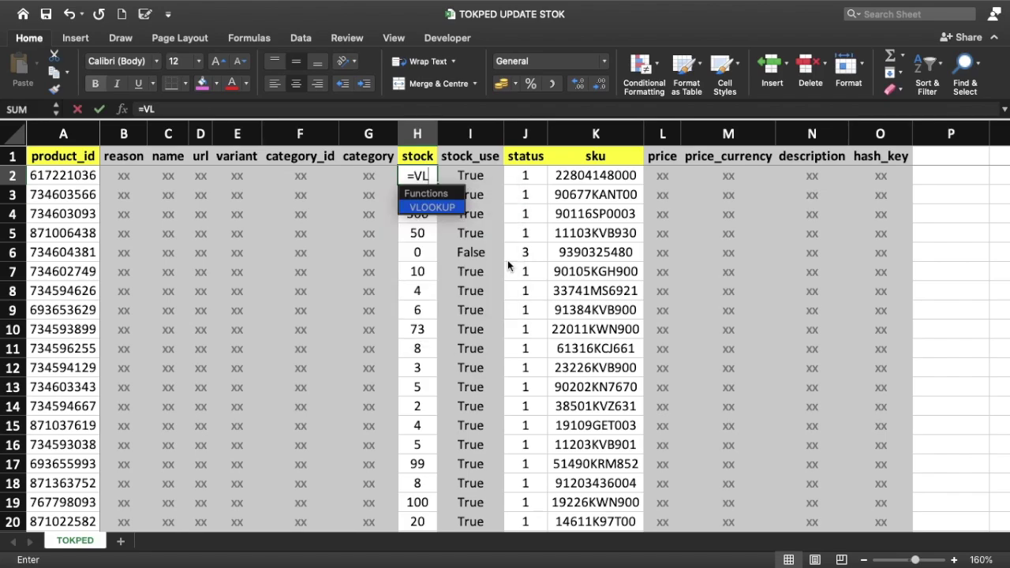
key("Tab")
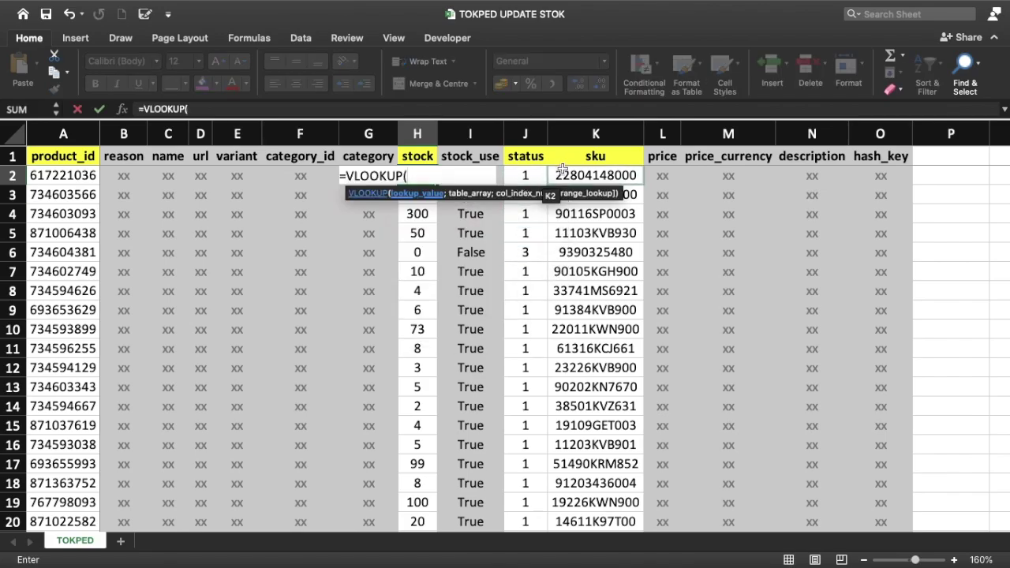
left_click(623, 175)
type(";")
Step: Point the lookup at the master workbook's MASTER!$B$7:$Q$10000, returning column 16 with FALSE
key("ctrl+Up")
left_click(642, 69)
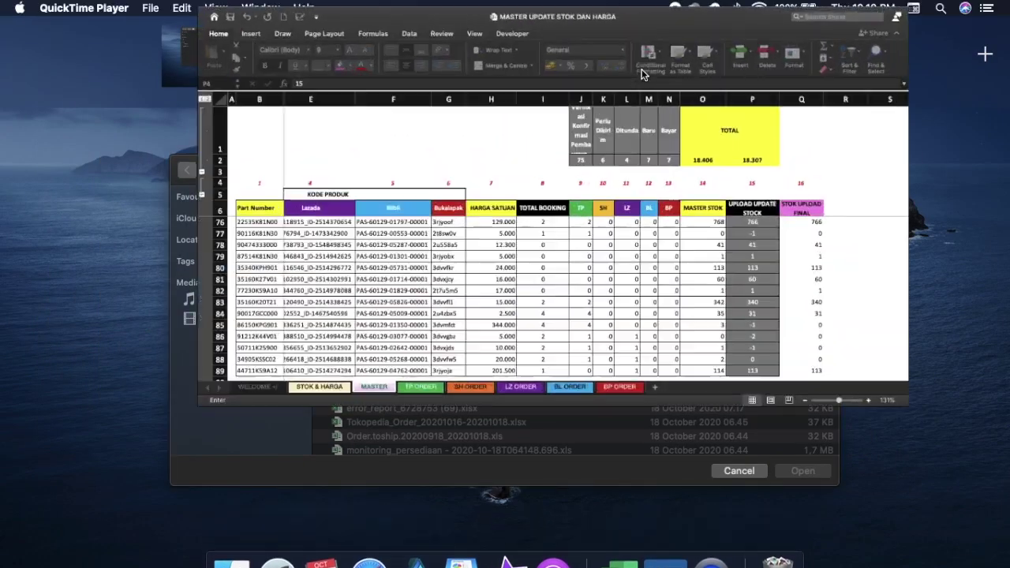
left_click(79, 285)
key("Down")
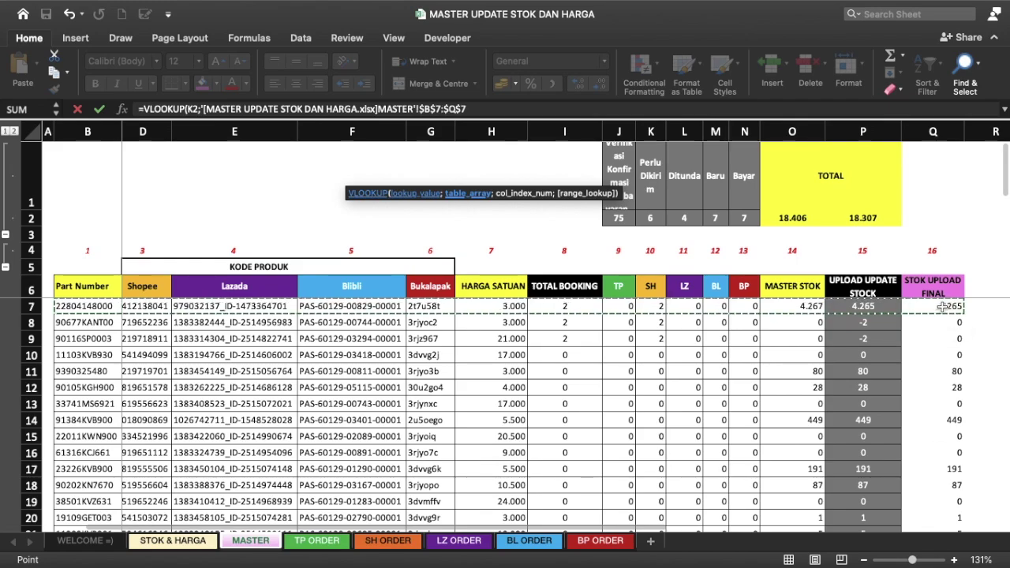
left_click_drag(942, 306, 944, 420)
left_click_drag(942, 306, 942, 306)
type("000")
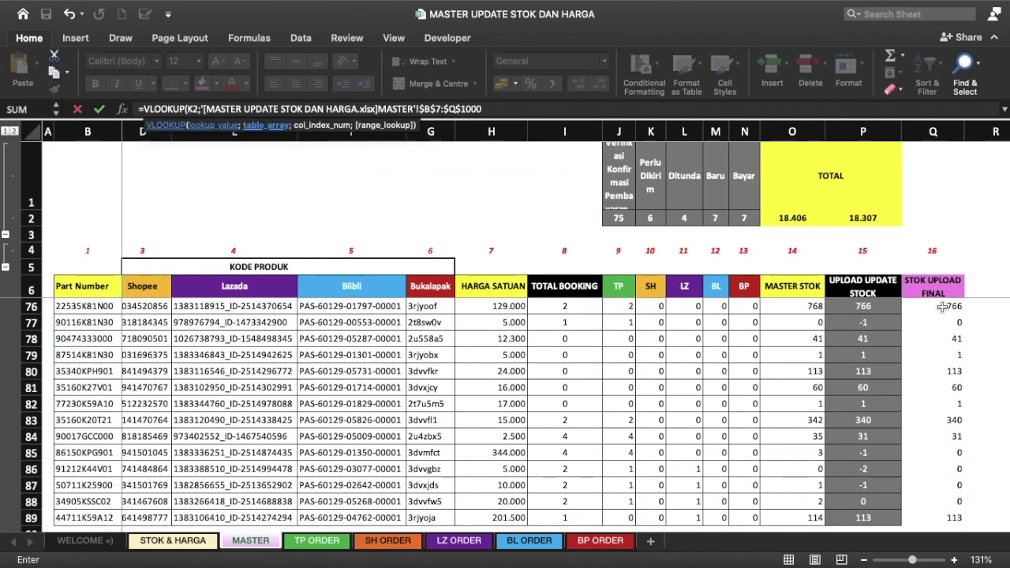
type(";")
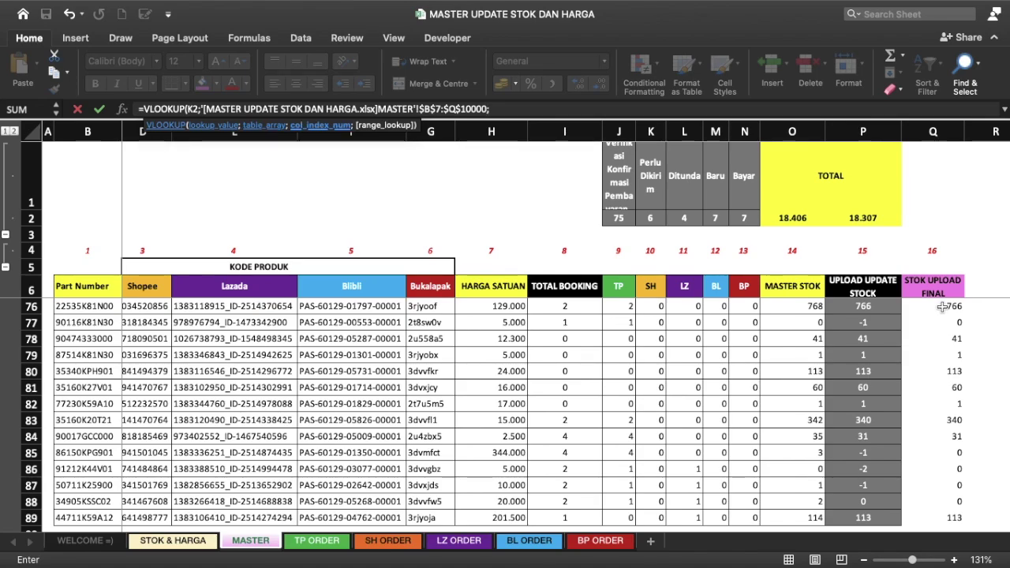
type("16;FALSE)")
key("Return")
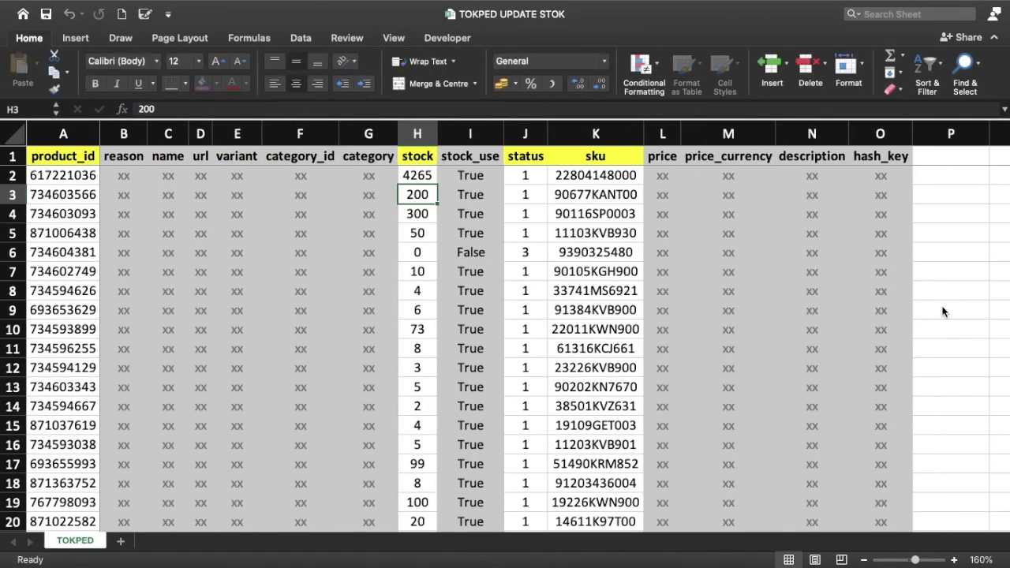
key("Up")
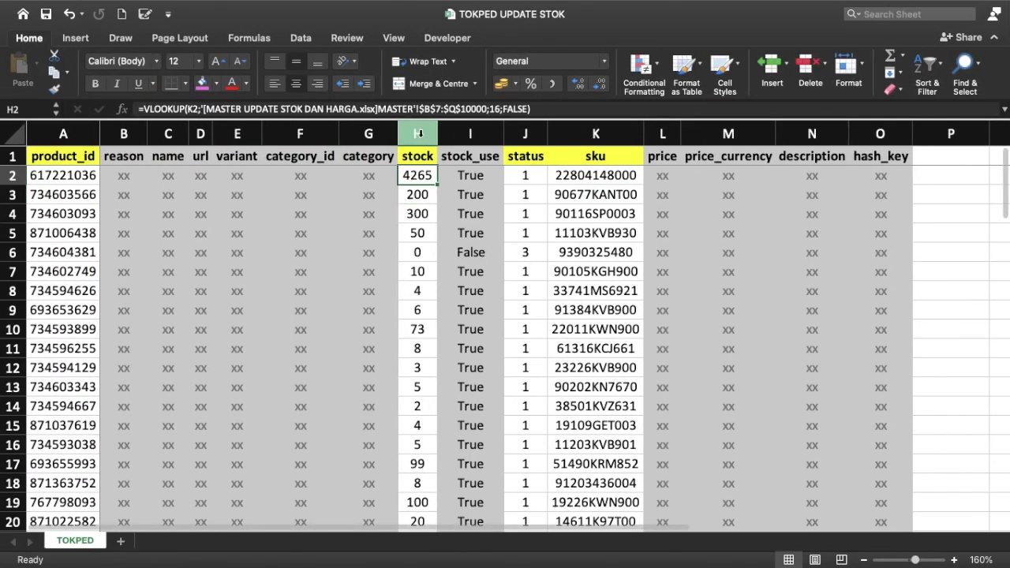
Step: Fill the stock VLOOKUP formula down the whole stock column (4265, 0, 80, 449…)
double_click(436, 184)
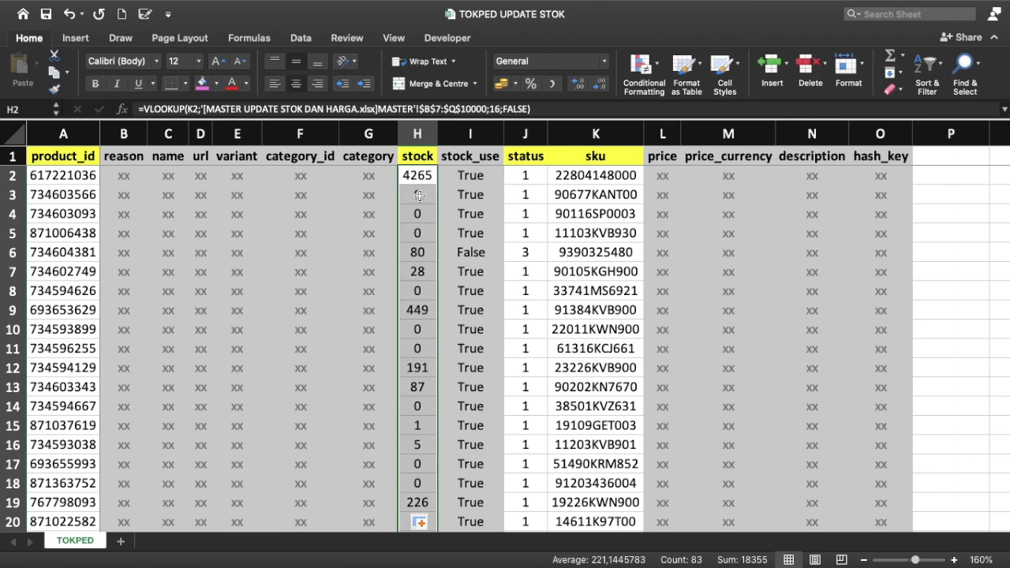
left_click(419, 195)
left_click(533, 194)
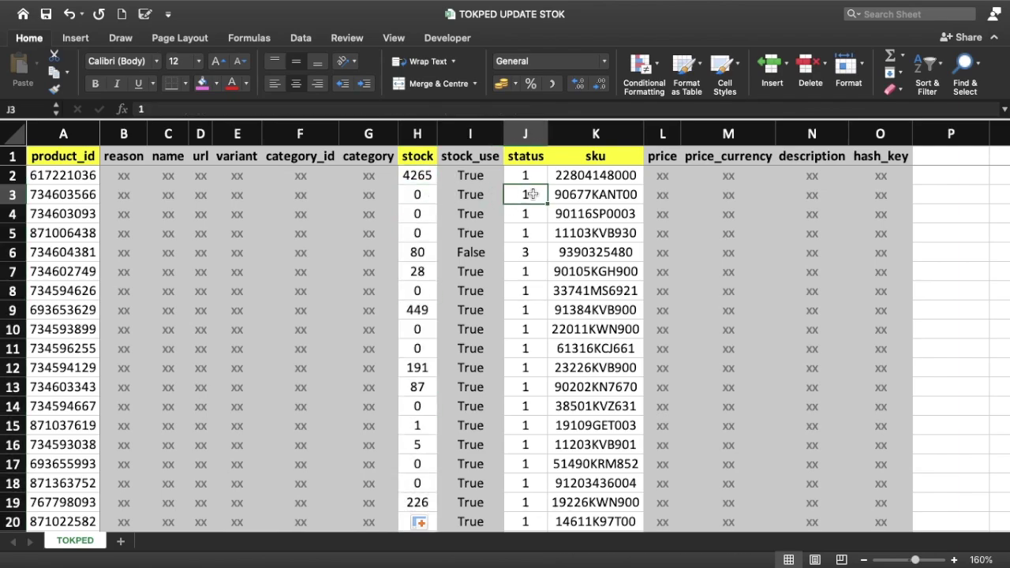
scroll(533, 189, "down", 1)
scroll(533, 190, "down", 5)
scroll(532, 177, "up", 6)
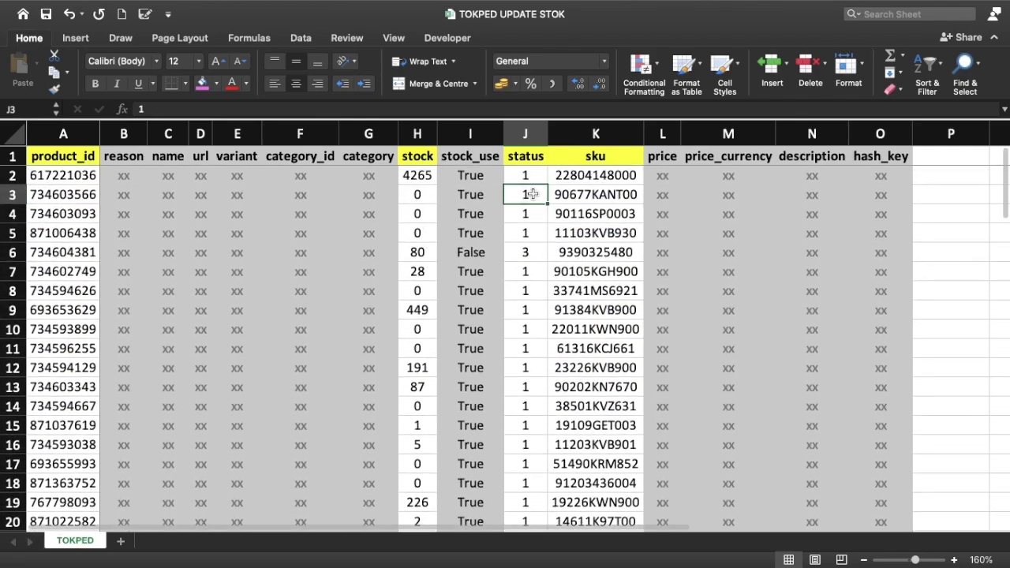
left_click(531, 174)
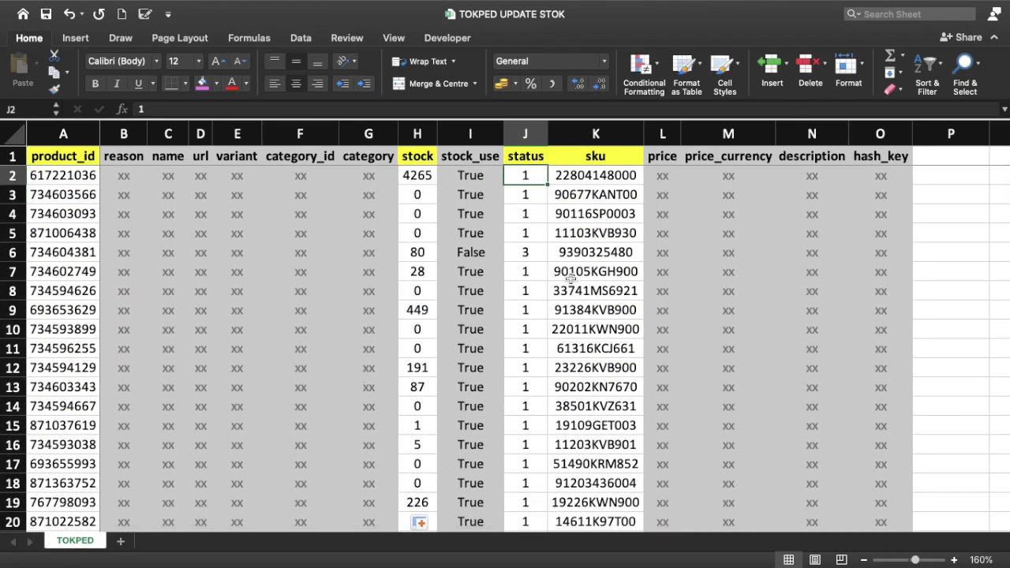
Step: Enter =IF(H2>0;1;3) in J2 and fill it down the status column
type("=")
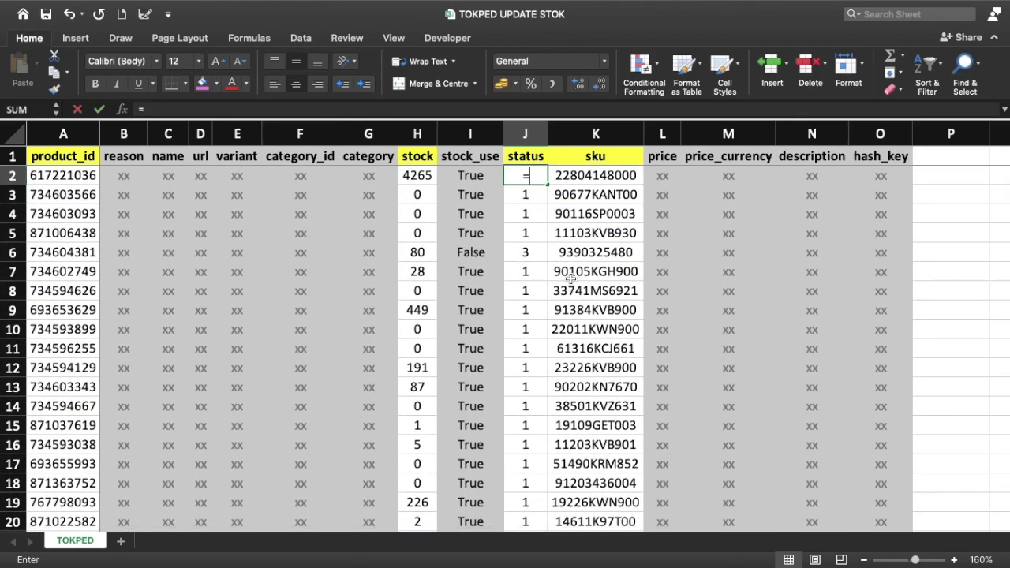
type("if")
key("Tab")
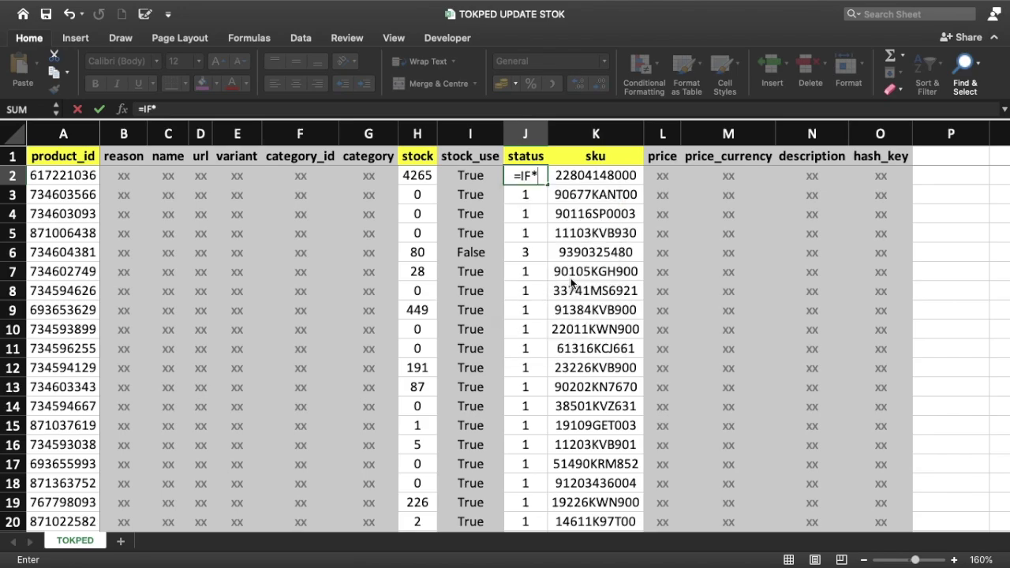
key("Left")
key("Left")
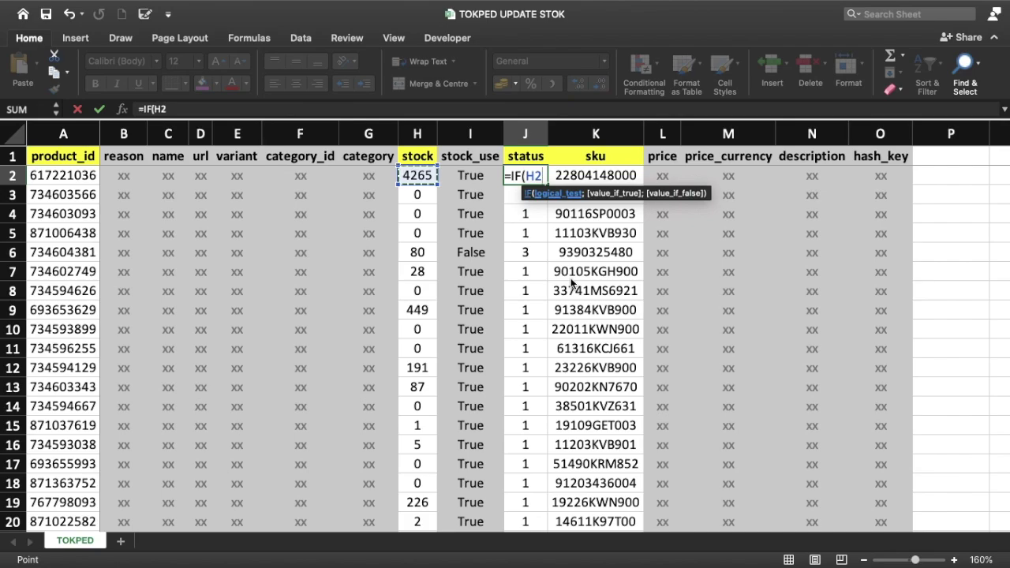
type(">0;1")
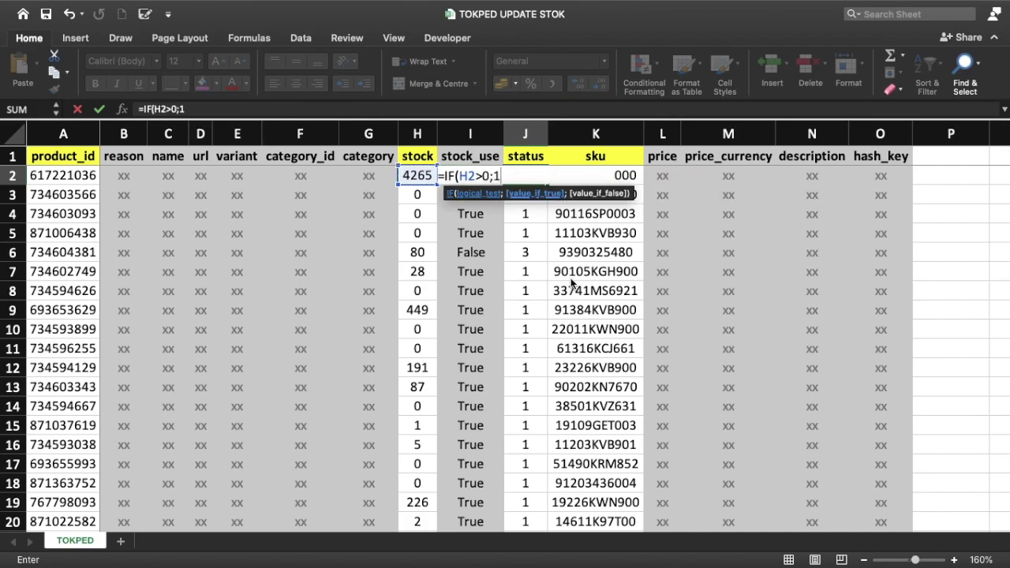
type(";3")
key("Return")
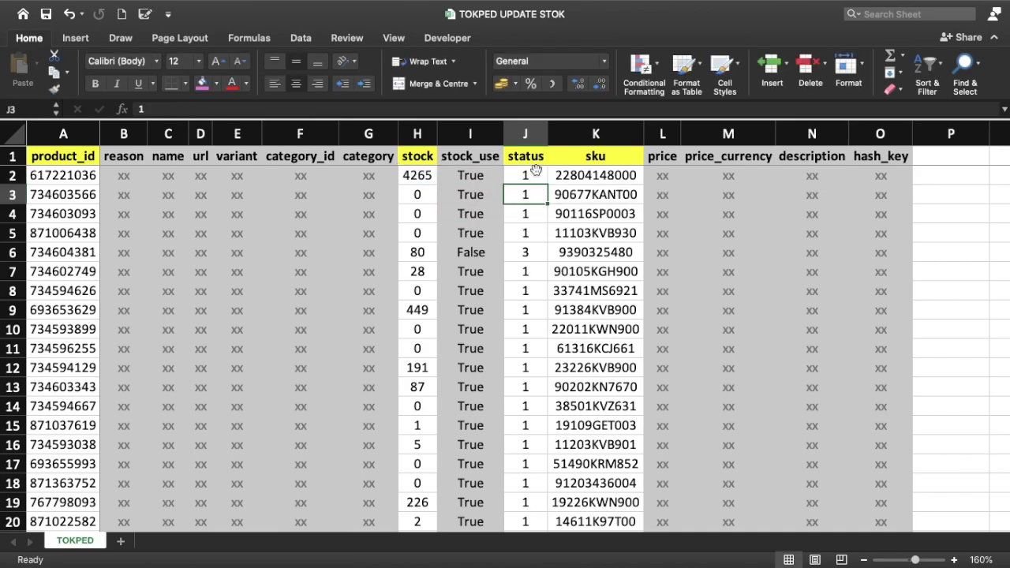
left_click(537, 172)
double_click(546, 188)
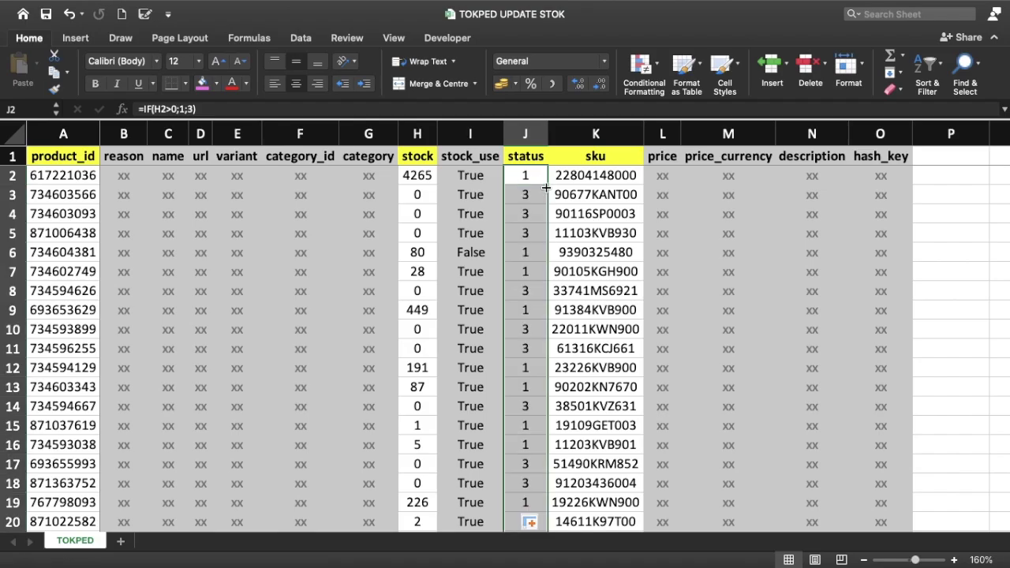
scroll(546, 187, "down", 10)
scroll(546, 187, "up", 10)
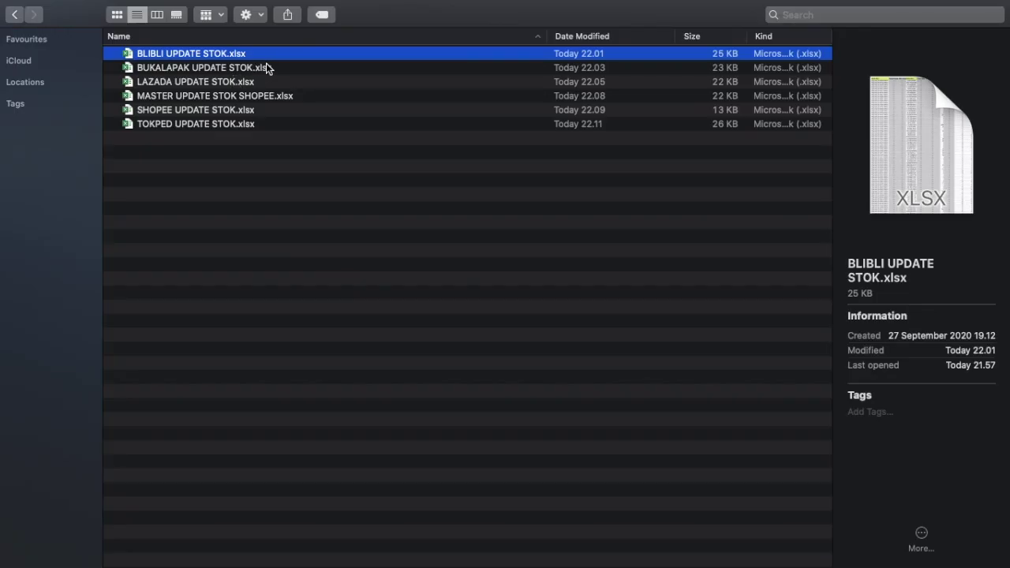
Step: Select all six marketplace UPDATE STOK workbooks, then clear the selection
left_click(246, 207)
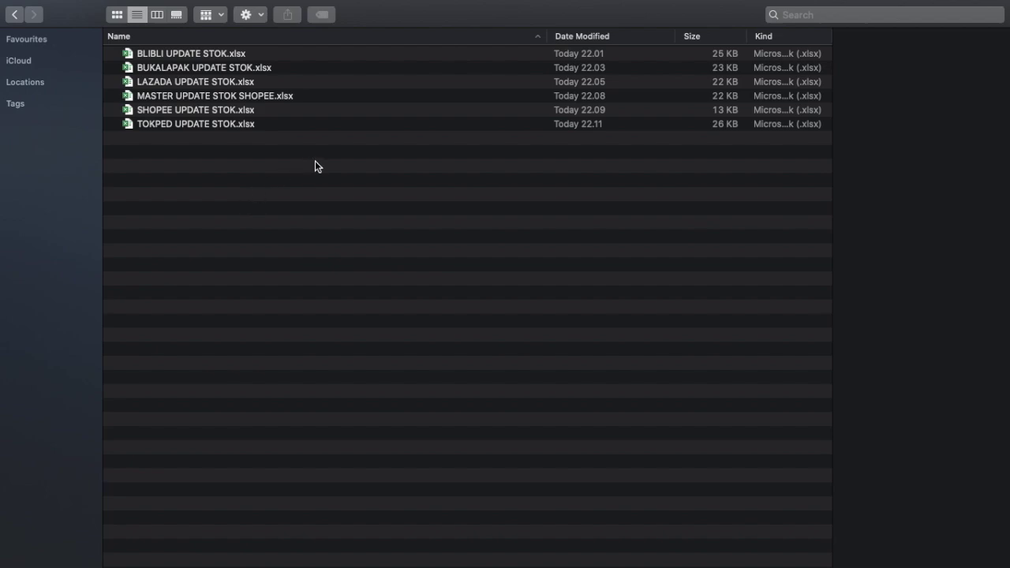
left_click(212, 53)
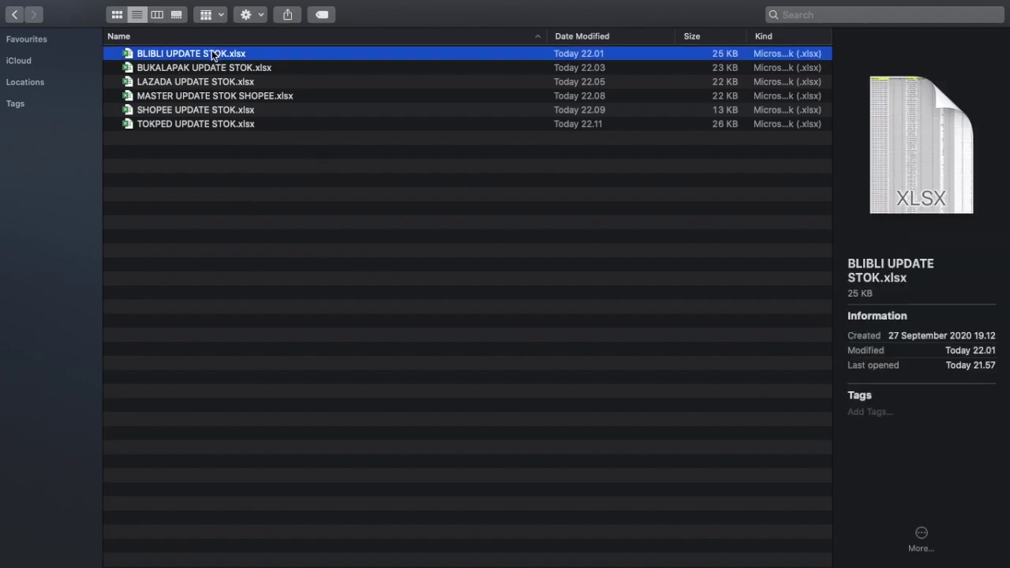
key("super+a")
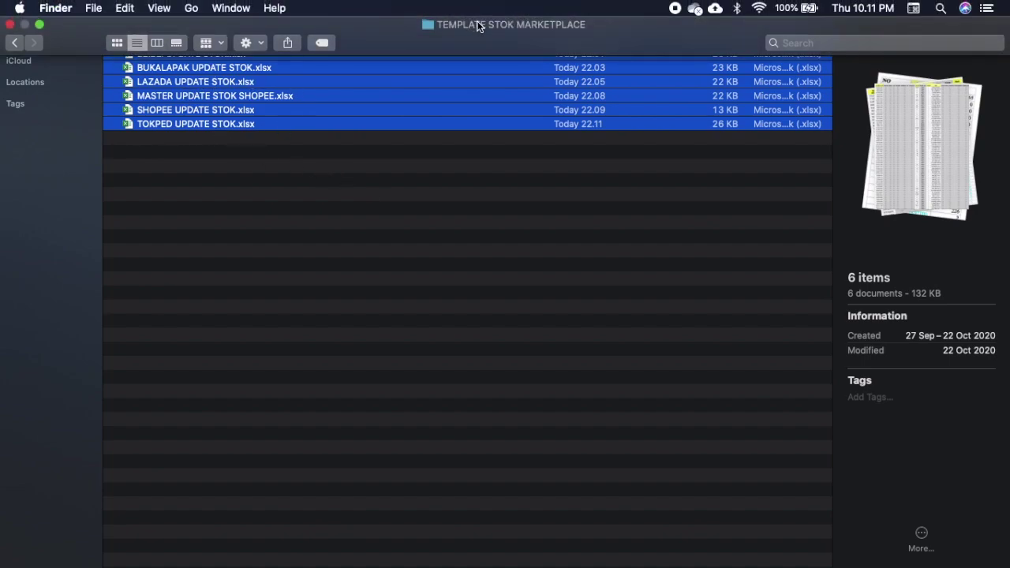
left_click(257, 187)
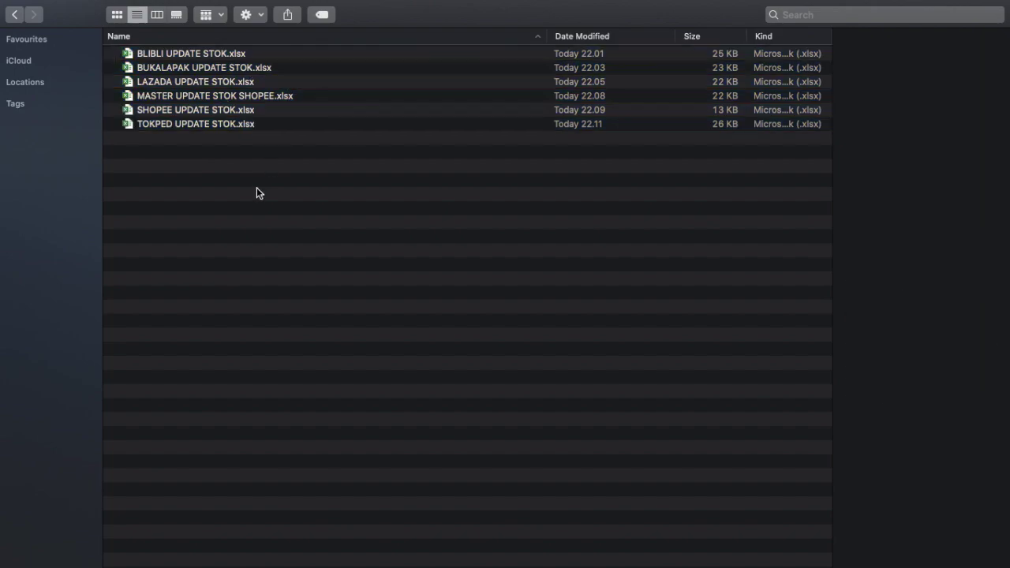
Step: Go up to the parent folder and reopen the TEMPLATE STOK MARKETPLACE folder
left_click(13, 18)
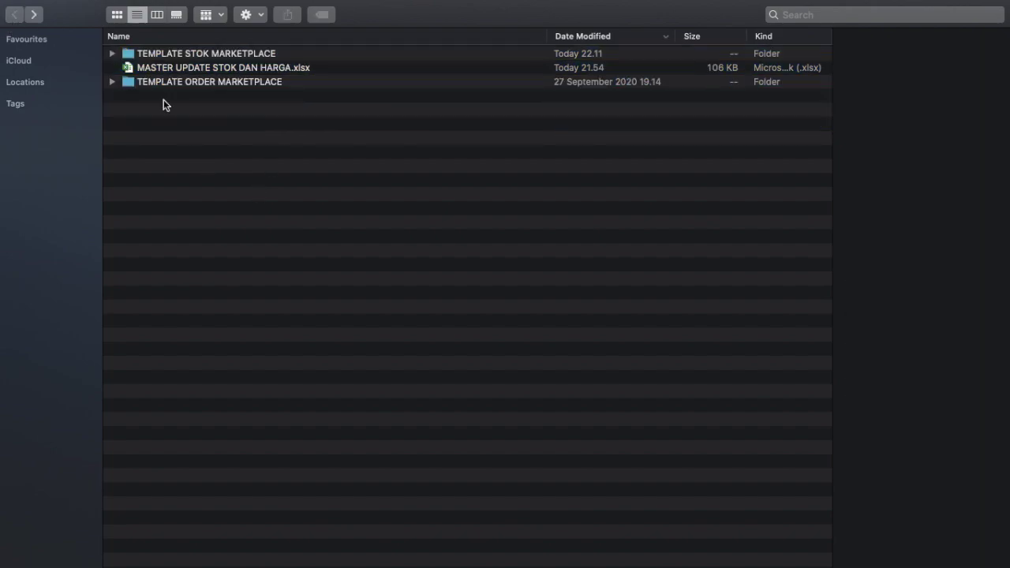
left_click(301, 69)
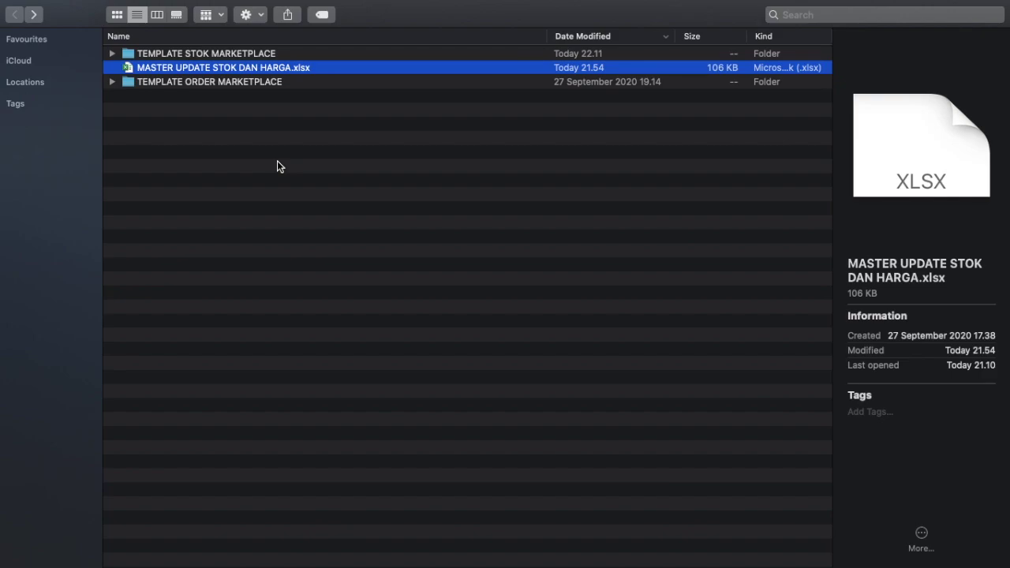
double_click(295, 55)
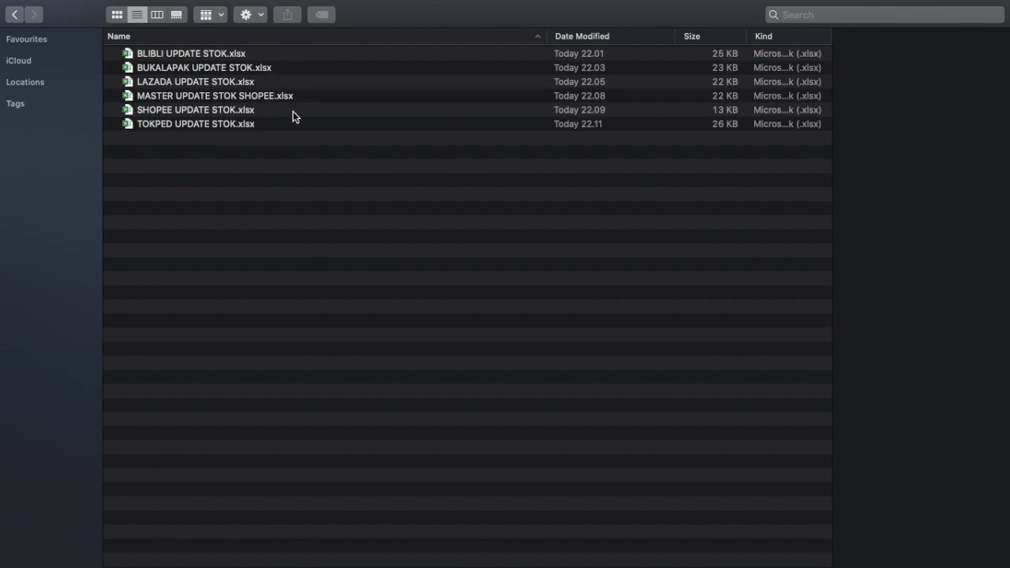
left_click(237, 94)
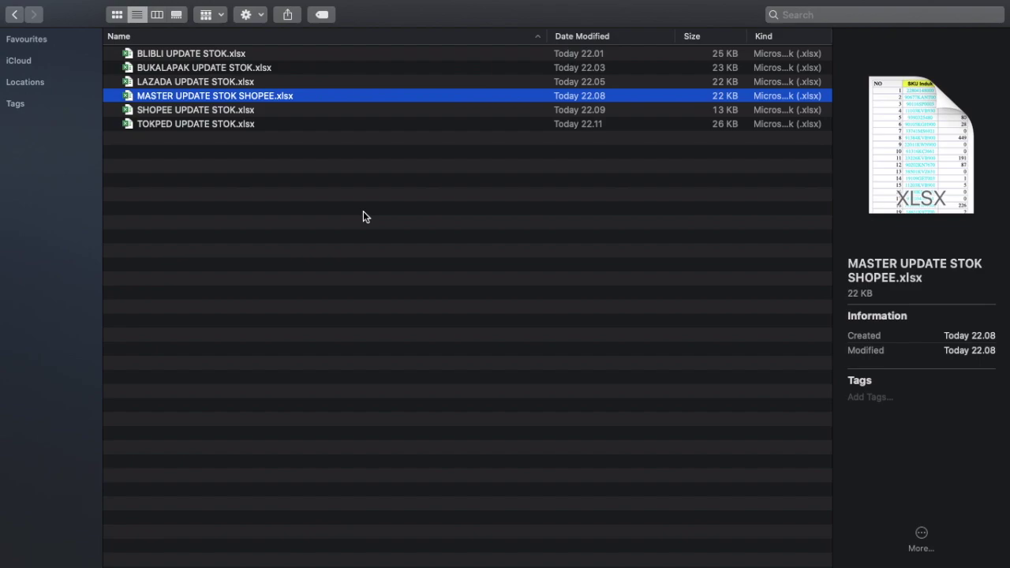
Step: Return to MASTER UPDATE STOK DAN HARGA and check the SUMIF formula behind the MASTER STOK totals
key("ctrl+Right")
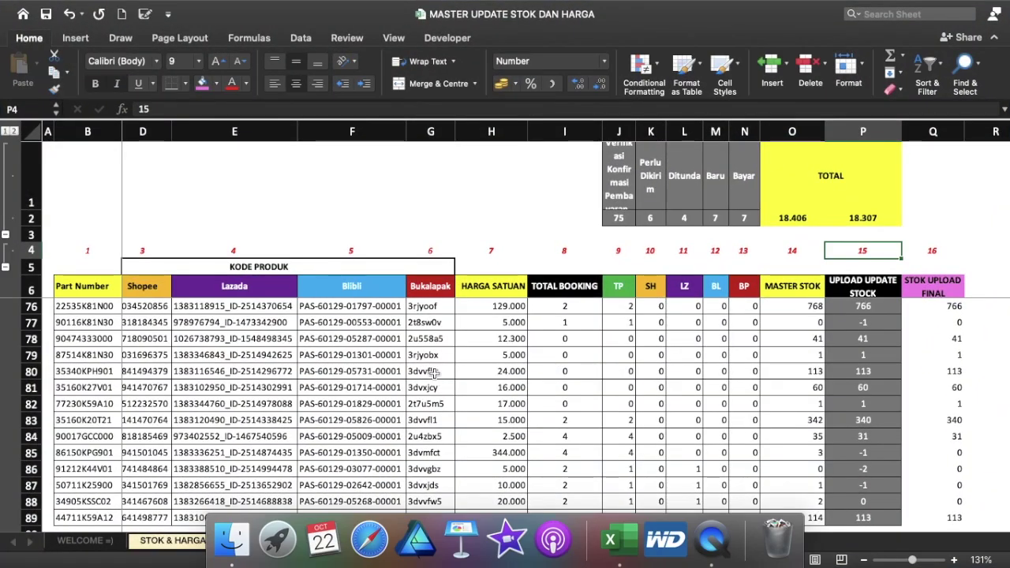
scroll(571, 316, "up", 8)
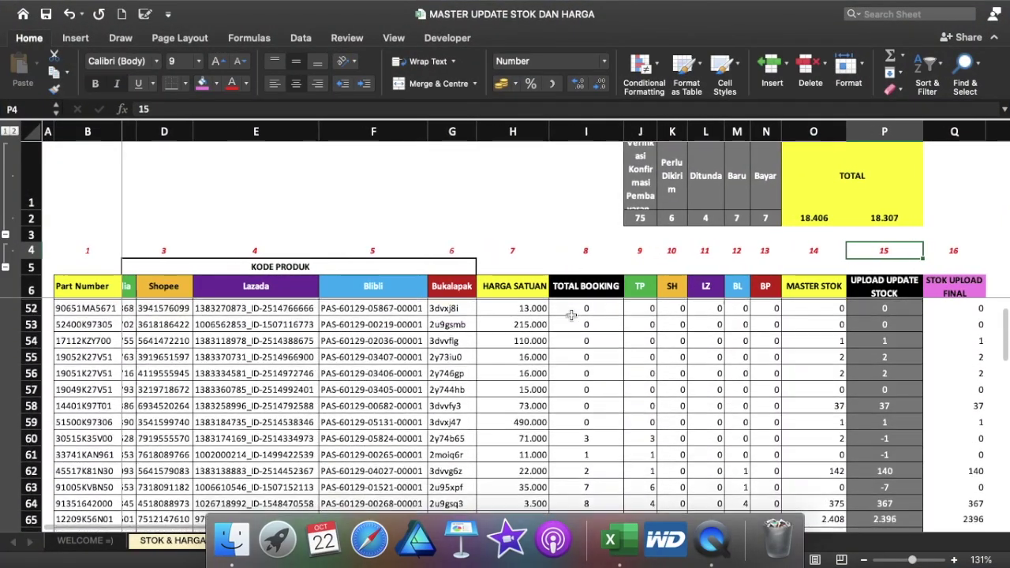
scroll(571, 316, "up", 5)
scroll(571, 316, "up", 3)
left_click(825, 289)
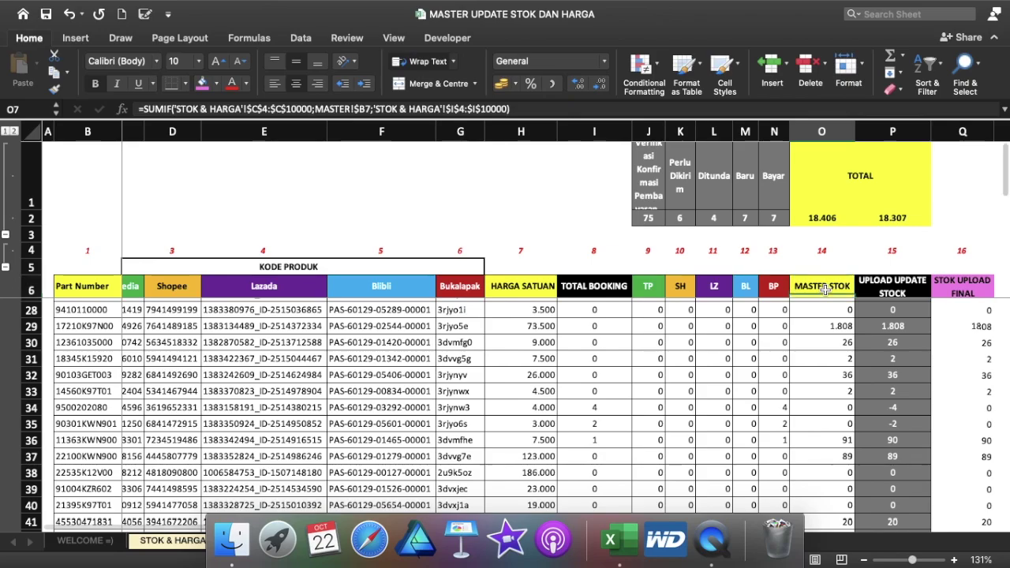
scroll(824, 288, "up", 7)
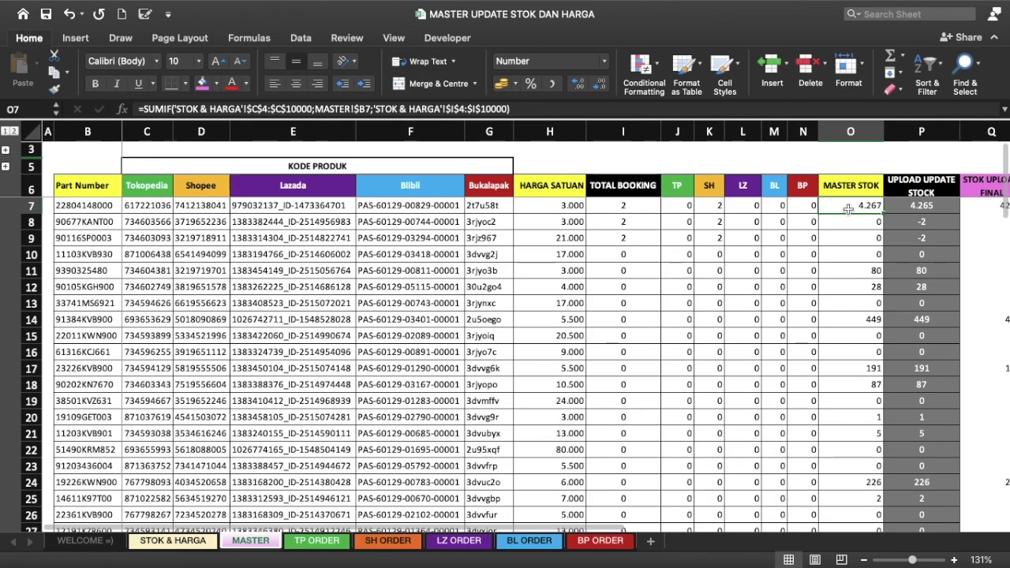
scroll(848, 209, "right", 3)
scroll(849, 208, "left", 3)
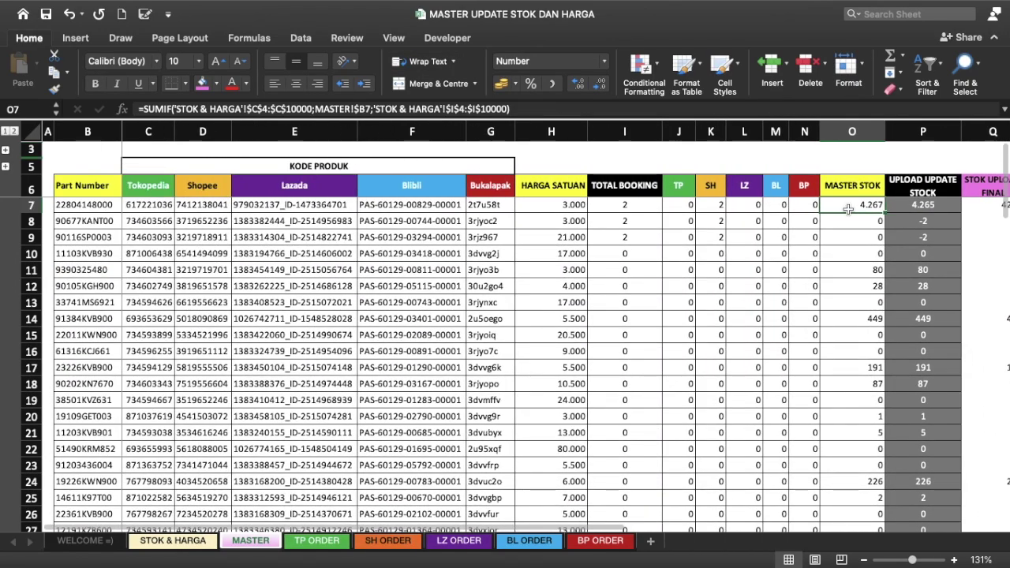